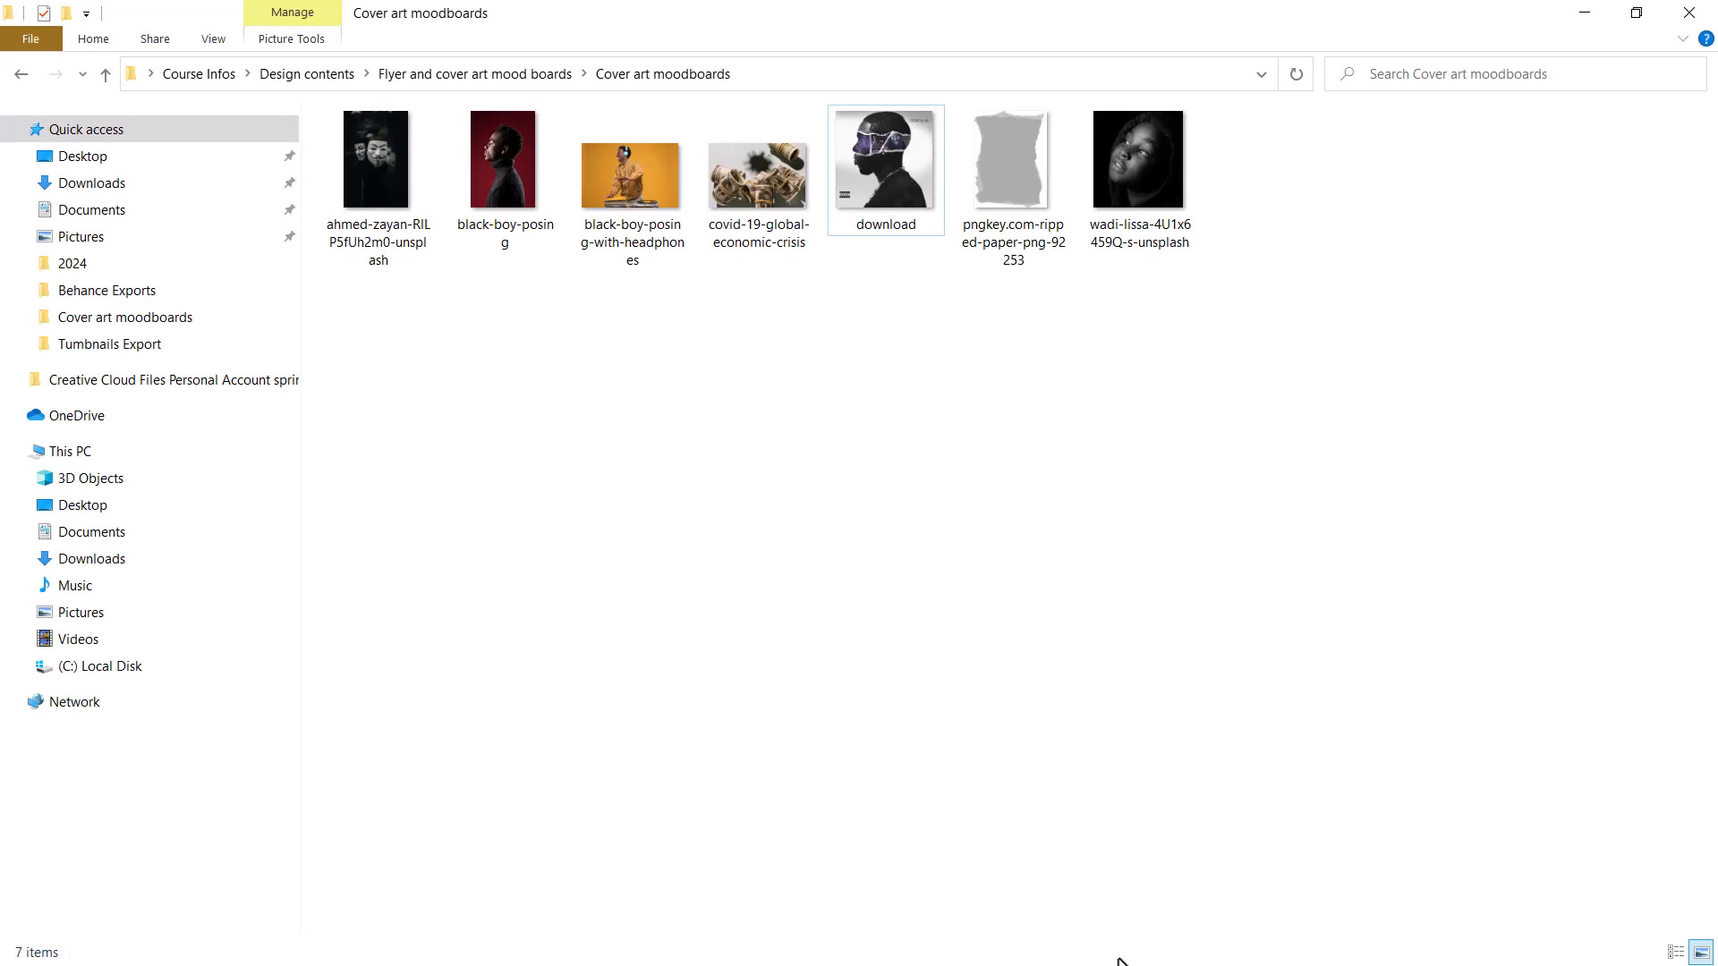
# Switch to the Pinterest cover art results in the browser and open the TRIPOLAR torn-paper portrait for reference.
pyautogui.press('super')
pyautogui.click(1134, 944)
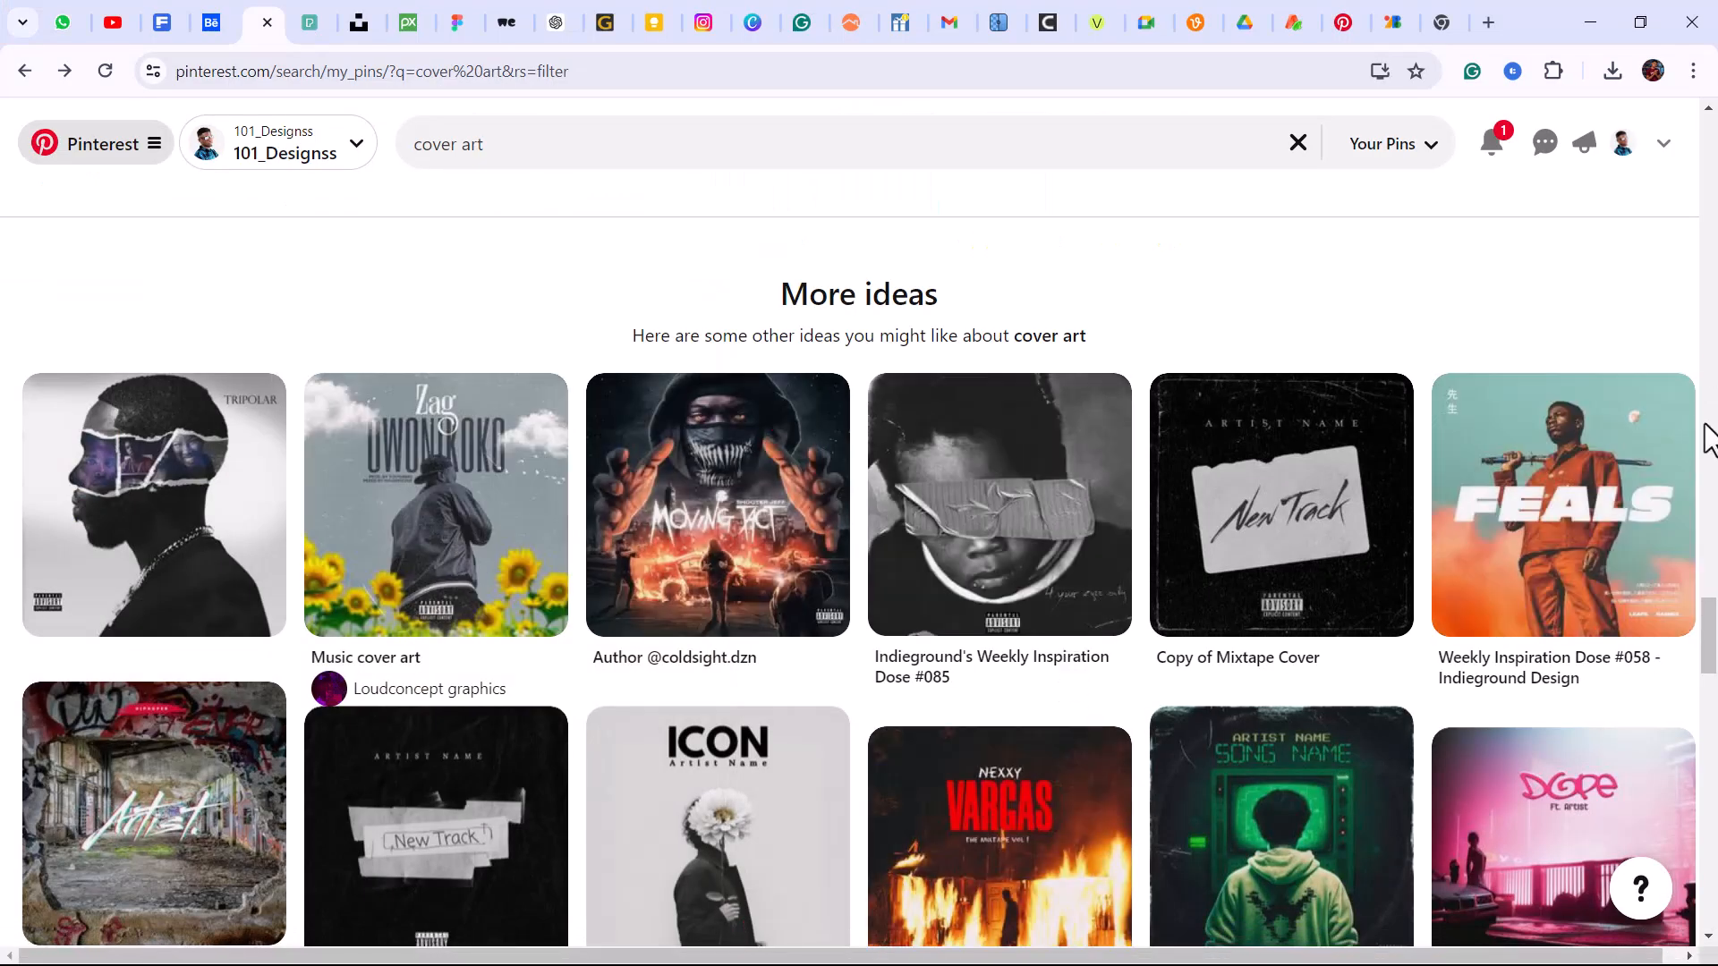
pyautogui.scroll(1, 1709, 627)
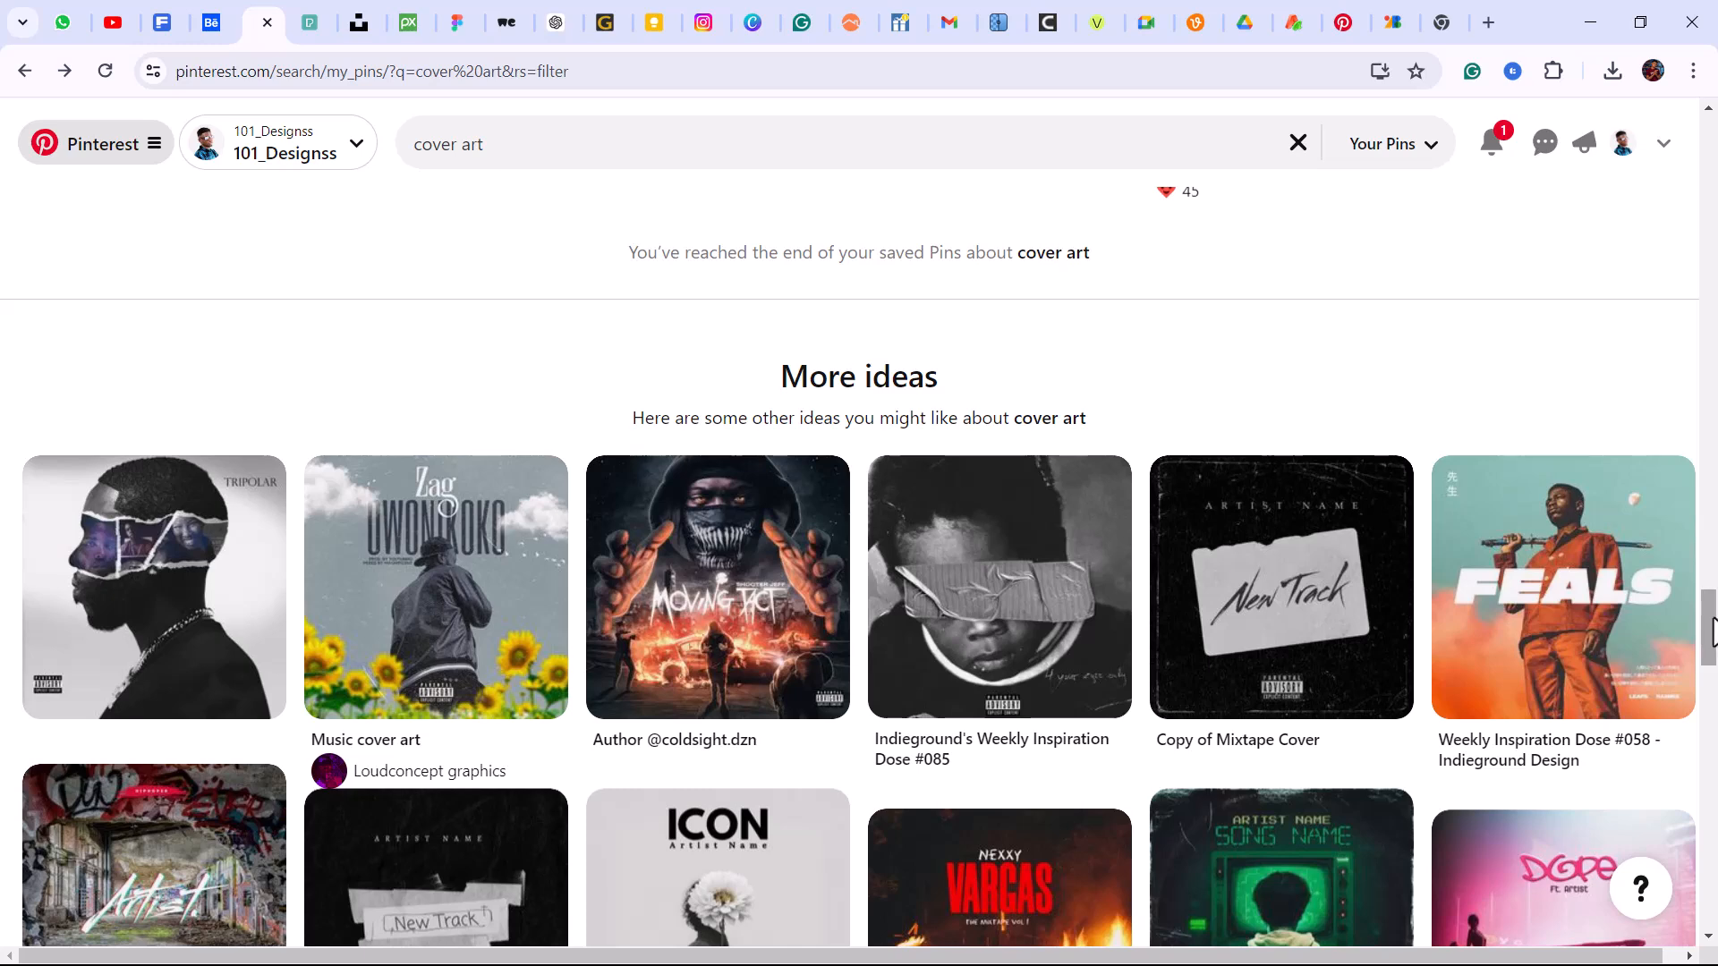
pyautogui.click(204, 600)
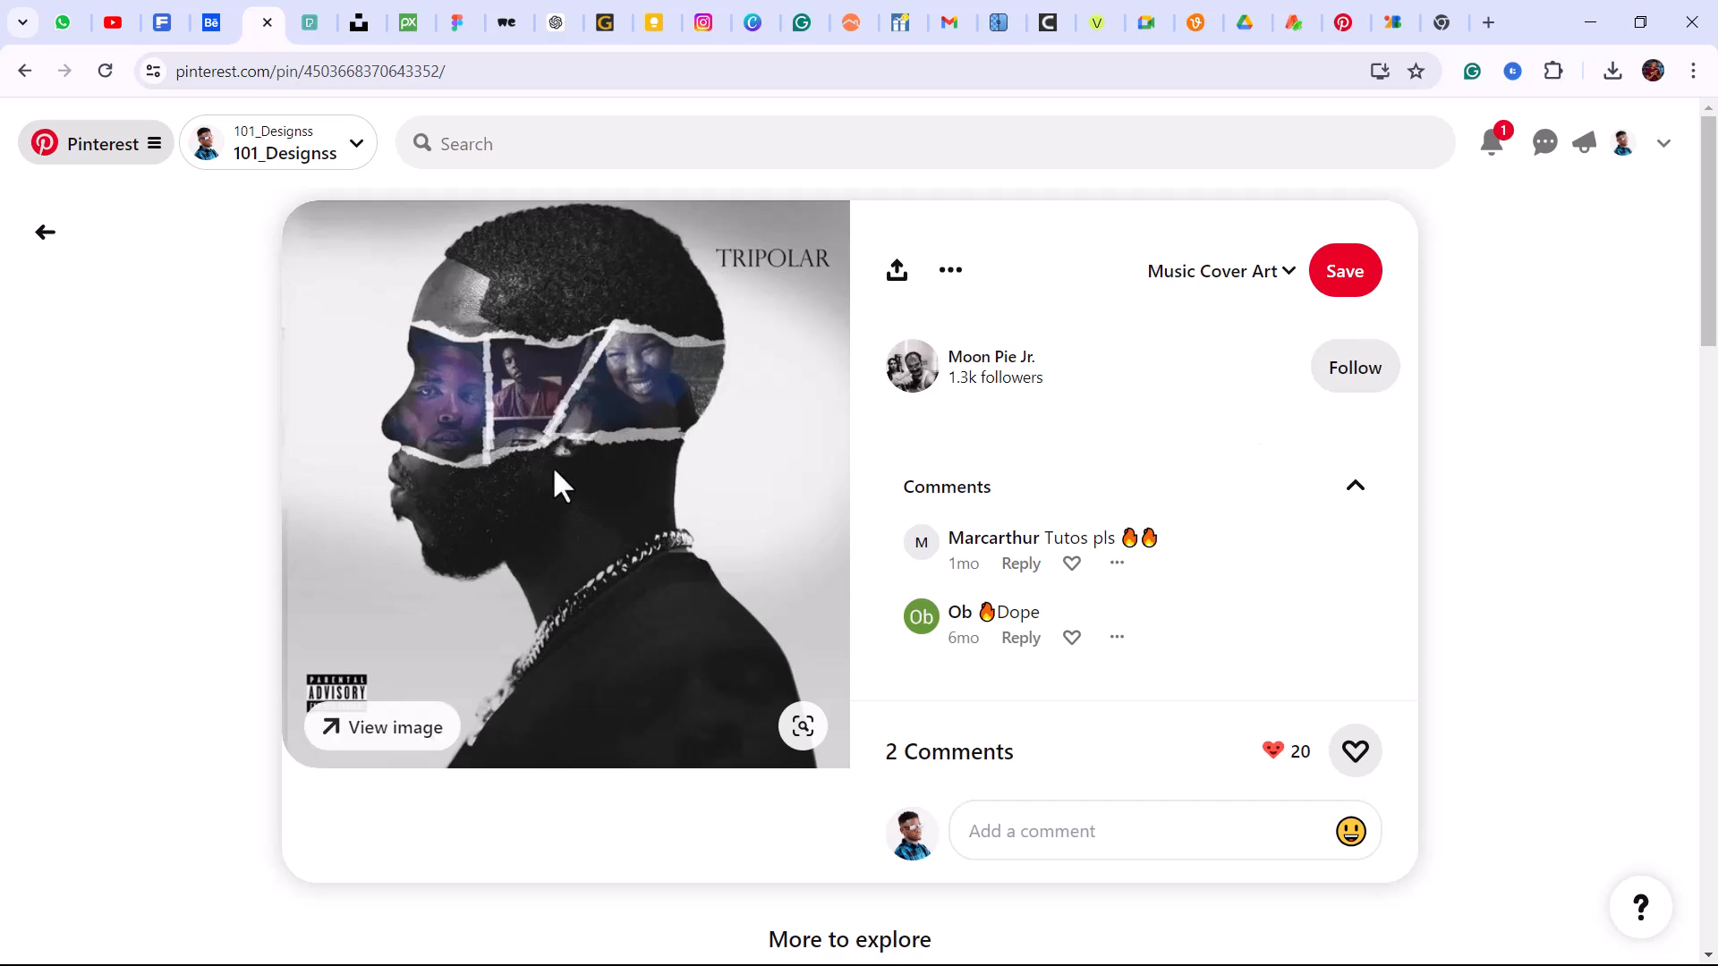
pyautogui.moveTo(425, 550)
# Switch to the Cover art moodboards folder and open the black-boy-posing photo for viewing.
pyautogui.press('super')
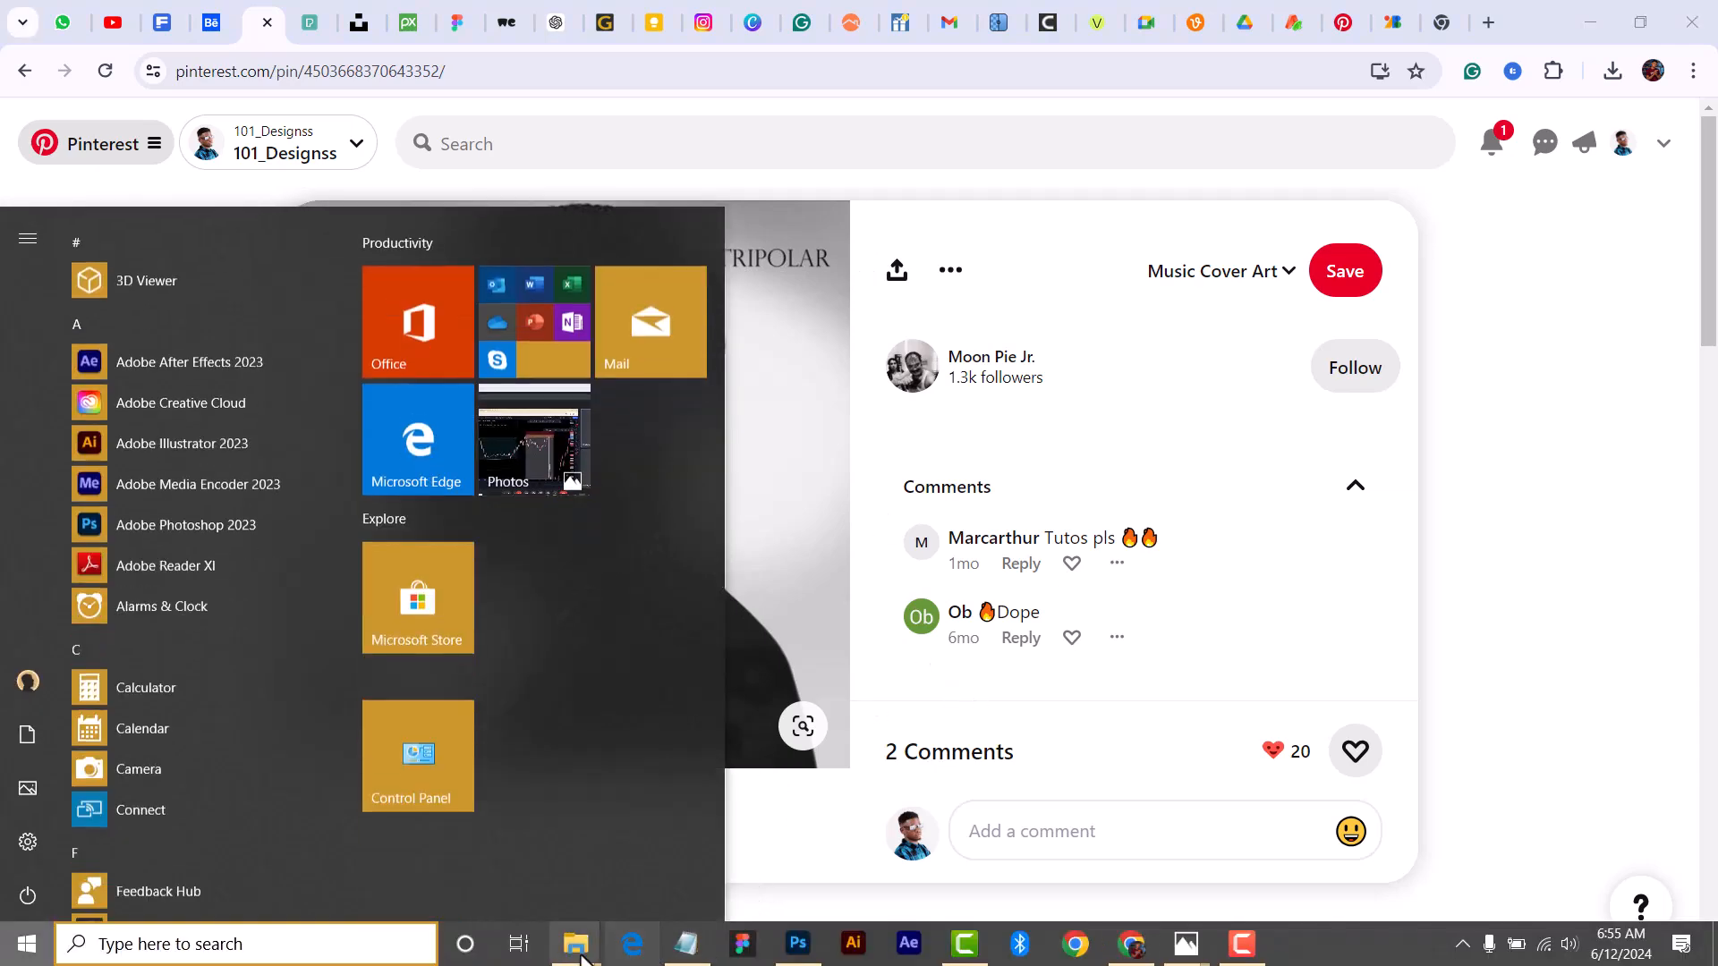
pyautogui.moveTo(579, 947)
pyautogui.click(782, 852)
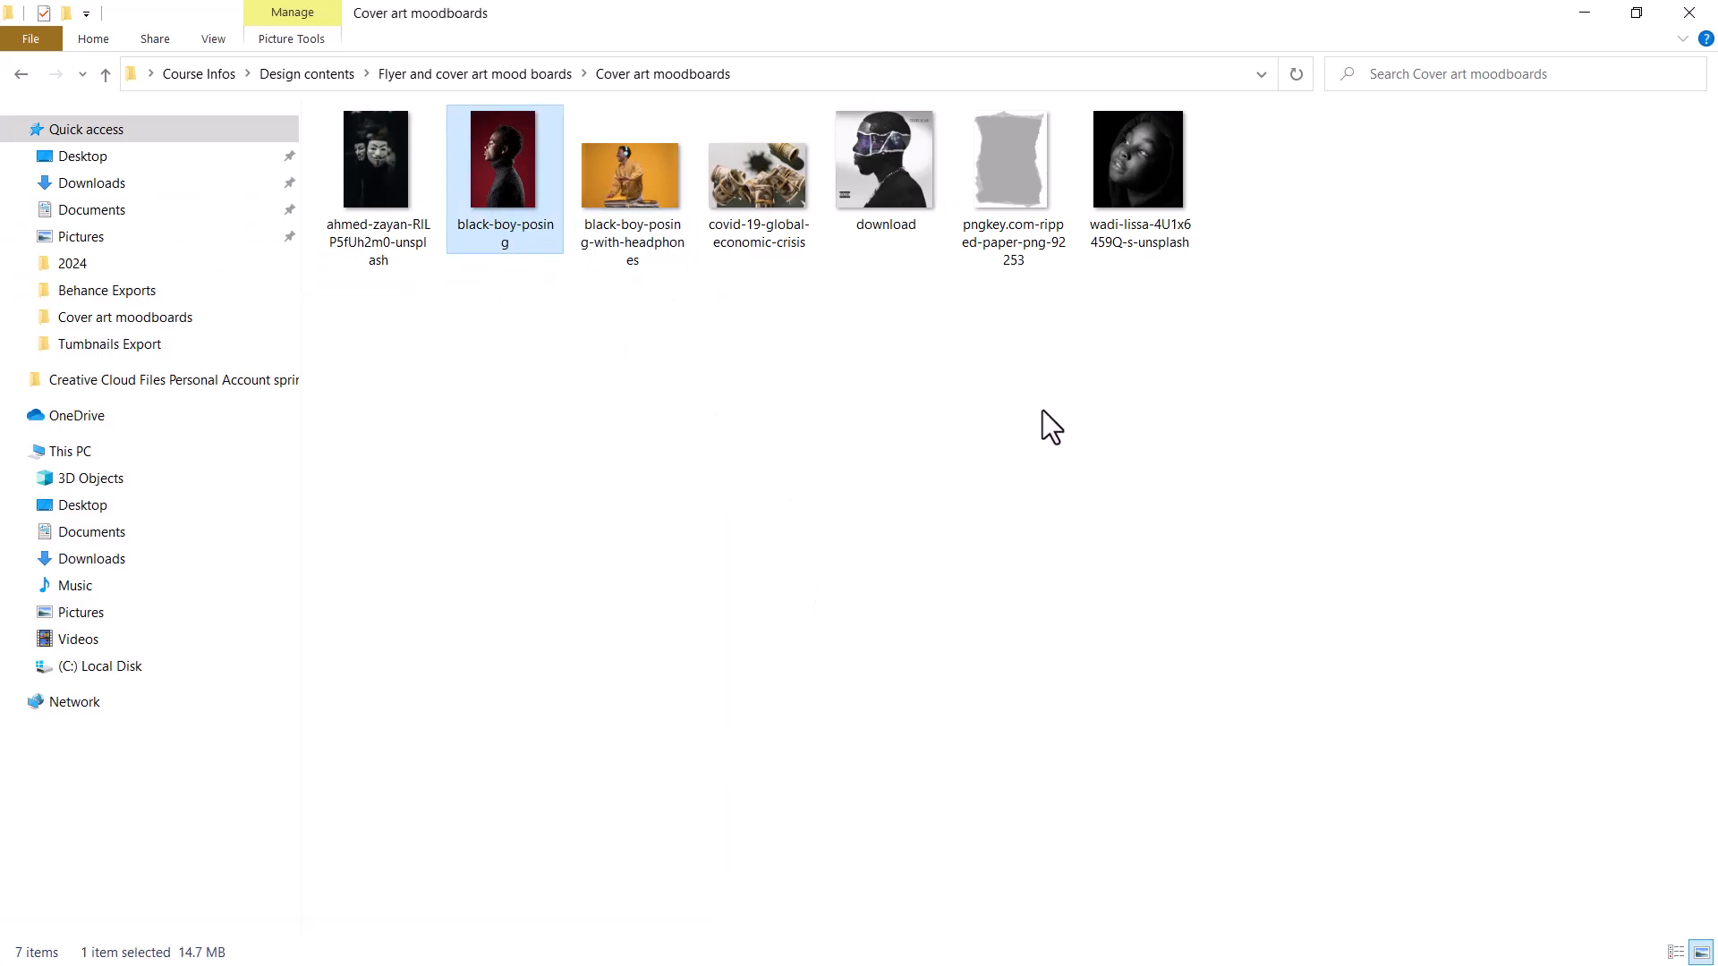
pyautogui.press('Return')
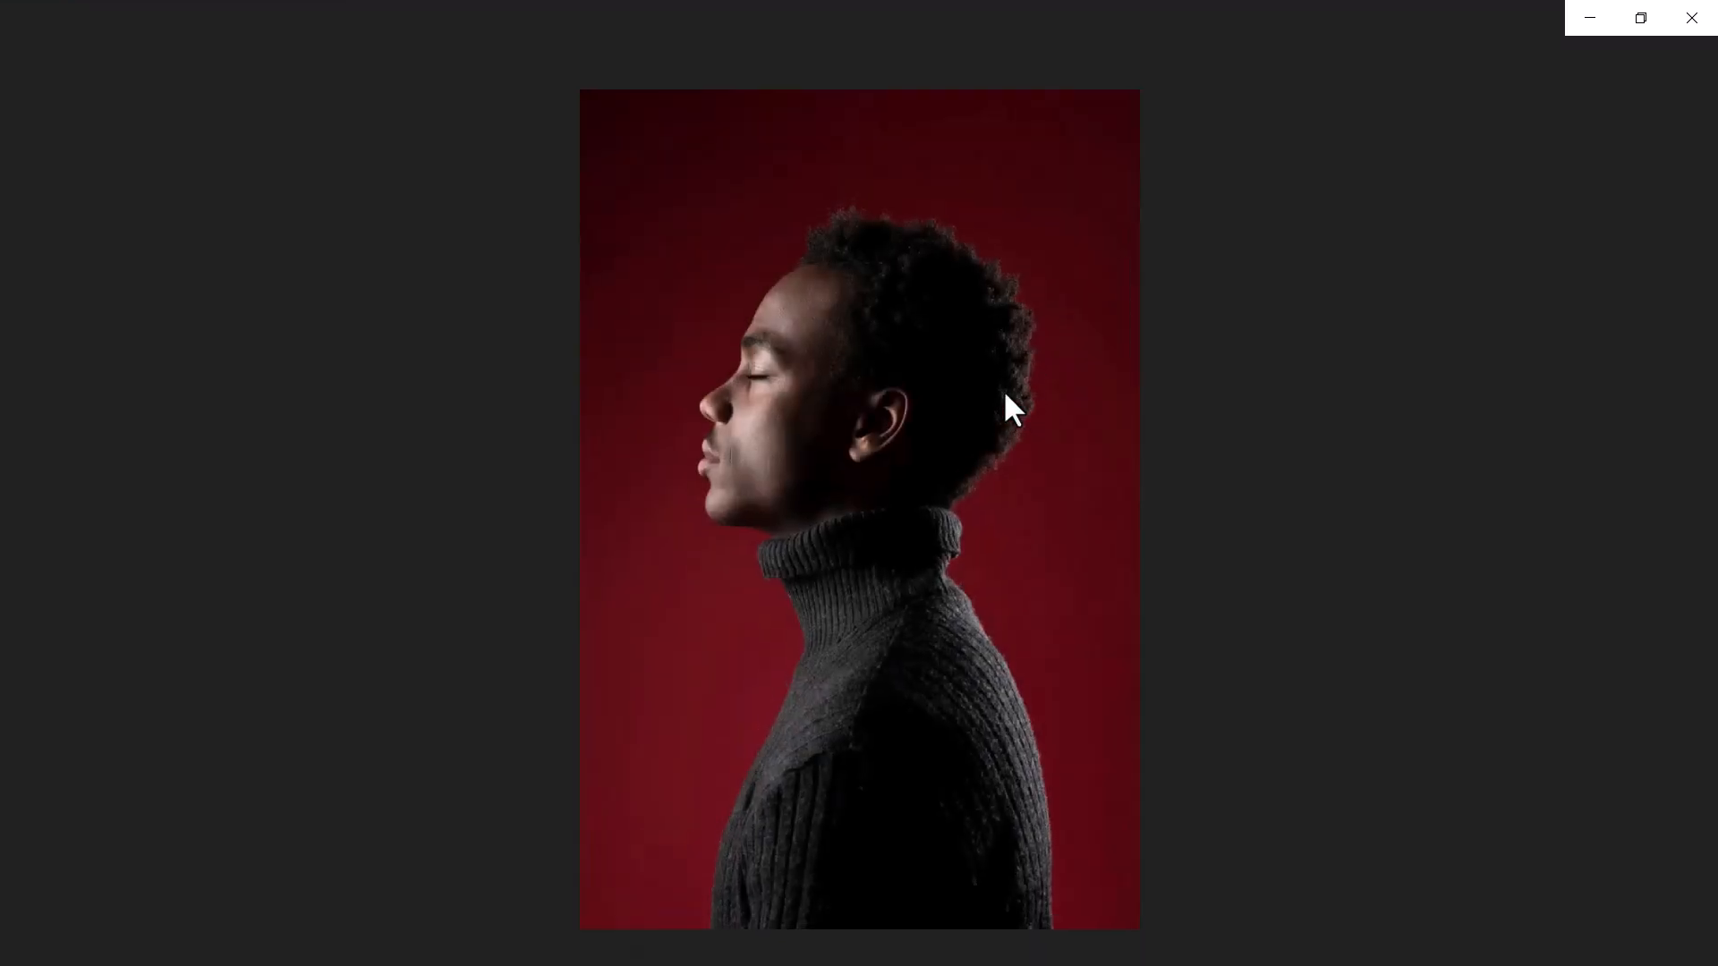
# Look through the moodboard source images, including the masks, TRIPOLAR reference, ripped paper and hooded portrait, and return to the folder.
pyautogui.click(45, 508)
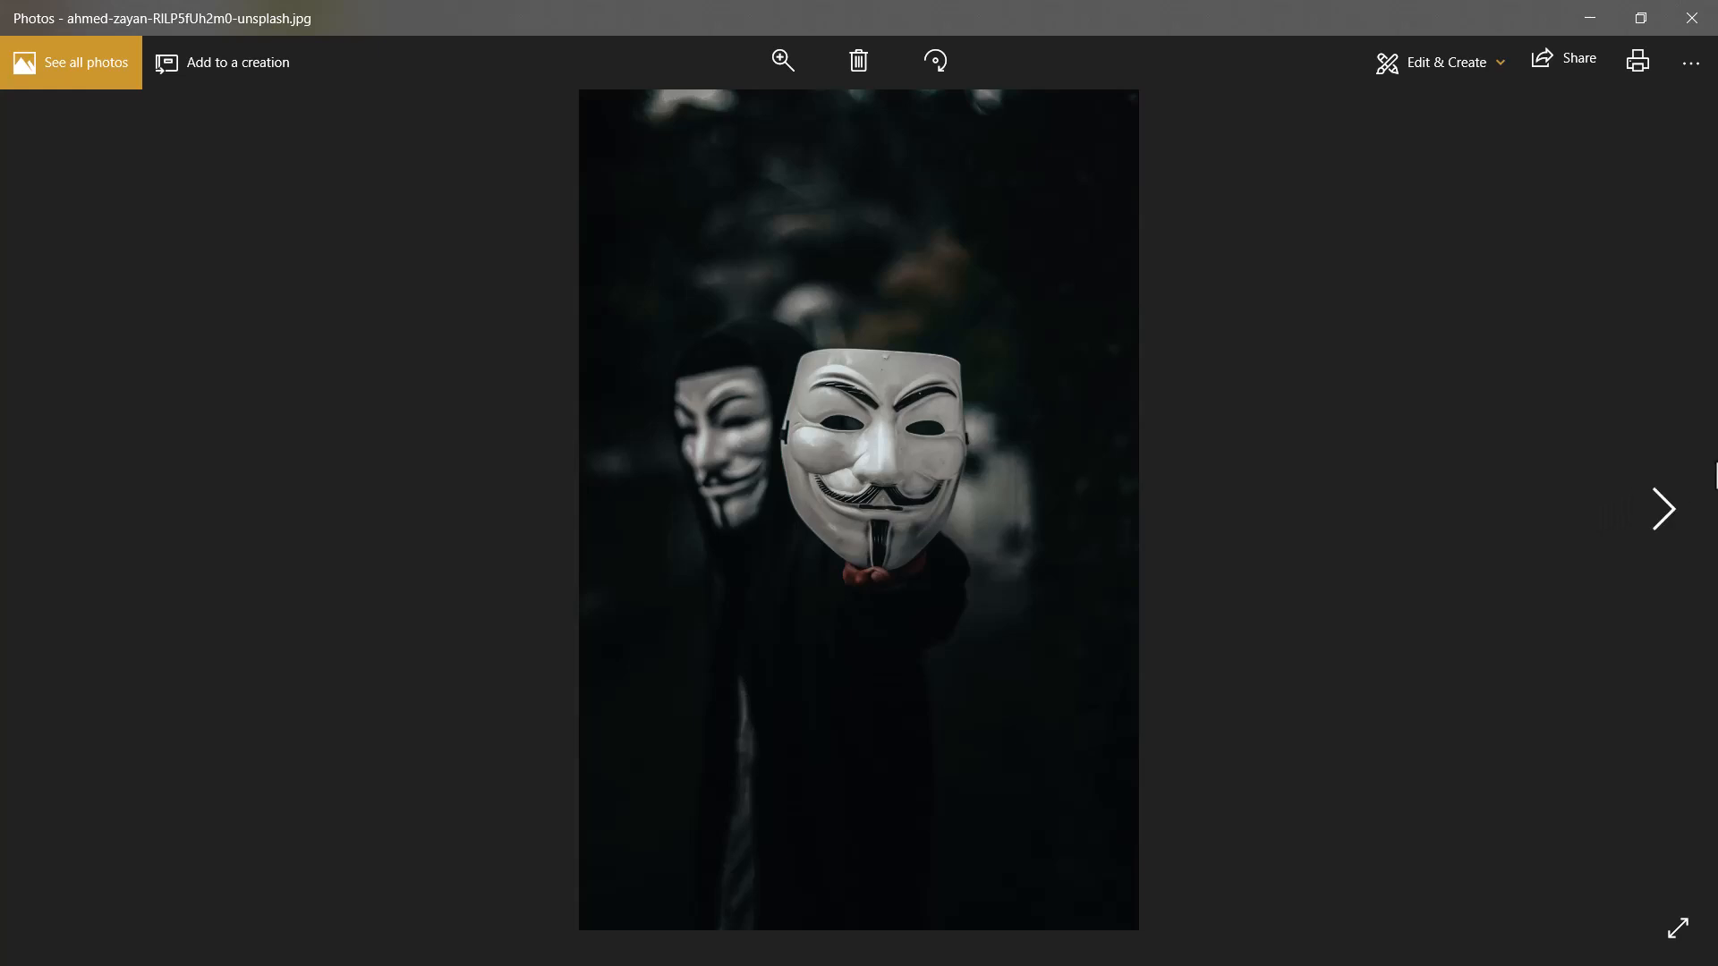
pyautogui.click(1664, 510)
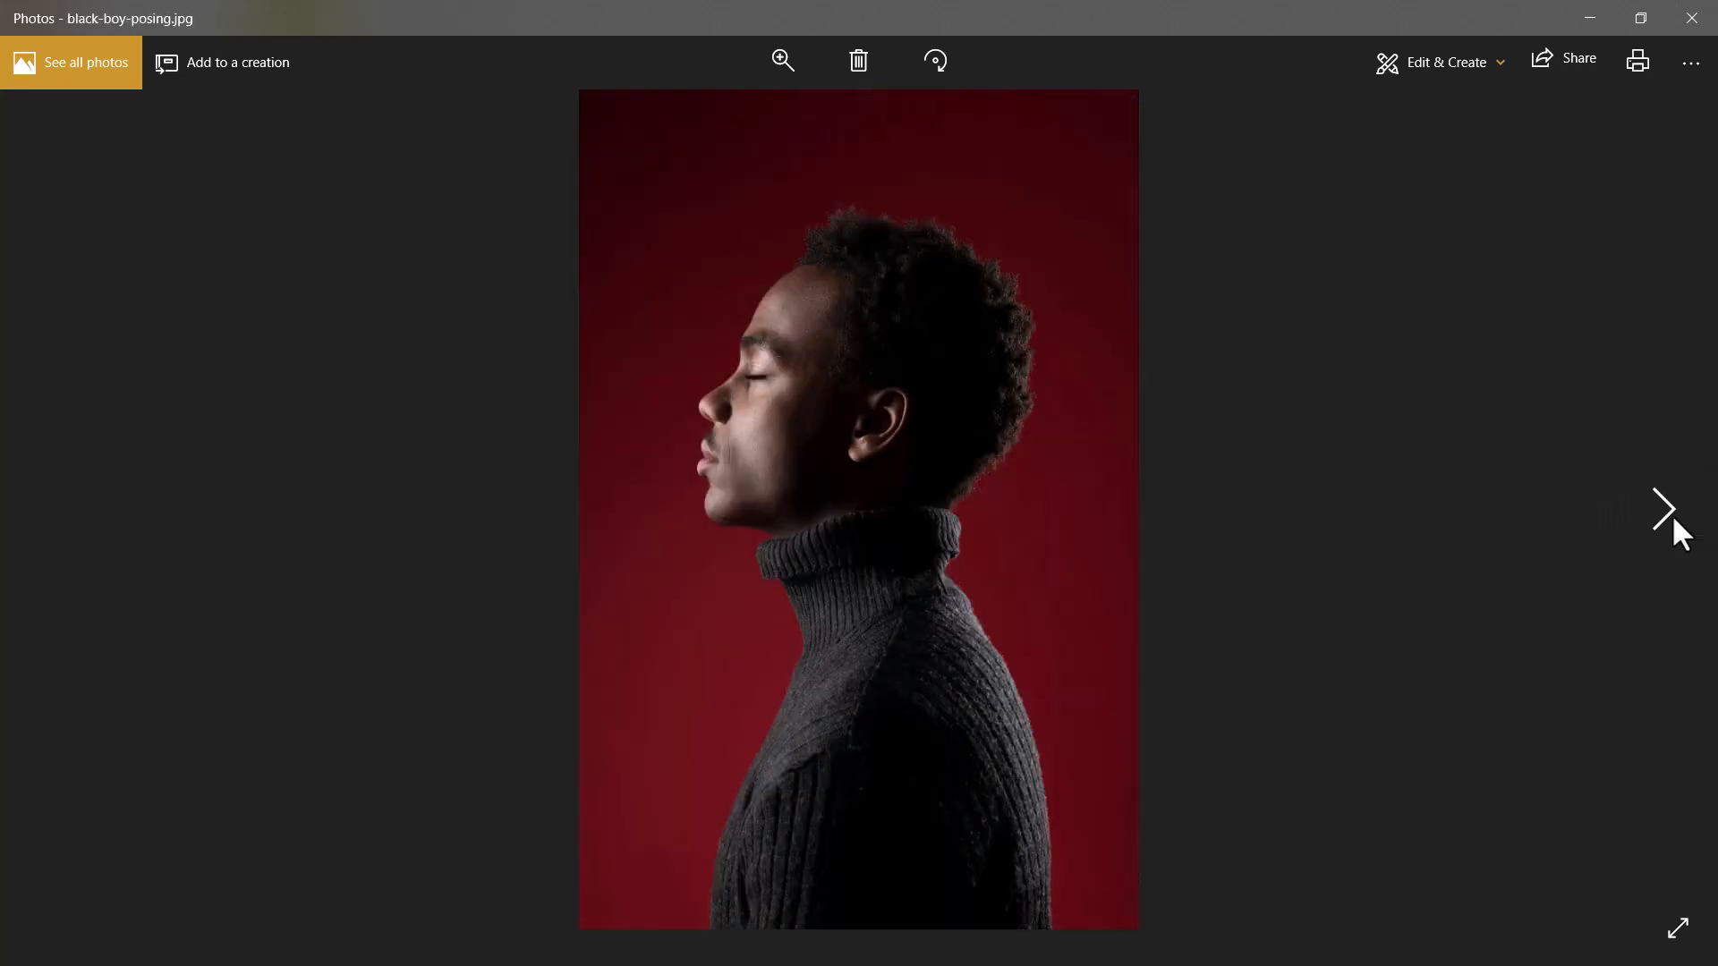
pyautogui.click(1667, 510)
pyautogui.click(1670, 512)
pyautogui.click(1670, 510)
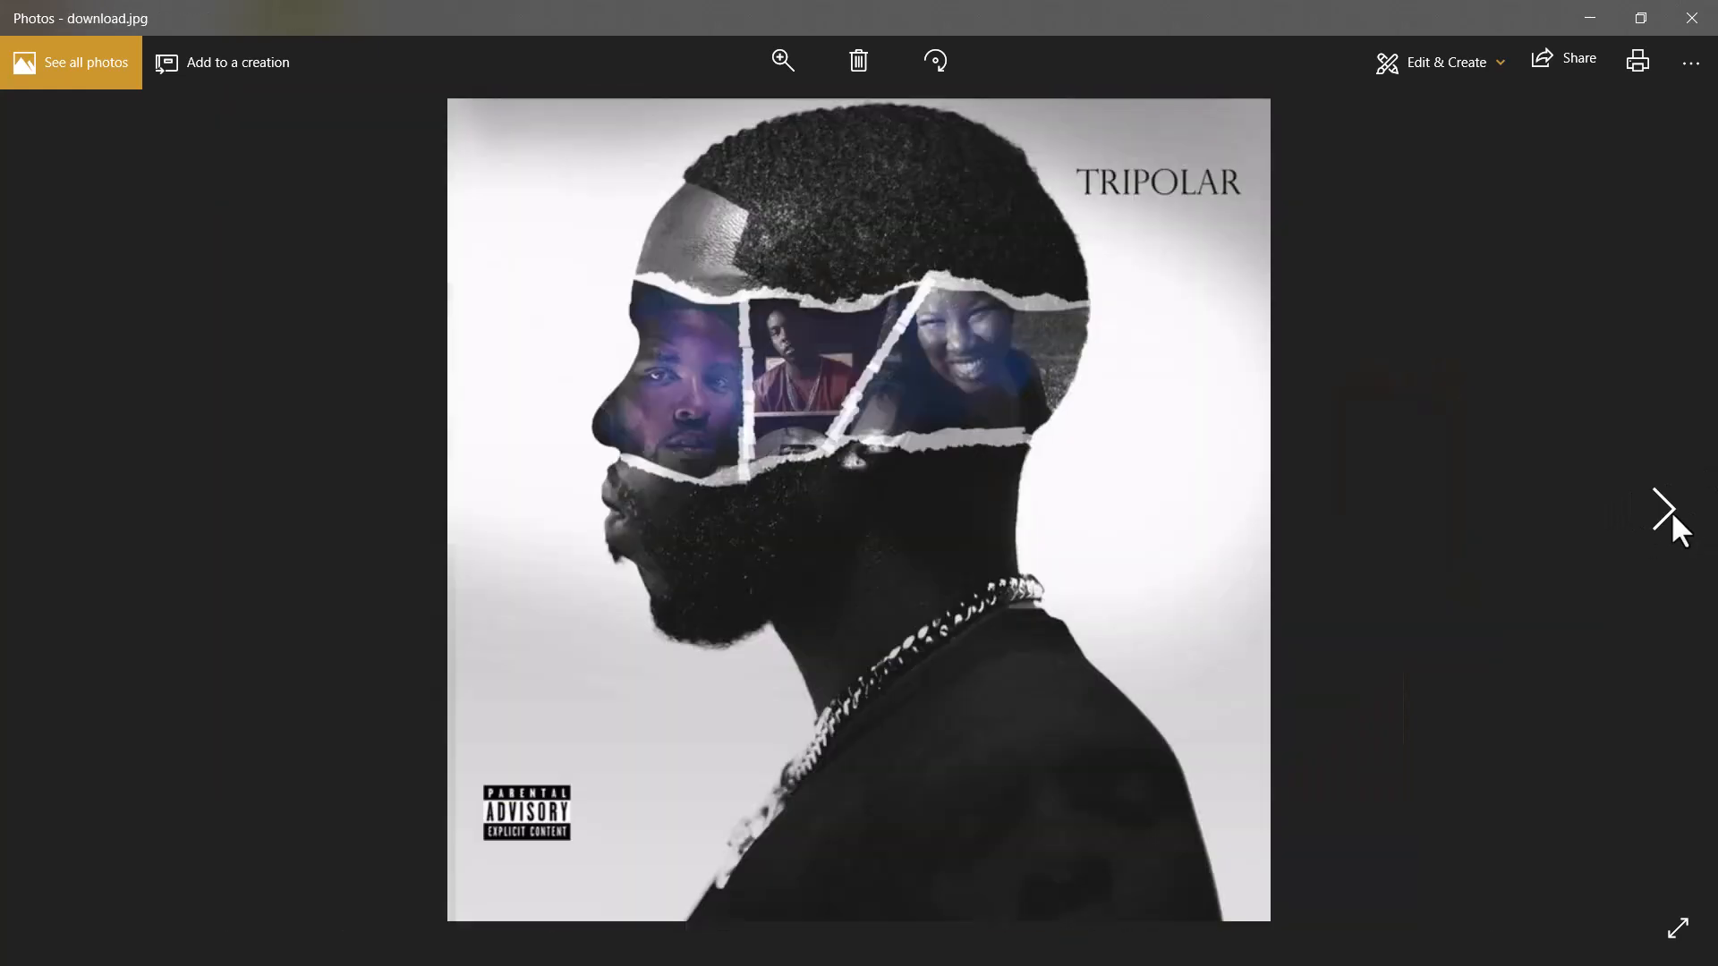
pyautogui.click(1668, 511)
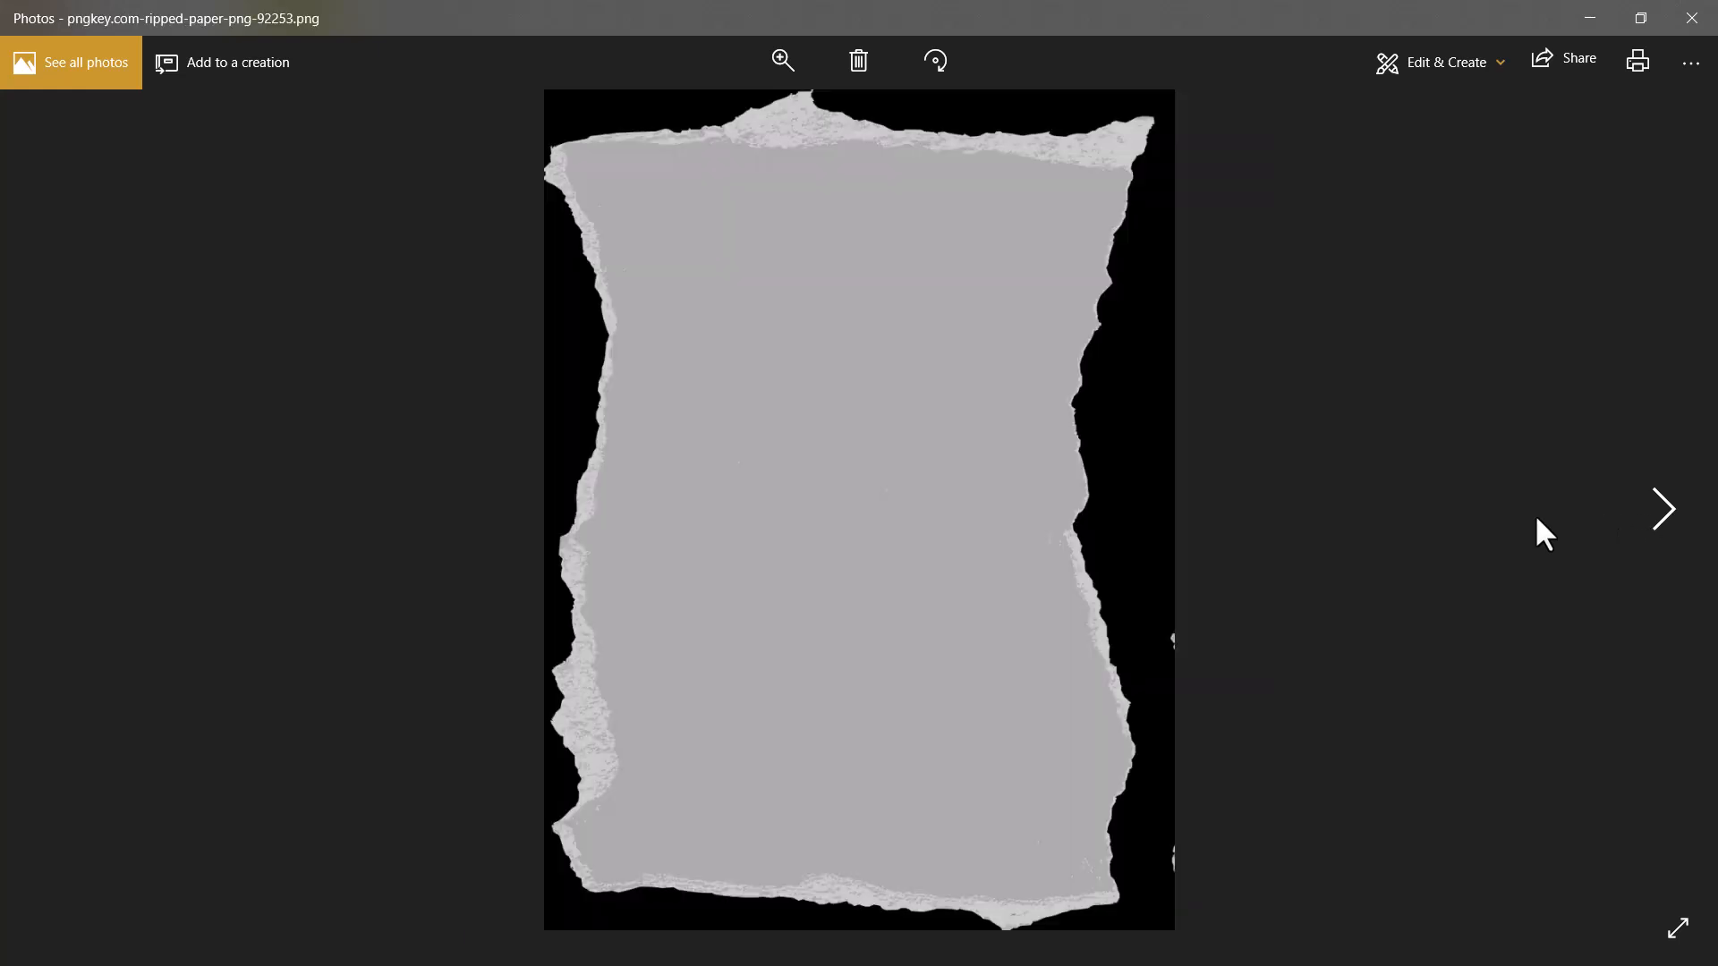
pyautogui.click(1656, 518)
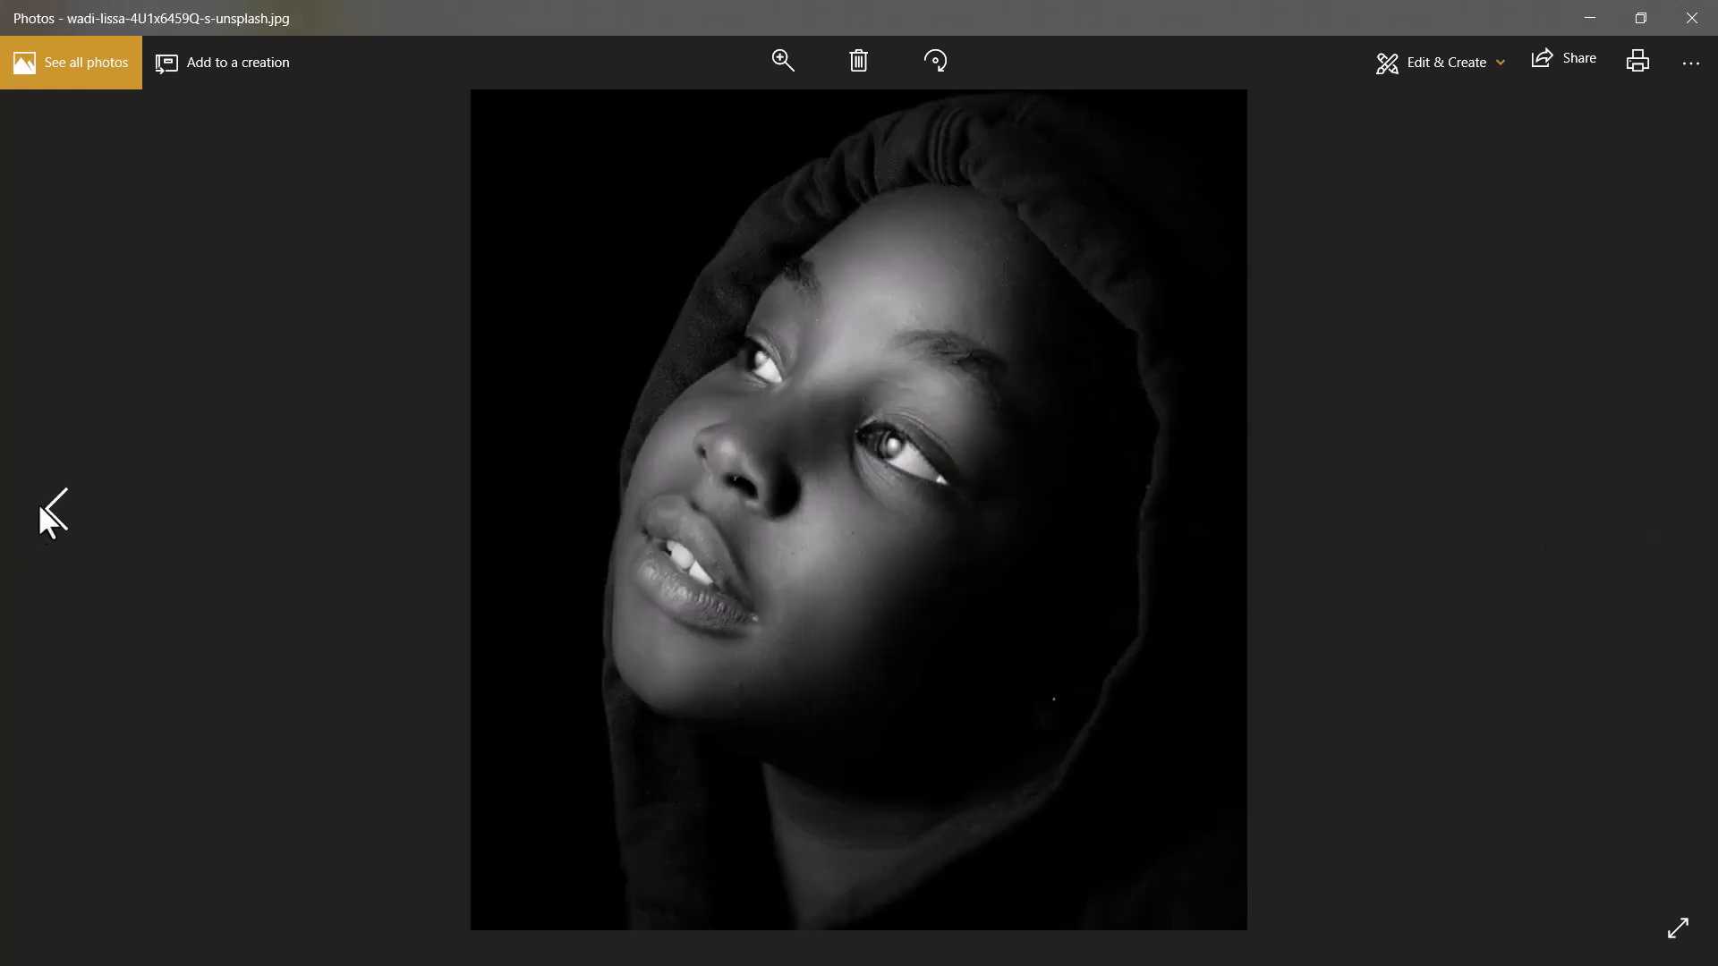
pyautogui.click(45, 512)
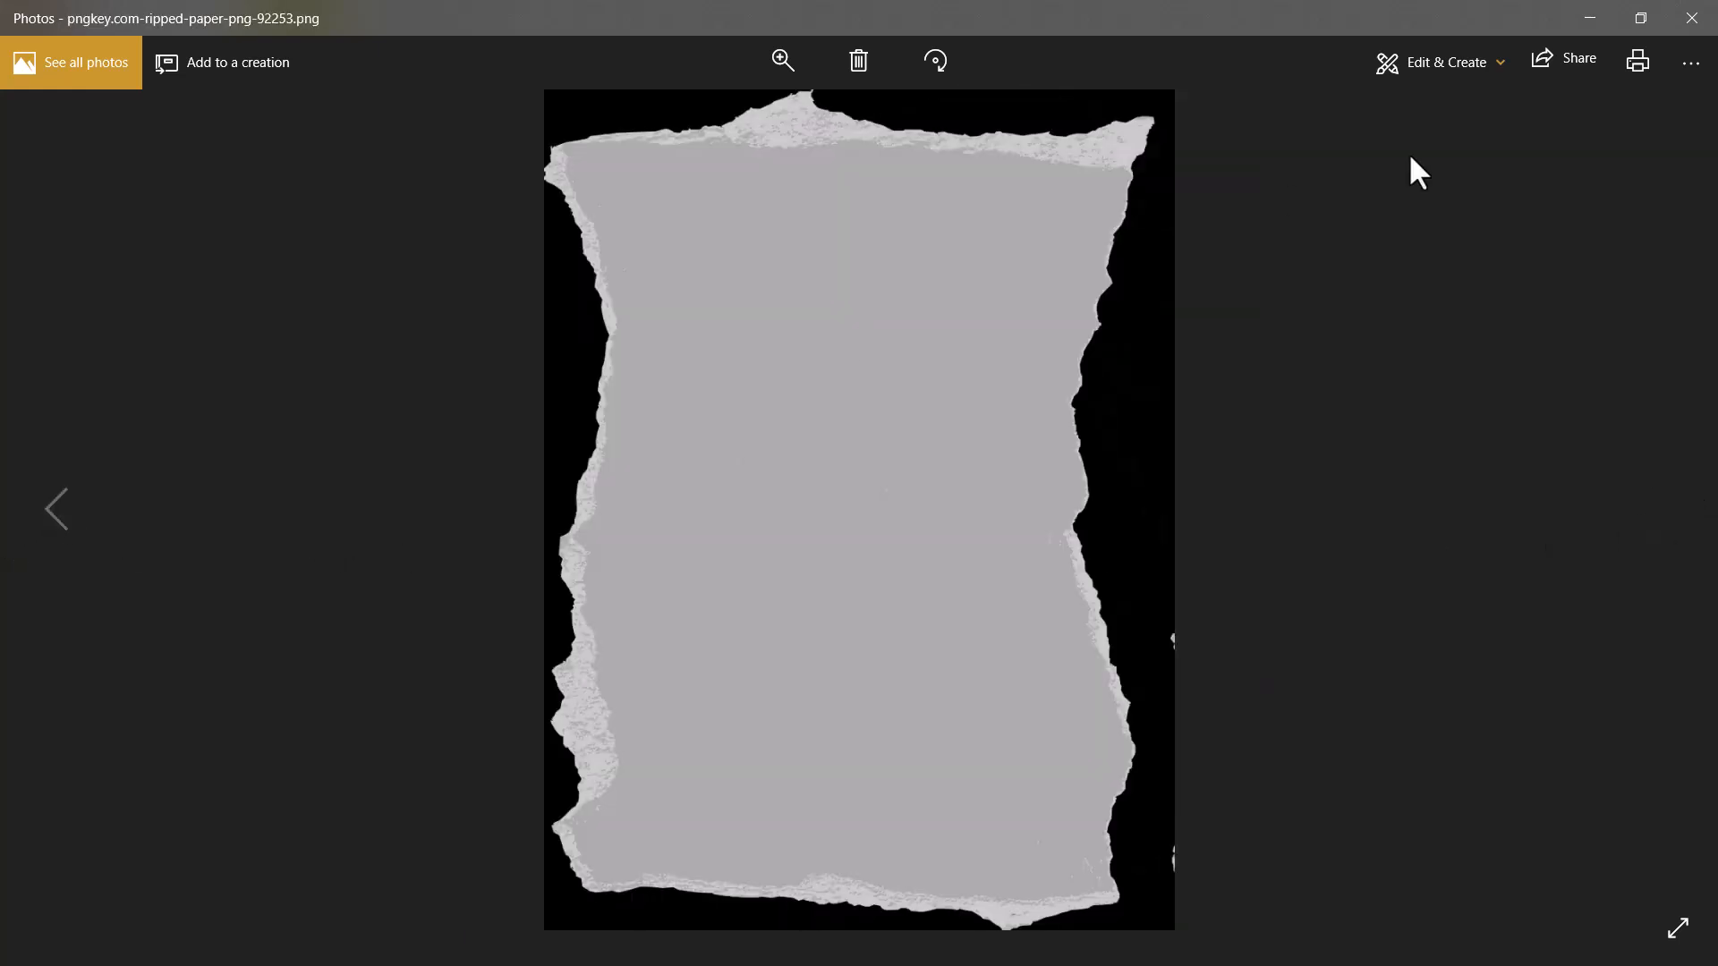
pyautogui.click(1589, 13)
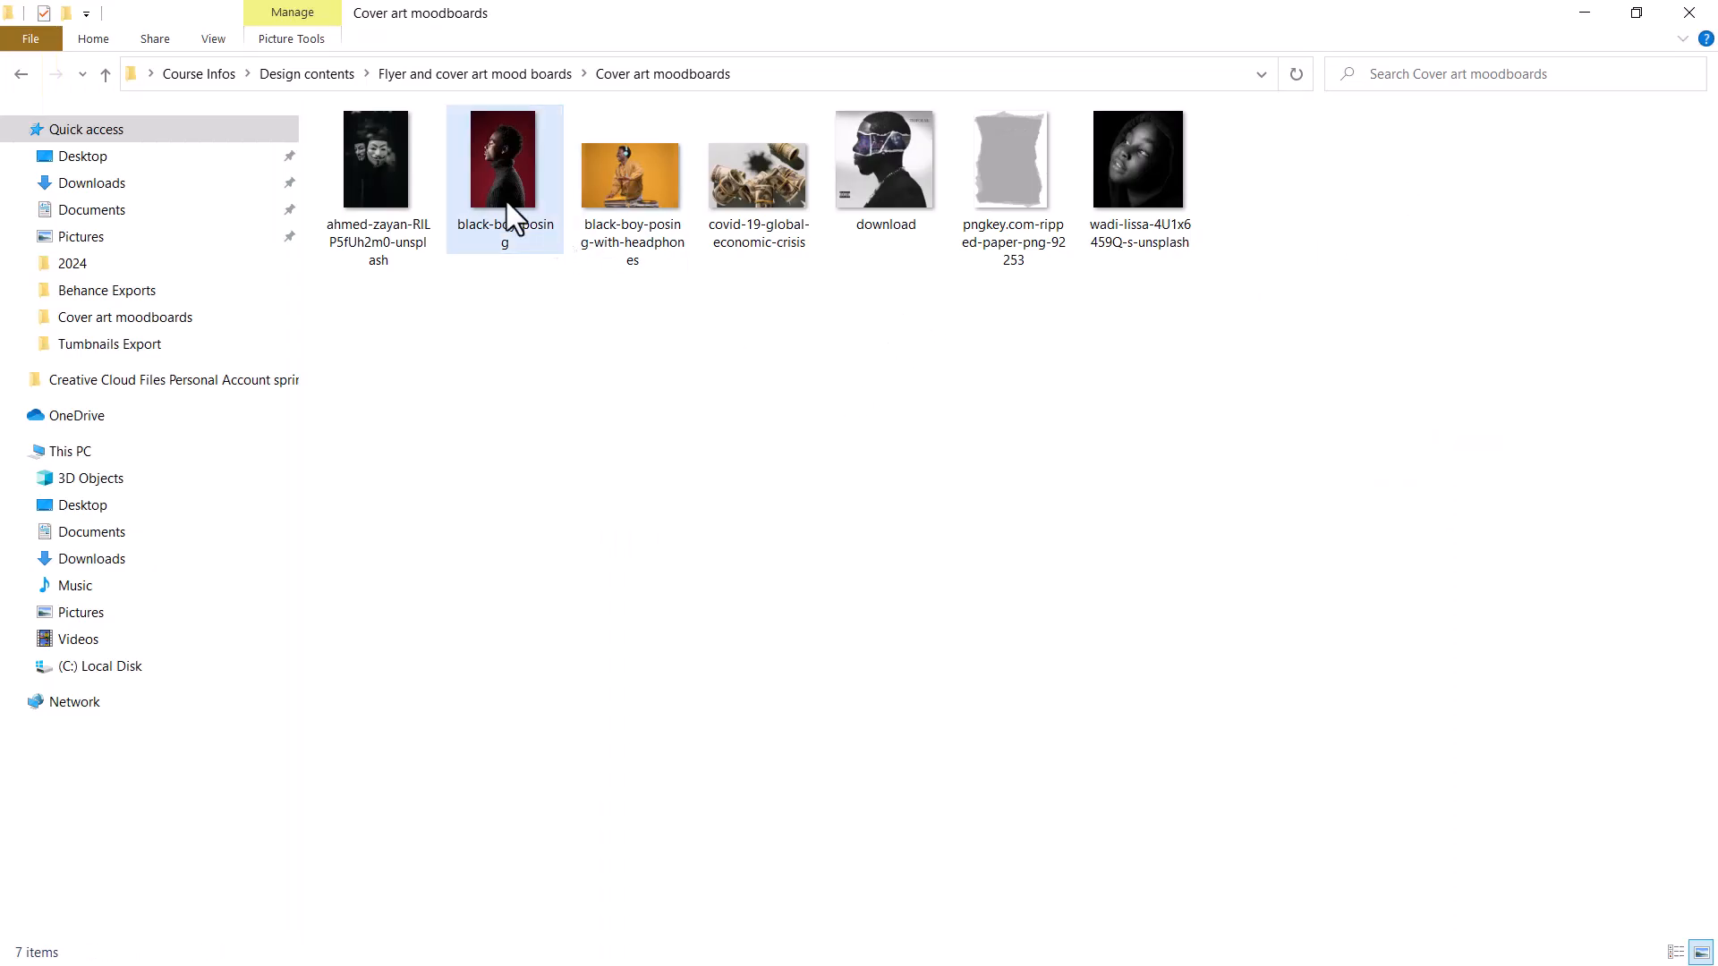
# Open the black-boy-posing photo in Photoshop and select the man with Select Subject.
pyautogui.moveTo(506, 202); pyautogui.dragTo(654, 95)
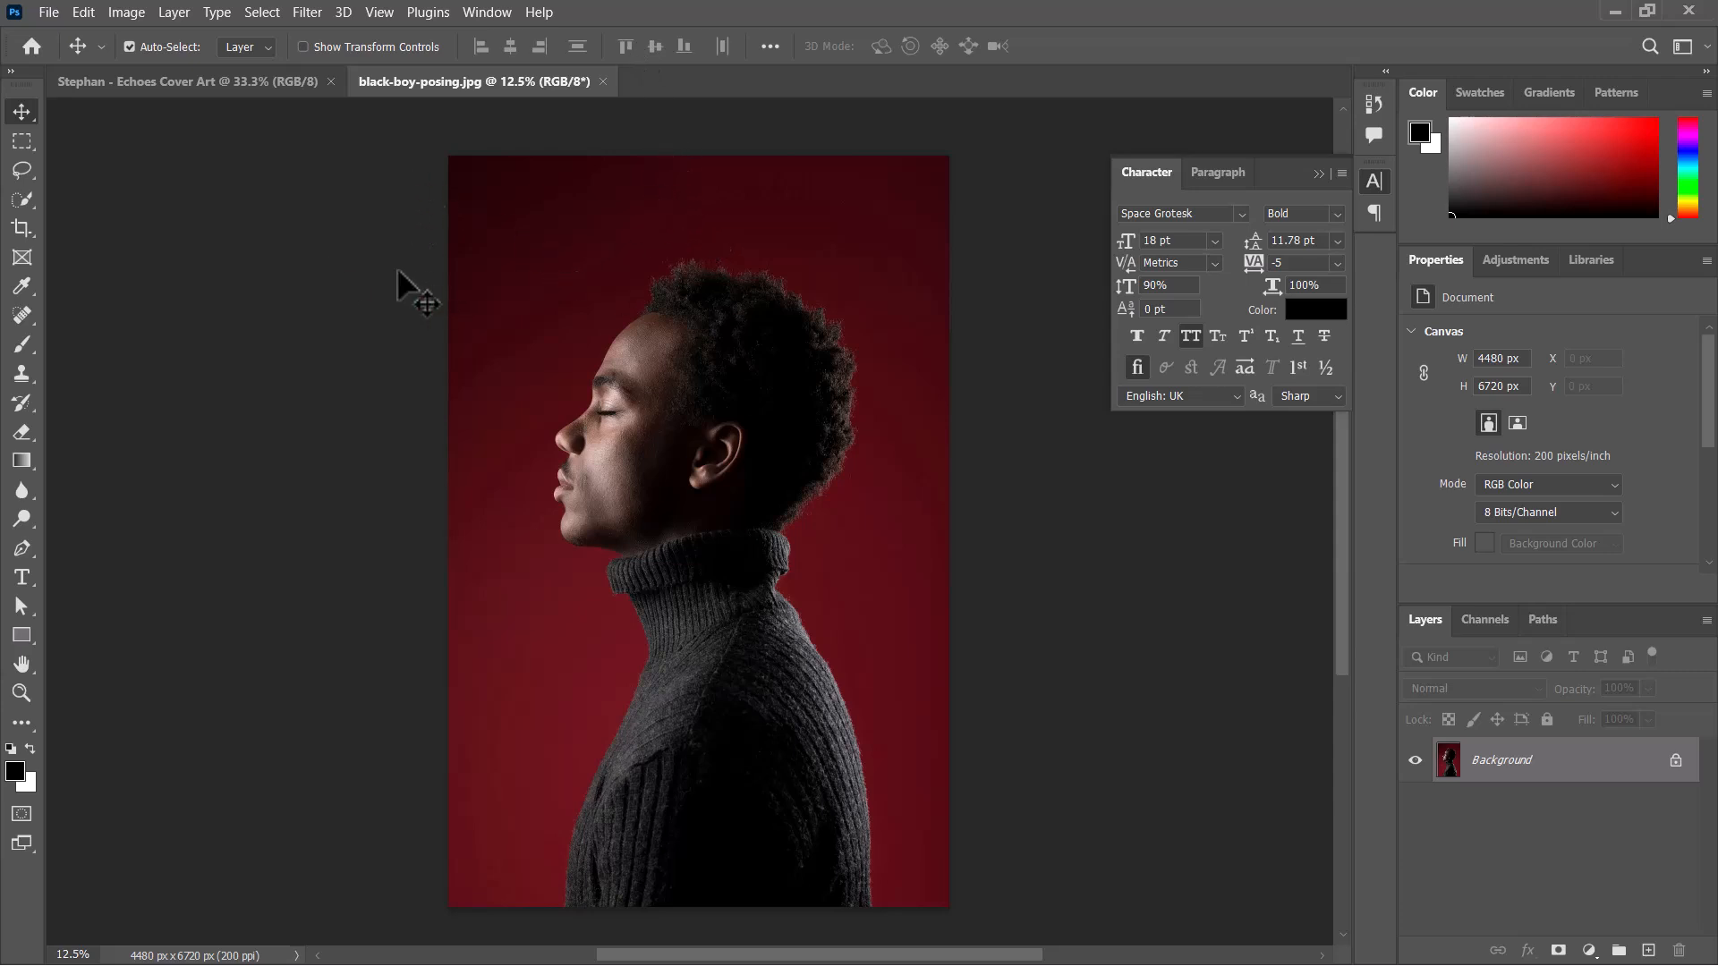
pyautogui.click(19, 209)
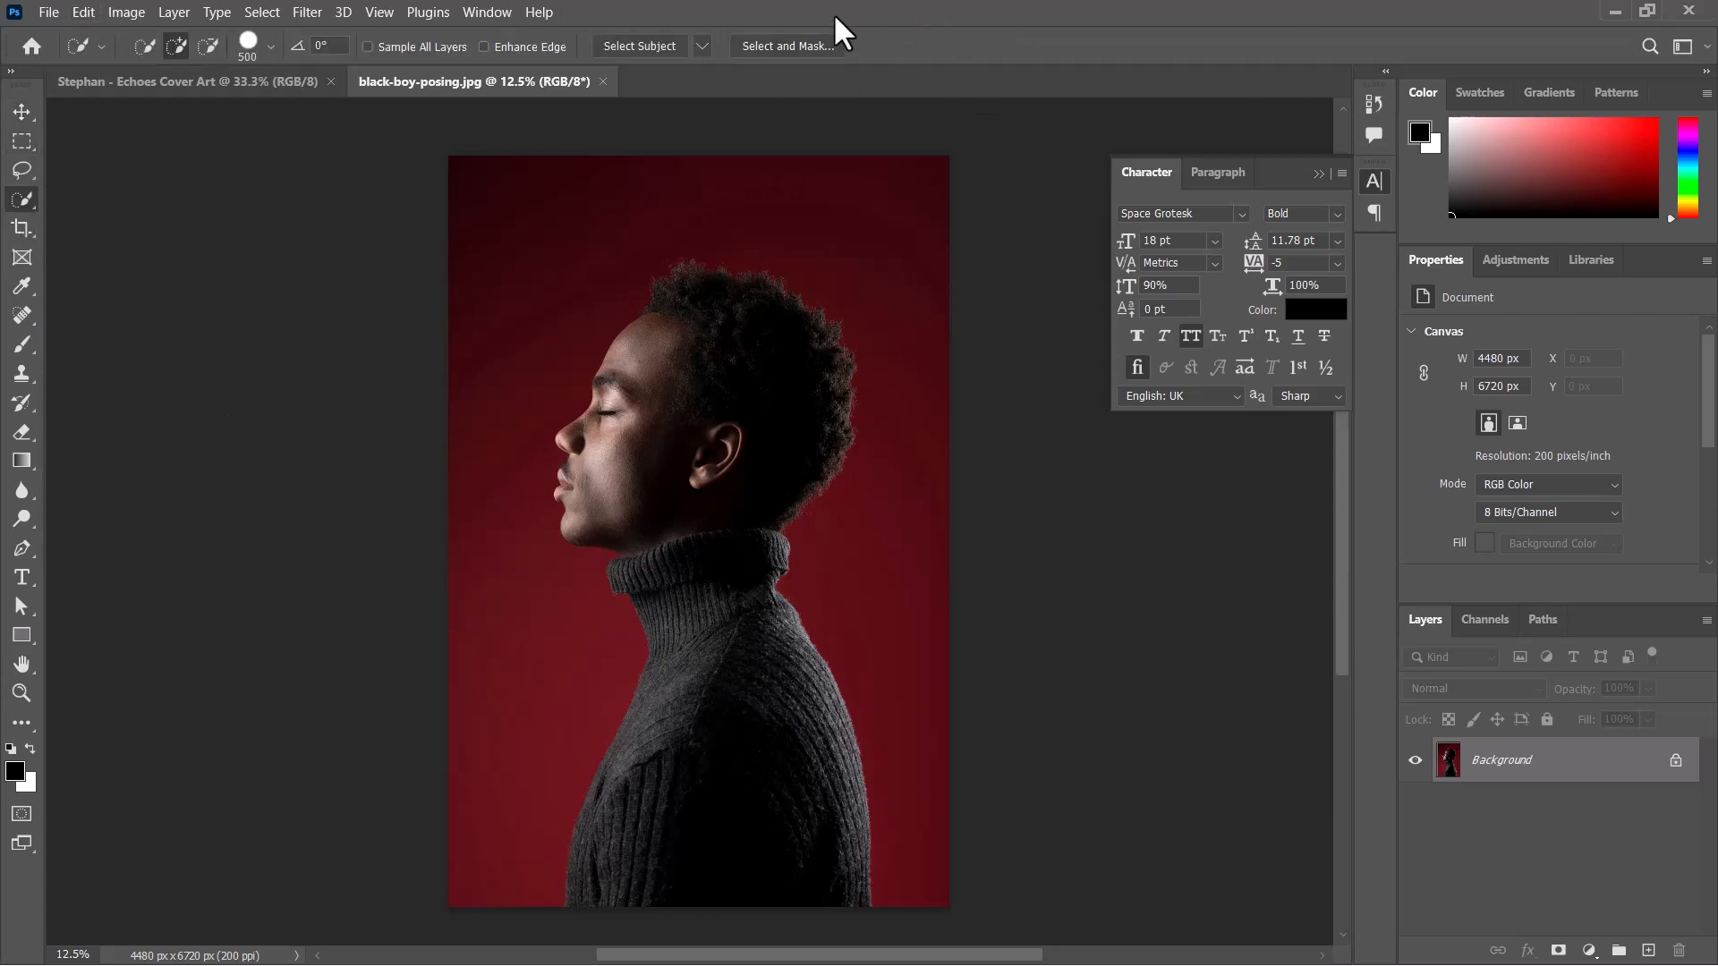
pyautogui.click(667, 47)
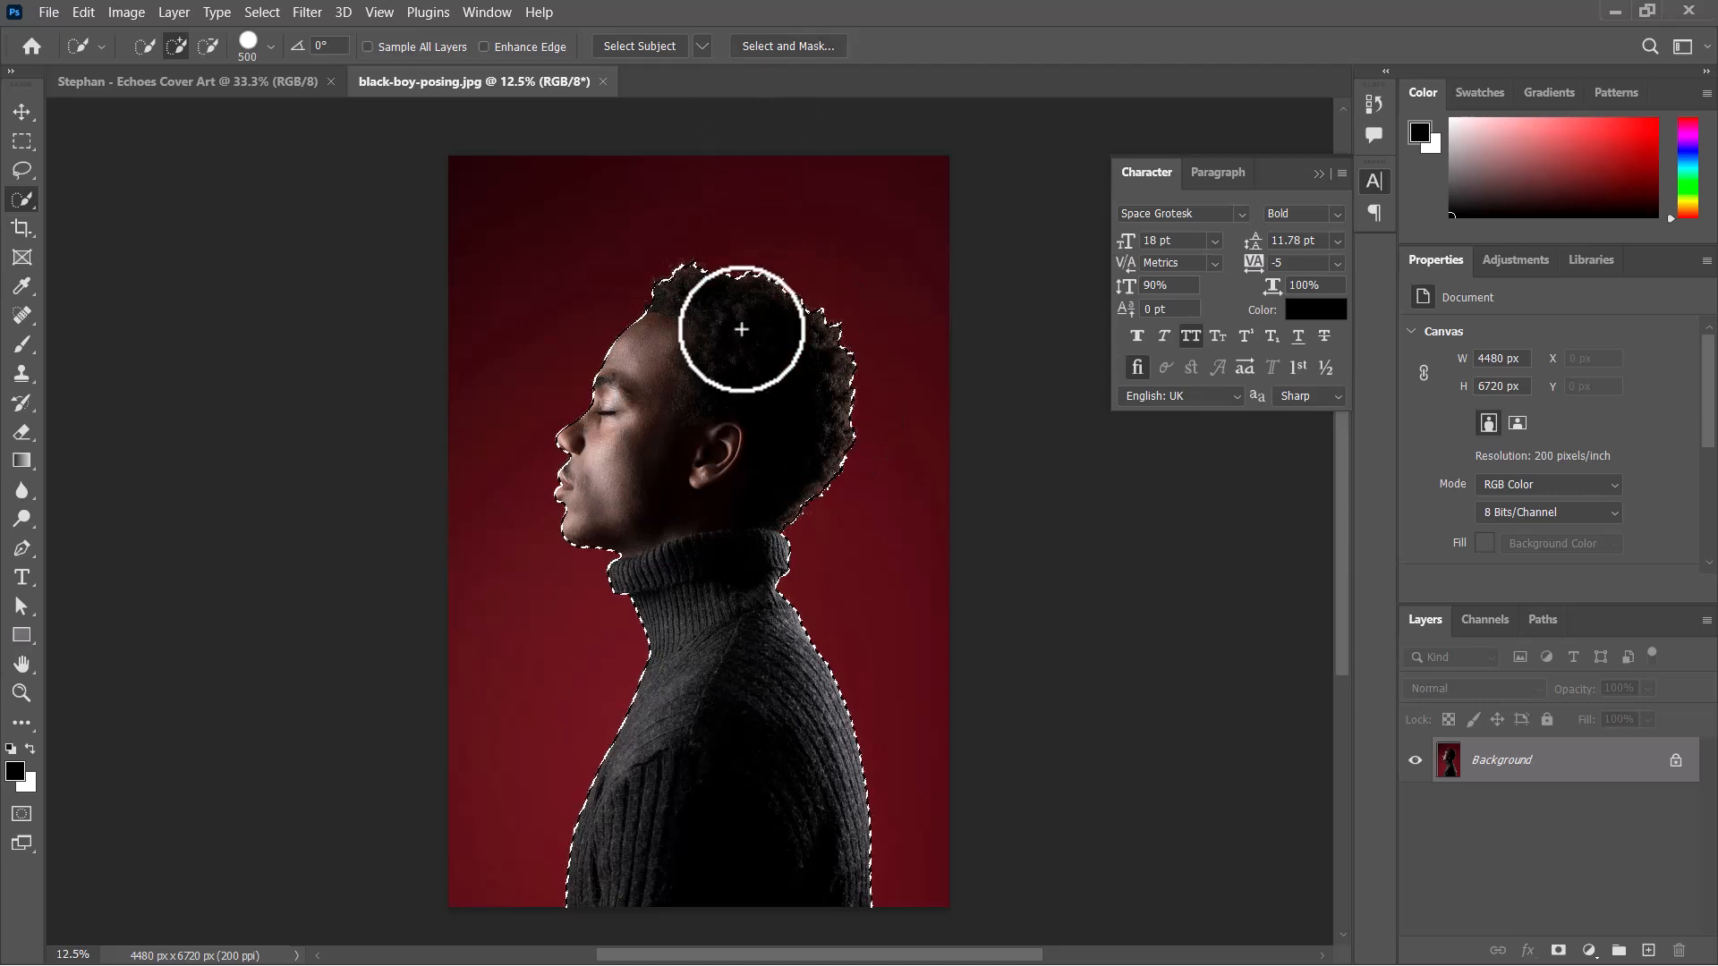
# Refine the selection's hair edge in Select and Mask and output the cutout as a new layer with a layer mask.
pyautogui.click(786, 47)
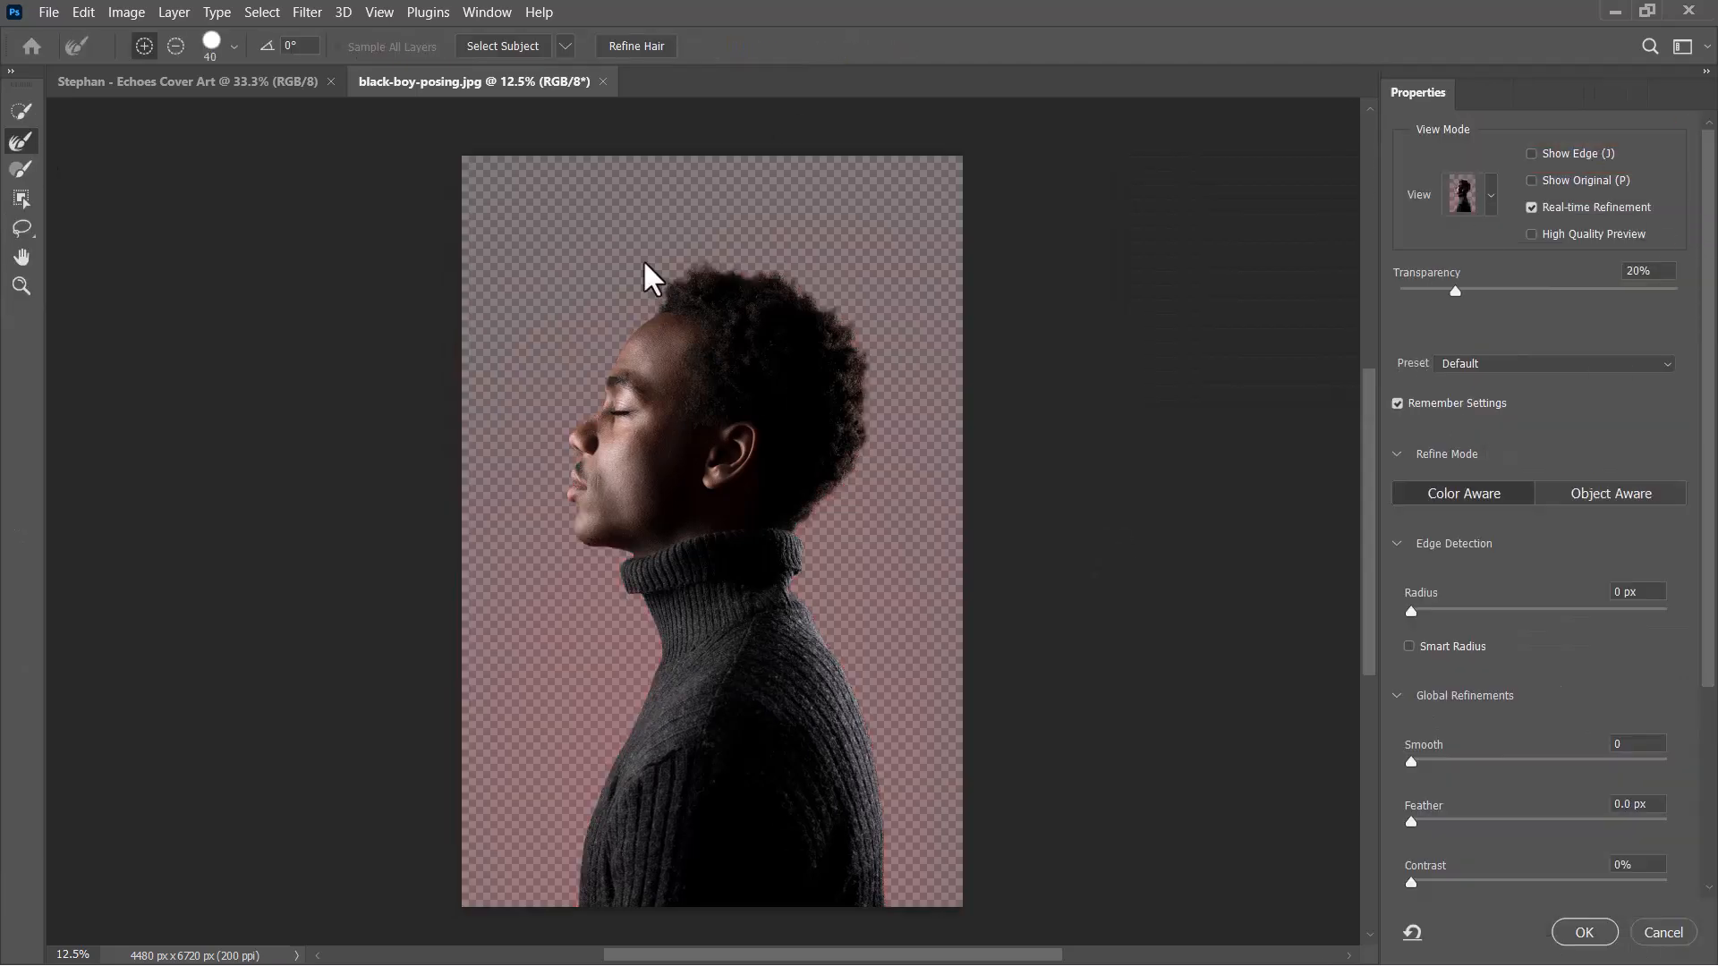
pyautogui.hotkey('ctrl', '+')
pyautogui.hotkey('ctrl', '+')
pyautogui.moveTo(895, 210); pyautogui.dragTo(859, 410)
pyautogui.press('[')
pyautogui.press('[')
pyautogui.press('[')
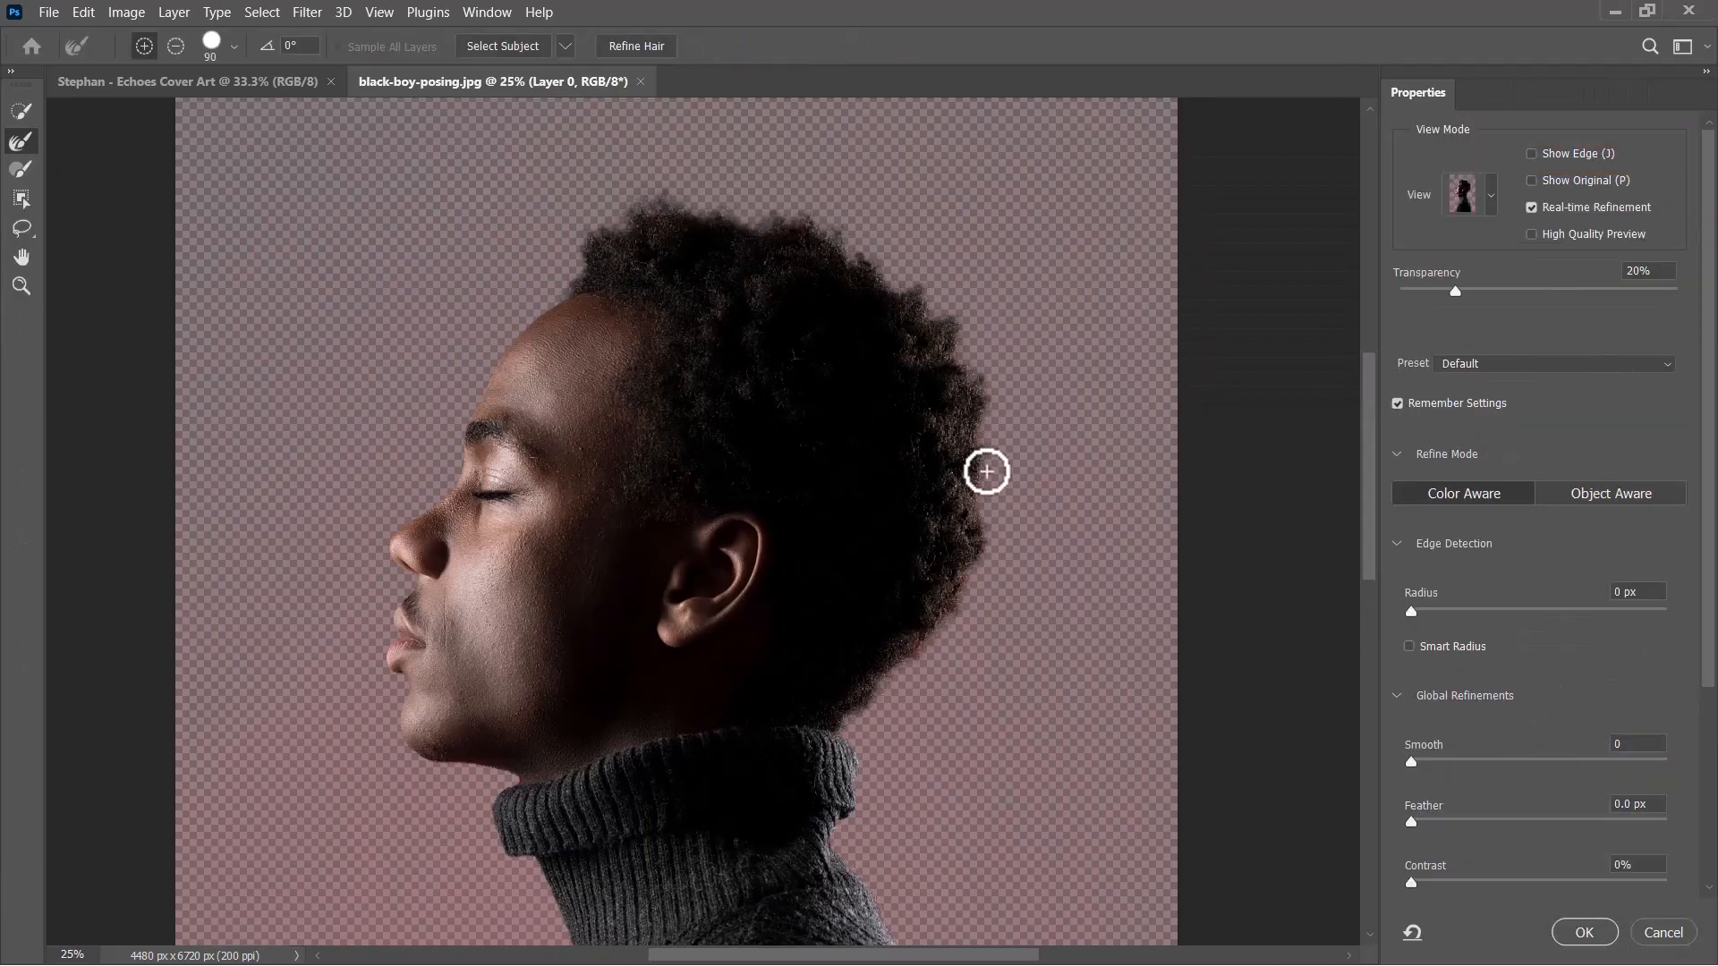
pyautogui.hotkey('ctrl', '0')
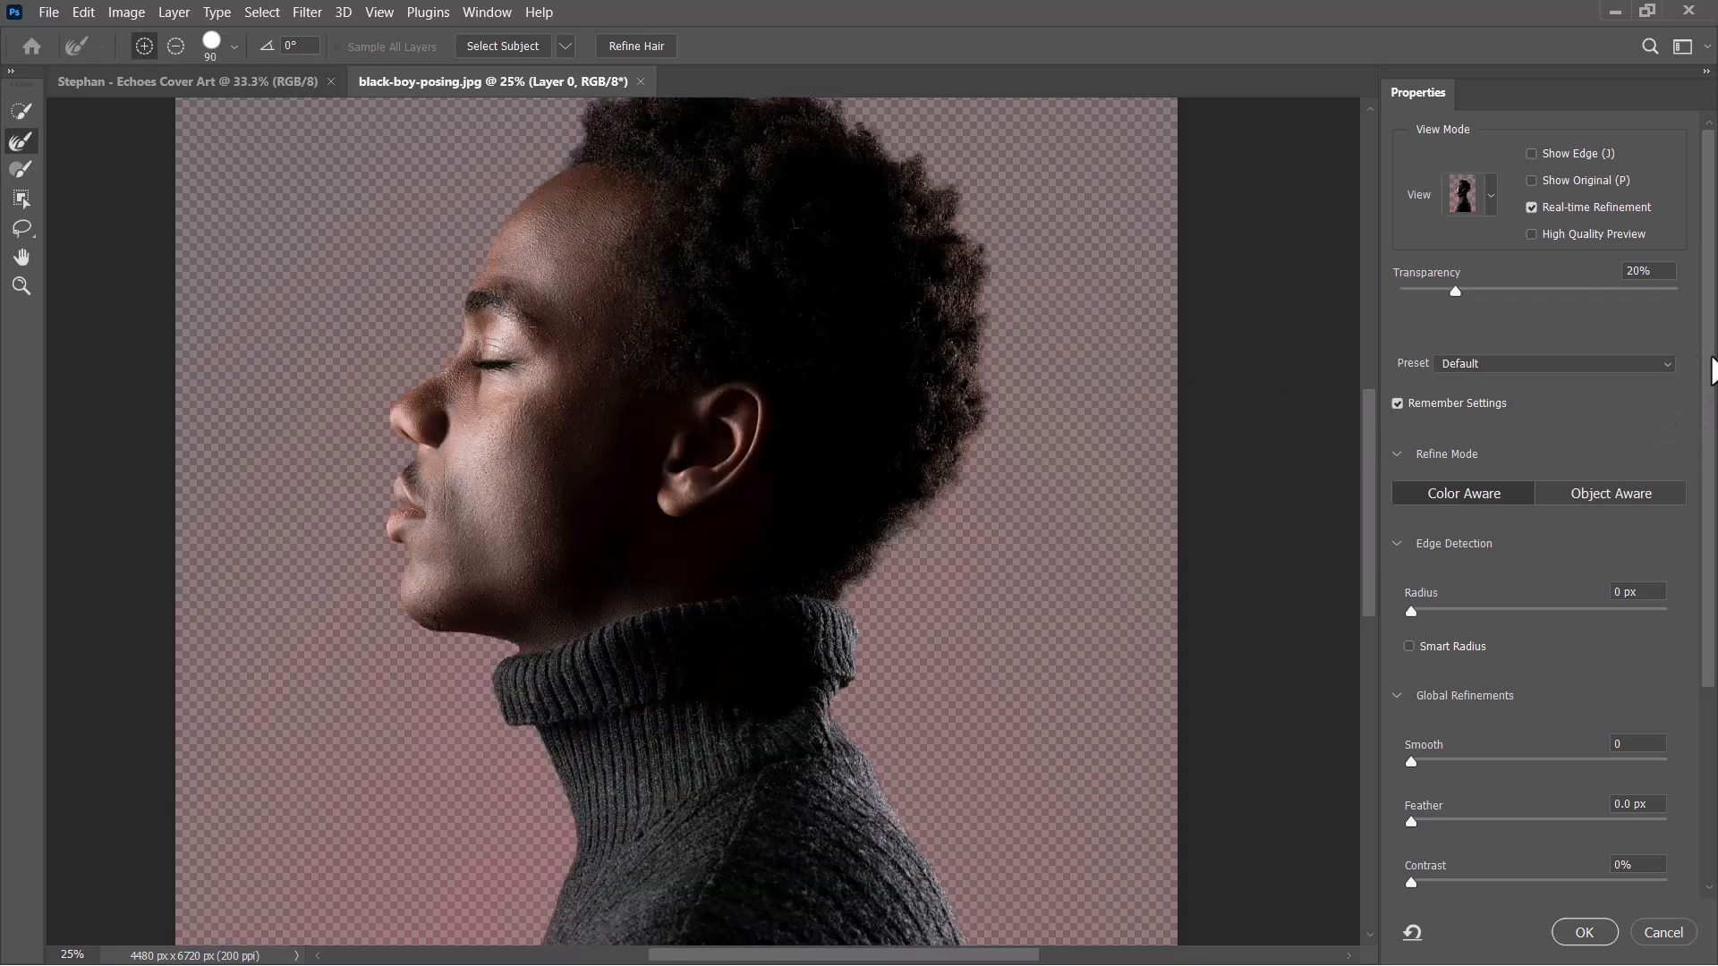
pyautogui.scroll(-5, 1589, 768)
pyautogui.press('Return')
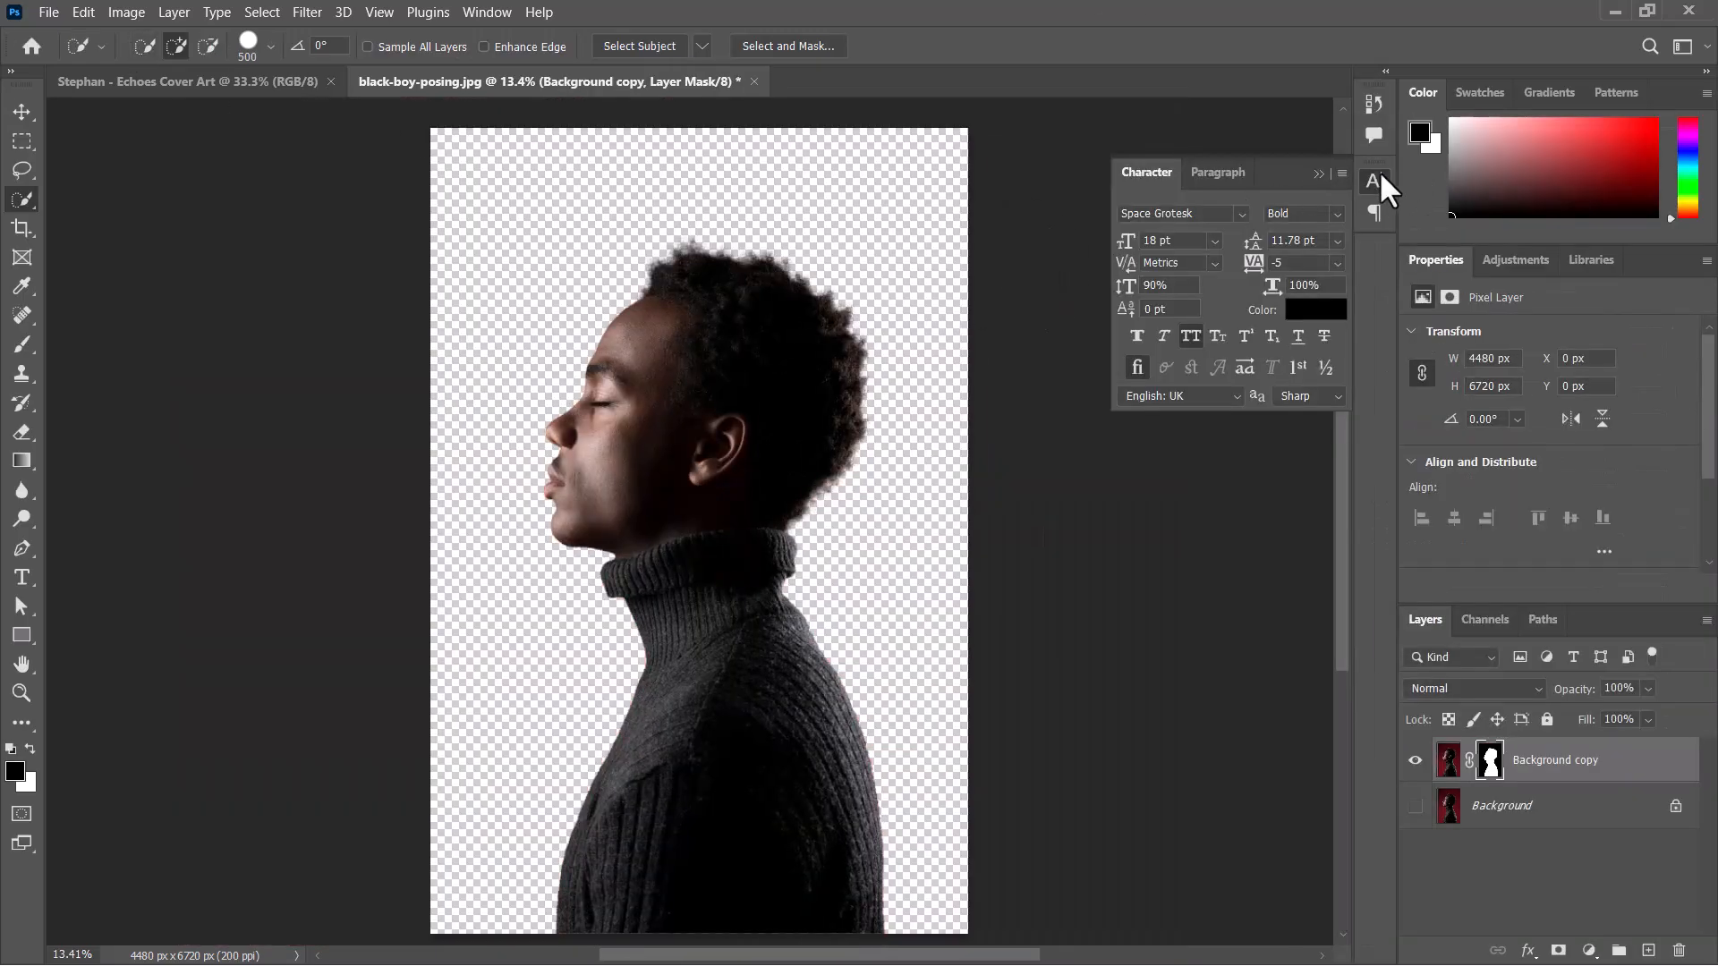
pyautogui.click(1321, 174)
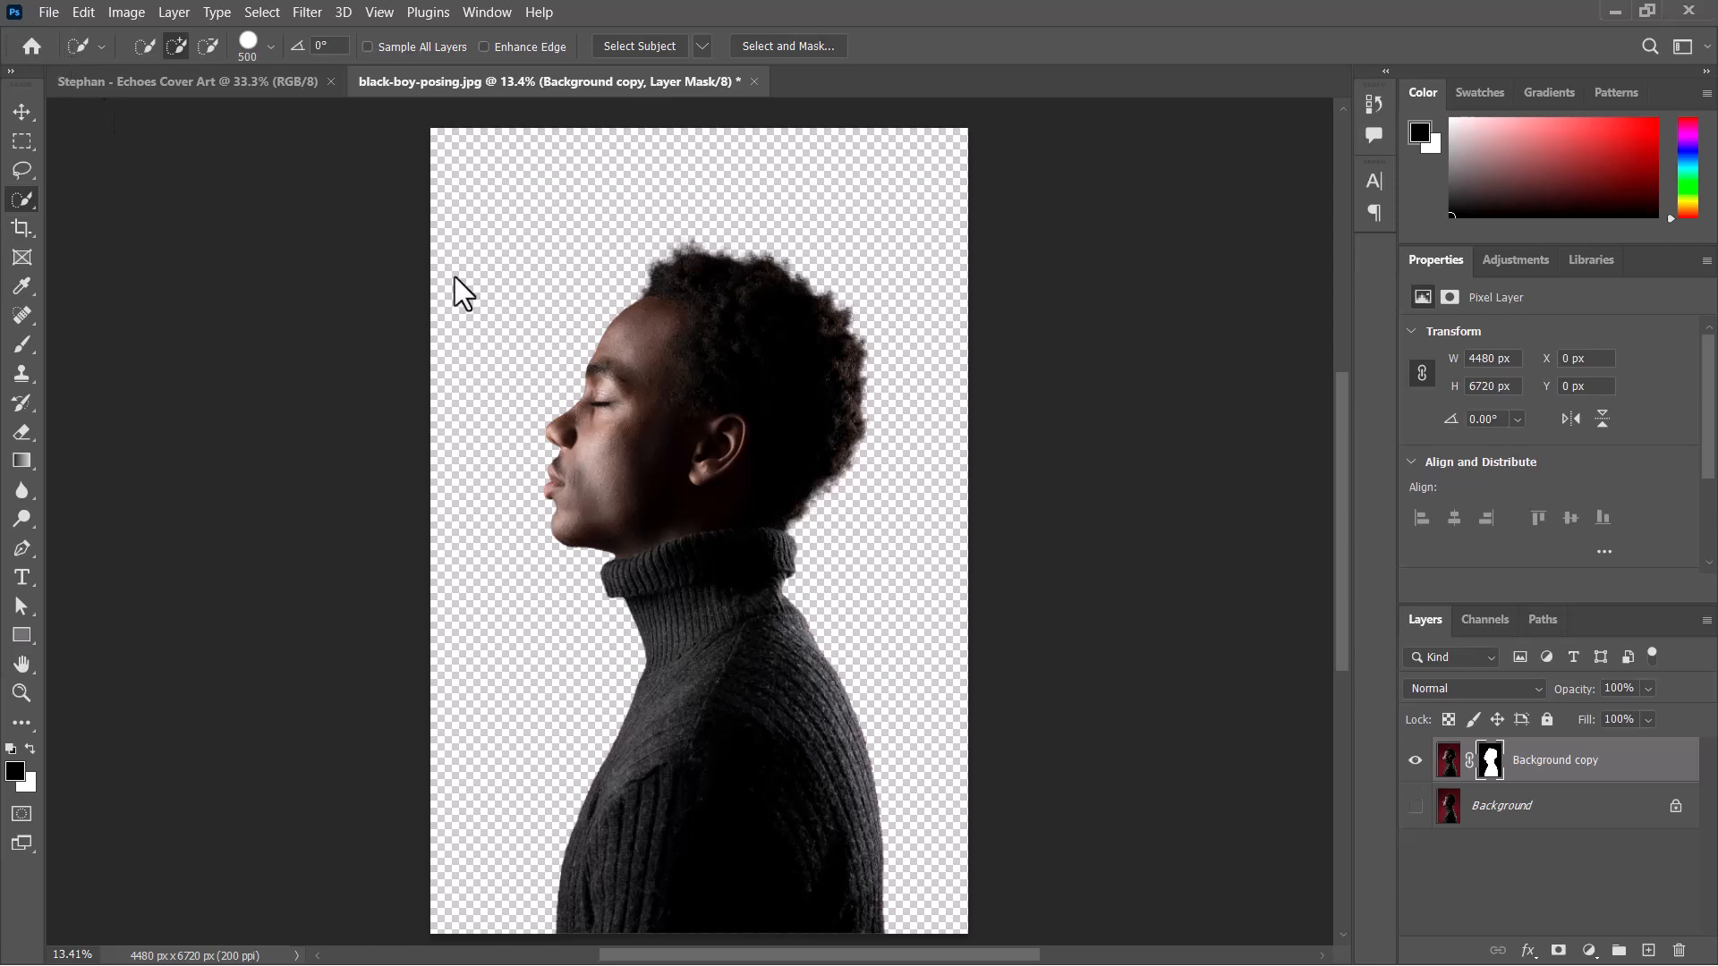
# Save a copy of the cutout as the PNG "black-boy-posing copy" in Cover art moodboards, using the large file size option.
pyautogui.hotkey('ctrl', 'alt', 's')
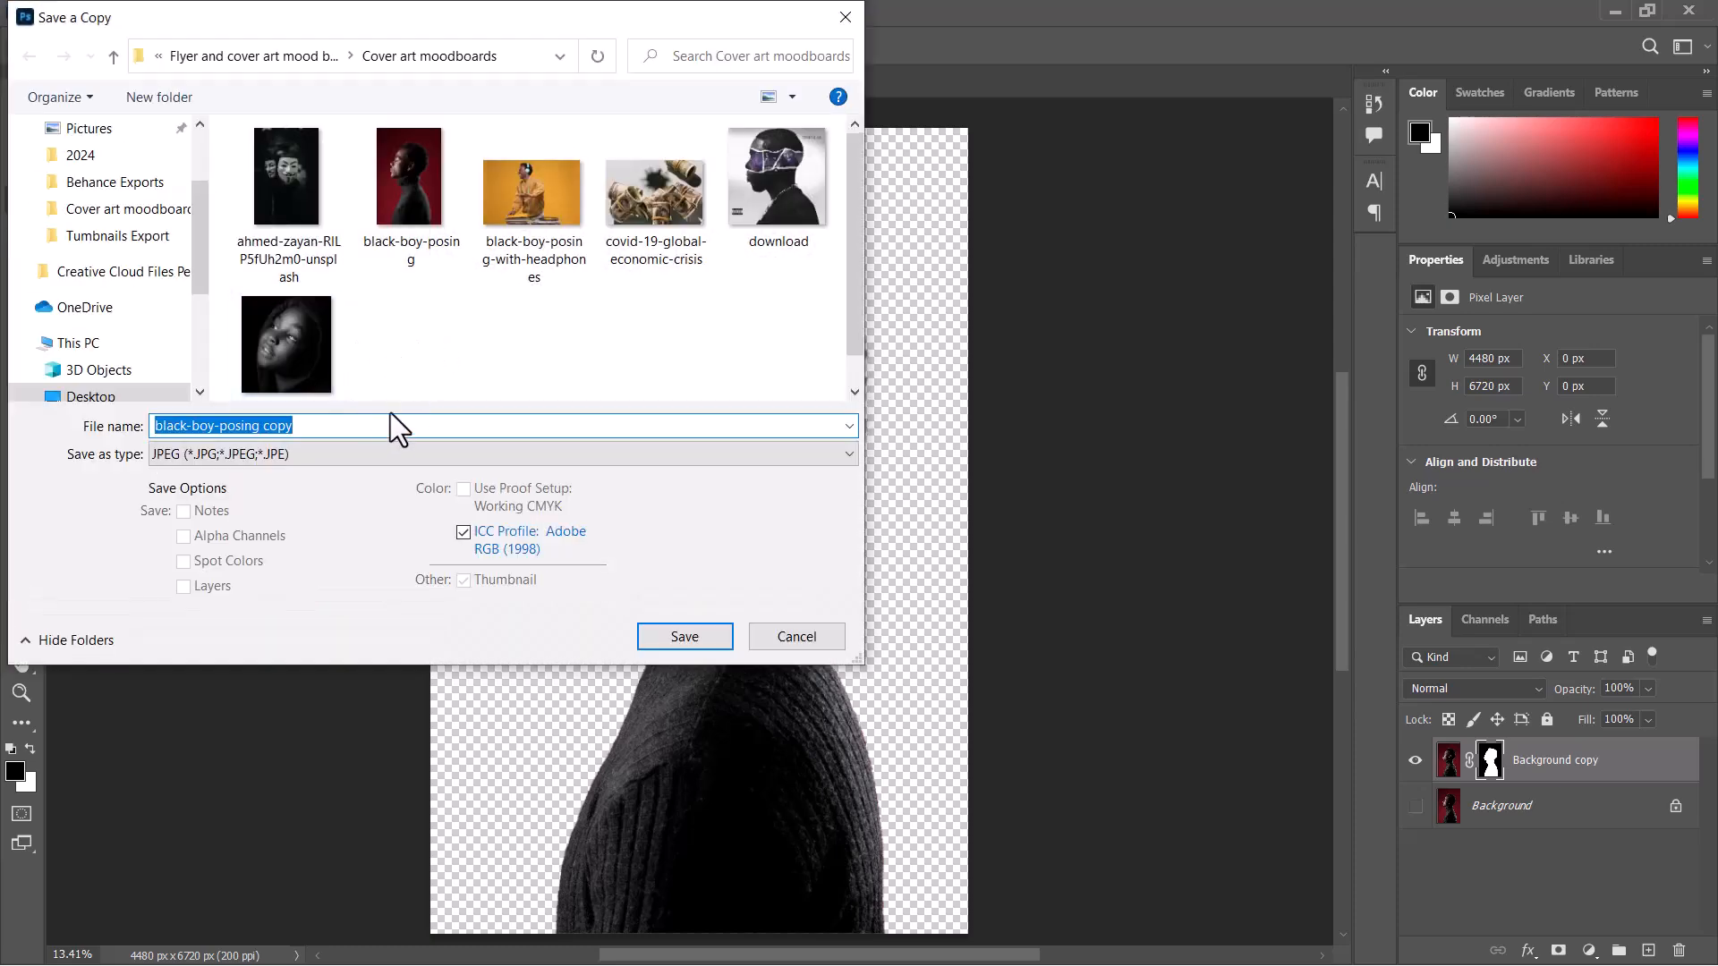
pyautogui.click(414, 454)
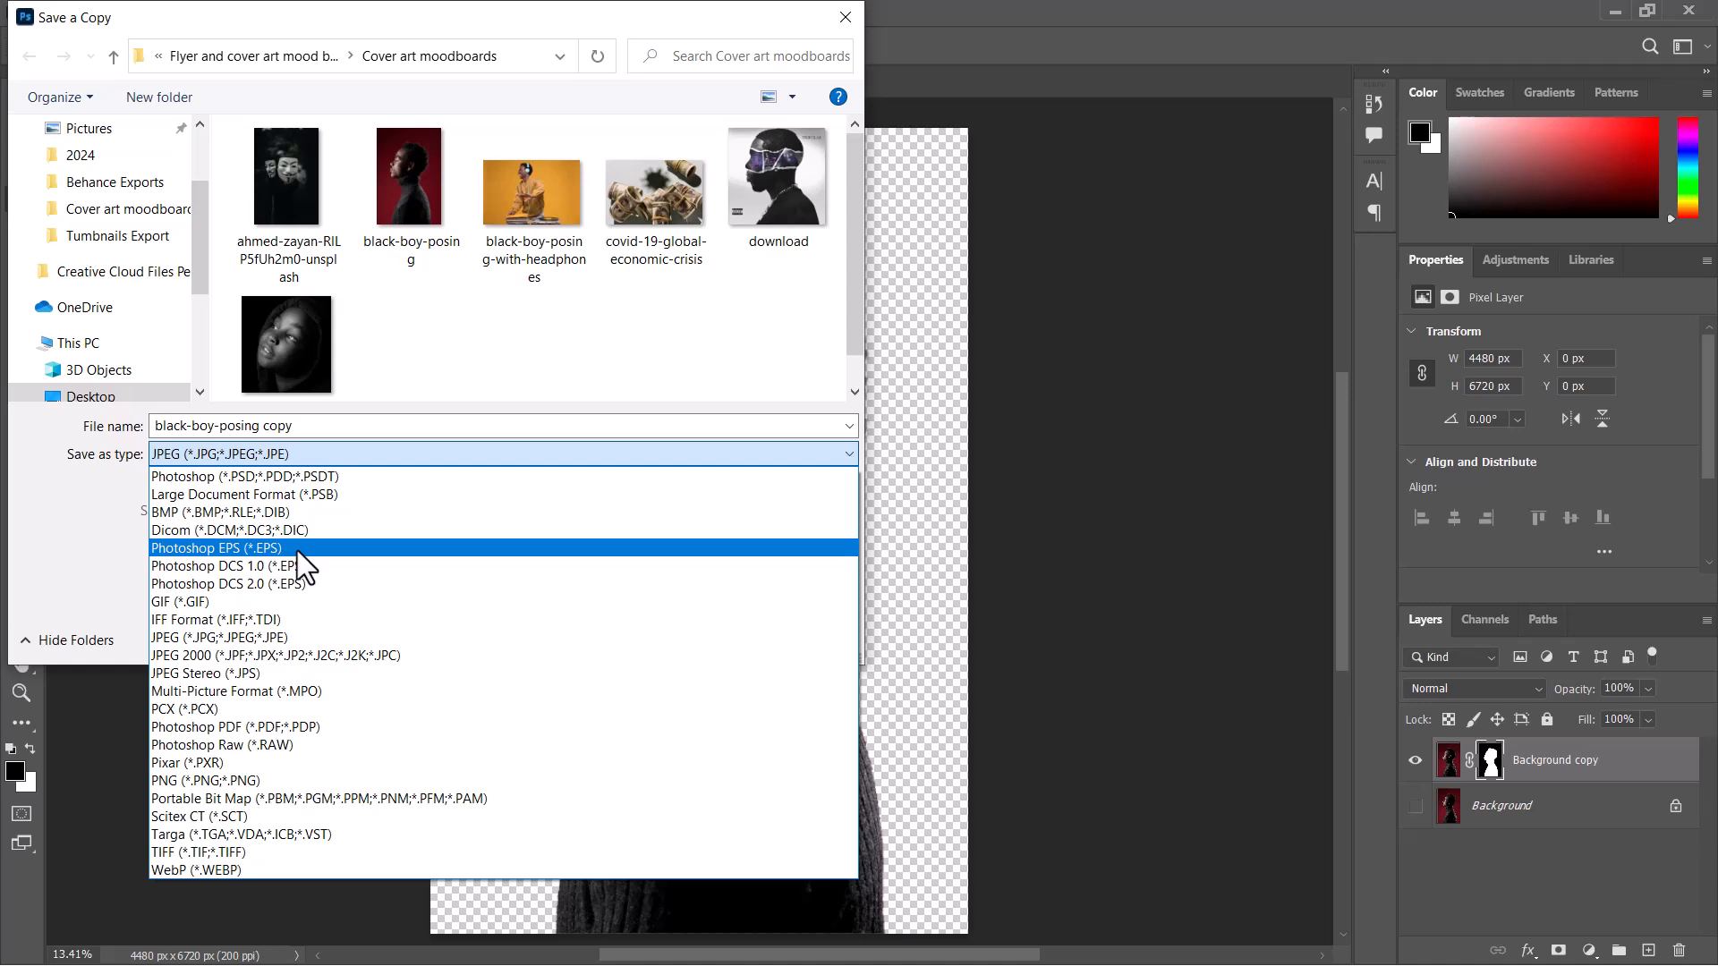
pyautogui.click(278, 780)
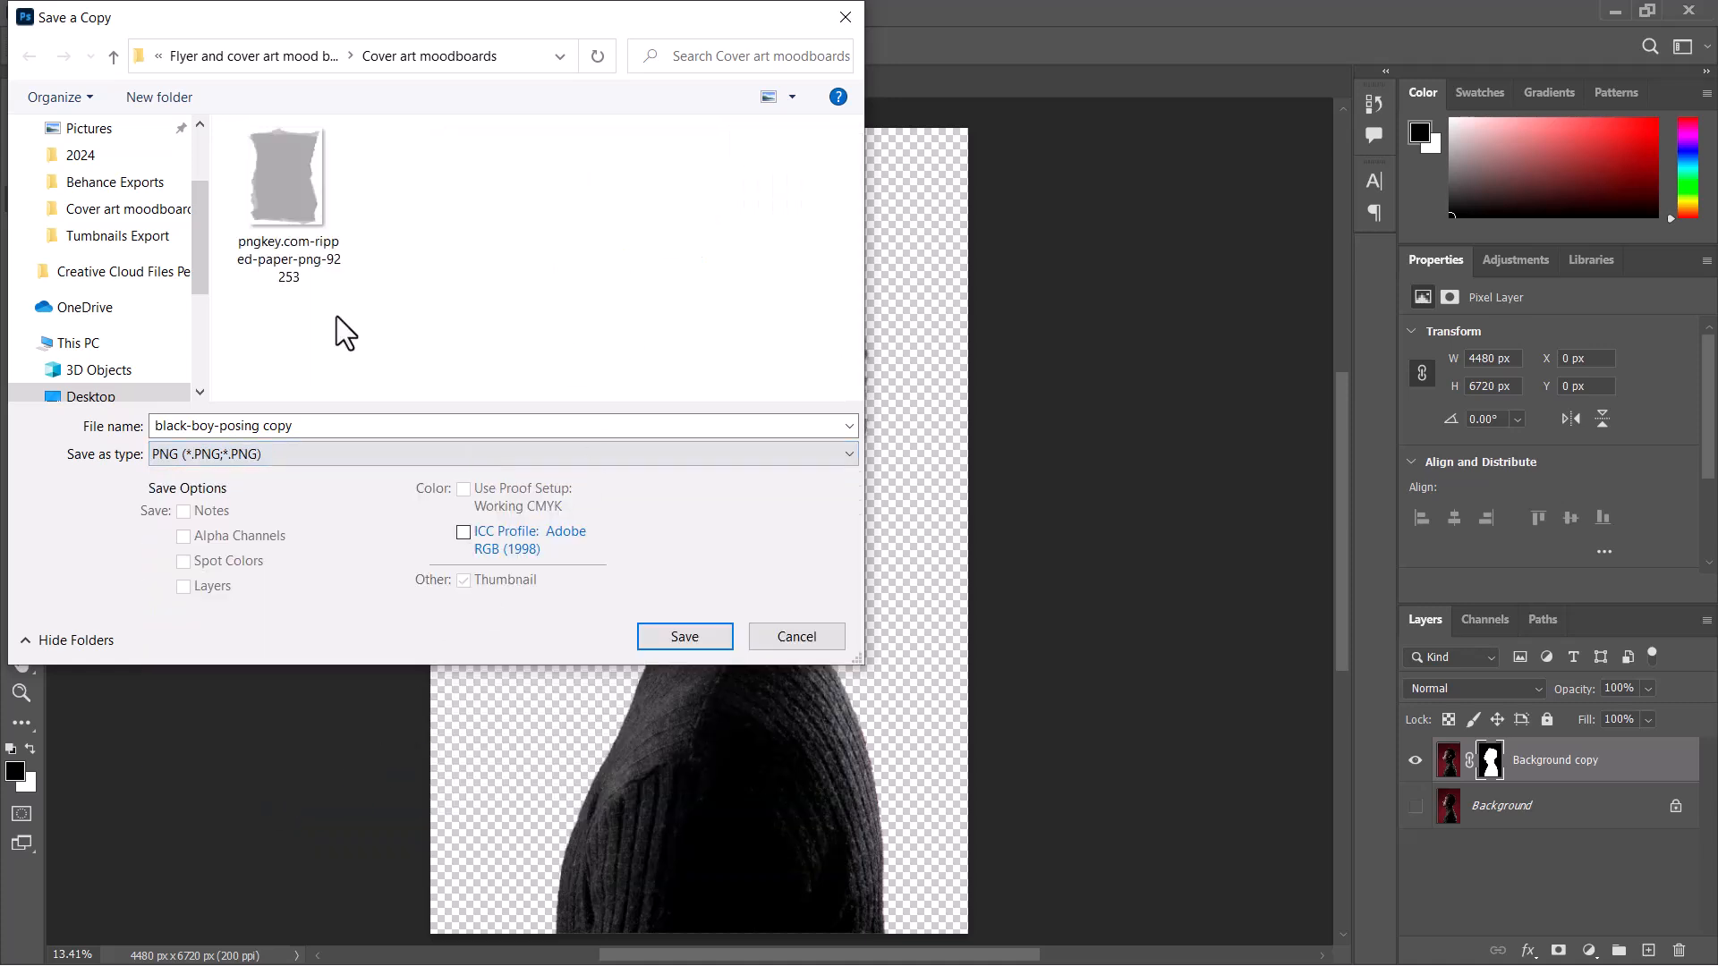
pyautogui.click(659, 635)
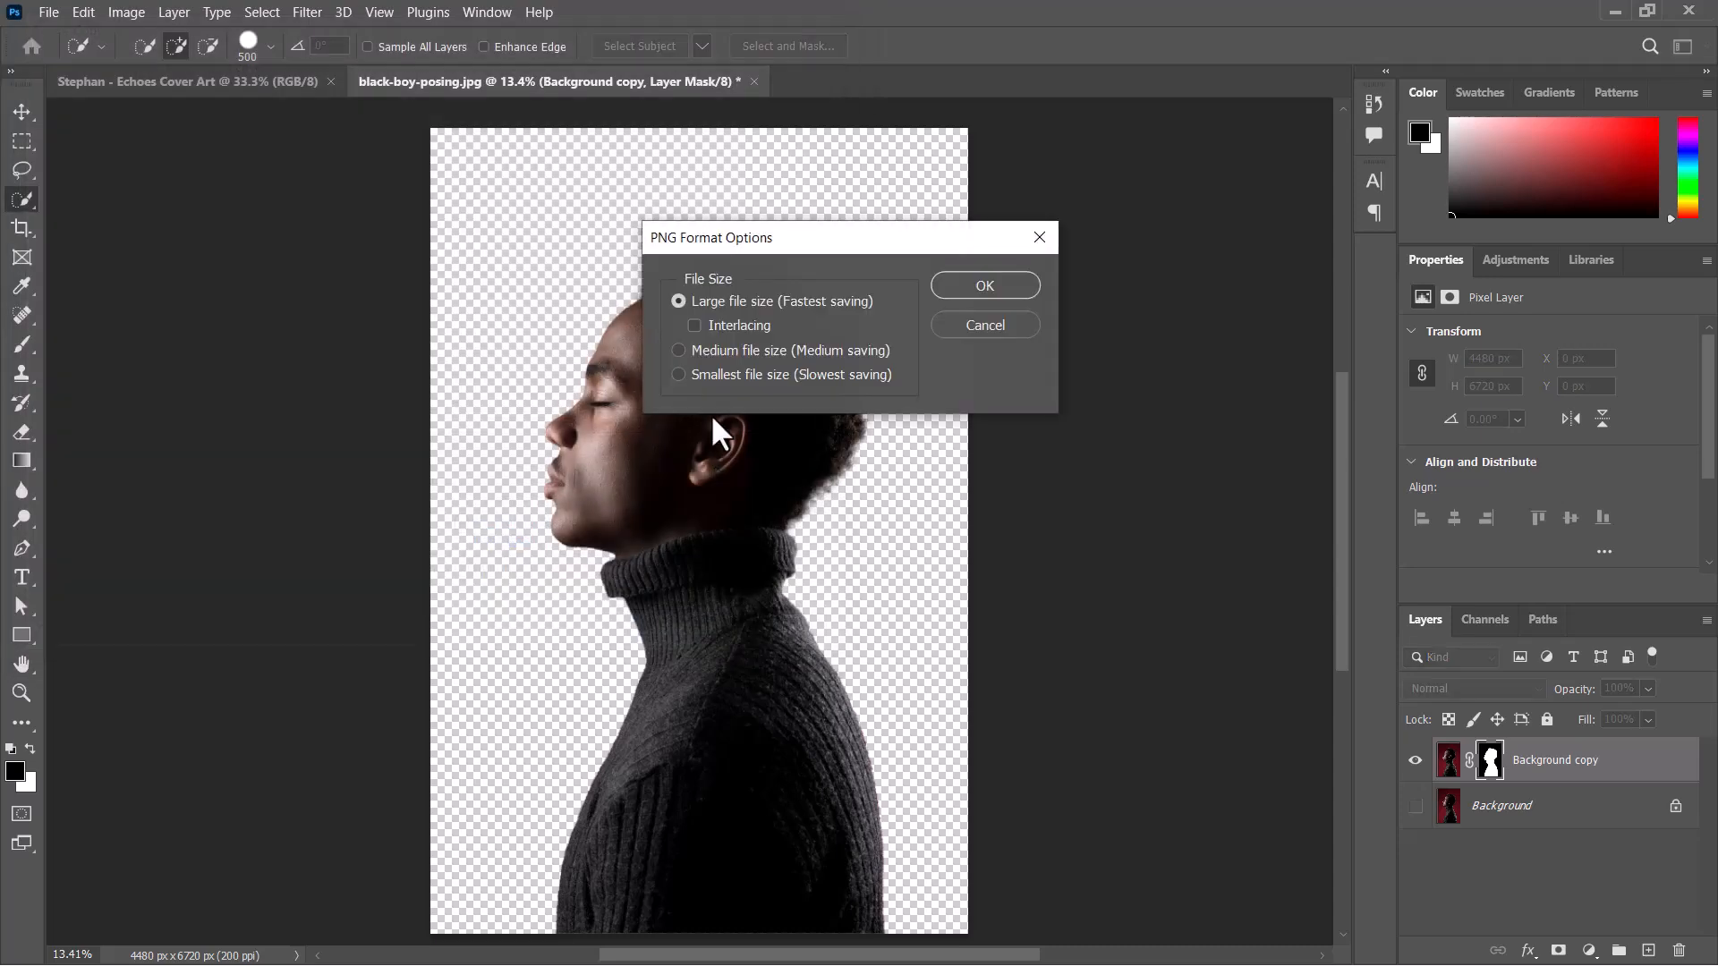
pyautogui.click(980, 288)
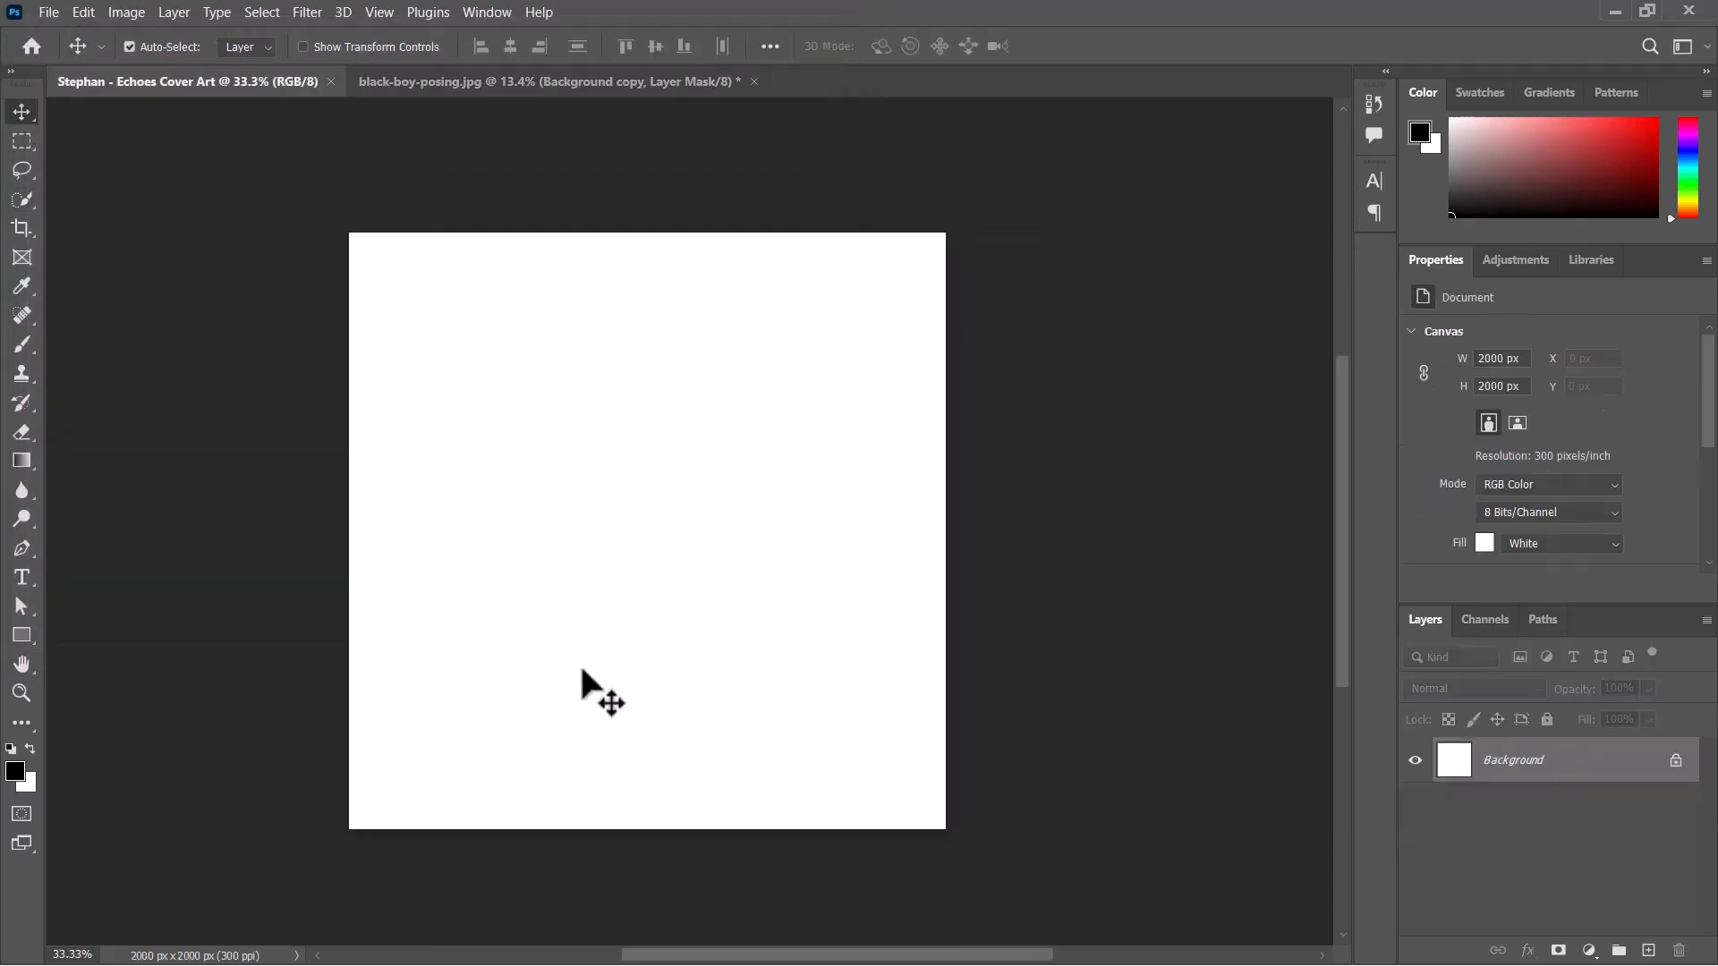
# Place the black-boy-posing copy PNG from the Cover art moodboards folder into the Echoes cover art document.
pyautogui.press('super')
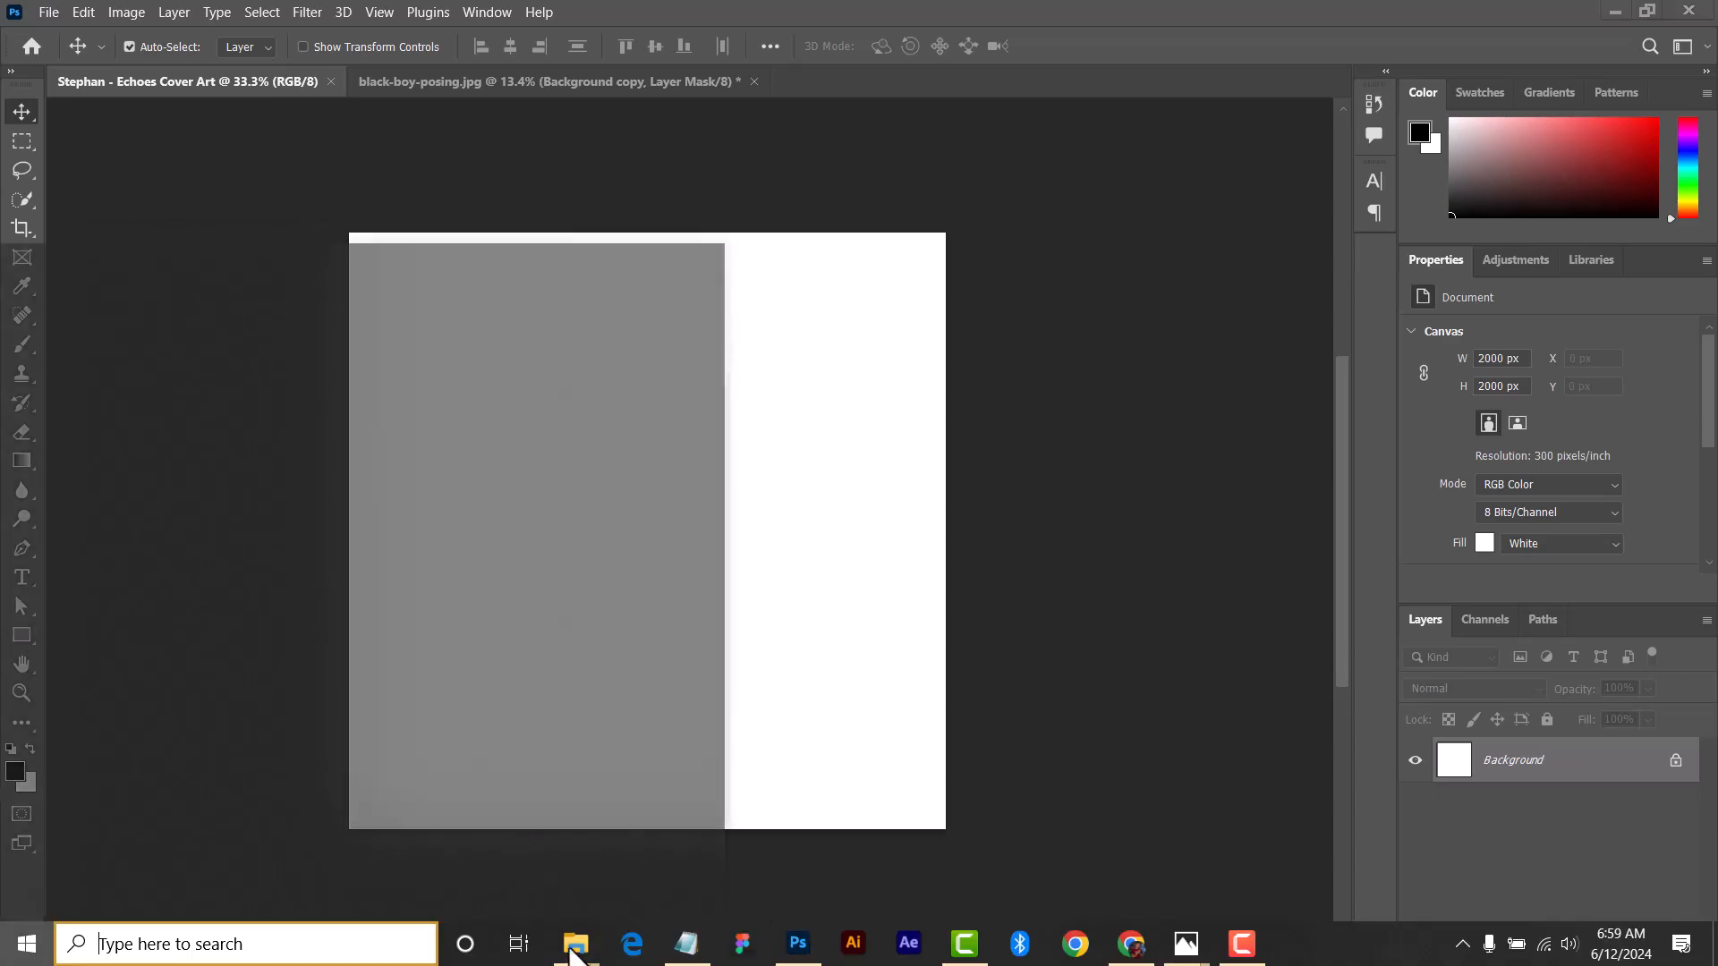
pyautogui.moveTo(569, 952)
pyautogui.click(886, 846)
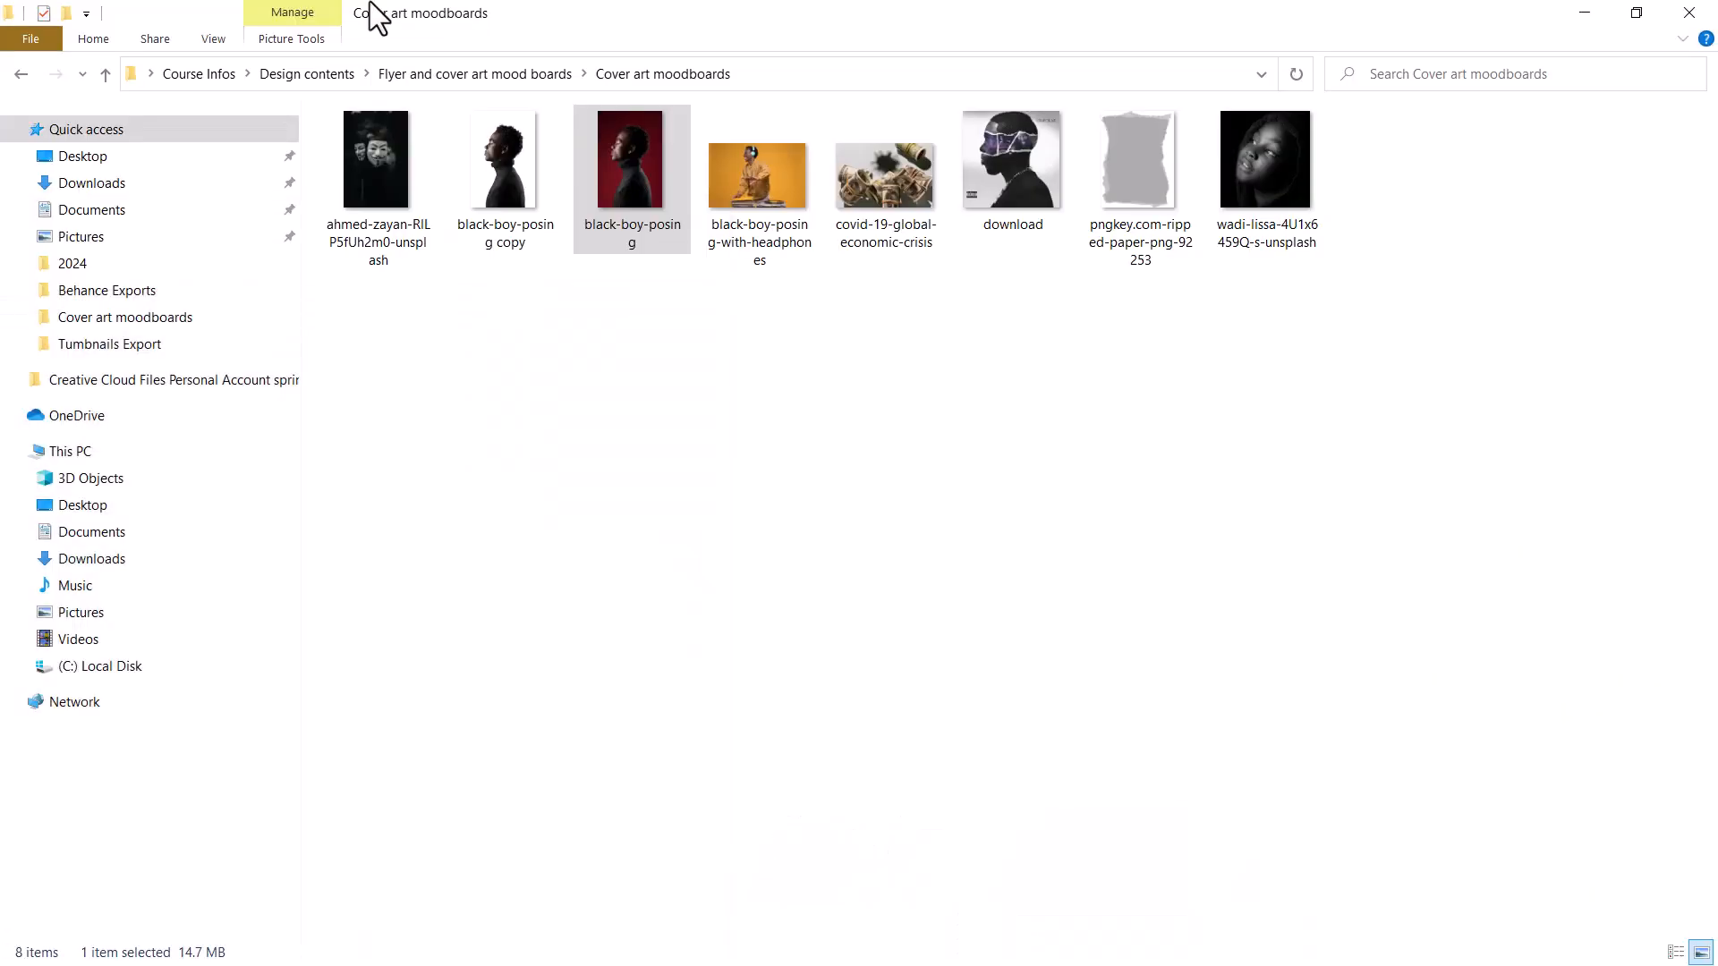
pyautogui.moveTo(483, 206); pyautogui.dragTo(677, 524)
pyautogui.press('super')
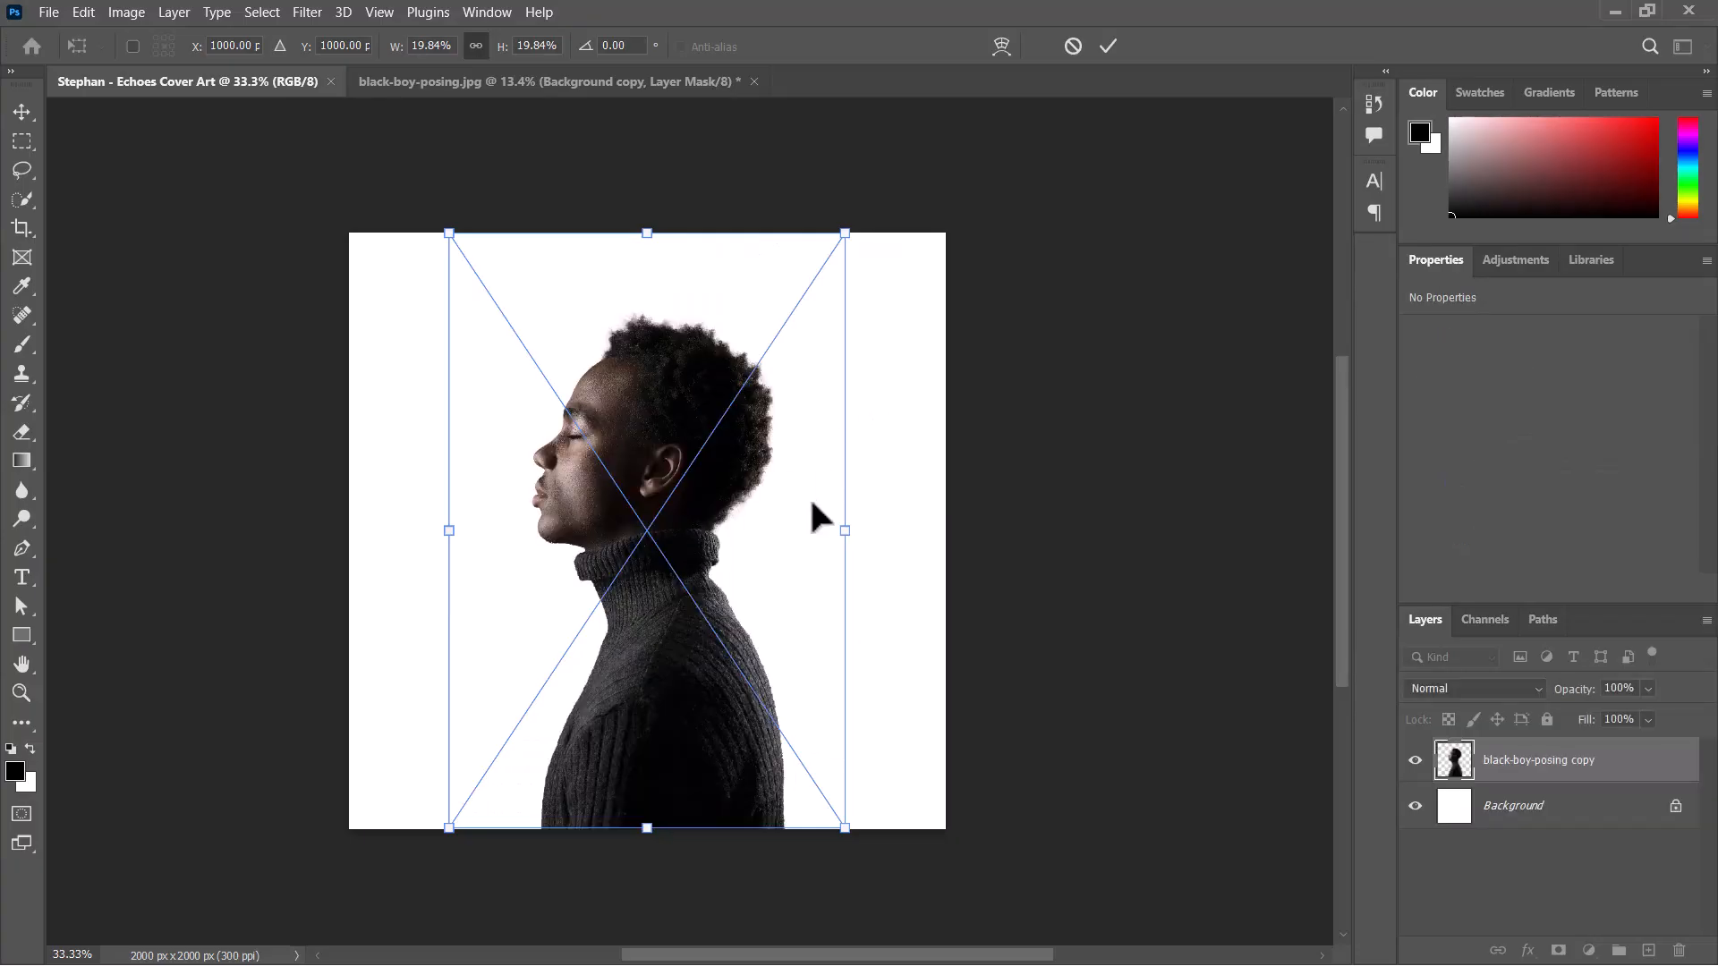
# Scale the placed cutout to about 25.2% and position it lower on the canvas with its frame horizontally centred.
pyautogui.moveTo(851, 535); pyautogui.dragTo(902, 494)
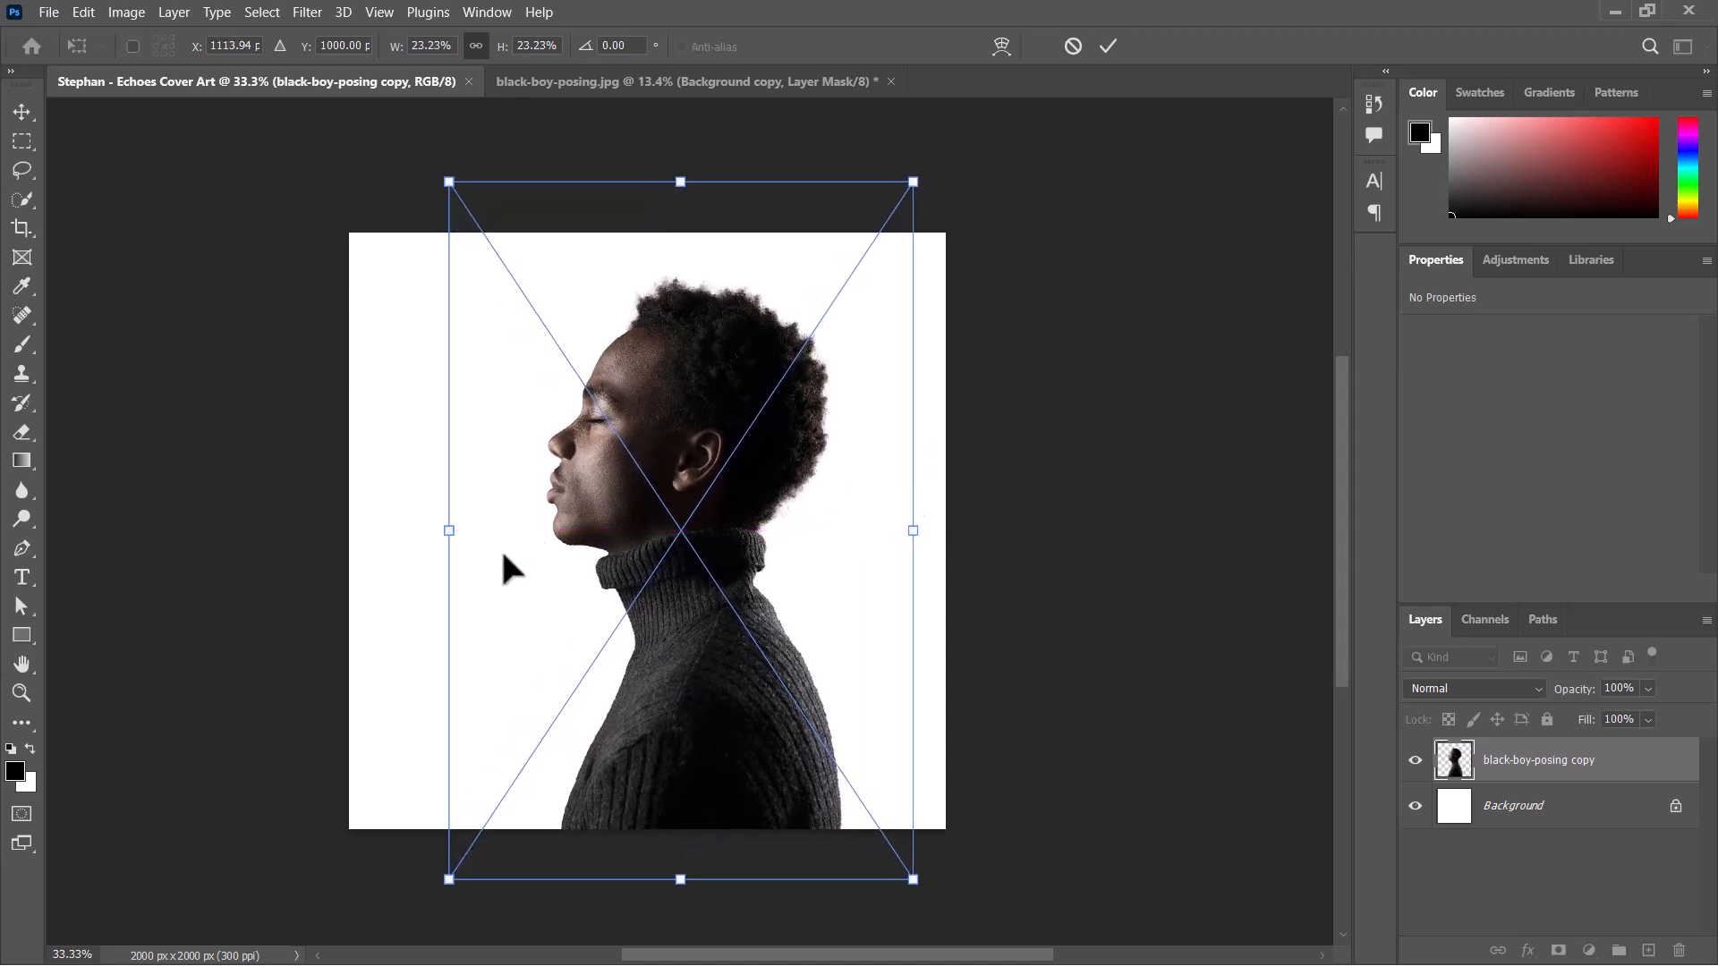
pyautogui.moveTo(450, 532)
pyautogui.mouseDown()
pyautogui.moveTo(391, 547)
pyautogui.moveTo(433, 546)
pyautogui.mouseUp()
pyautogui.moveTo(718, 397); pyautogui.dragTo(678, 447)
pyautogui.moveTo(646, 198); pyautogui.dragTo(648, 167)
pyautogui.moveTo(614, 435); pyautogui.dragTo(617, 458)
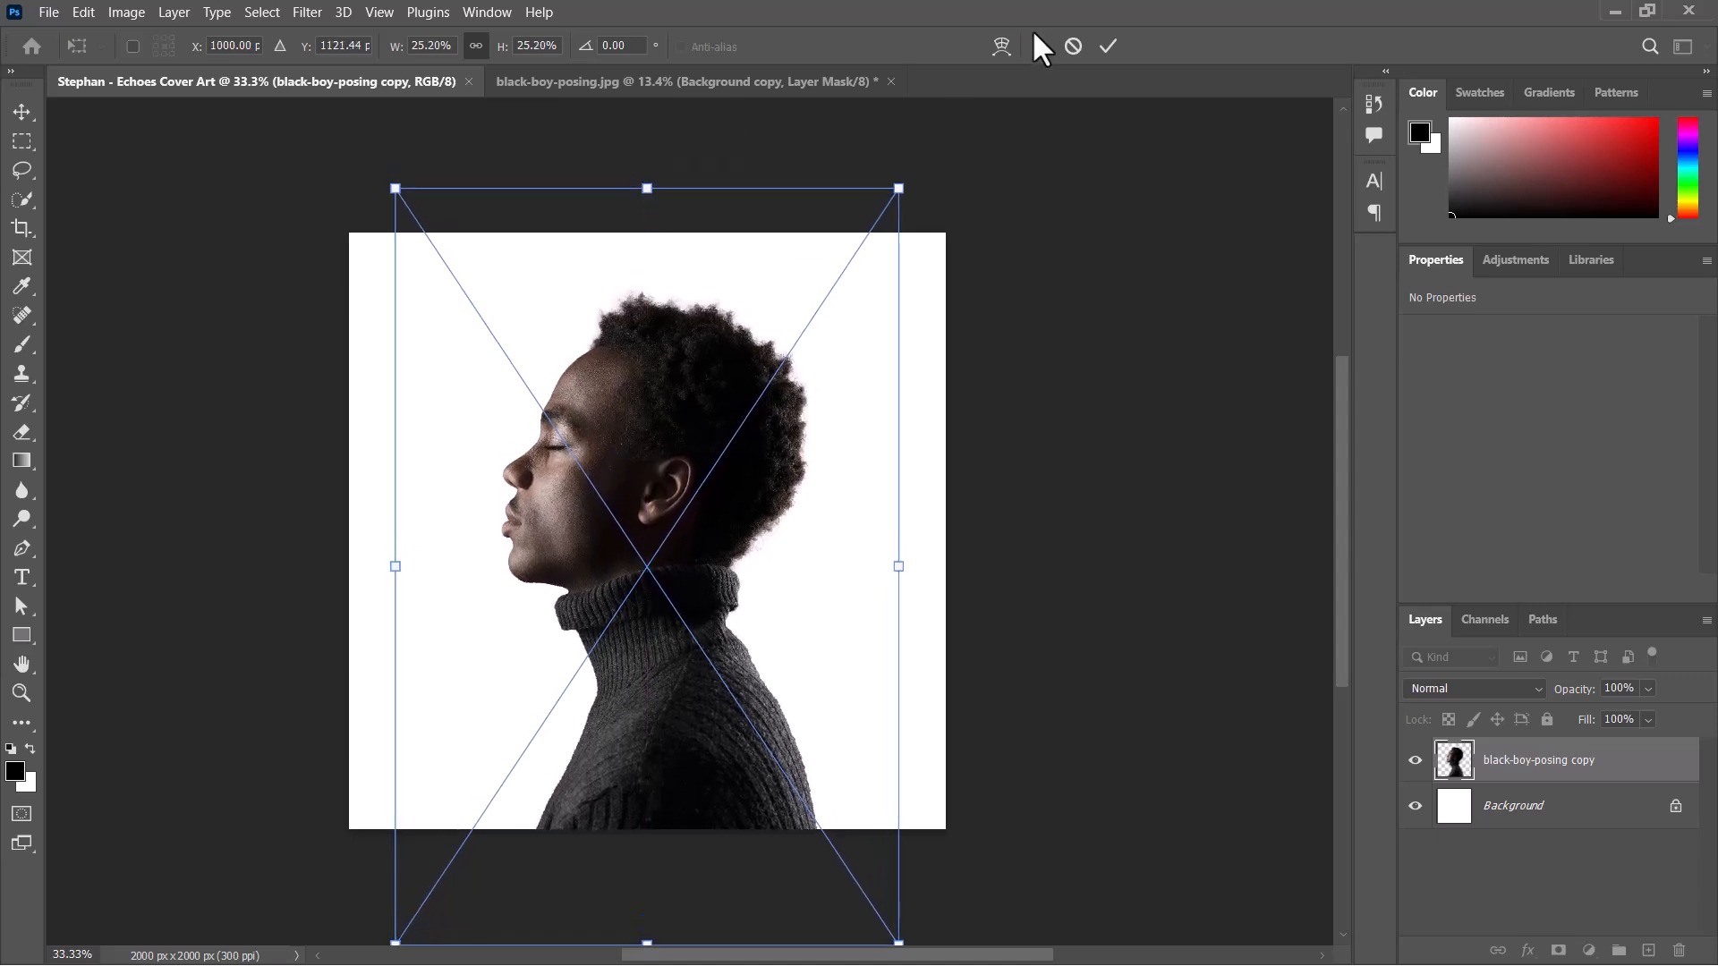
pyautogui.click(1108, 46)
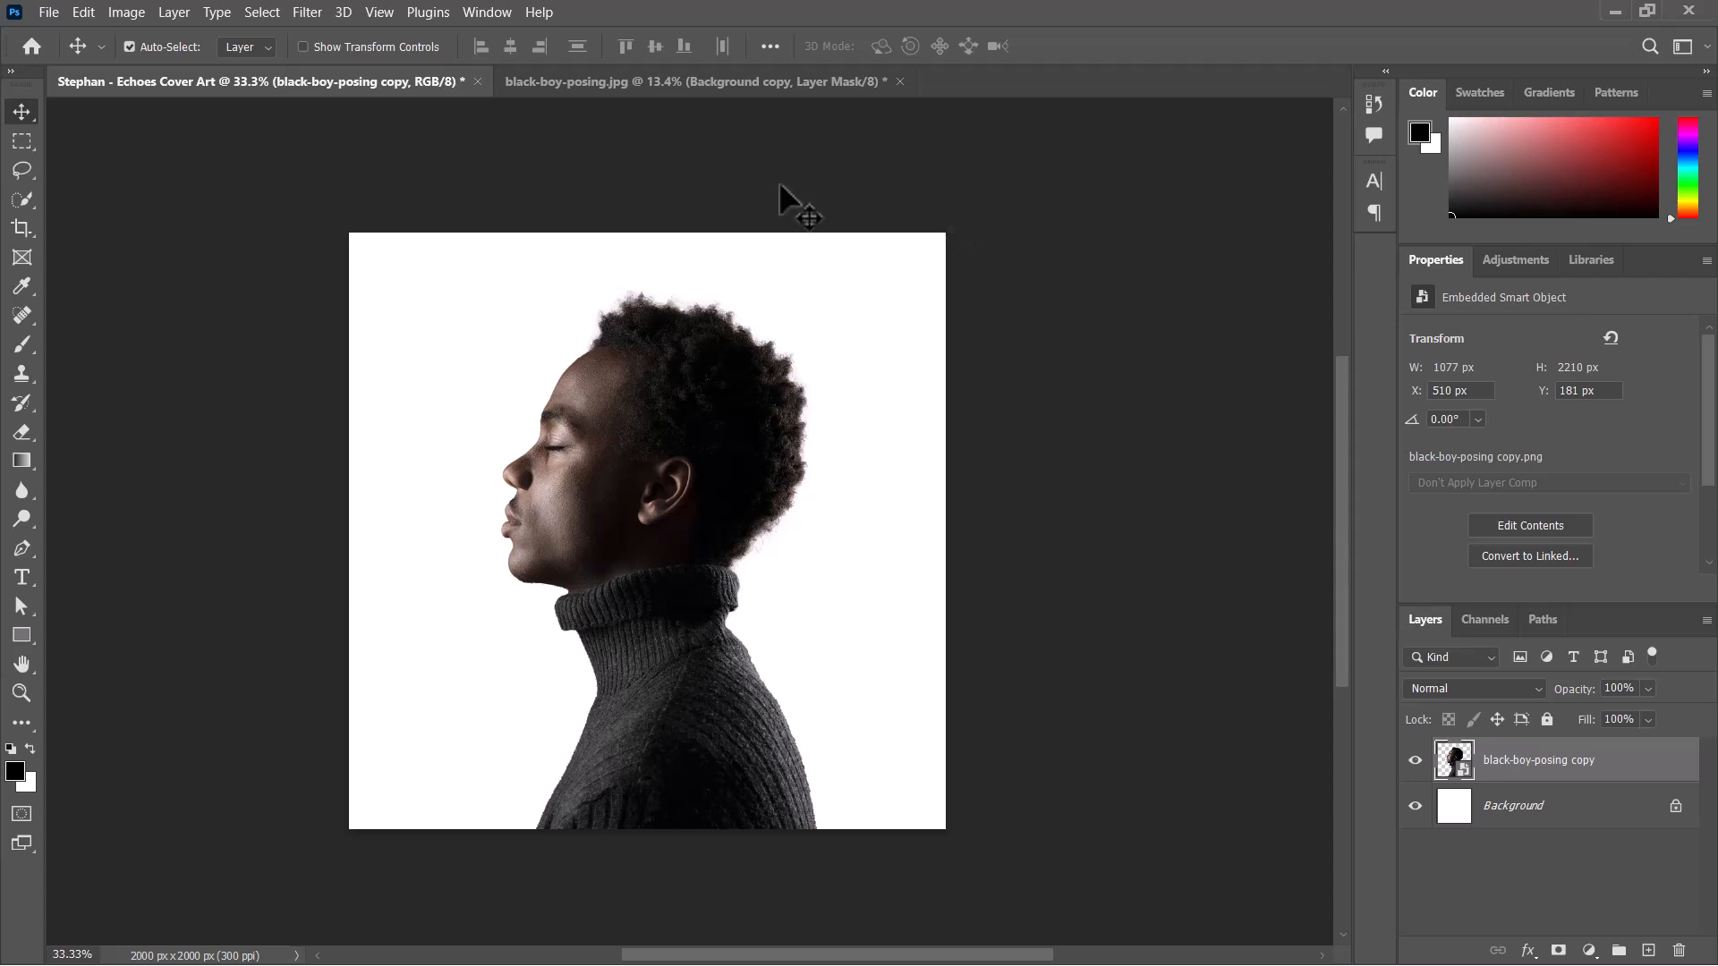
# Set alignment relative to the canvas and centre the cutout layer horizontally.
pyautogui.click(770, 46)
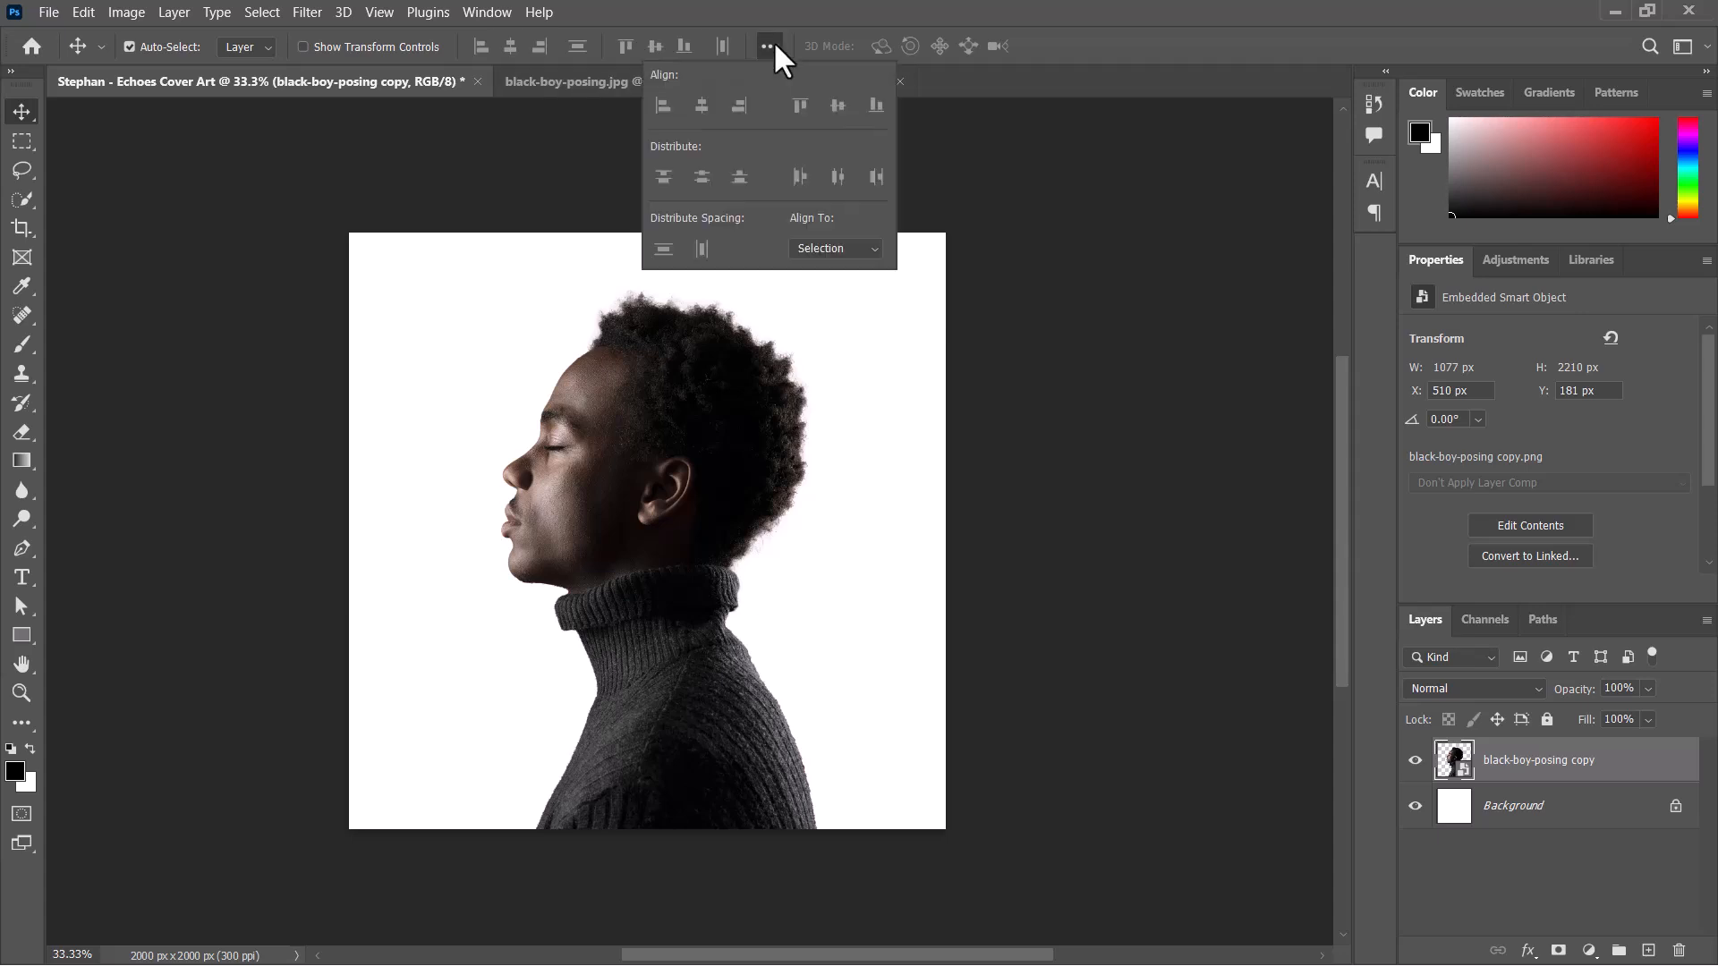
pyautogui.click(805, 250)
pyautogui.click(823, 282)
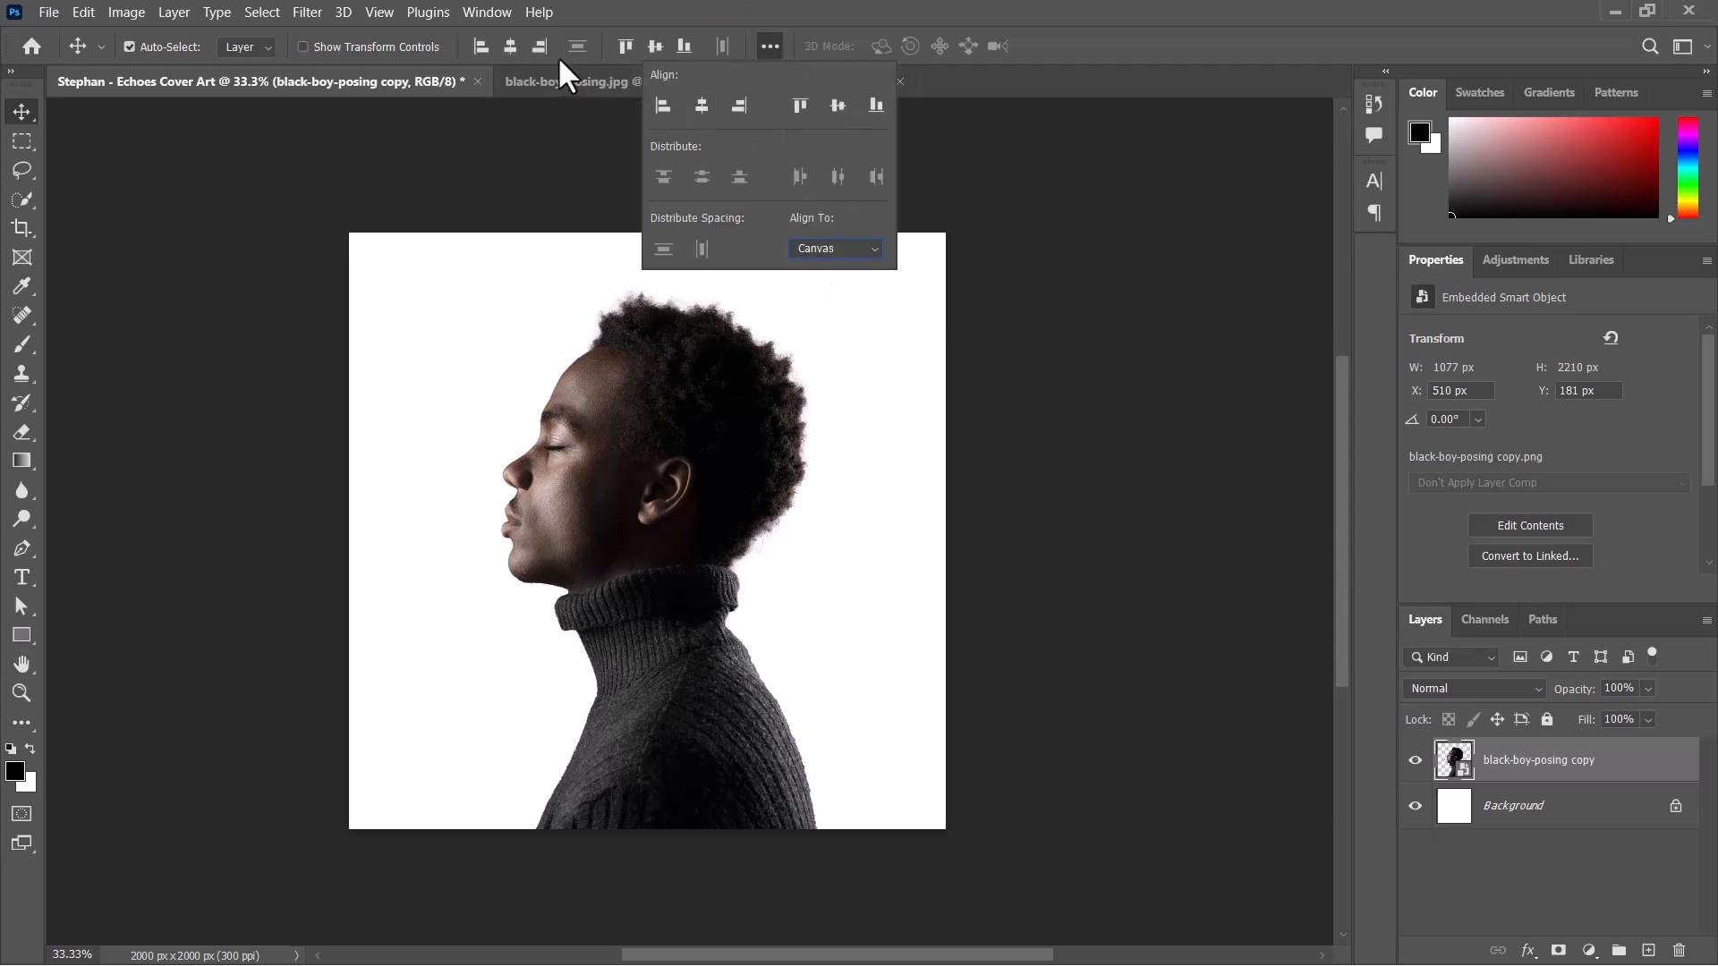
pyautogui.click(519, 50)
pyautogui.moveTo(704, 487); pyautogui.dragTo(690, 509)
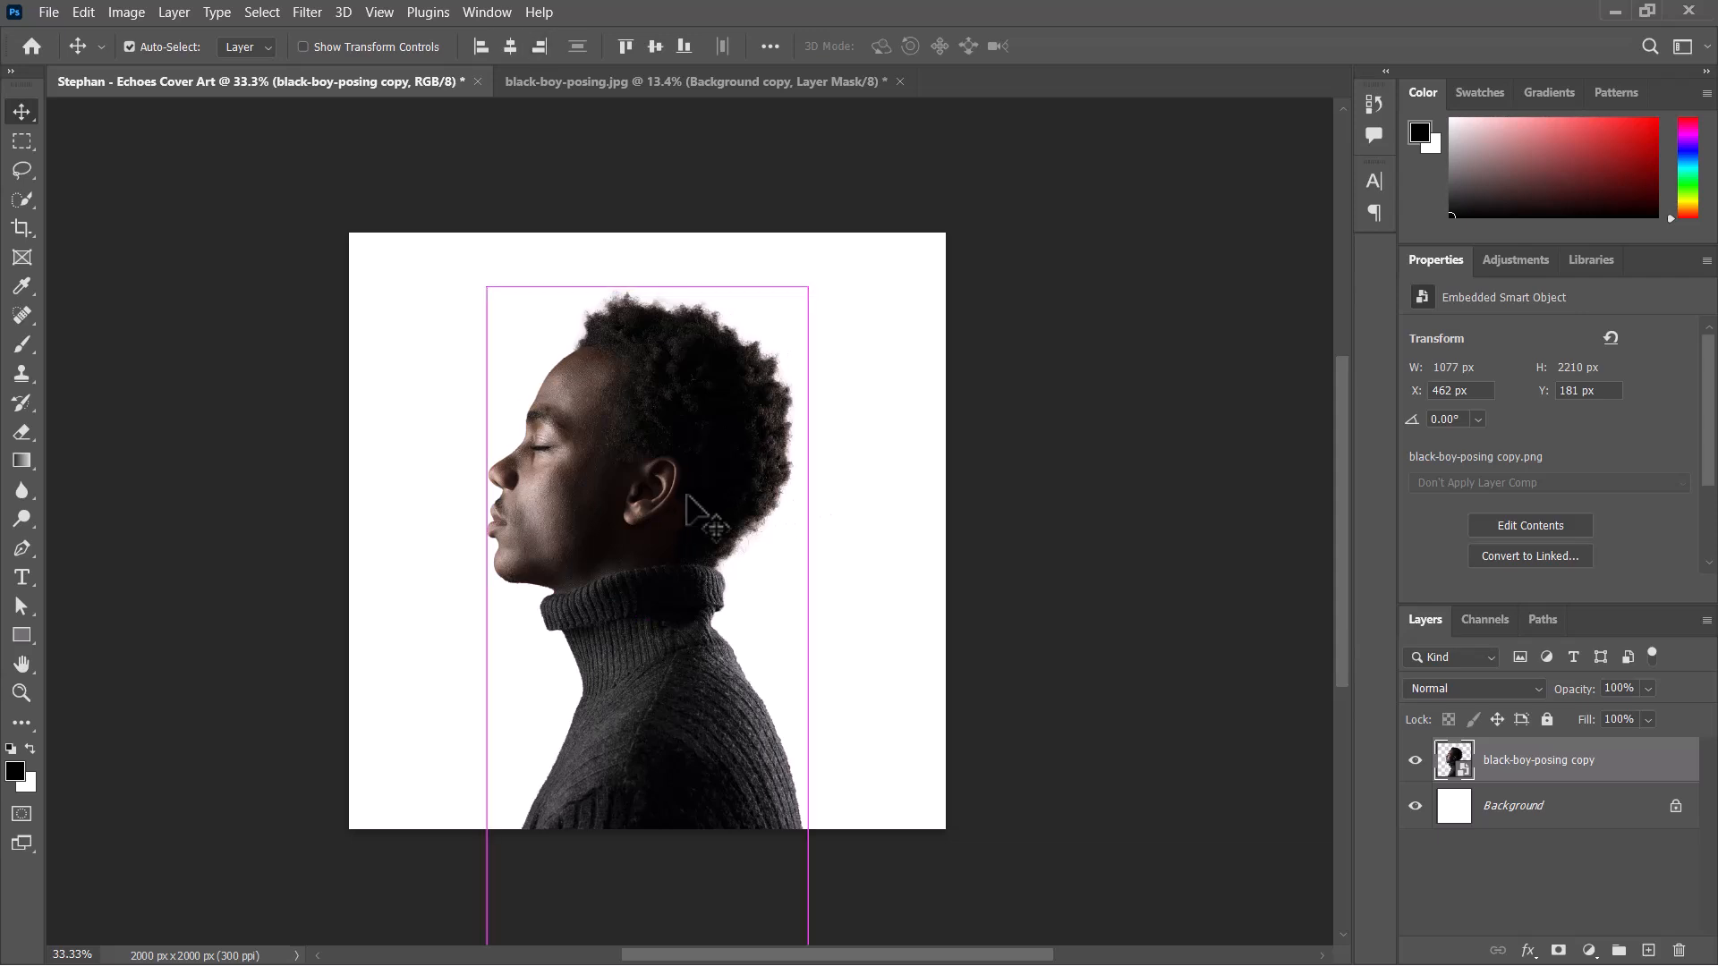
# Nudge the portrait cutout 3 px to the right.
pyautogui.press('Right')
pyautogui.press('Right')
pyautogui.press('Right')
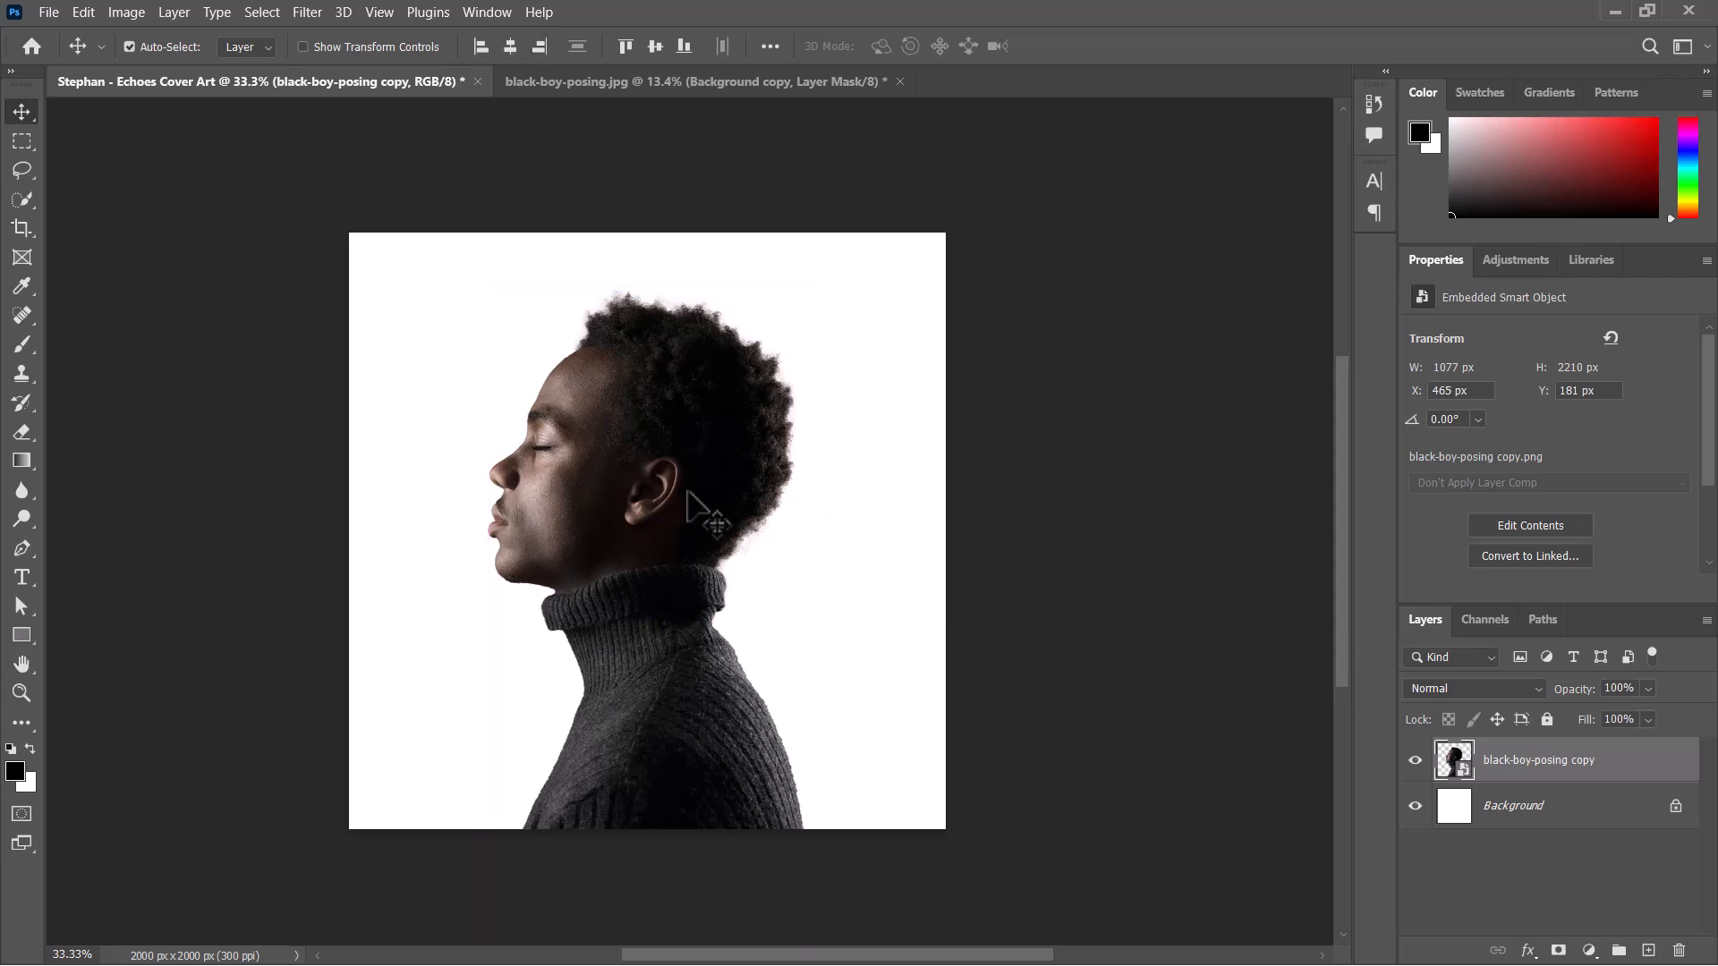
pyautogui.press('space')
pyautogui.moveTo(710, 472)
pyautogui.mouseDown()
pyautogui.moveTo(749, 460)
pyautogui.moveTo(755, 480)
pyautogui.moveTo(689, 472)
pyautogui.mouseUp()
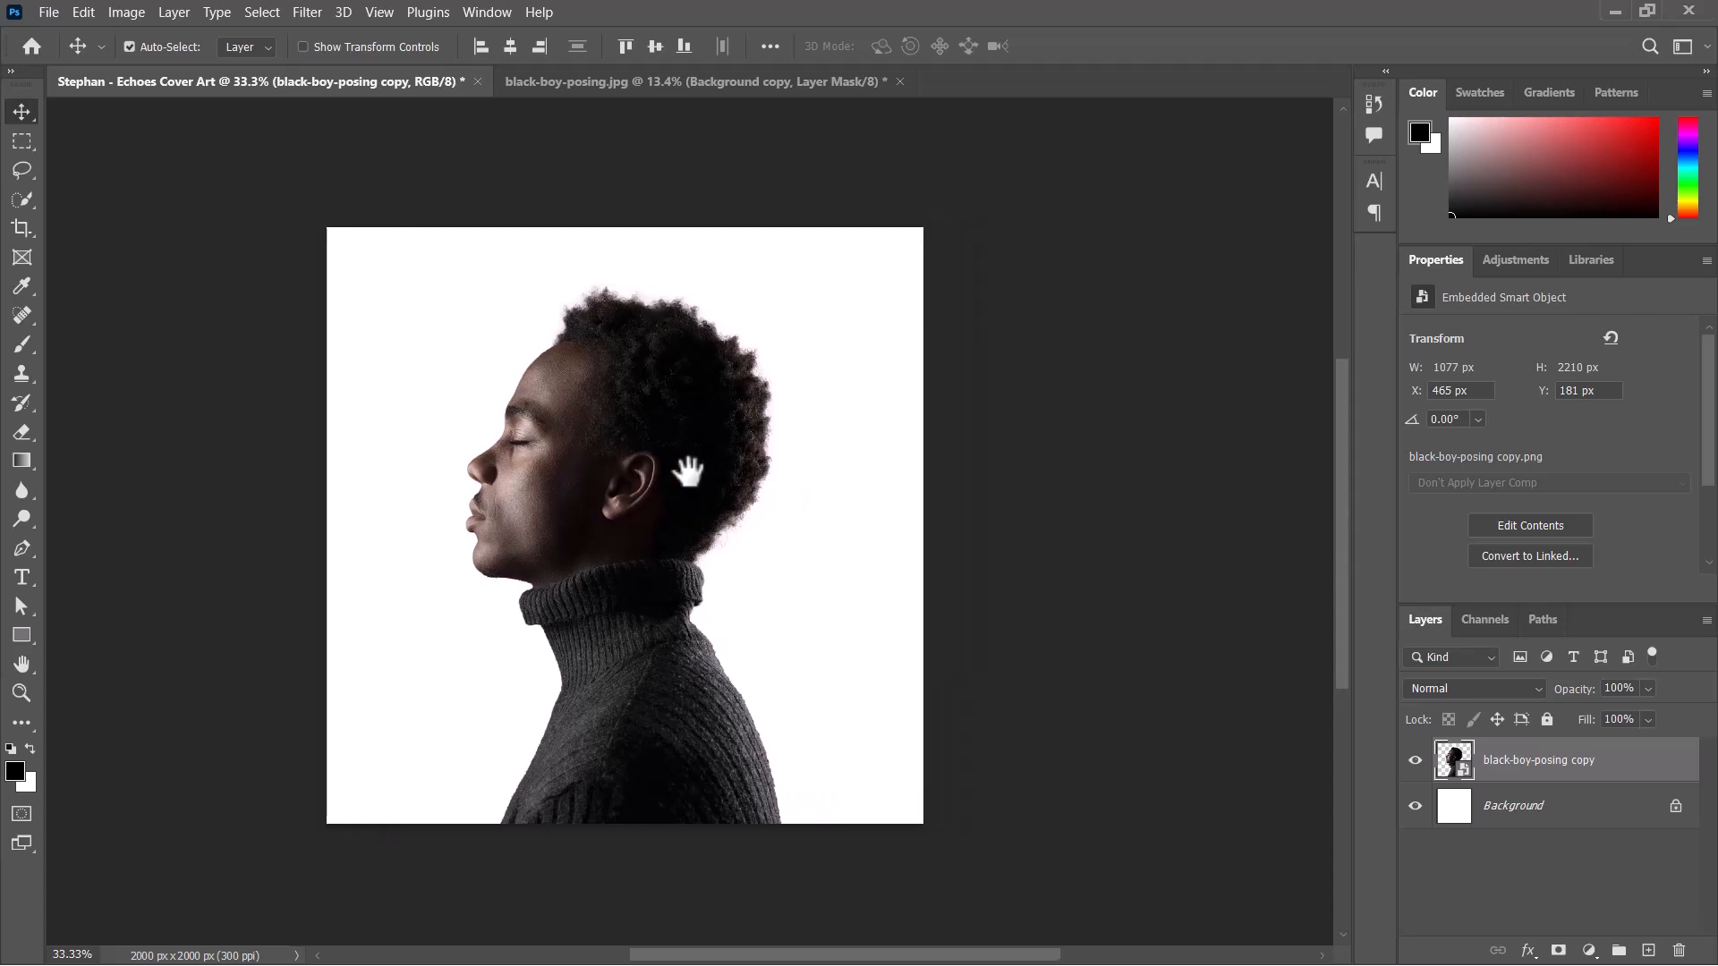
# Switch to the Notepad brief to read the album title, stage name and tracklist, and minimise it again.
pyautogui.press('super')
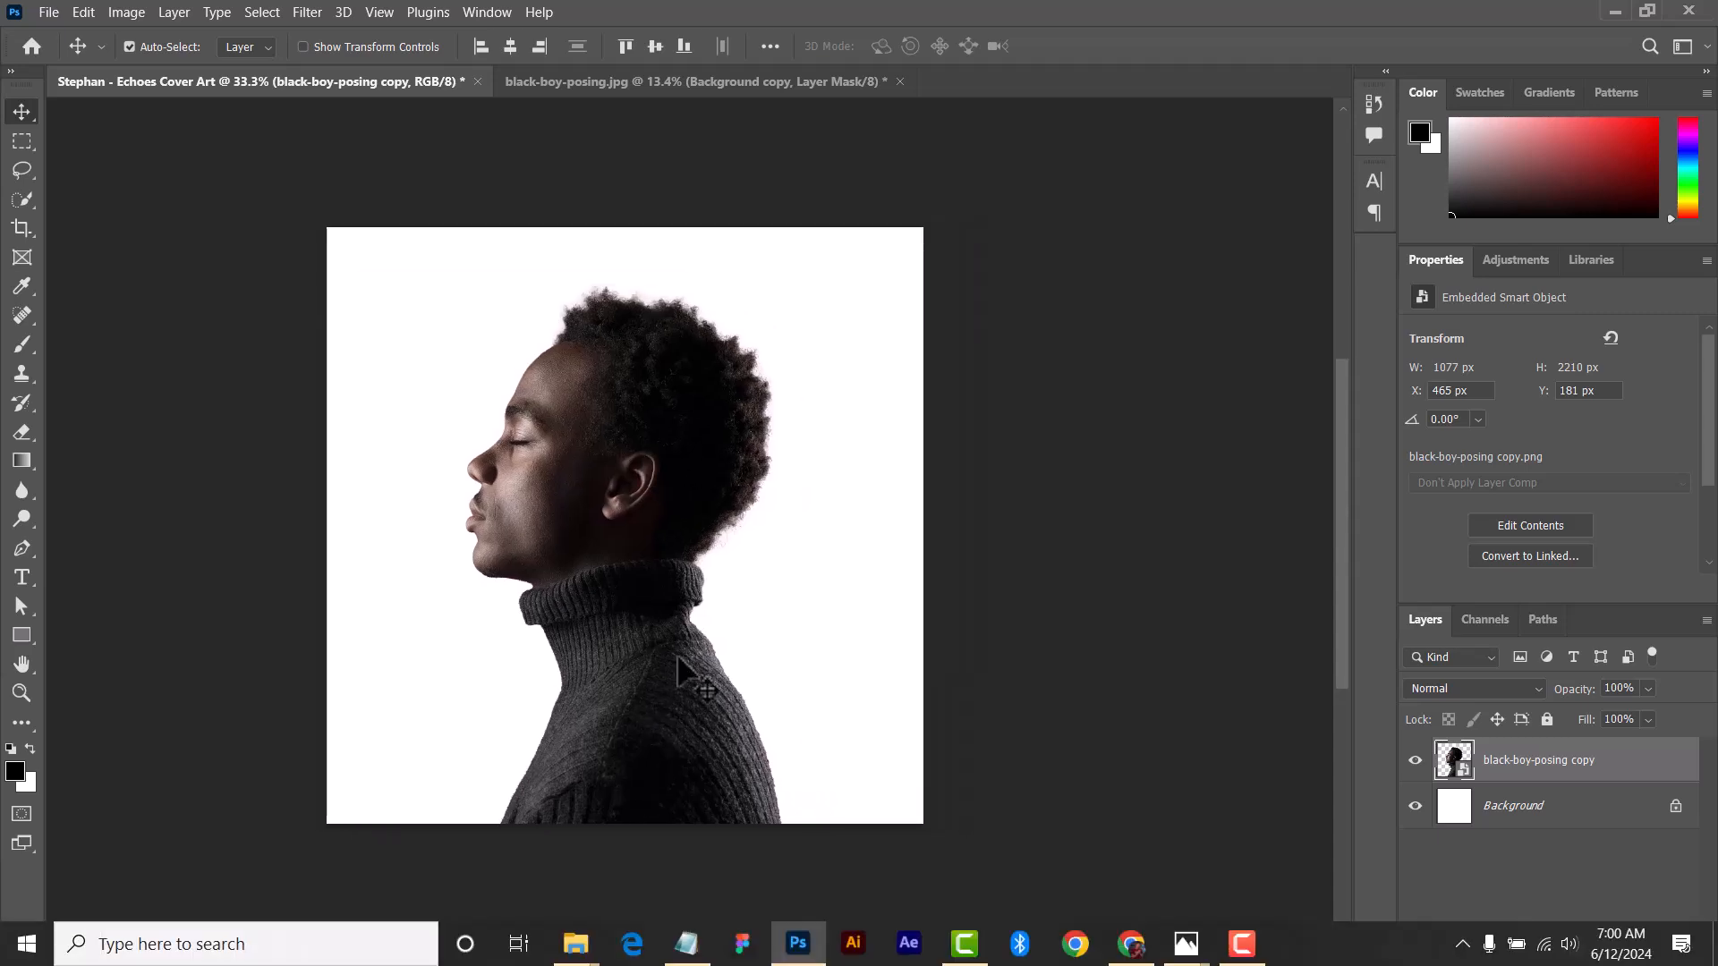
pyautogui.click(684, 943)
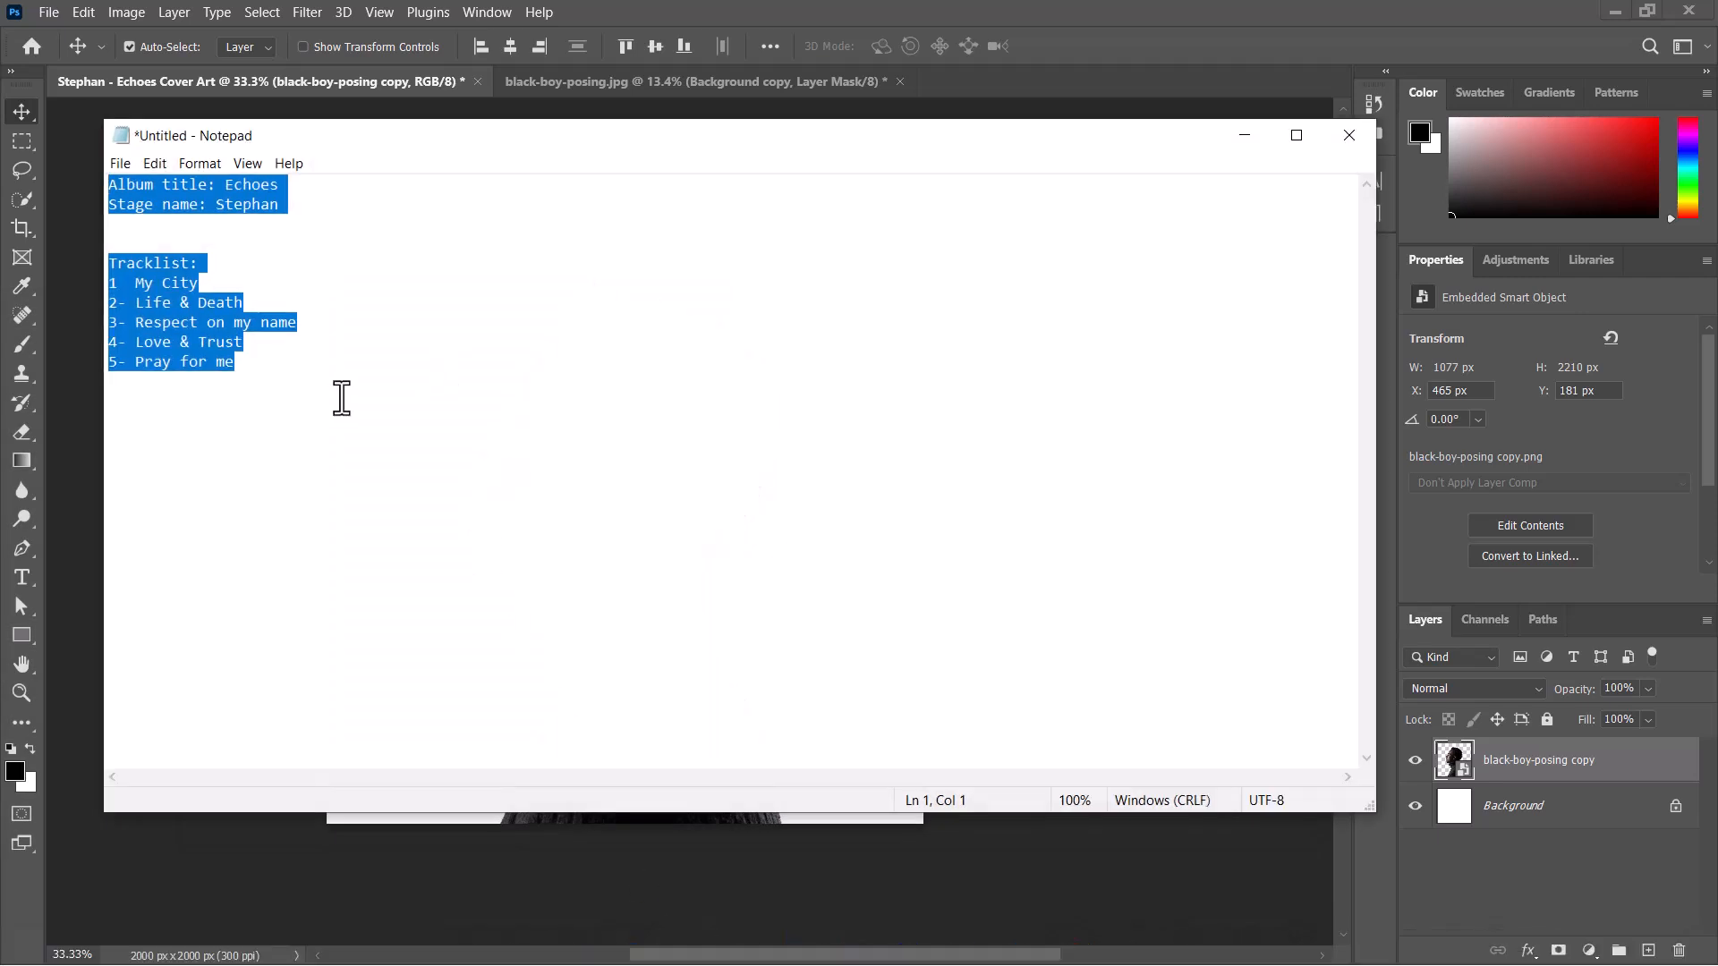
pyautogui.moveTo(209, 376); pyautogui.dragTo(235, 372)
pyautogui.click(254, 374)
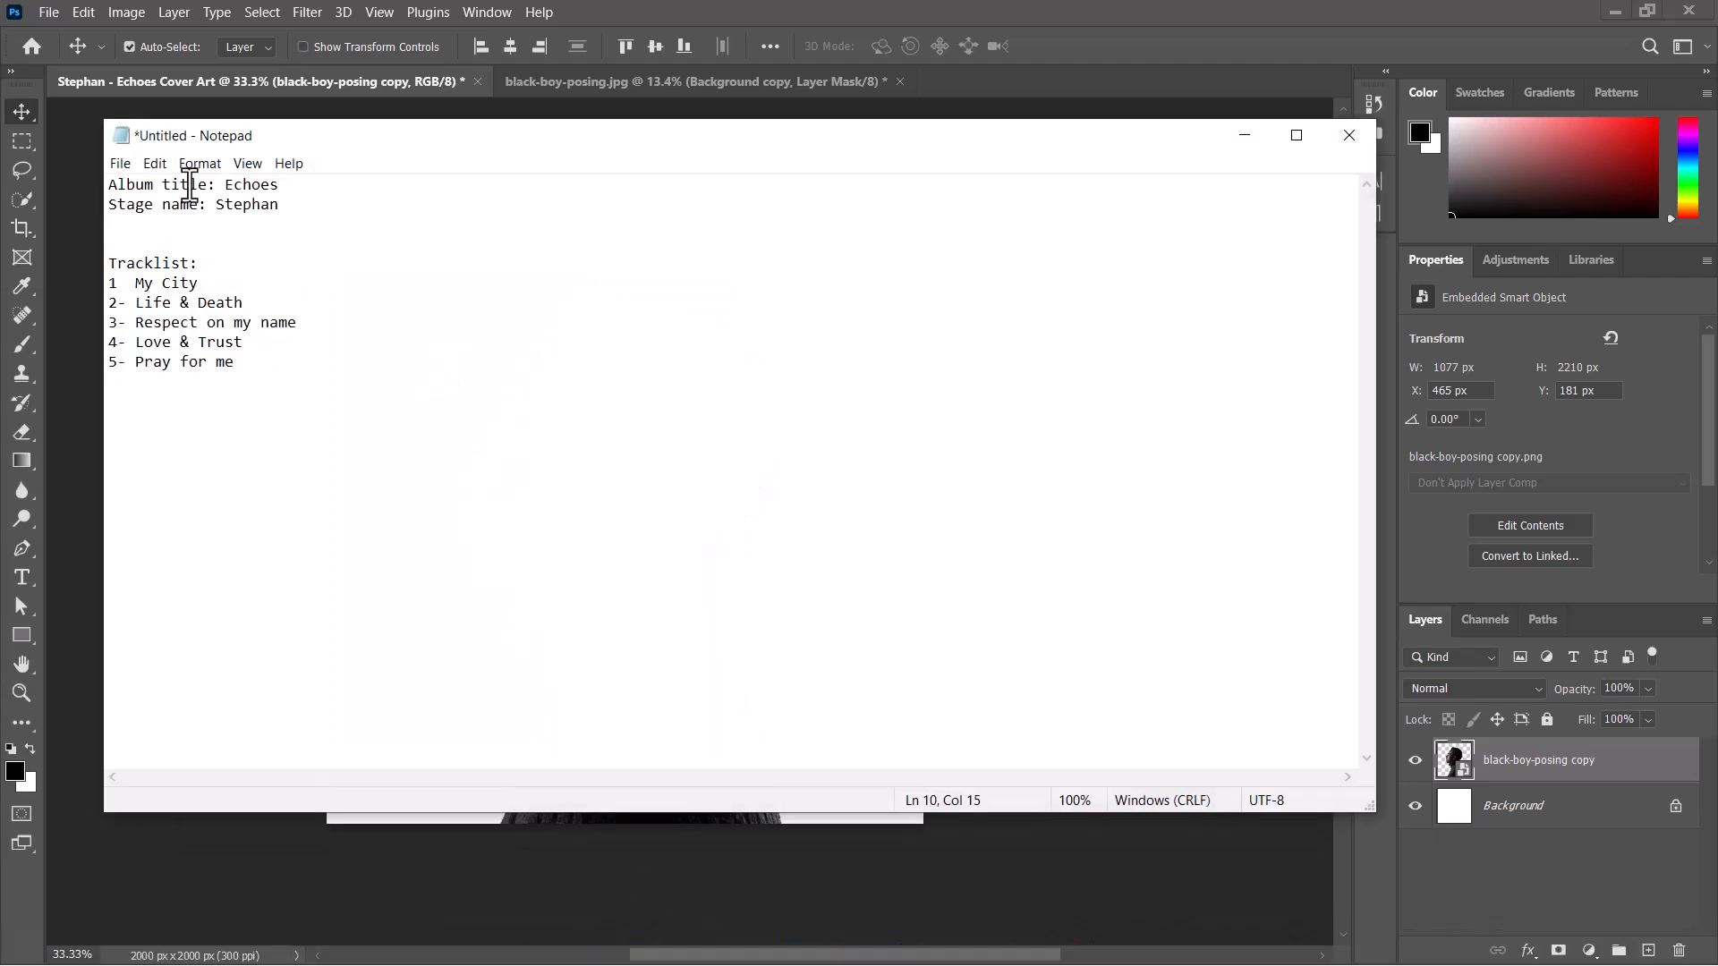
pyautogui.moveTo(420, 132); pyautogui.dragTo(448, 110)
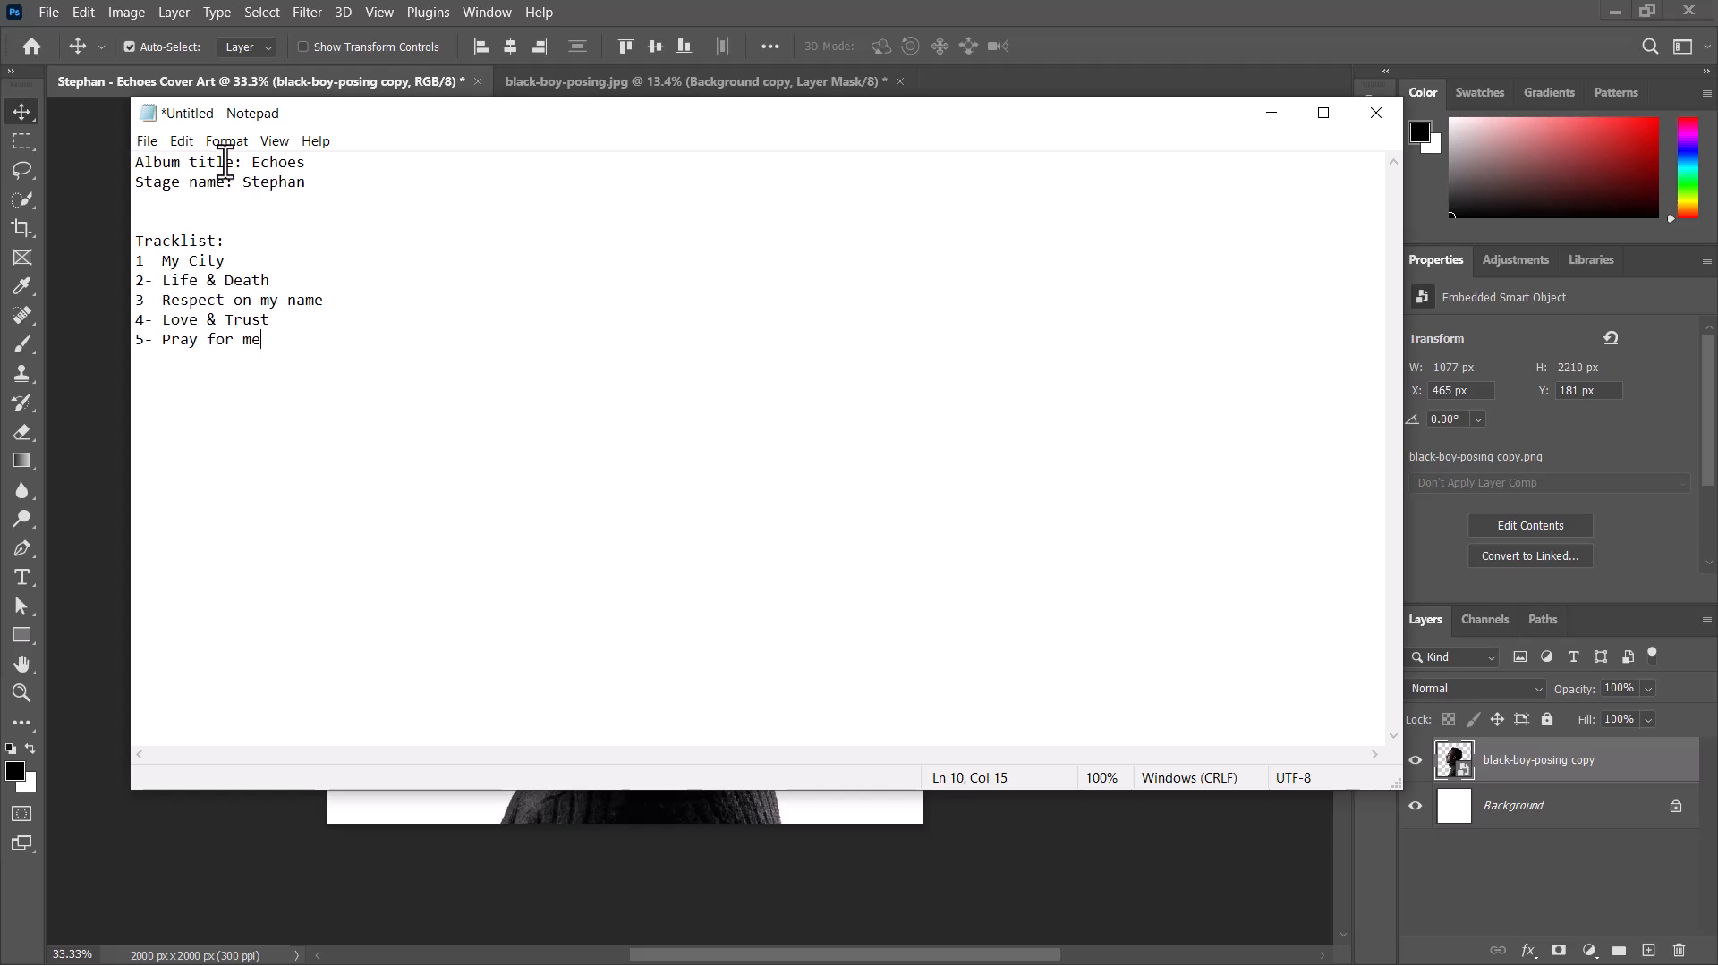
pyautogui.moveTo(555, 119); pyautogui.dragTo(555, 149)
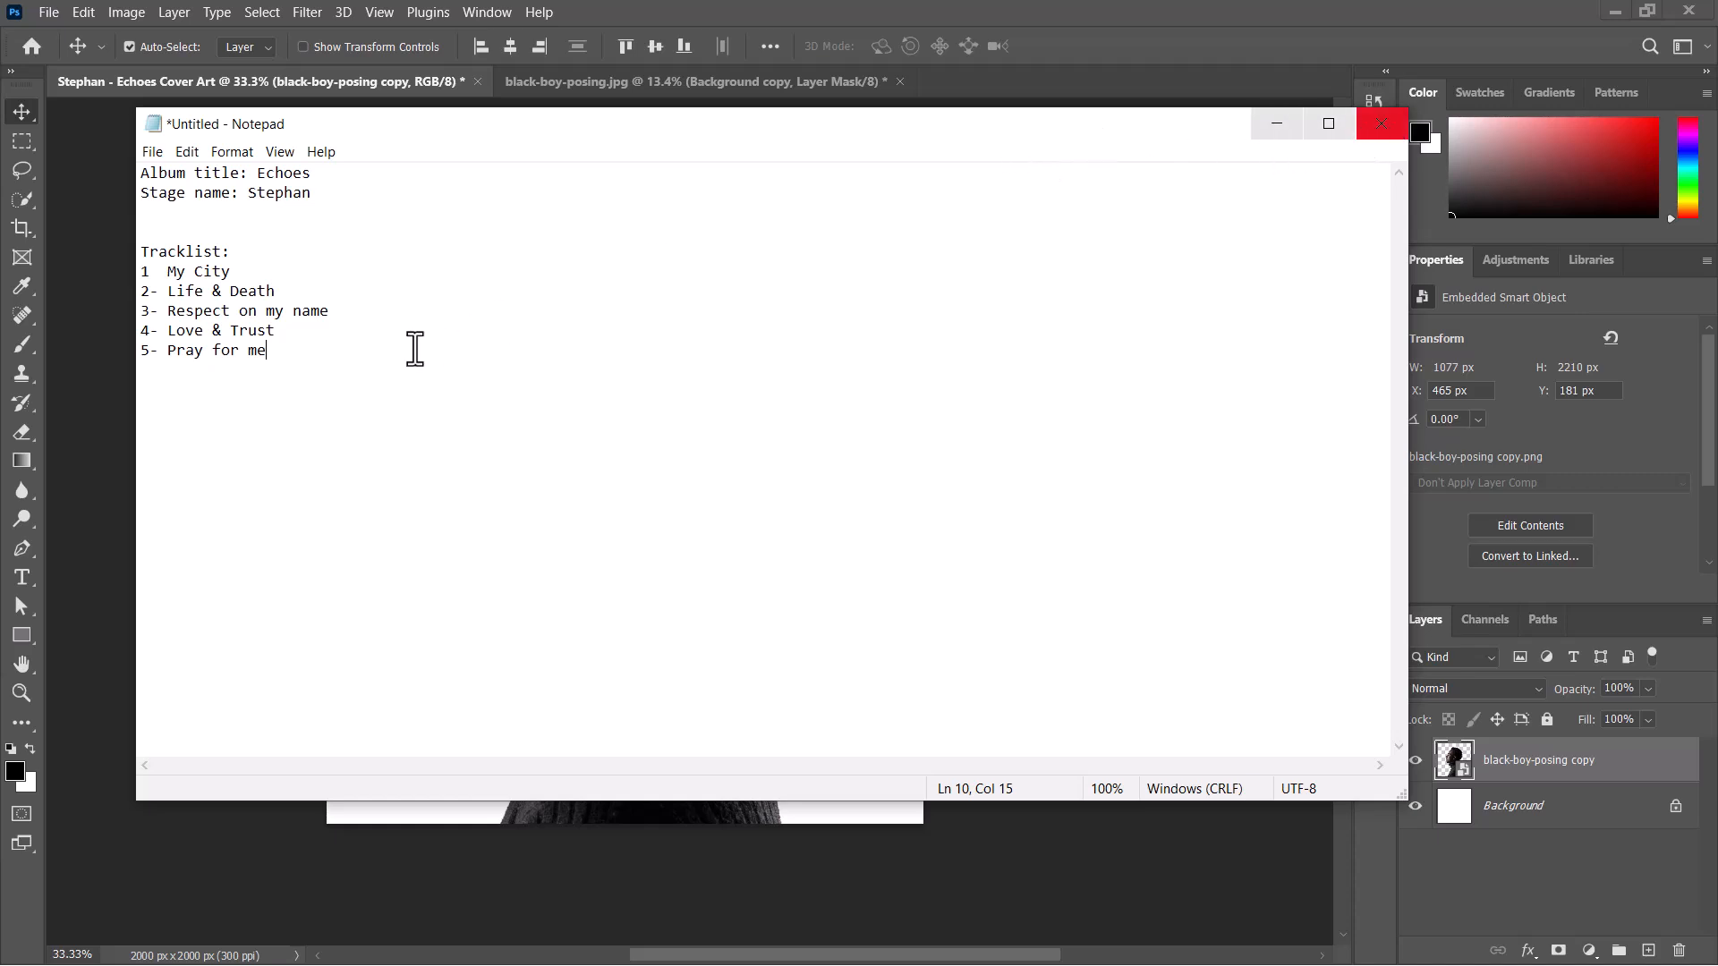
pyautogui.click(1277, 125)
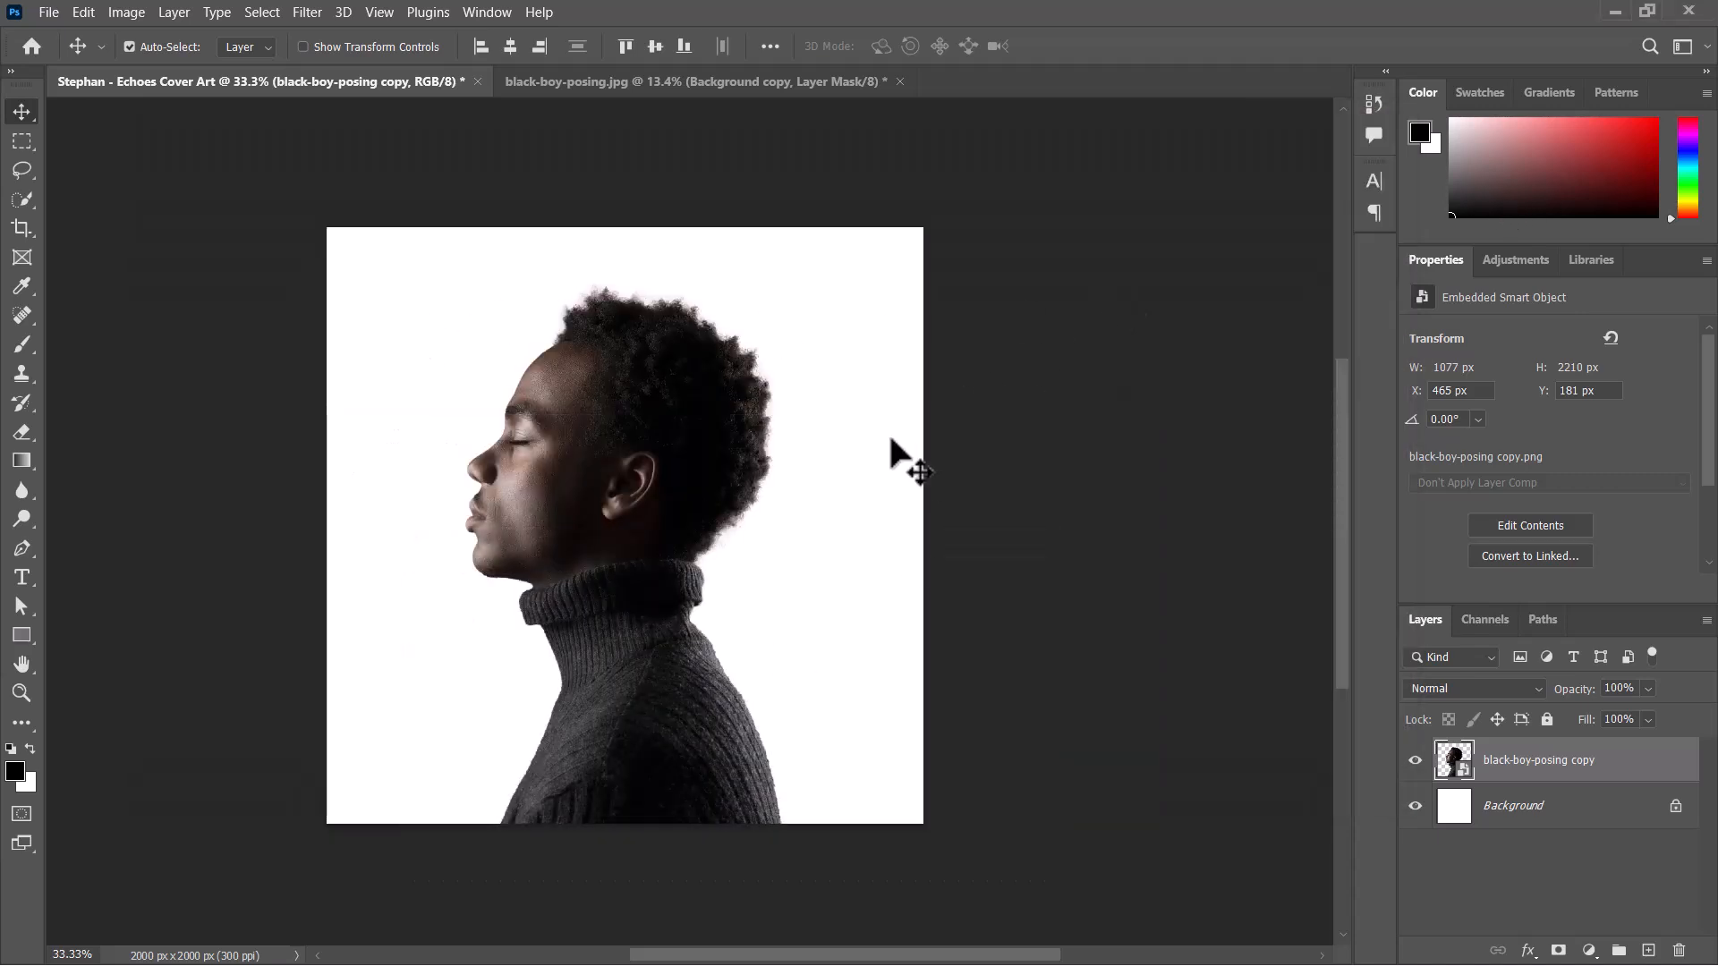
# Shift the portrait cutout back to X 462 px and open it in the Camera Raw Filter.
pyautogui.moveTo(637, 515); pyautogui.dragTo(638, 514)
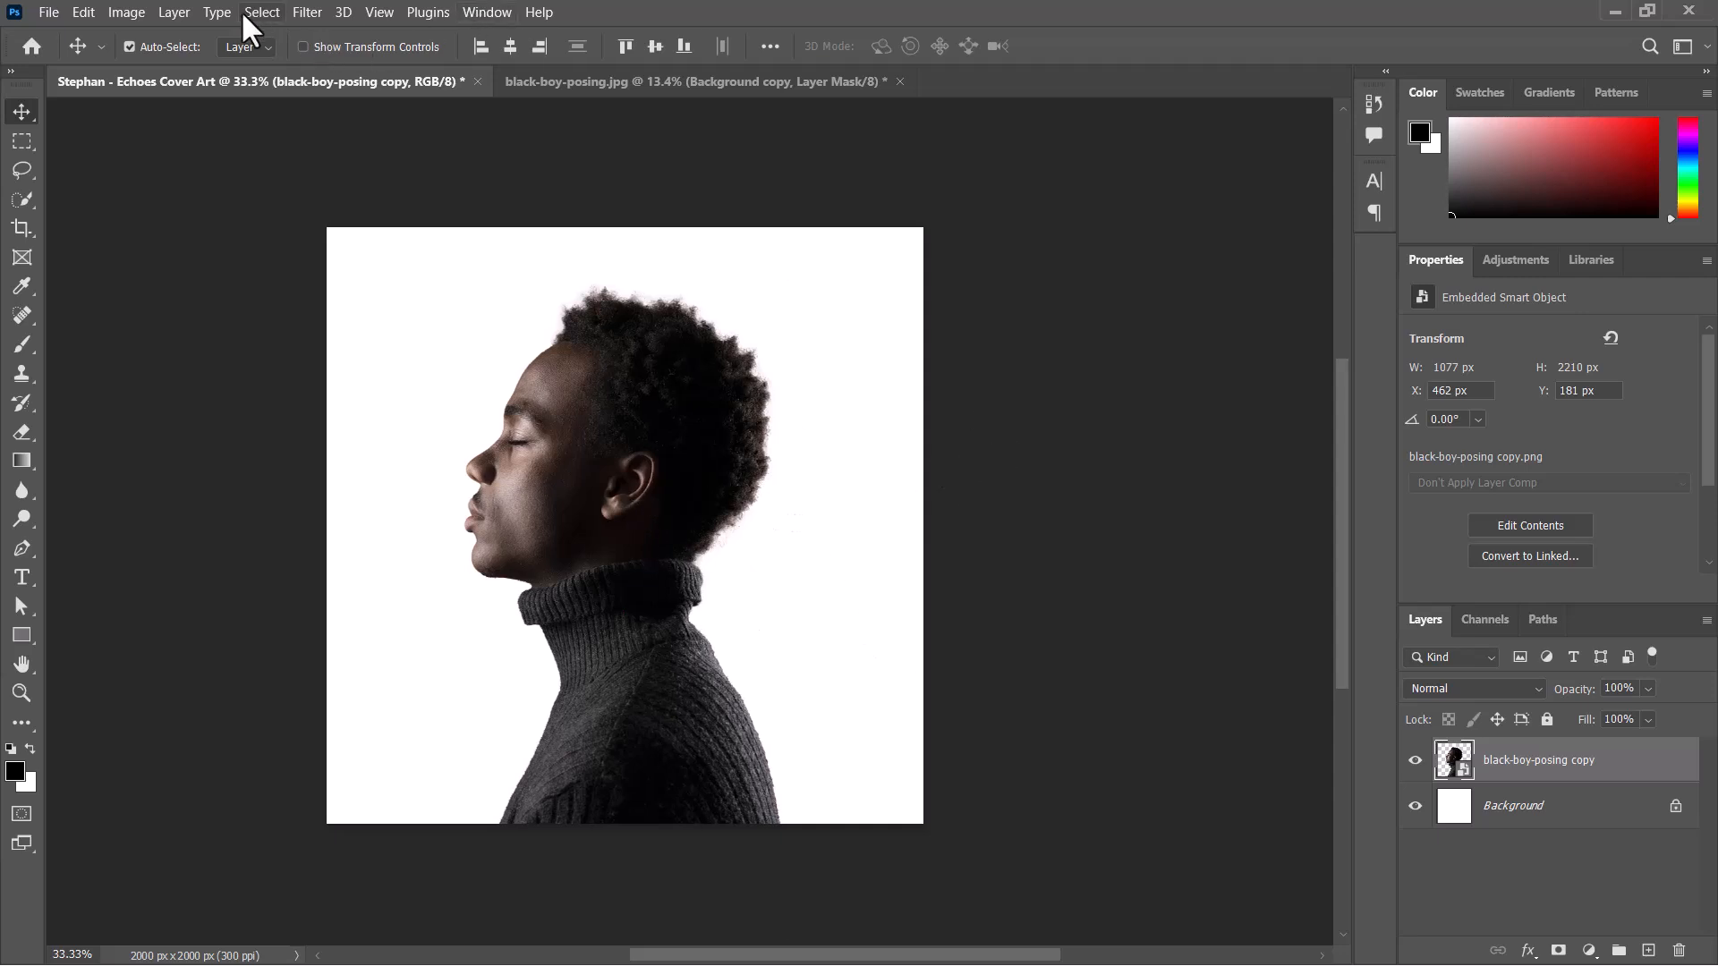
pyautogui.click(306, 14)
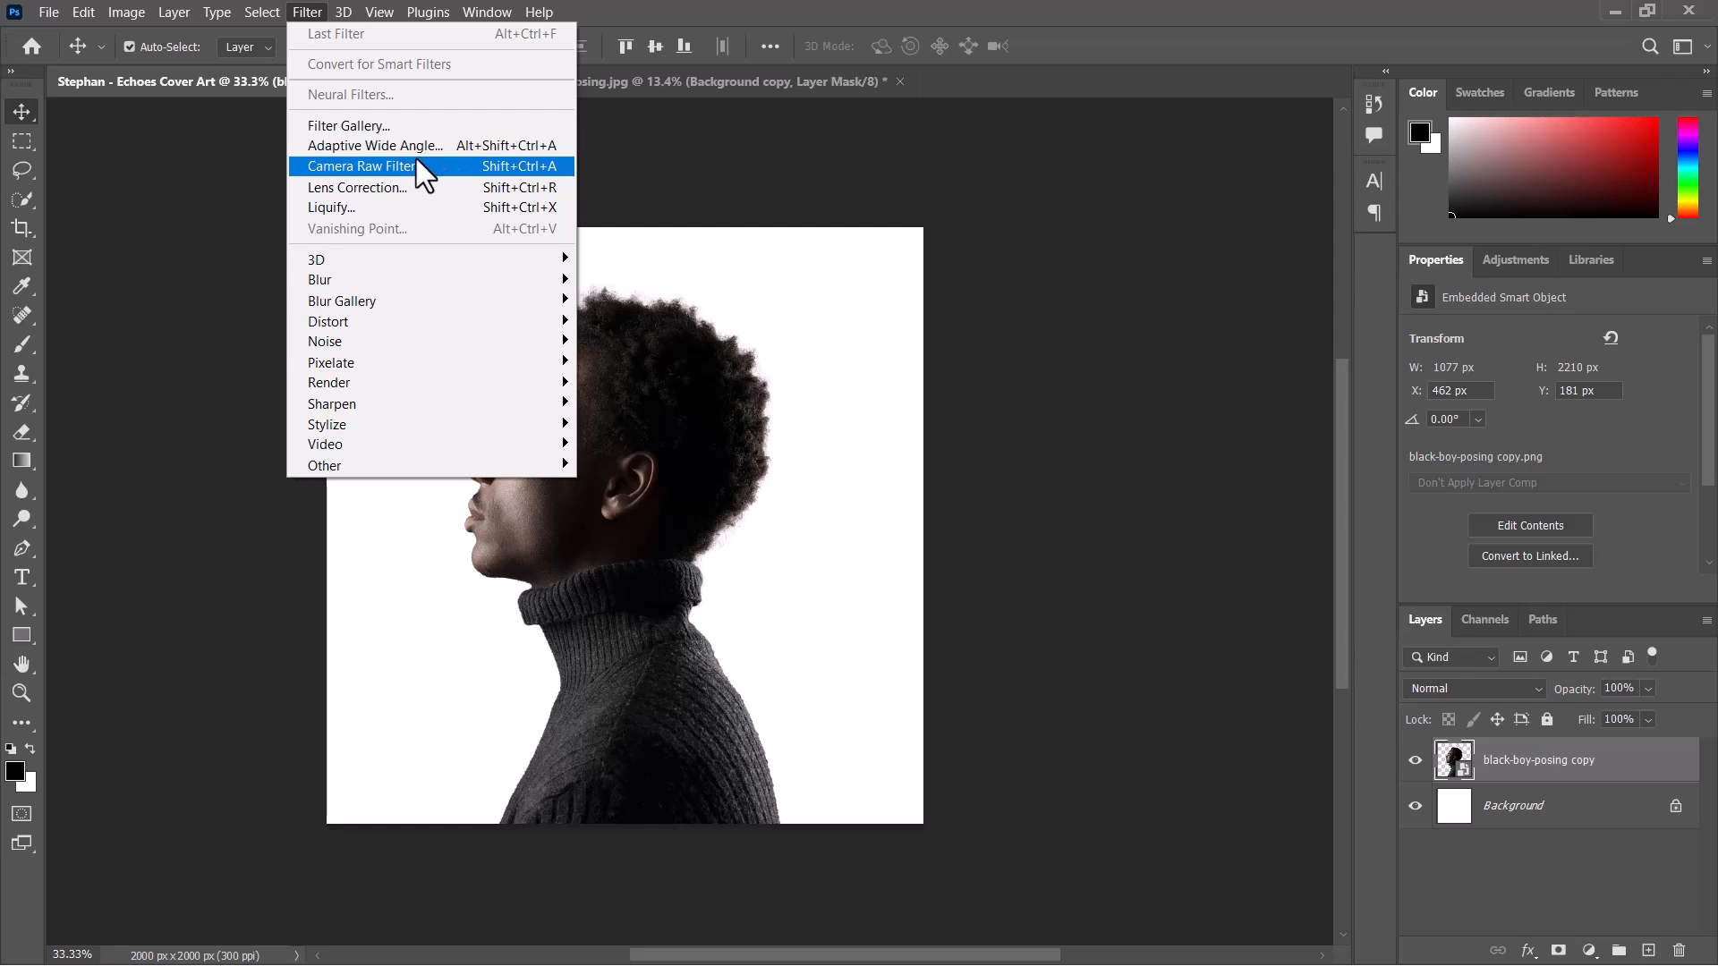
pyautogui.click(406, 167)
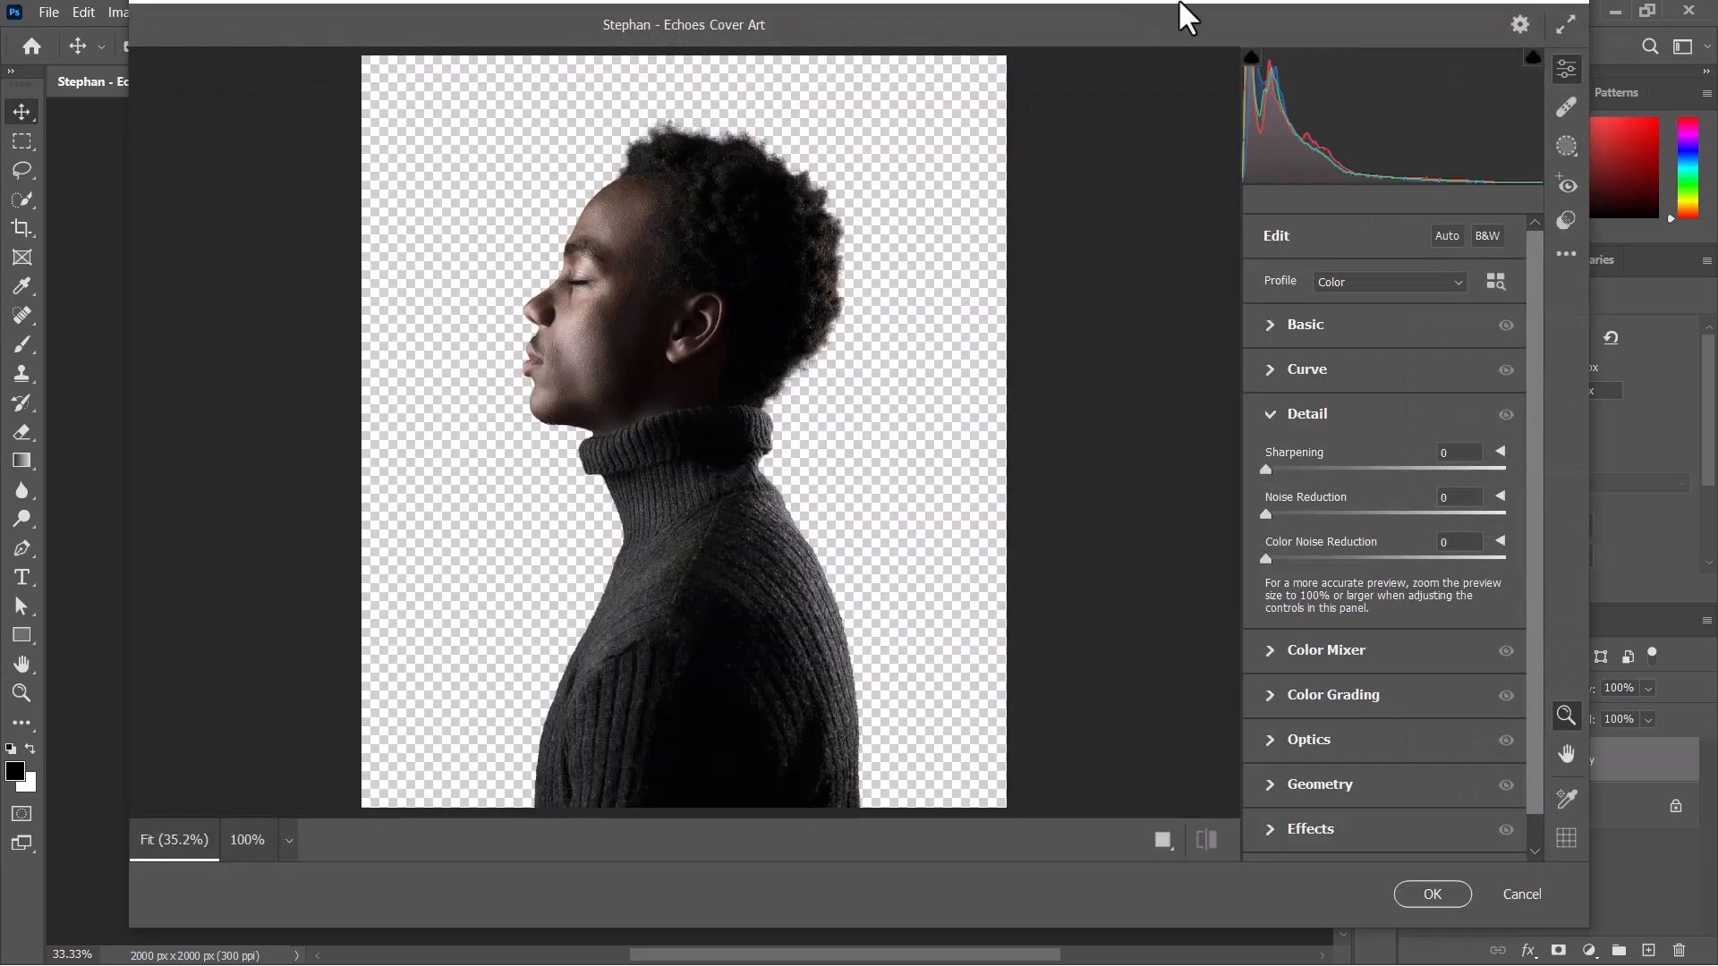
# Set the portrait's exposure to +0.65, contrast +16, highlights -57, shadows +6, whites +29, clarity +34, temperature -1 and tint +5.
pyautogui.click(1276, 324)
pyautogui.moveTo(1387, 433)
pyautogui.mouseDown()
pyautogui.moveTo(1399, 466)
pyautogui.moveTo(1404, 436)
pyautogui.mouseUp()
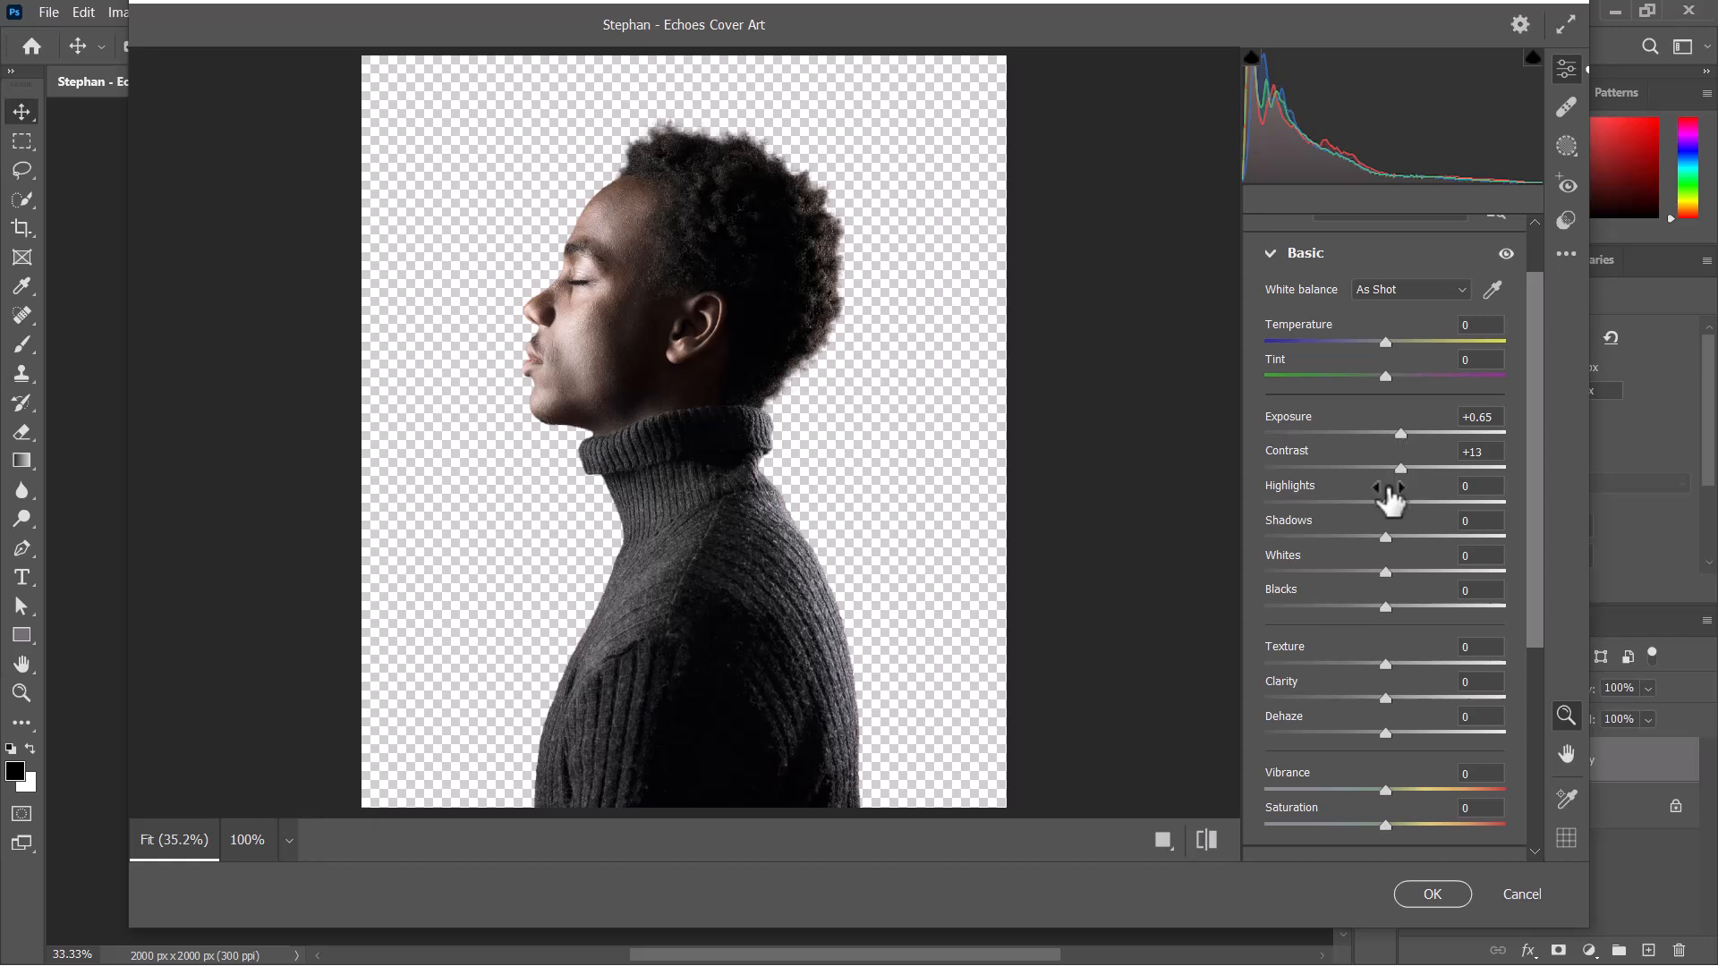
pyautogui.moveTo(1386, 502); pyautogui.dragTo(1317, 503)
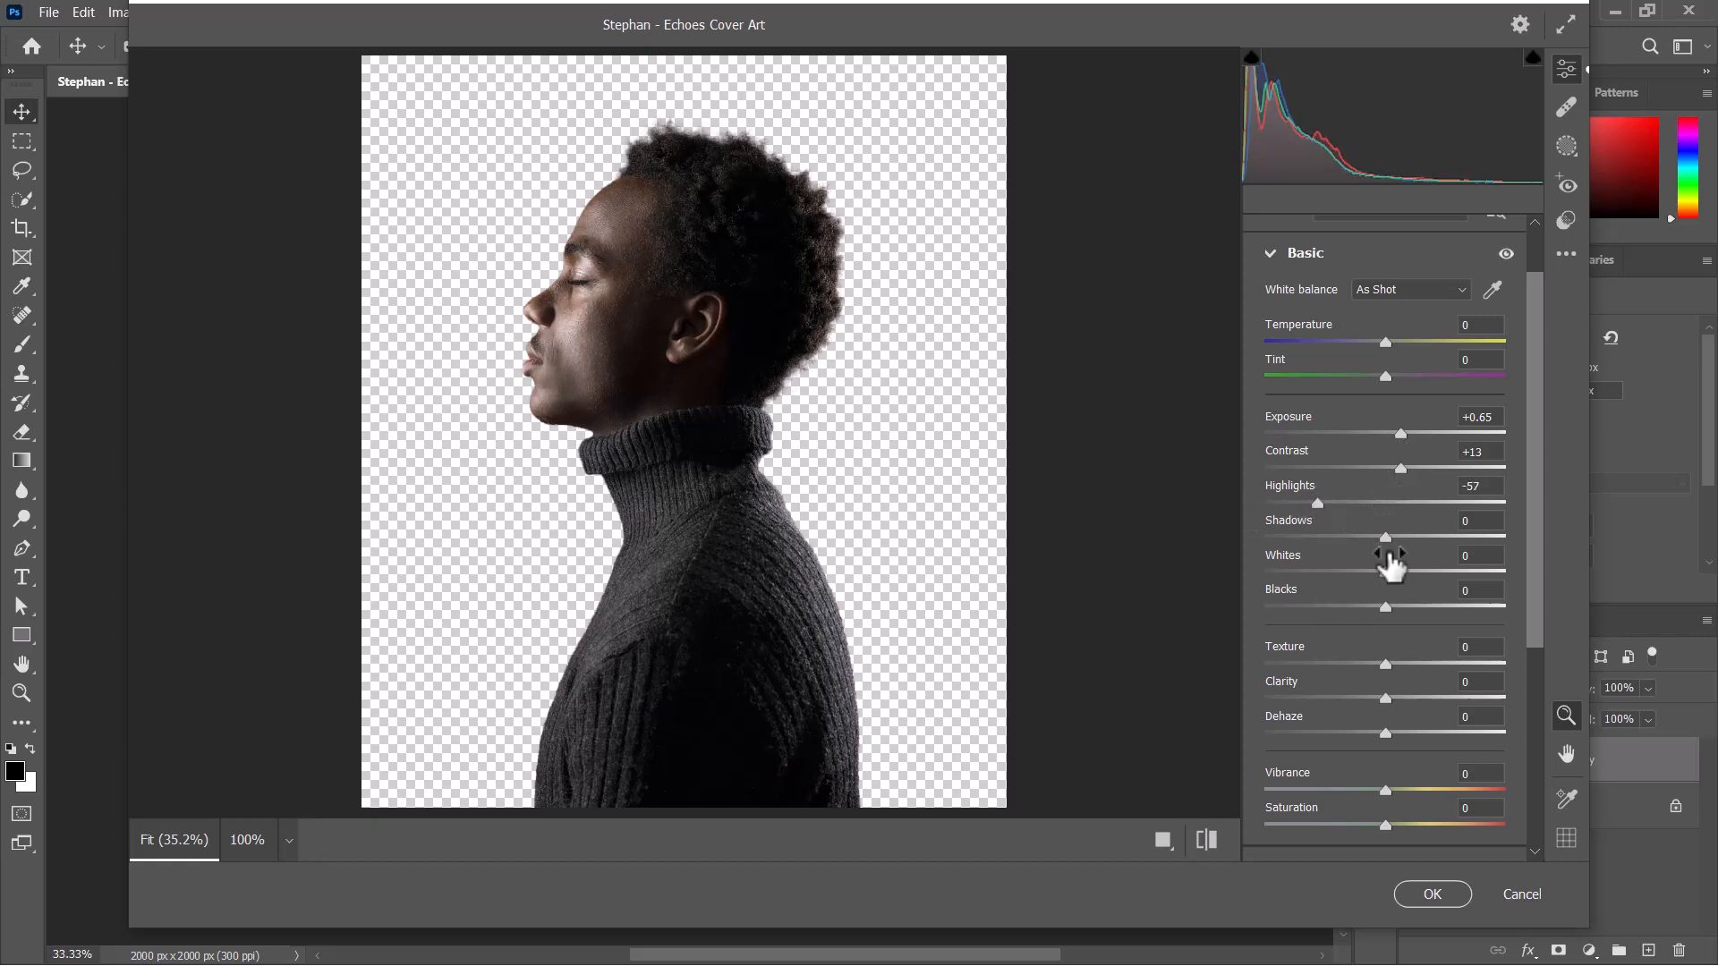
pyautogui.moveTo(1389, 569)
pyautogui.mouseDown()
pyautogui.moveTo(1423, 582)
pyautogui.moveTo(1392, 539)
pyautogui.mouseUp()
pyautogui.moveTo(1387, 698); pyautogui.dragTo(1426, 699)
pyautogui.moveTo(1402, 468); pyautogui.dragTo(1405, 469)
pyautogui.moveTo(1386, 342); pyautogui.dragTo(1385, 342)
pyautogui.moveTo(1385, 376); pyautogui.dragTo(1390, 376)
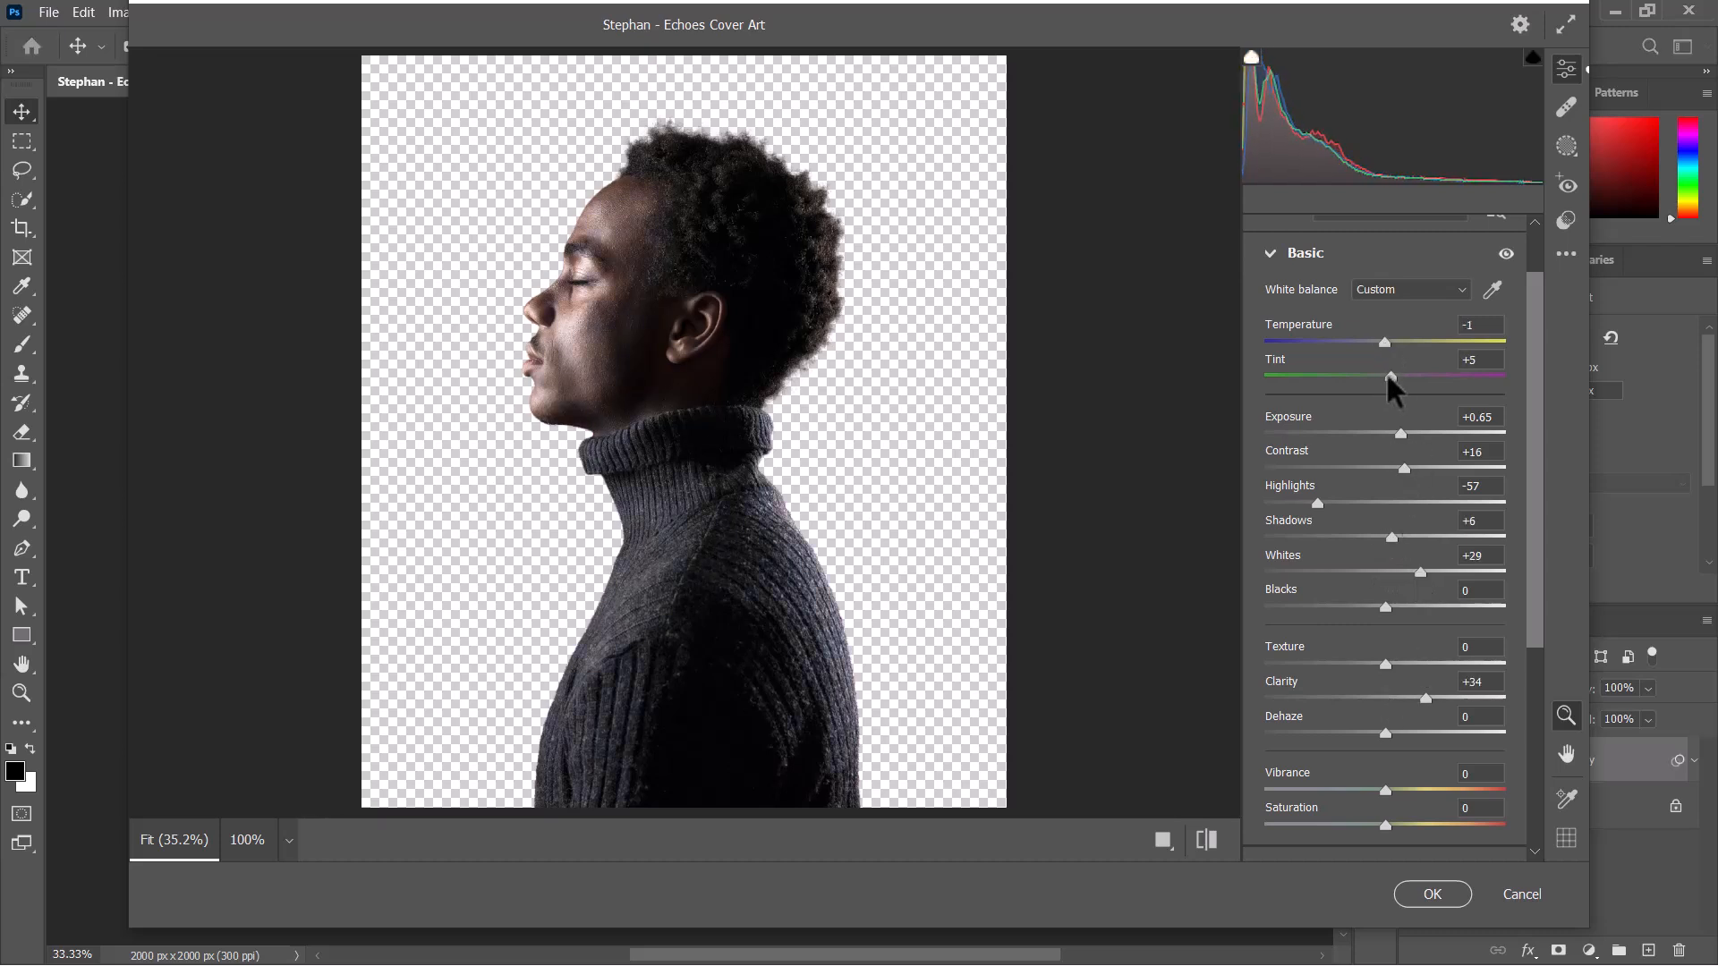
# Set the portrait's sharpening to 93 and noise reduction to 24, apply the Camera Raw filter and collapse the layer's smart filters.
pyautogui.scroll(-3, 1388, 537)
pyautogui.click(1333, 759)
pyautogui.moveTo(1266, 469); pyautogui.dragTo(1400, 467)
pyautogui.moveTo(1267, 513); pyautogui.dragTo(1323, 512)
pyautogui.moveTo(1401, 469); pyautogui.dragTo(1414, 468)
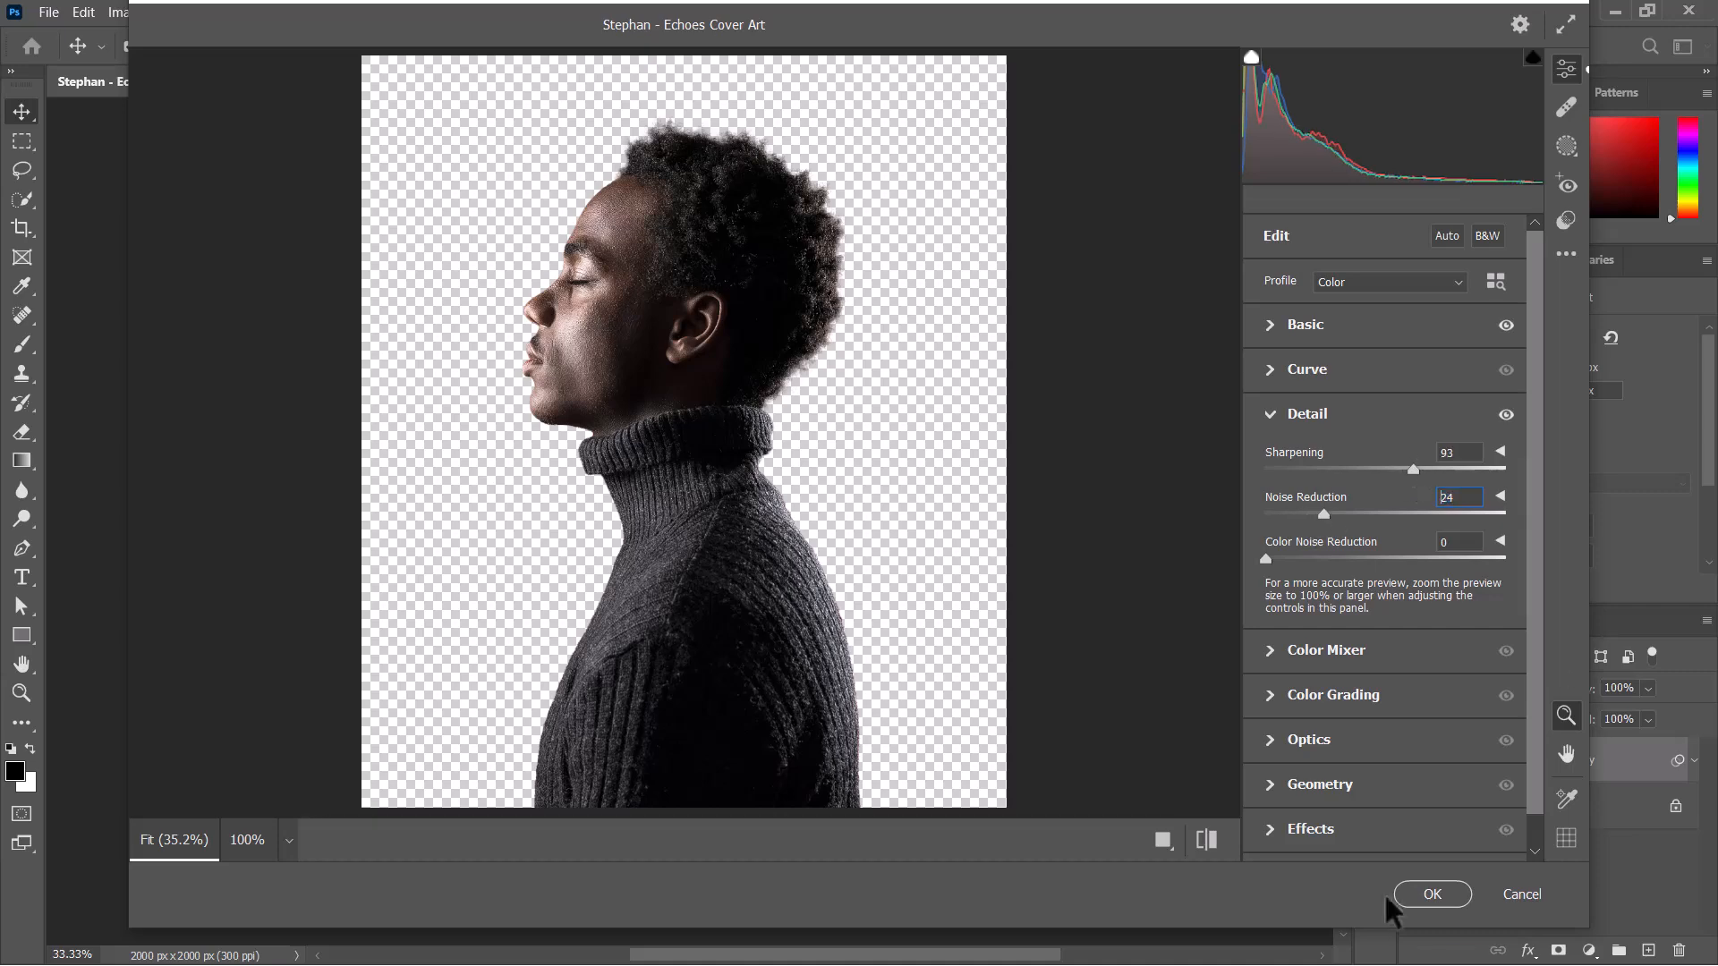
pyautogui.click(1392, 894)
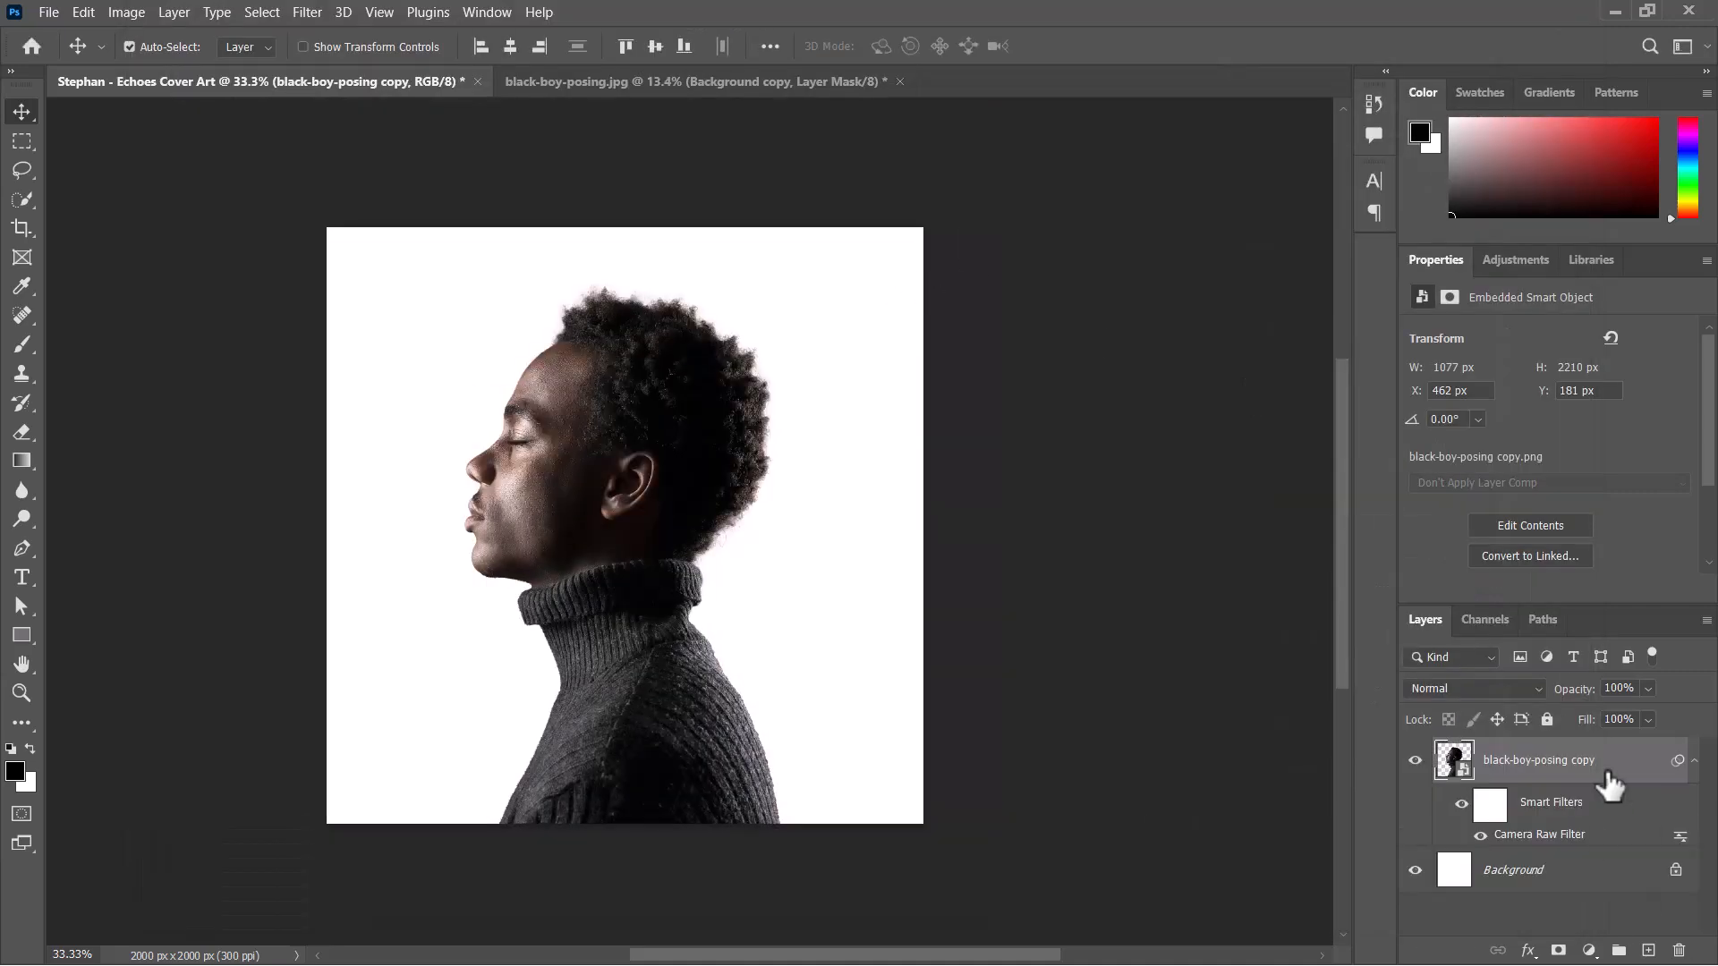
pyautogui.click(1693, 761)
# Add a pale cream solid colour fill (#fff6c1) directly above the Background layer.
pyautogui.click(1513, 806)
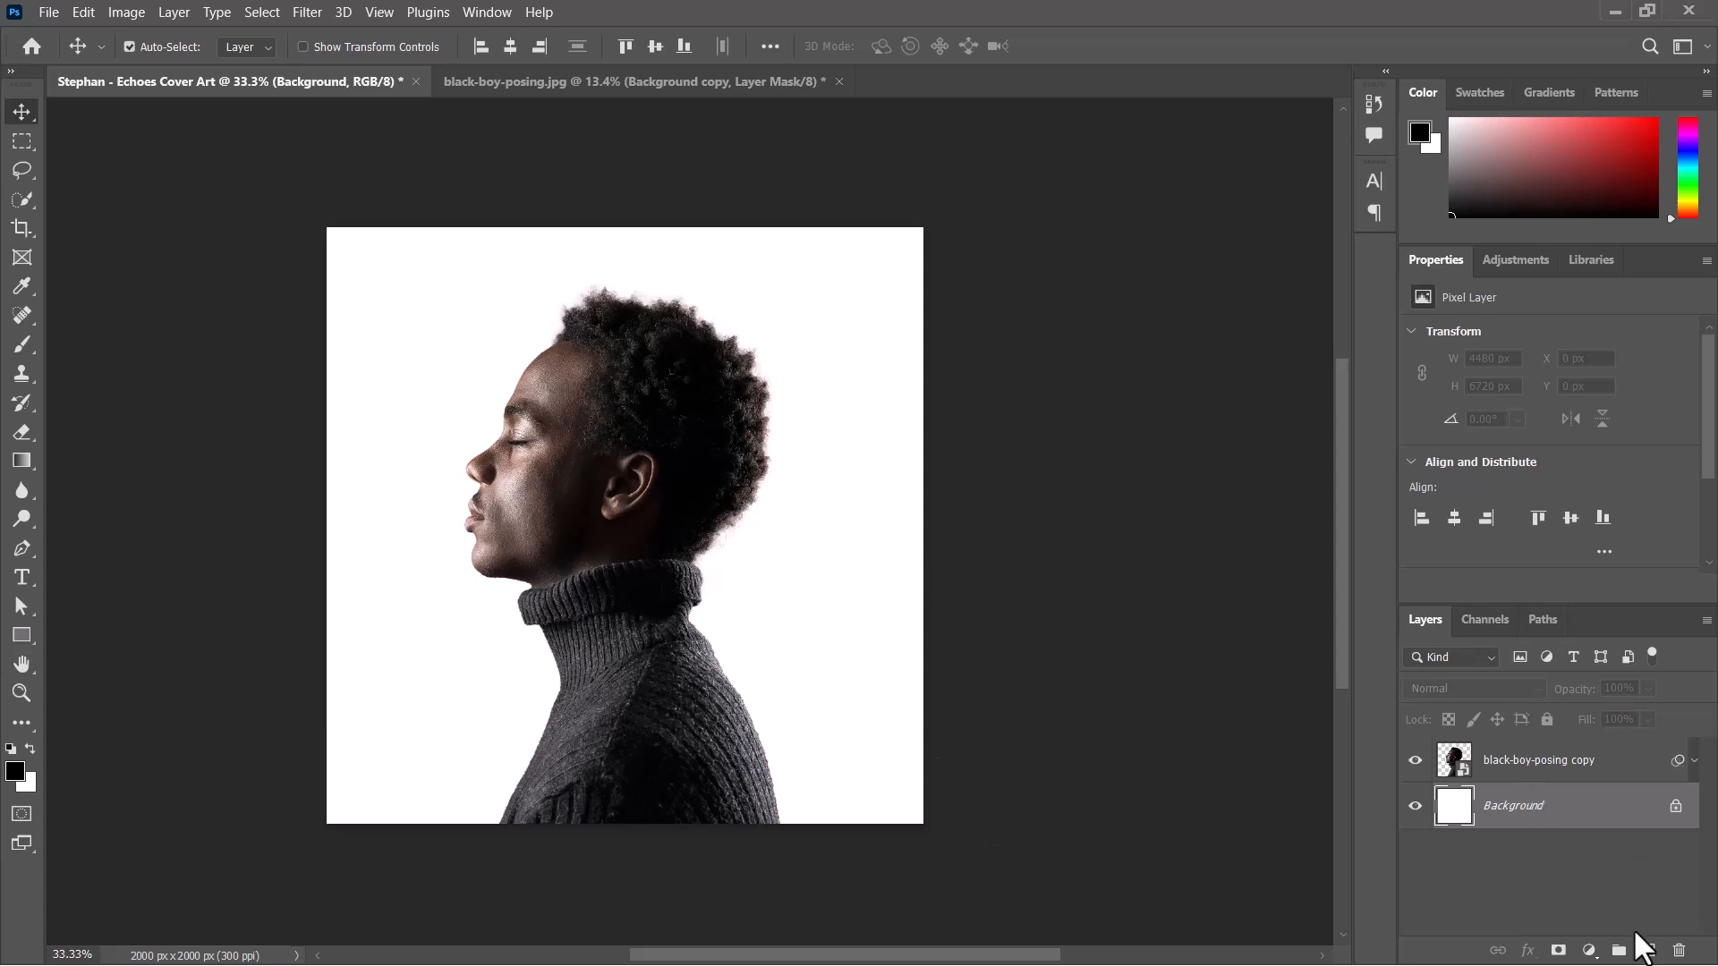
pyautogui.click(1589, 951)
pyautogui.click(1571, 566)
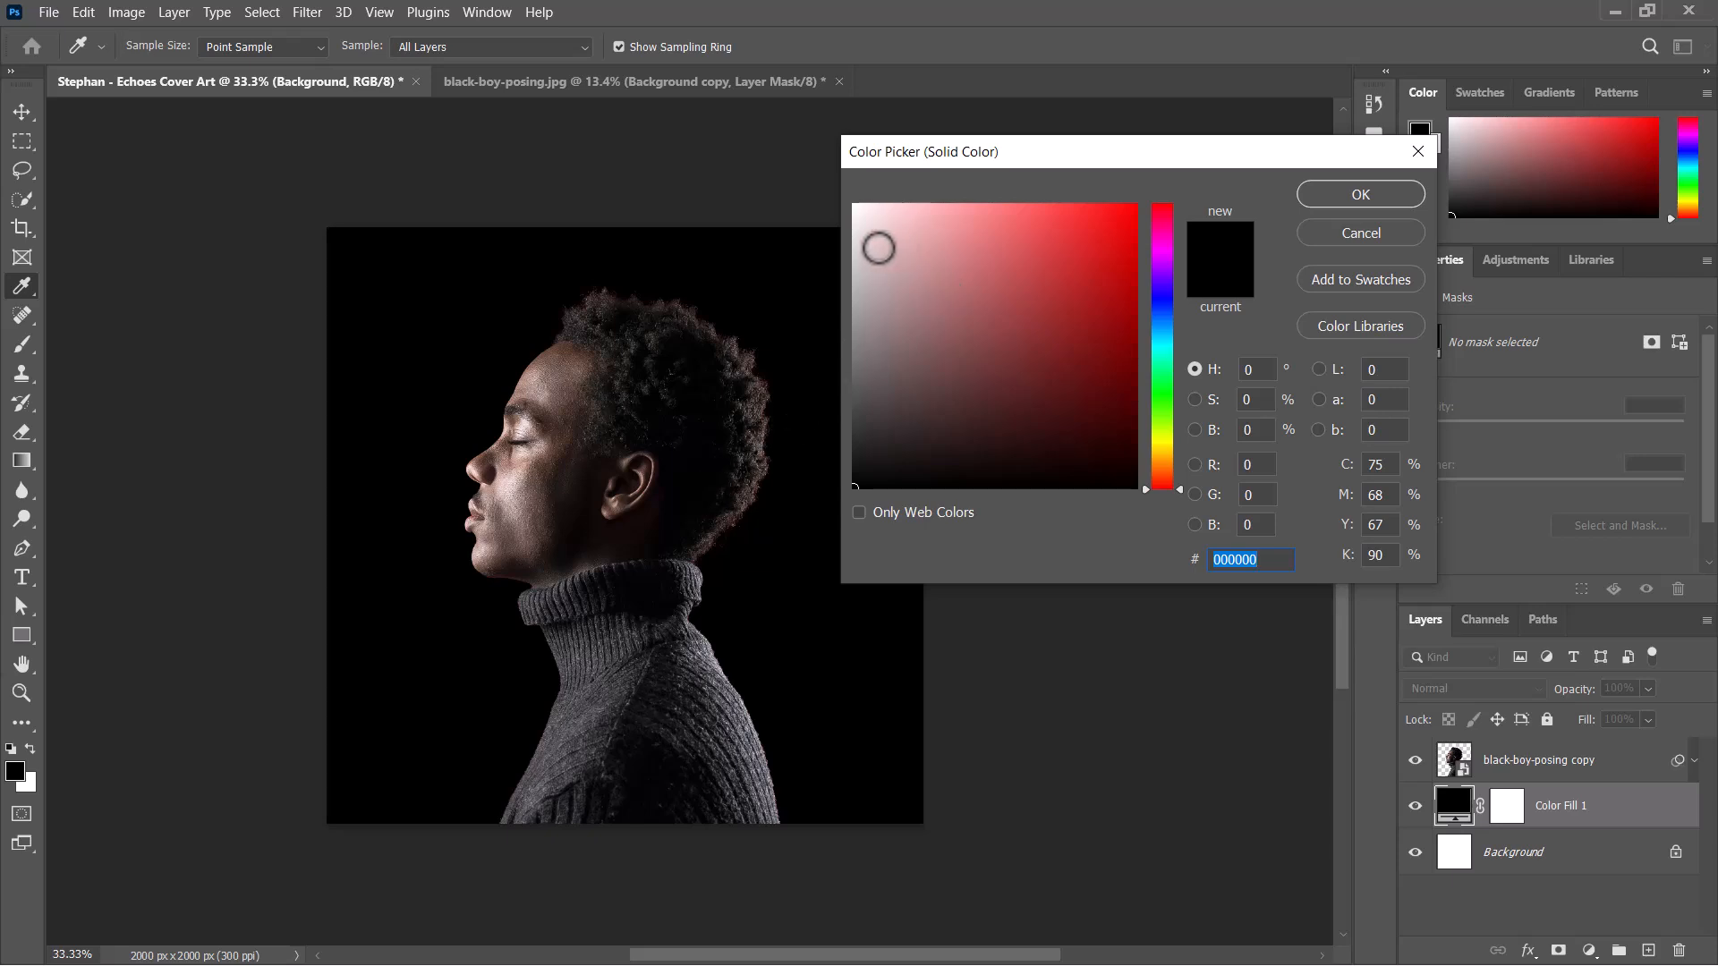
pyautogui.moveTo(874, 250)
pyautogui.mouseDown()
pyautogui.moveTo(851, 219)
pyautogui.moveTo(832, 254)
pyautogui.moveTo(894, 228)
pyautogui.moveTo(945, 172)
pyautogui.moveTo(1028, 153)
pyautogui.moveTo(909, 161)
pyautogui.moveTo(931, 157)
pyautogui.moveTo(921, 146)
pyautogui.mouseUp()
pyautogui.click(1162, 451)
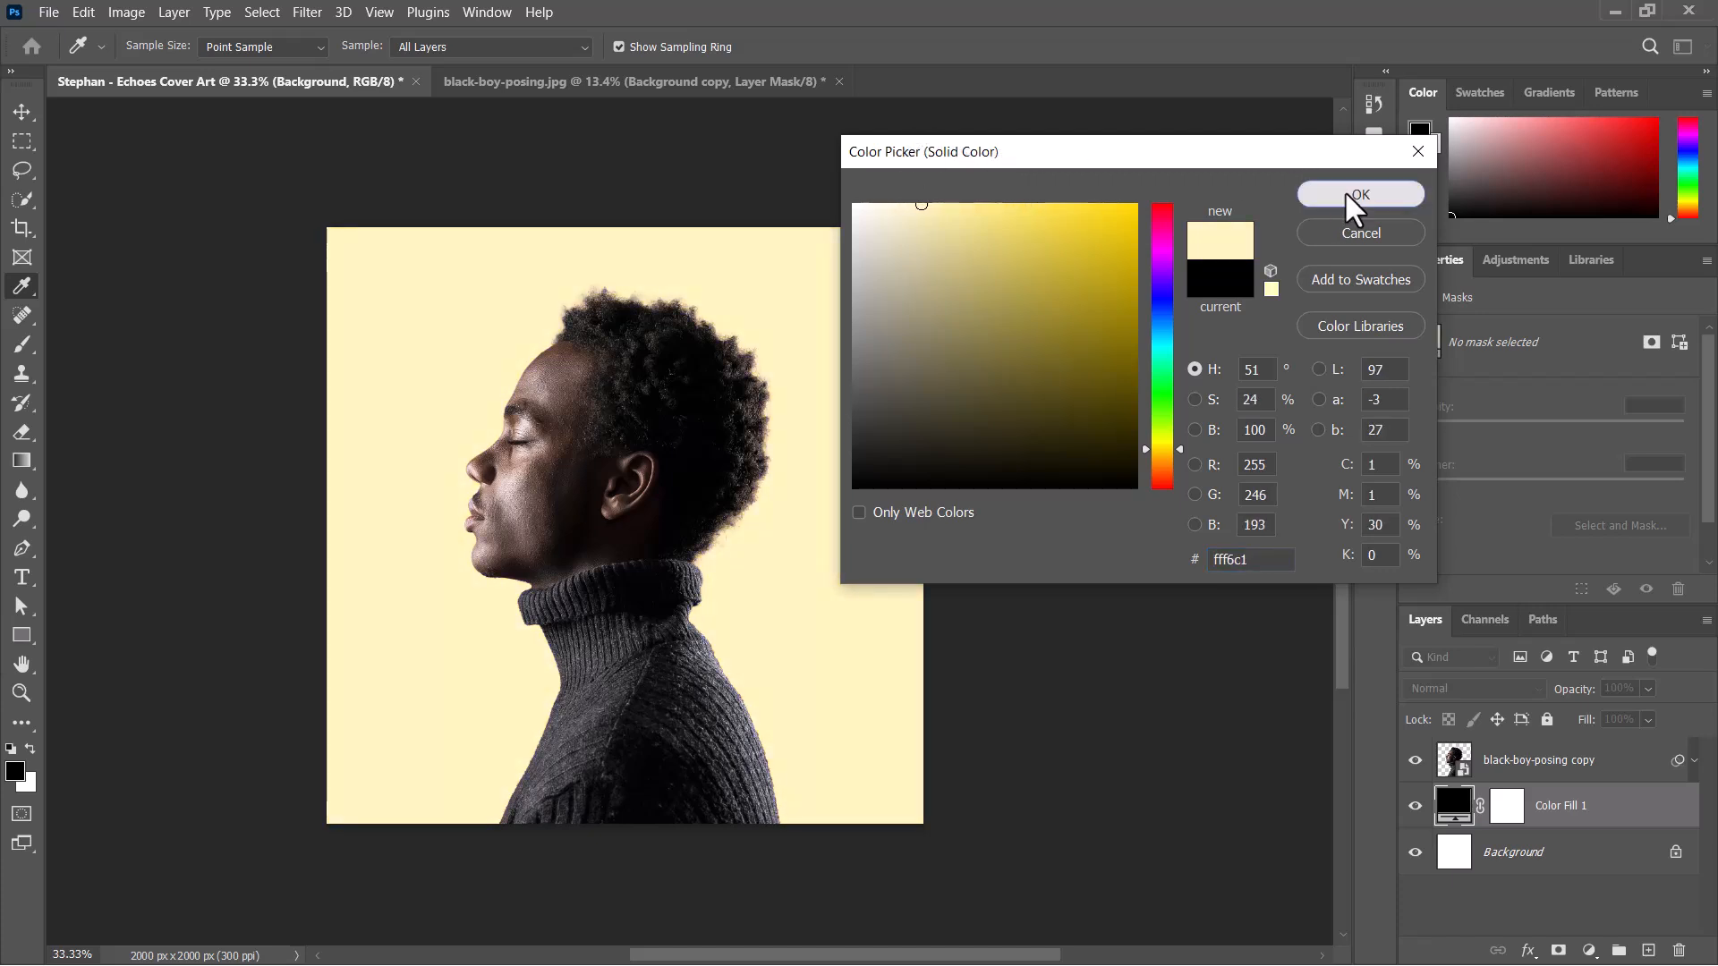
pyautogui.click(1396, 199)
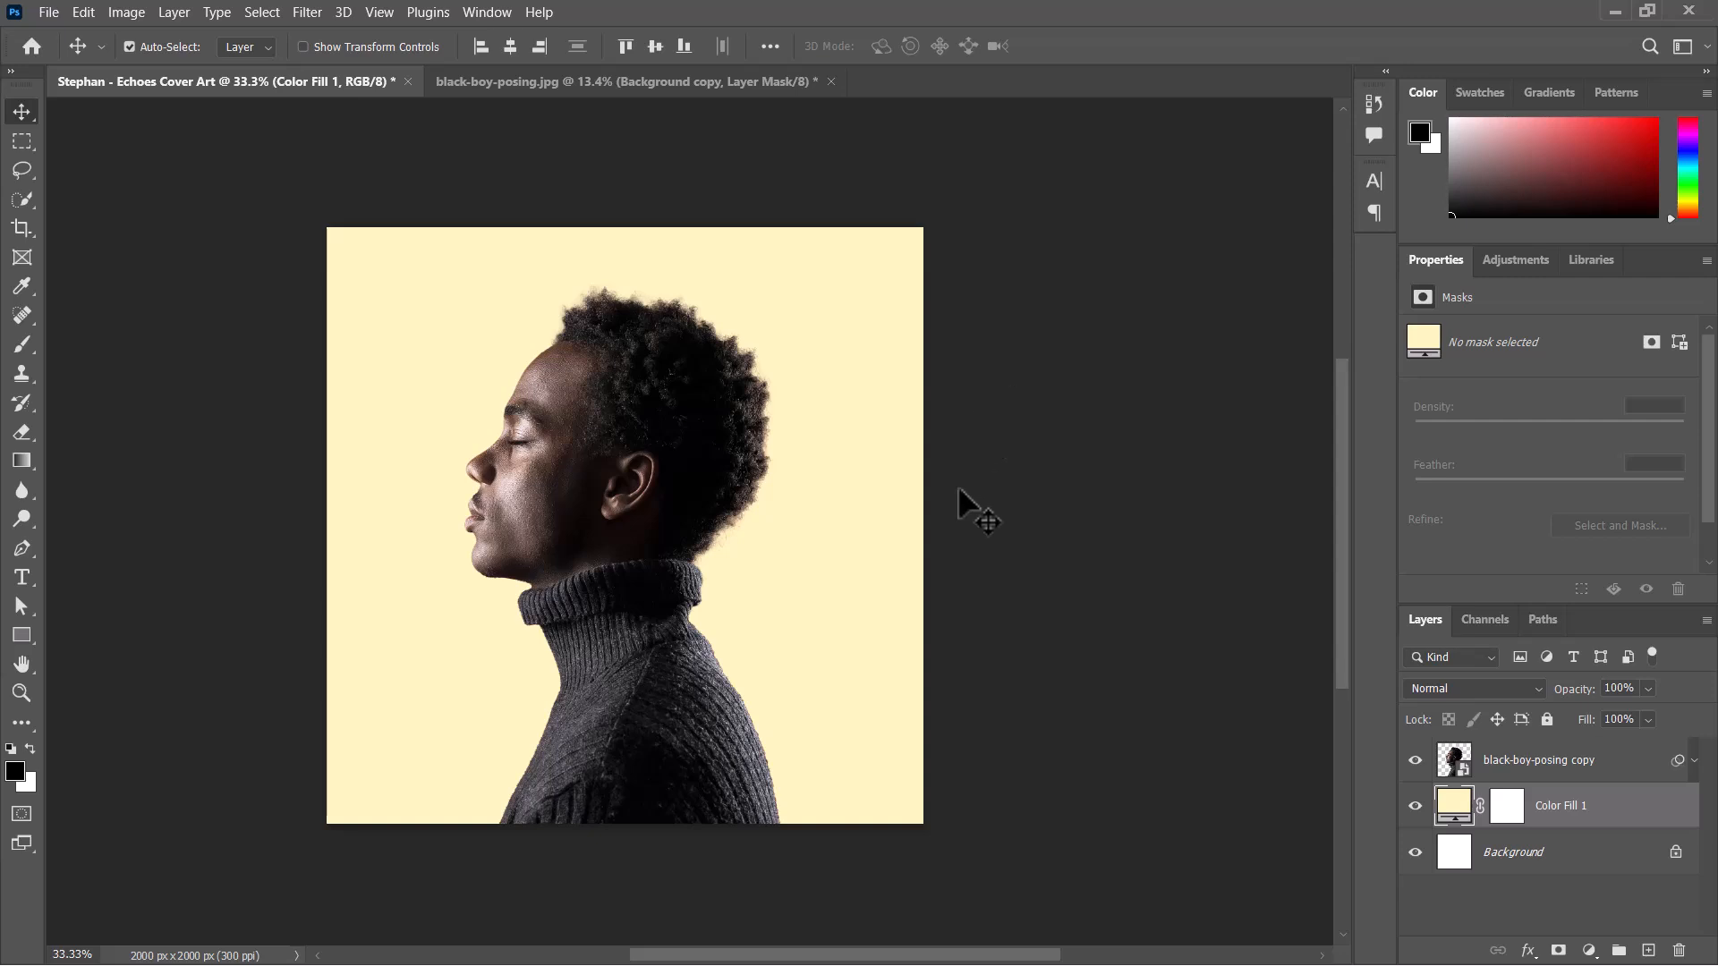
# Place the ripped-paper PNG from the Cover art moodboards folder above the portrait and rotate it to -88.83° across the face.
pyautogui.click(1593, 771)
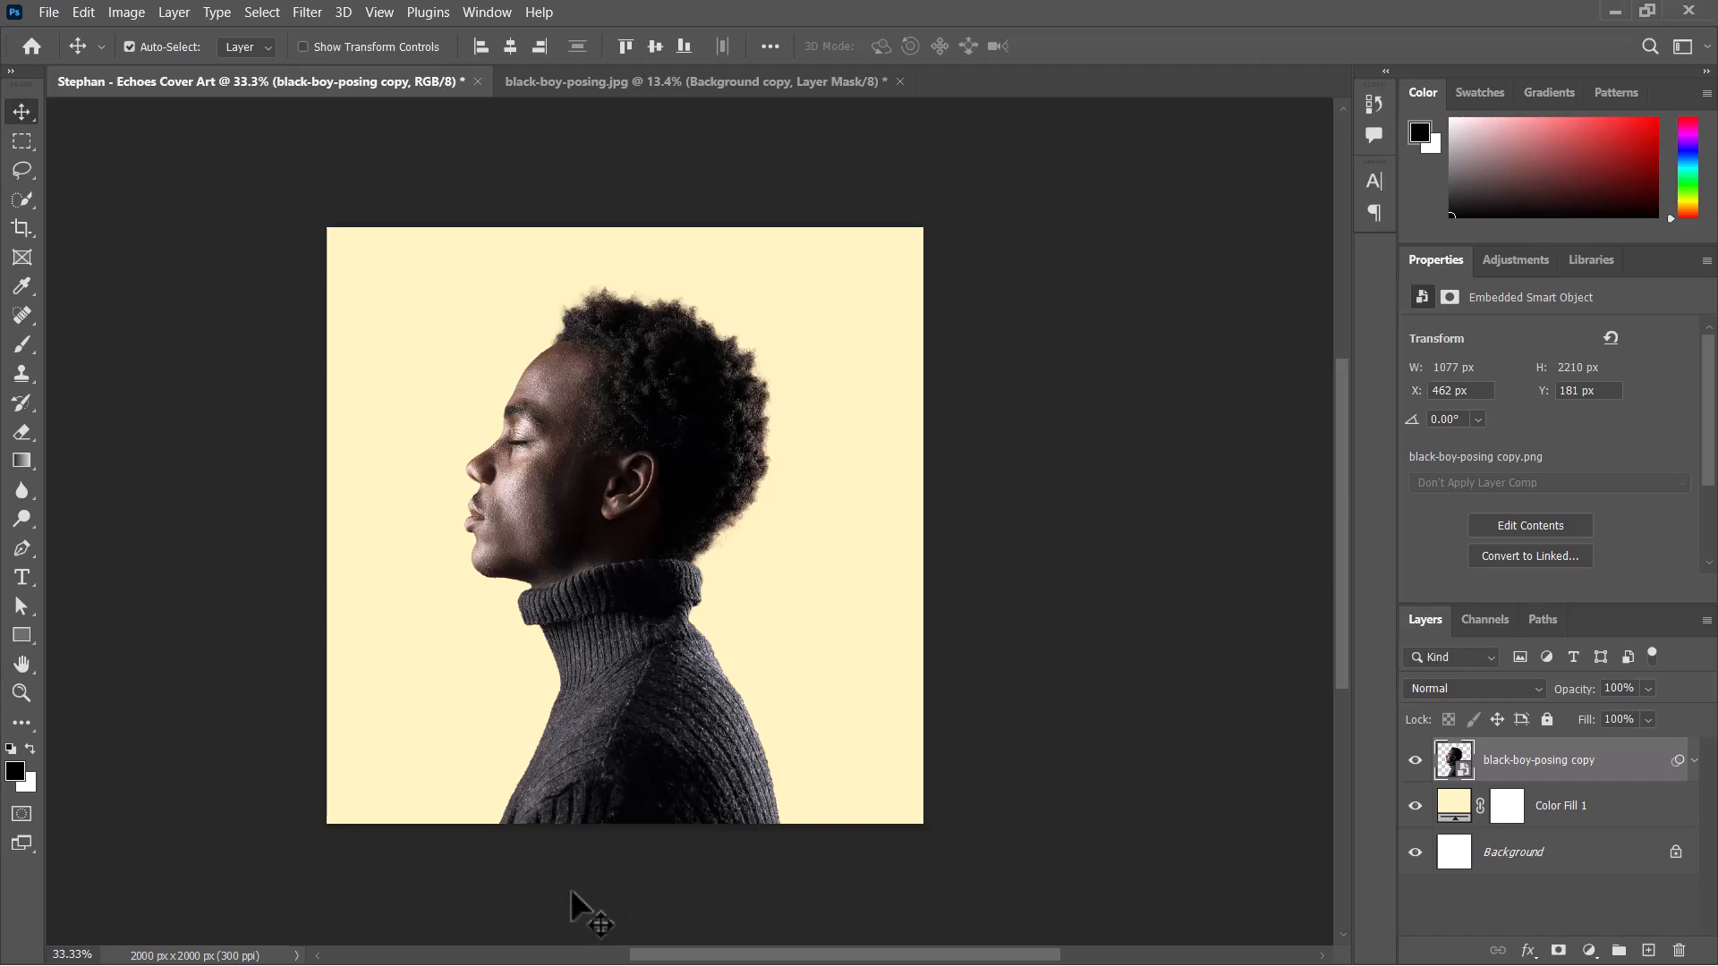
pyautogui.press('super')
pyautogui.moveTo(574, 950)
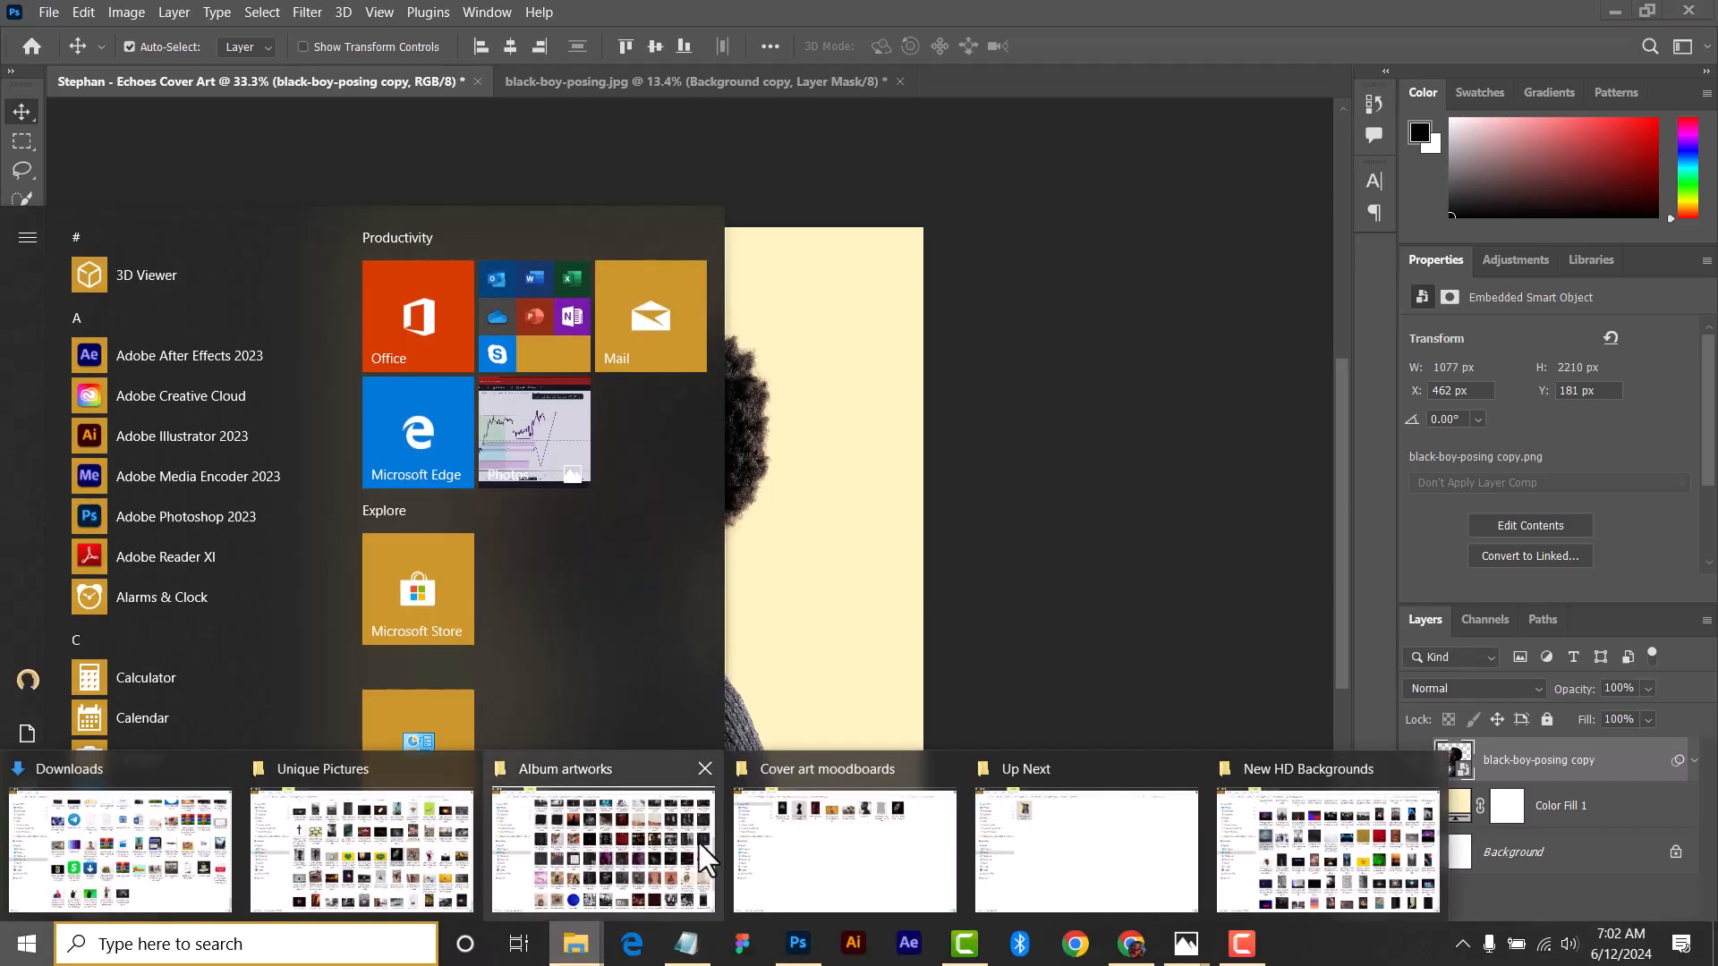
pyautogui.click(812, 832)
pyautogui.moveTo(1177, 157); pyautogui.dragTo(710, 453)
pyautogui.press('super')
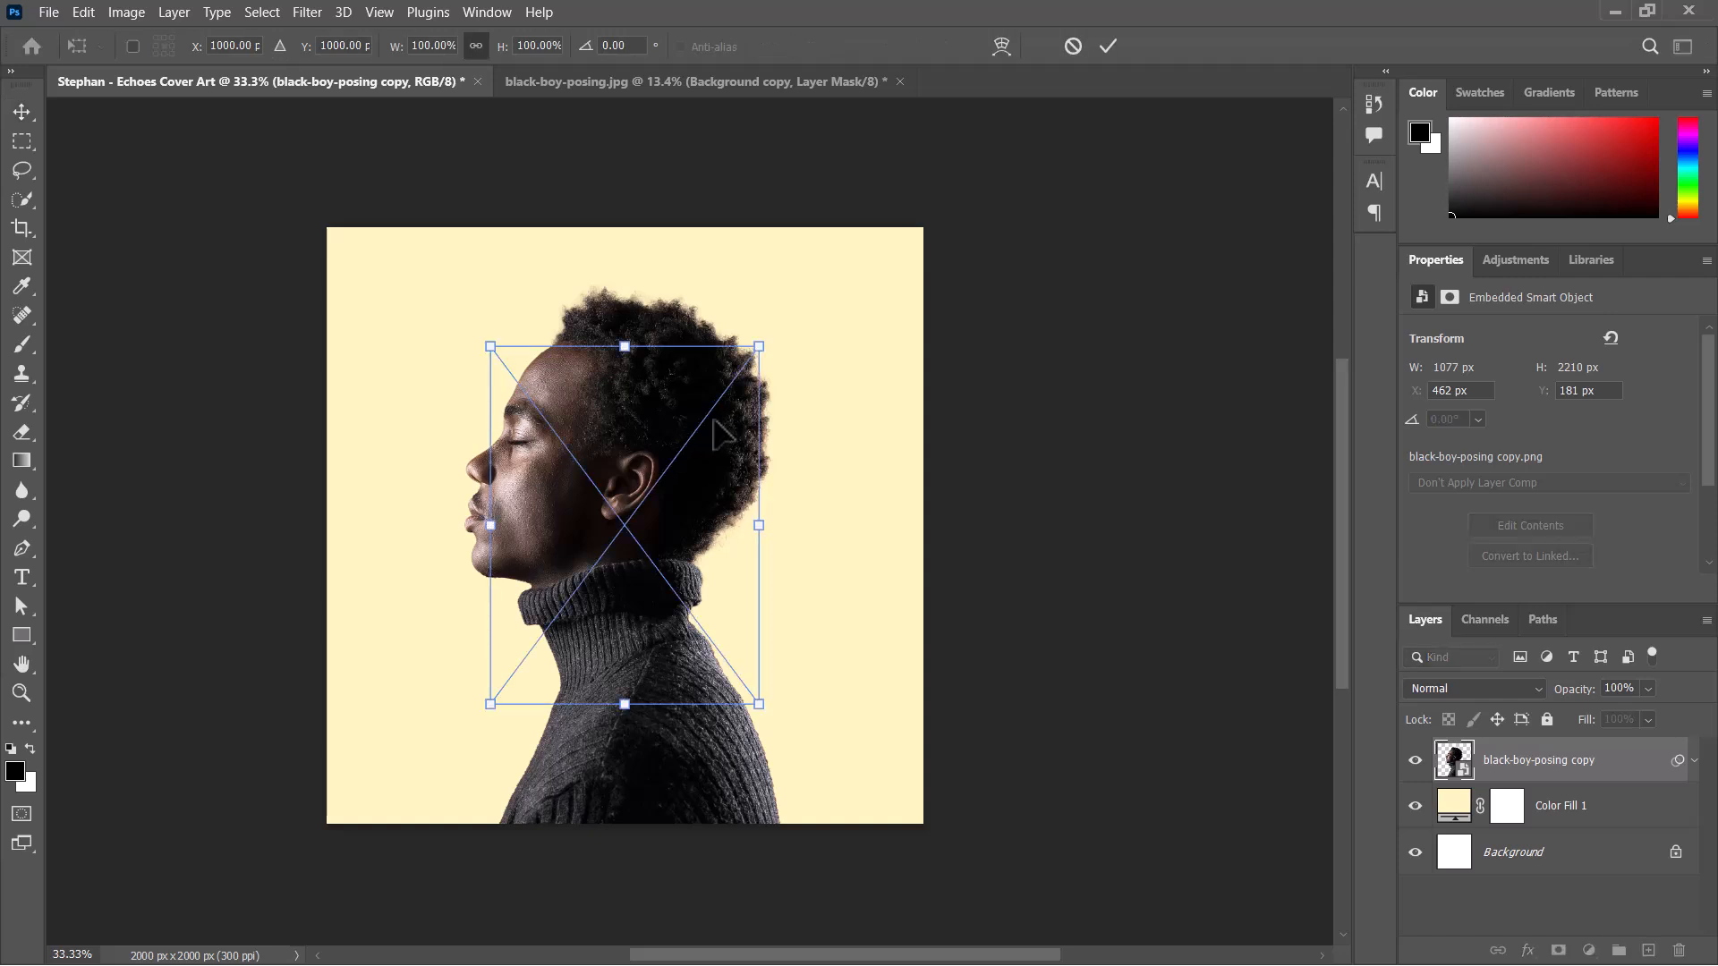
pyautogui.moveTo(786, 365); pyautogui.dragTo(484, 400)
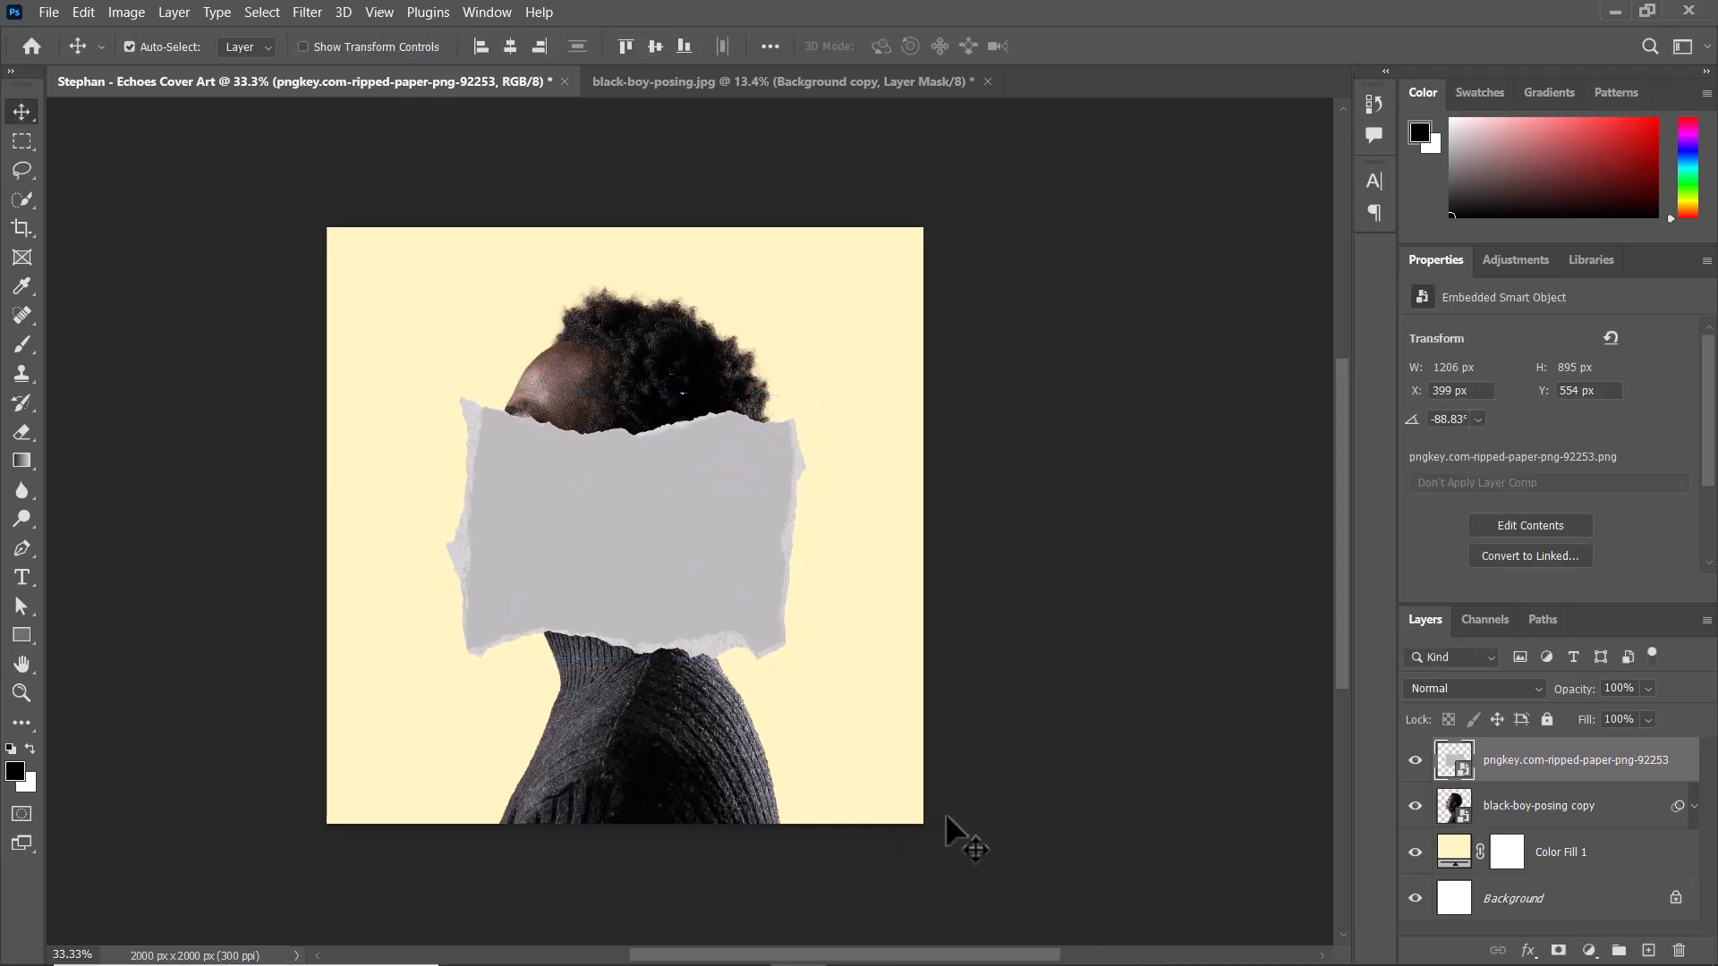
# Open the TRIPOLAR reference cover in Photos to examine its torn-paper strip, and return to Photoshop.
pyautogui.press('super')
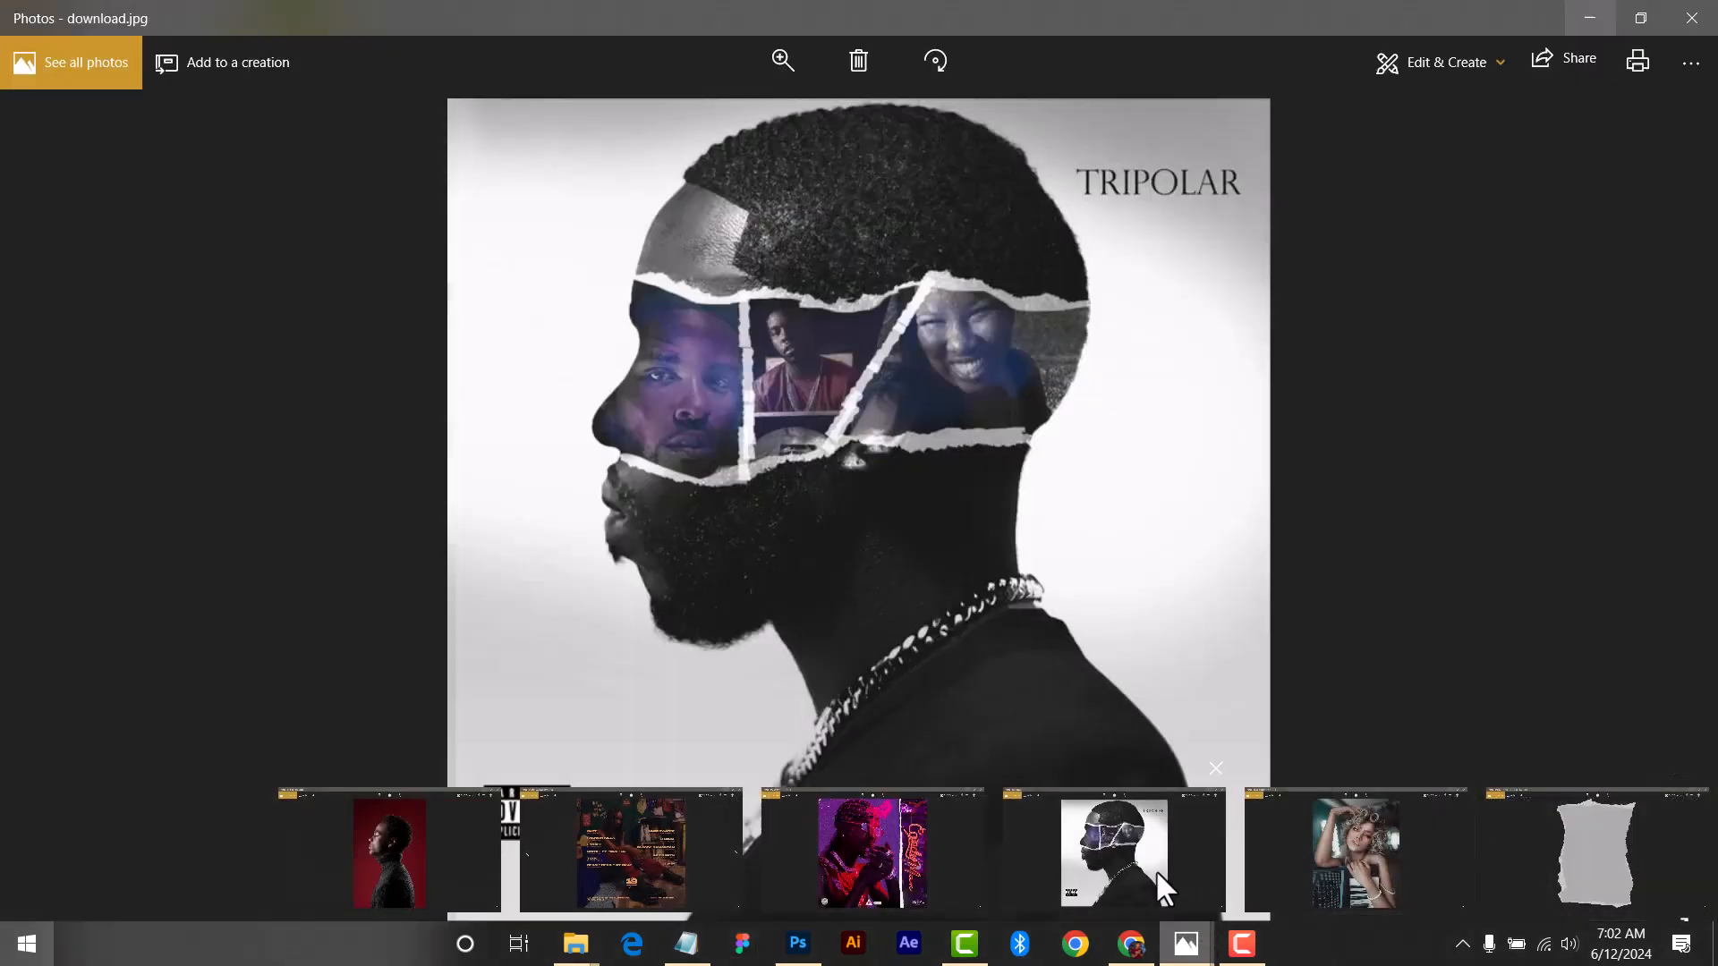
pyautogui.click(1156, 870)
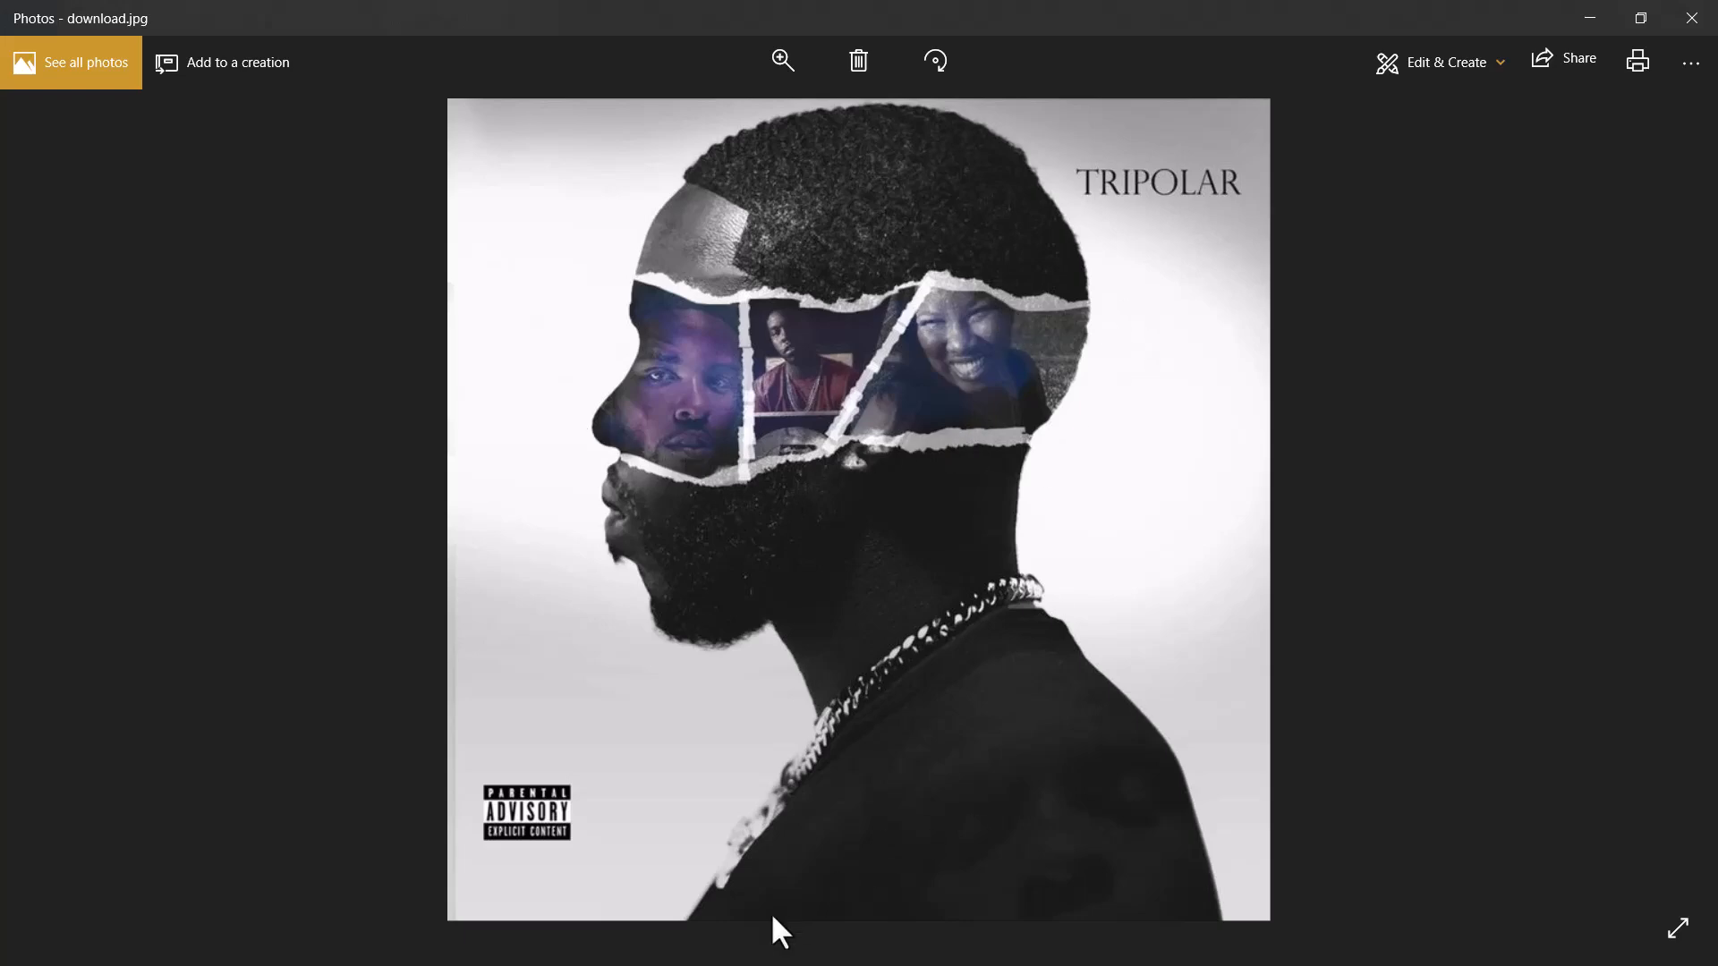
pyautogui.press('super')
pyautogui.click(797, 951)
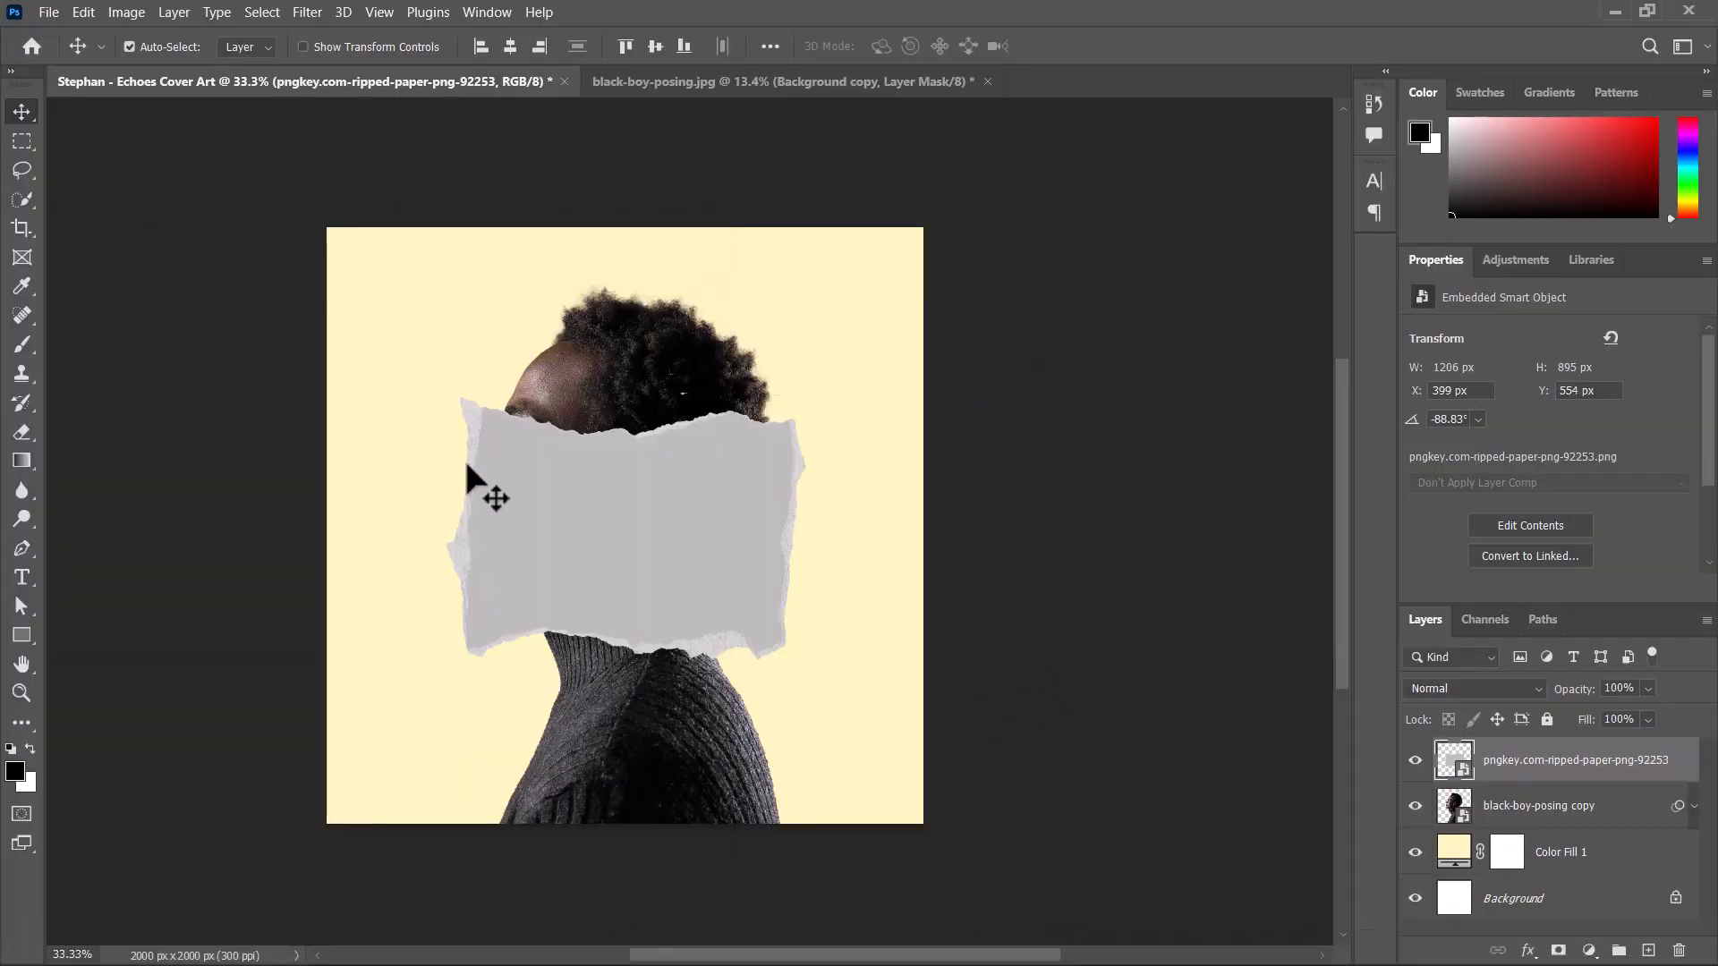
# Move the ripped paper to X 333 px, Y 553 px, and duplicate its layer, hiding the original.
pyautogui.moveTo(689, 541); pyautogui.dragTo(685, 536)
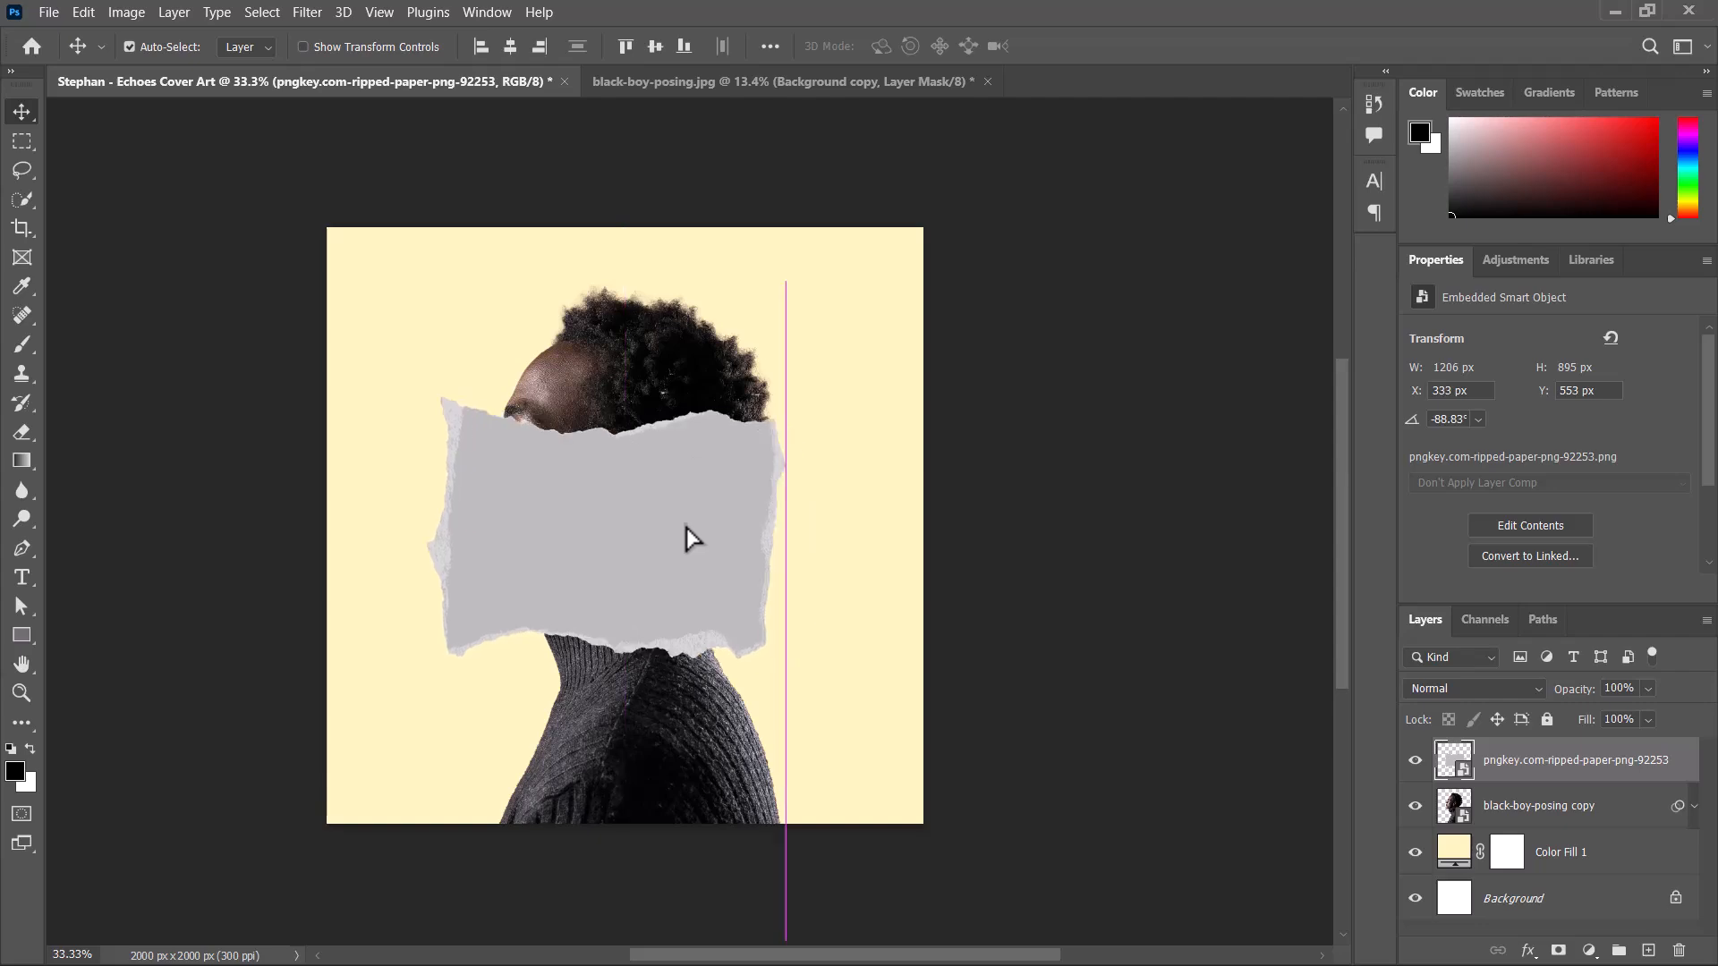
pyautogui.scroll(3, 686, 536)
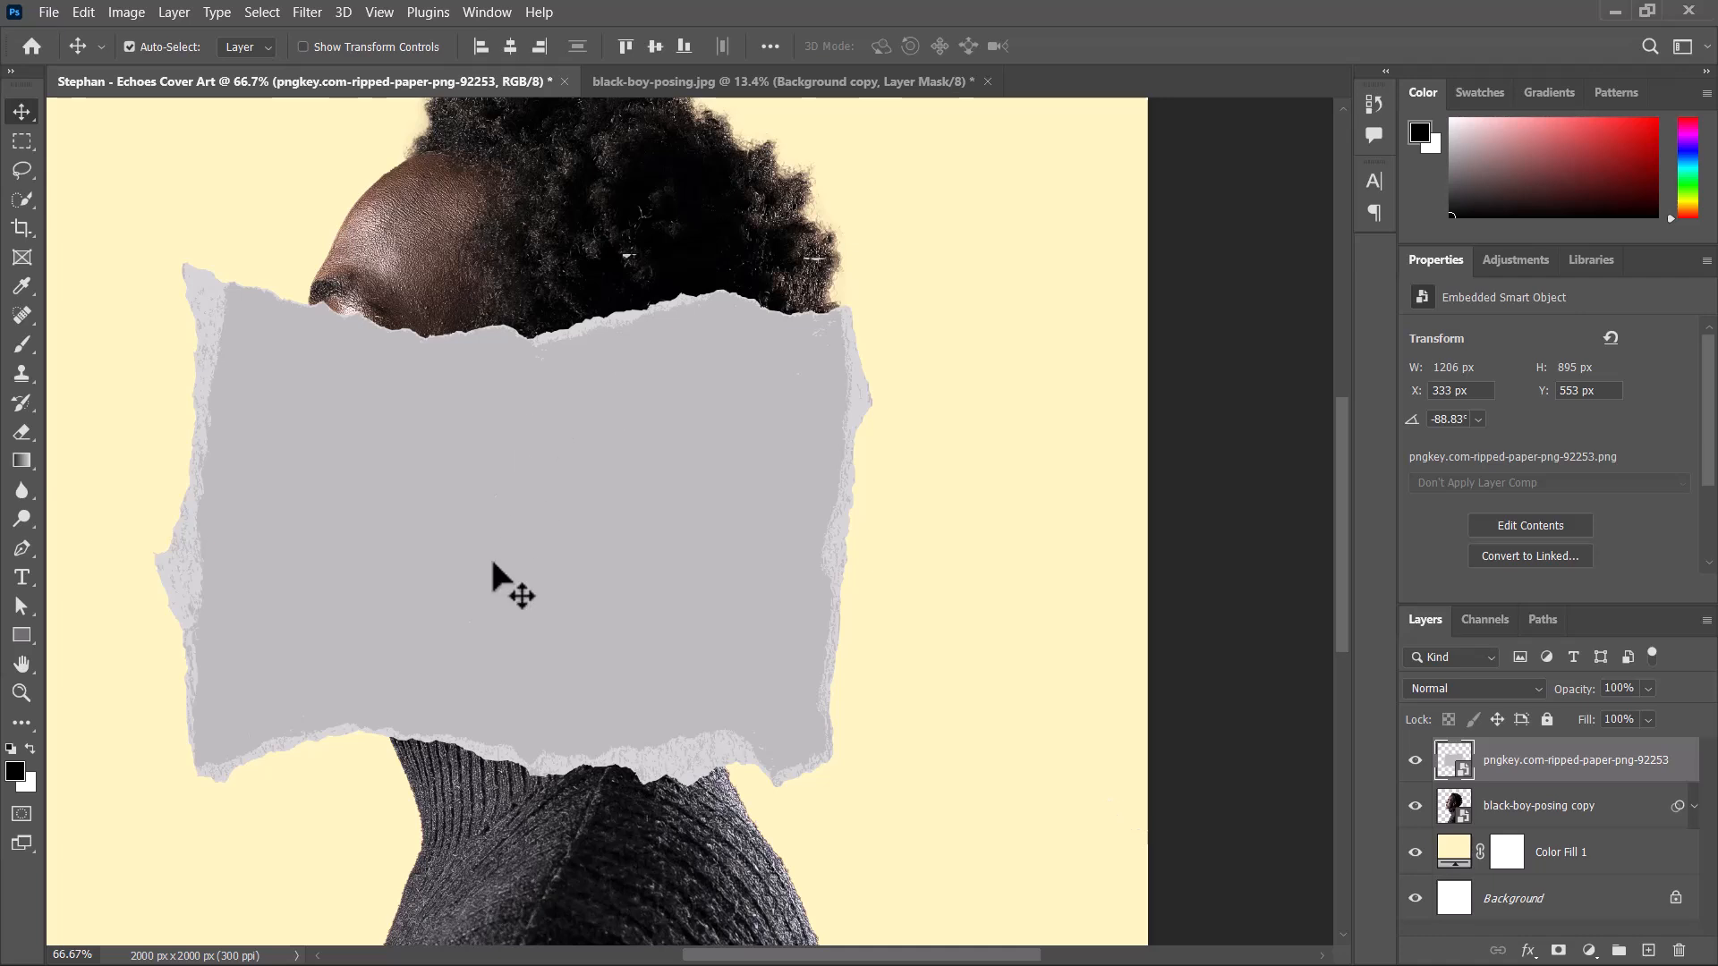
pyautogui.moveTo(1566, 769); pyautogui.dragTo(1649, 951)
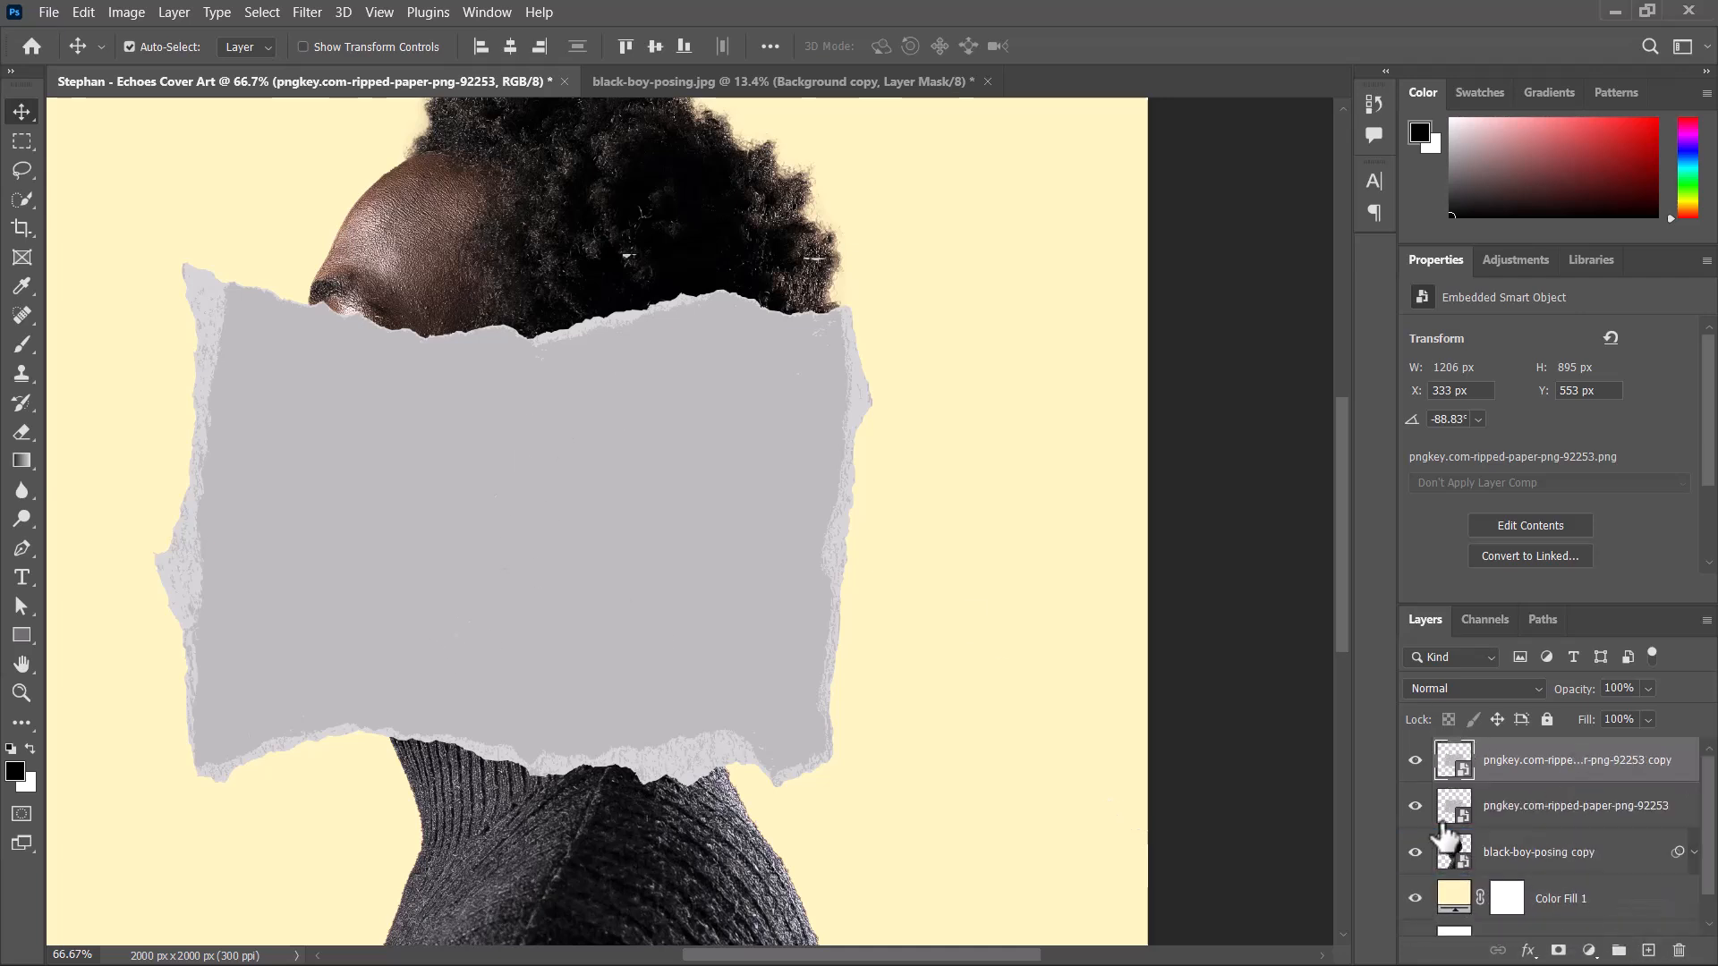
pyautogui.click(1415, 806)
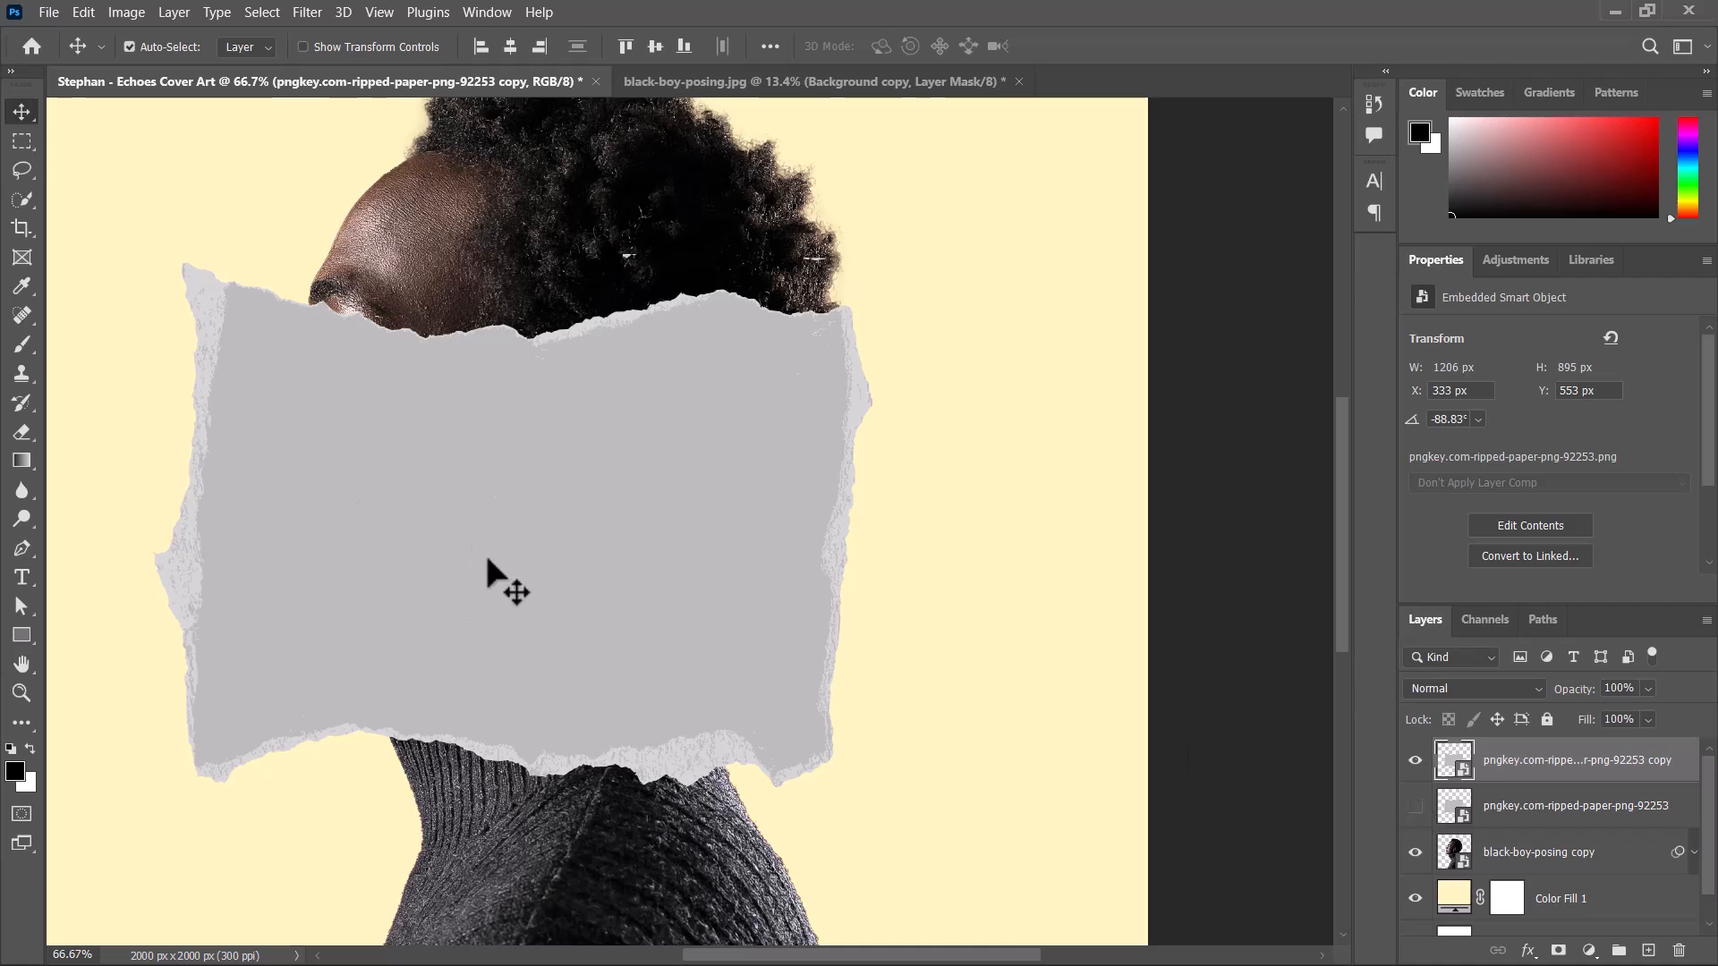
# Squash the ripped-paper copy to 59.12% width and 93.87% height scale, and place it across the face at X 406 px, Y 483 px.
pyautogui.moveTo(495, 556); pyautogui.dragTo(517, 523)
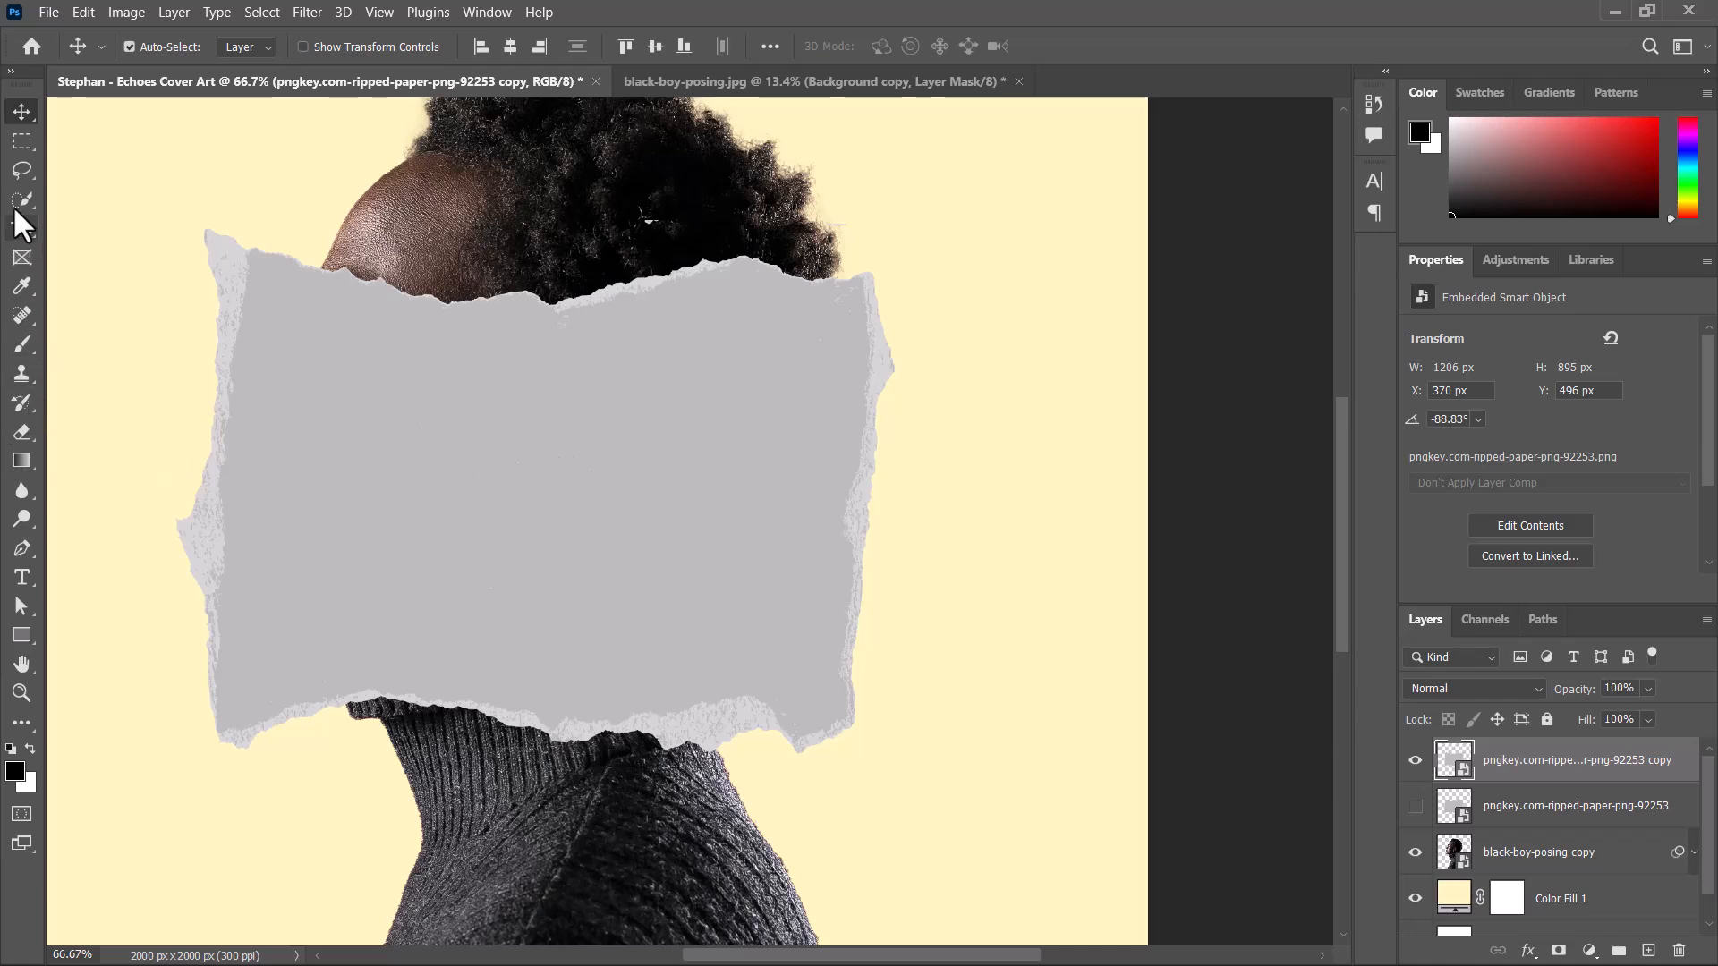
pyautogui.press('ctrl')
pyautogui.hotkey('ctrl', 't')
pyautogui.moveTo(528, 754); pyautogui.dragTo(532, 681)
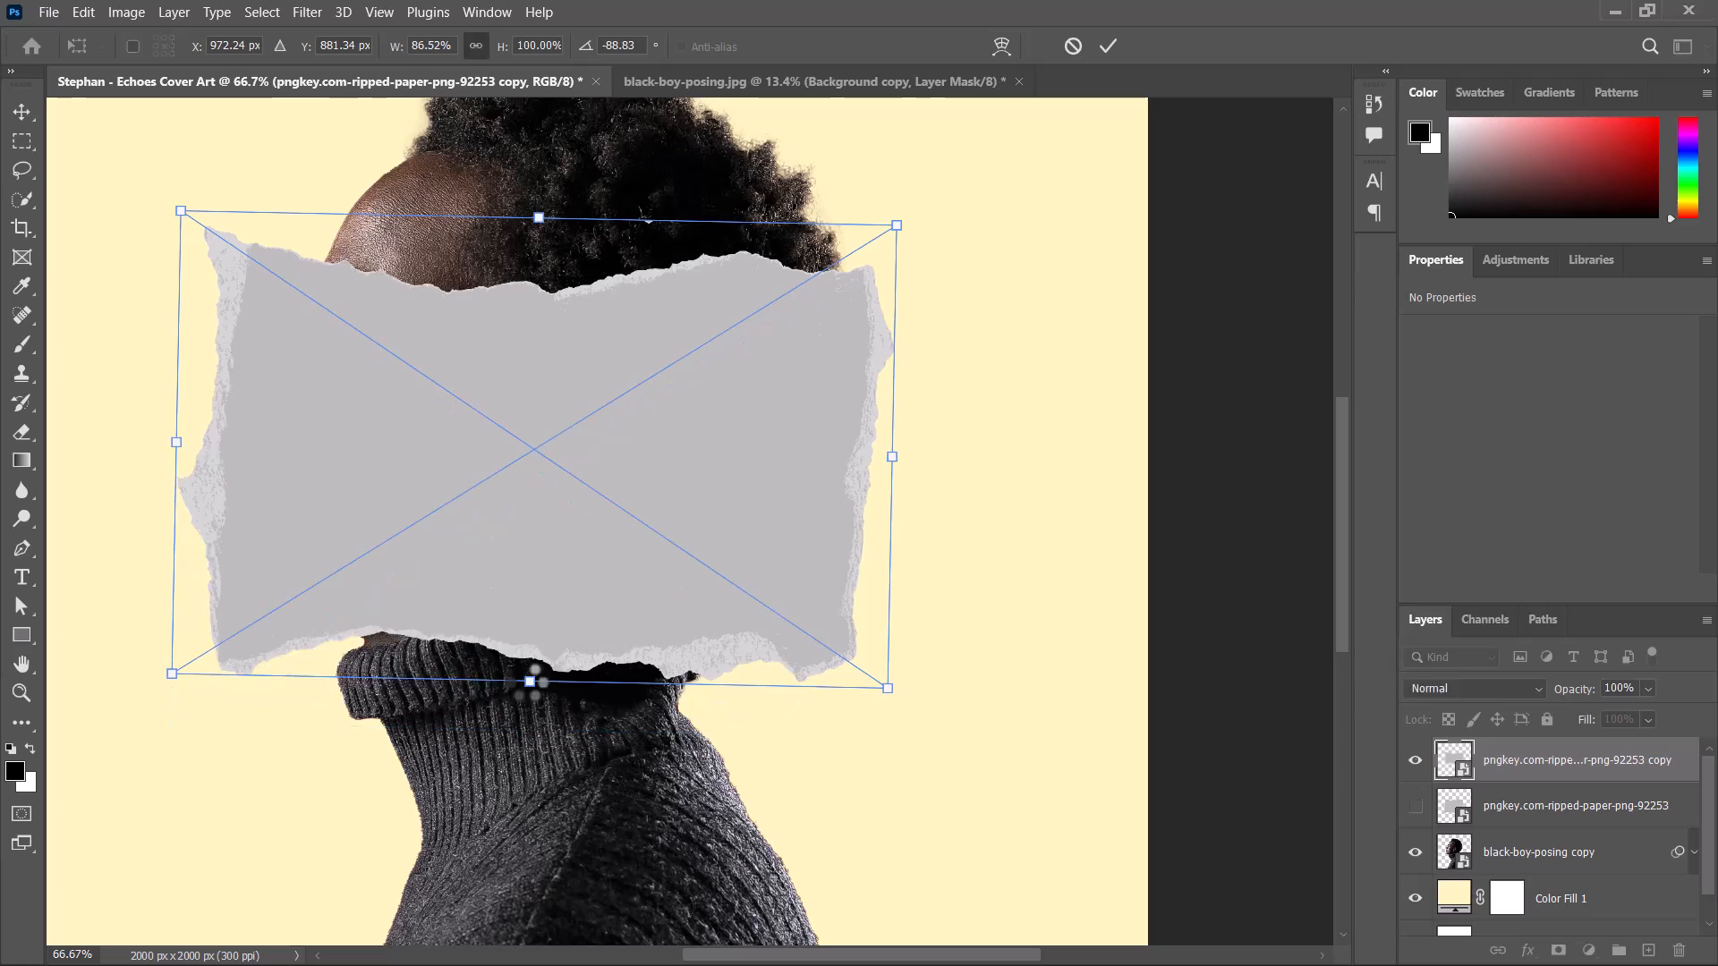
pyautogui.moveTo(546, 646); pyautogui.dragTo(563, 534)
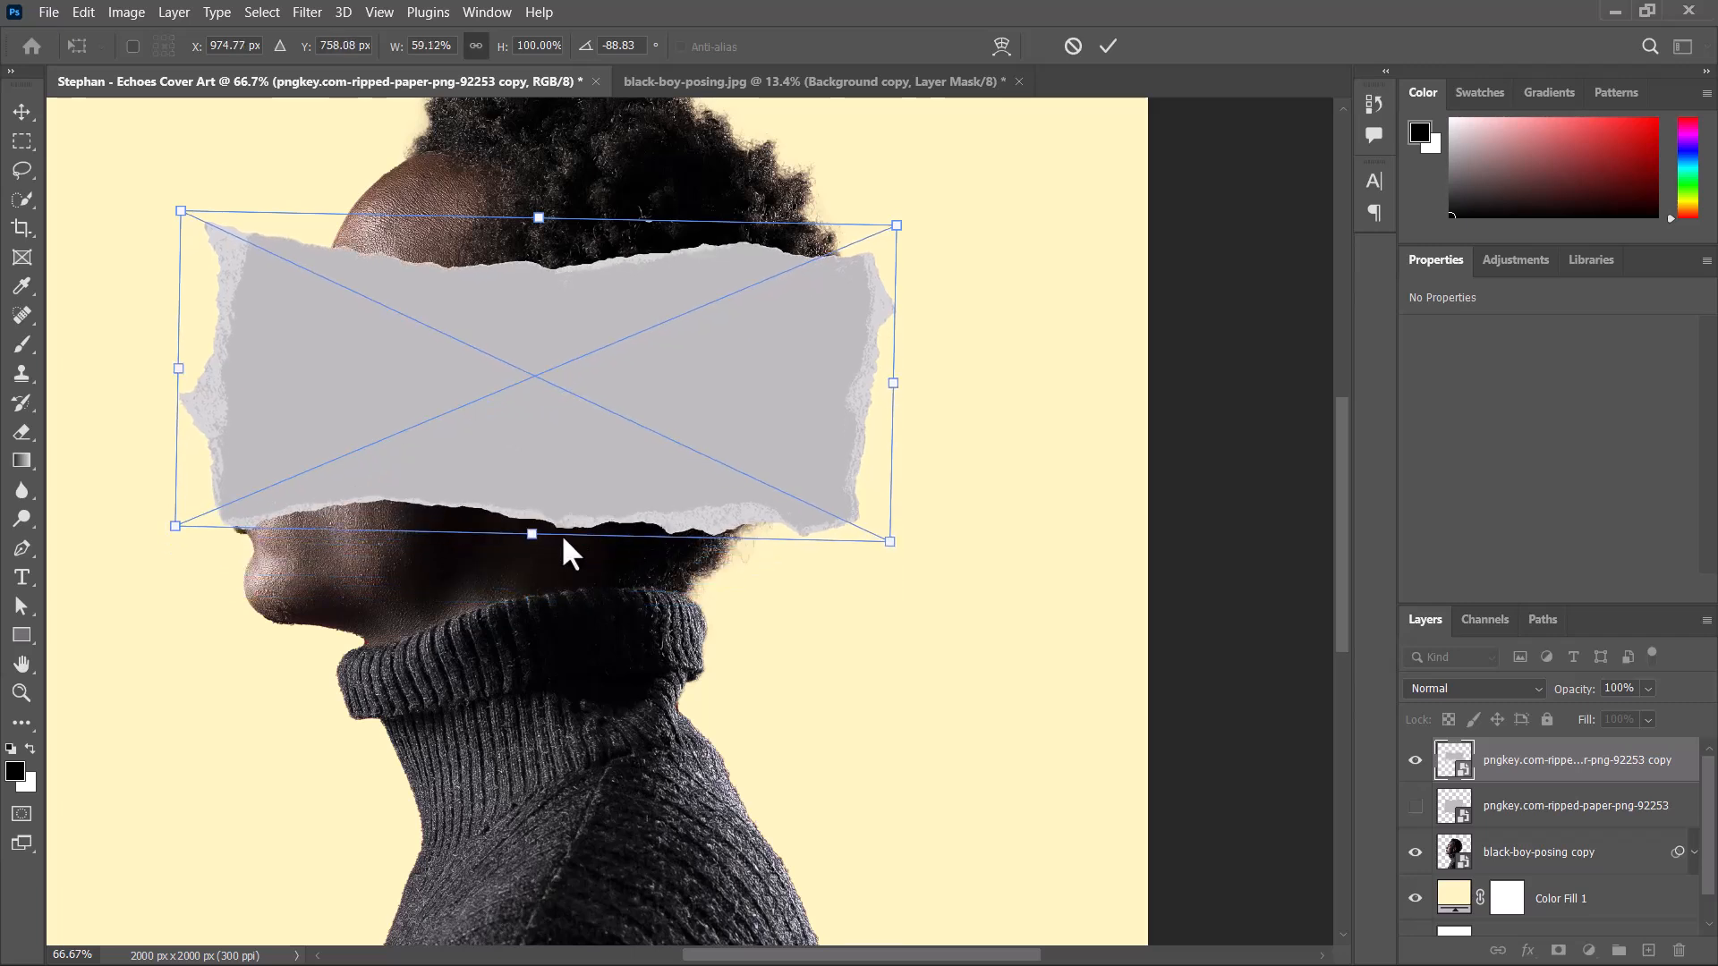
pyautogui.moveTo(894, 382); pyautogui.dragTo(850, 382)
pyautogui.moveTo(442, 365); pyautogui.dragTo(510, 324)
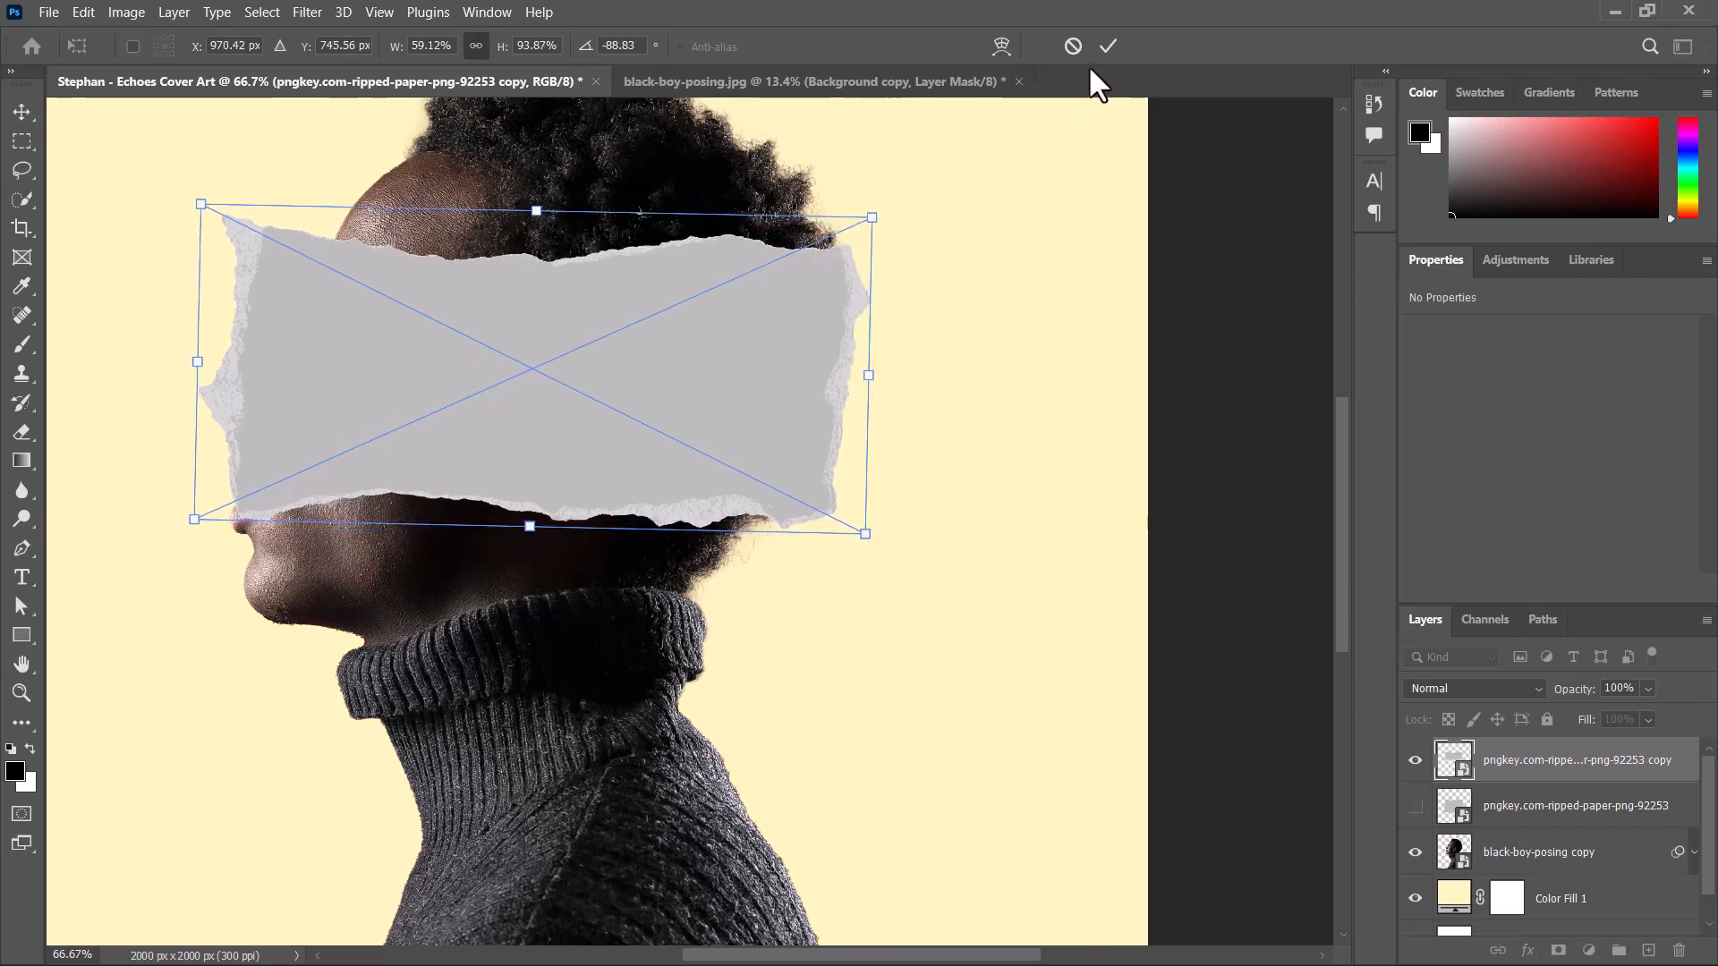
pyautogui.click(1108, 46)
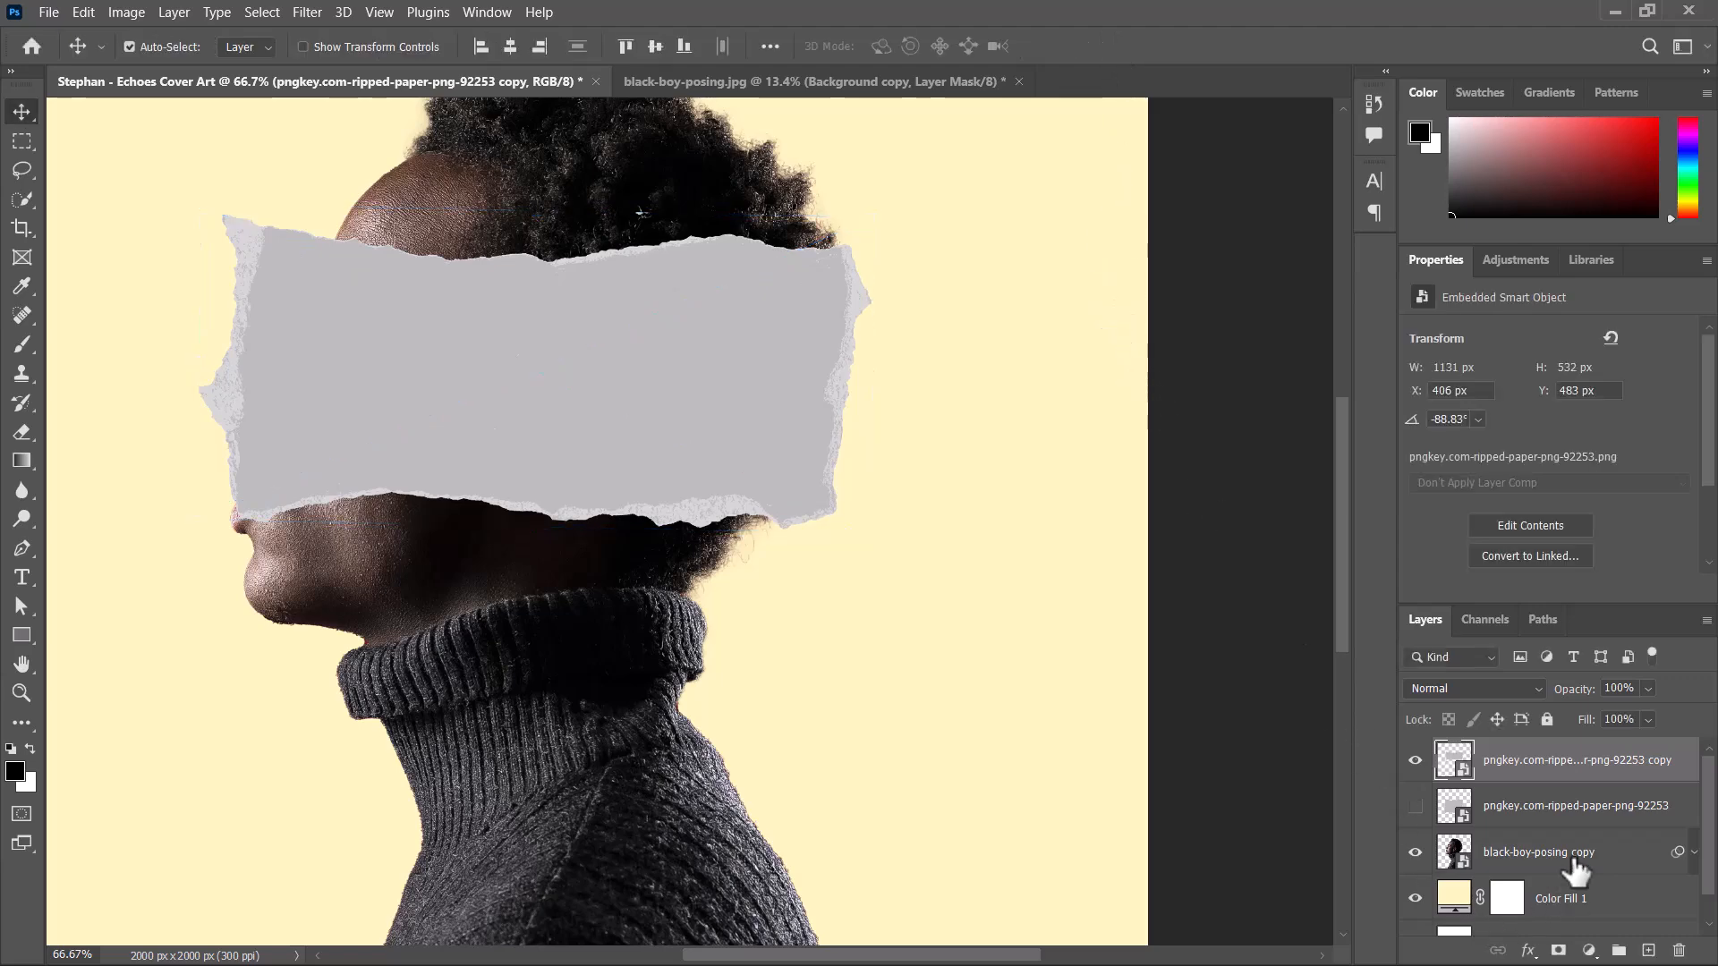
# Move the ripped-paper copy beneath the hidden original layer and clip it to the black-boy-posing copy layer.
pyautogui.moveTo(1553, 768); pyautogui.dragTo(1576, 814)
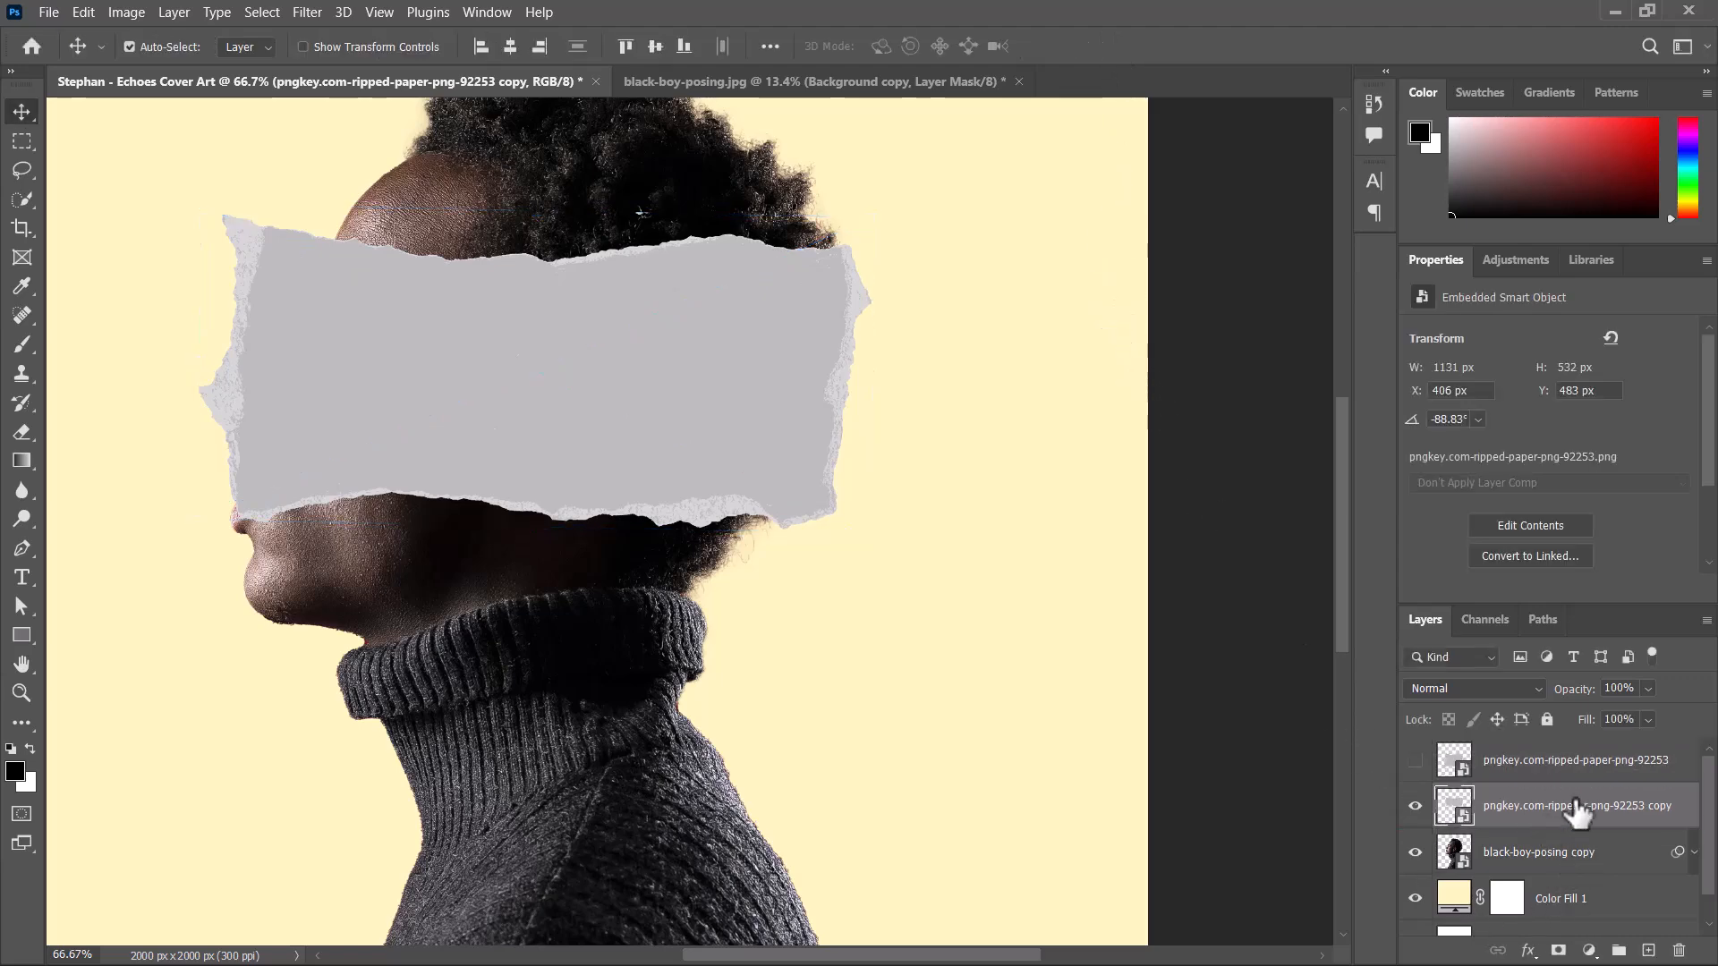
pyautogui.rightClick(1577, 810)
pyautogui.click(1344, 552)
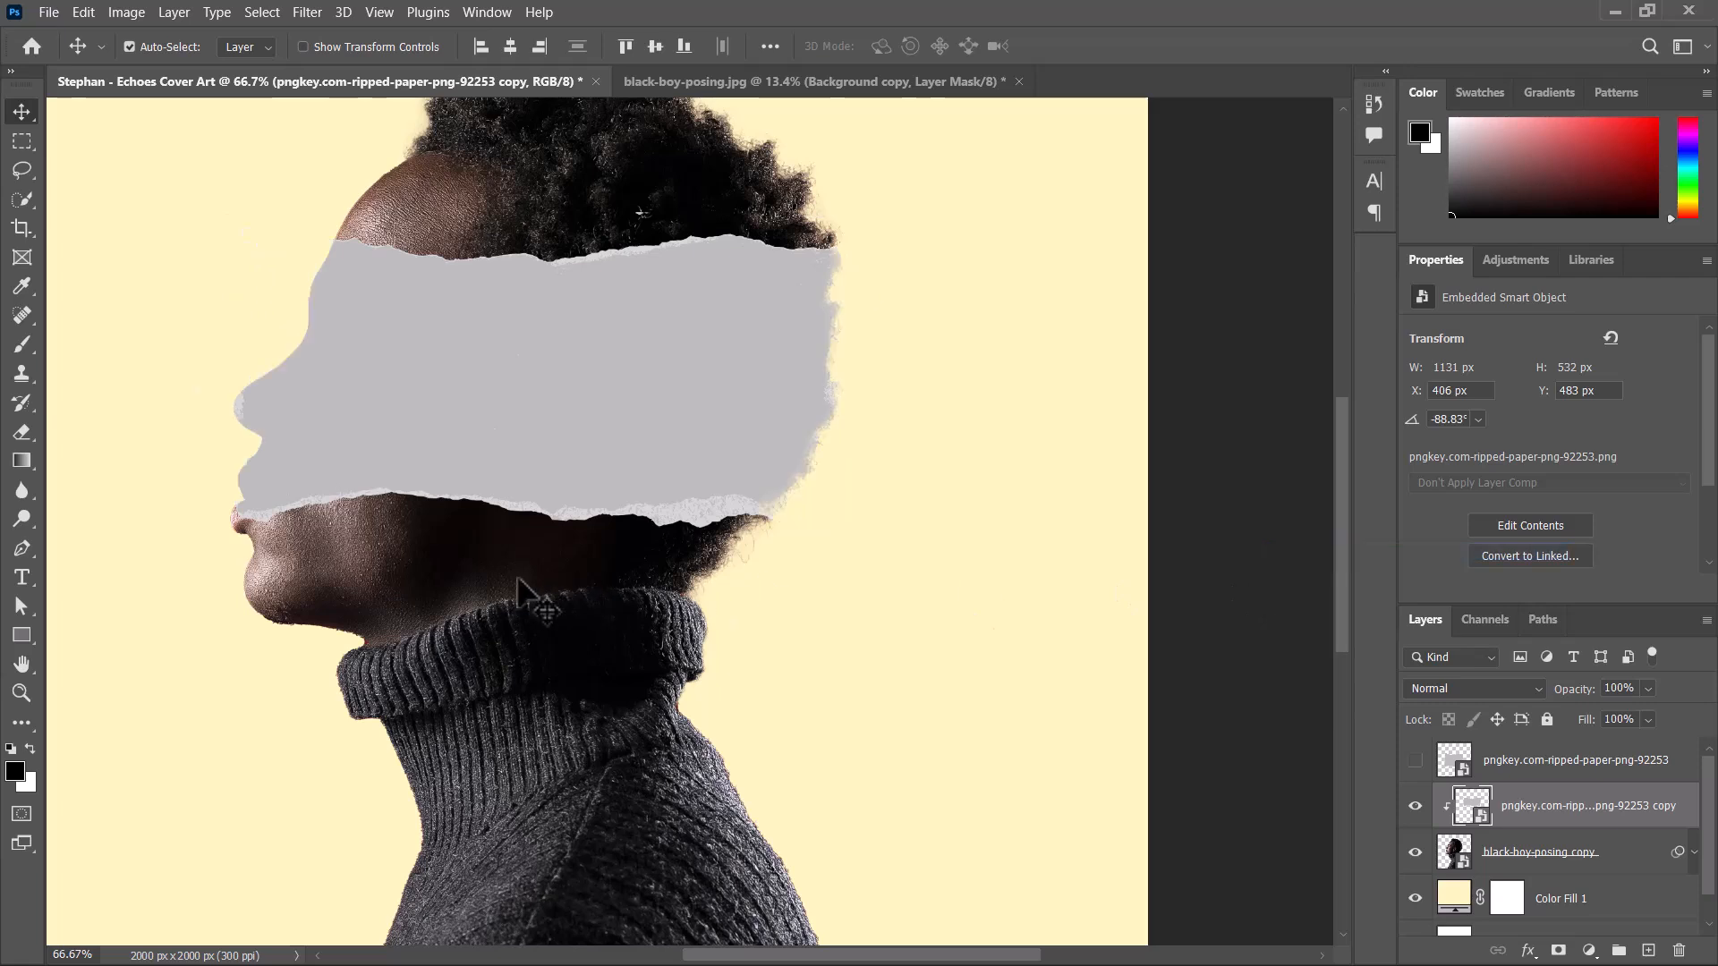
# Rotate the clipped ripped paper to -86.05° and move it over the eyes to X 411 px, Y 394 px.
pyautogui.moveTo(357, 420); pyautogui.dragTo(319, 365)
pyautogui.hotkey('ctrl', 't')
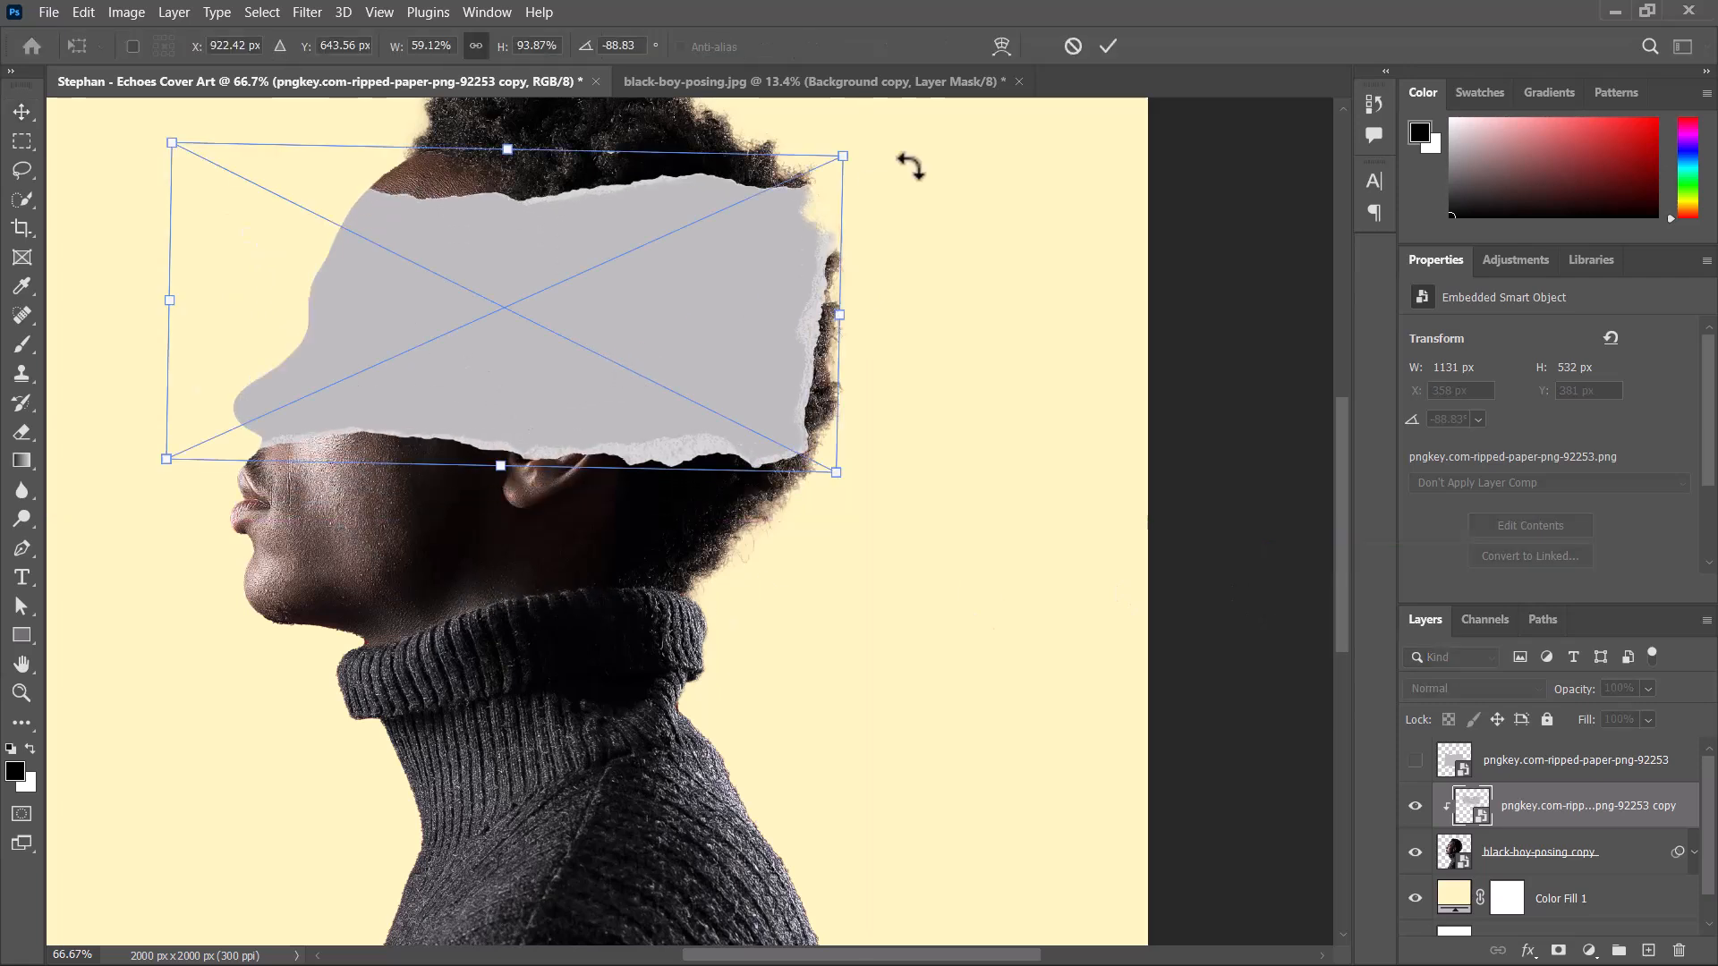
pyautogui.moveTo(868, 168); pyautogui.dragTo(863, 161)
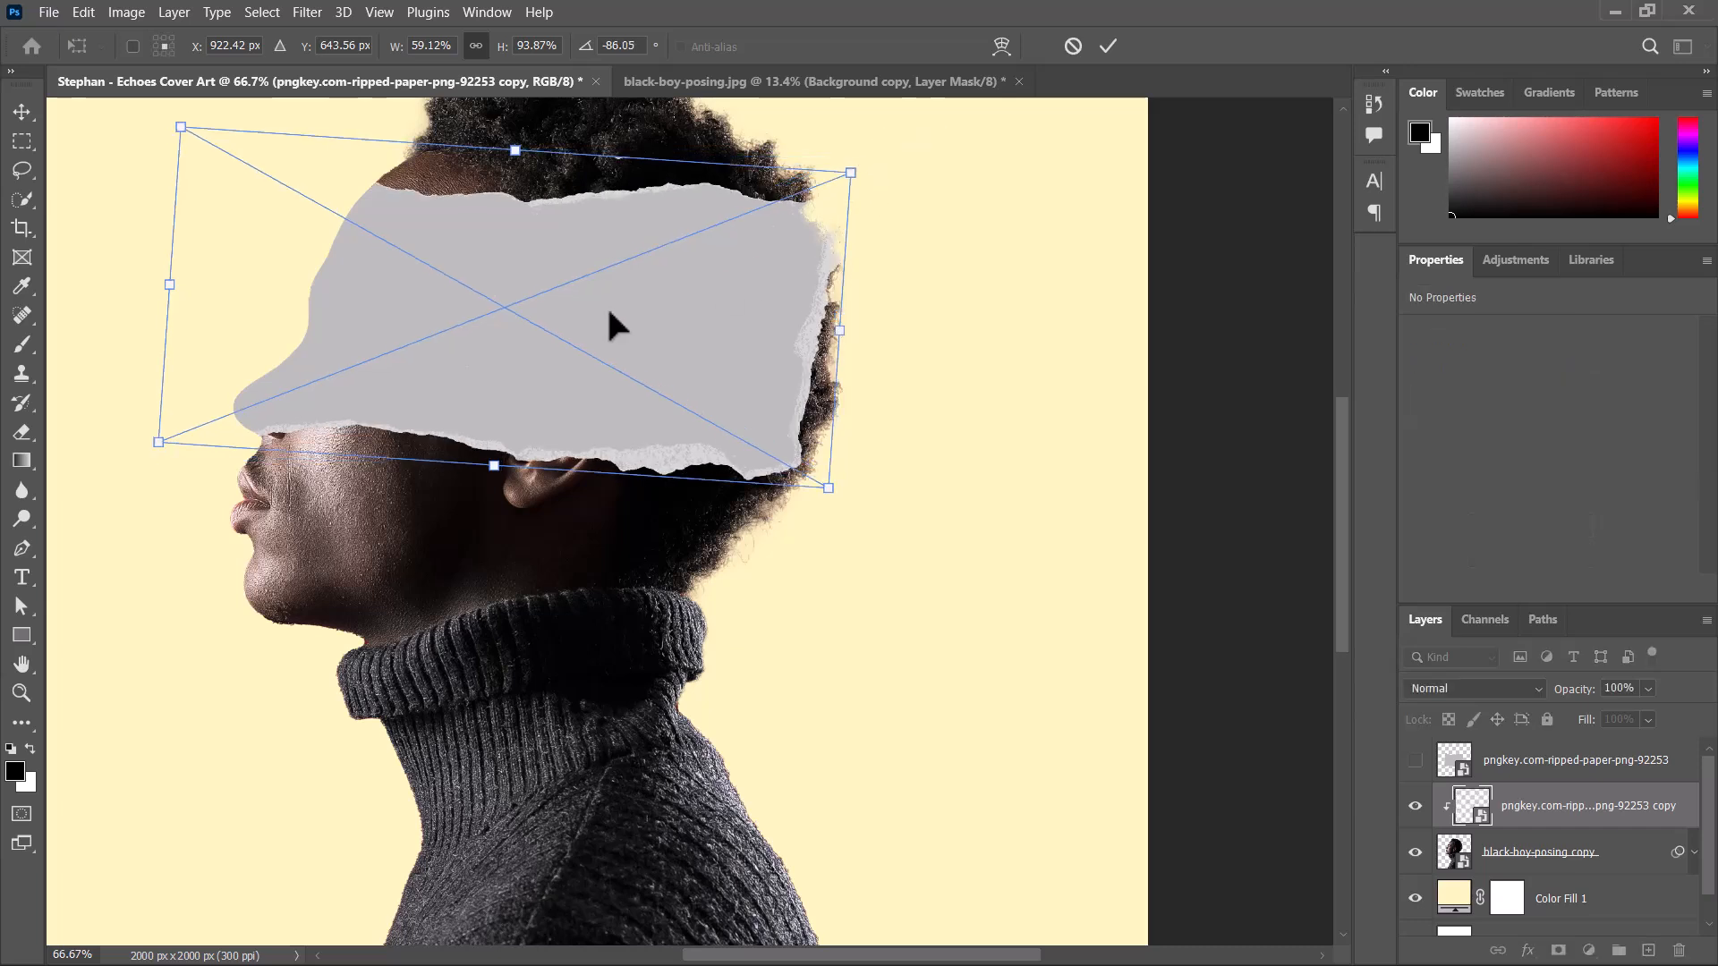
pyautogui.moveTo(604, 304); pyautogui.dragTo(644, 335)
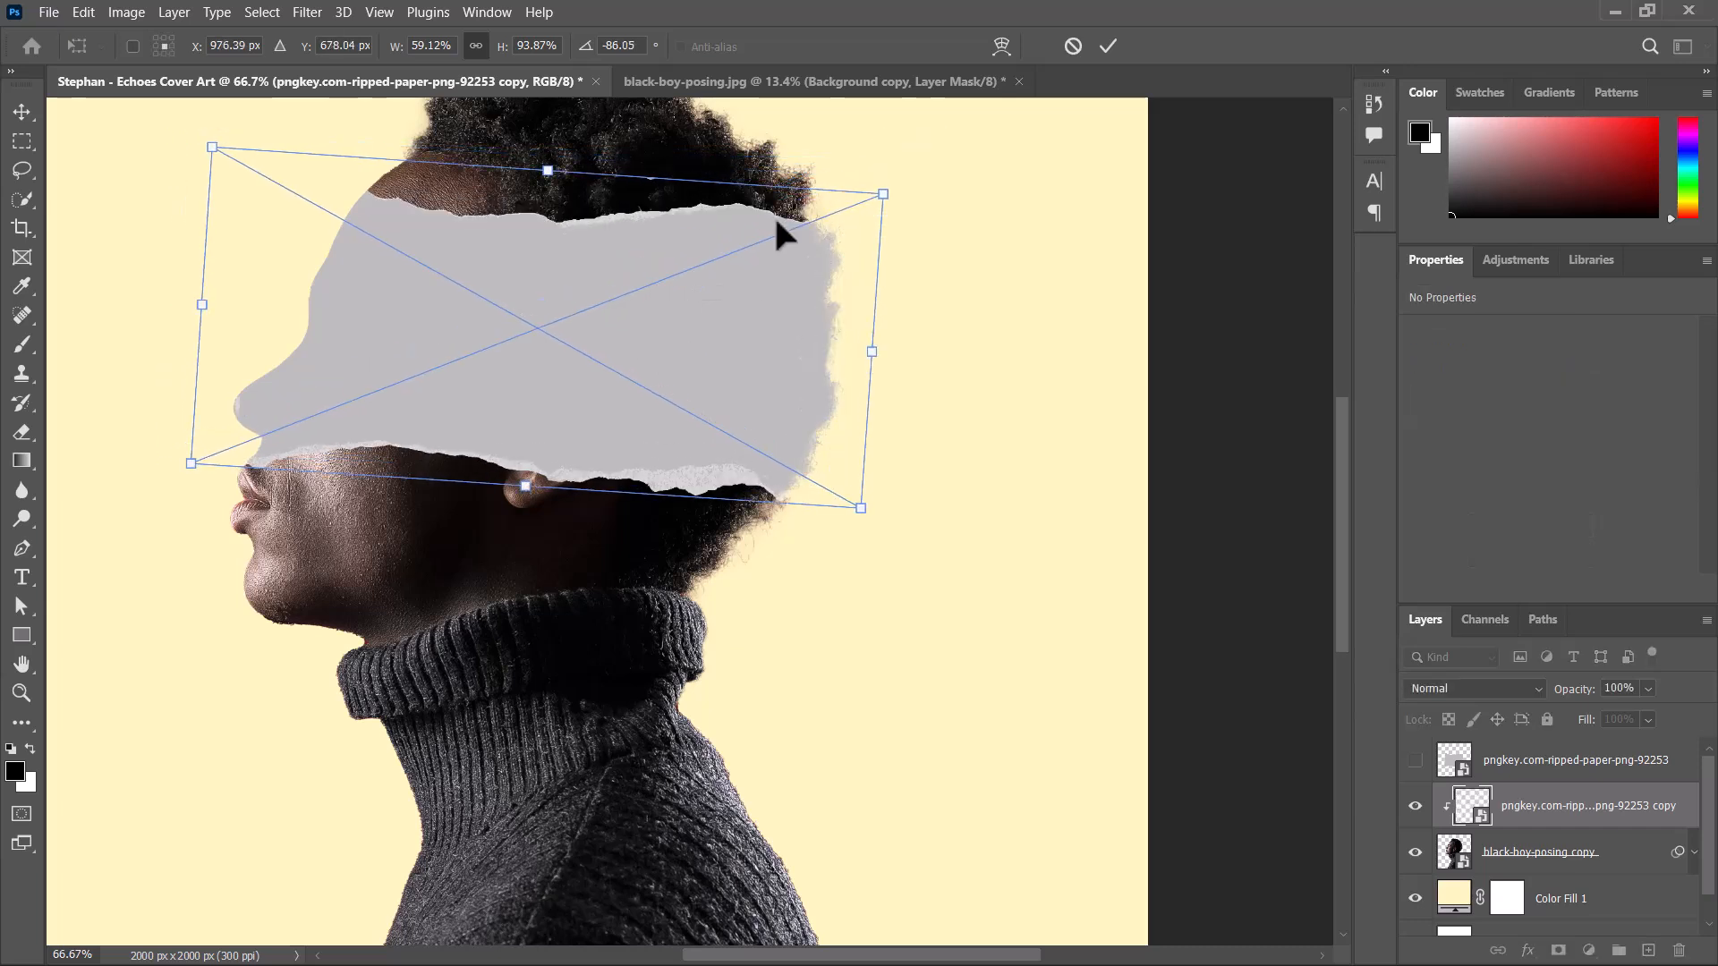
pyautogui.click(1108, 47)
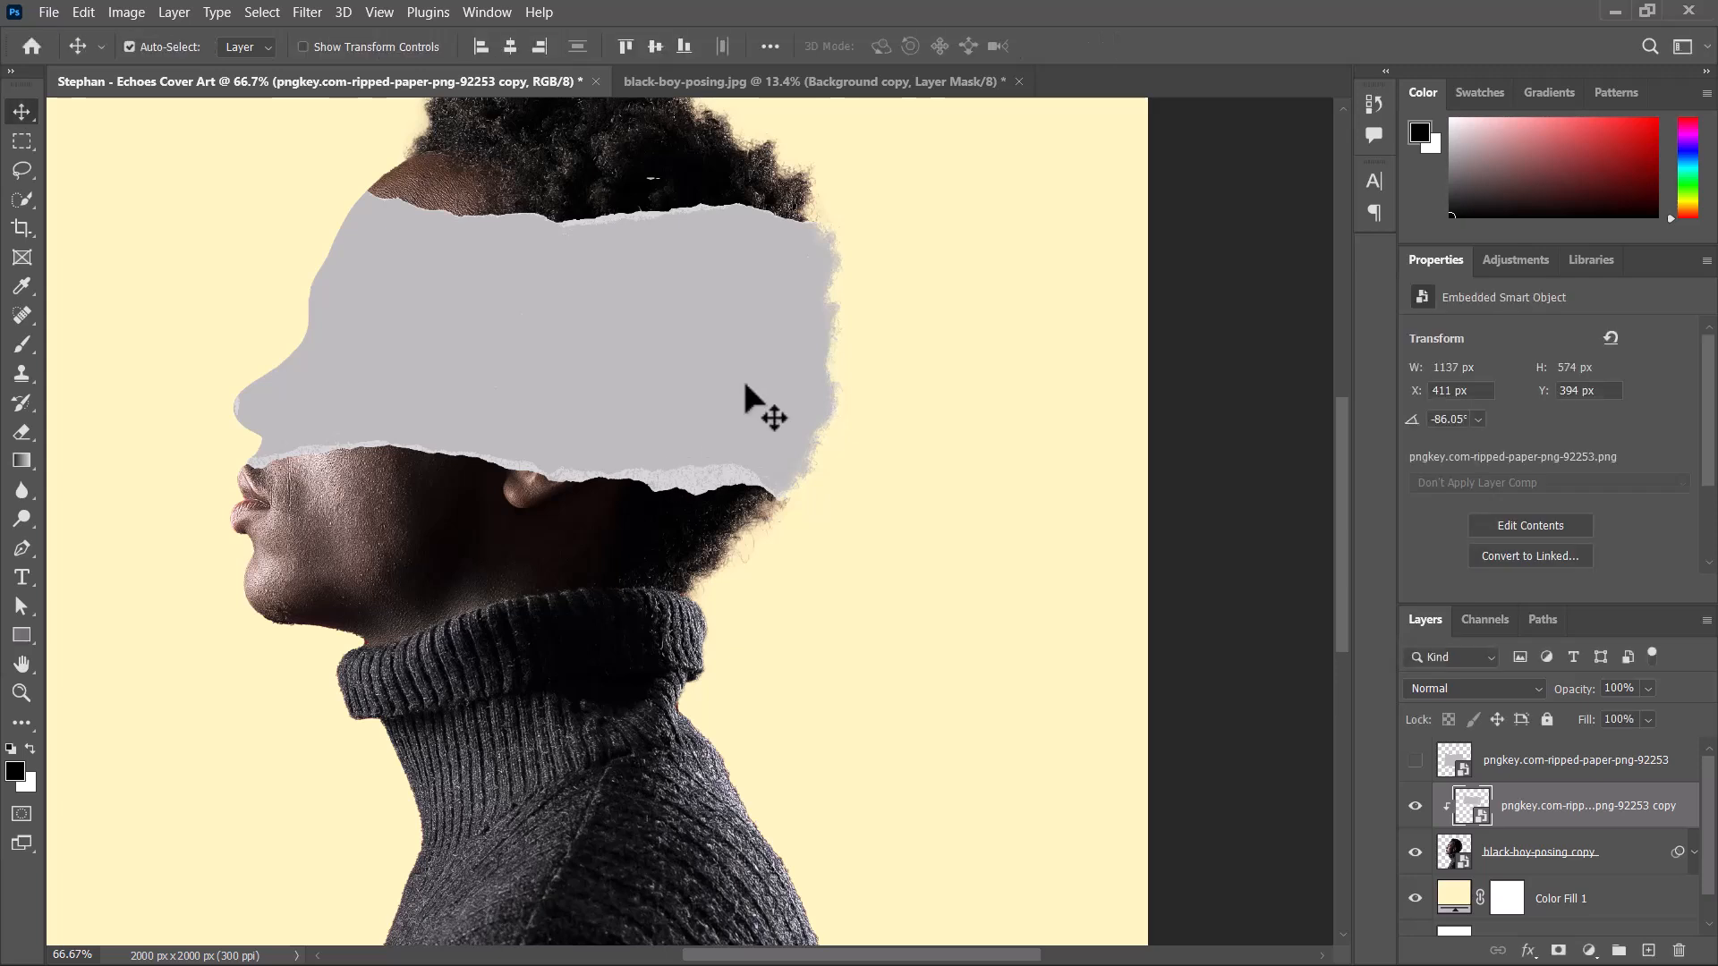
# Try several positions for the clipped paper over the upper face, ending at X 281 px, Y 402 px.
pyautogui.moveTo(743, 359); pyautogui.dragTo(686, 372)
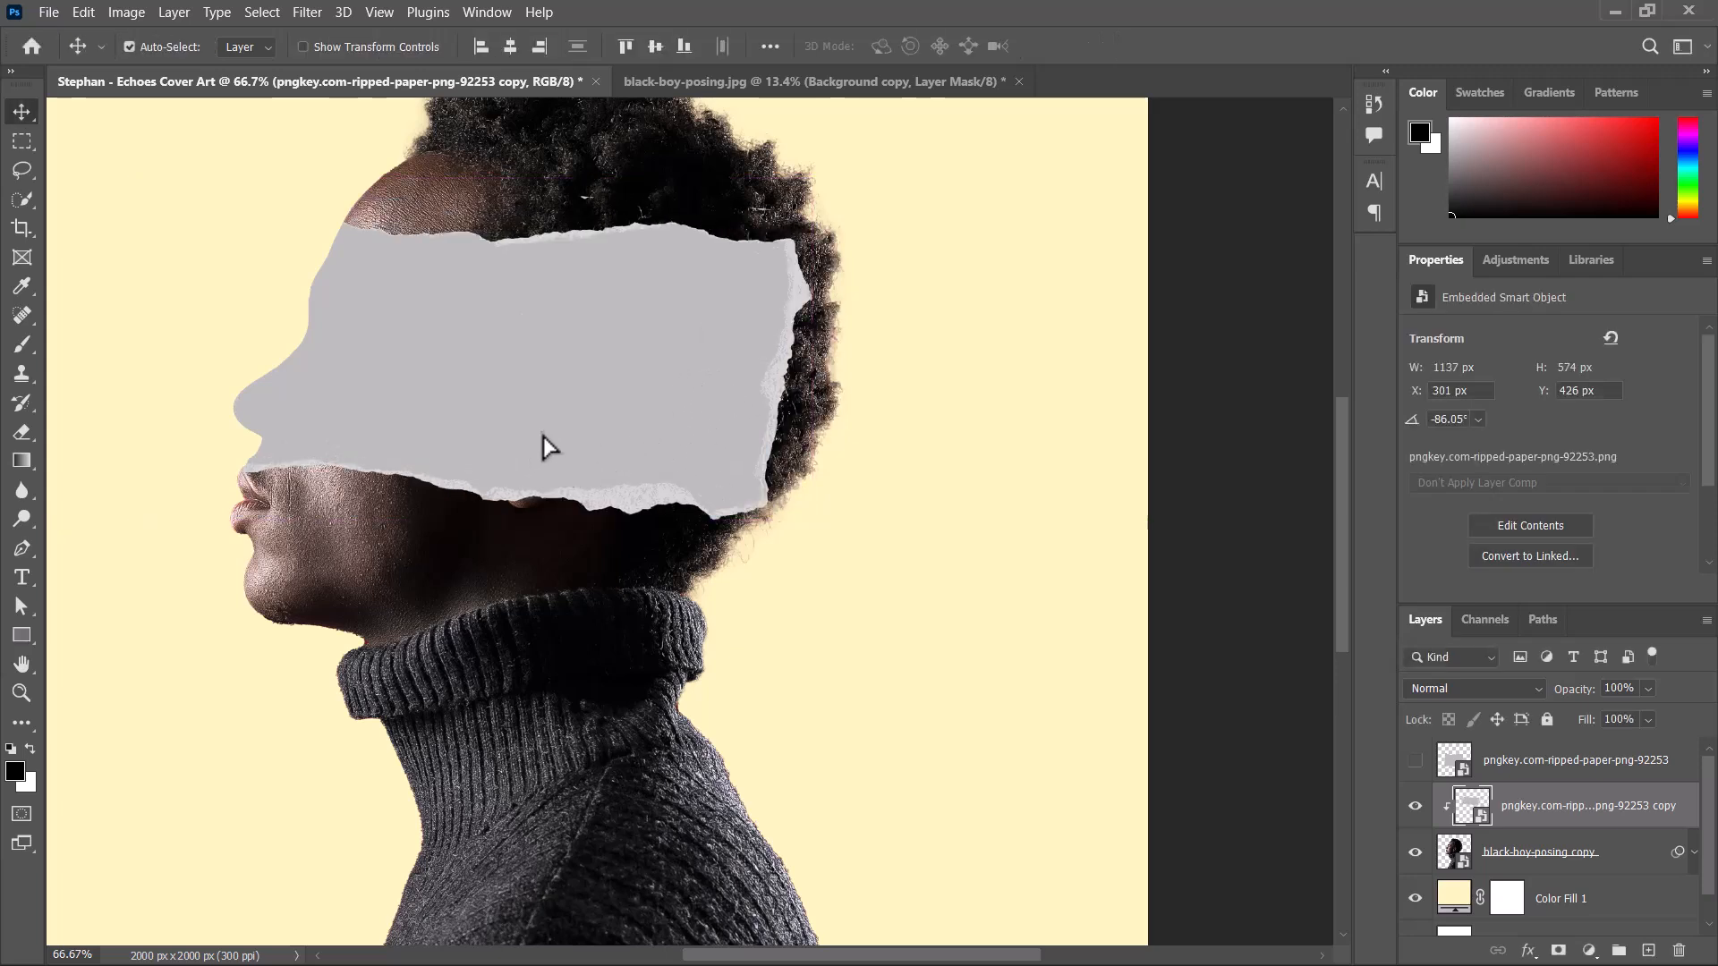
pyautogui.moveTo(517, 444); pyautogui.dragTo(542, 433)
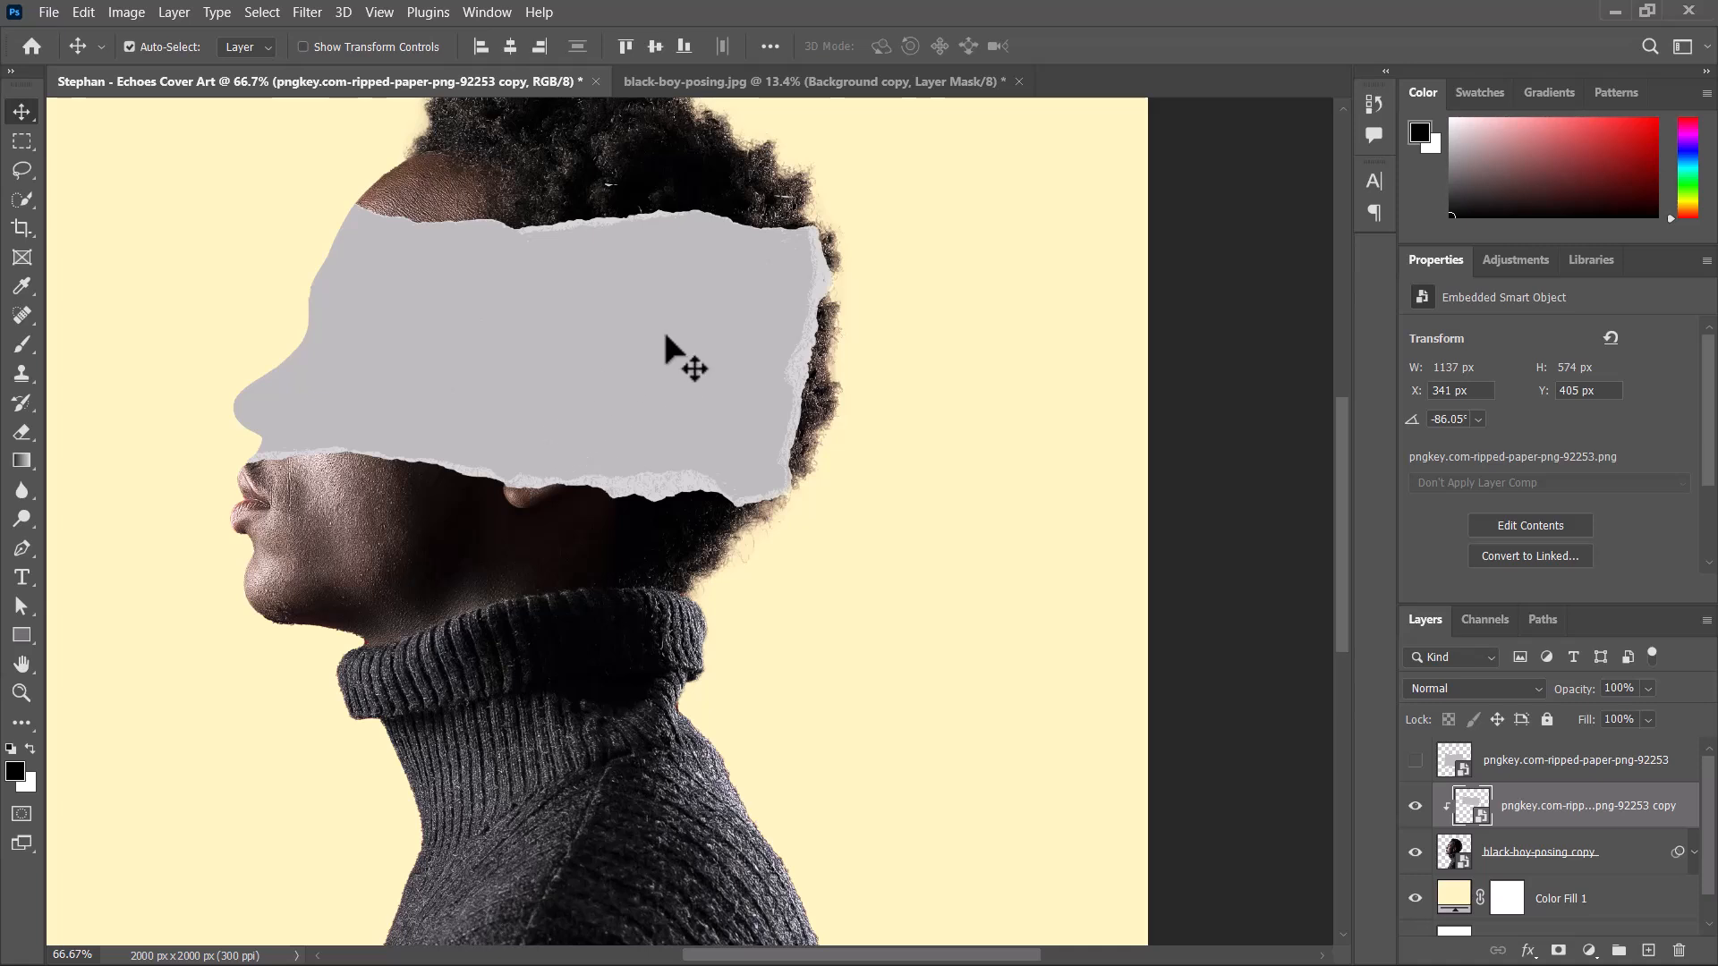
pyautogui.moveTo(623, 367); pyautogui.dragTo(643, 367)
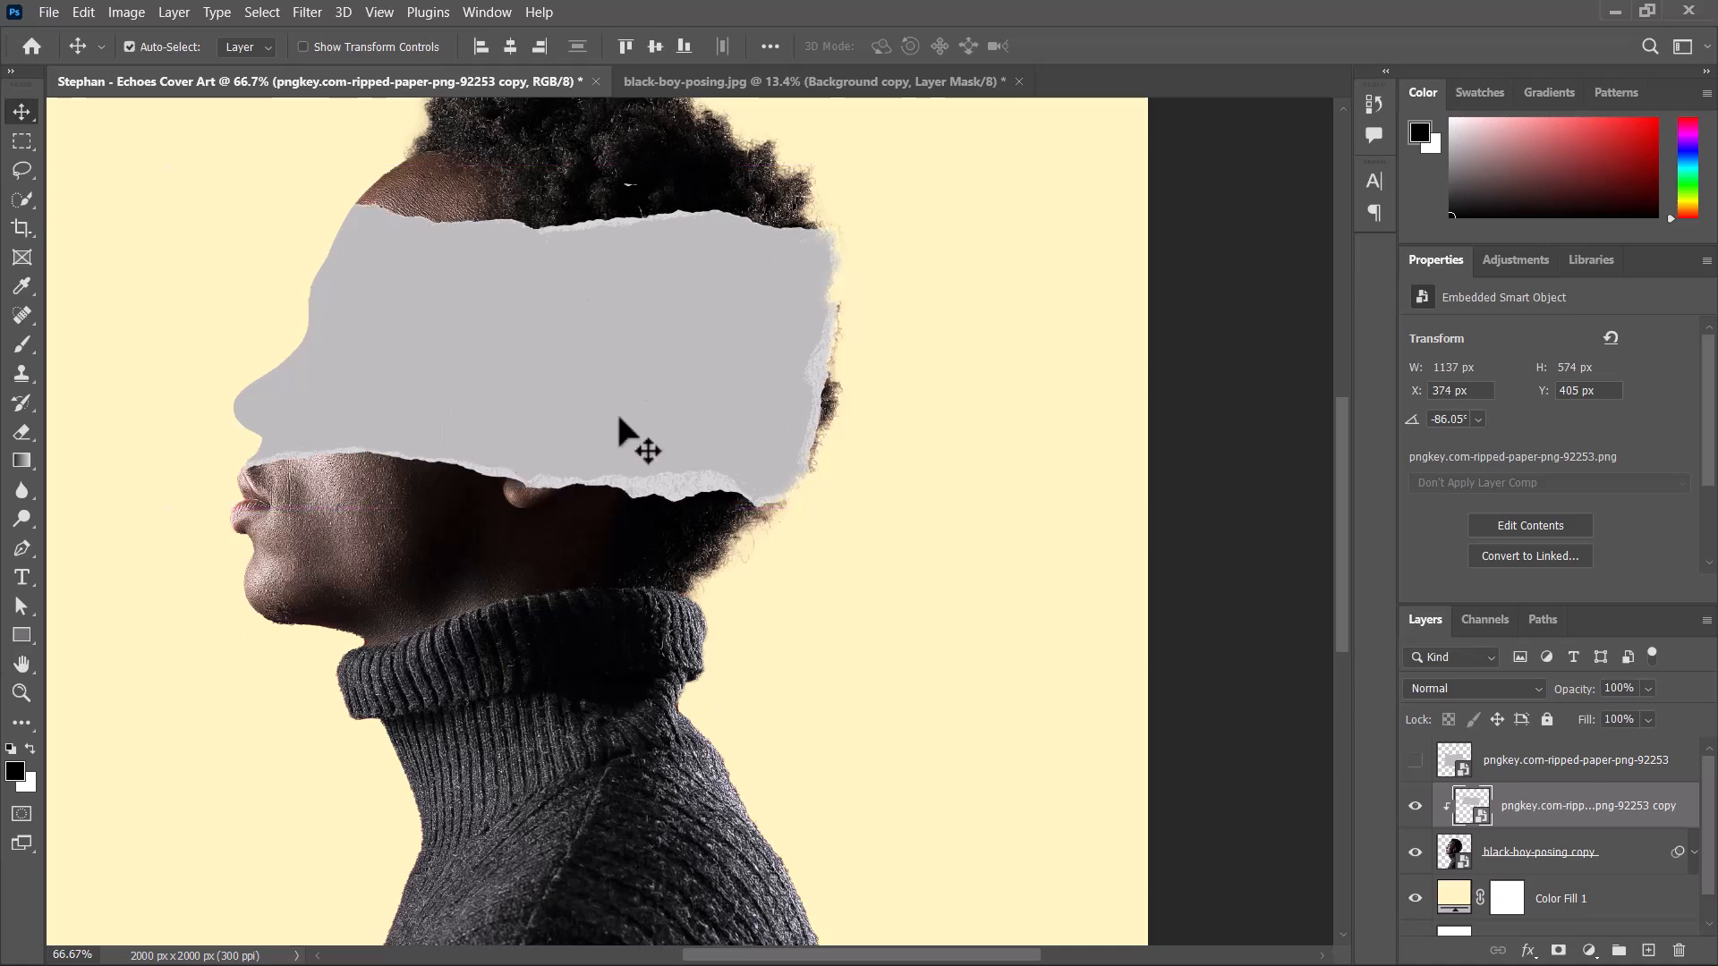
pyautogui.moveTo(614, 420); pyautogui.dragTo(557, 419)
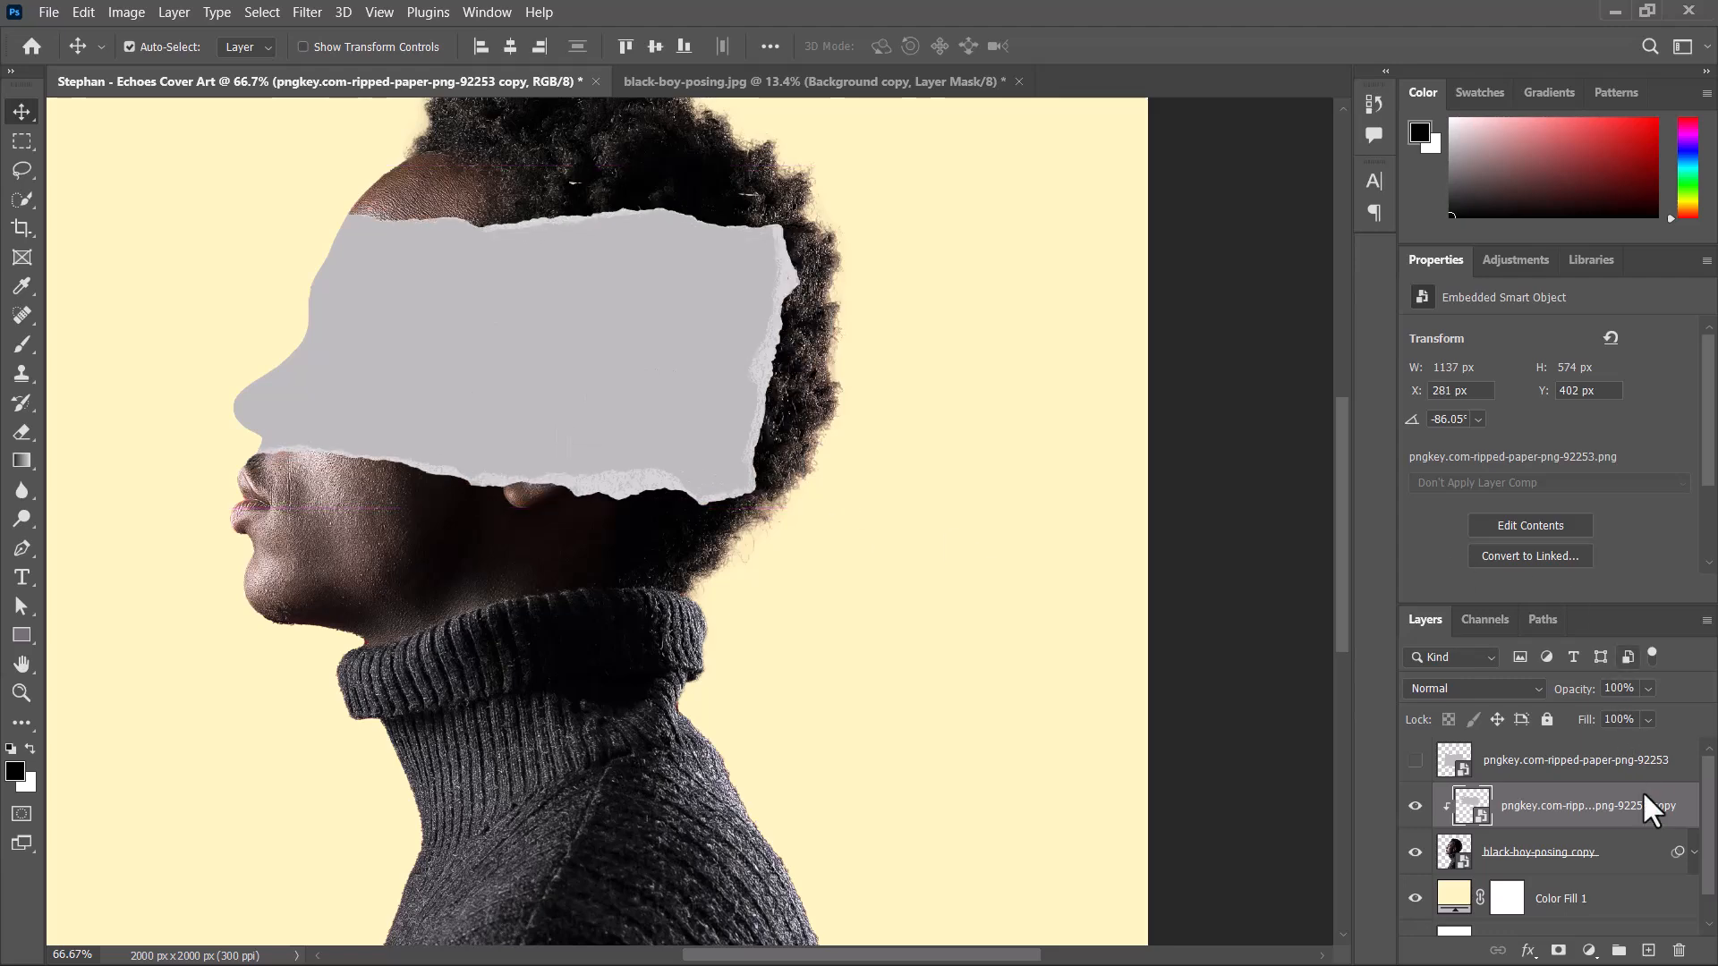
# Release the ripped-paper copy's clipping mask and move the paper to X 515 px, Y 426 px.
pyautogui.rightClick(1584, 832)
pyautogui.click(1344, 552)
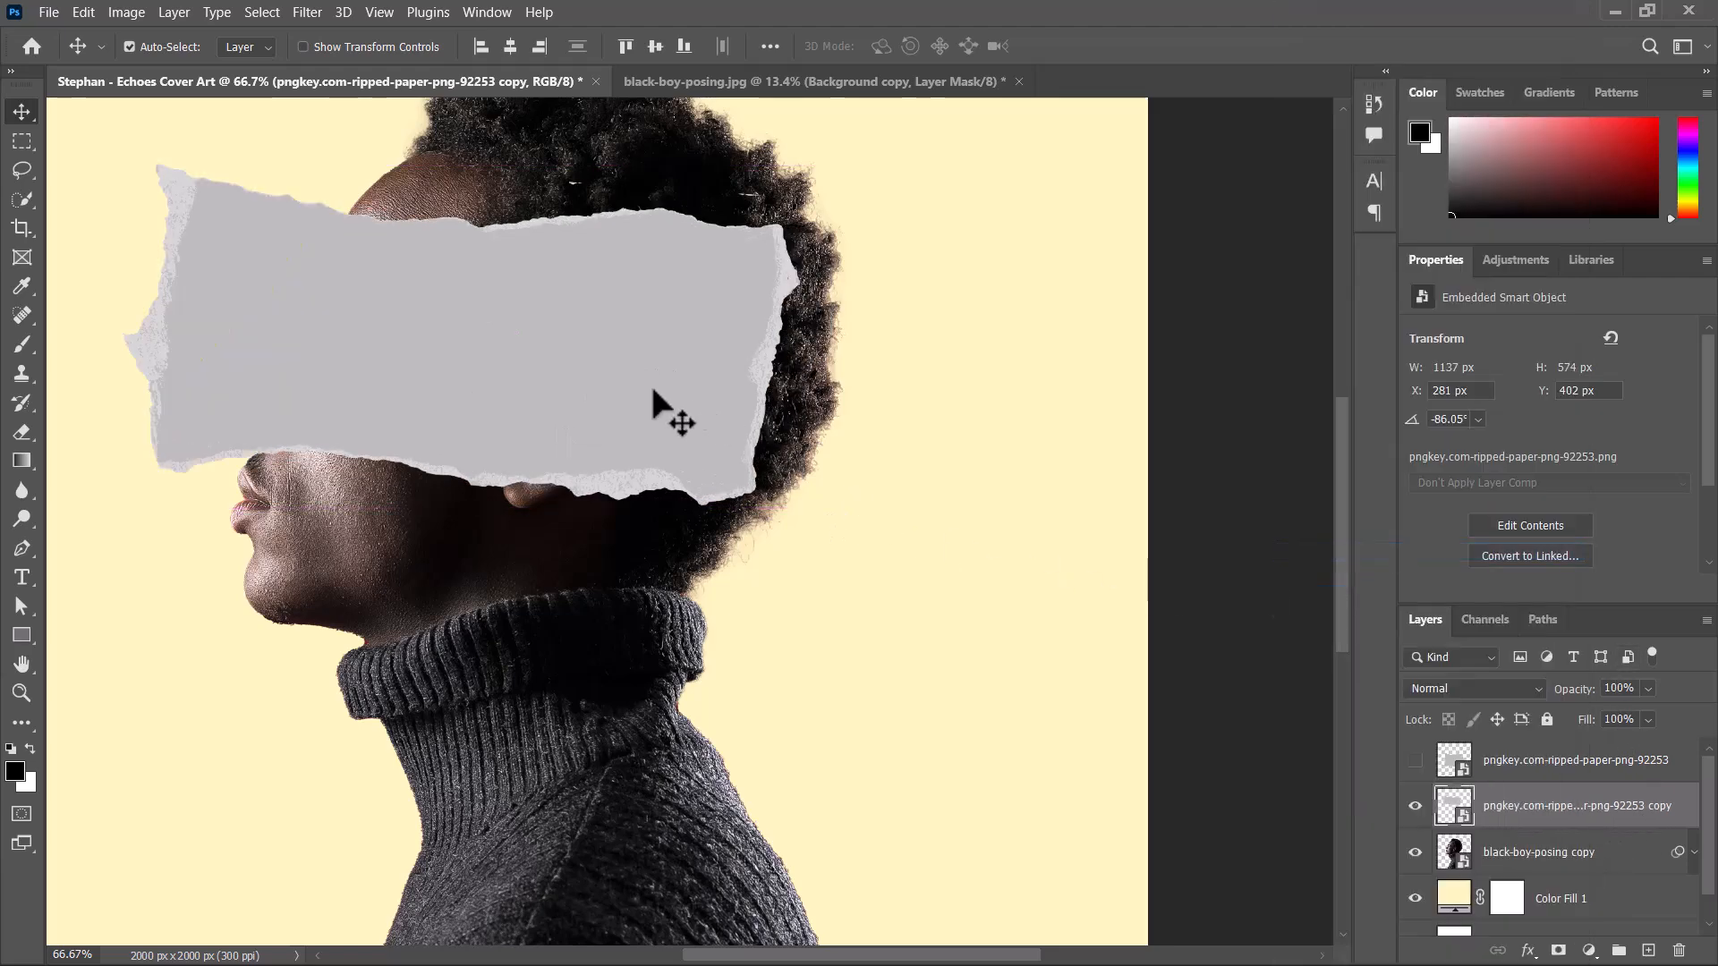
pyautogui.moveTo(481, 434); pyautogui.dragTo(606, 436)
pyautogui.moveTo(605, 426); pyautogui.dragTo(608, 428)
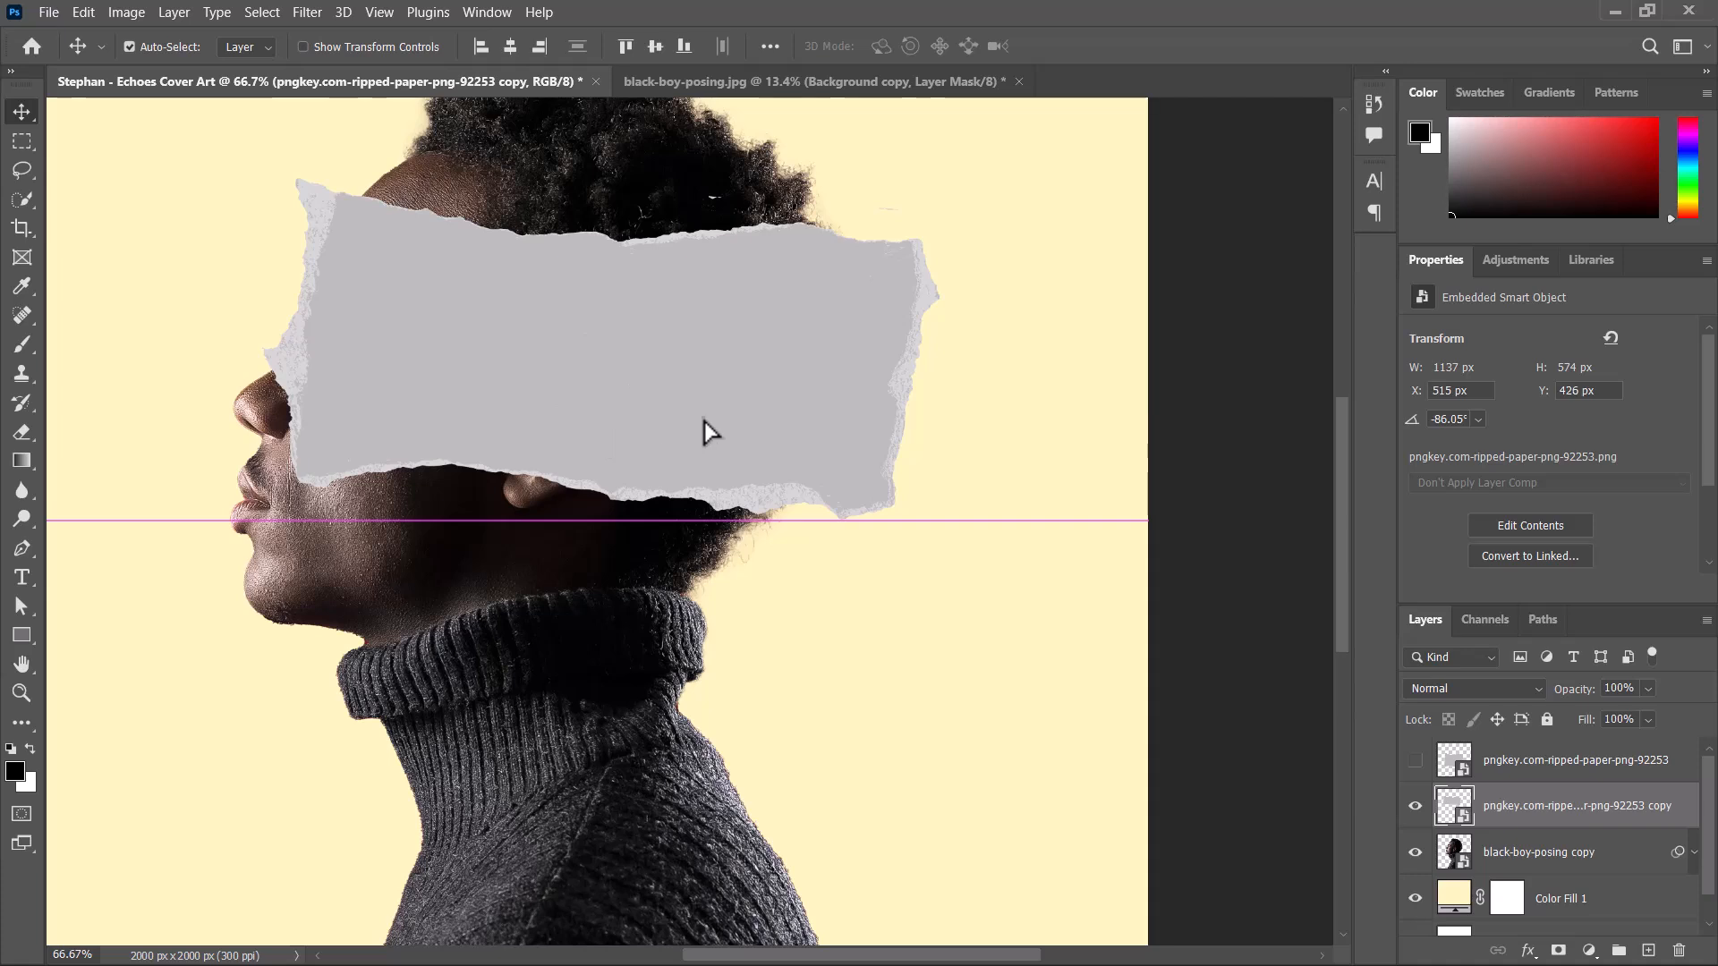
# Flip the ripped paper horizontally and shift it back over the face, centred at about X 959 px, Y 696 px.
pyautogui.hotkey('ctrl', 't')
pyautogui.rightClick(731, 405)
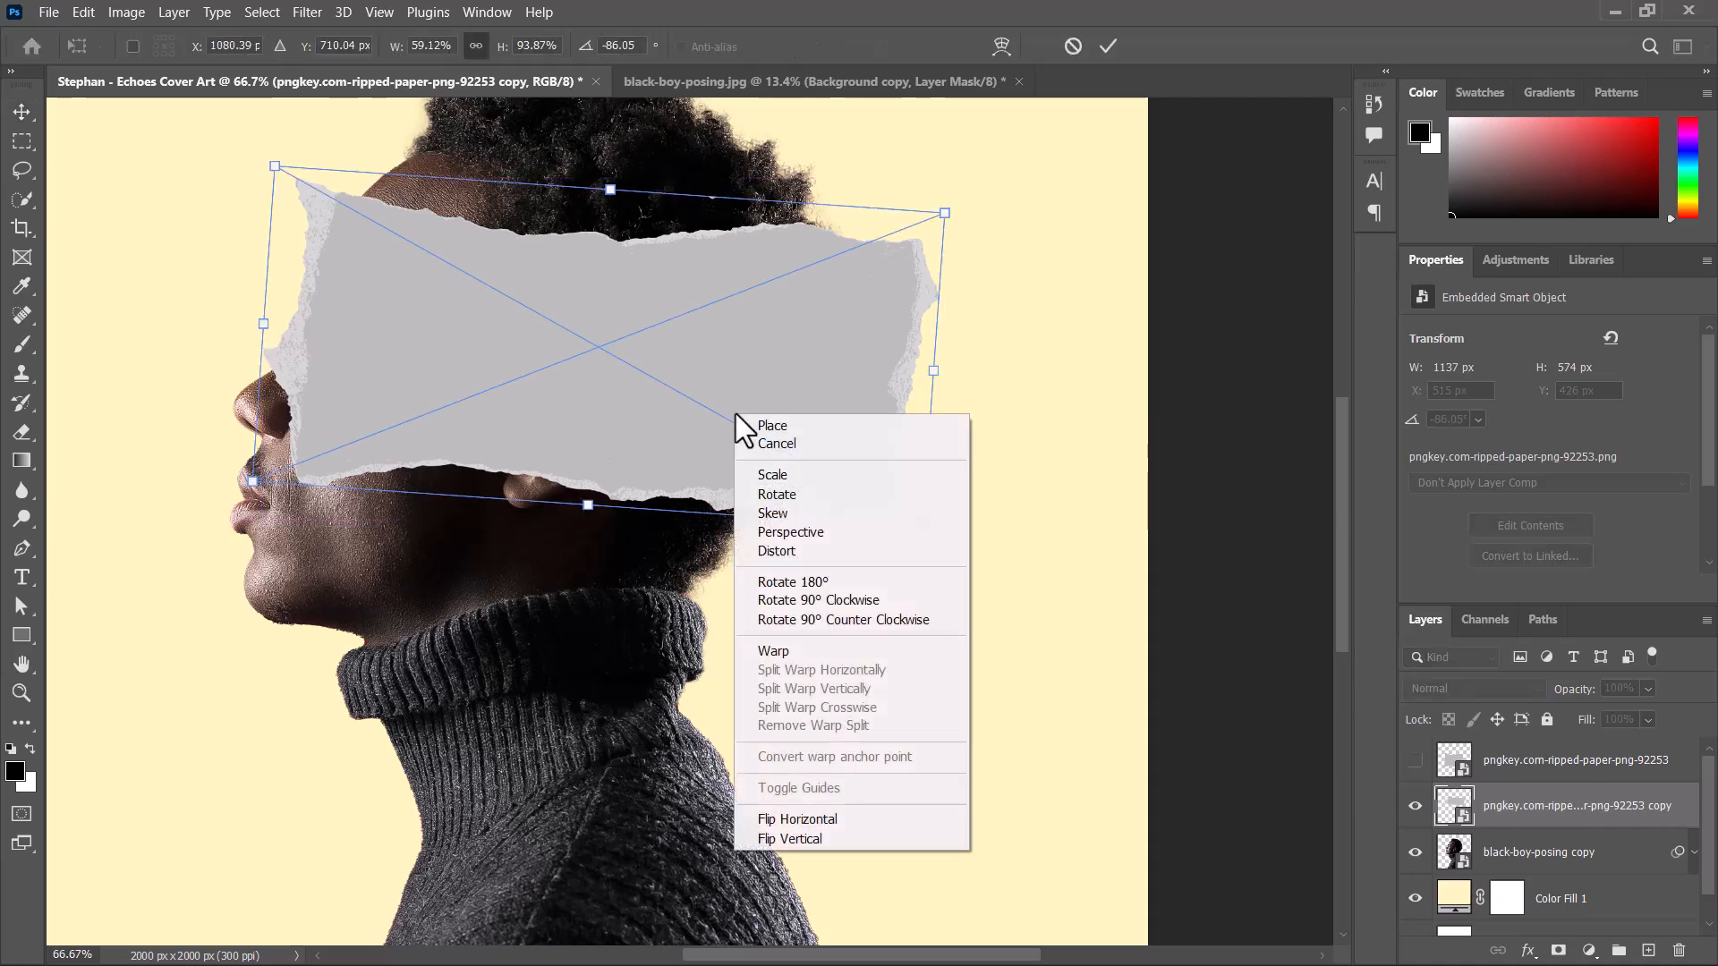
pyautogui.click(829, 820)
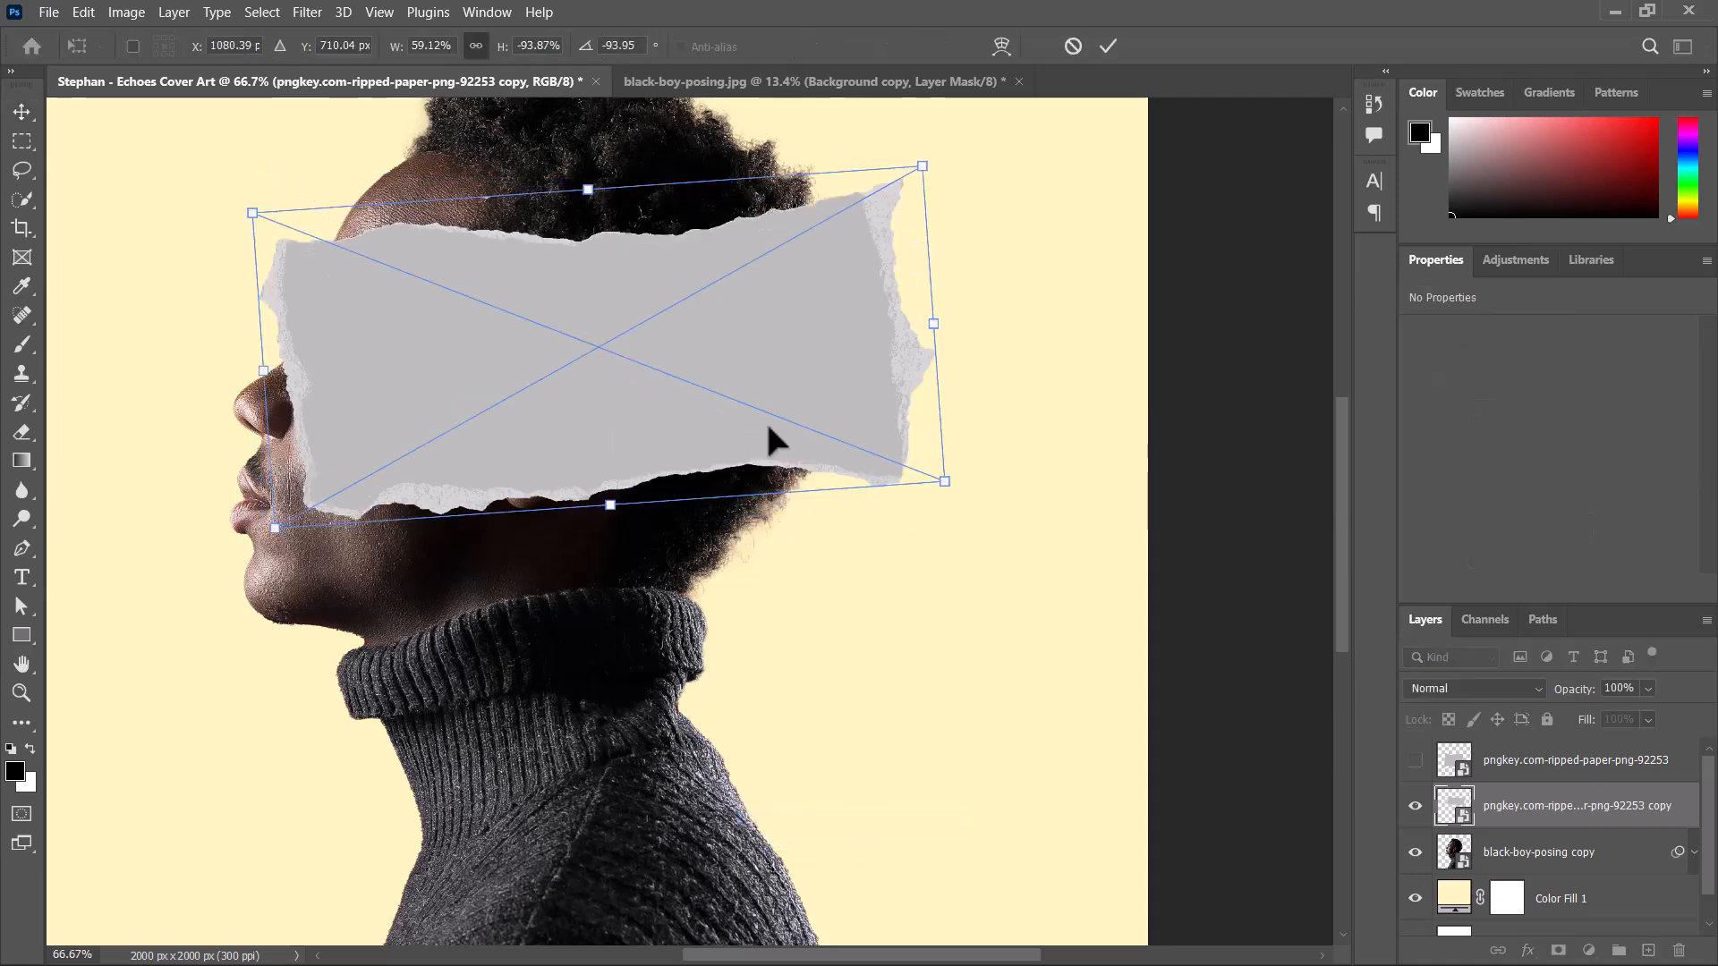
pyautogui.moveTo(740, 391); pyautogui.dragTo(668, 380)
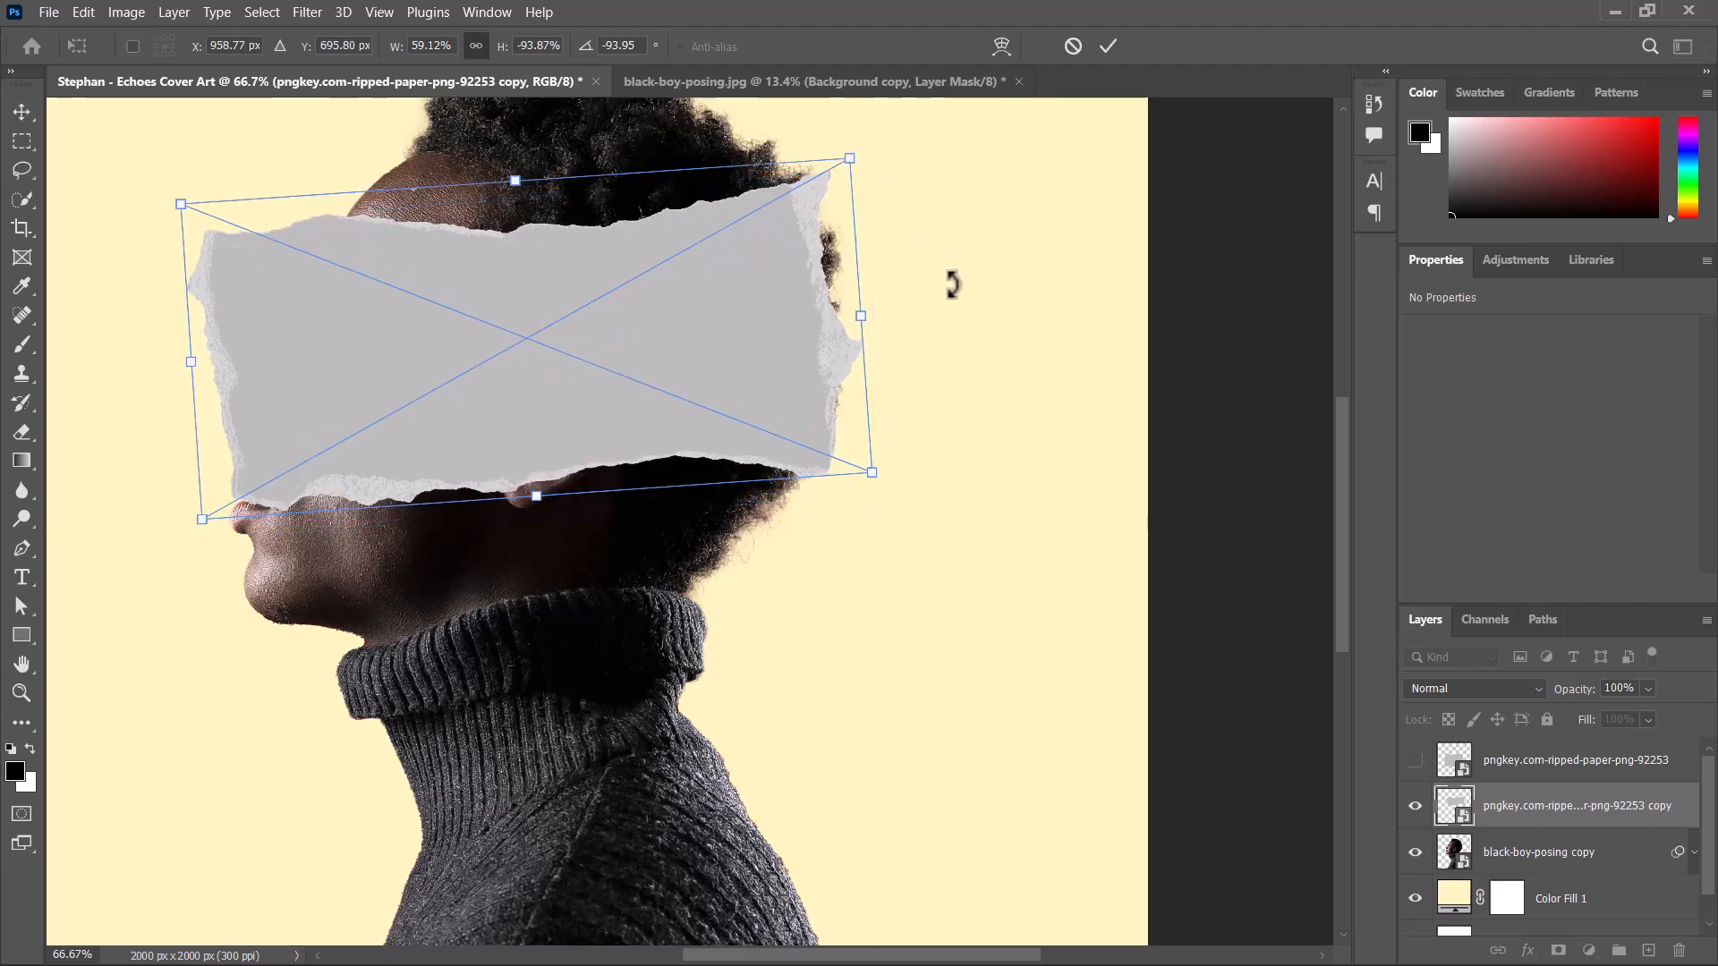
# Shorten the flipped paper strip to a -70.44% height scale and rotate it to -83.90°.
pyautogui.moveTo(951, 281); pyautogui.dragTo(950, 385)
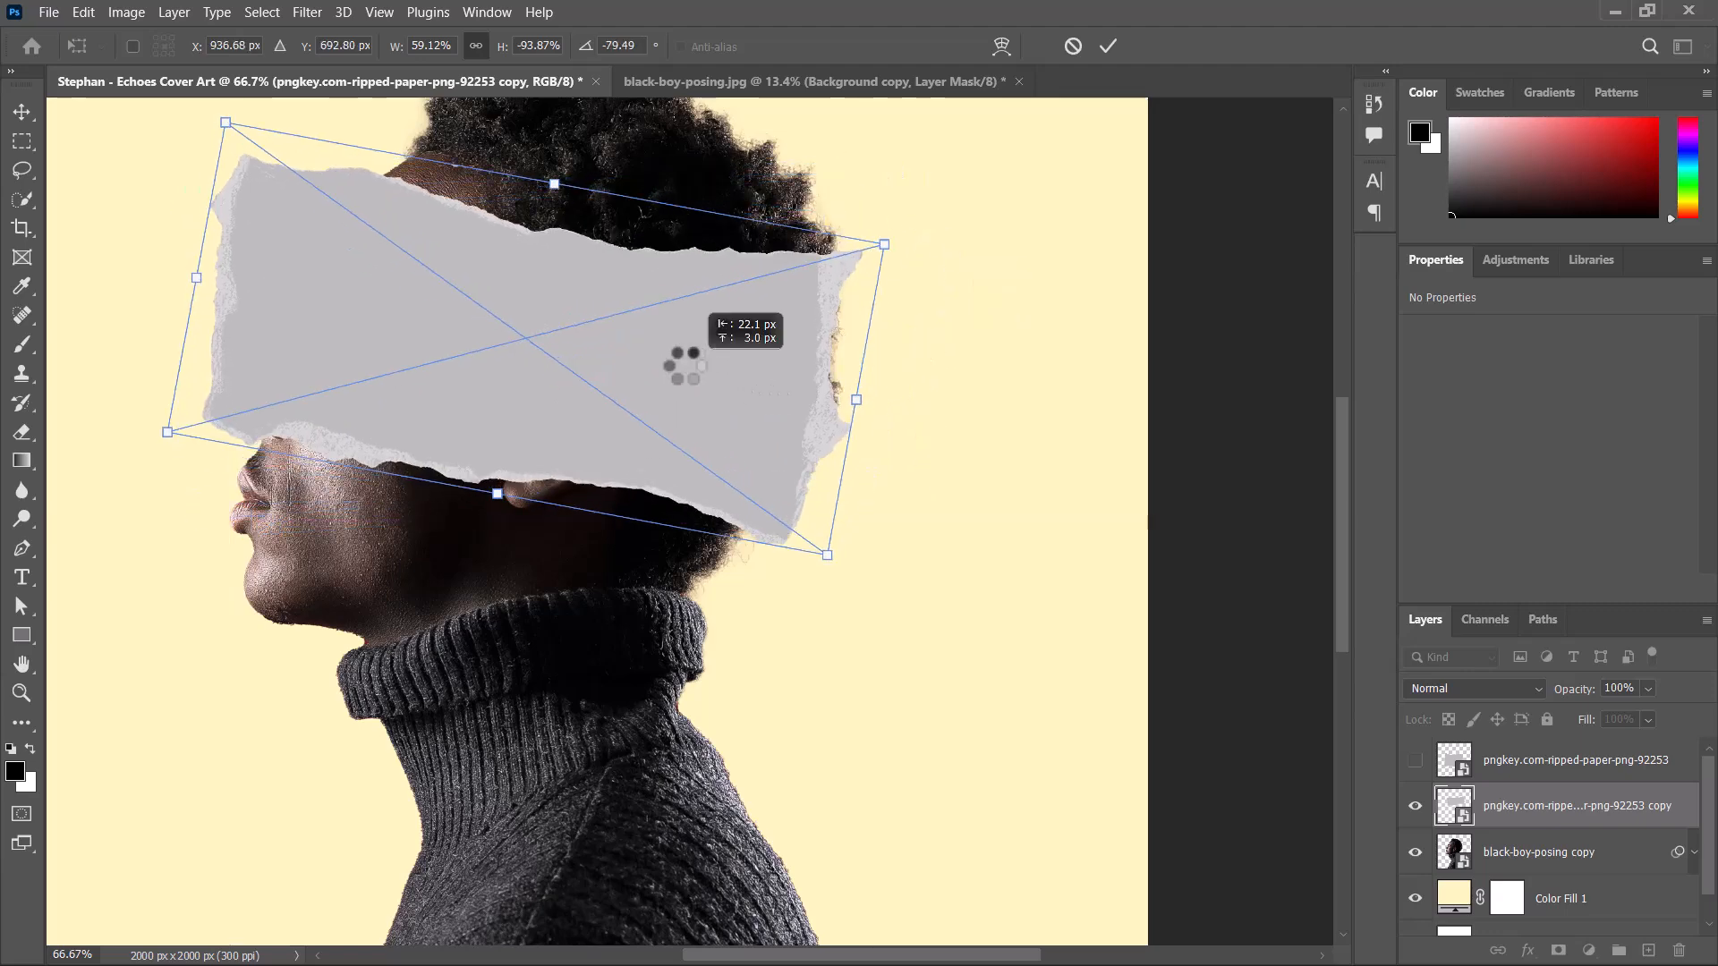
pyautogui.moveTo(685, 365)
pyautogui.mouseDown()
pyautogui.moveTo(535, 336)
pyautogui.moveTo(666, 363)
pyautogui.mouseUp()
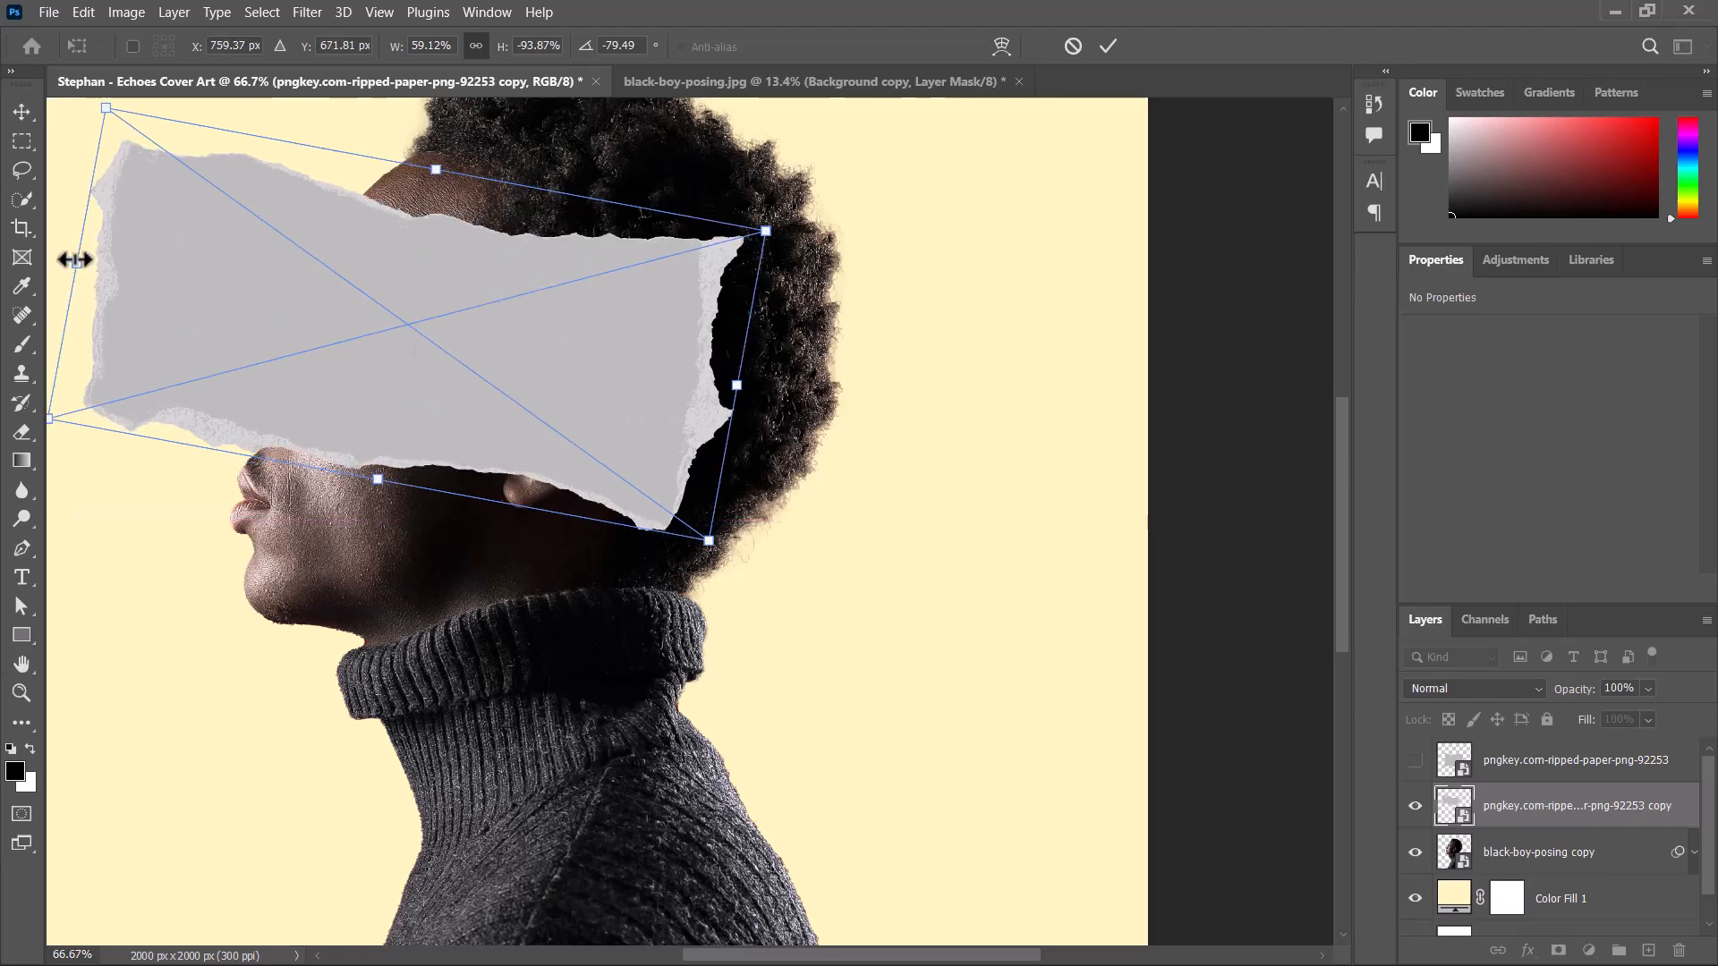
pyautogui.moveTo(119, 262); pyautogui.dragTo(241, 287)
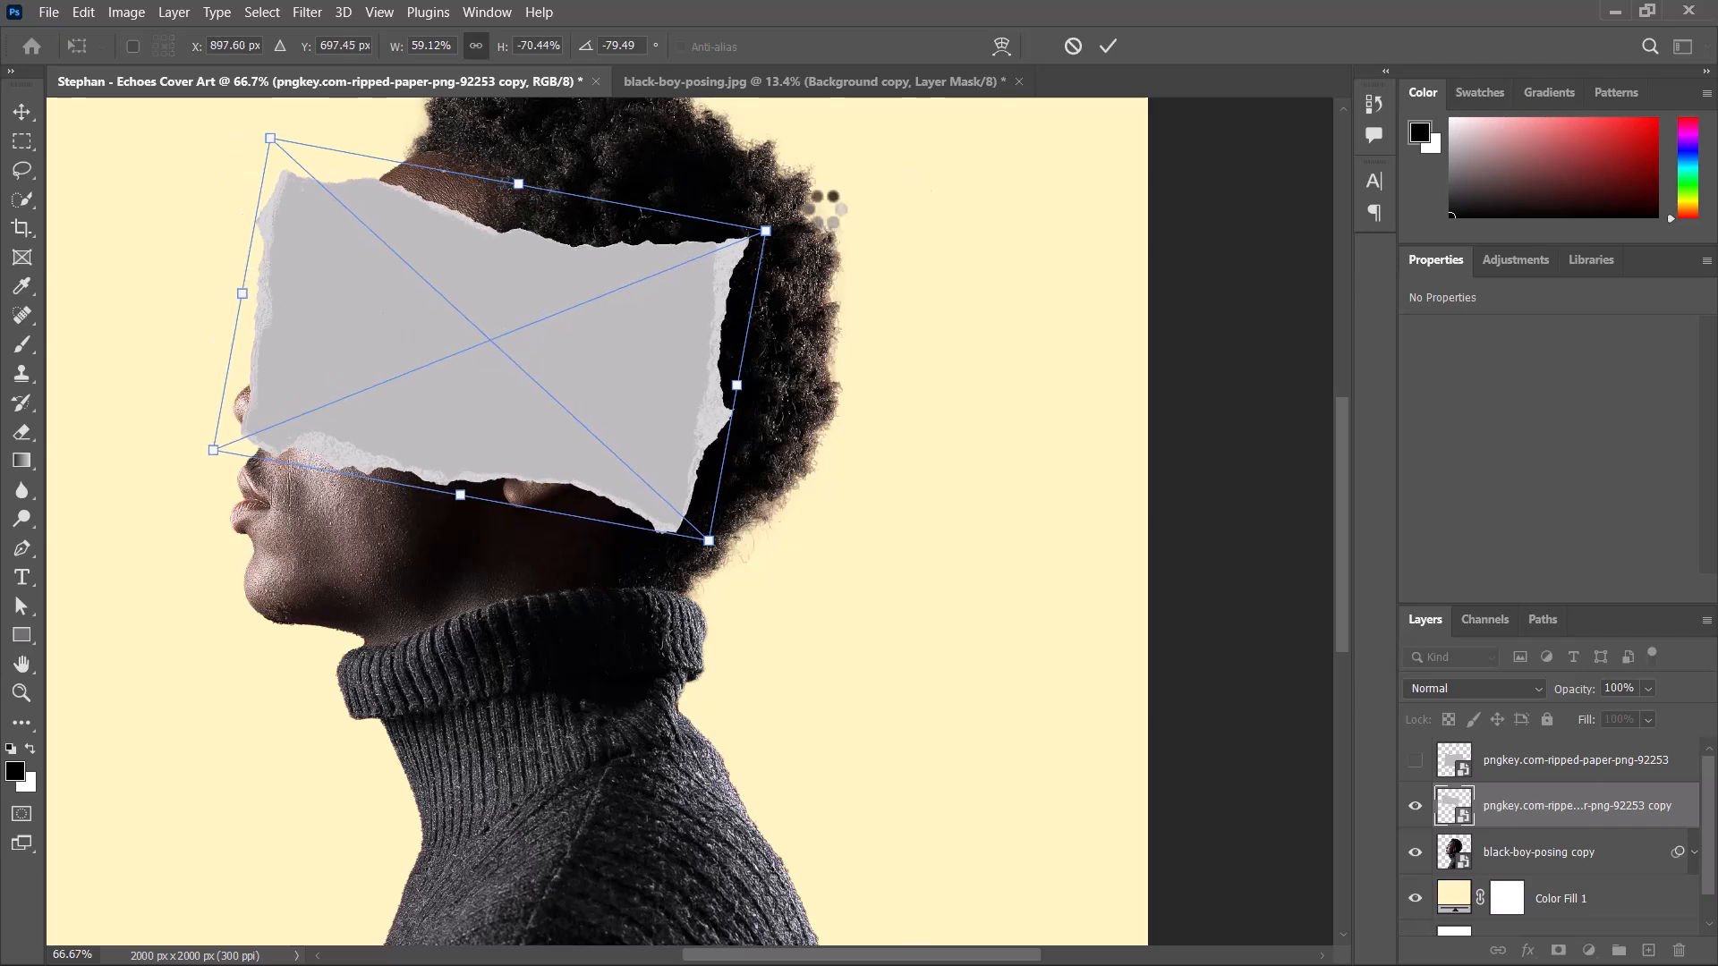
pyautogui.moveTo(827, 207); pyautogui.dragTo(819, 188)
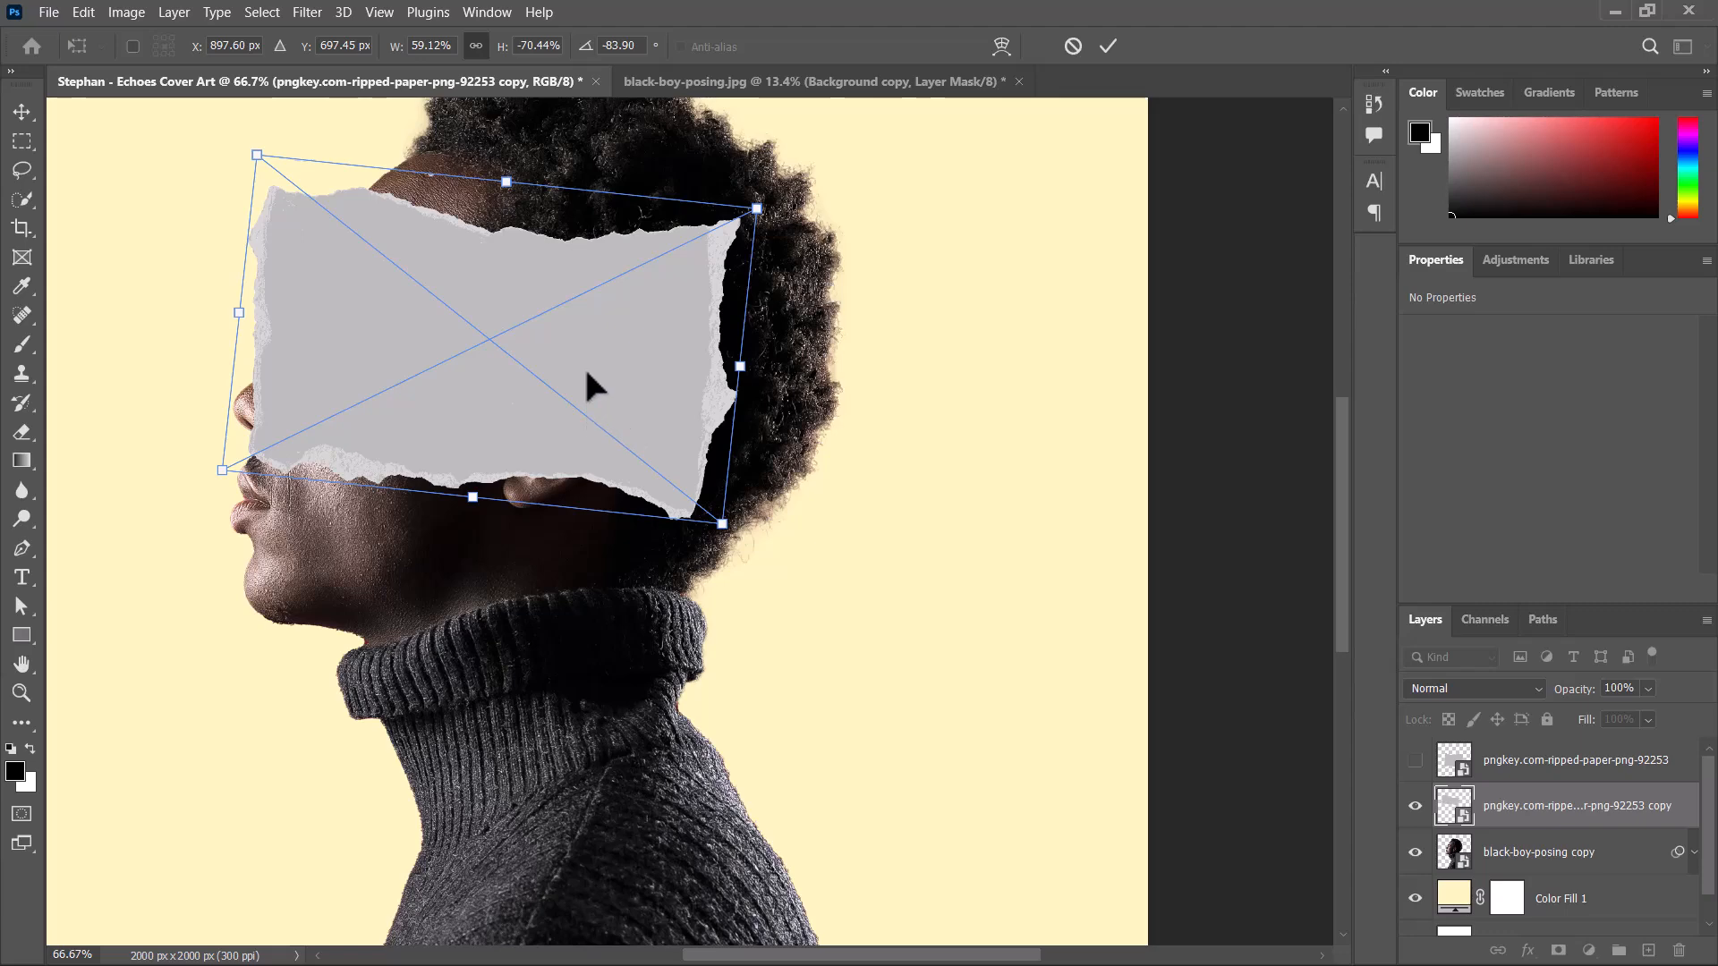
# Move the ripped paper up over the forehead and eyes to X 422 px, Y 295 px and apply the transform.
pyautogui.moveTo(586, 374); pyautogui.dragTo(610, 292)
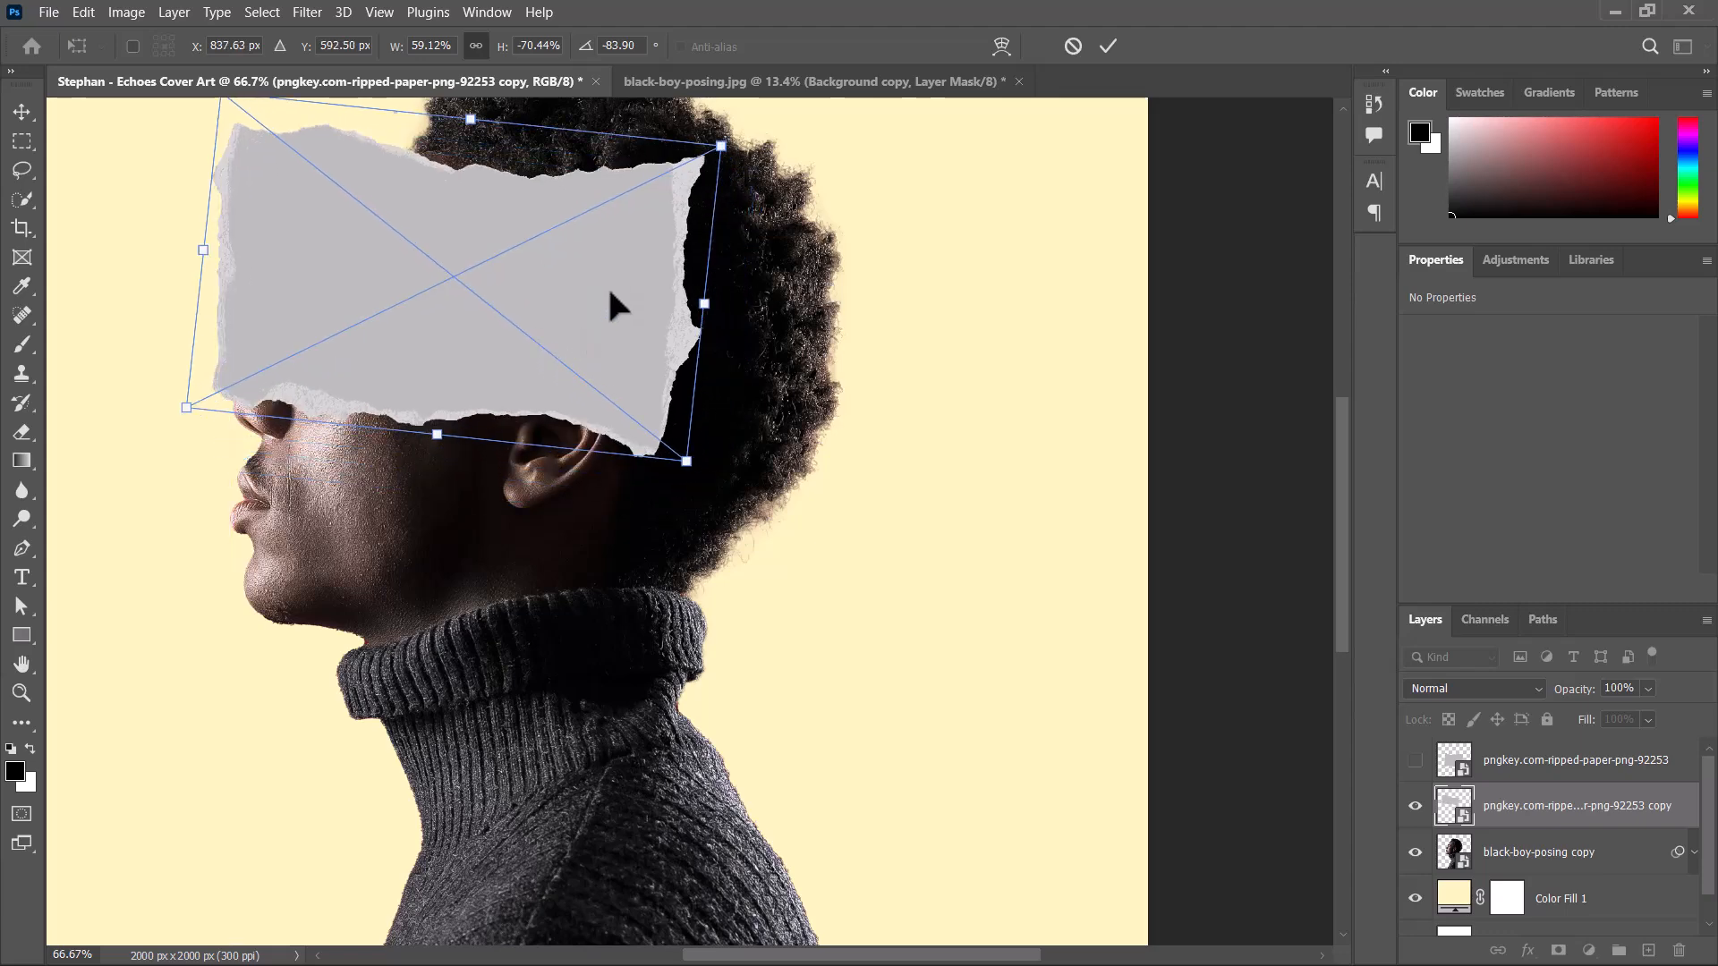
pyautogui.moveTo(457, 308); pyautogui.dragTo(441, 152)
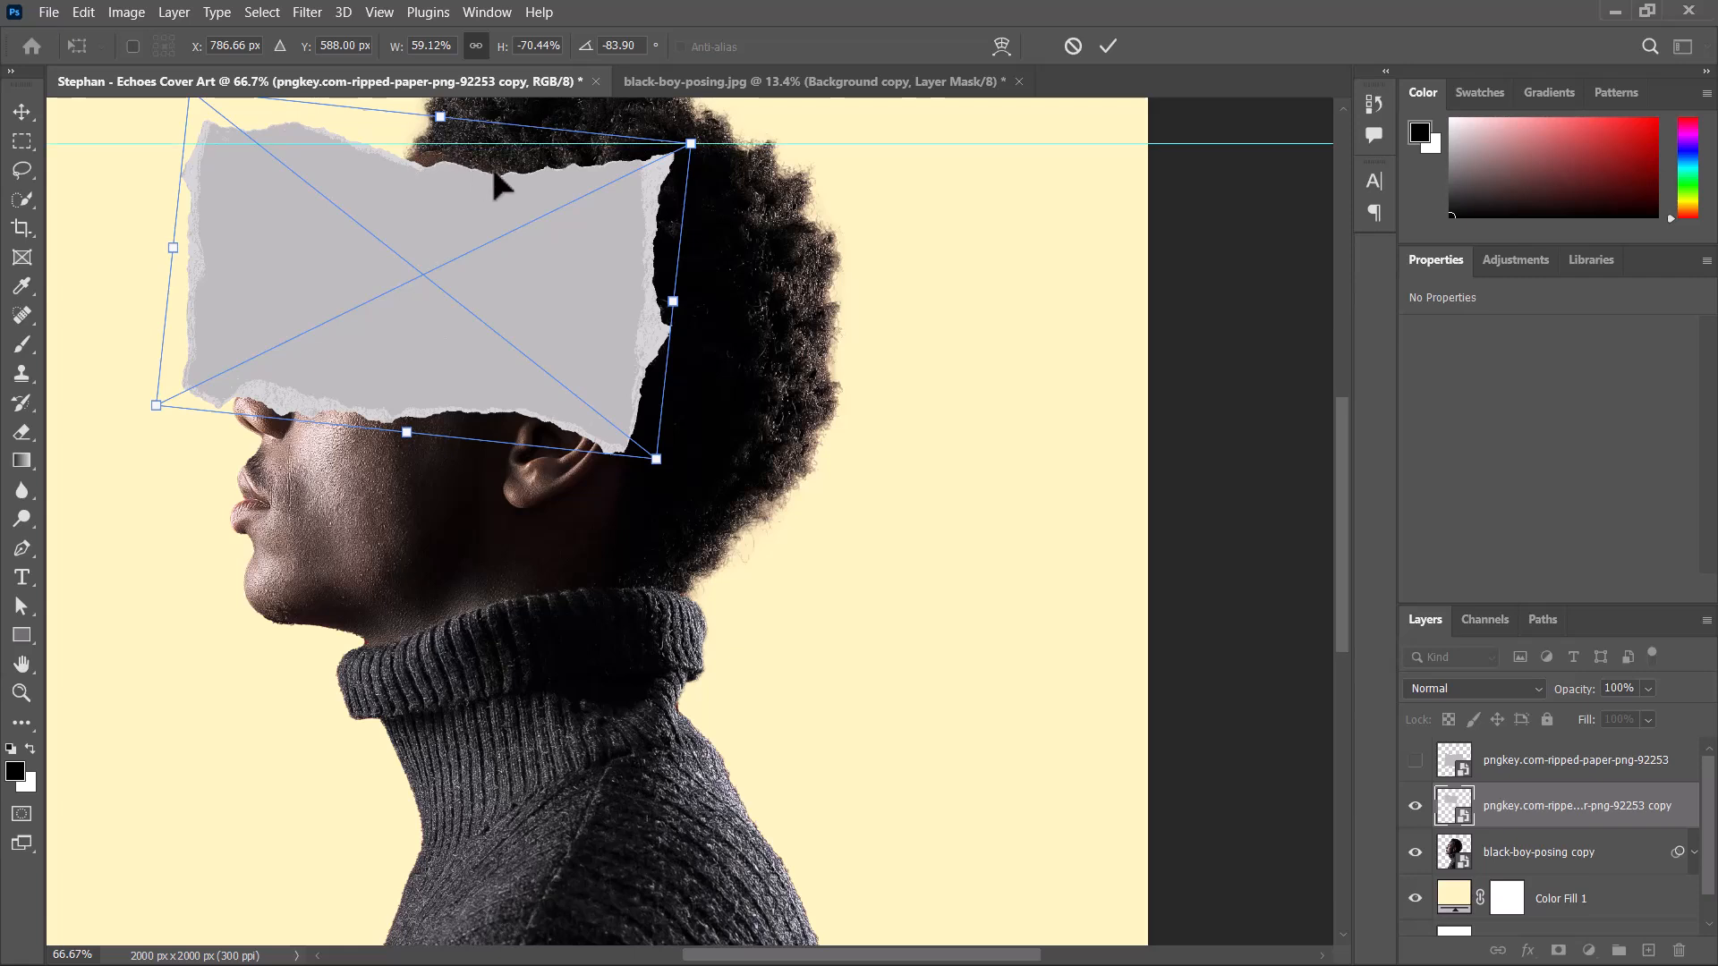
pyautogui.hotkey('ctrl', 'z')
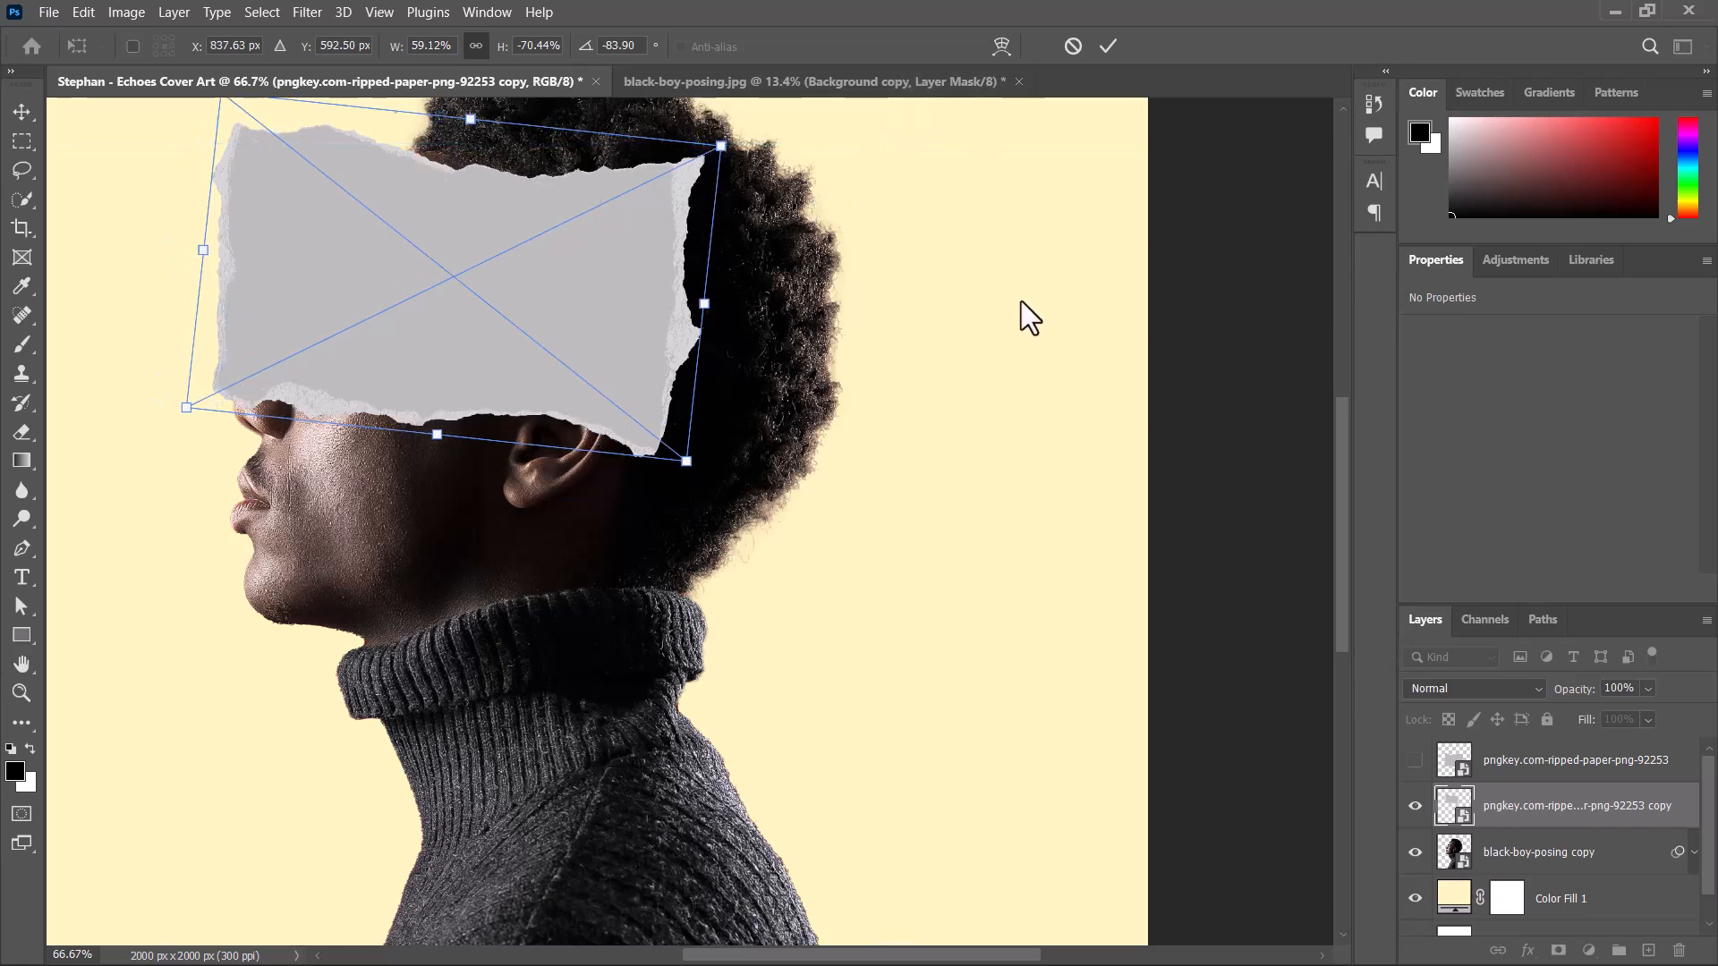
pyautogui.moveTo(851, 433); pyautogui.dragTo(850, 511)
pyautogui.moveTo(611, 537); pyautogui.dragTo(607, 541)
pyautogui.click(1108, 47)
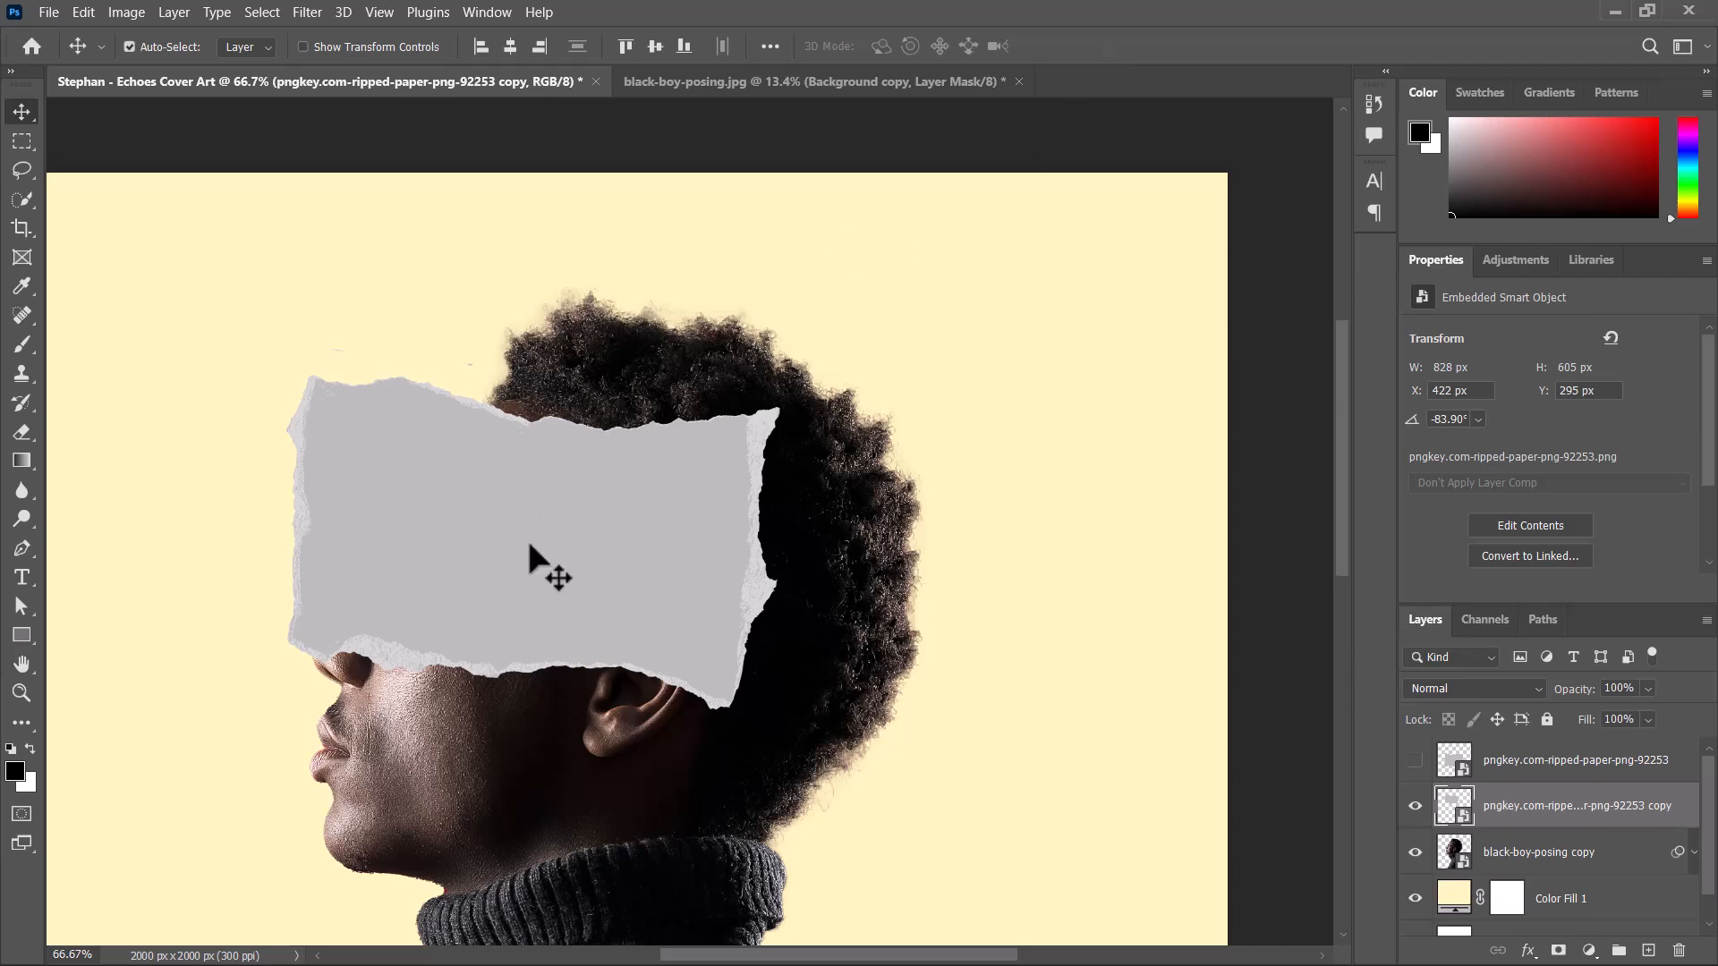
# Place the covid-19-global-economic-crisis image from the Cover art moodboards folder into the Echoes cover document.
pyautogui.click(27, 944)
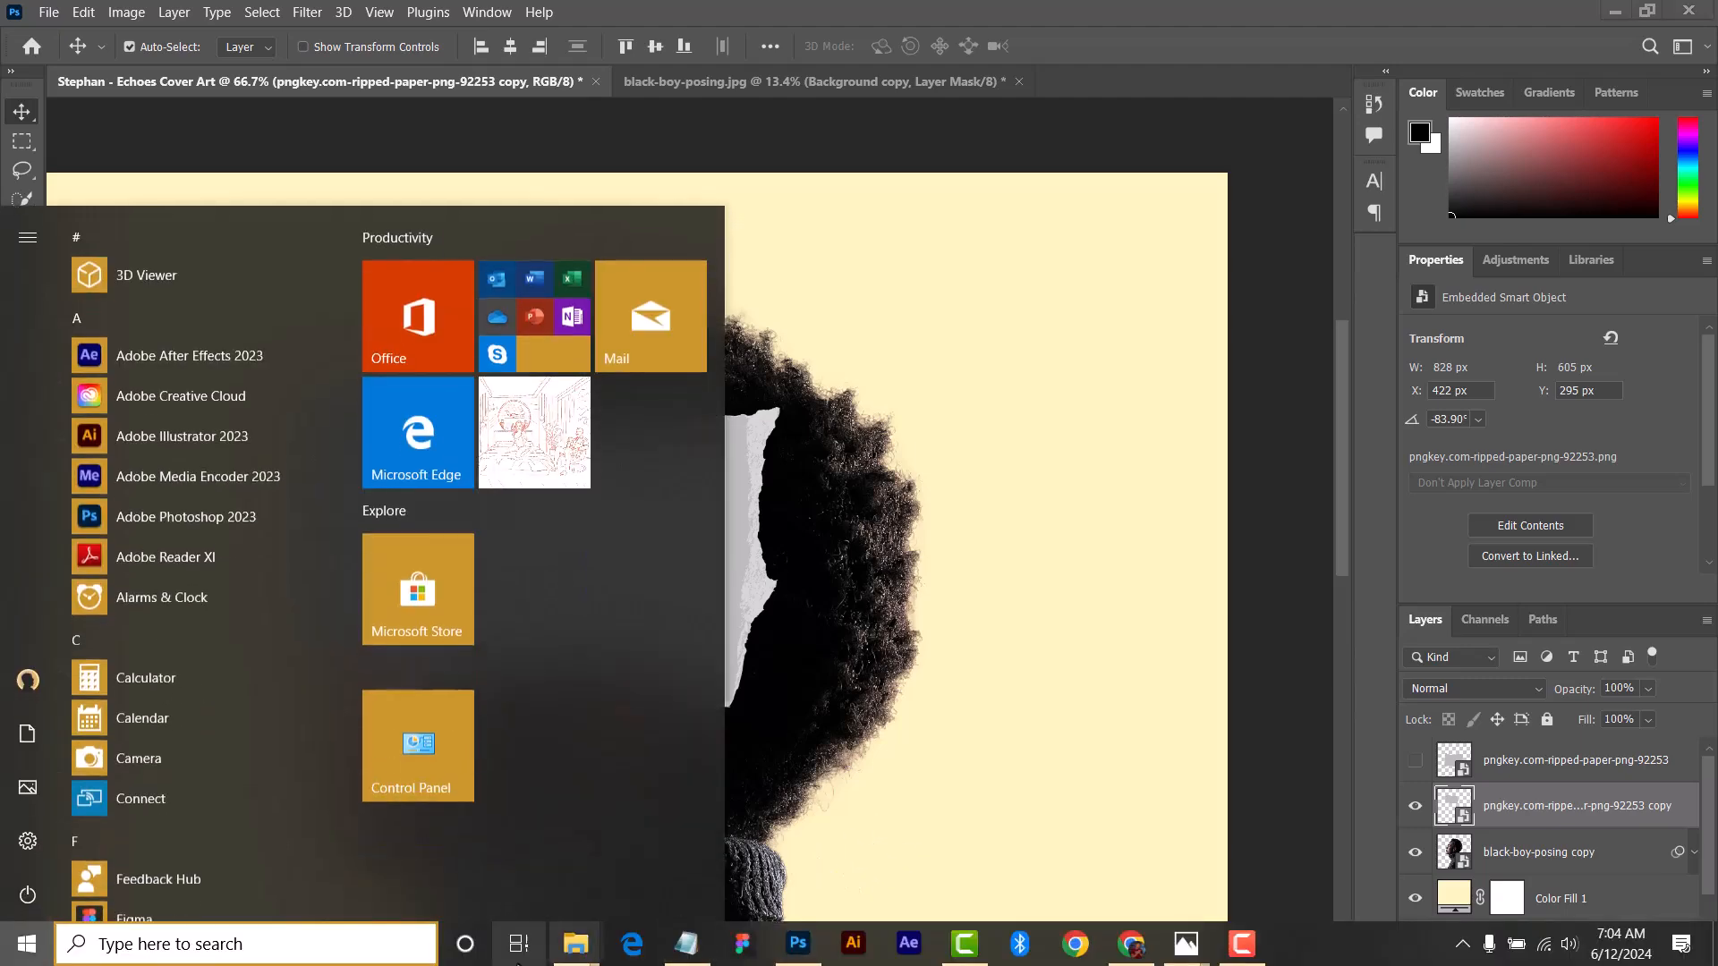
pyautogui.click(520, 944)
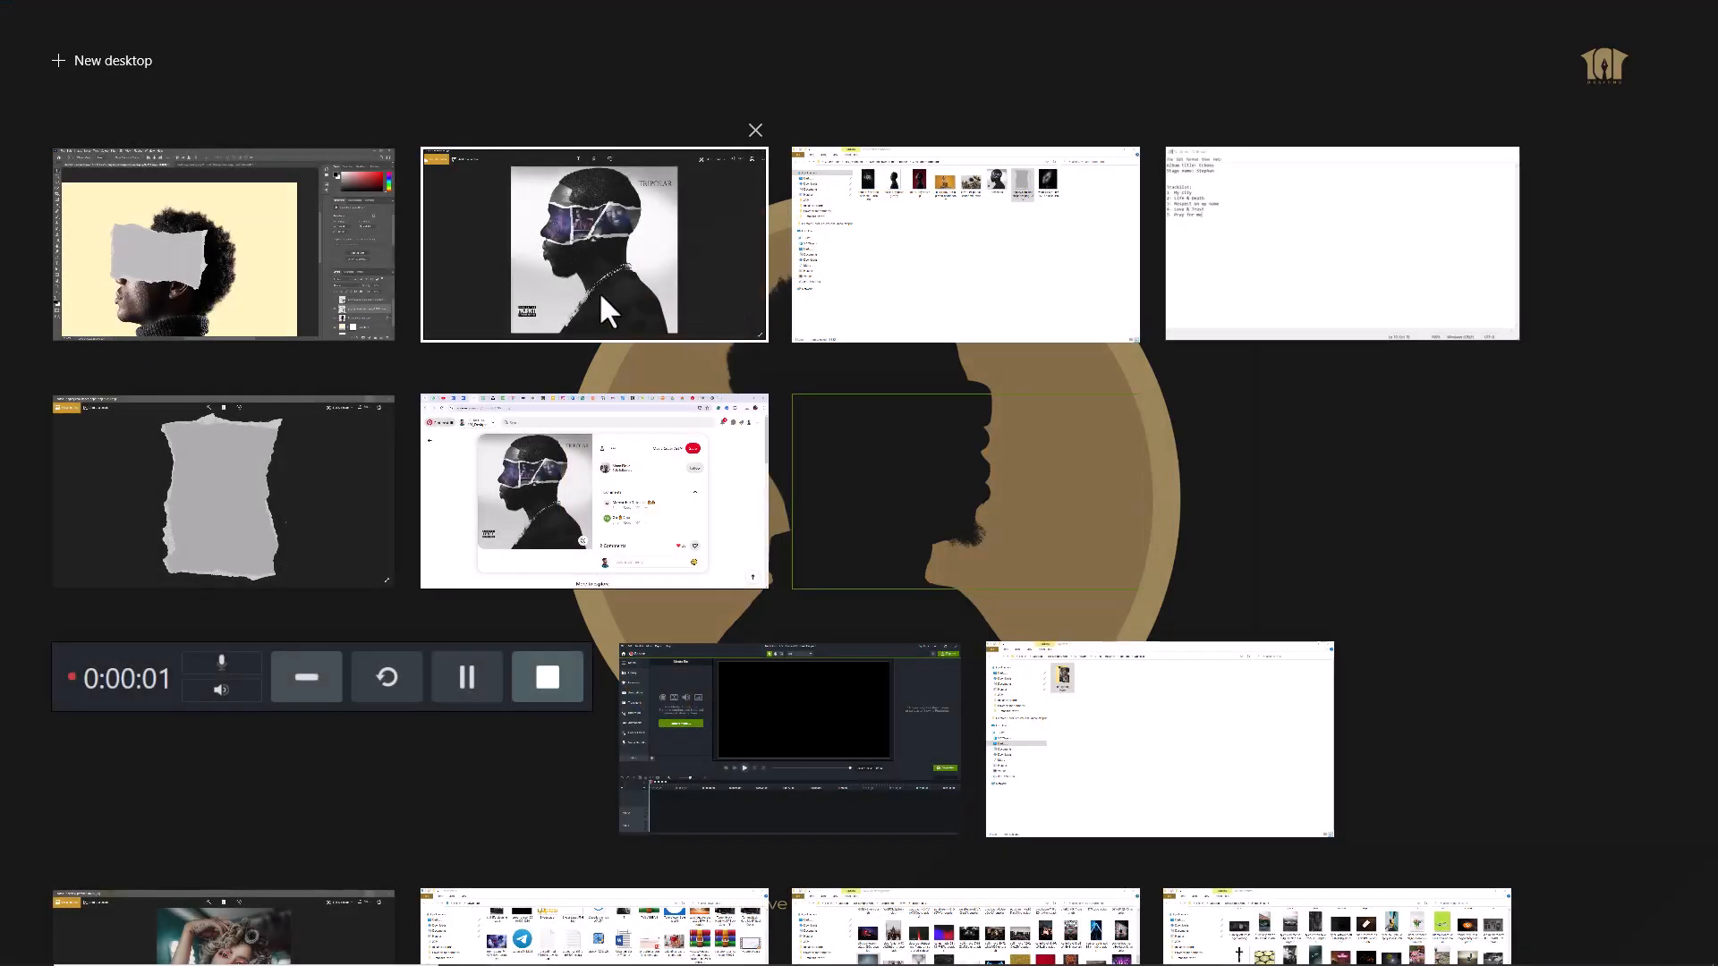
pyautogui.click(1015, 256)
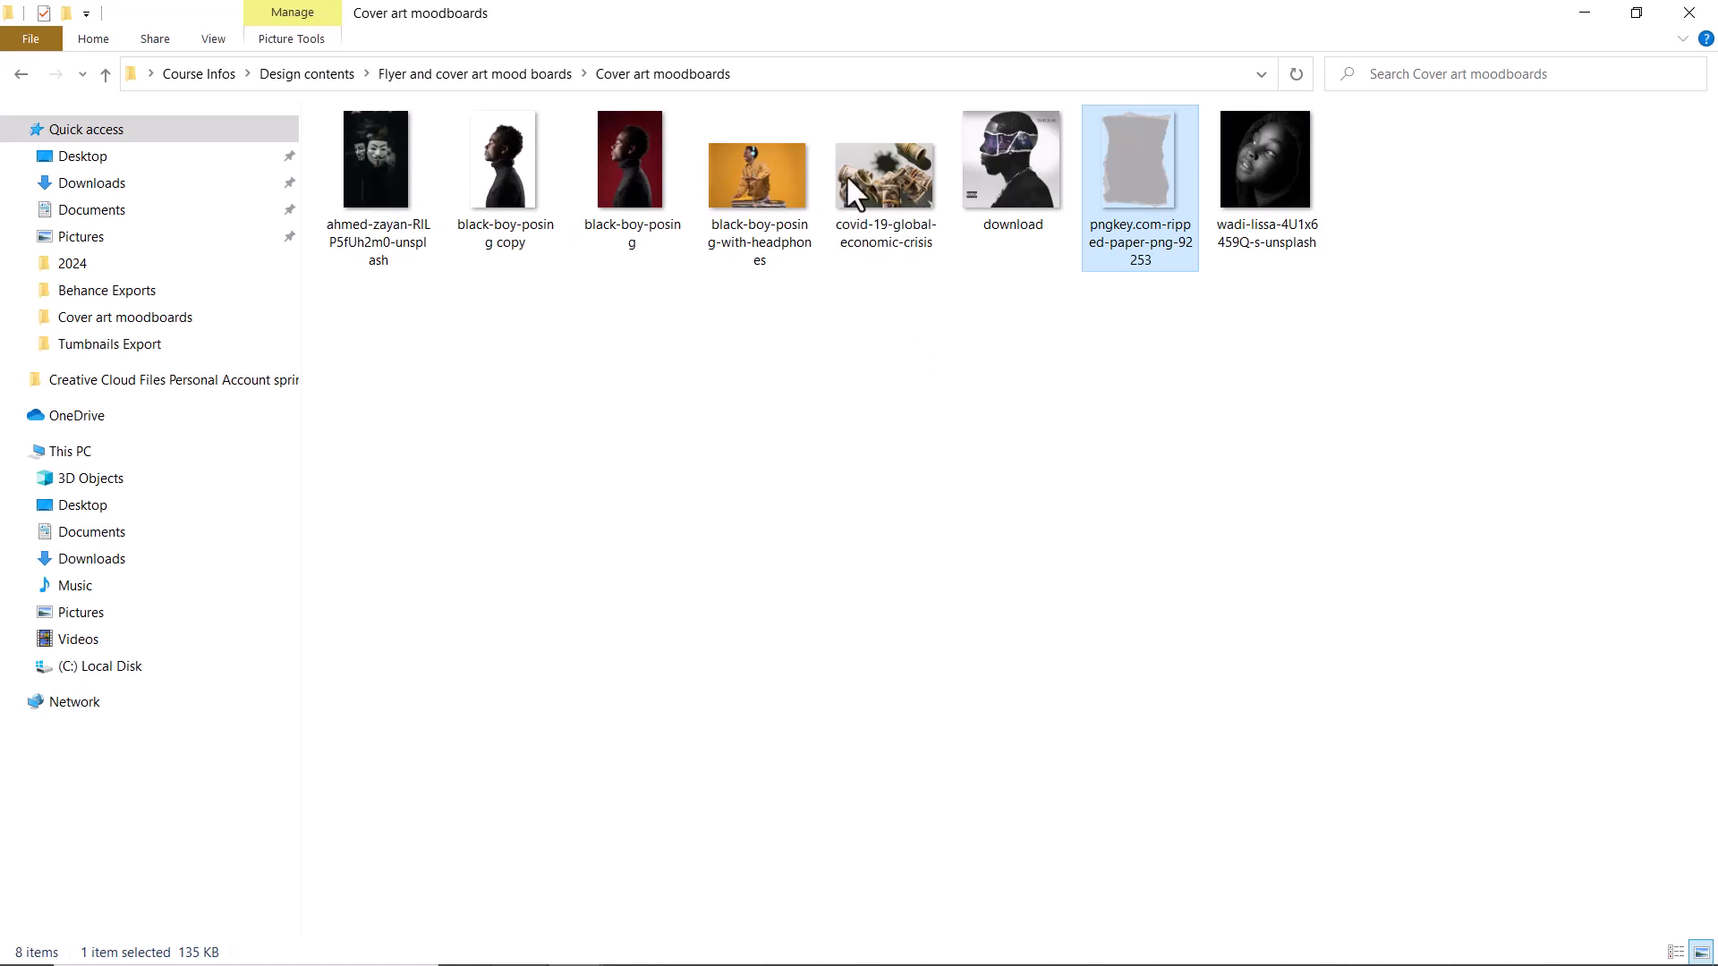
pyautogui.click(878, 175)
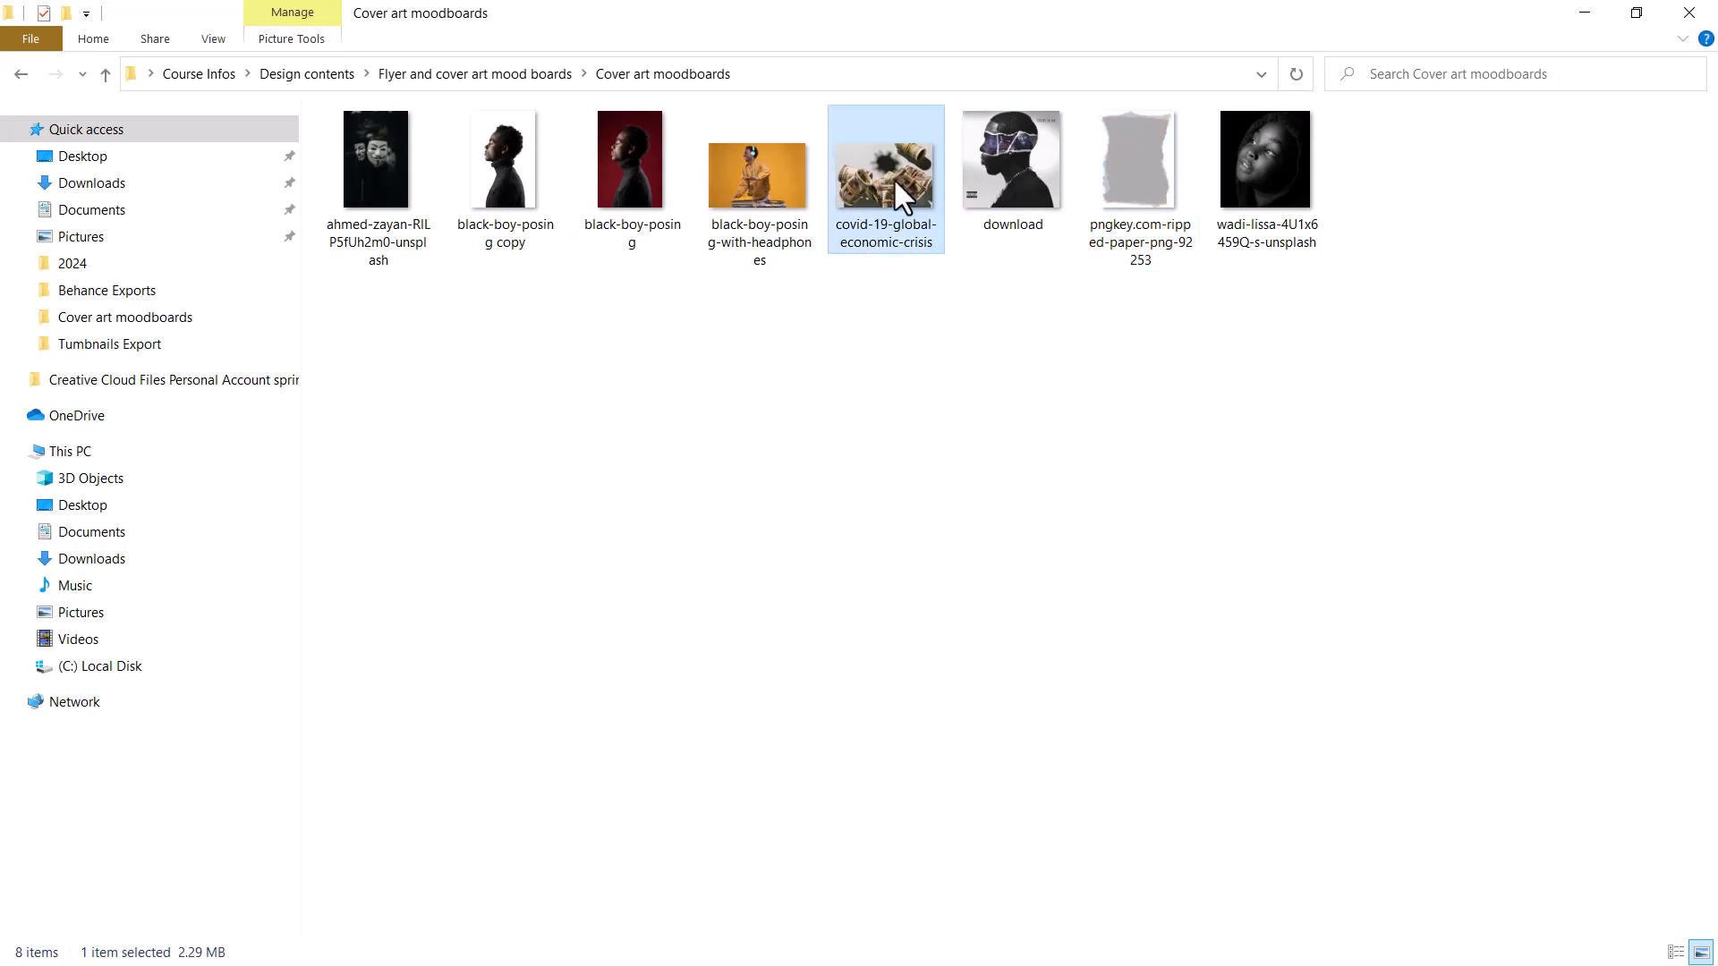
pyautogui.moveTo(892, 251); pyautogui.dragTo(812, 542)
pyautogui.click(1253, 193)
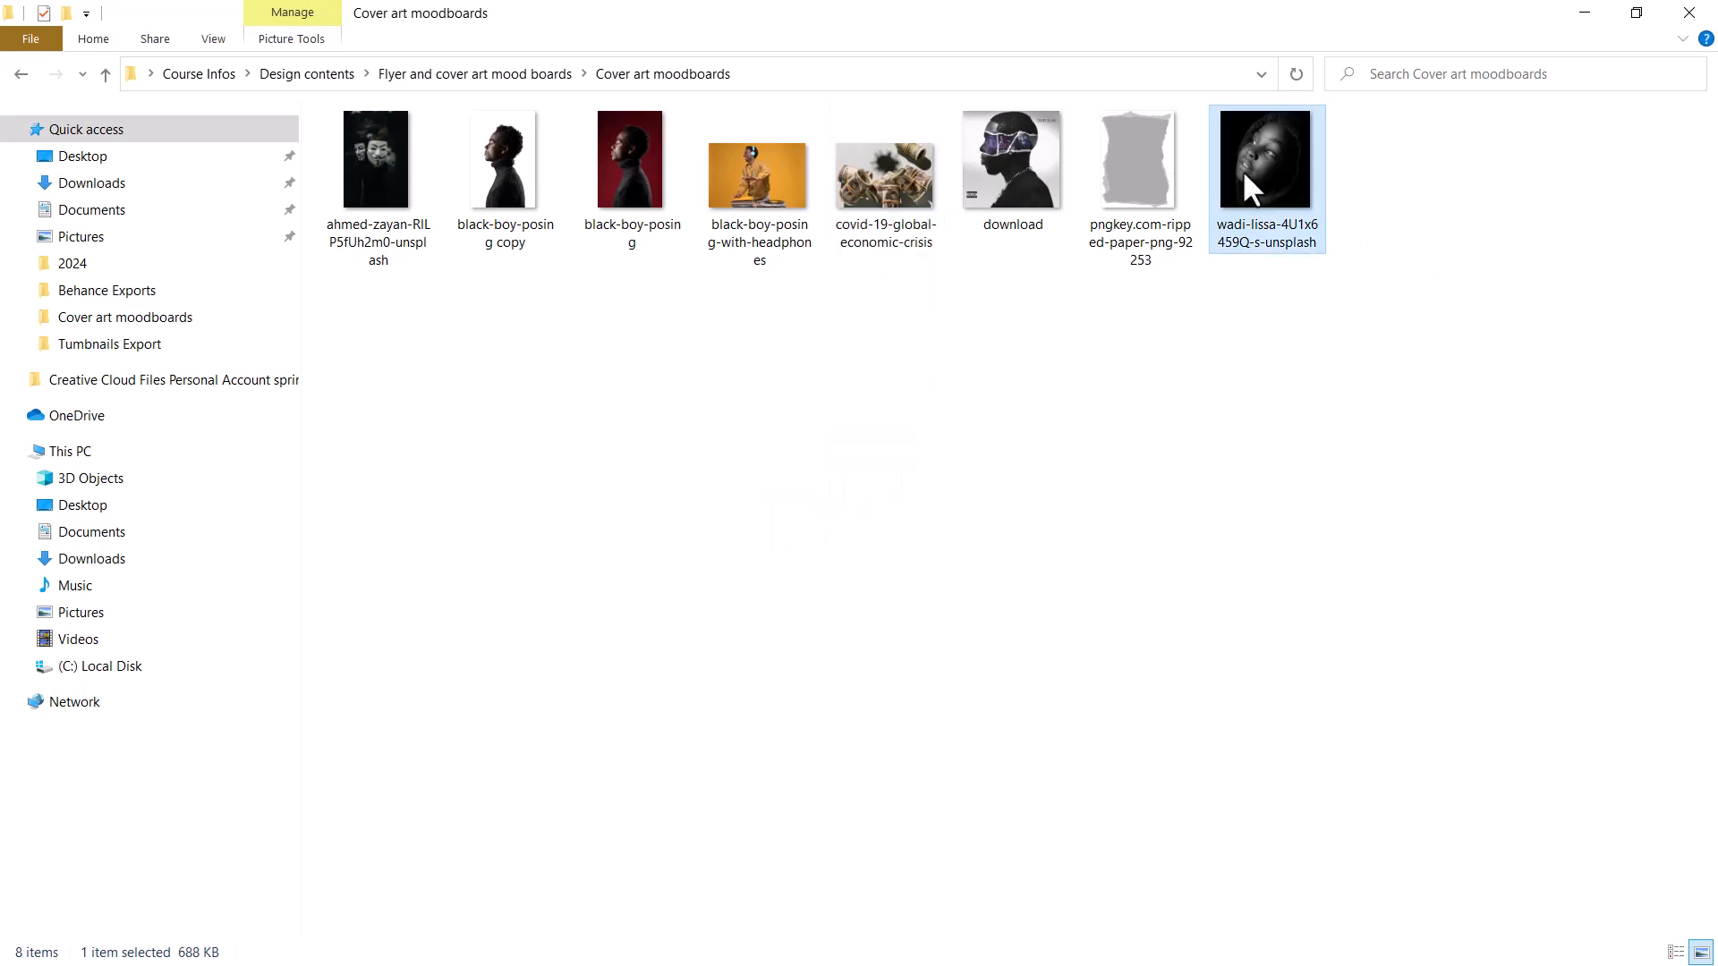
pyautogui.click(913, 166)
pyautogui.moveTo(910, 167); pyautogui.dragTo(936, 124)
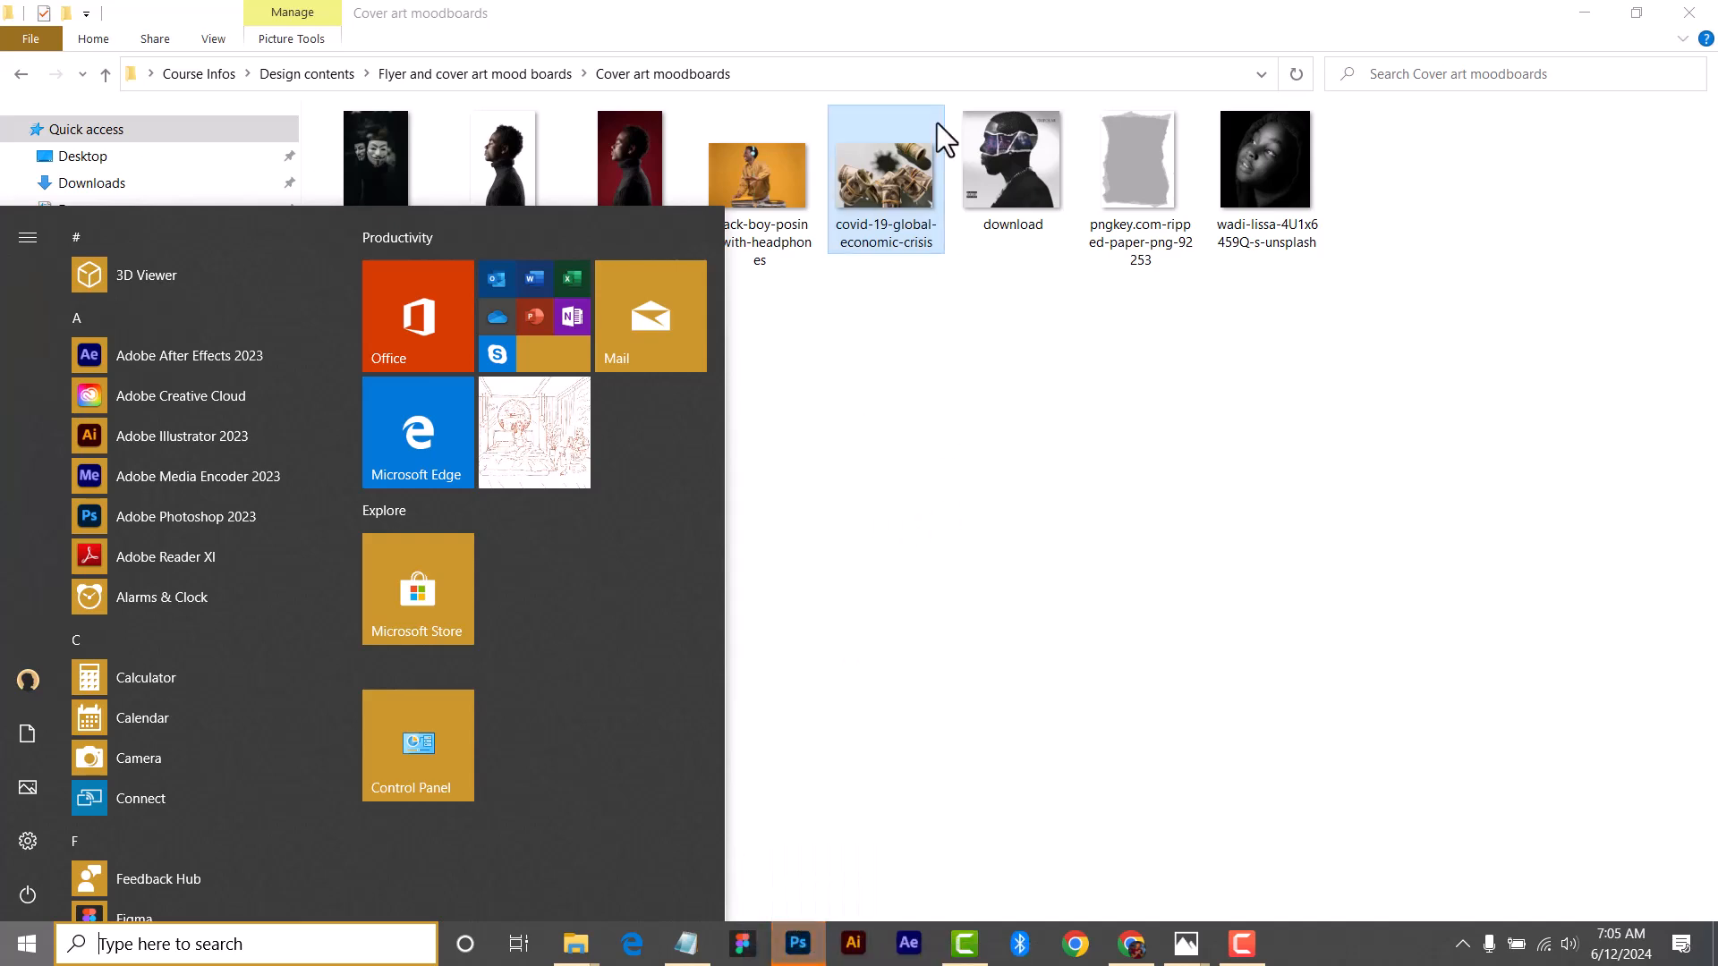
pyautogui.click(856, 397)
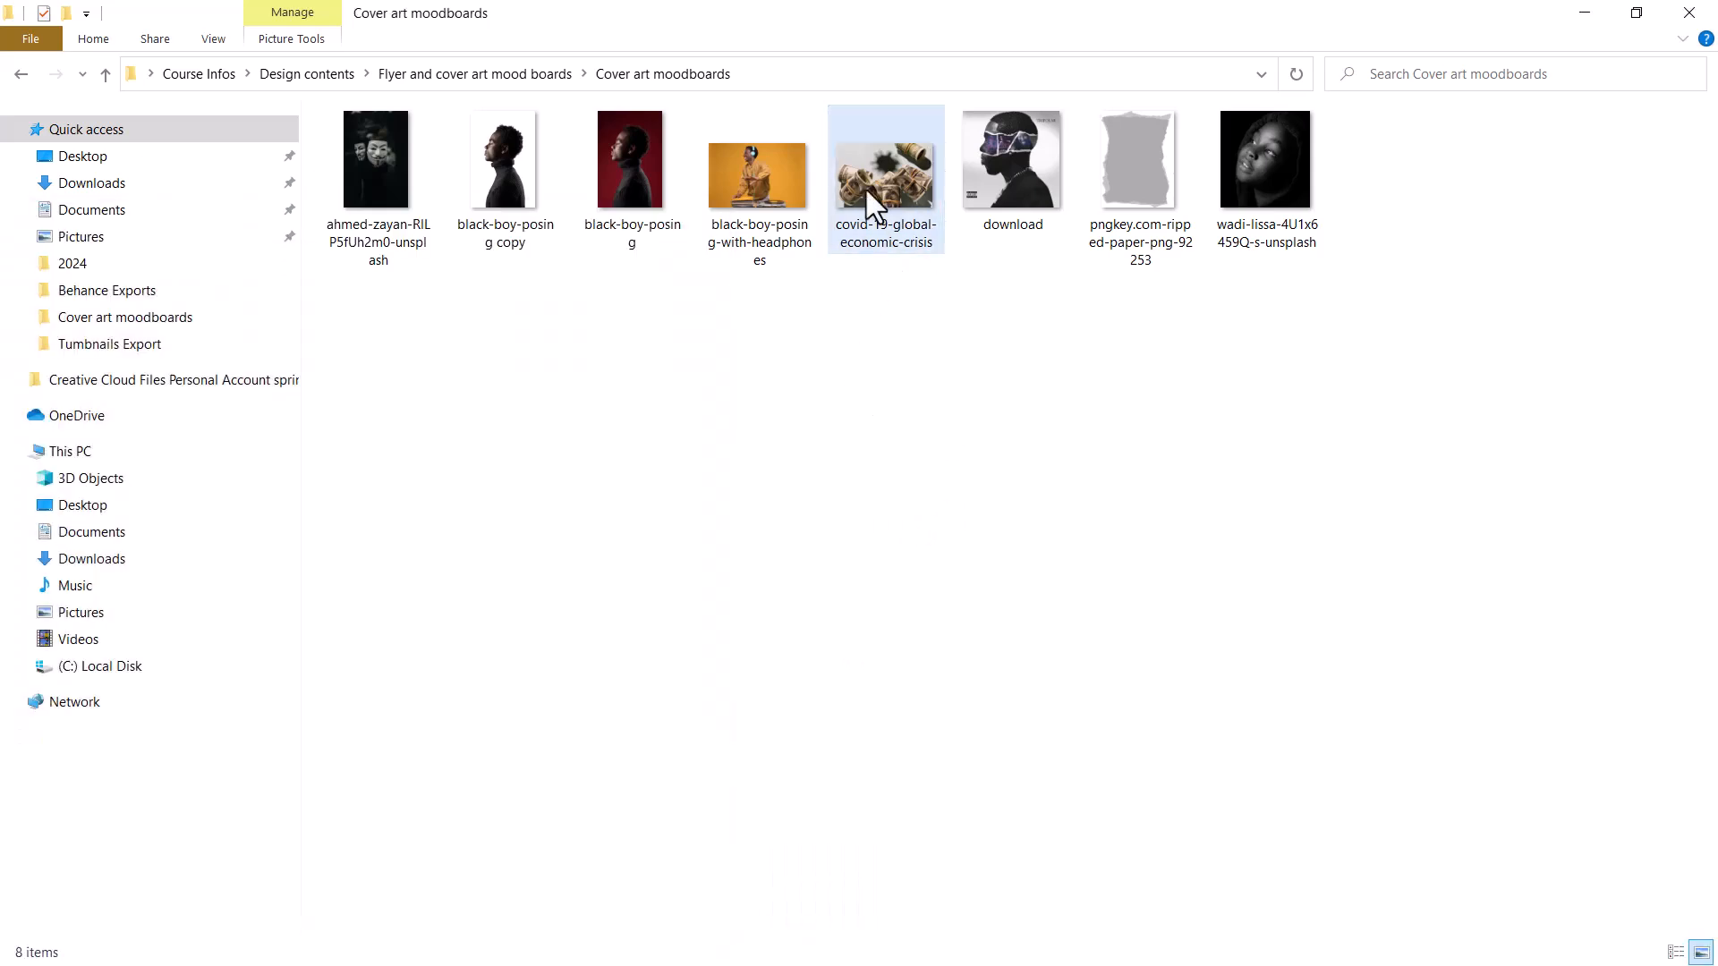
pyautogui.press('super')
pyautogui.moveTo(882, 206); pyautogui.dragTo(942, 421)
pyautogui.click(850, 434)
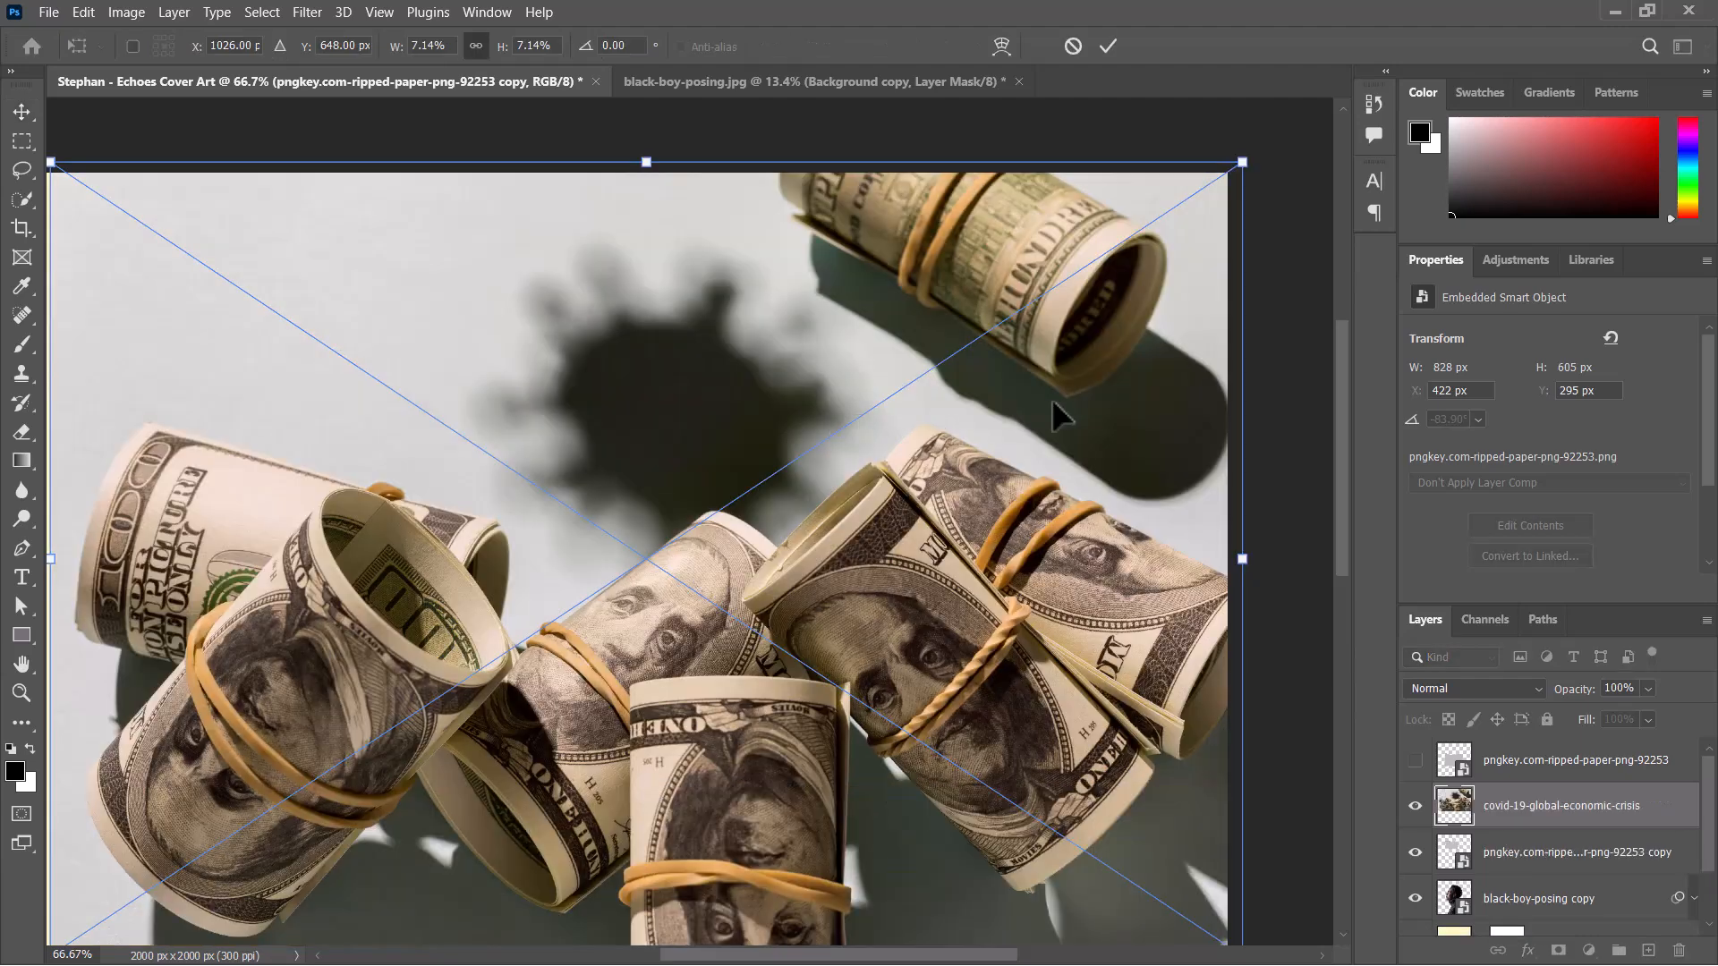
# Scale the placed money image down to 2.42% and apply it over the ripped paper at X 305 px, Y 349 px.
pyautogui.moveTo(1083, 571); pyautogui.dragTo(502, 582)
pyautogui.moveTo(271, 604); pyautogui.dragTo(435, 545)
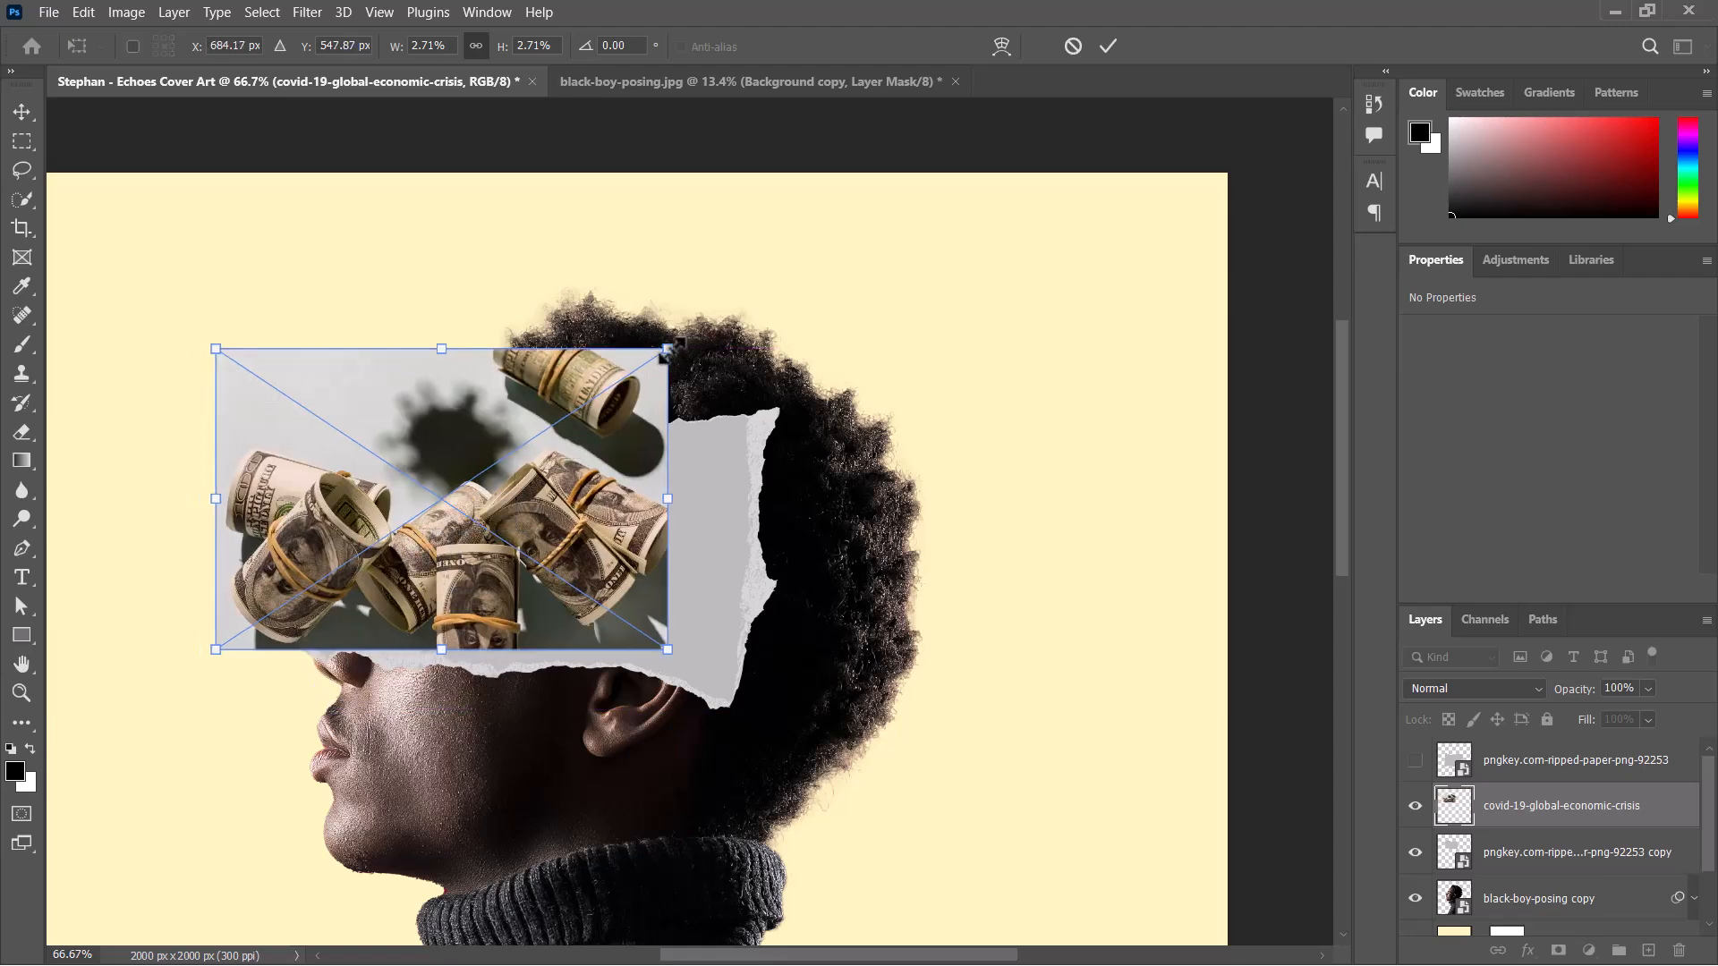
pyautogui.moveTo(644, 360)
pyautogui.mouseDown()
pyautogui.moveTo(569, 372)
pyautogui.moveTo(602, 402)
pyautogui.moveTo(631, 367)
pyautogui.moveTo(619, 381)
pyautogui.mouseUp()
pyautogui.hotkey('ctrl', 'z')
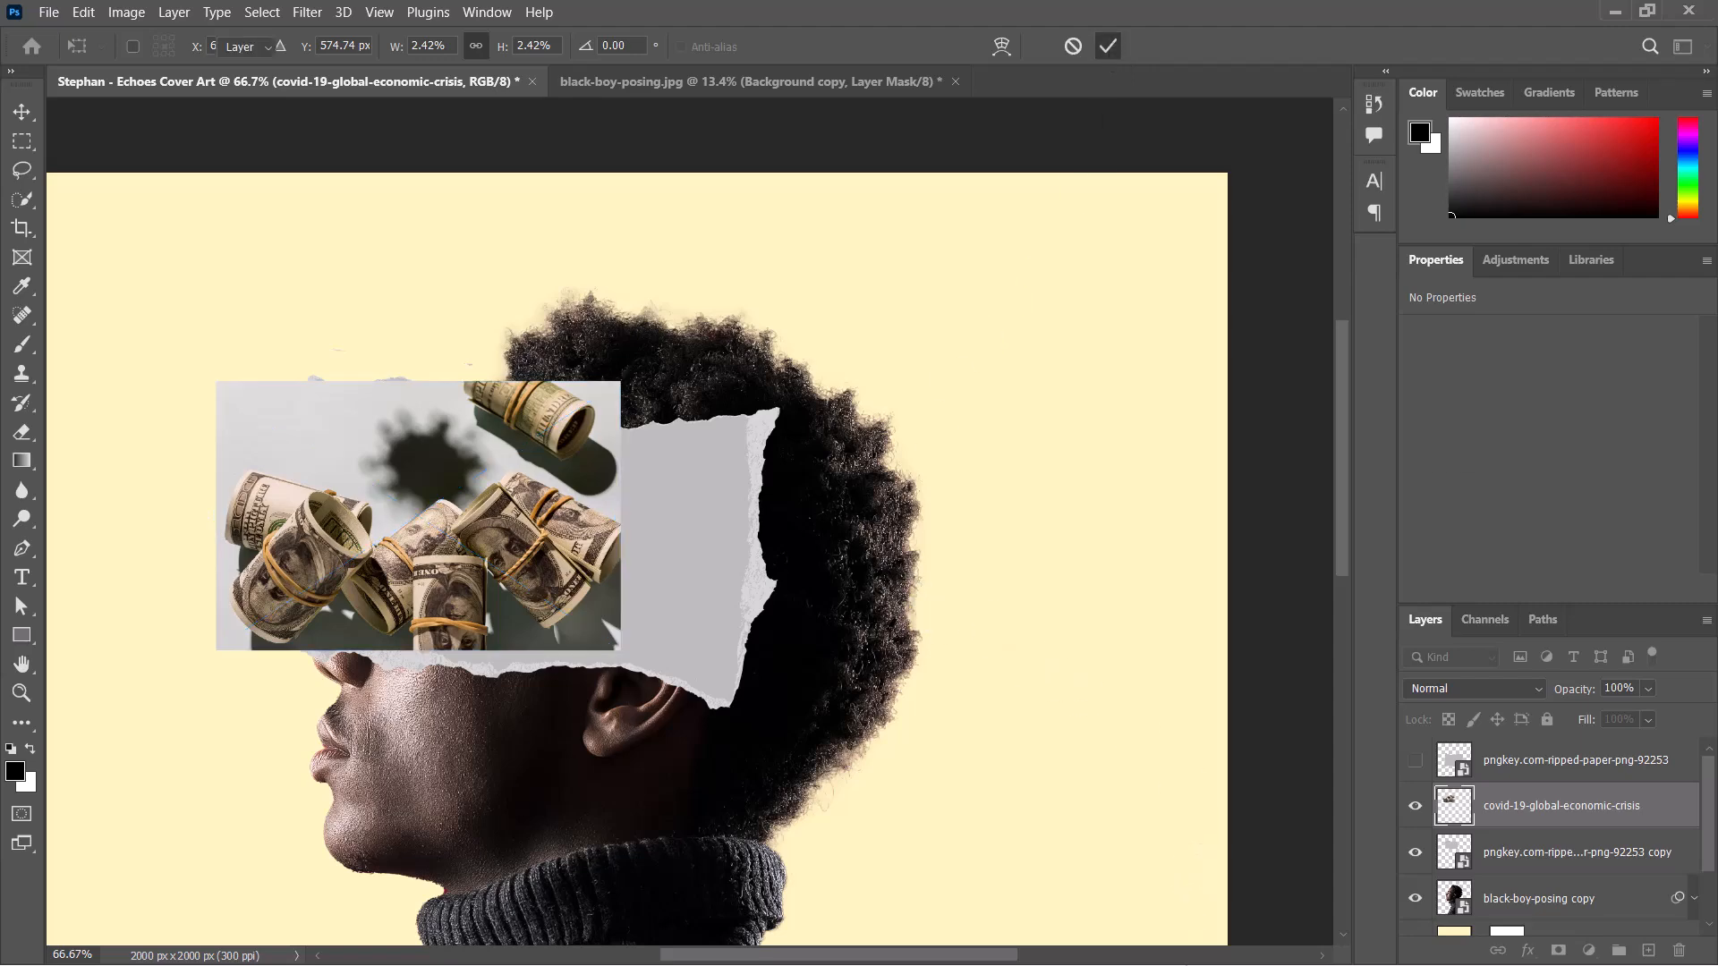
# Review the torn-paper strips on the TRIPOLAR reference cover in Photos and return to Photoshop.
pyautogui.press('super')
pyautogui.moveTo(1186, 945)
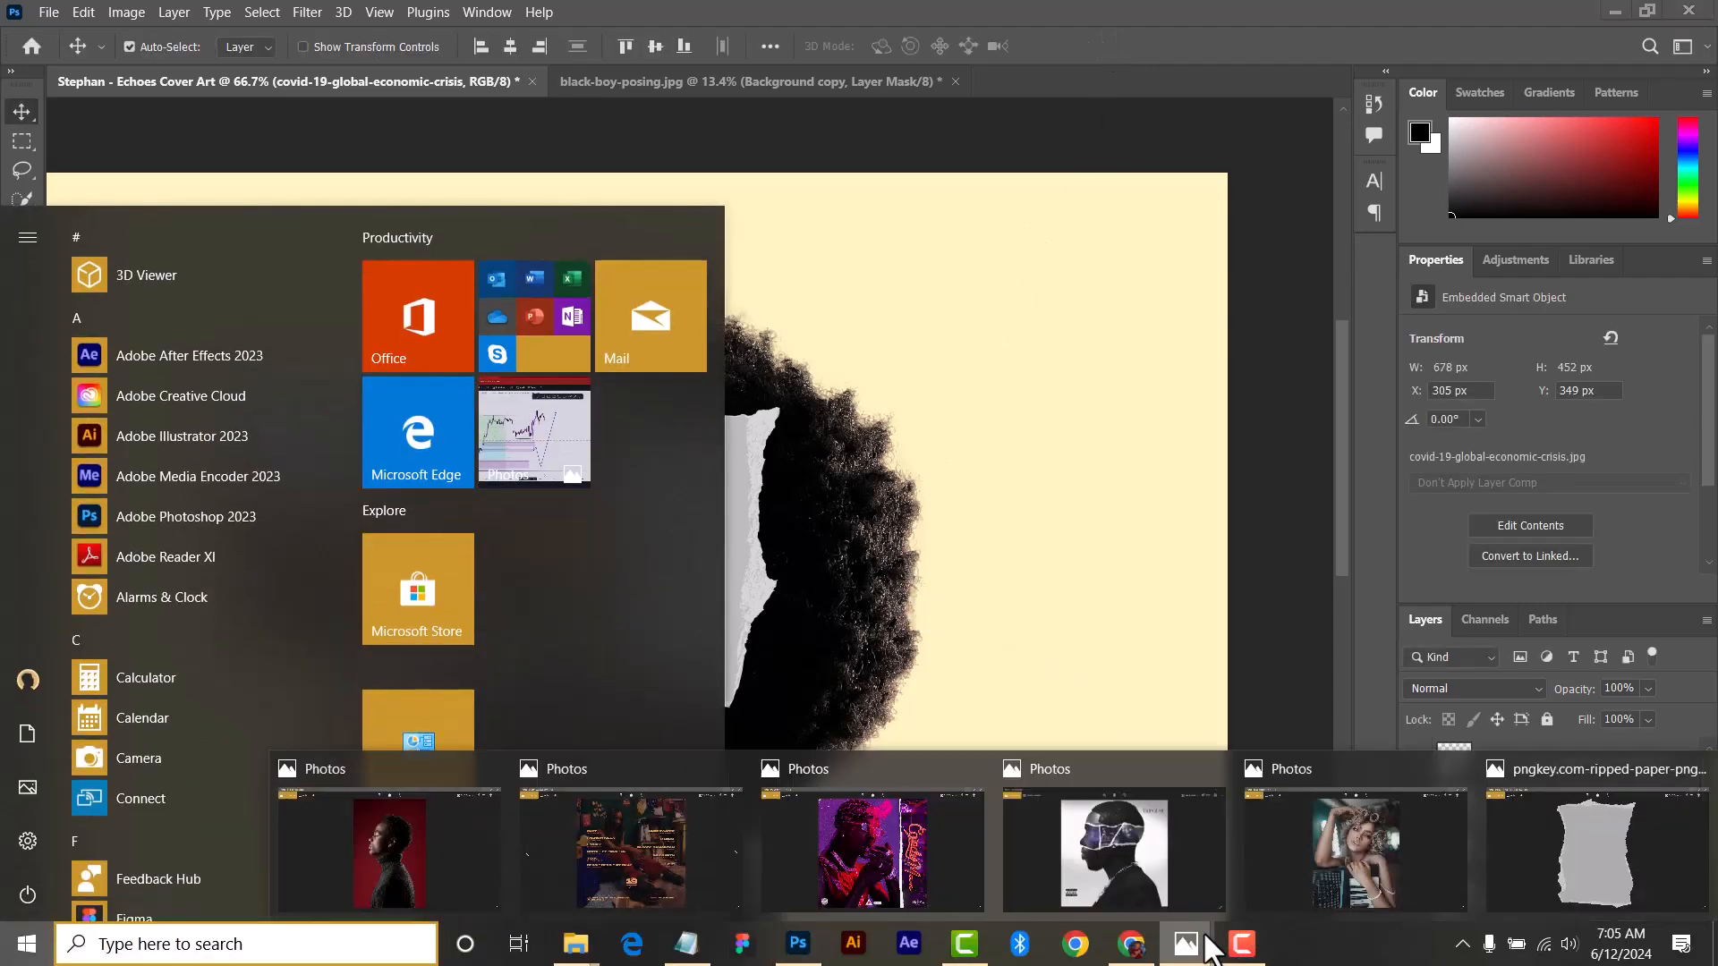
pyautogui.click(1215, 857)
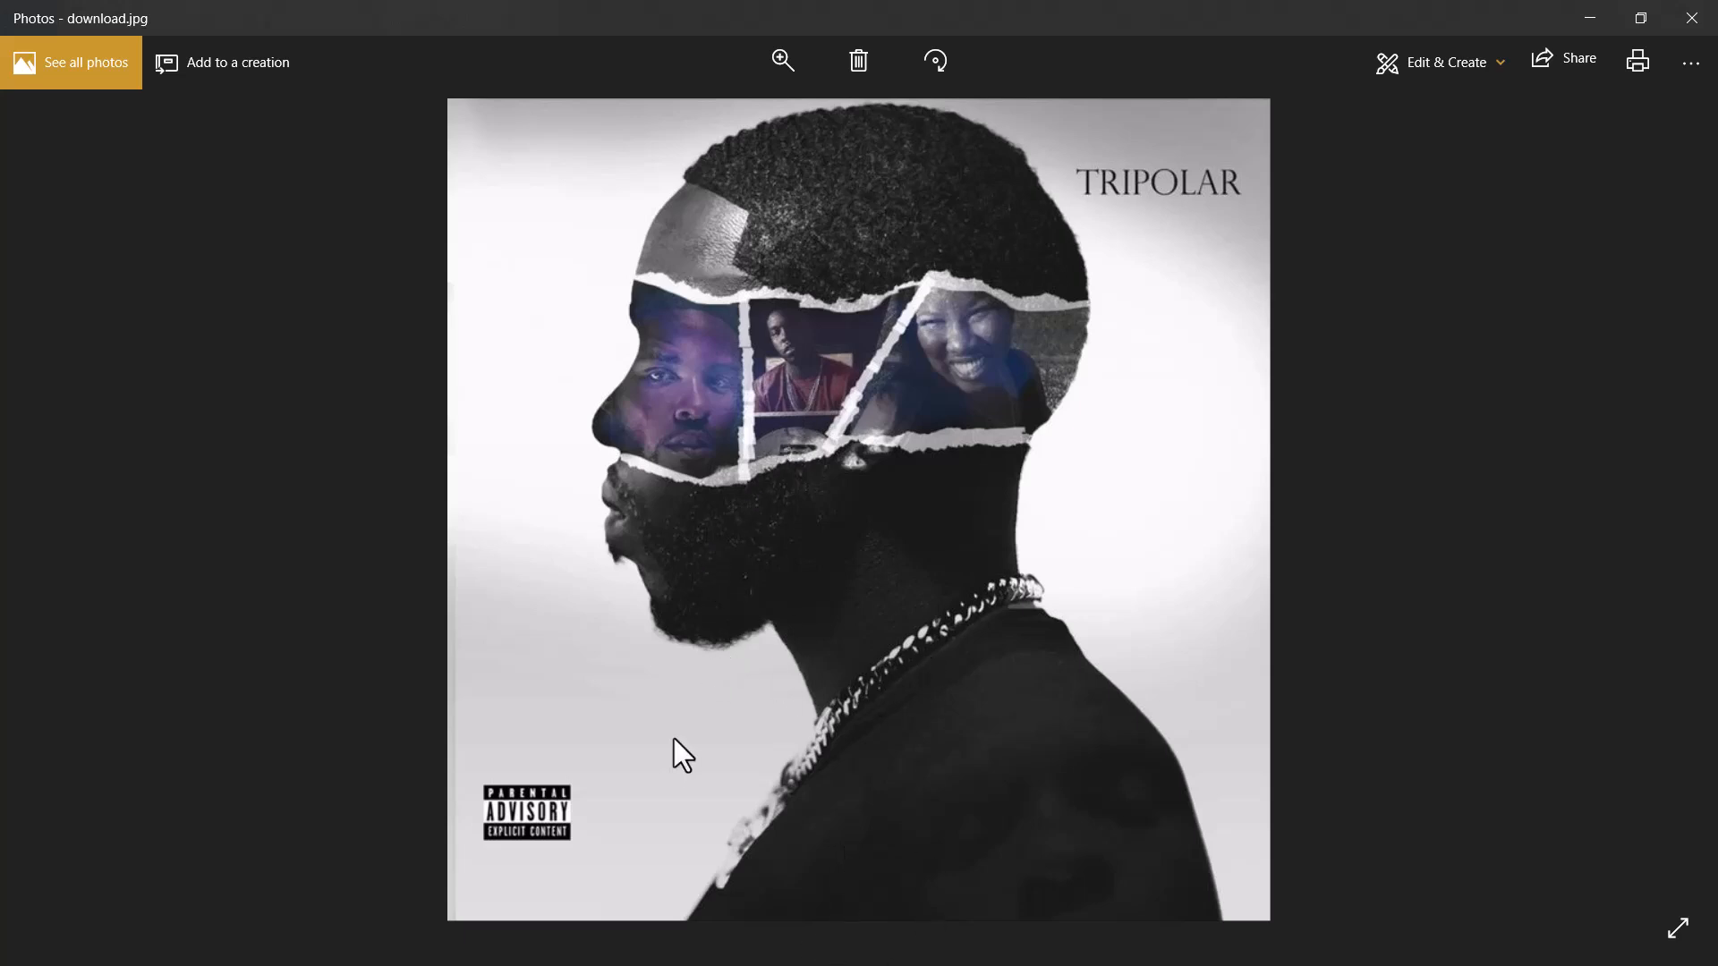
pyautogui.press('super')
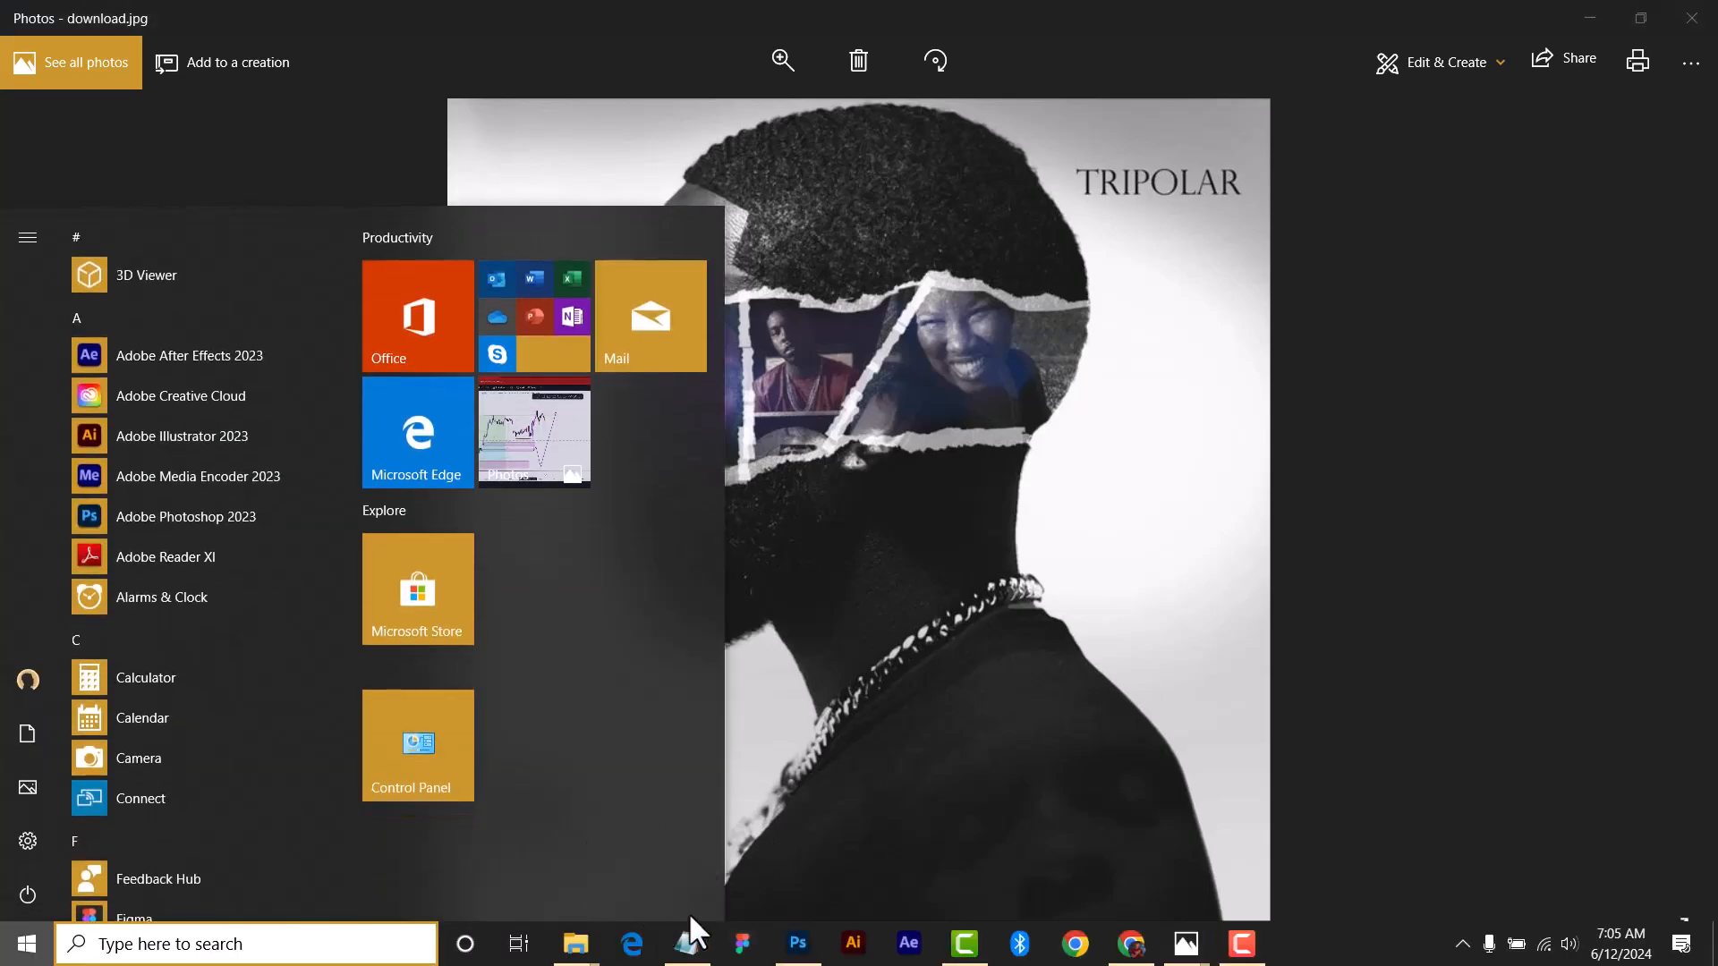
pyautogui.click(791, 952)
# Move the ripped paper to X 396 px, Y 253 px and the money image to the upper-right part of the artwork.
pyautogui.moveTo(442, 549)
pyautogui.mouseDown()
pyautogui.moveTo(646, 442)
pyautogui.moveTo(919, 340)
pyautogui.moveTo(502, 502)
pyautogui.moveTo(466, 570)
pyautogui.moveTo(471, 555)
pyautogui.mouseUp()
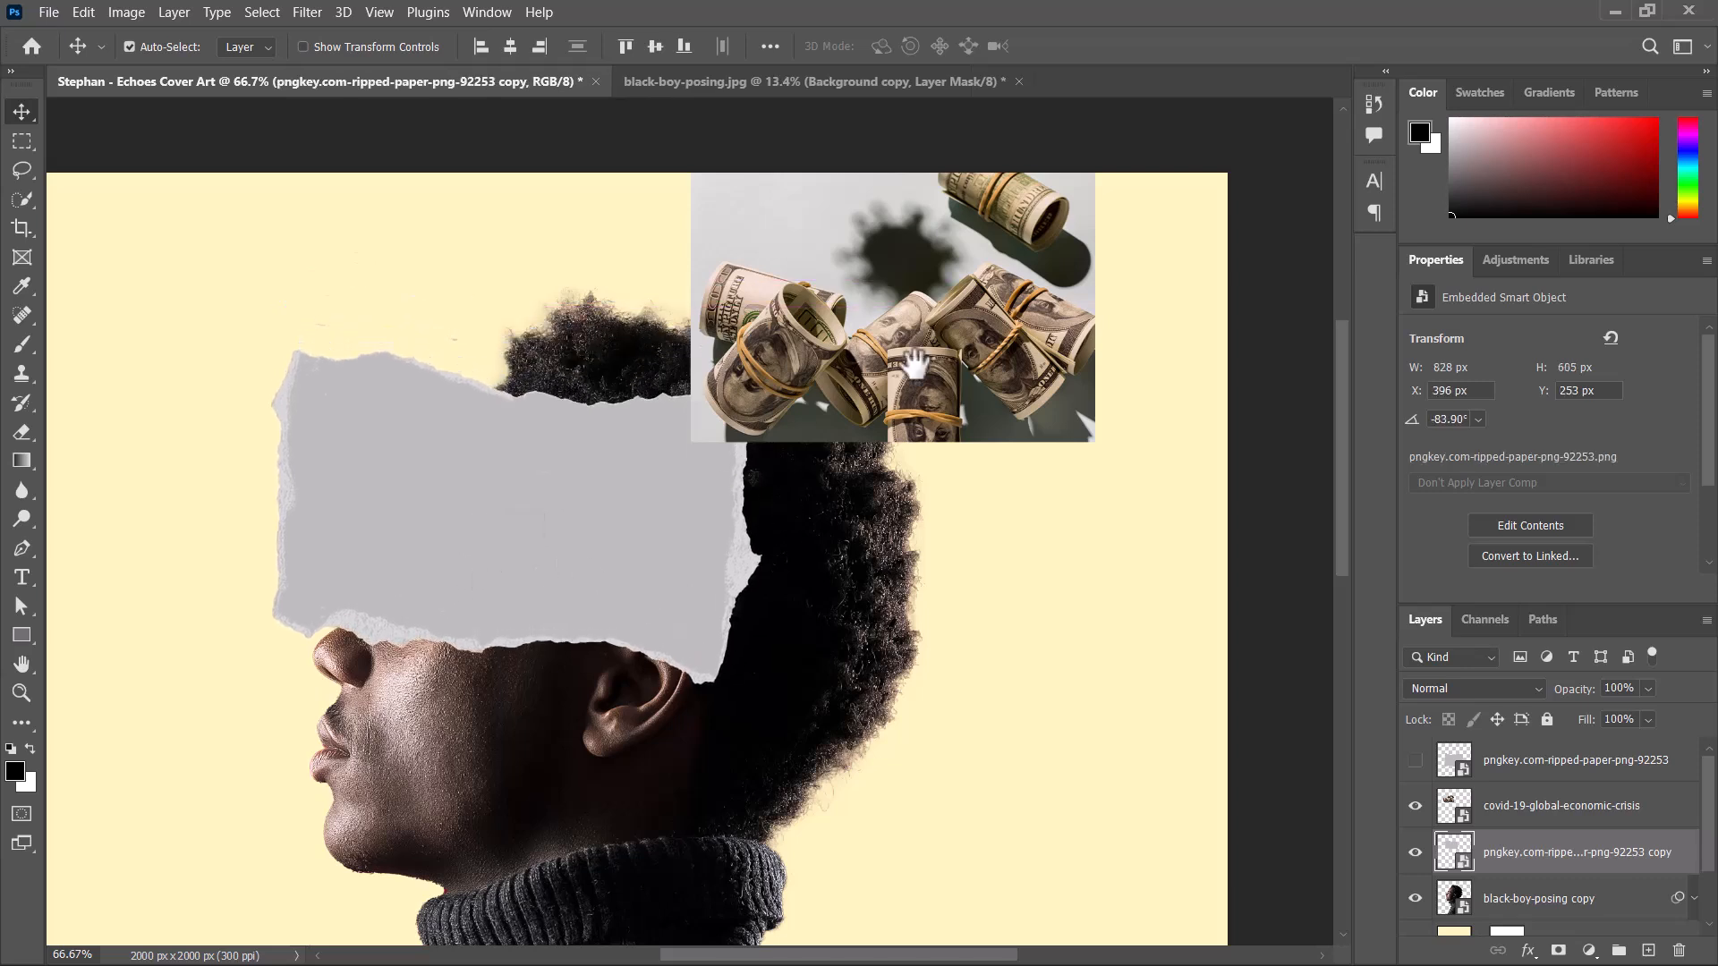
pyautogui.moveTo(930, 279); pyautogui.dragTo(1109, 314)
pyautogui.click(503, 491)
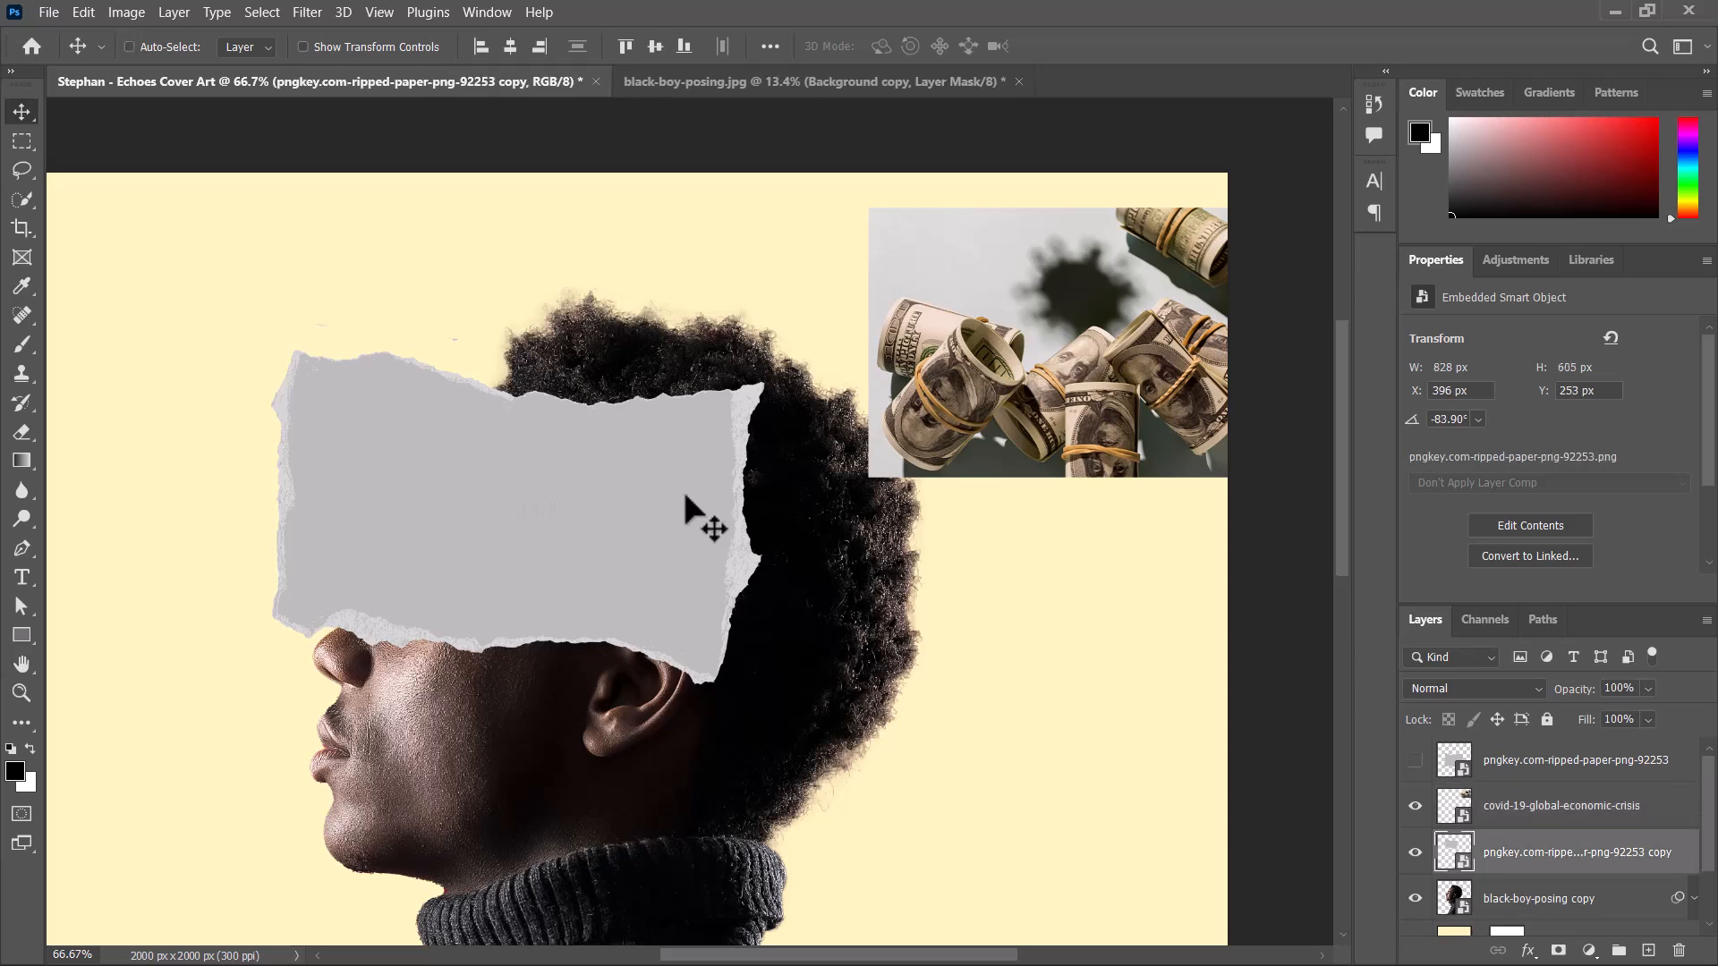
# Narrow the ripped paper strip to a 47.03% width scale and place it over the eyes at X 349 px, Y 366 px.
pyautogui.hotkey('ctrl', 't')
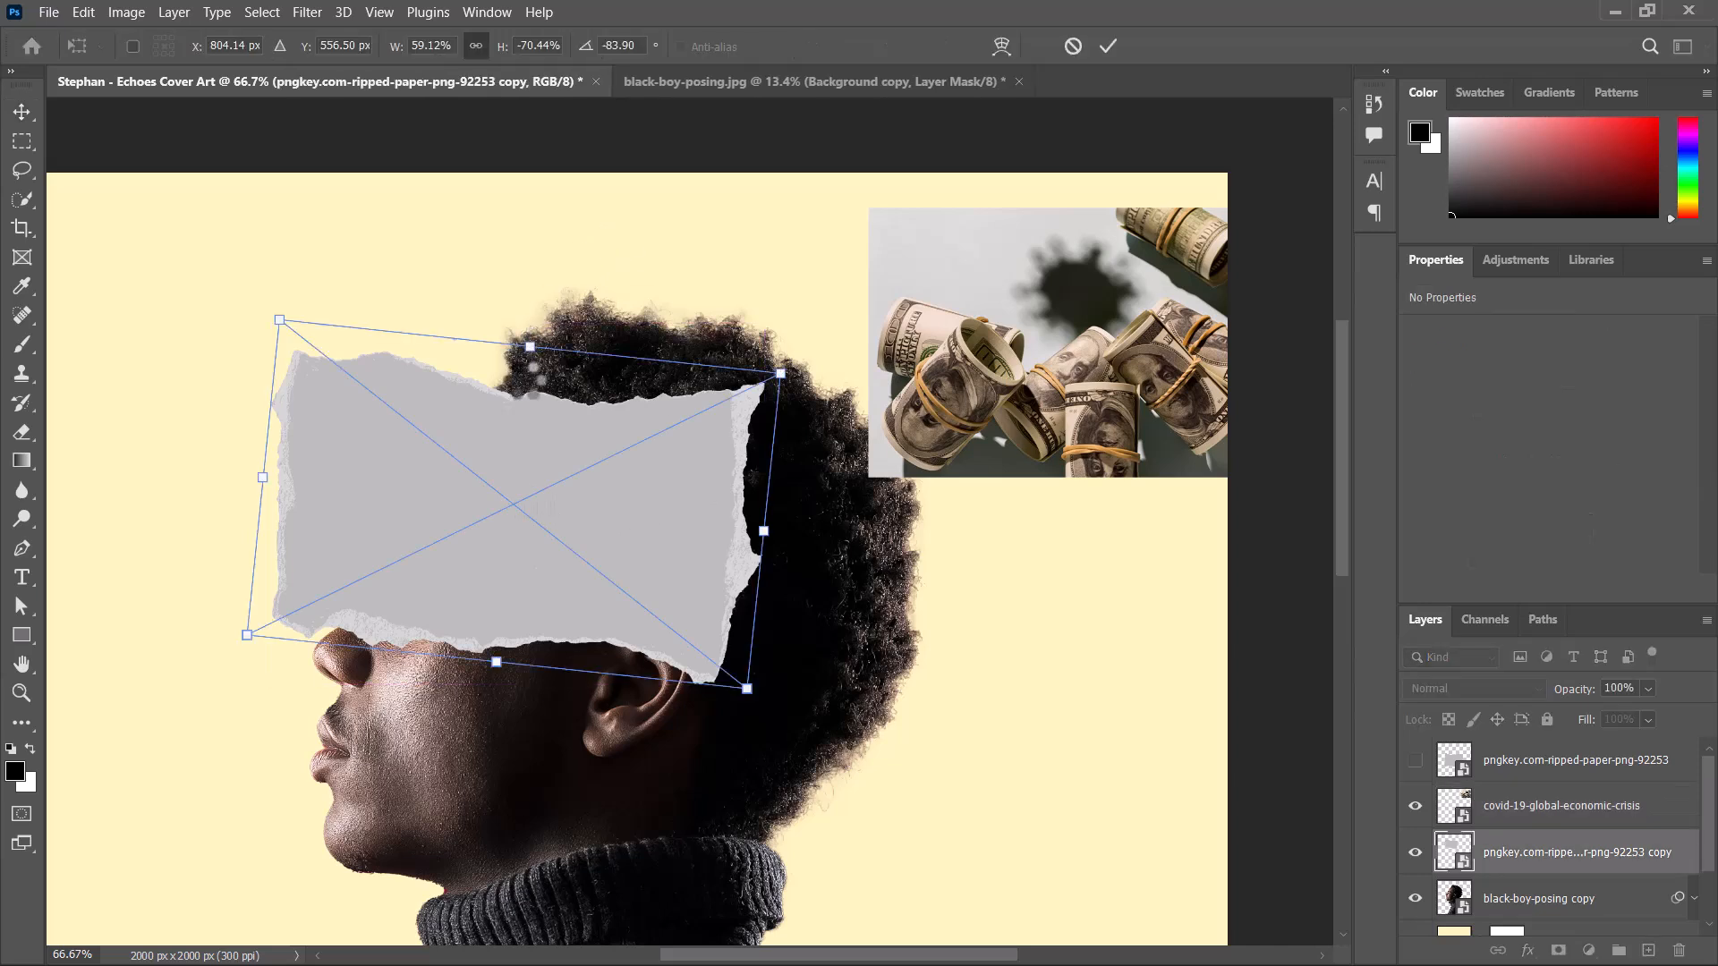
pyautogui.moveTo(530, 346); pyautogui.dragTo(523, 427)
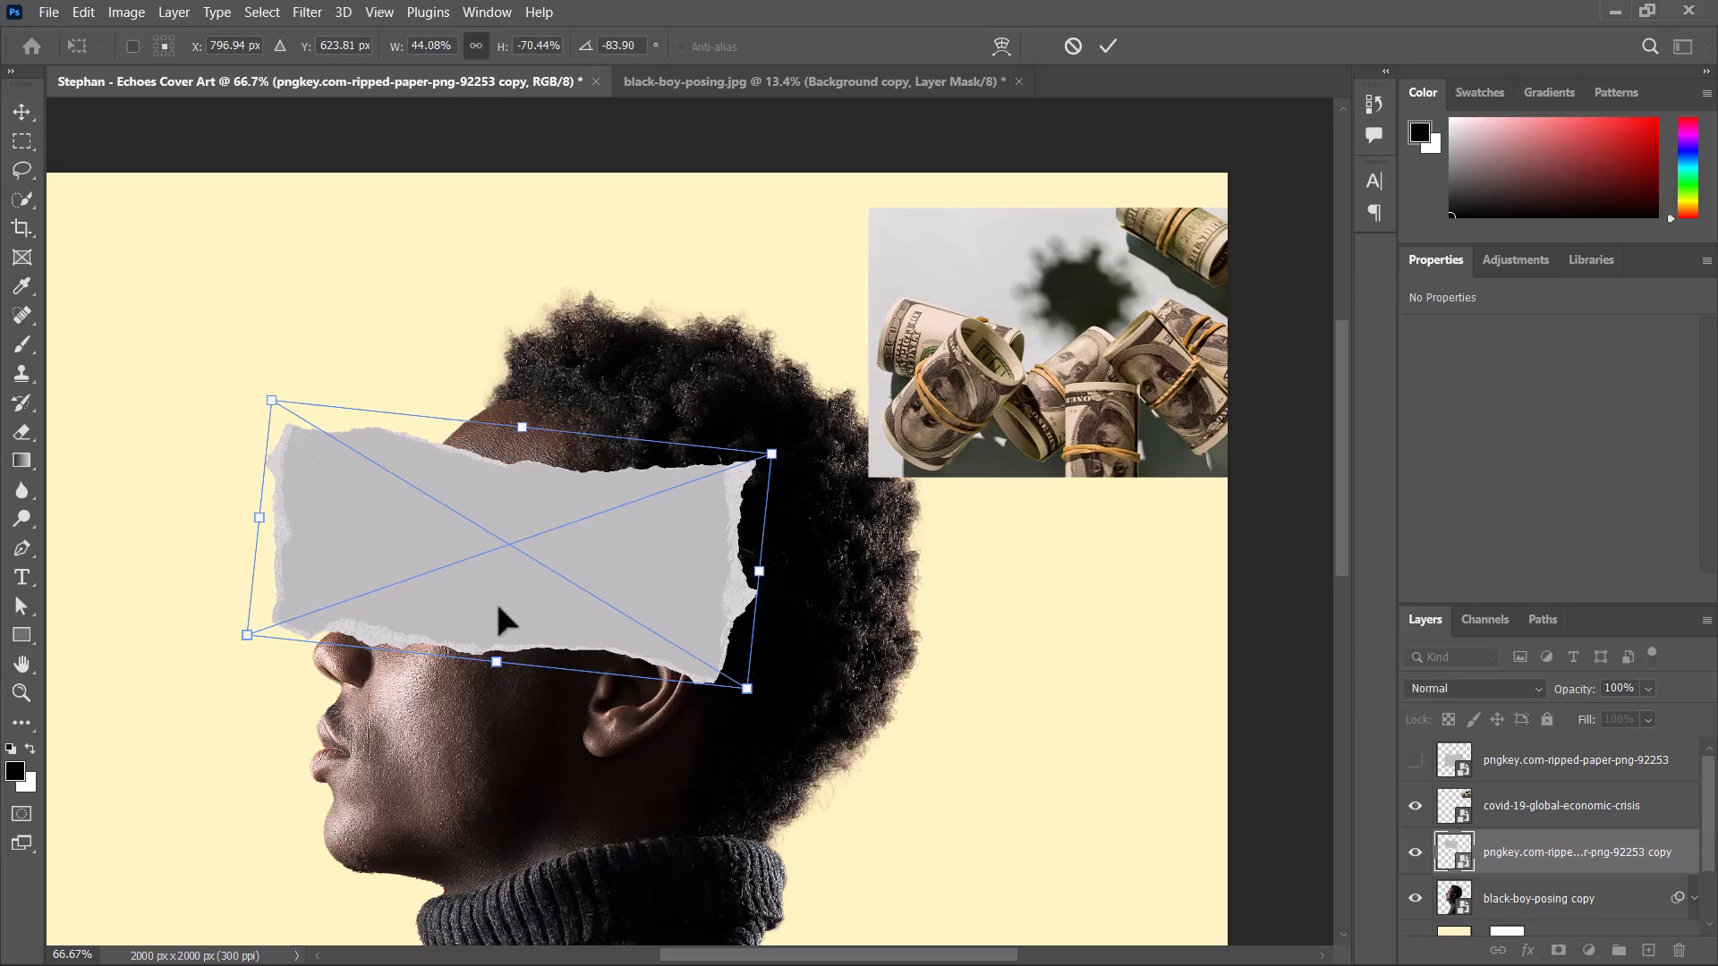
pyautogui.moveTo(499, 607); pyautogui.dragTo(499, 619)
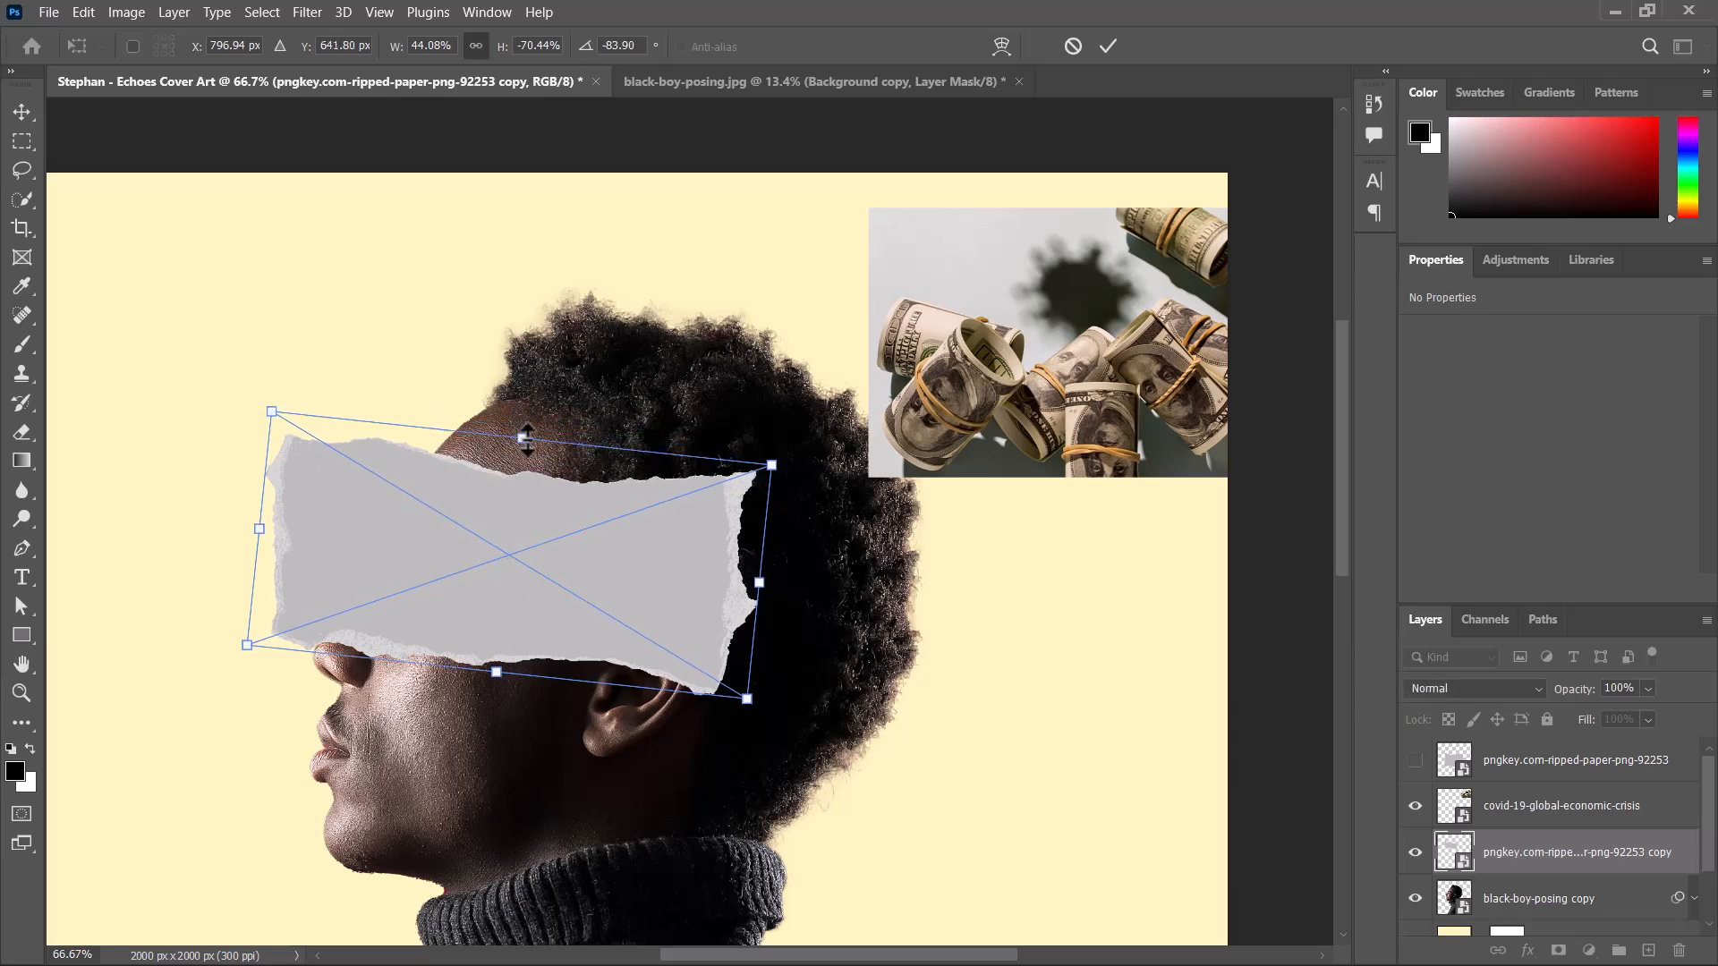
pyautogui.moveTo(523, 438); pyautogui.dragTo(524, 421)
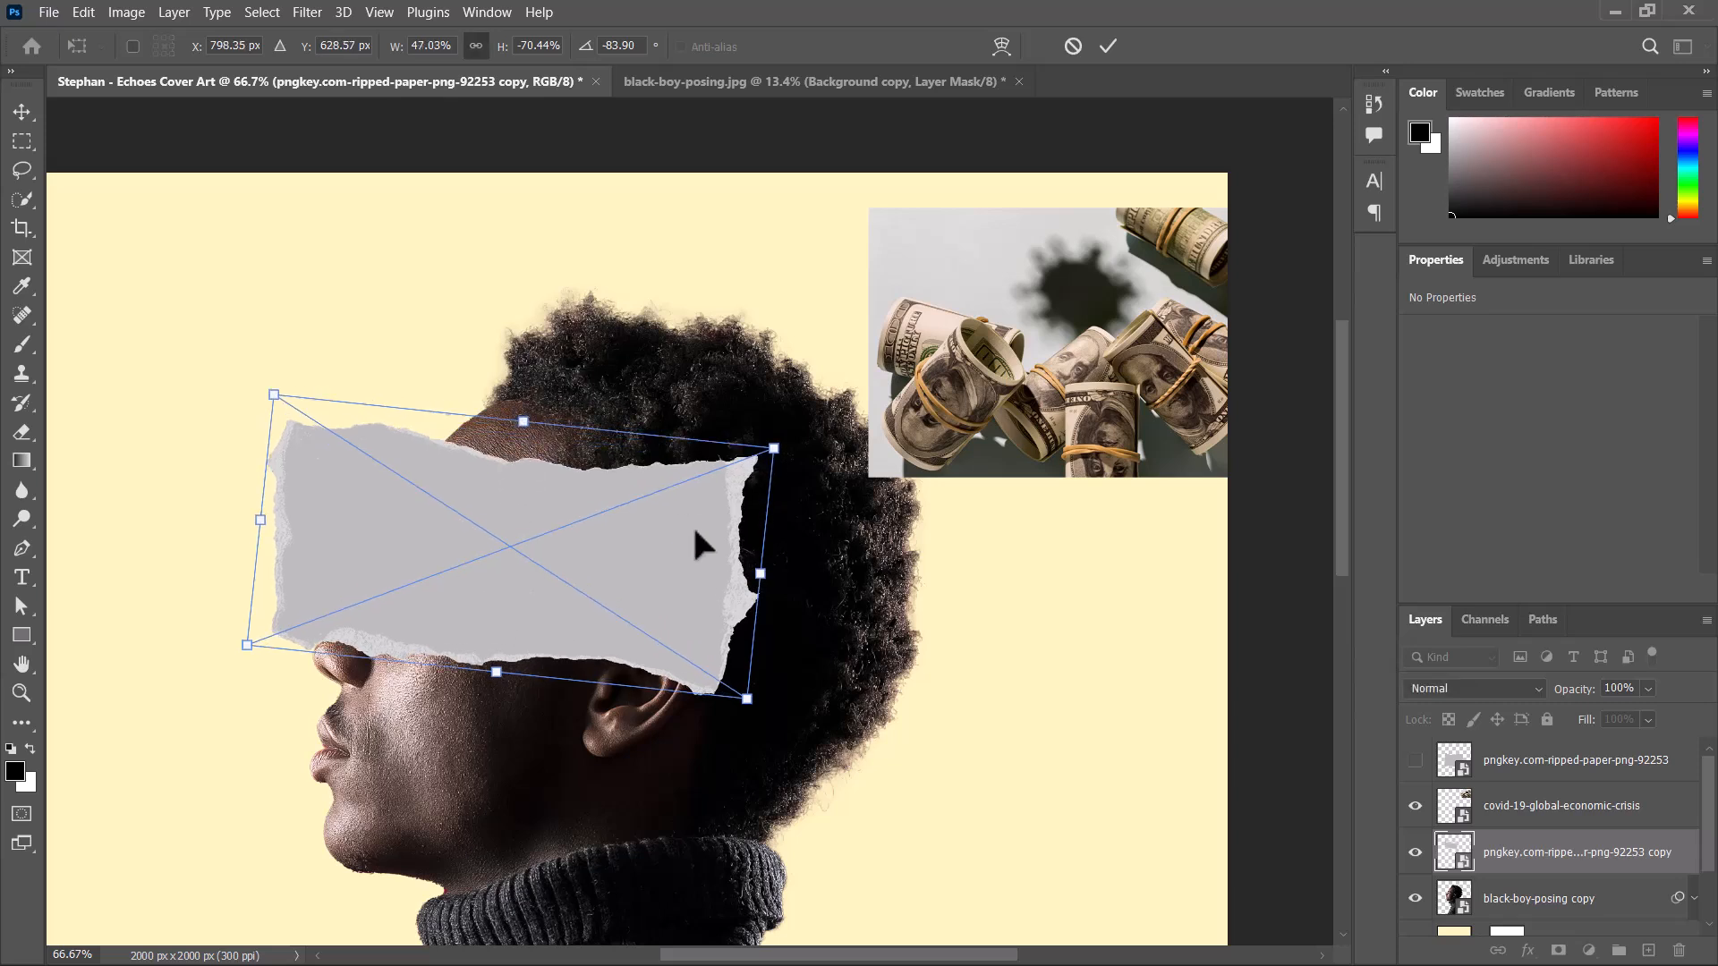
pyautogui.click(1109, 46)
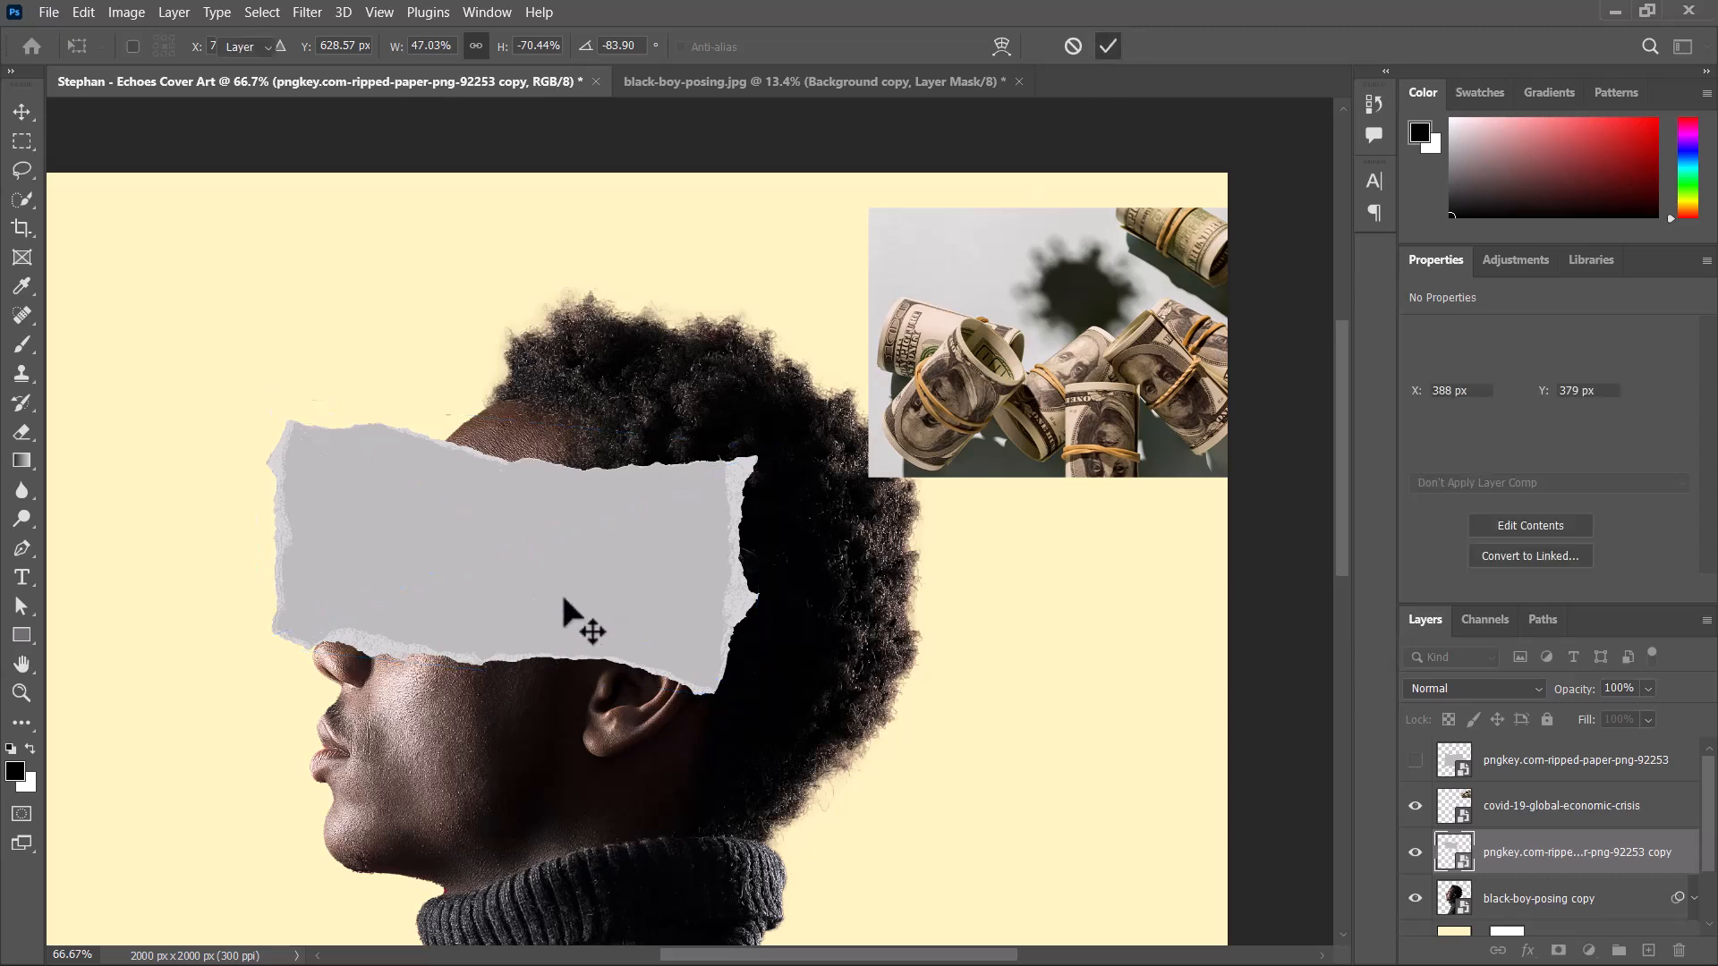
pyautogui.moveTo(560, 591); pyautogui.dragTo(546, 591)
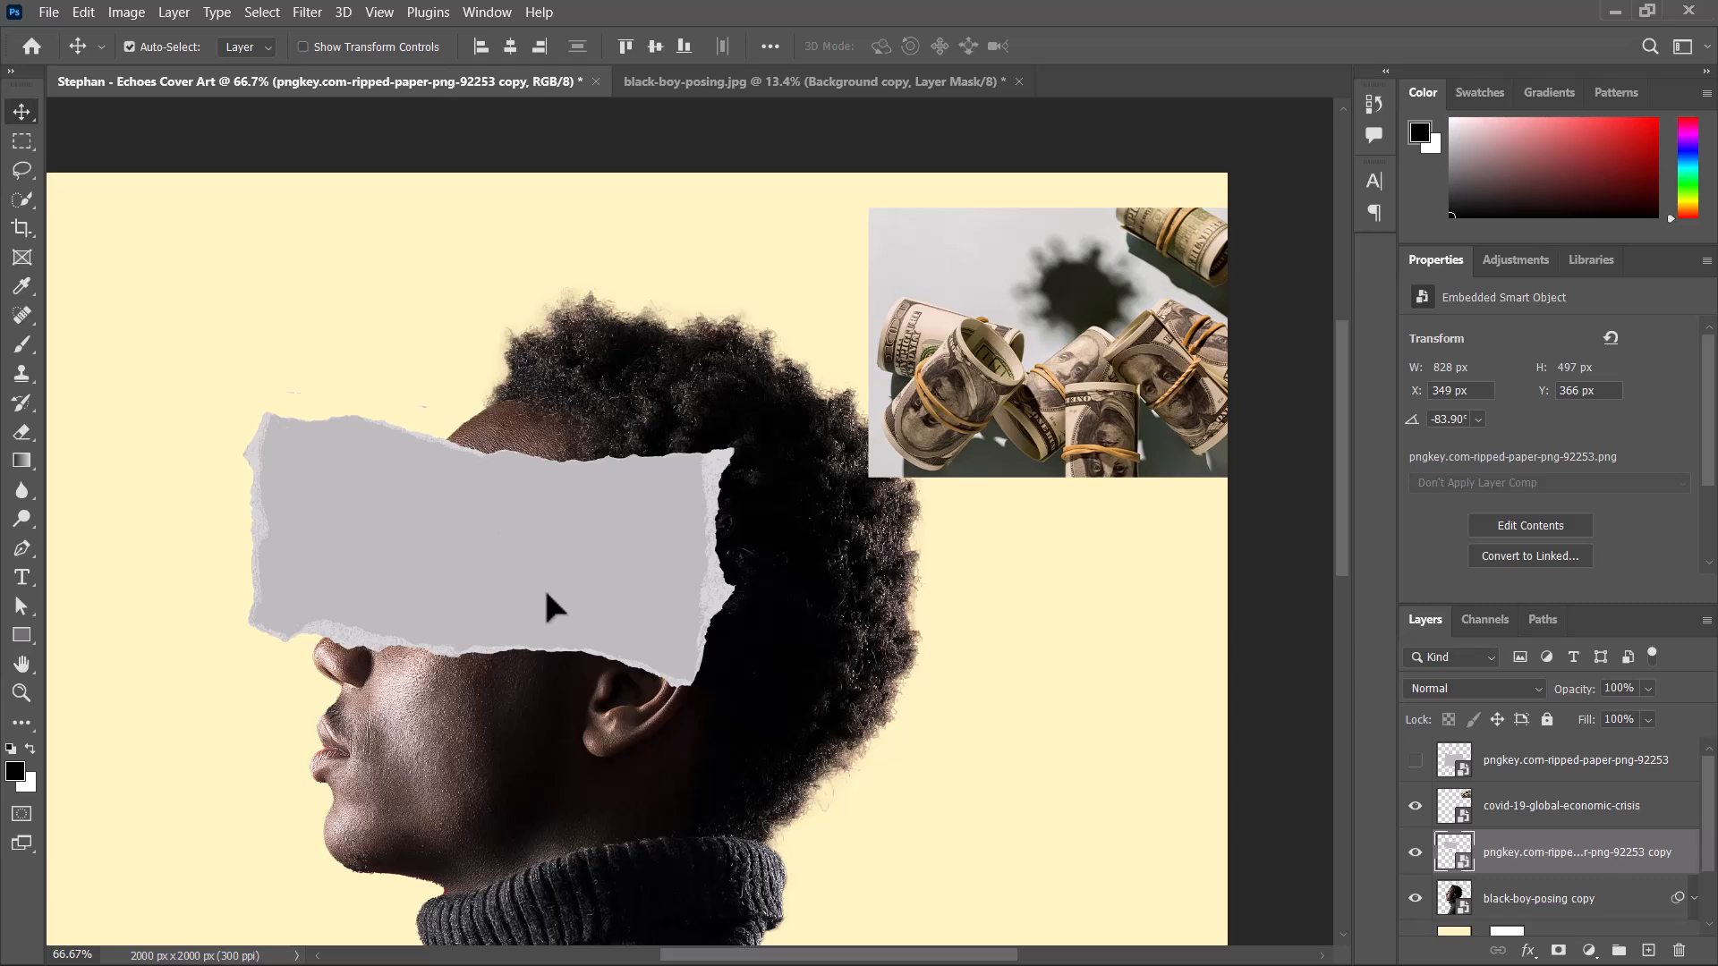
# Duplicate the ripped paper across the back of the head at X 1017 px, Y 442 px and move the money image to X 1600 px, Y -25 px.
pyautogui.moveTo(569, 584); pyautogui.dragTo(821, 607)
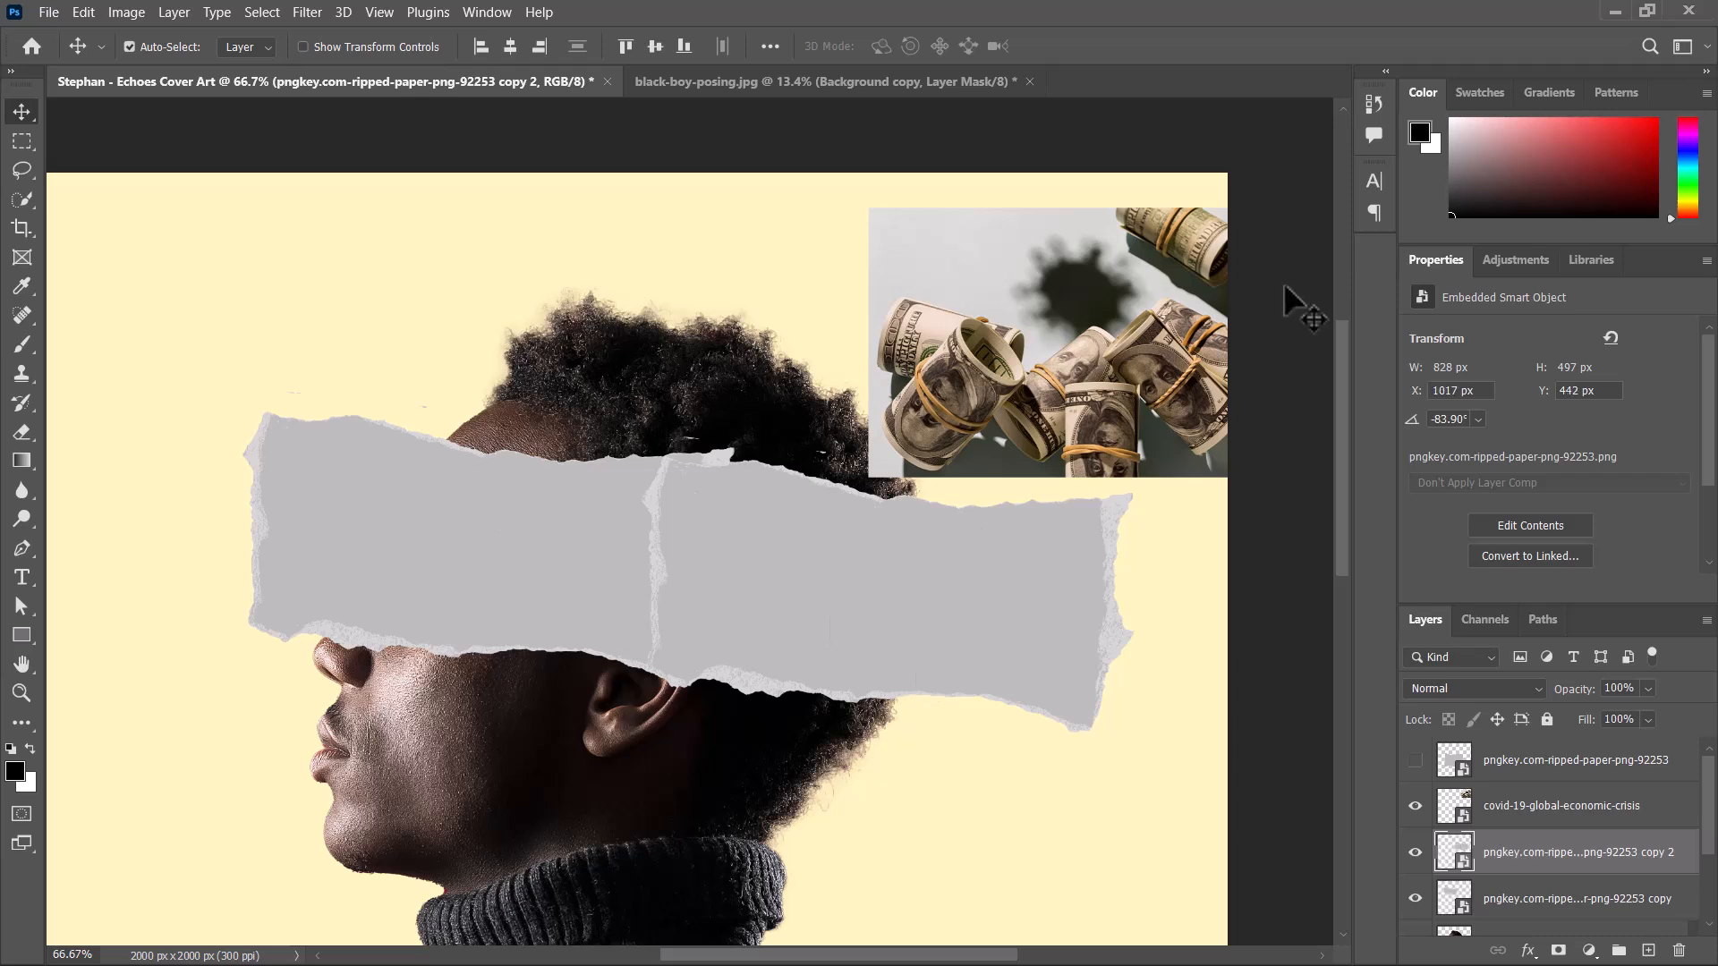
pyautogui.moveTo(1052, 437); pyautogui.dragTo(1095, 366)
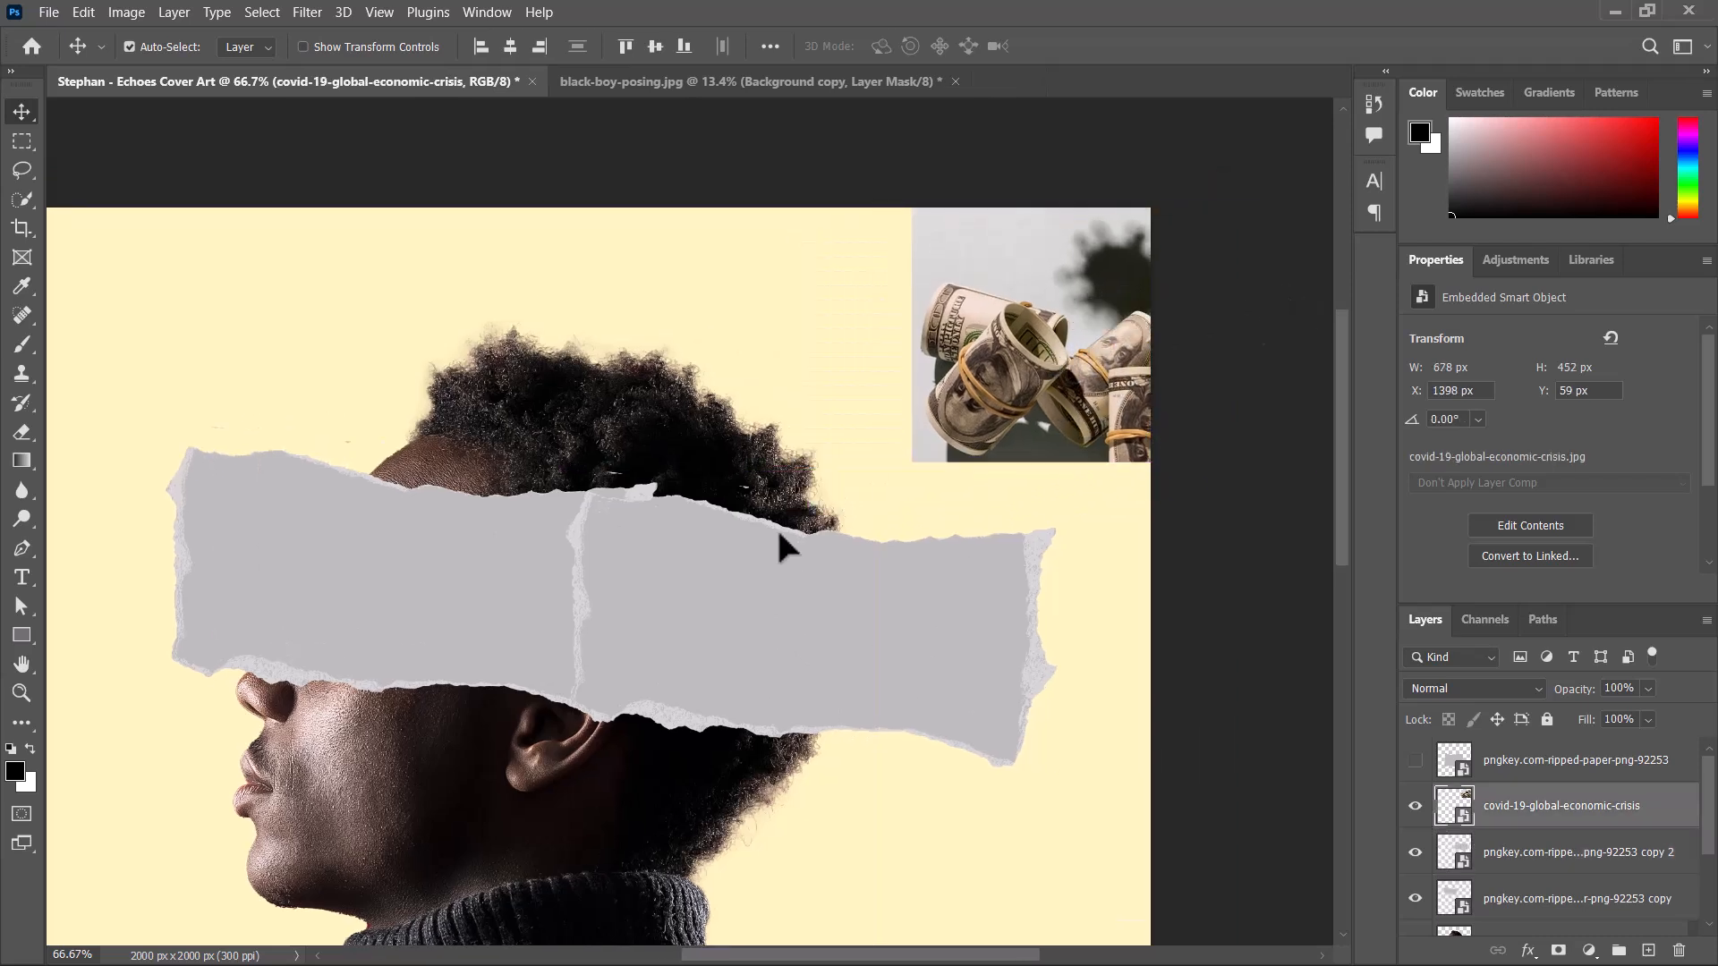
# Try to select both ripped-paper strips and move them together over the head.
pyautogui.keyDown('shift'); pyautogui.click(569, 563); pyautogui.keyUp('shift')
pyautogui.click(799, 658)
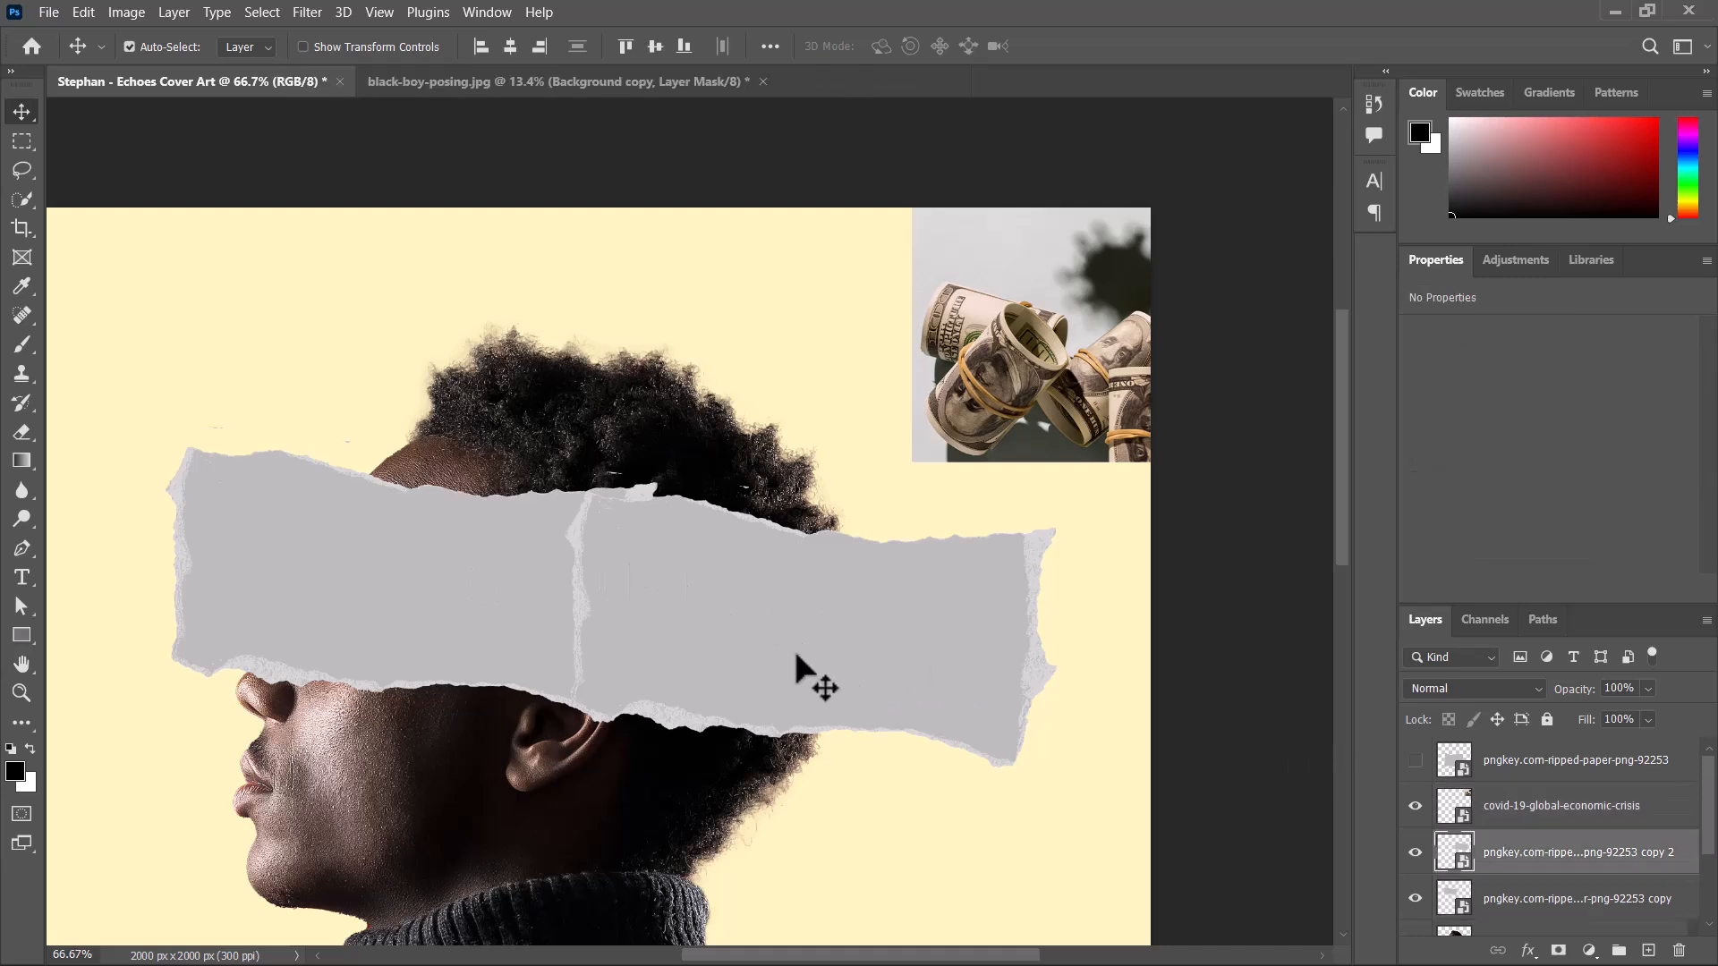
pyautogui.click(756, 281)
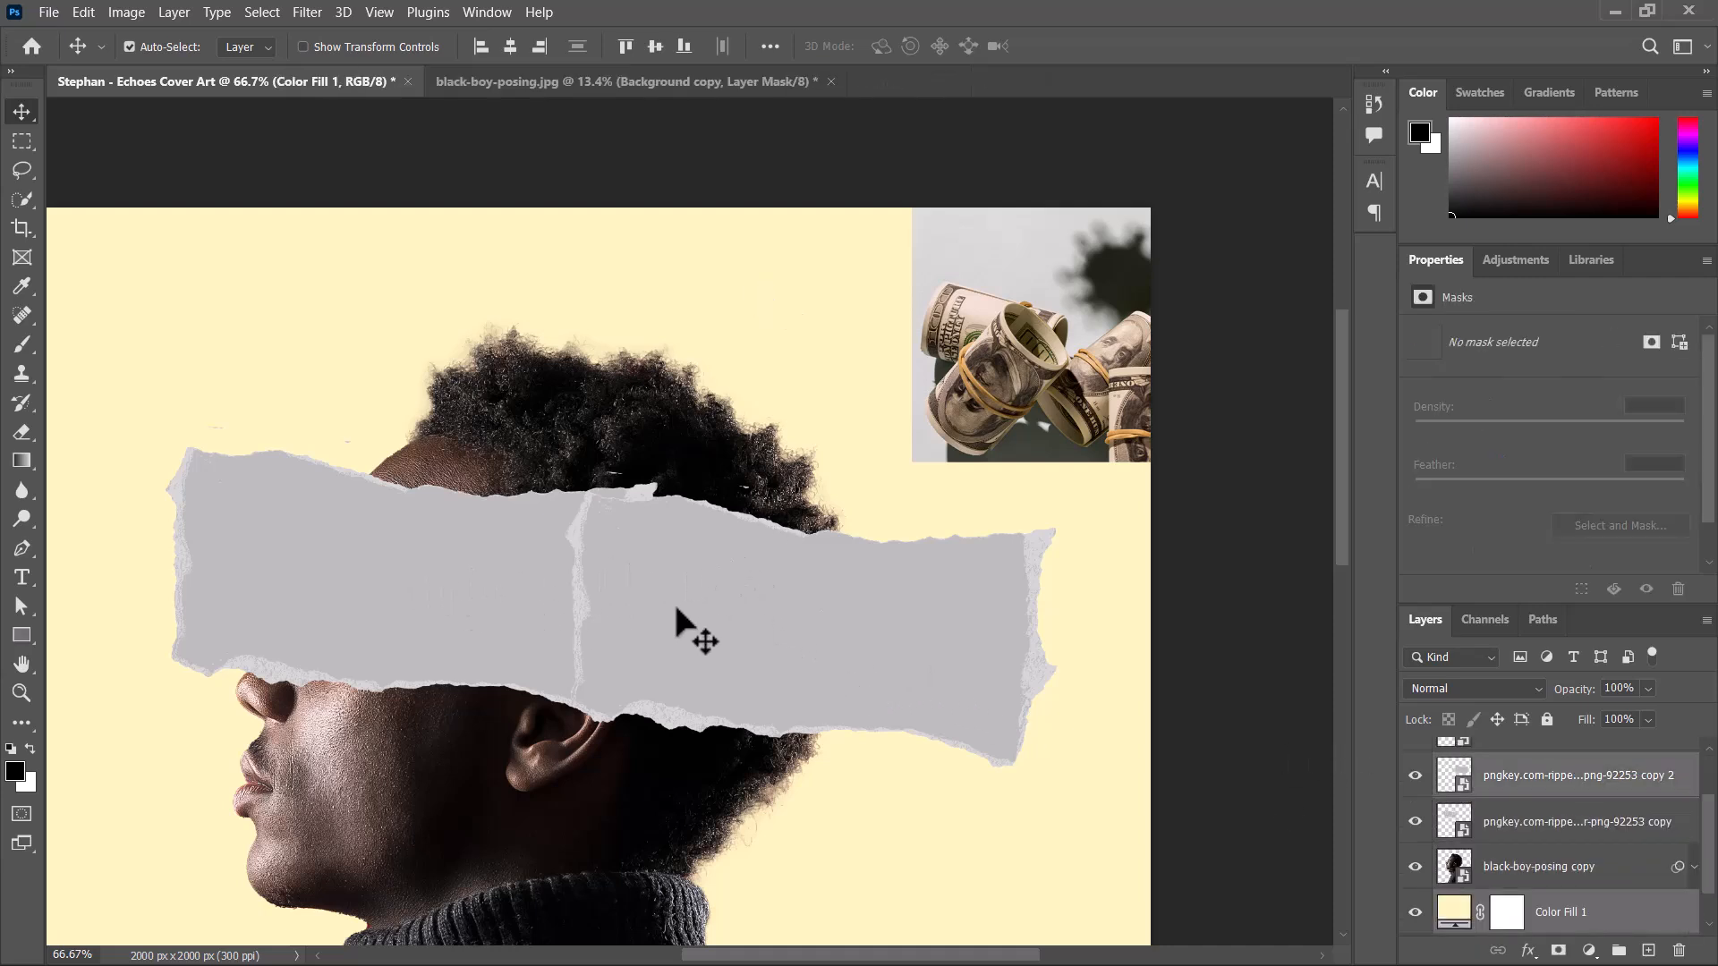
pyautogui.click(720, 616)
pyautogui.moveTo(724, 618)
pyautogui.mouseDown()
pyautogui.moveTo(683, 621)
pyautogui.moveTo(754, 627)
pyautogui.mouseUp()
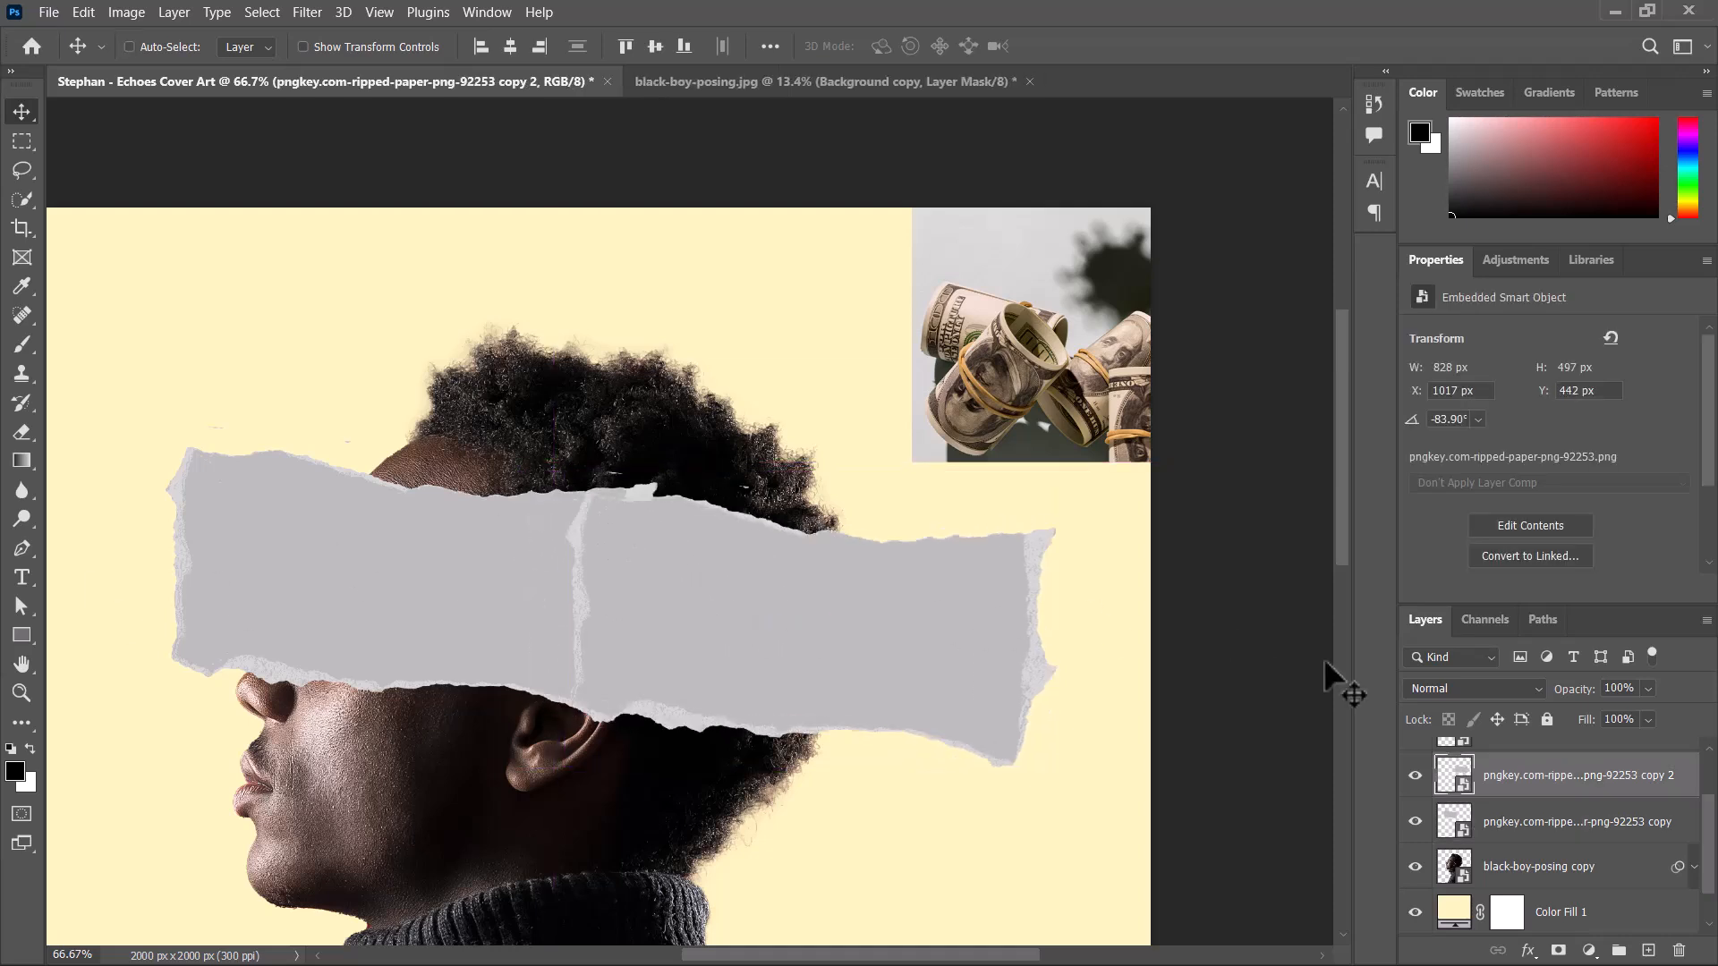
pyautogui.keyDown('shift'); pyautogui.click(1519, 823); pyautogui.keyUp('shift')
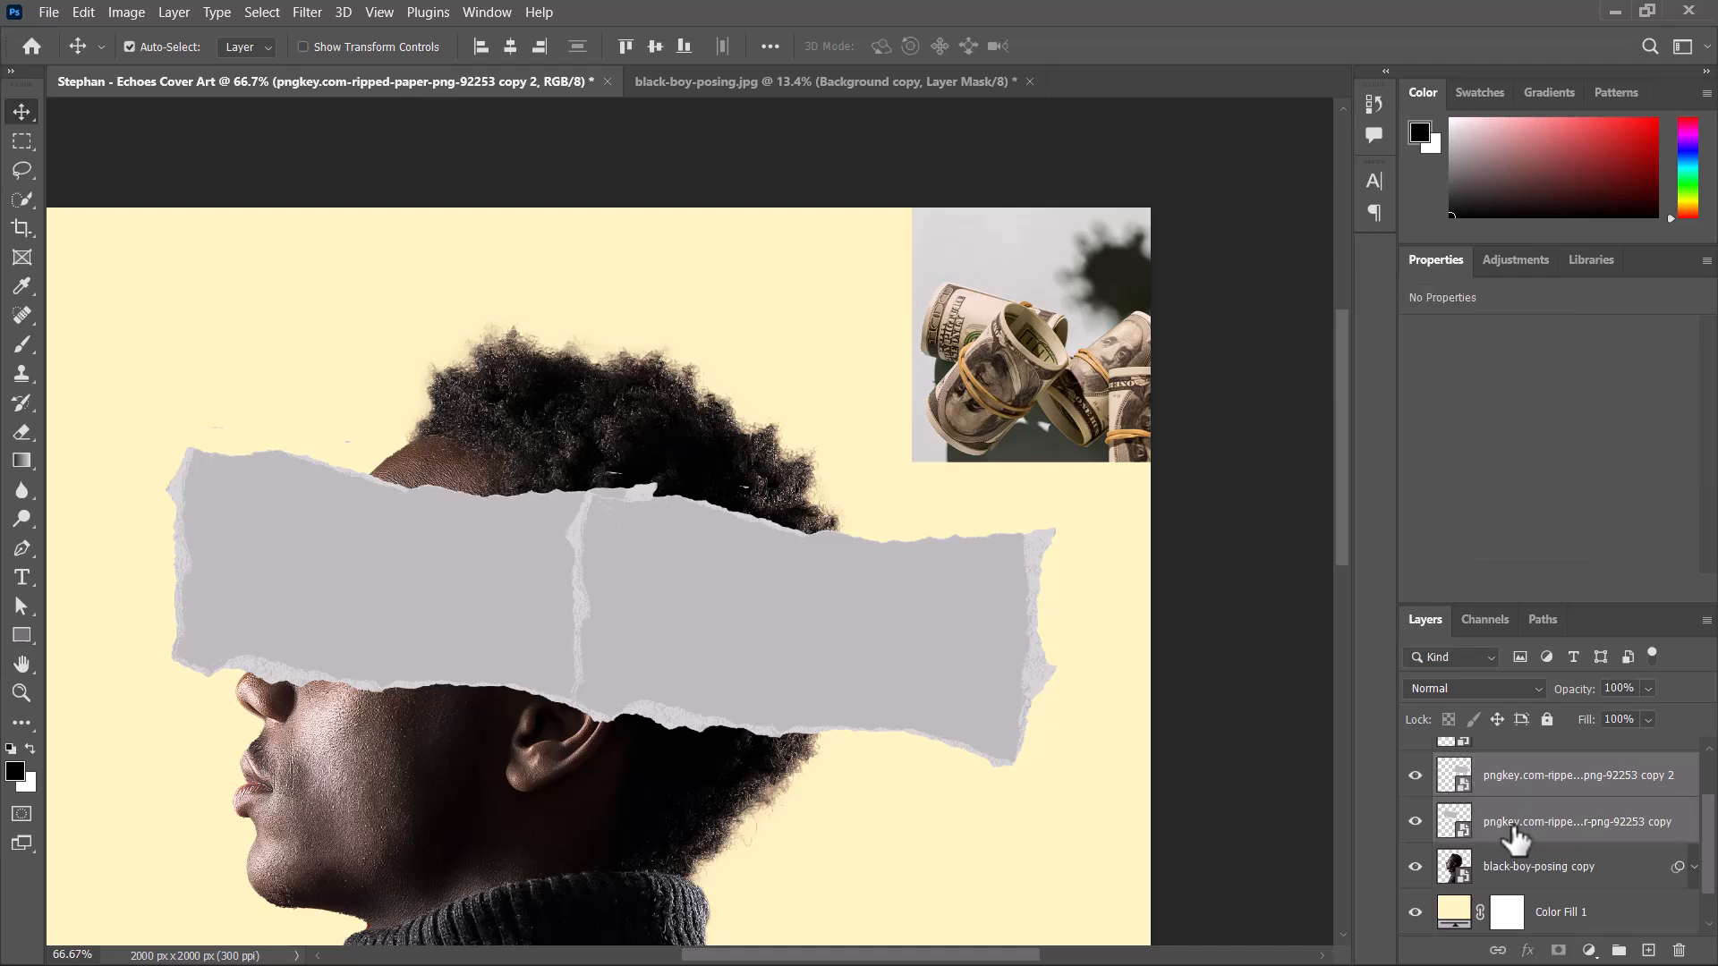
pyautogui.moveTo(626, 614); pyautogui.dragTo(539, 569)
pyautogui.hotkey('ctrl', 'z')
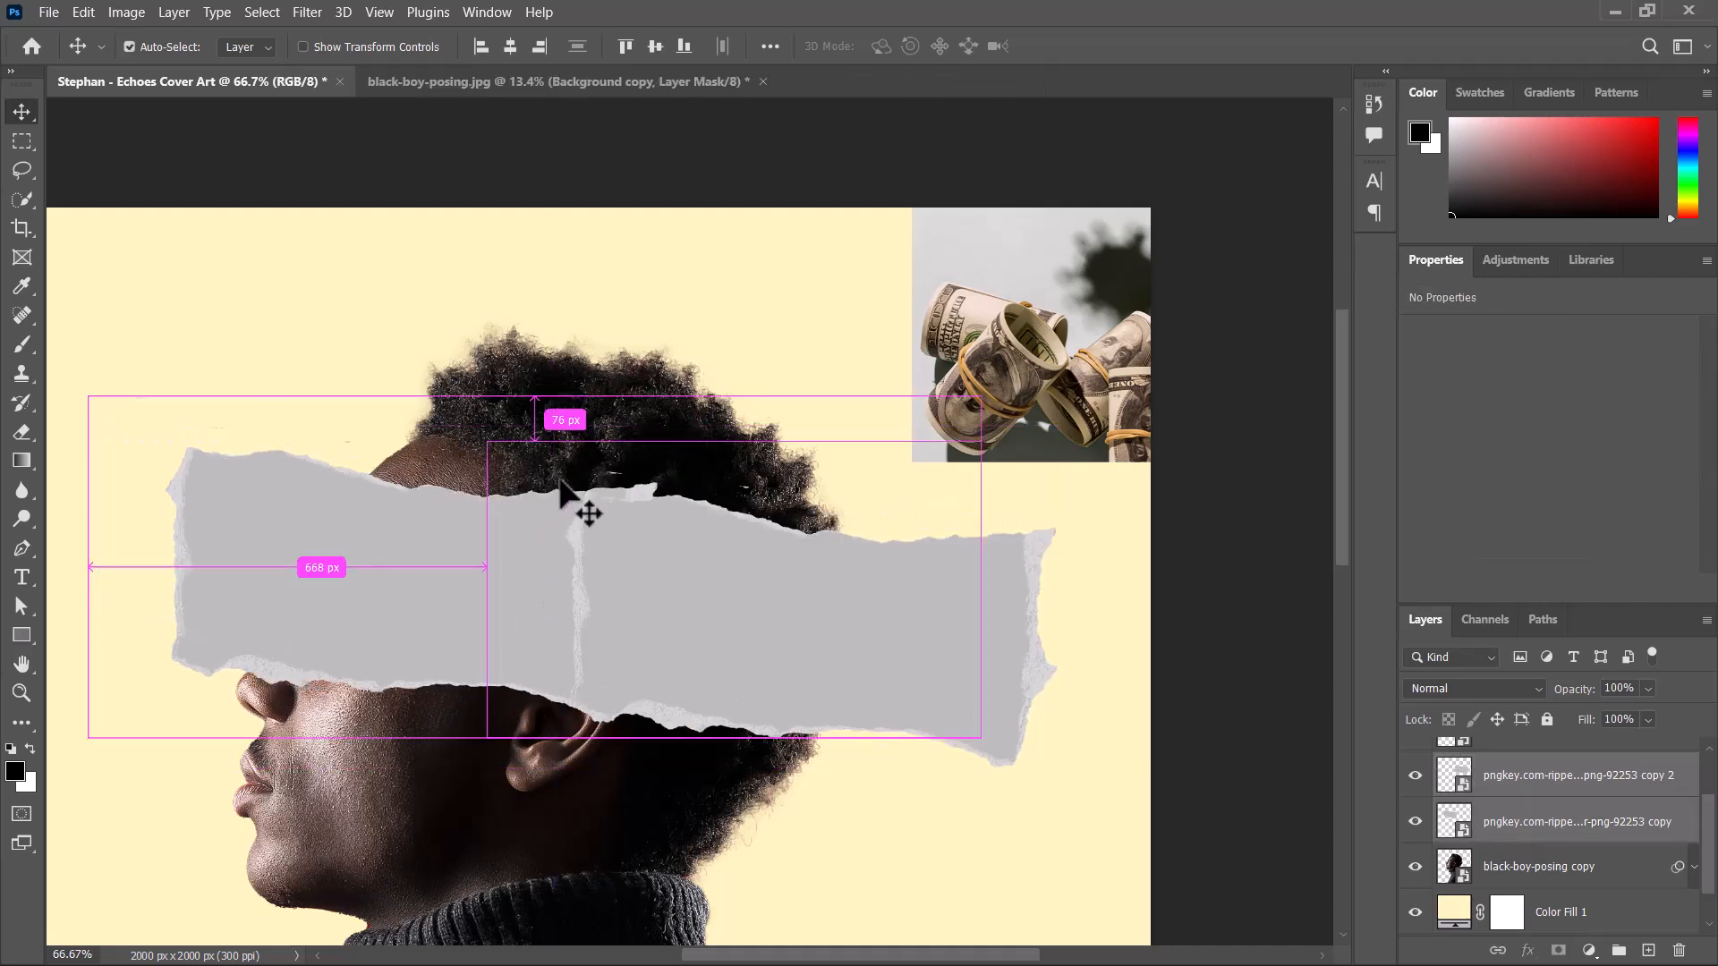
pyautogui.keyDown('ctrl'); pyautogui.click(326, 440); pyautogui.keyUp('ctrl')
# Shorten the face-side paper strip from its front end to a -61.03% height scale and apply the transform.
pyautogui.keyDown('ctrl'); pyautogui.click(276, 577); pyautogui.keyUp('ctrl')
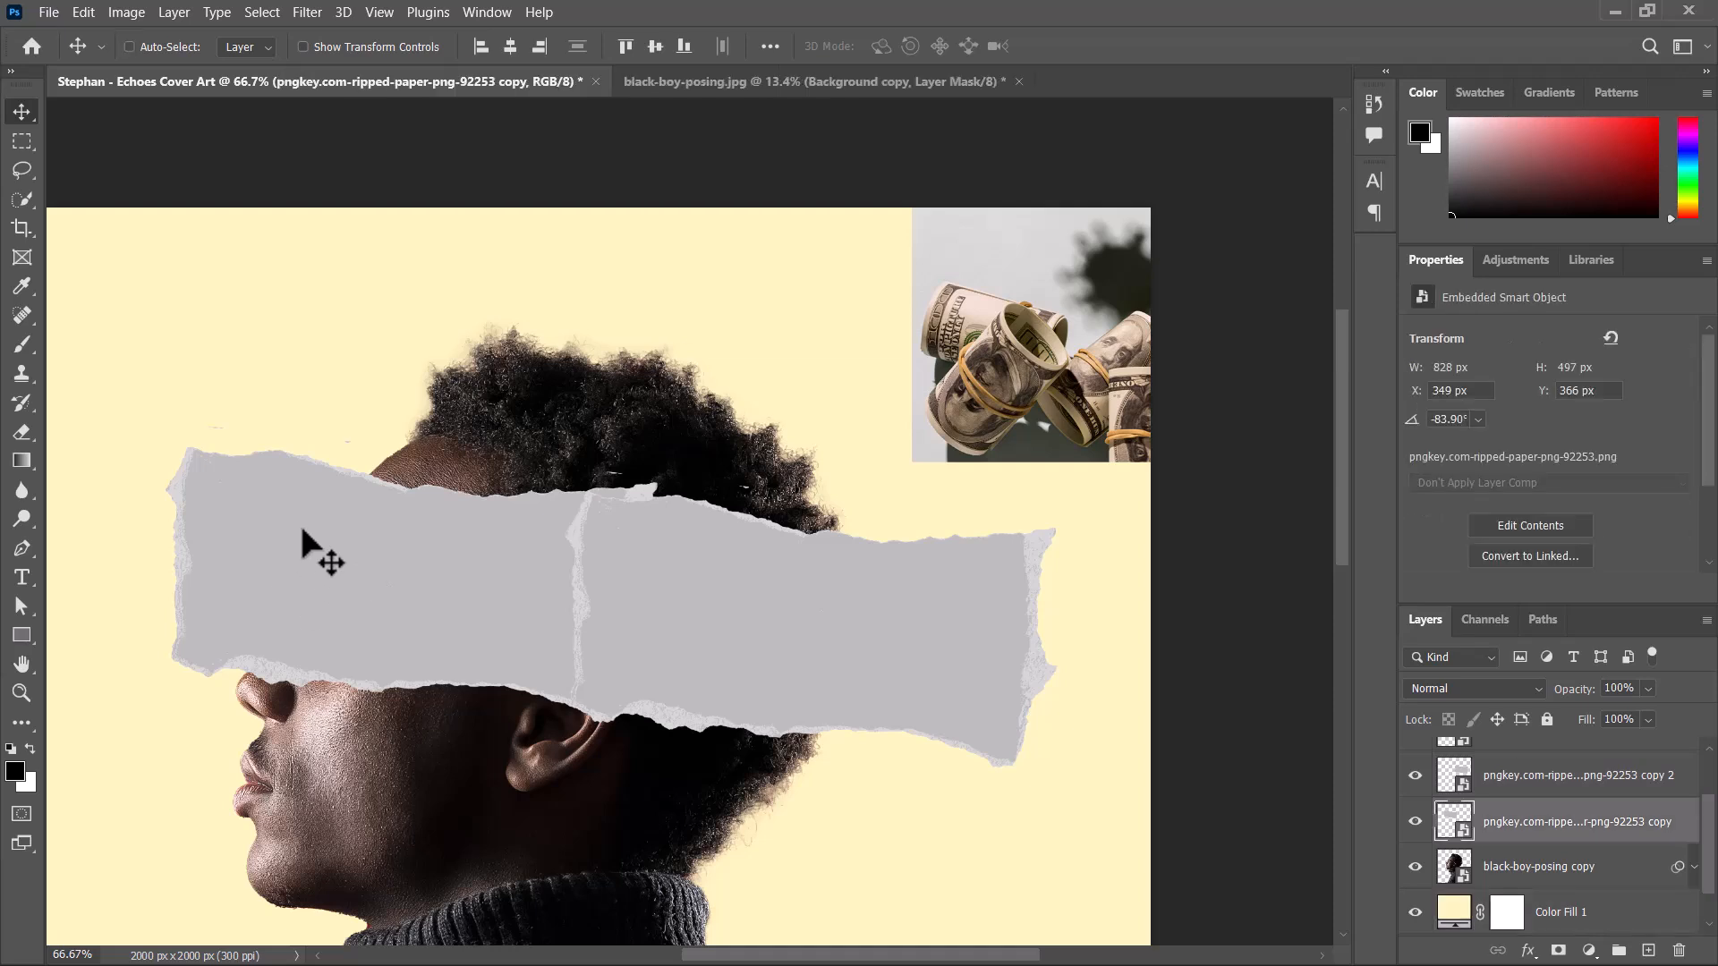
pyautogui.hotkey('ctrl', 't')
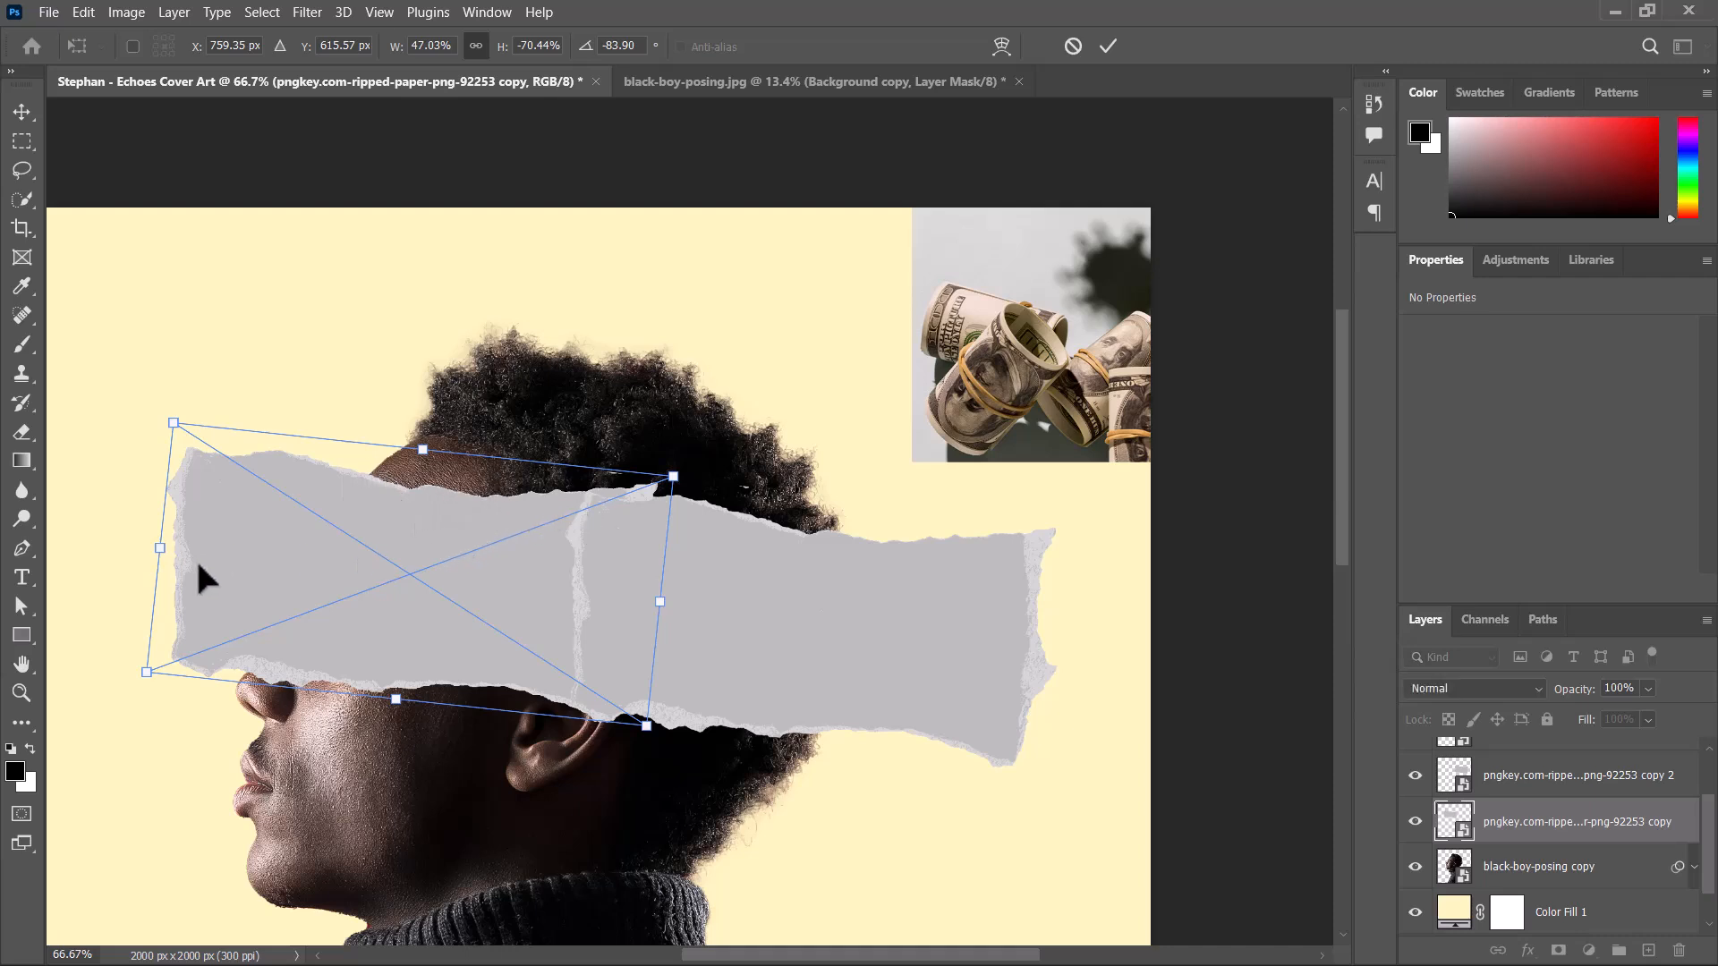
pyautogui.moveTo(161, 547); pyautogui.dragTo(232, 496)
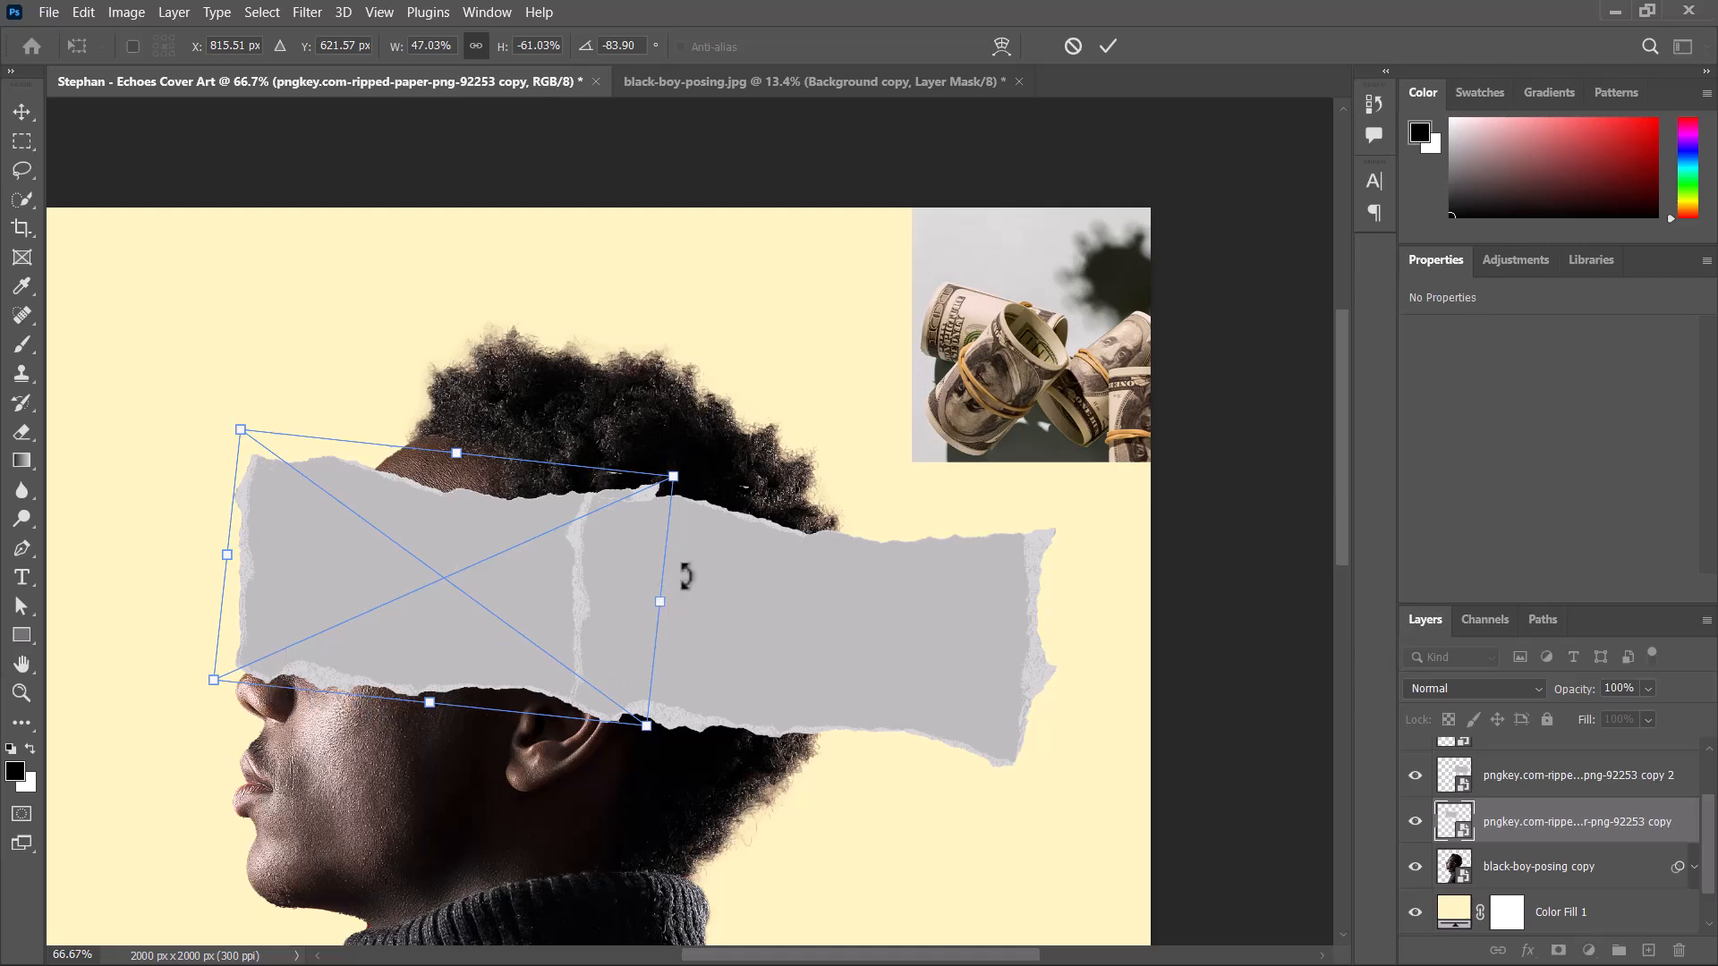
pyautogui.click(1110, 45)
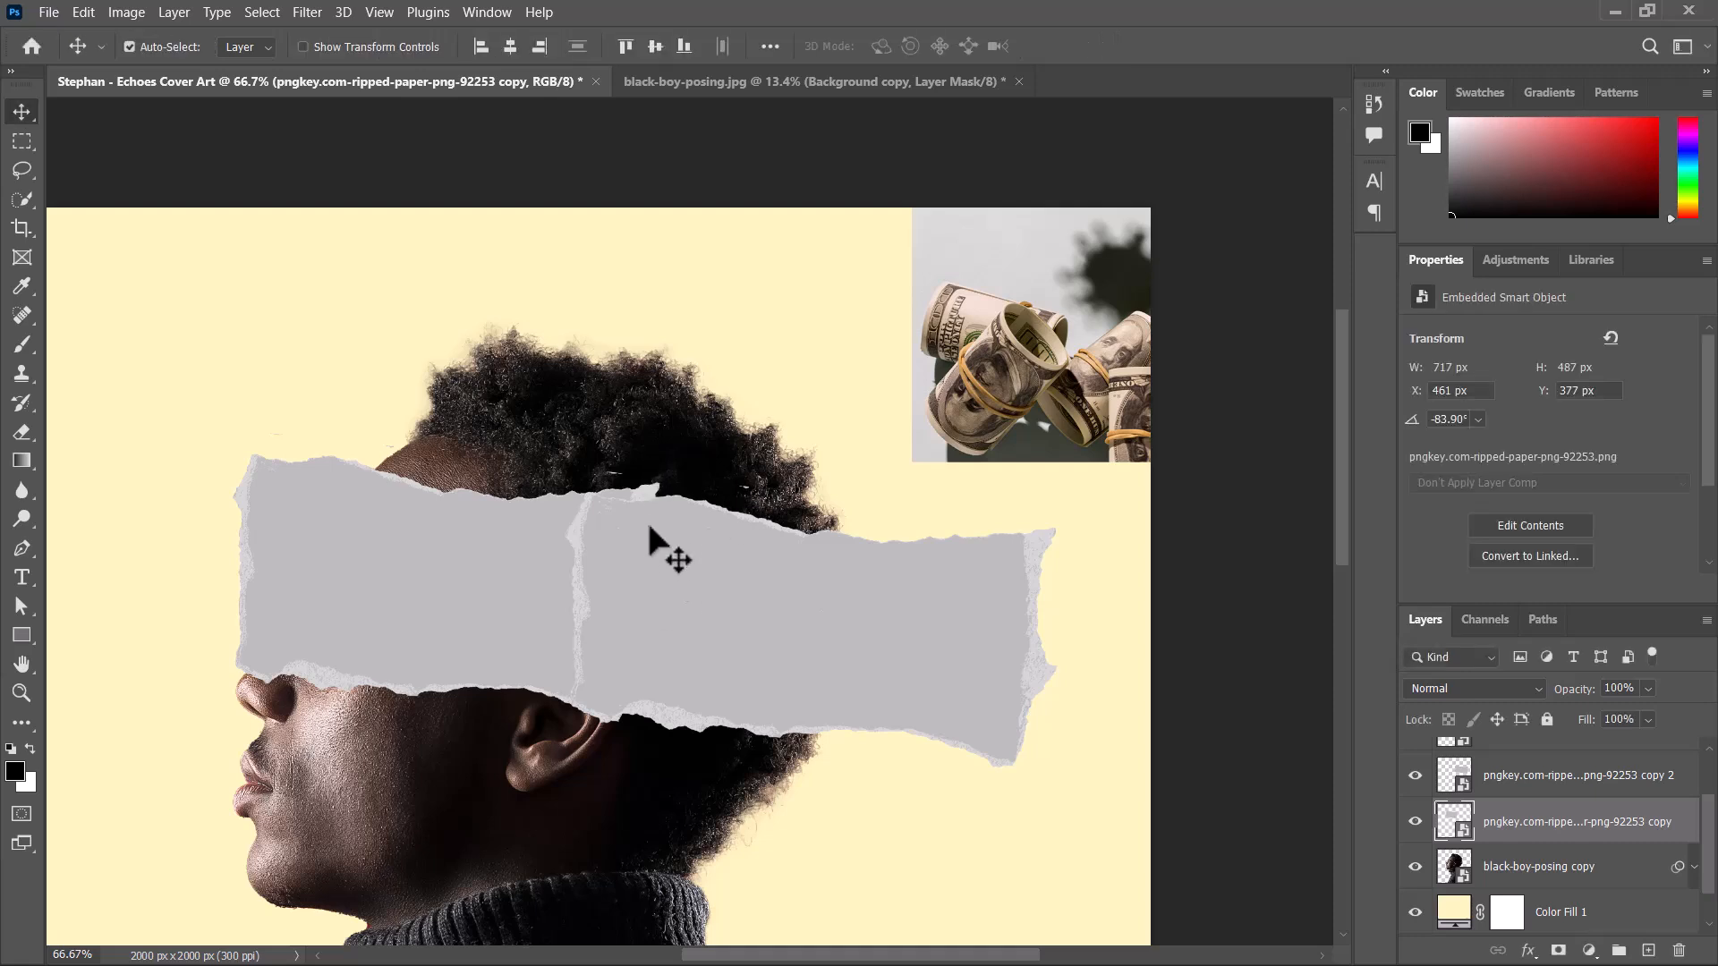
# Shift the ripped-paper strip behind the ear to X 1024 px, Y 442 px and deselect it.
pyautogui.moveTo(606, 545); pyautogui.dragTo(675, 517)
pyautogui.click(663, 268)
pyautogui.click(704, 592)
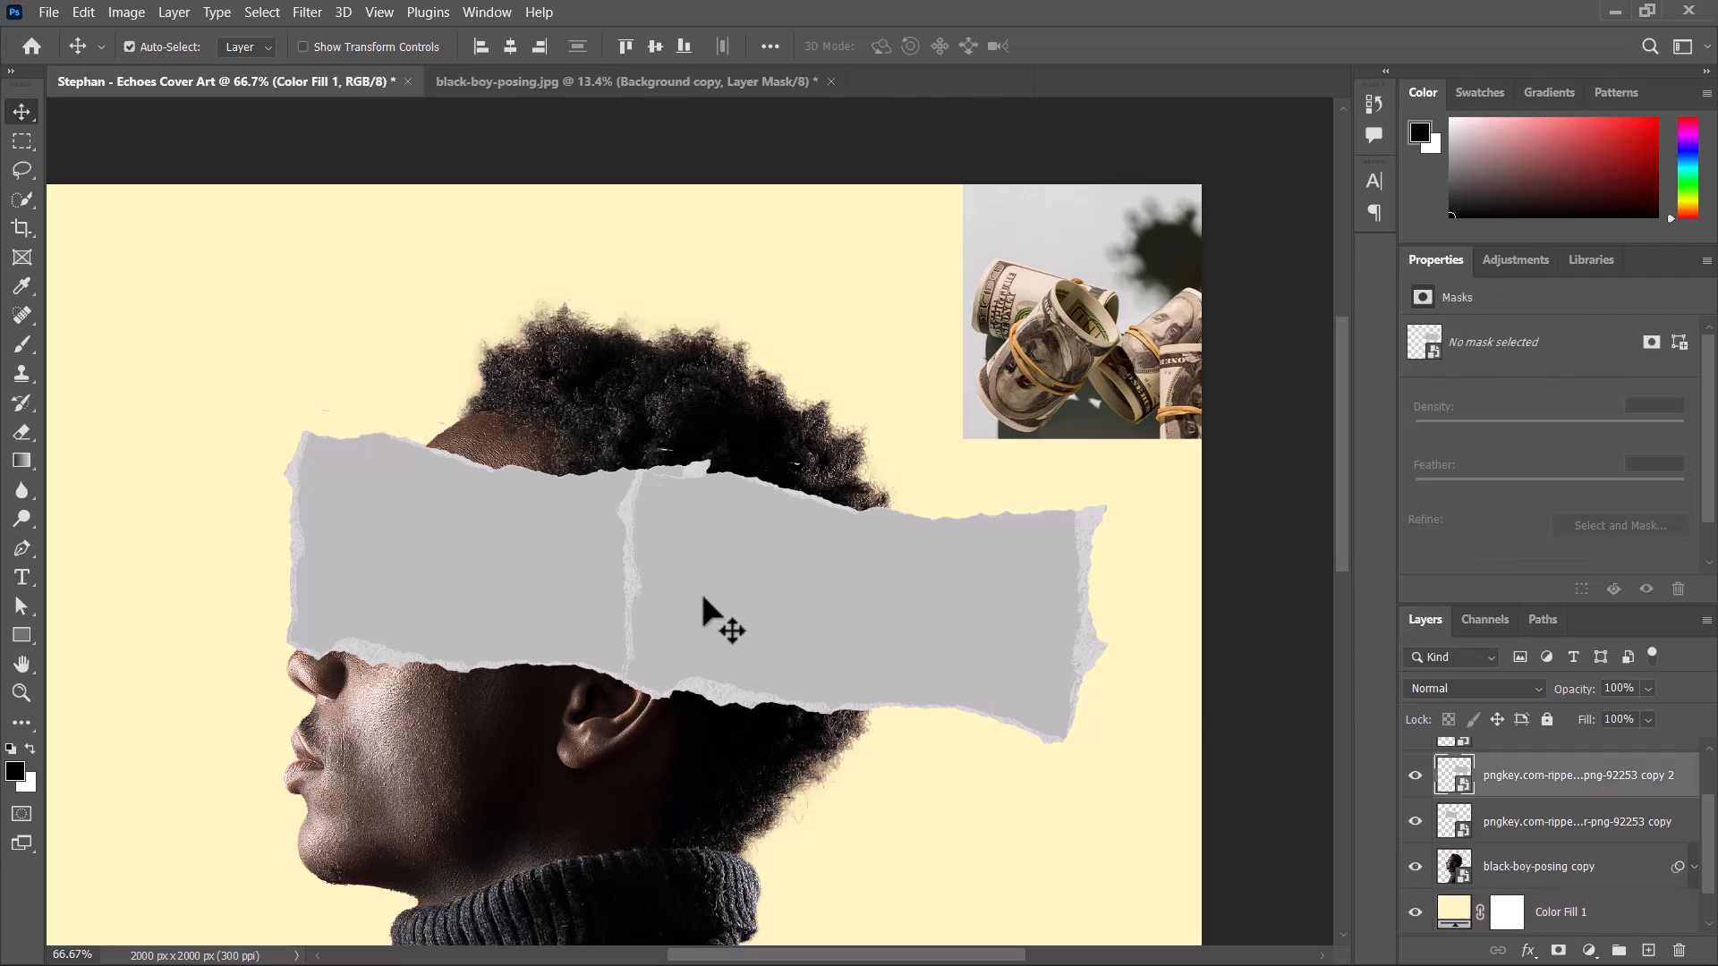
pyautogui.moveTo(692, 591); pyautogui.dragTo(711, 564)
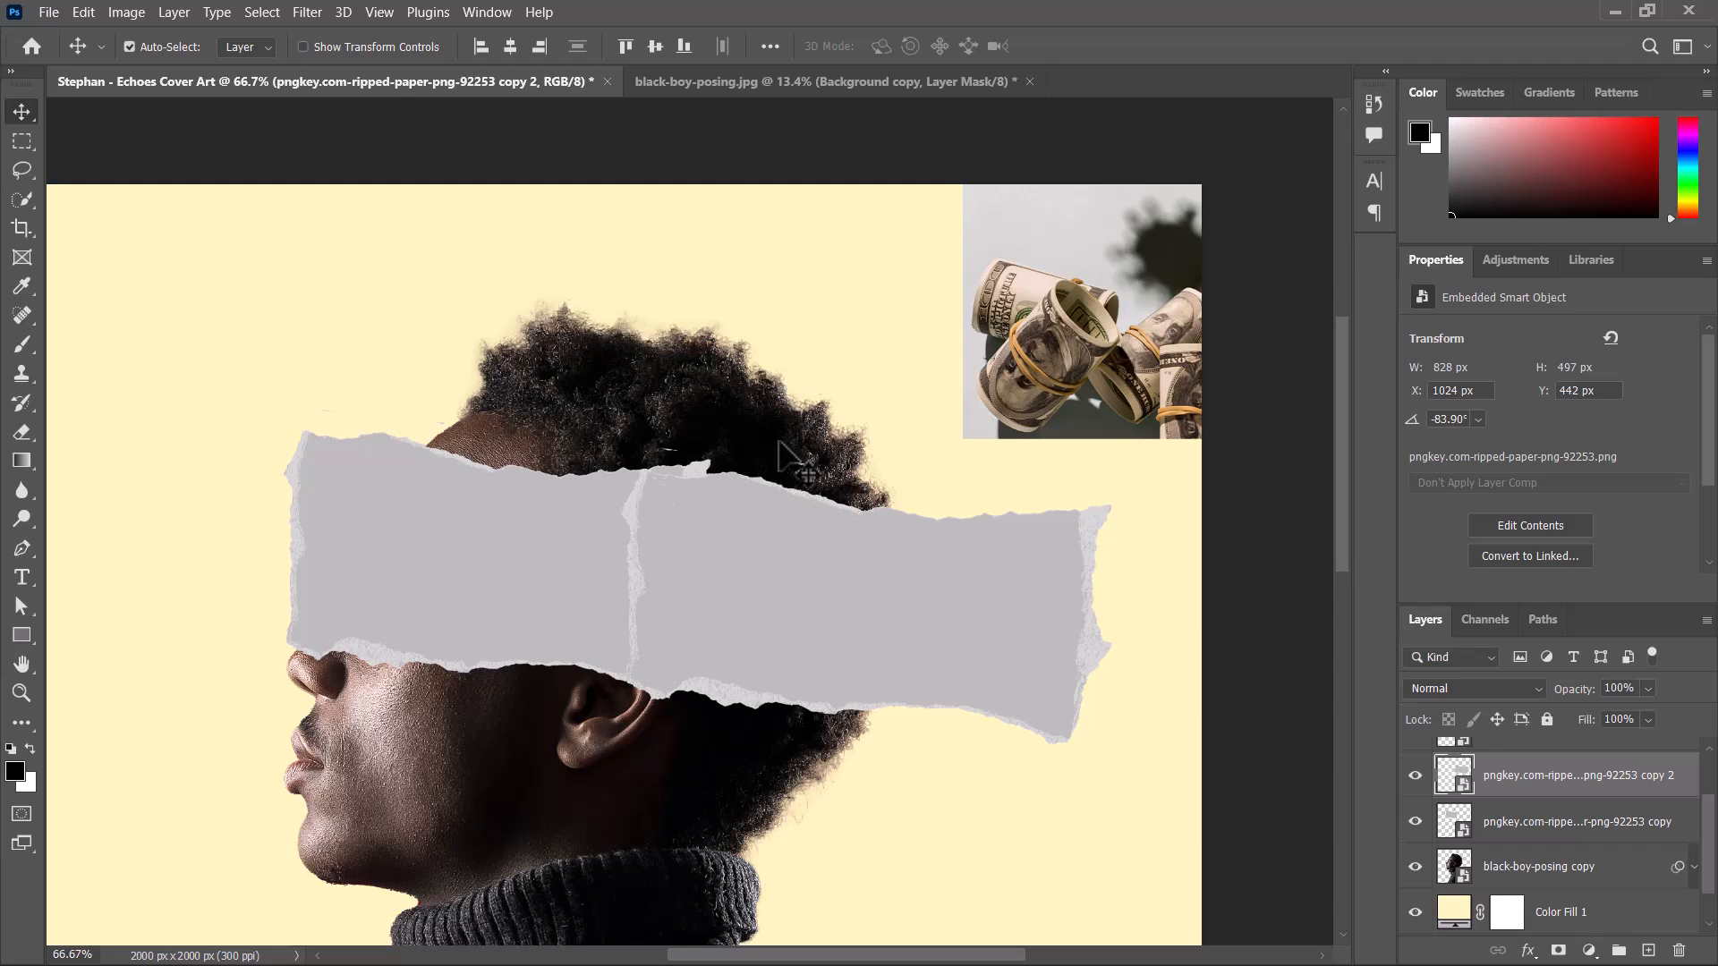
pyautogui.click(782, 383)
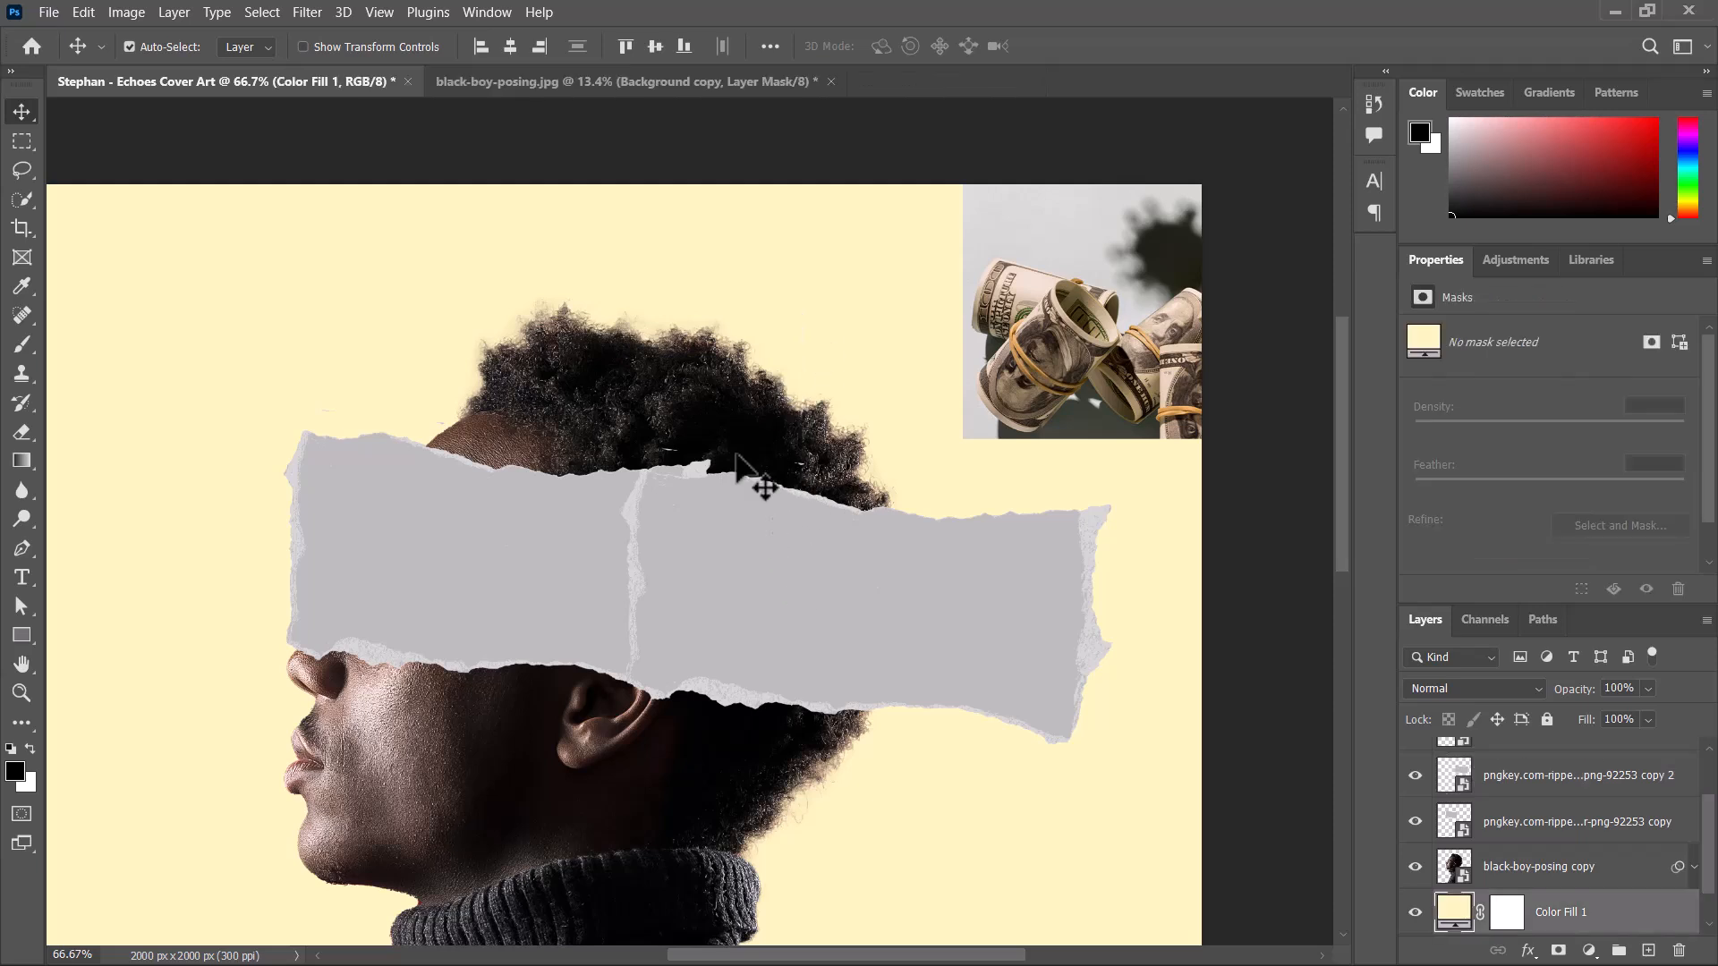
# Duplicate the ripped-paper strip behind the ear and place the copy above it over the hair at X 1060 px, Y 84 px.
pyautogui.click(456, 519)
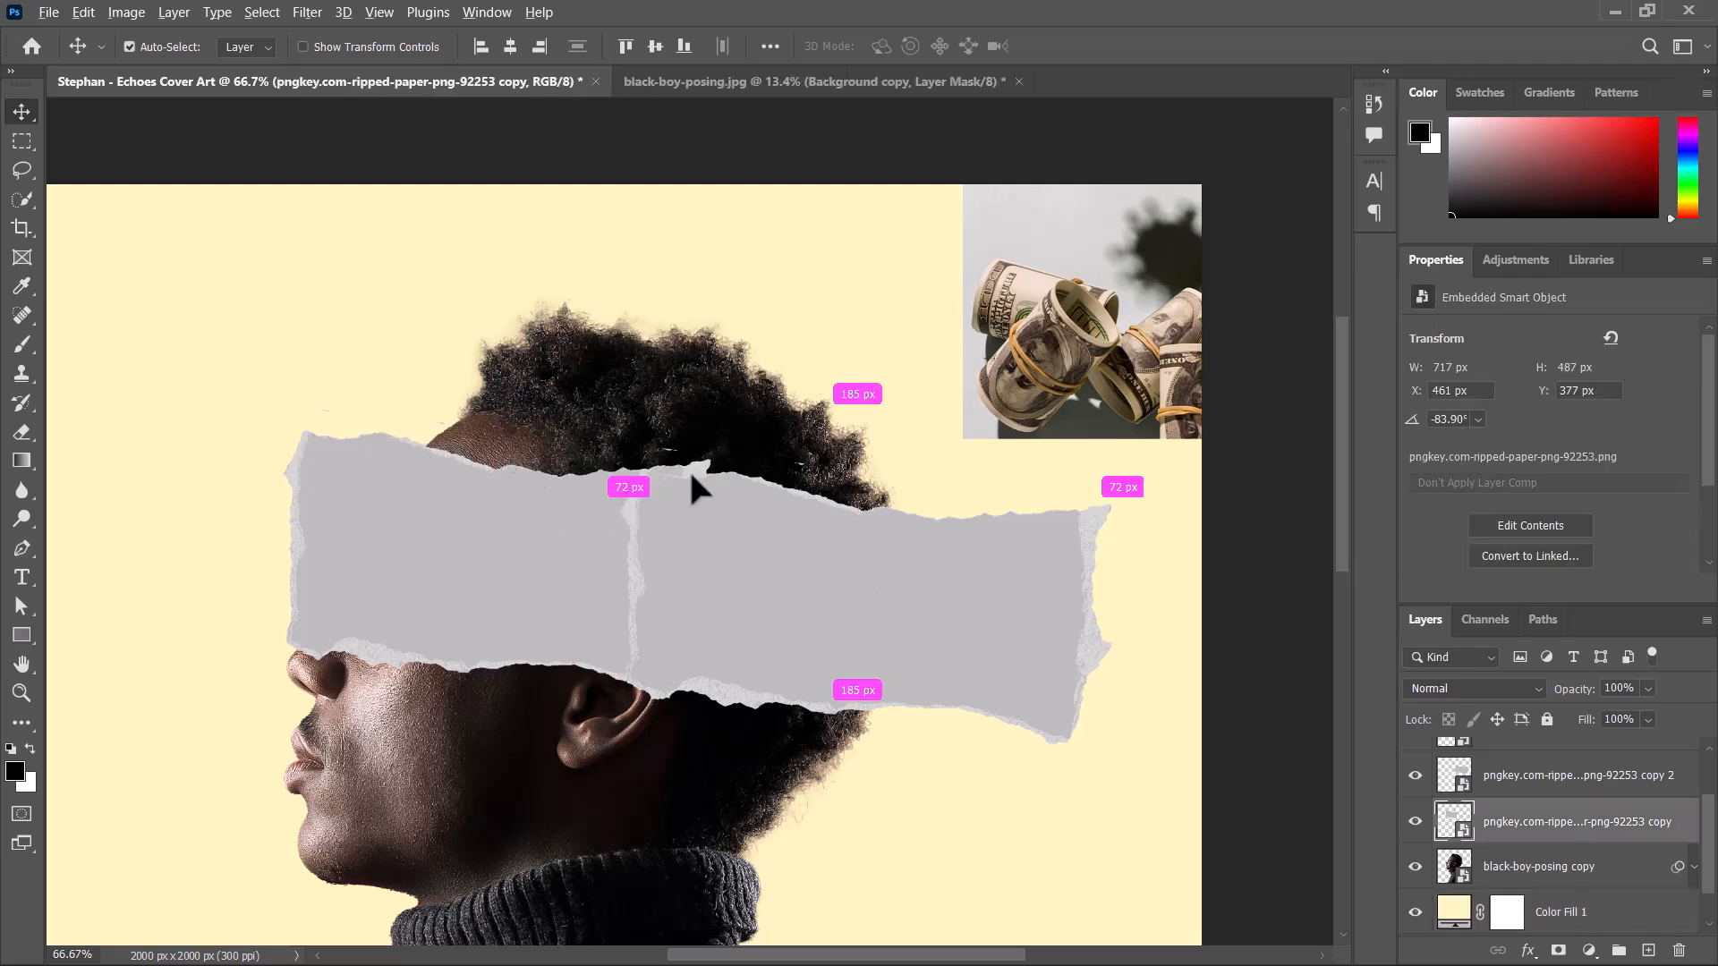
pyautogui.moveTo(693, 474); pyautogui.dragTo(768, 420)
pyautogui.hotkey('ctrl', 'j')
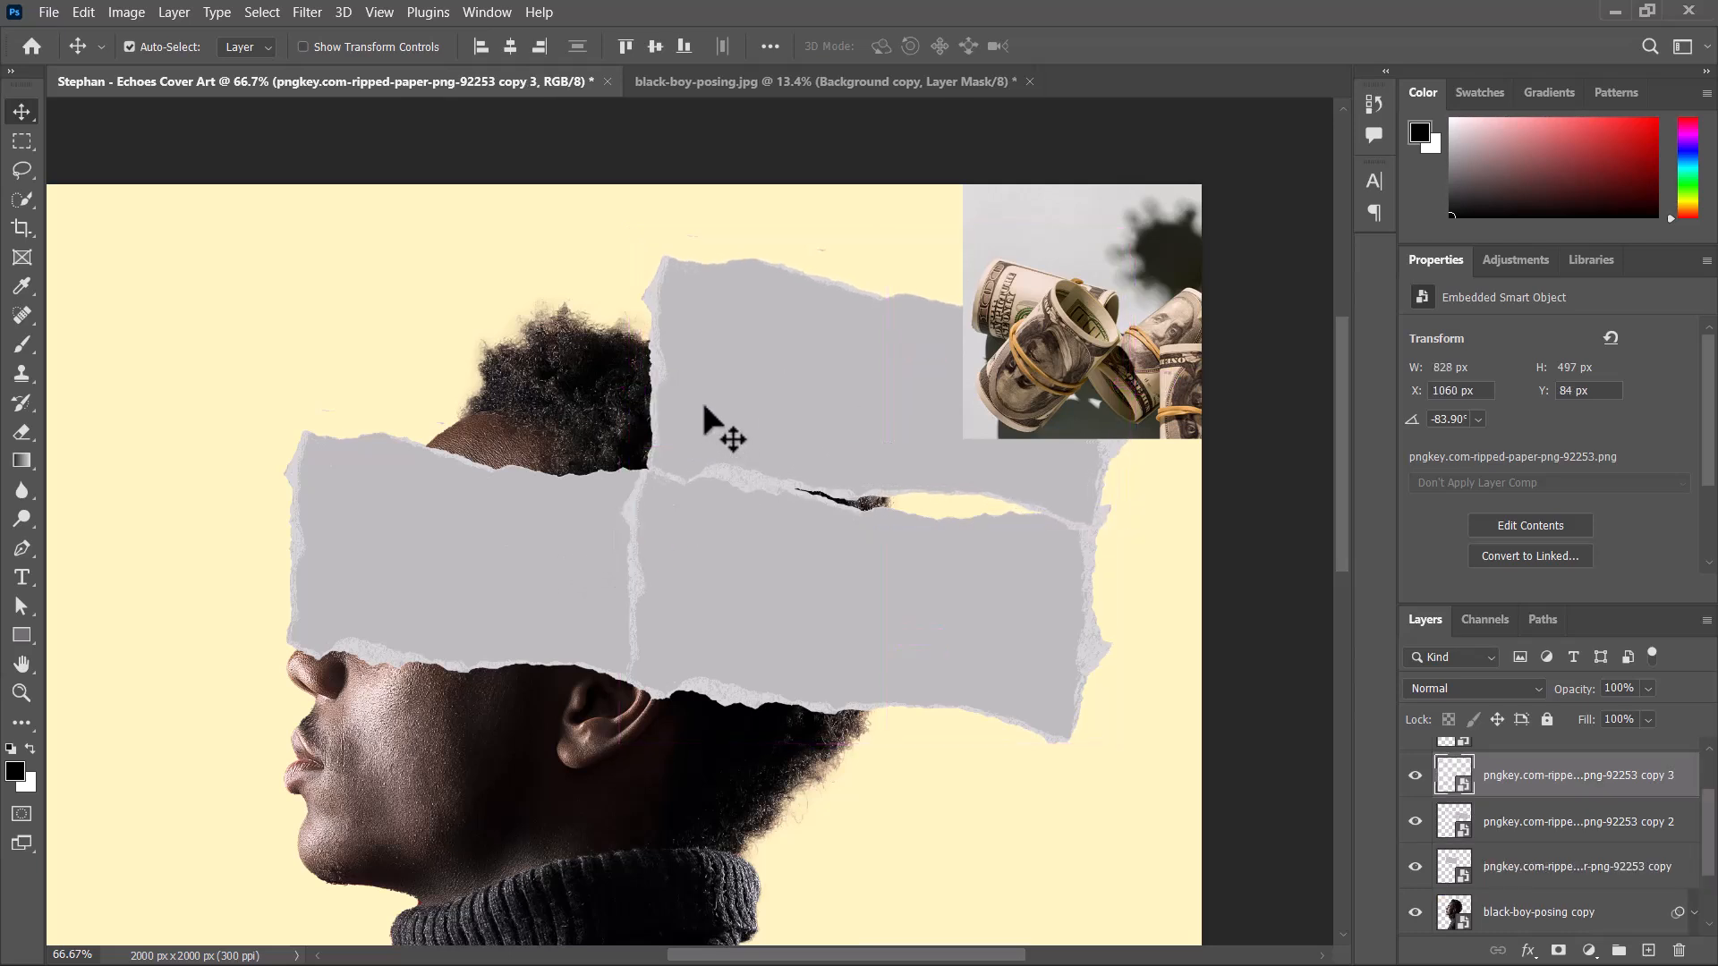
pyautogui.moveTo(1454, 775); pyautogui.dragTo(1455, 783)
pyautogui.keyDown('ctrl'); pyautogui.click(1449, 775); pyautogui.keyUp('ctrl')
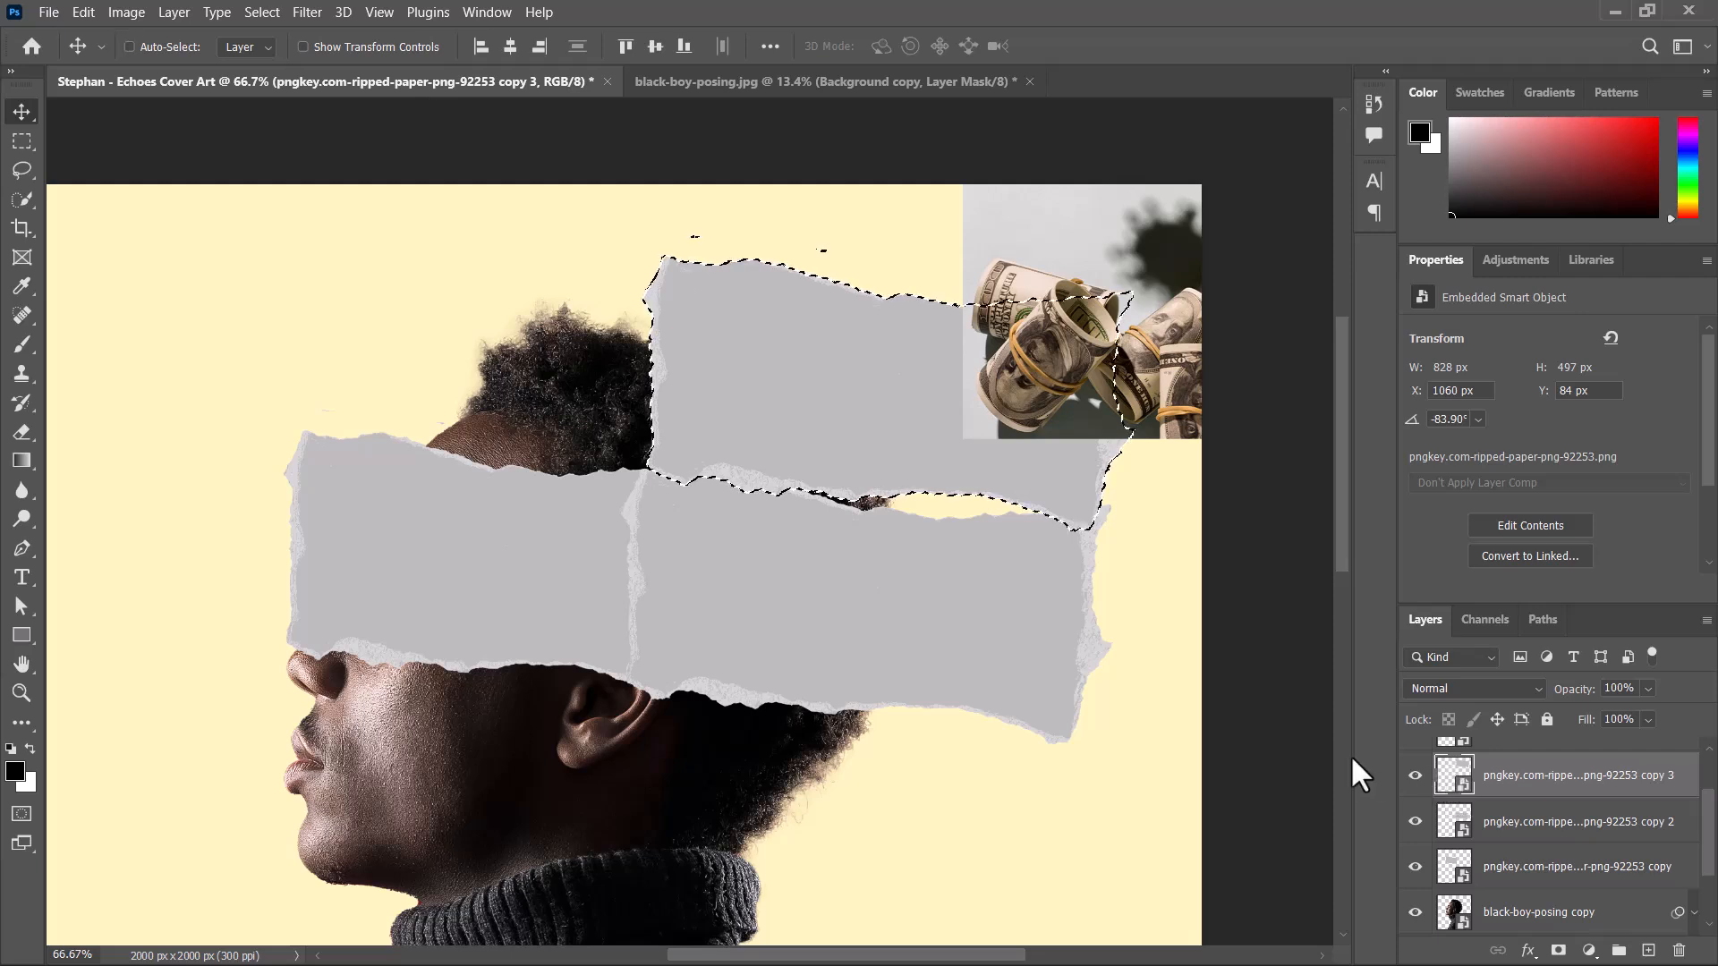
pyautogui.hotkey('ctrl', 'd')
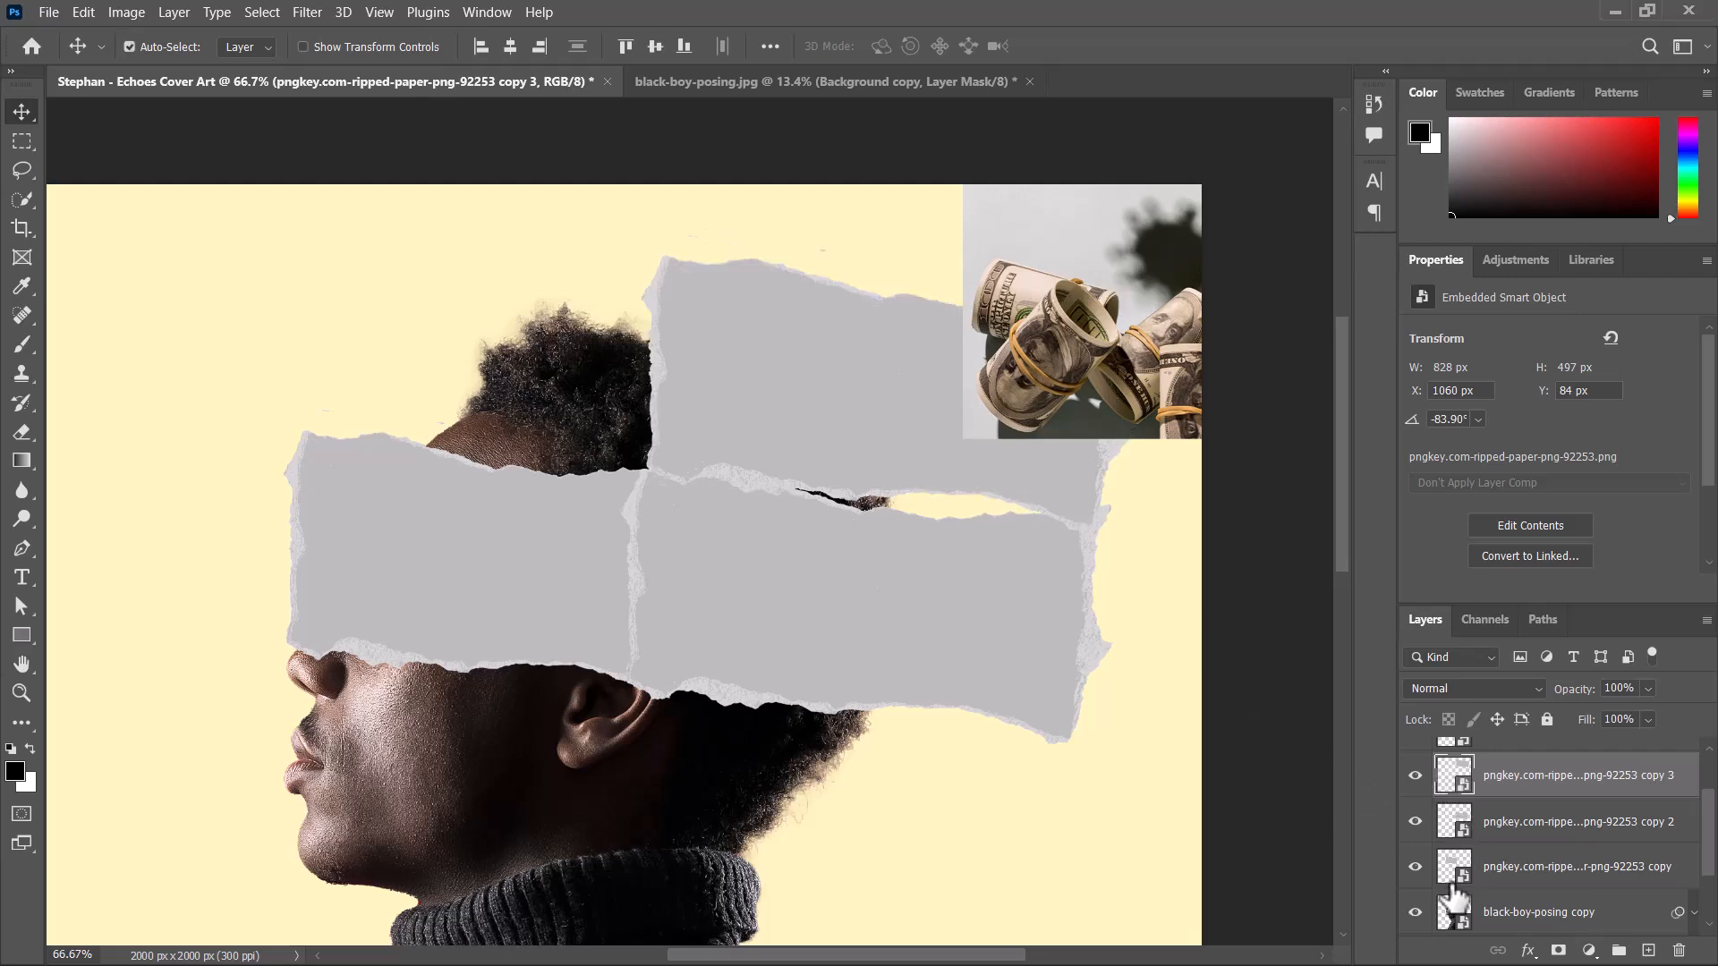
# Rasterize the face-side ripped-paper layer.
pyautogui.click(467, 530)
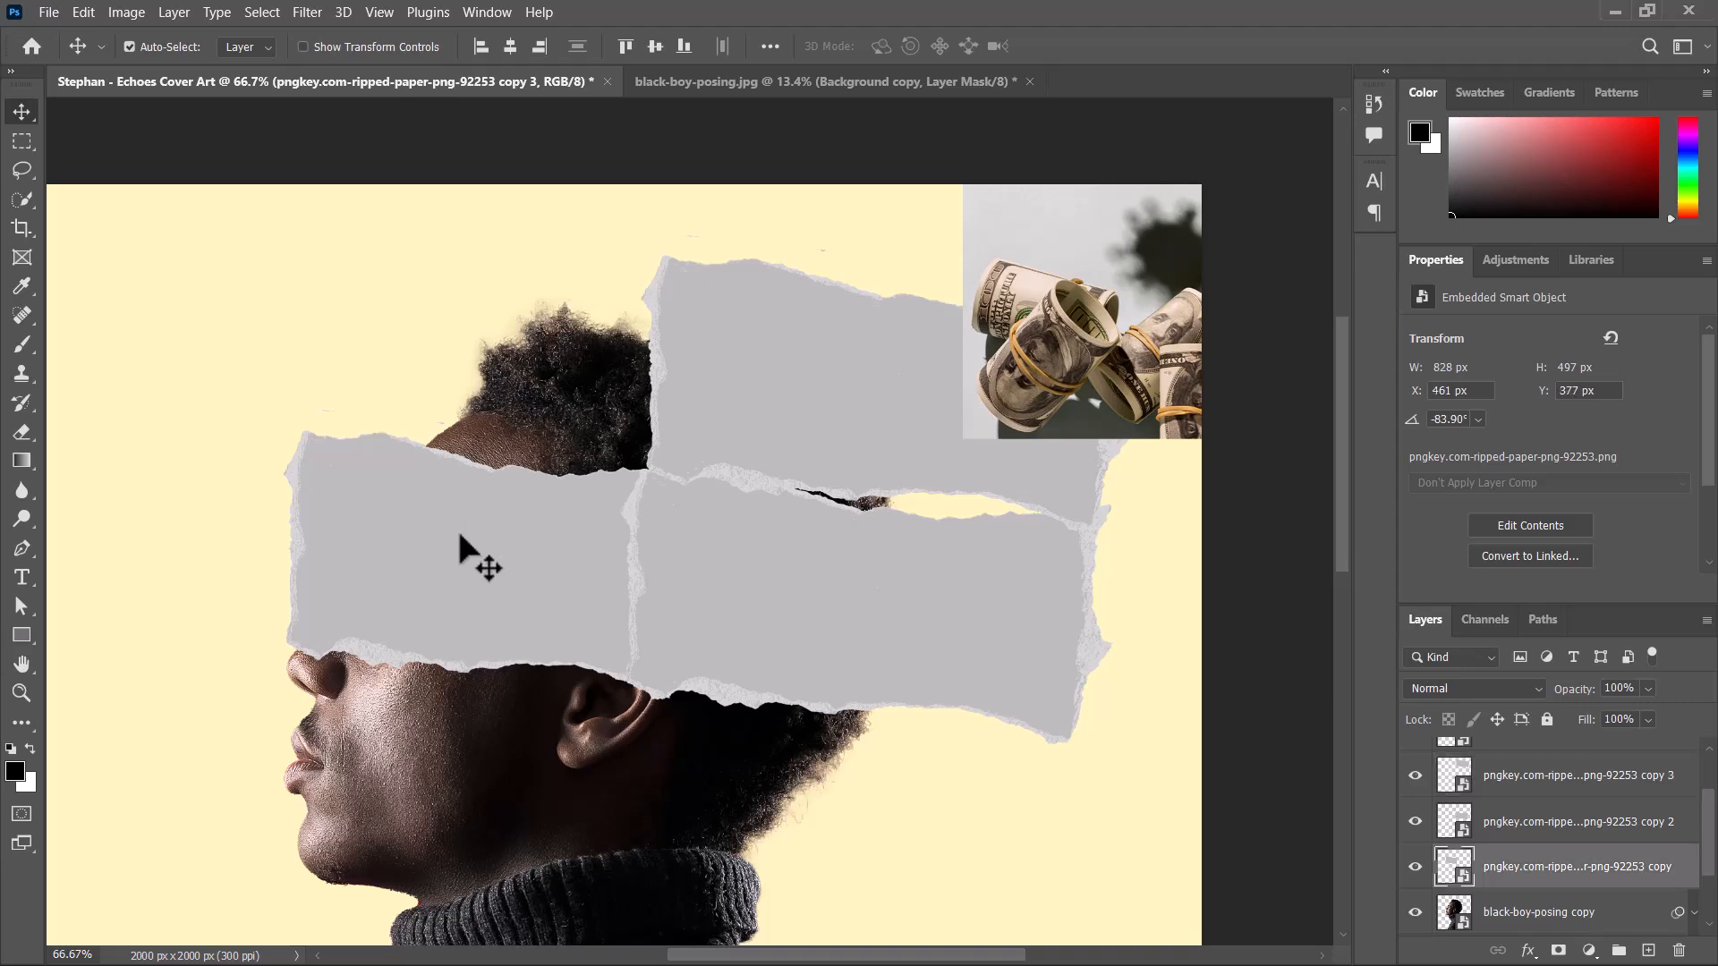
pyautogui.rightClick(1501, 874)
pyautogui.click(1270, 467)
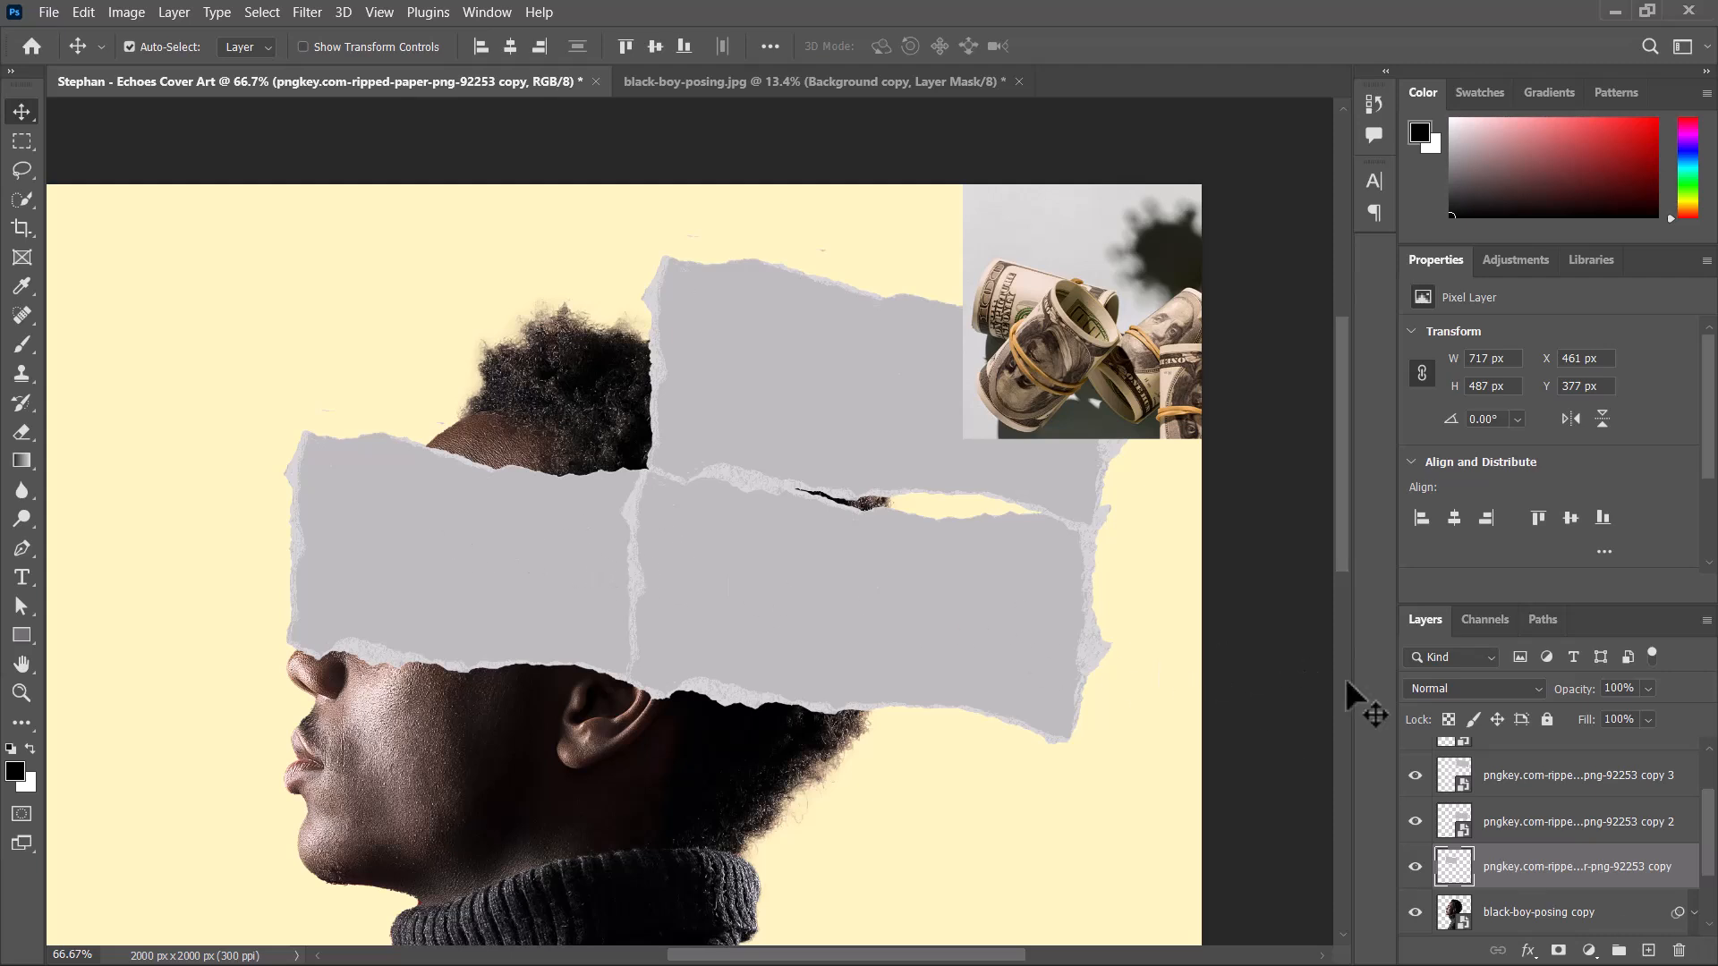
# Erase the face-side strip's protruding corner using the outline of the upper paper copy as a selection, and hide that copy.
pyautogui.click(1468, 837)
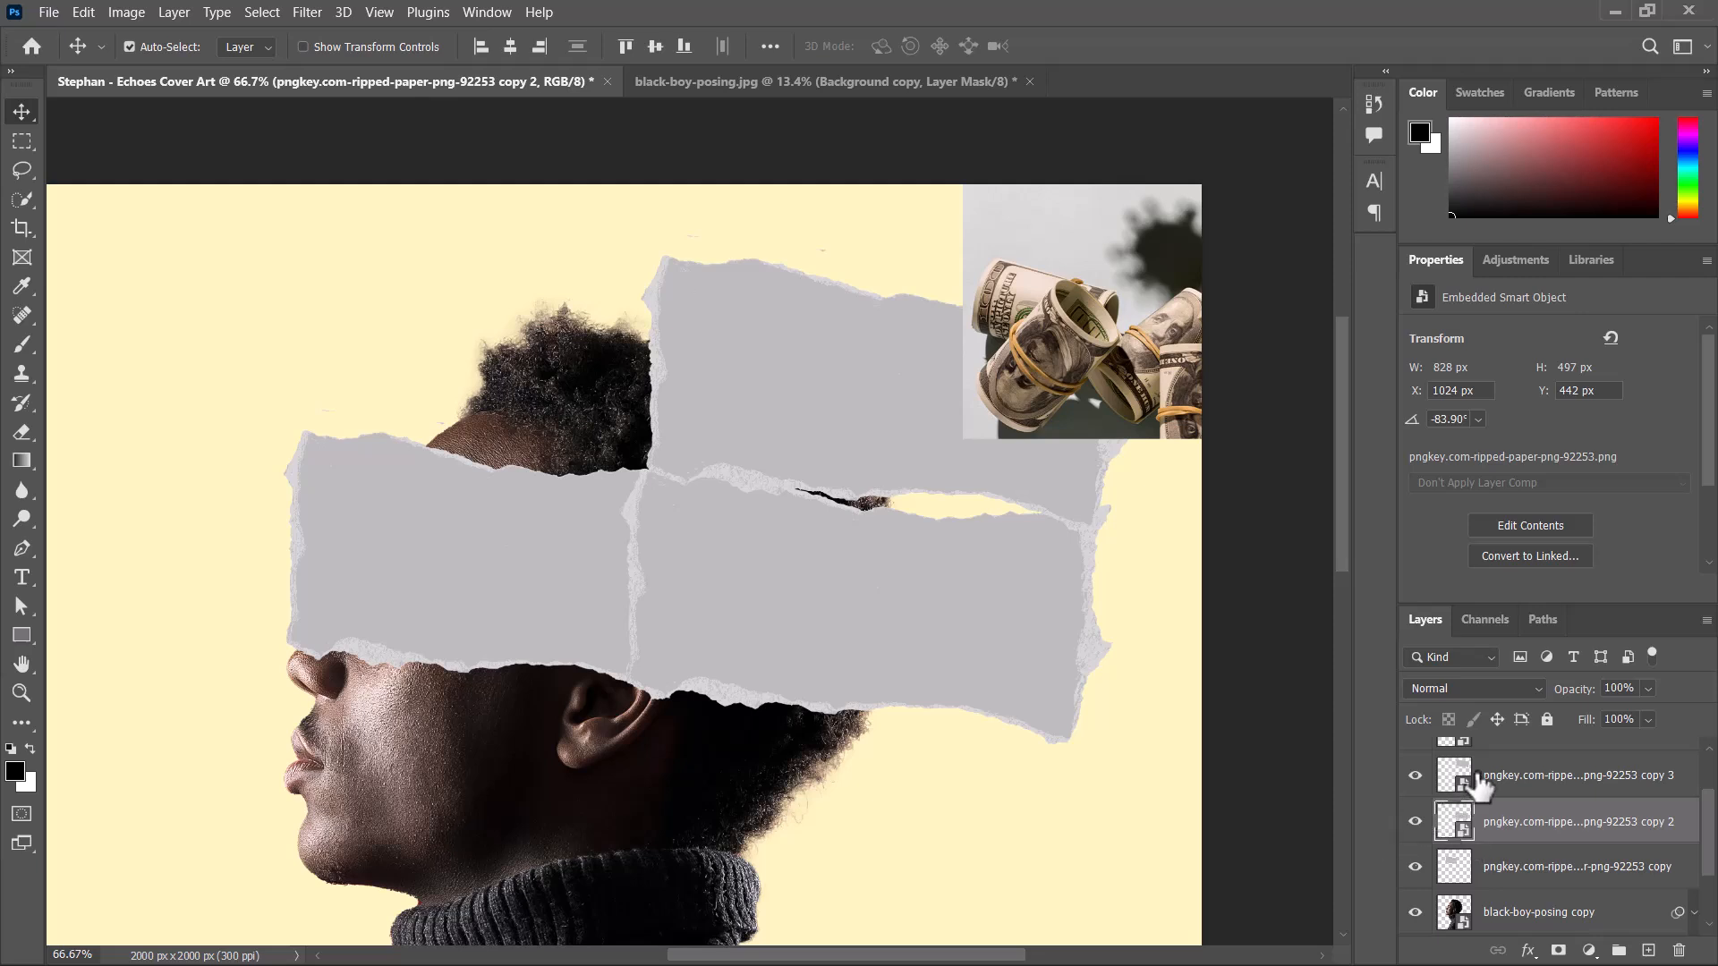
pyautogui.click(873, 407)
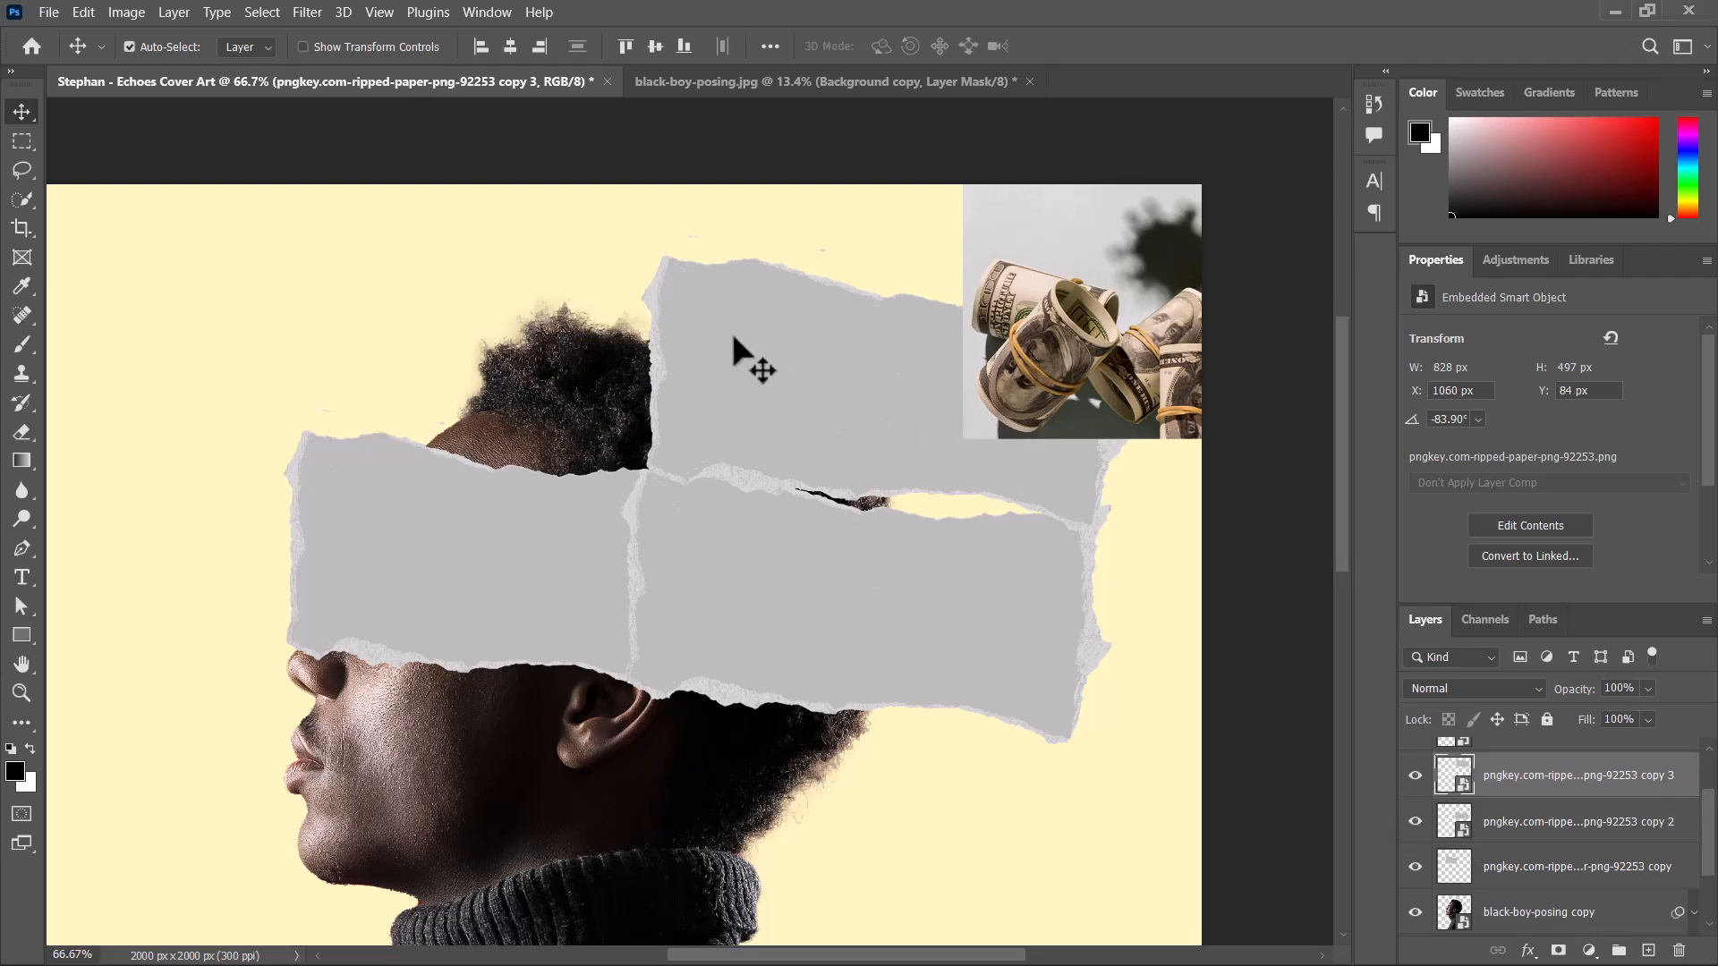
pyautogui.keyDown('ctrl'); pyautogui.click(1455, 775); pyautogui.keyUp('ctrl')
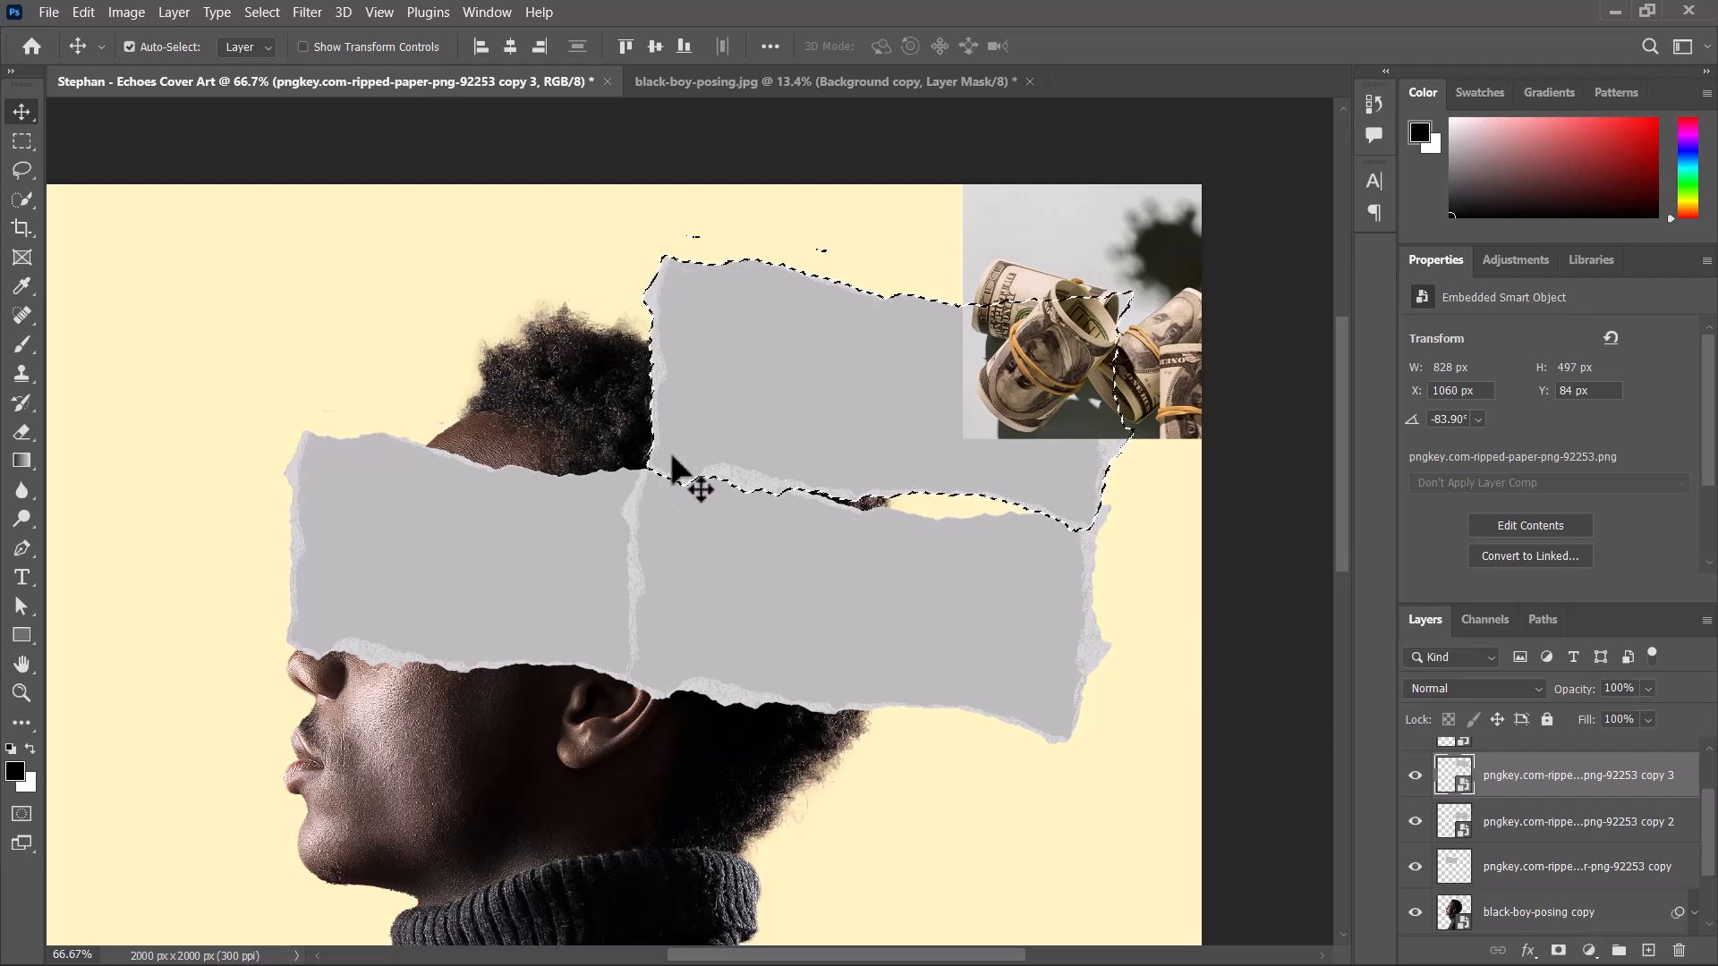
pyautogui.click(456, 533)
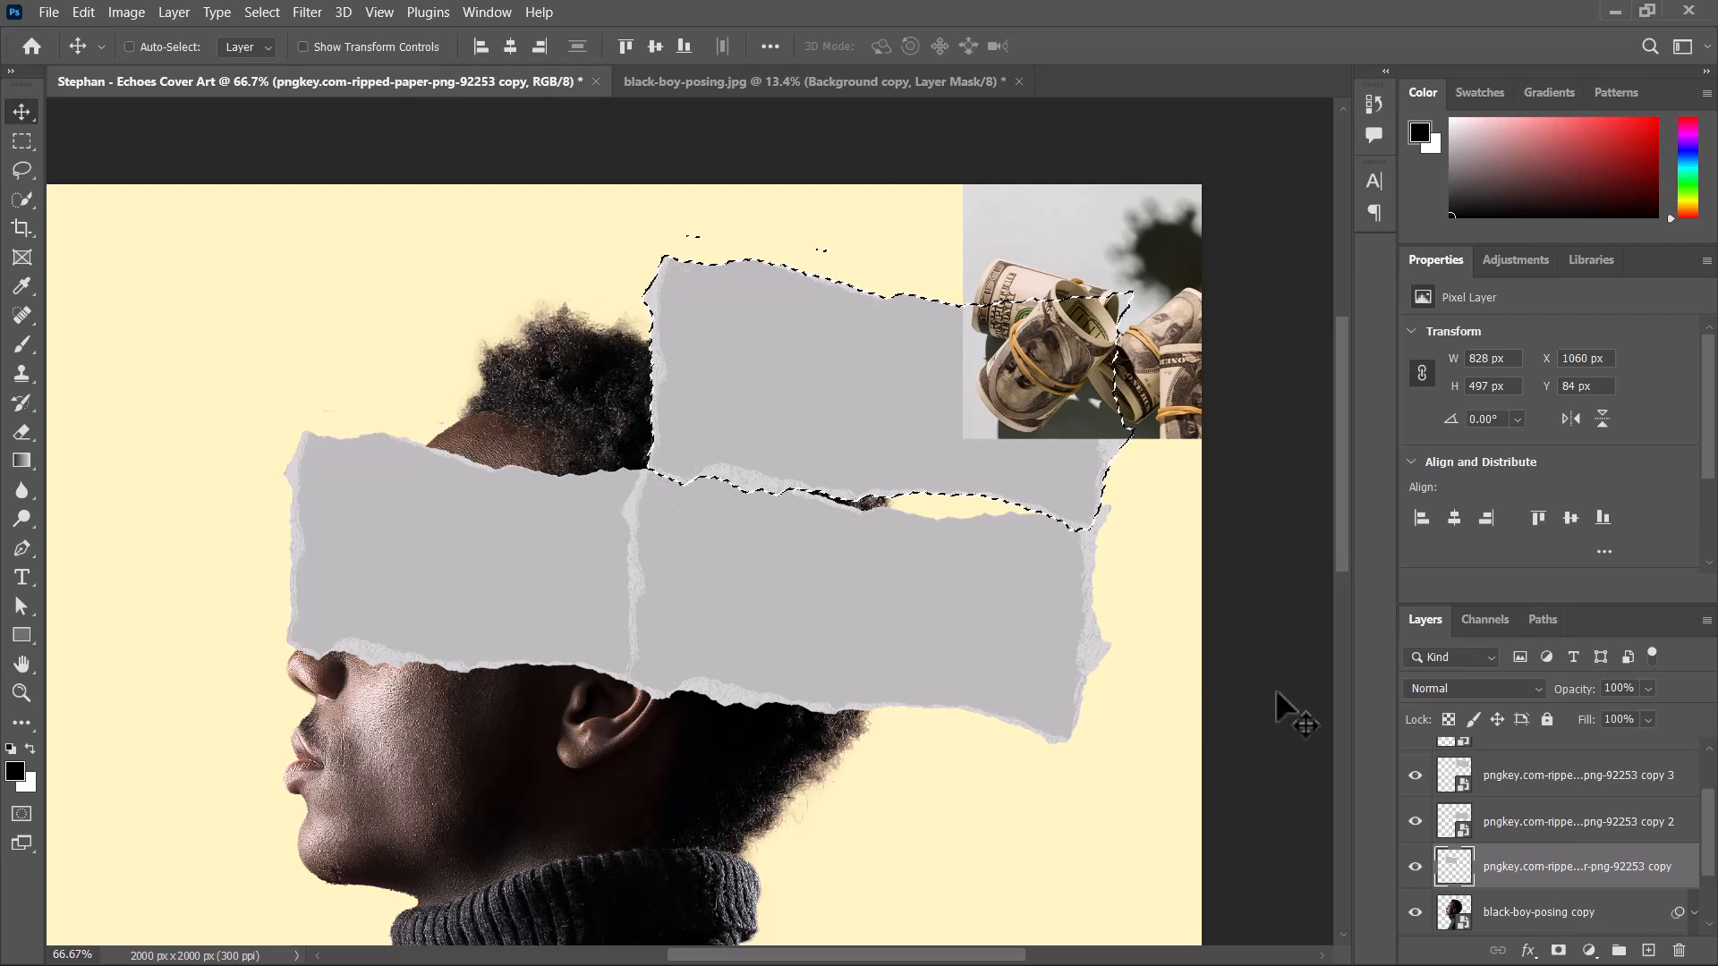
pyautogui.hotkey('ctrl', 'd')
pyautogui.click(1415, 775)
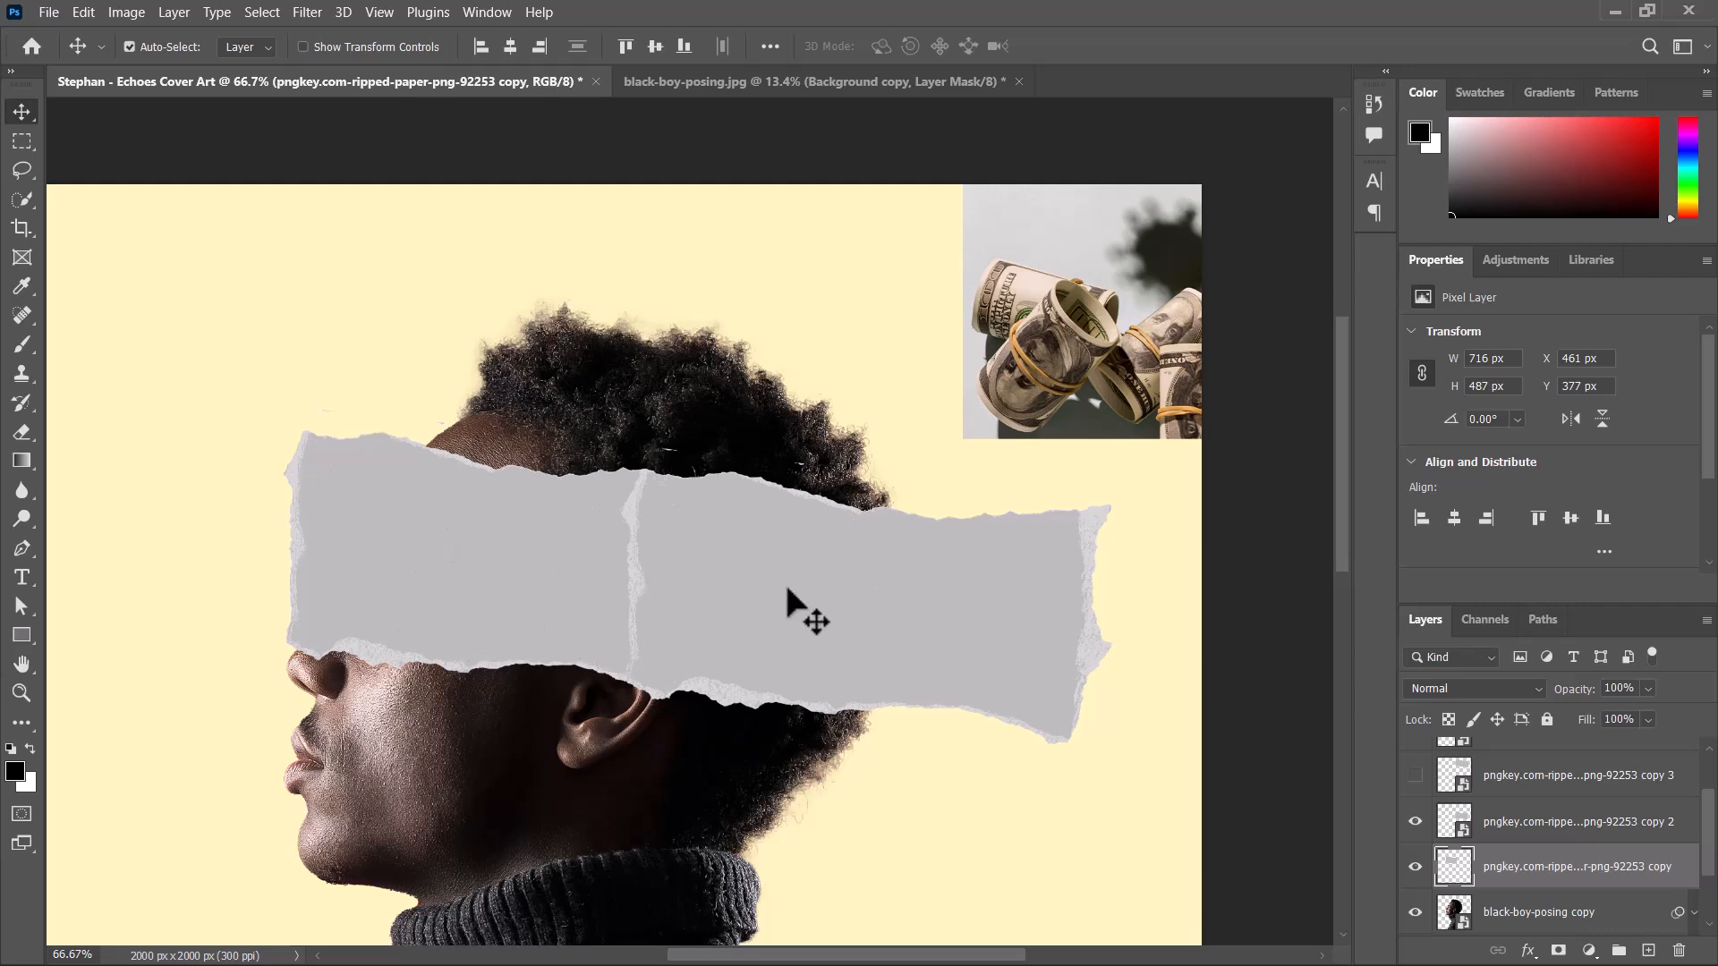
# Reduce the fill of both ripped-paper strips across the face to 51% and deselect them.
pyautogui.click(765, 595)
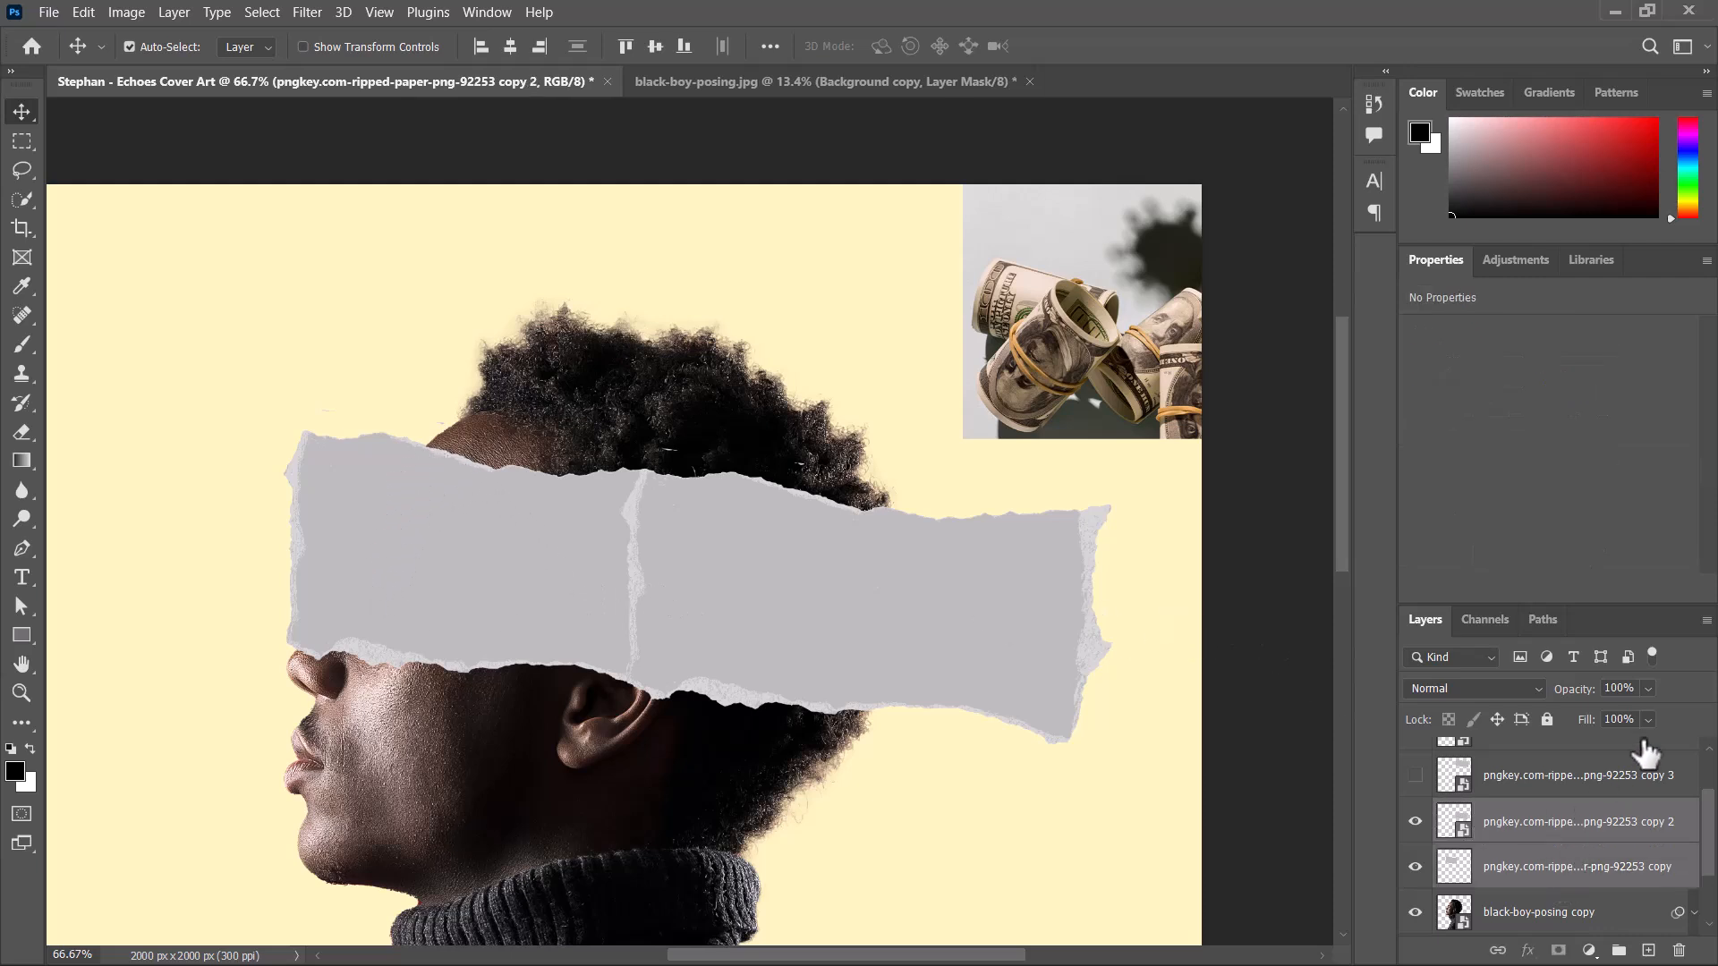
pyautogui.keyDown('shift'); pyautogui.click(1575, 873); pyautogui.keyUp('shift')
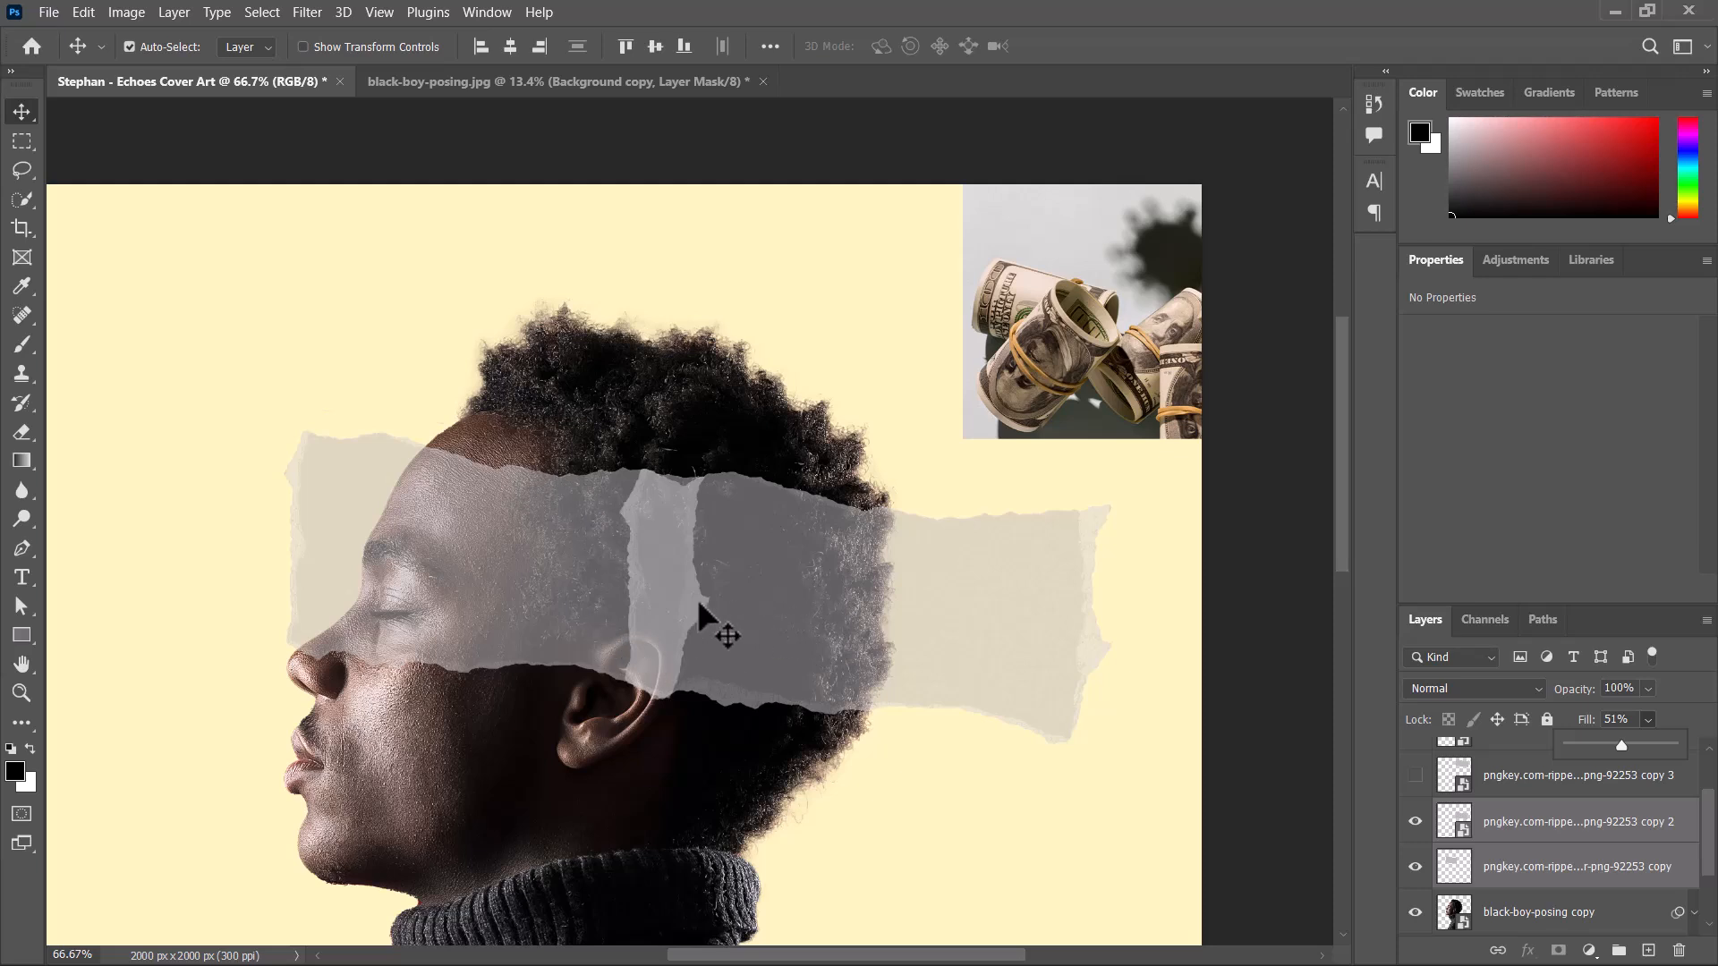
pyautogui.click(525, 740)
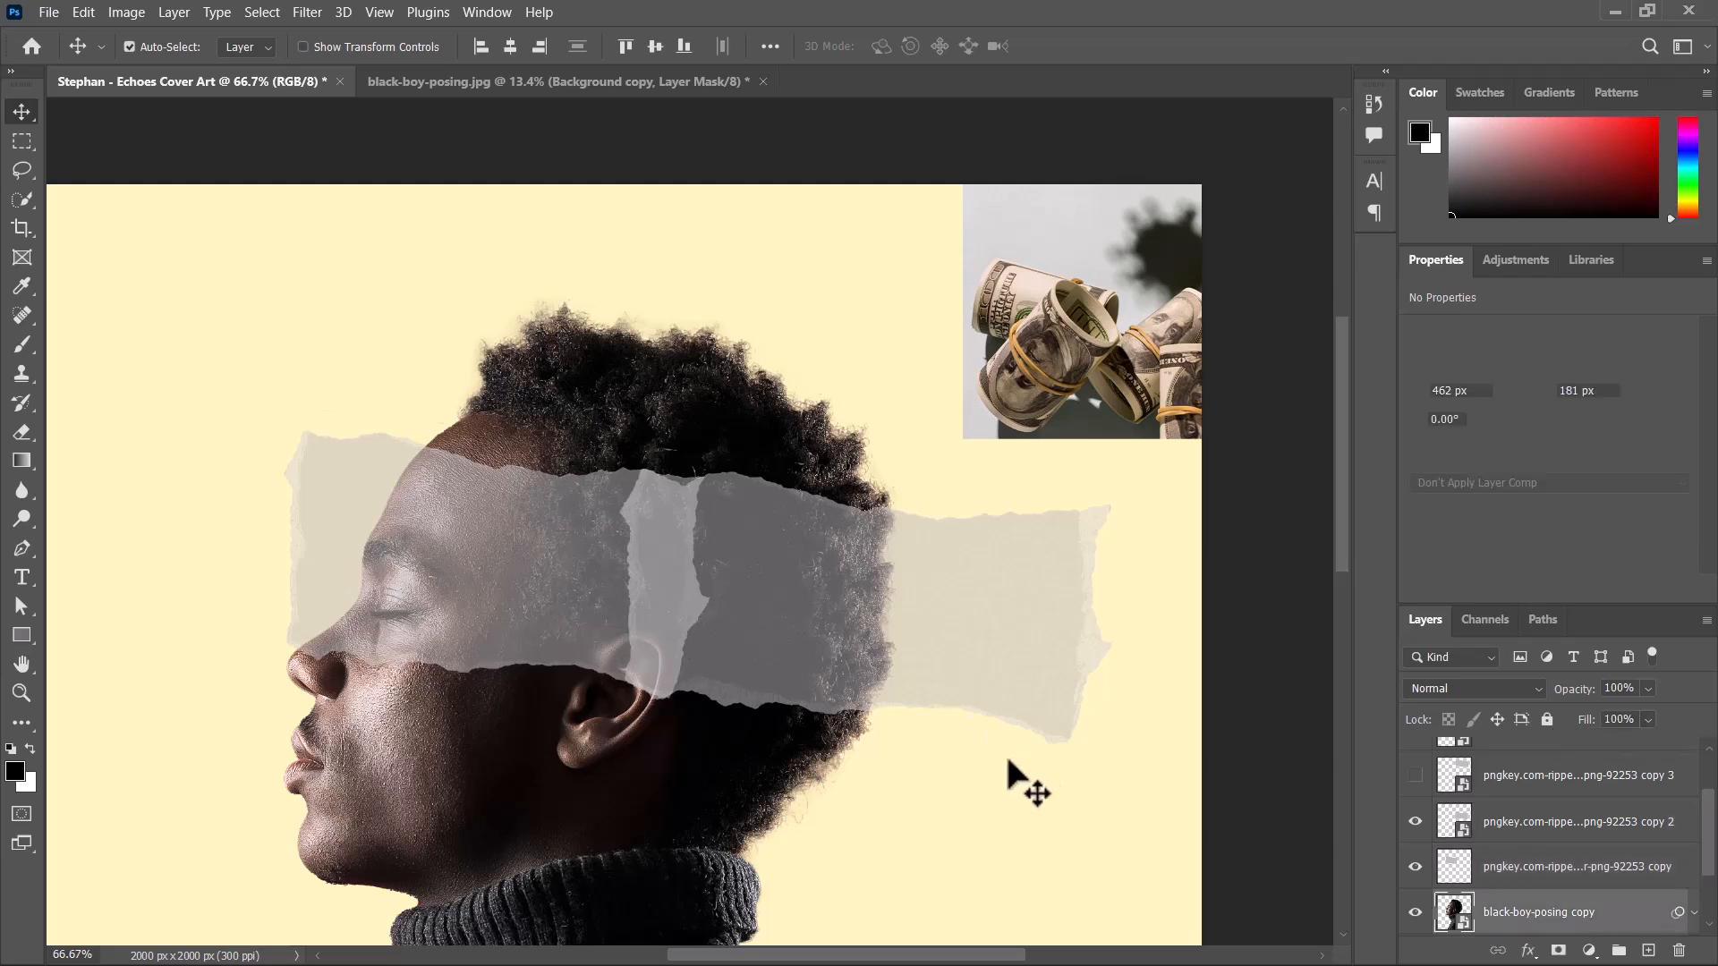
pyautogui.click(899, 636)
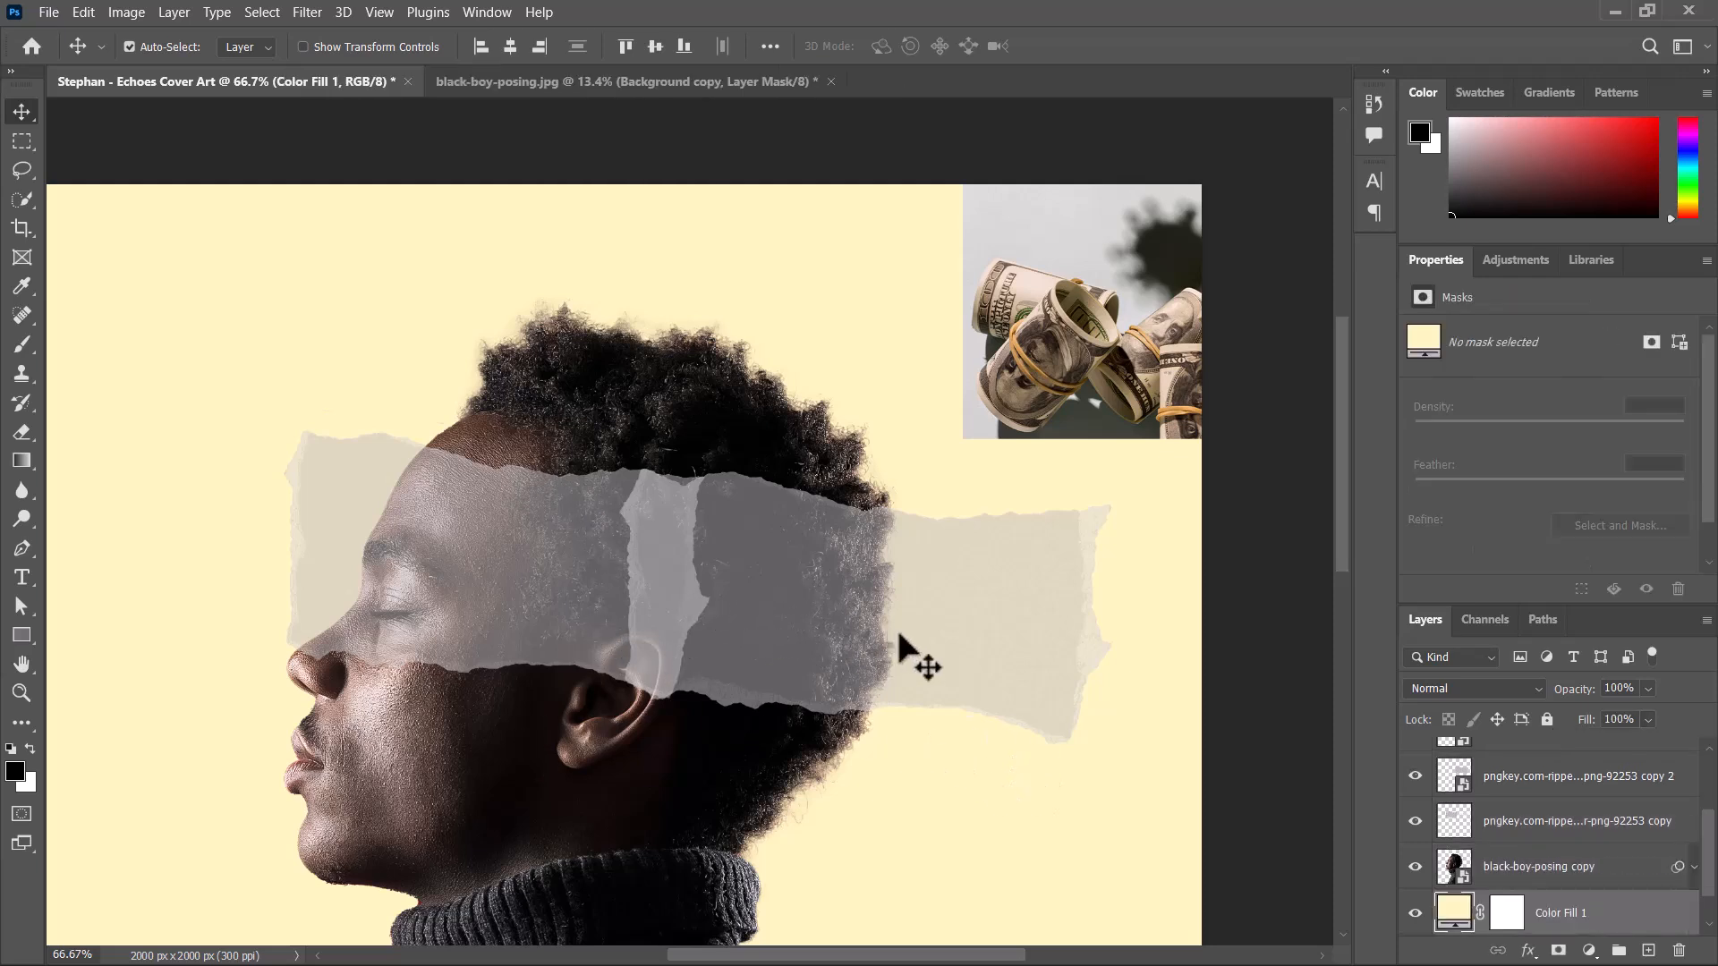
# Compress both translucent paper strips together to 65.20% width from the rear end and apply the transform.
pyautogui.click(594, 617)
pyautogui.keyDown('shift'); pyautogui.click(834, 619); pyautogui.keyUp('shift')
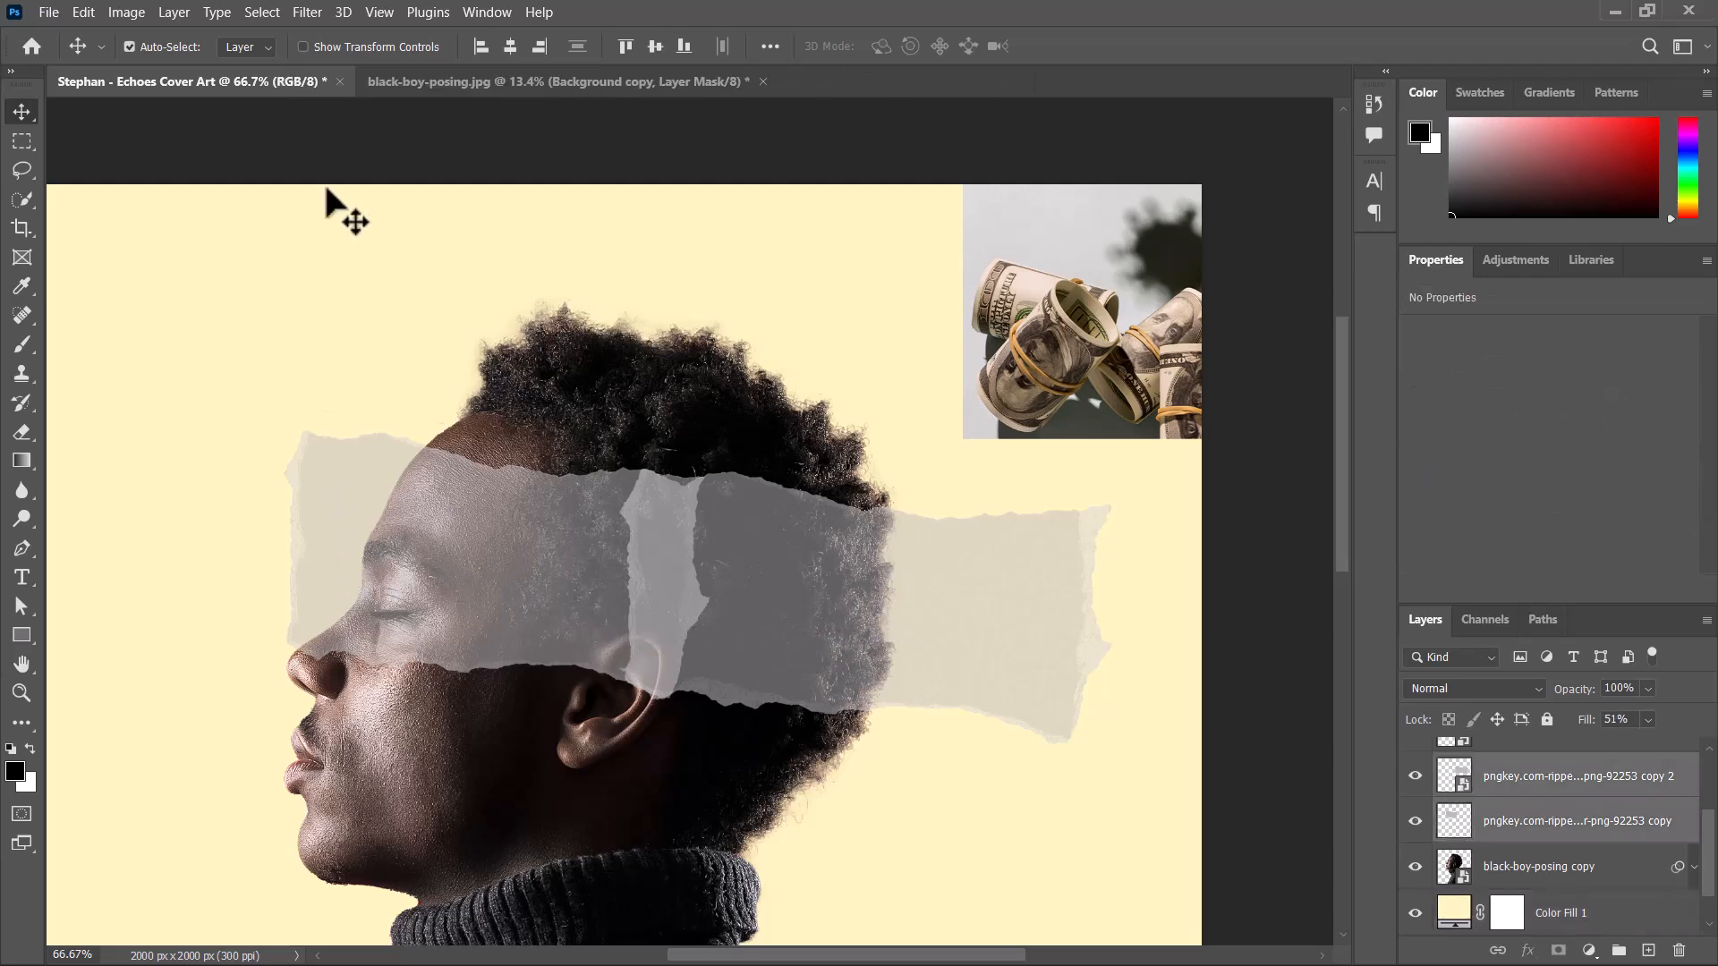
pyautogui.click(376, 395)
pyautogui.click(393, 484)
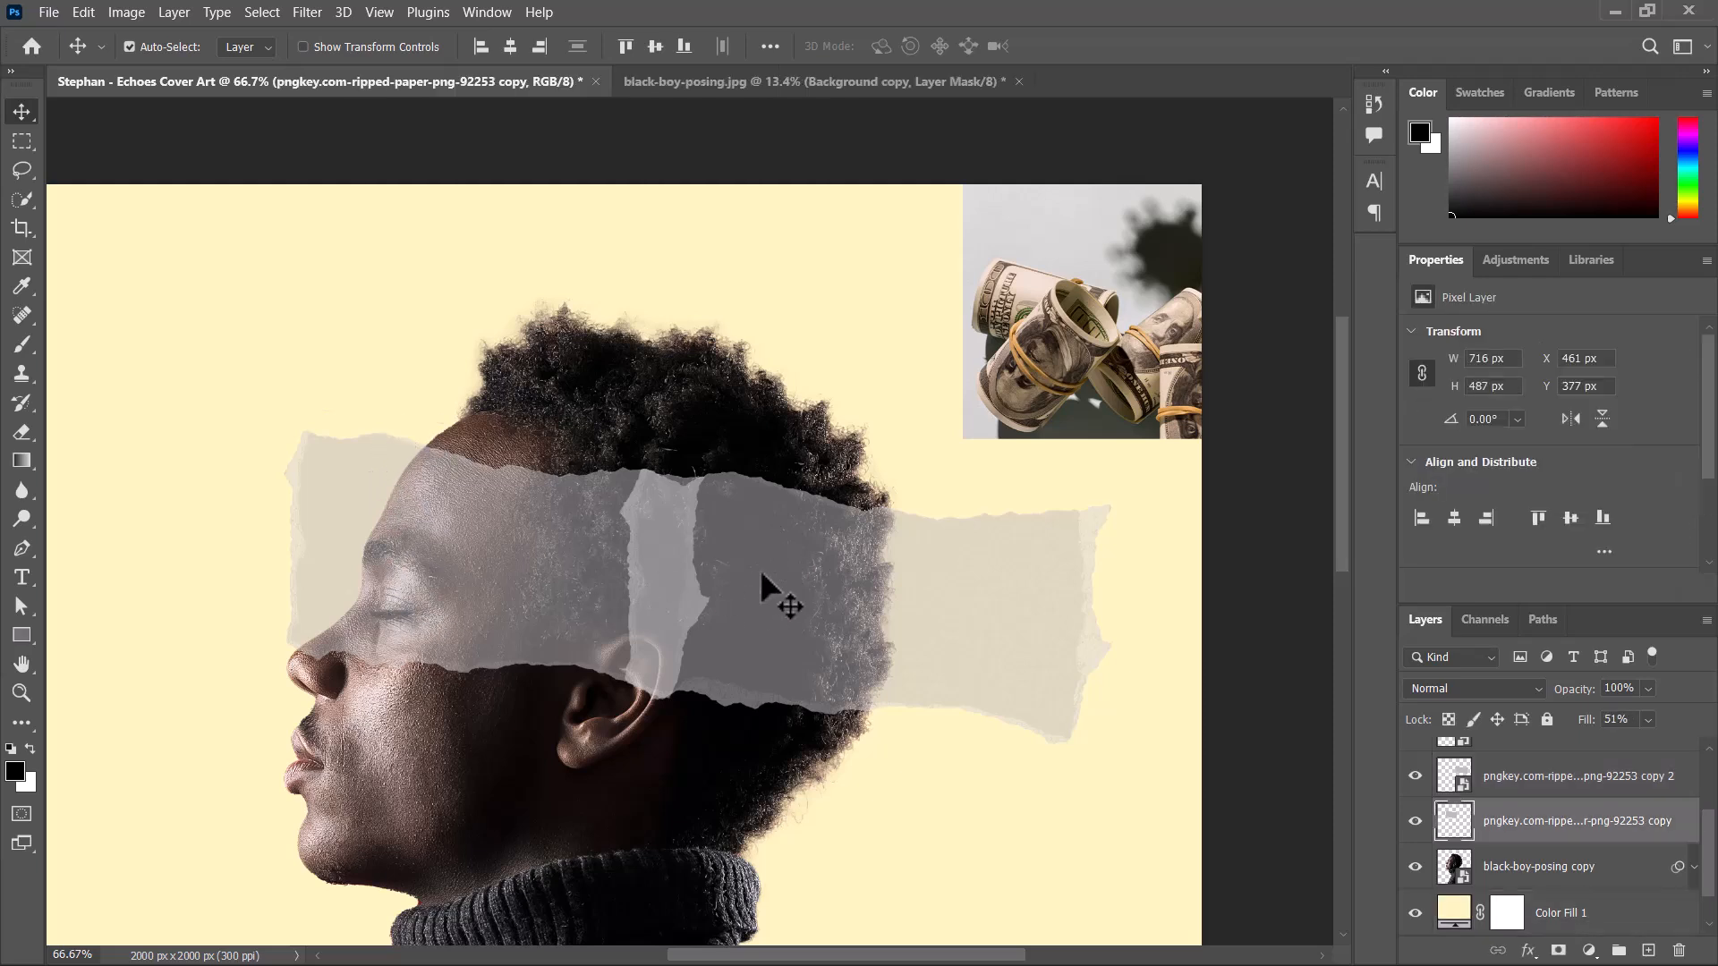
pyautogui.keyDown('shift'); pyautogui.click(1080, 595); pyautogui.keyUp('shift')
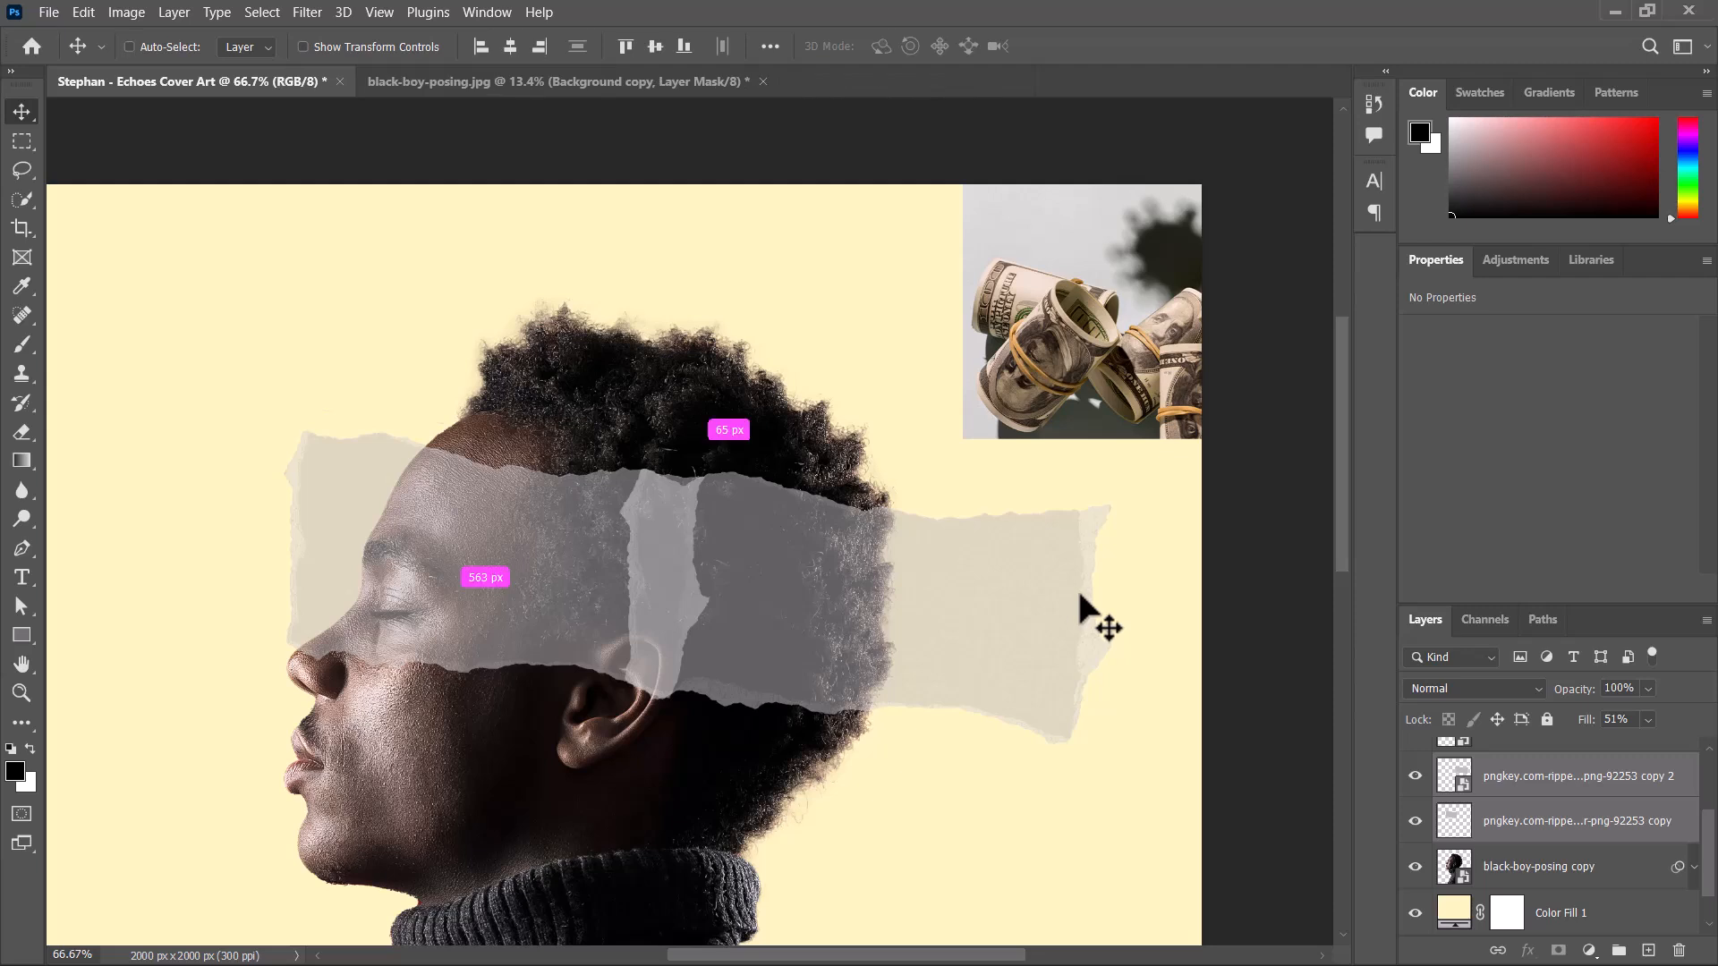
pyautogui.hotkey('ctrl', 't')
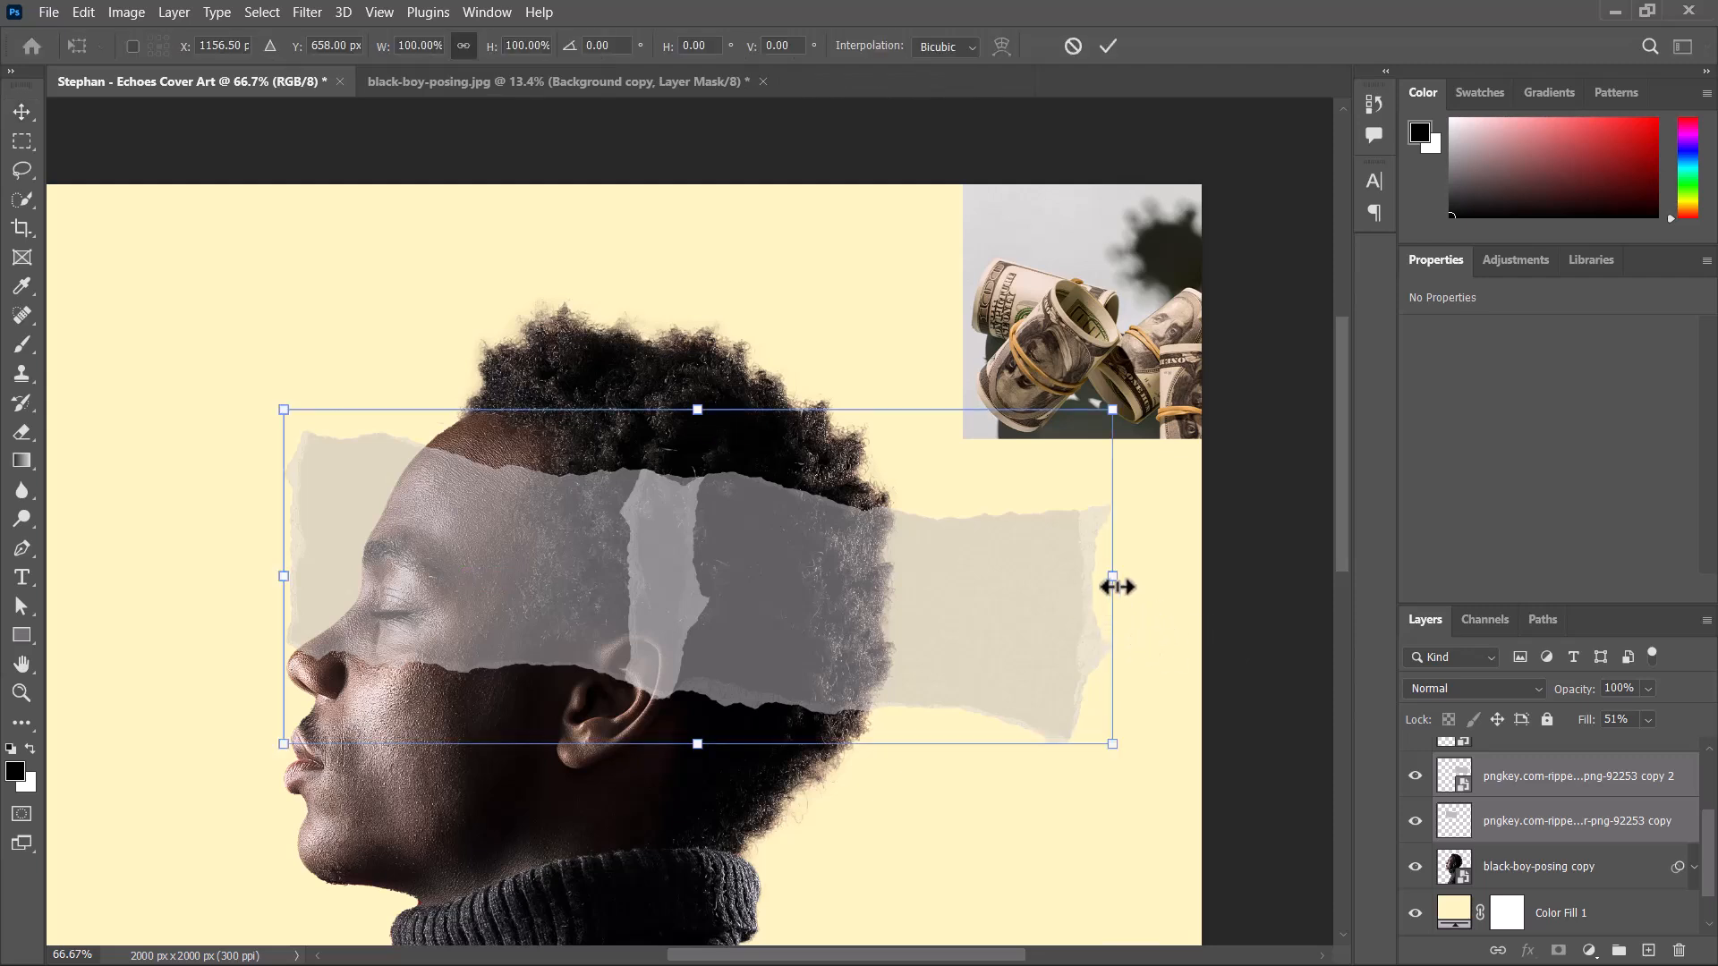
pyautogui.moveTo(1118, 587); pyautogui.dragTo(960, 573)
pyautogui.hotkey('ctrl', 'z')
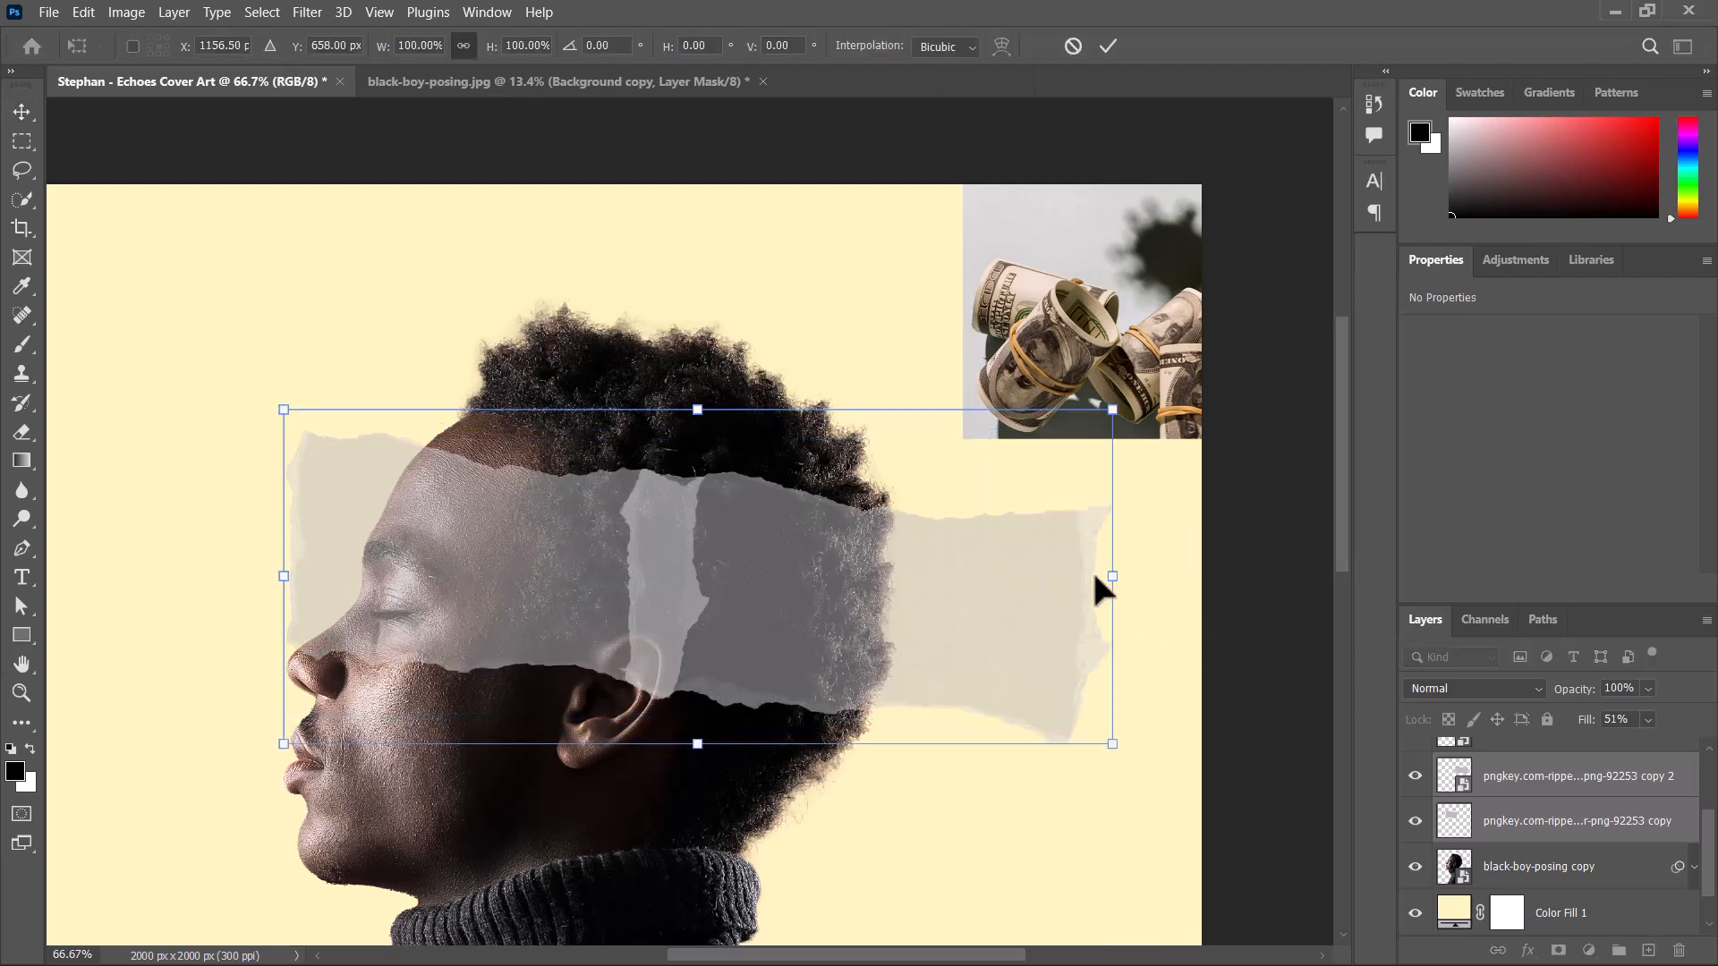
pyautogui.moveTo(1110, 577); pyautogui.dragTo(822, 539)
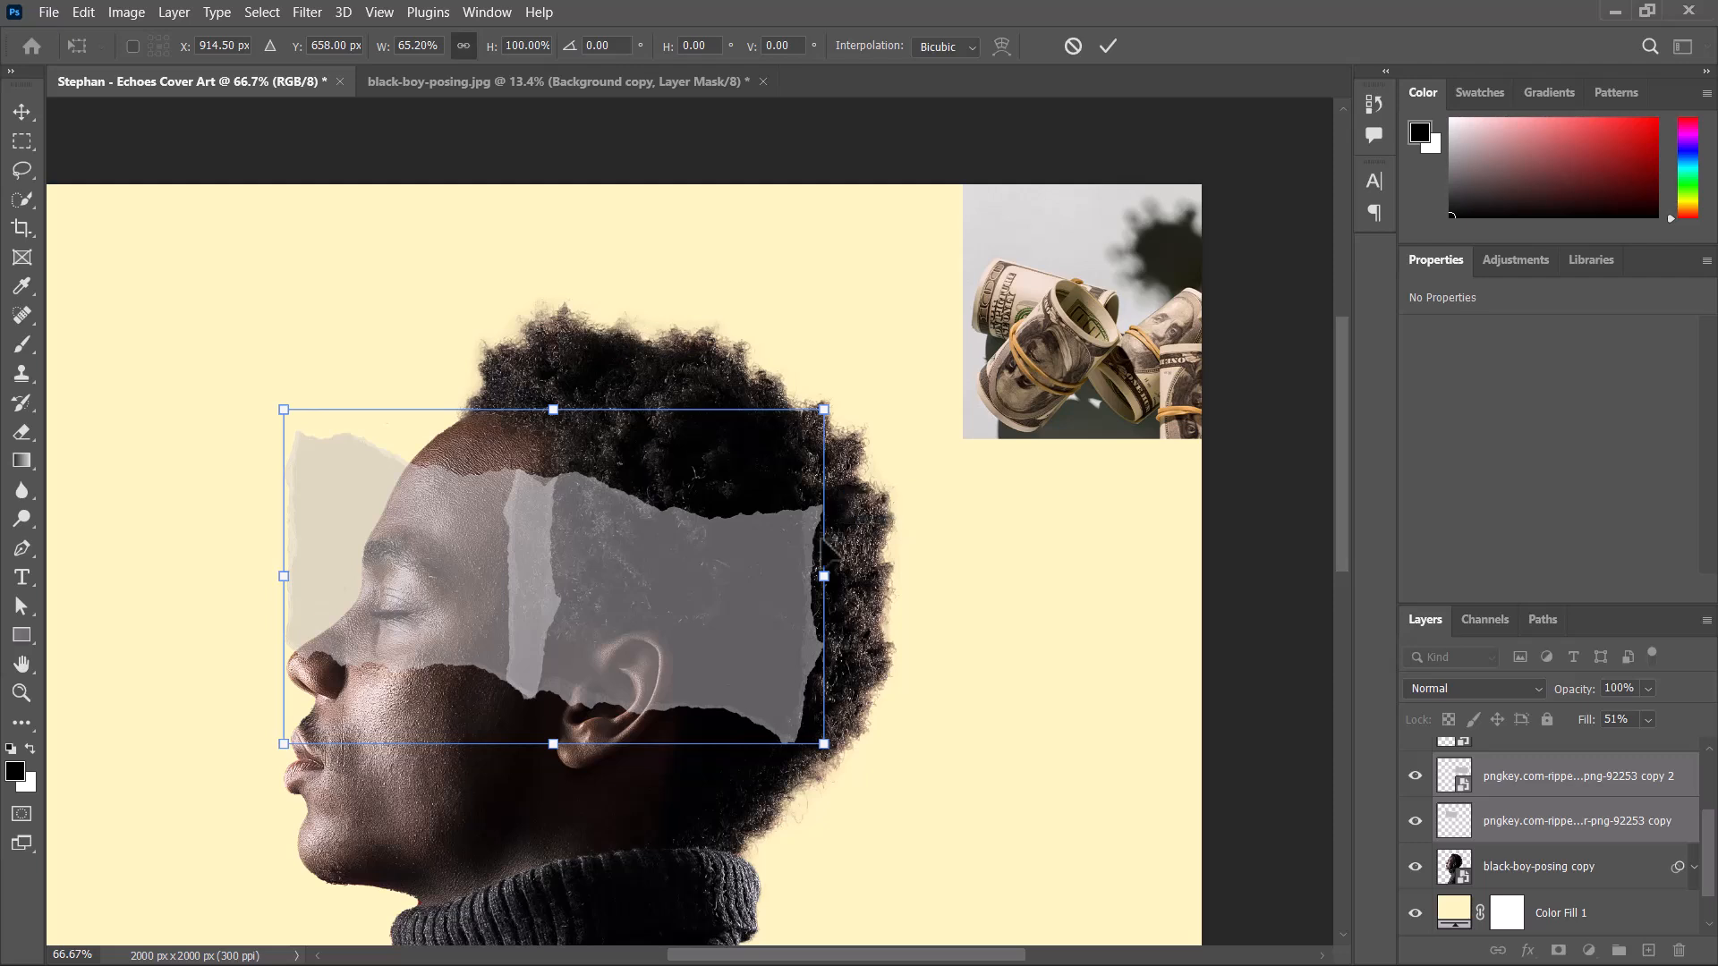
pyautogui.click(1108, 46)
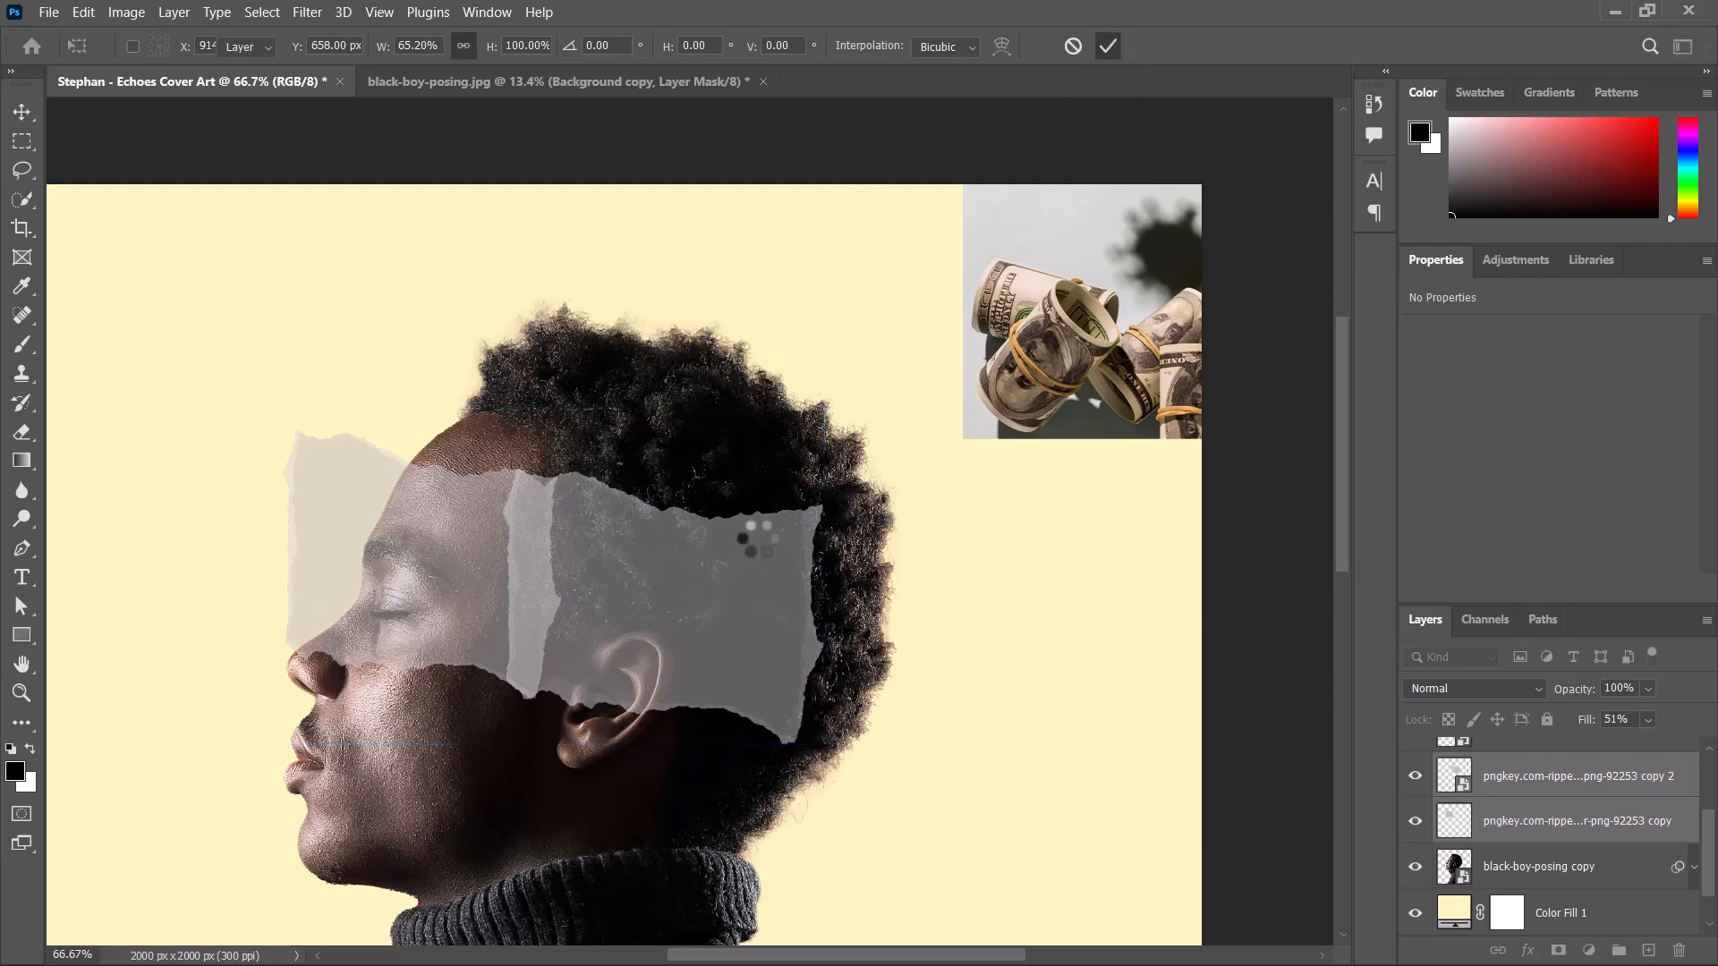
# Duplicate the strip above the ear toward the back of the head at X 1213 px, Y 503 px.
pyautogui.click(1083, 657)
pyautogui.click(727, 625)
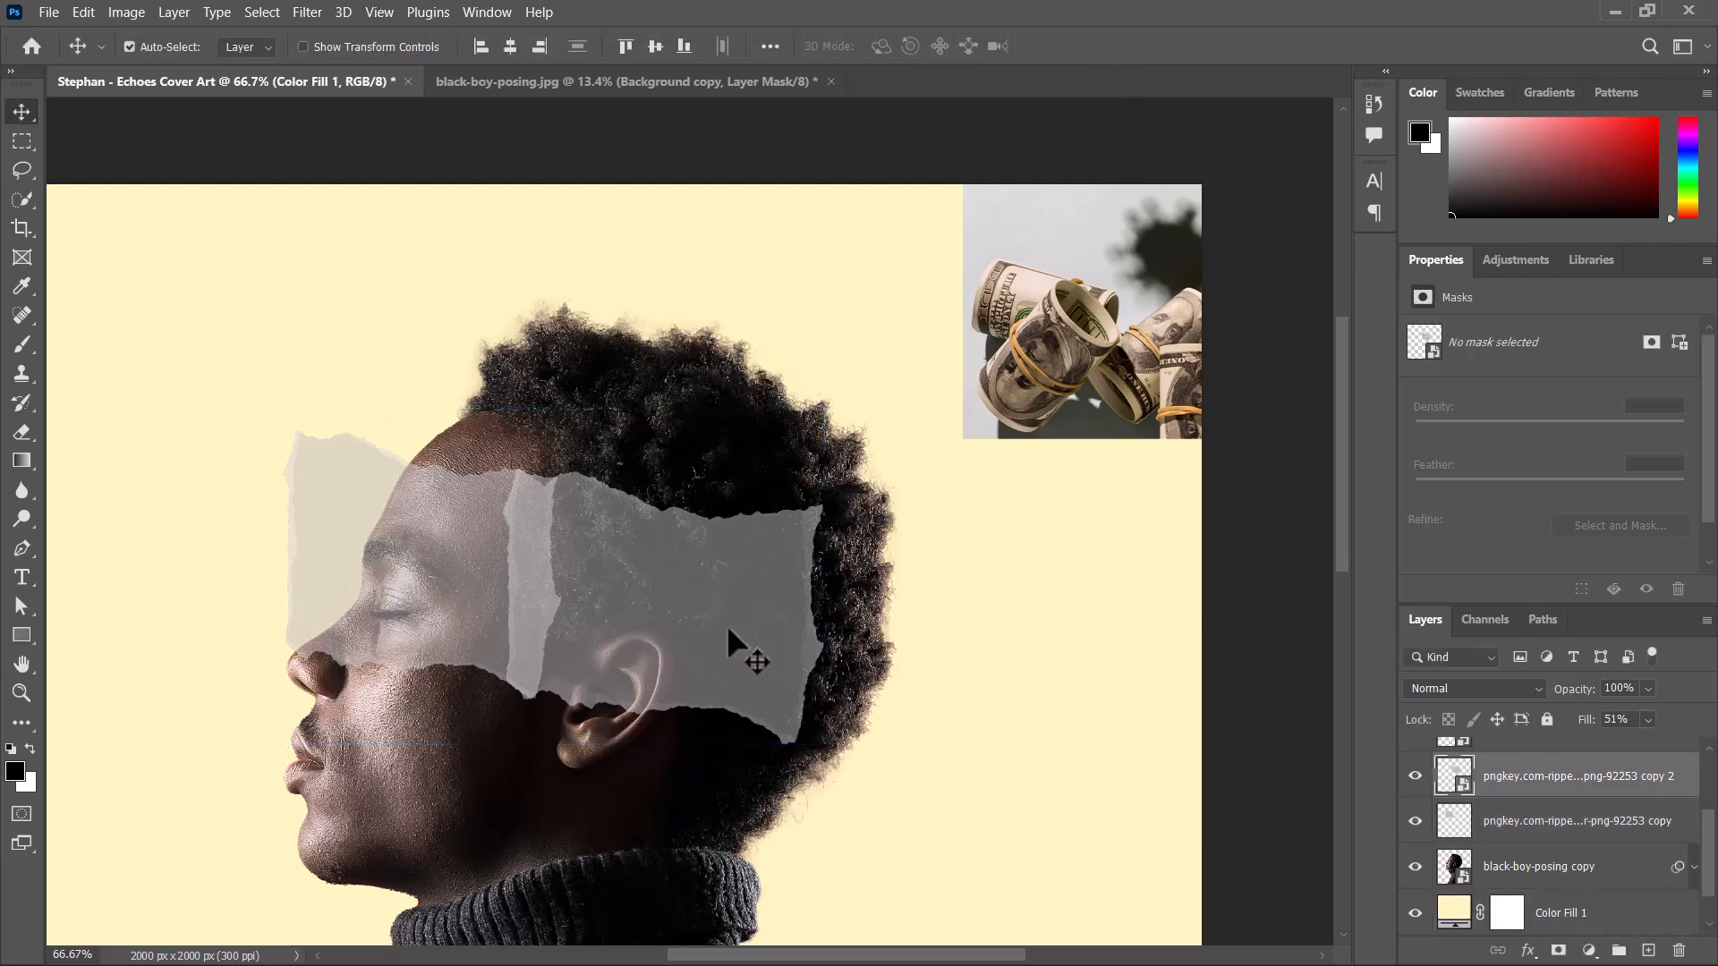
pyautogui.moveTo(702, 624); pyautogui.dragTo(905, 675)
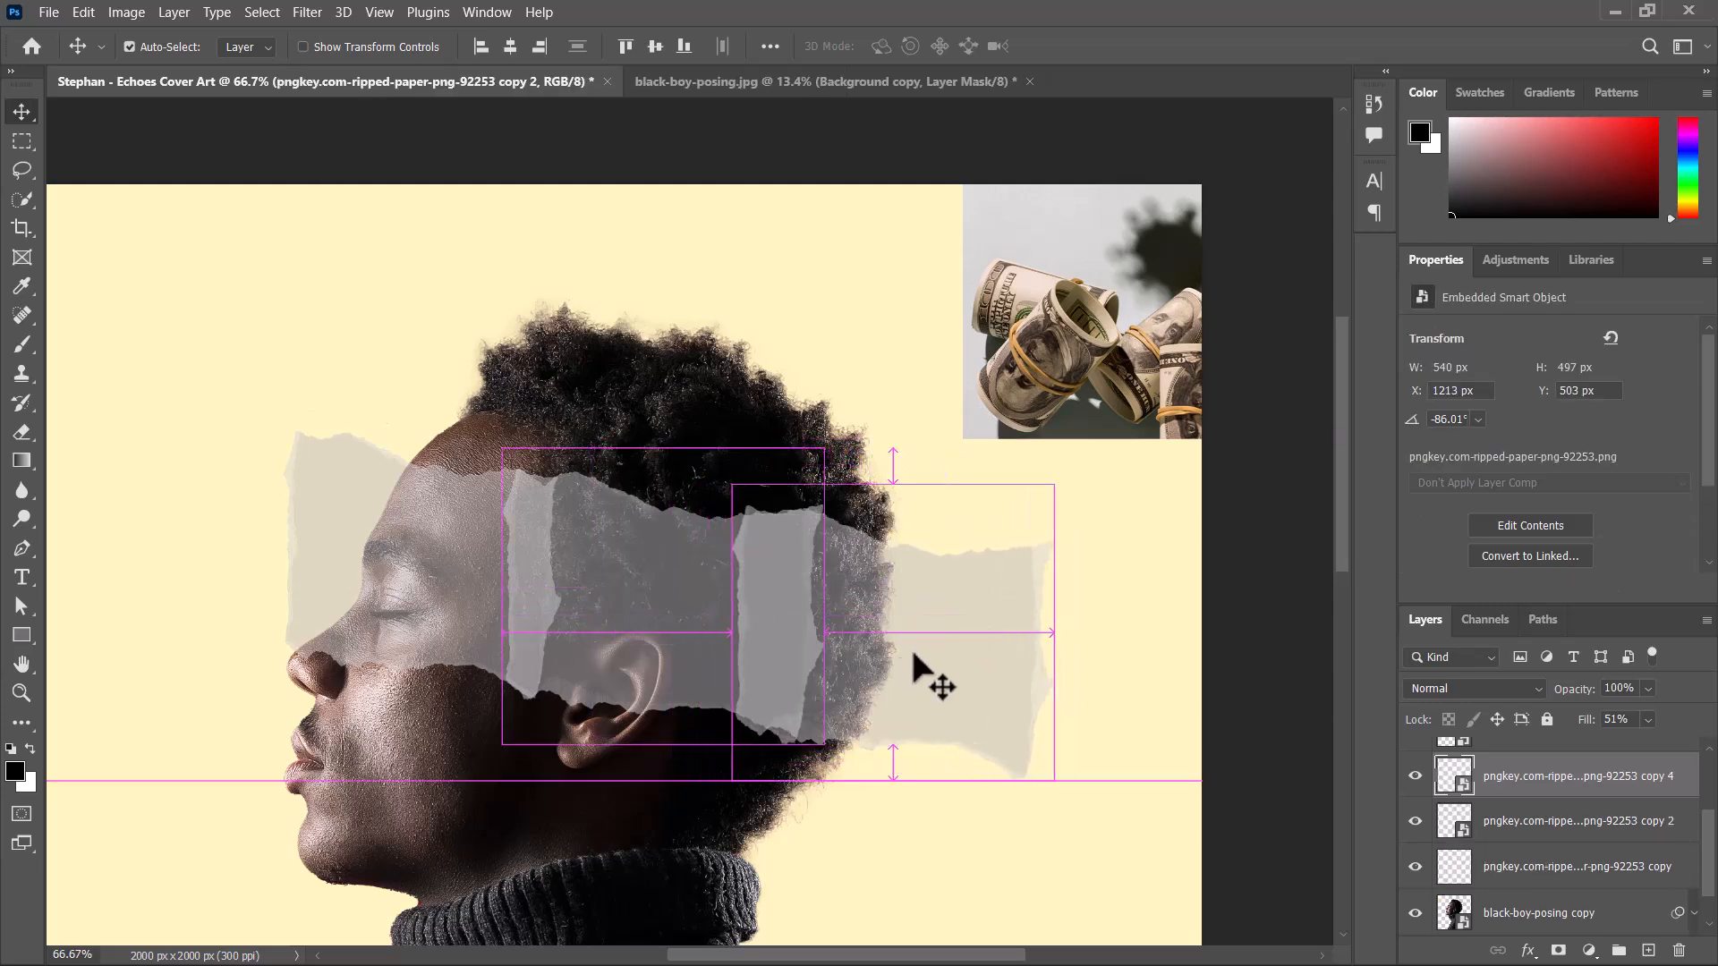
# Flip the new rear strip horizontally and move its reference point to X 1428.20 px, Y 682.40 px.
pyautogui.hotkey('ctrl', 't')
pyautogui.rightClick(970, 625)
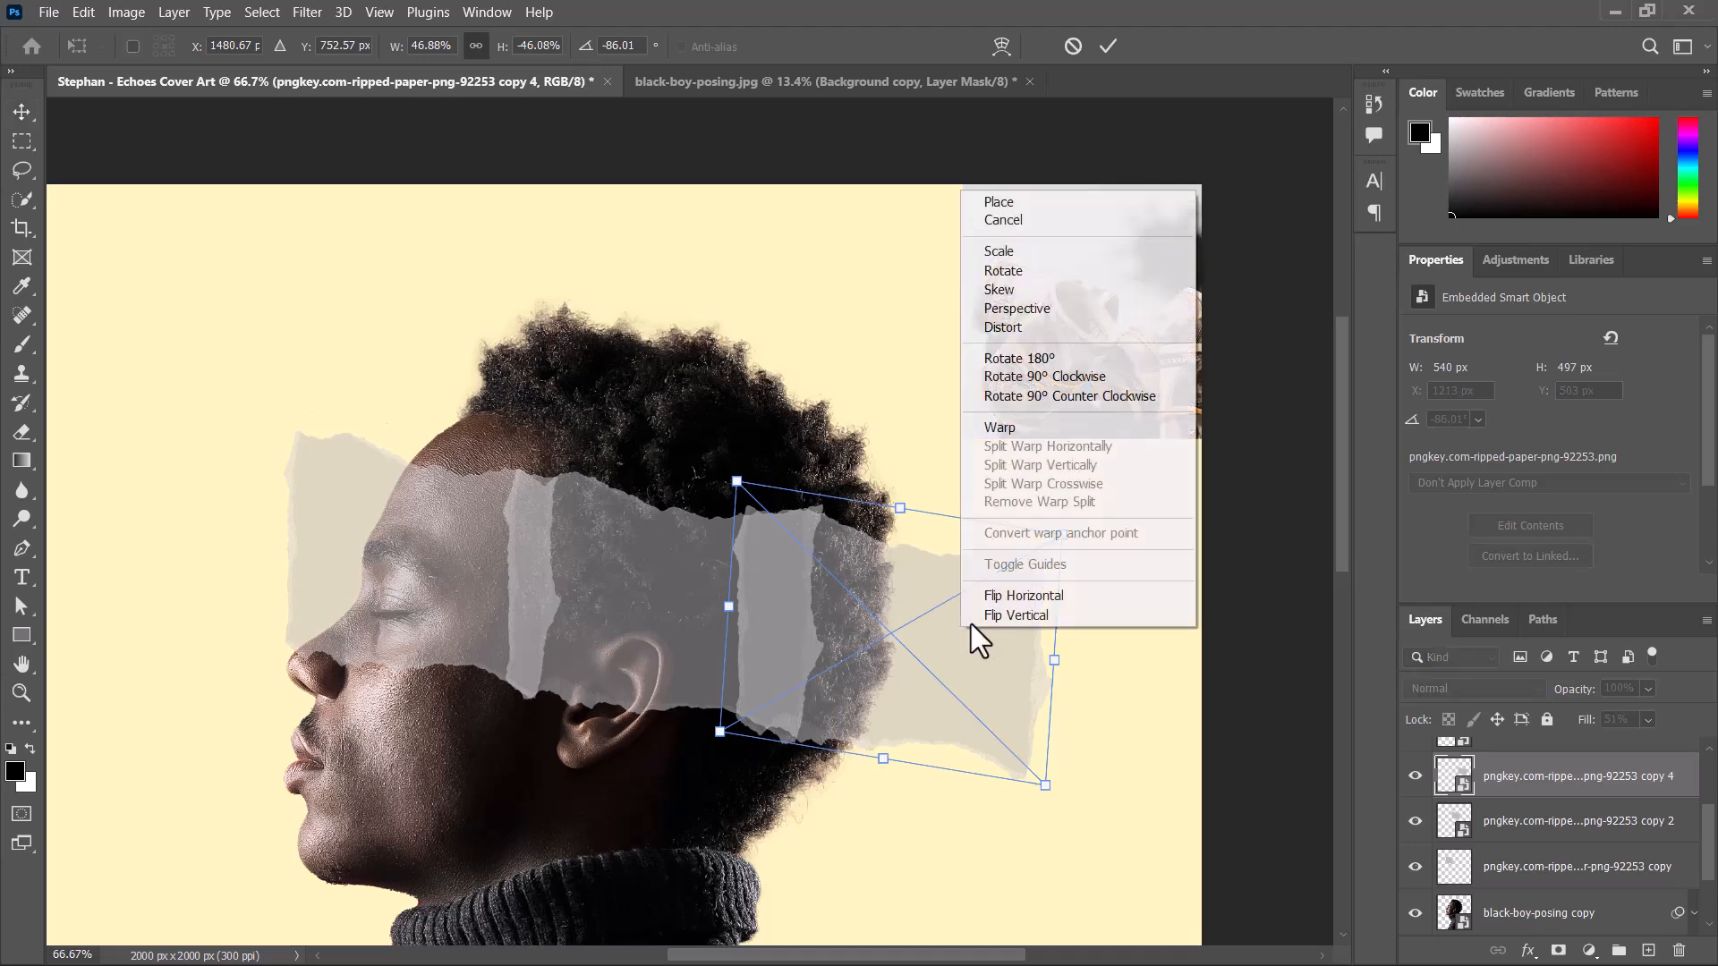
pyautogui.click(1029, 597)
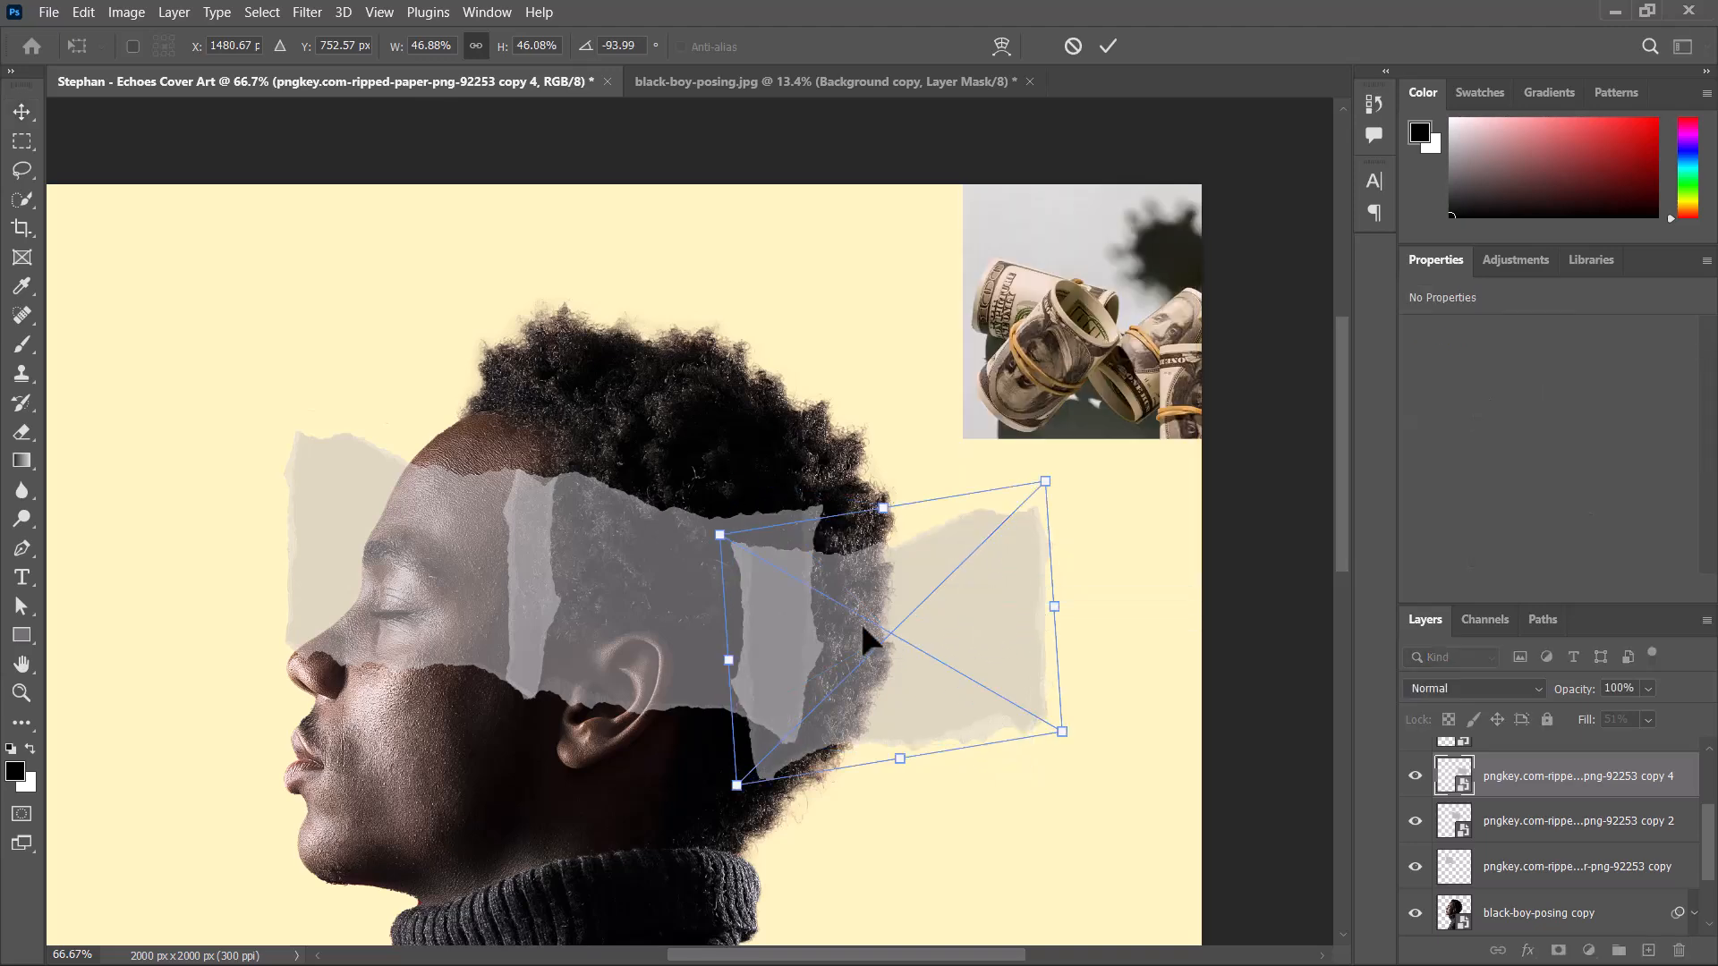
pyautogui.moveTo(871, 621); pyautogui.dragTo(840, 573)
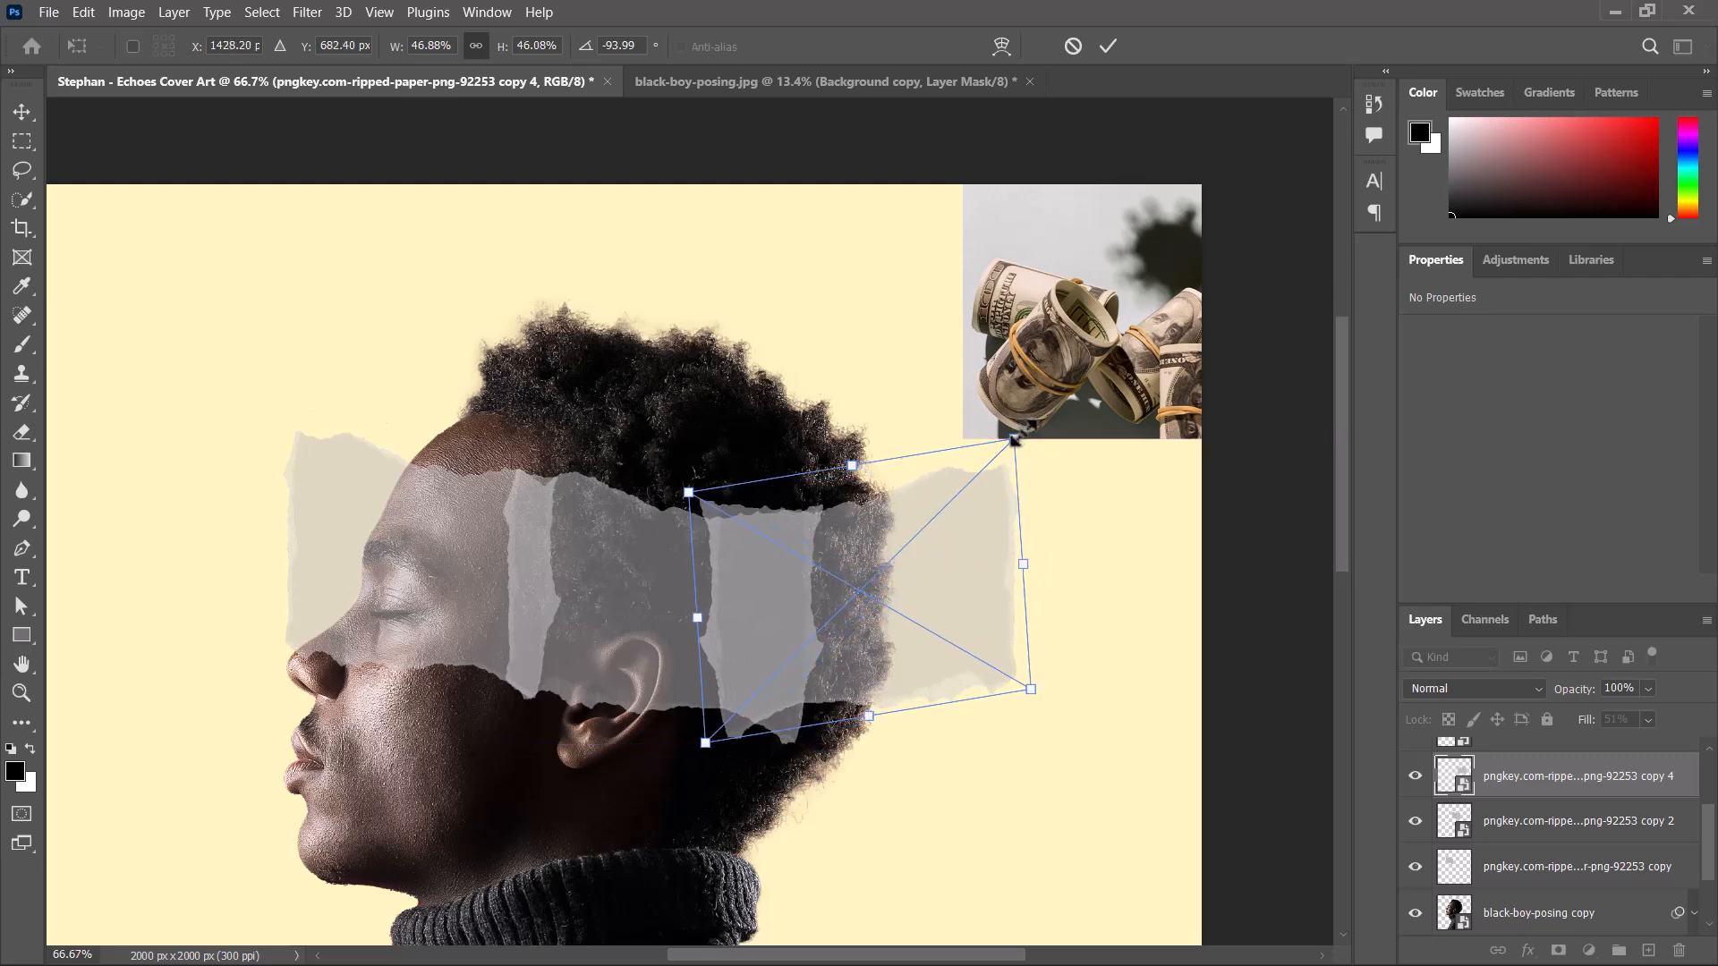
# Rotate the flipped rear strip to -87.70°, place it at X 1105 px, Y 467 px and apply the transform.
pyautogui.moveTo(1029, 428)
pyautogui.mouseDown()
pyautogui.moveTo(1021, 460)
pyautogui.moveTo(1039, 445)
pyautogui.mouseUp()
pyautogui.hotkey('ctrl', 'z')
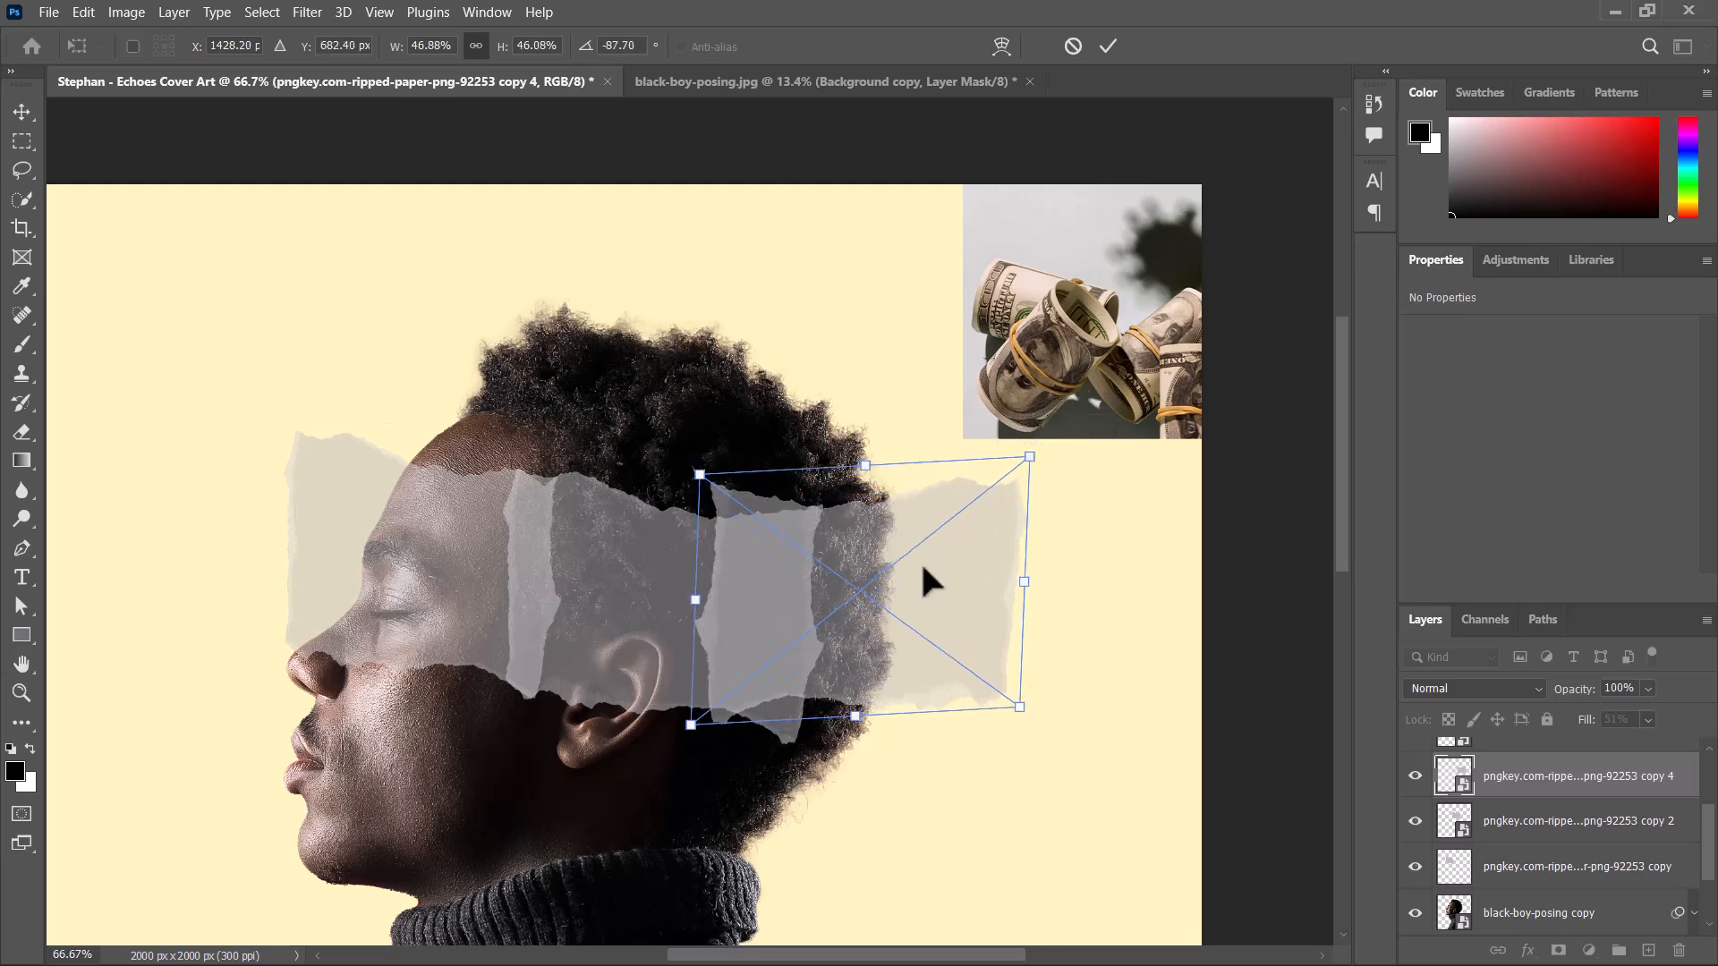
pyautogui.moveTo(915, 566)
pyautogui.mouseDown()
pyautogui.moveTo(895, 582)
pyautogui.moveTo(902, 569)
pyautogui.mouseUp()
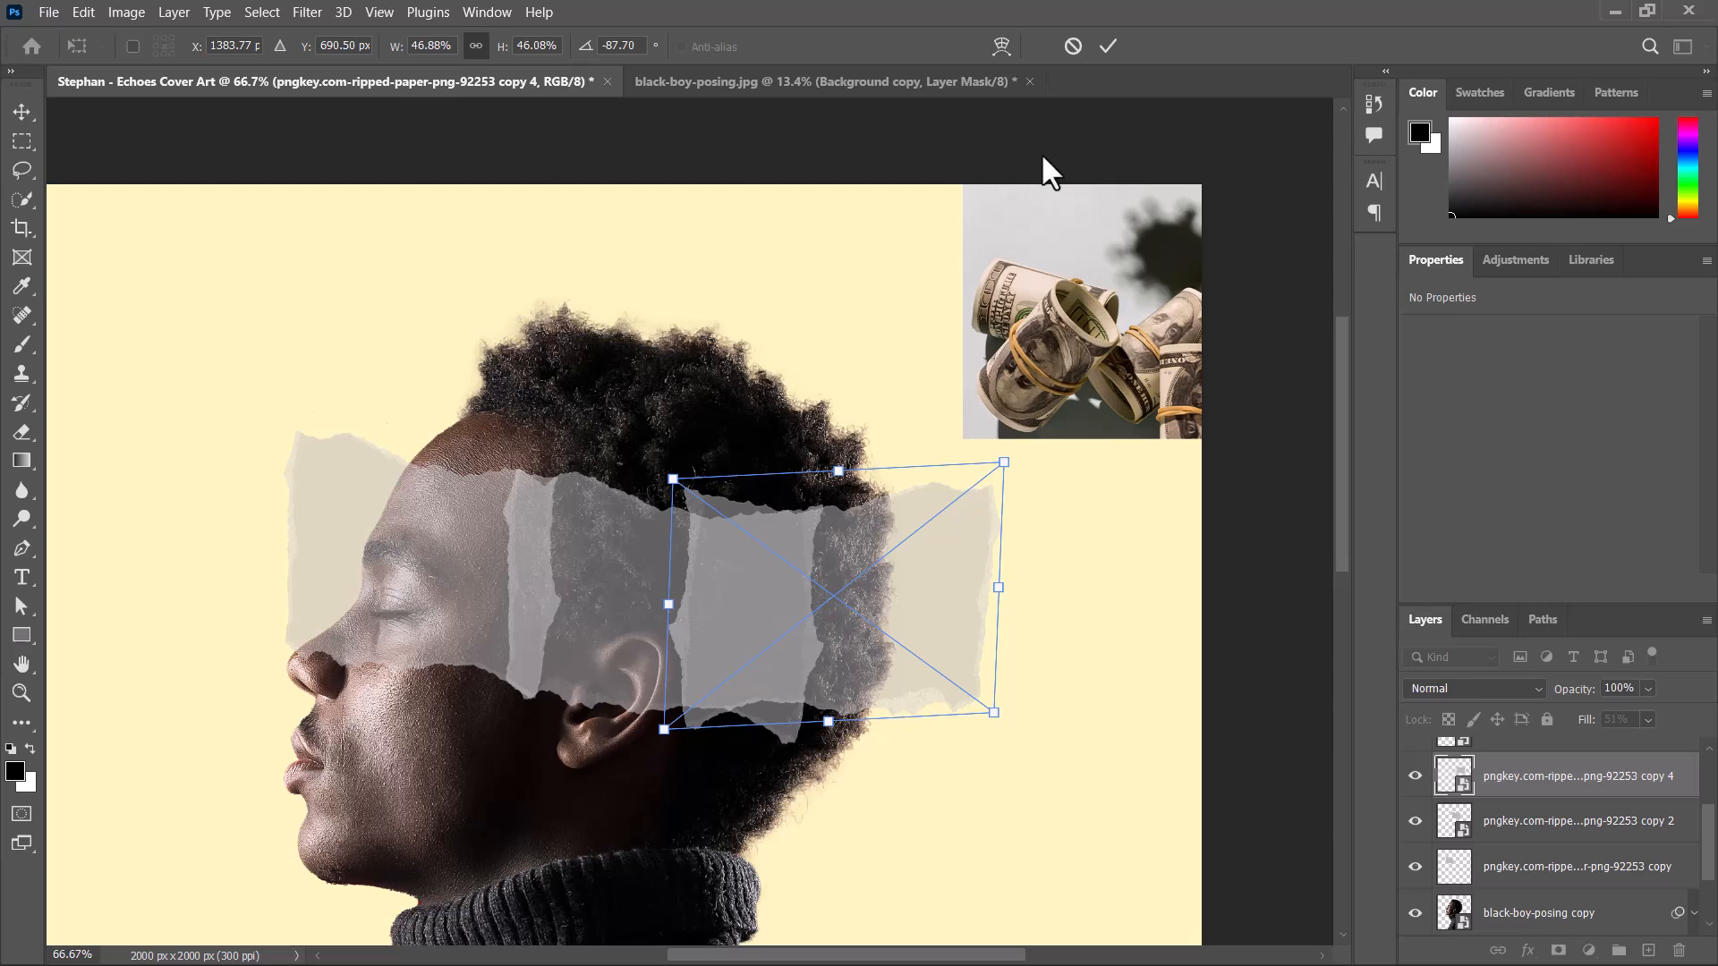
pyautogui.click(1111, 44)
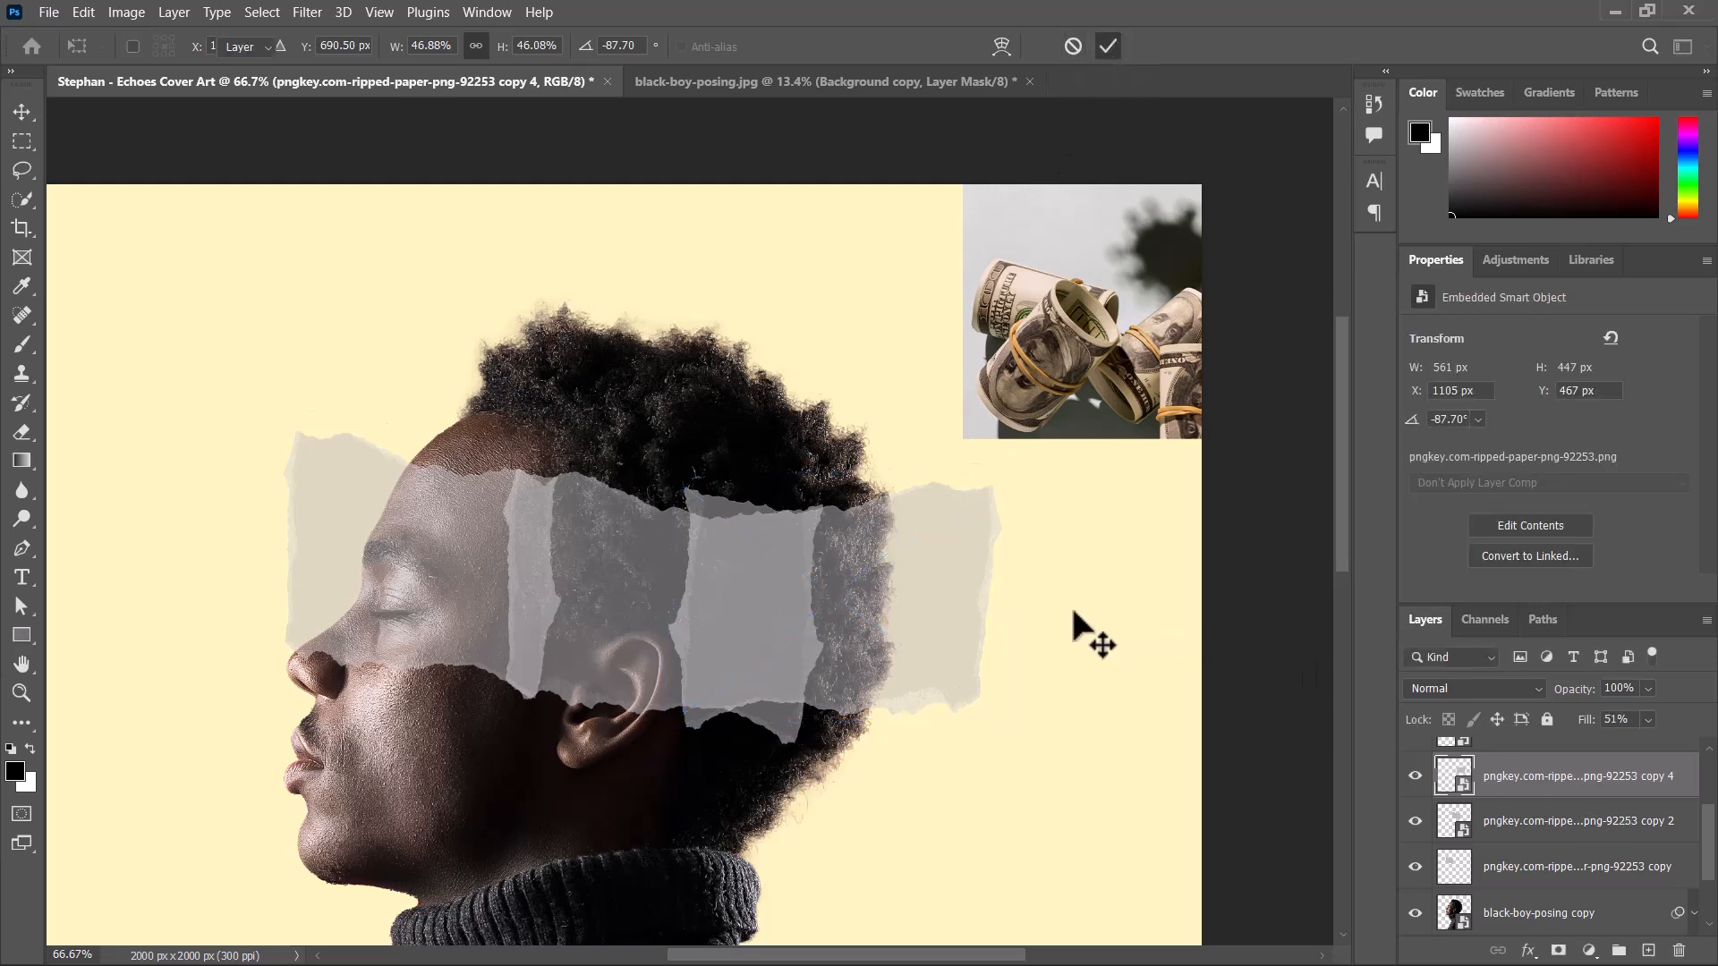
# Show the hidden upper paper copy and move it to X 1057 px, Y 94 px.
pyautogui.scroll(2, 1566, 859)
pyautogui.click(1557, 821)
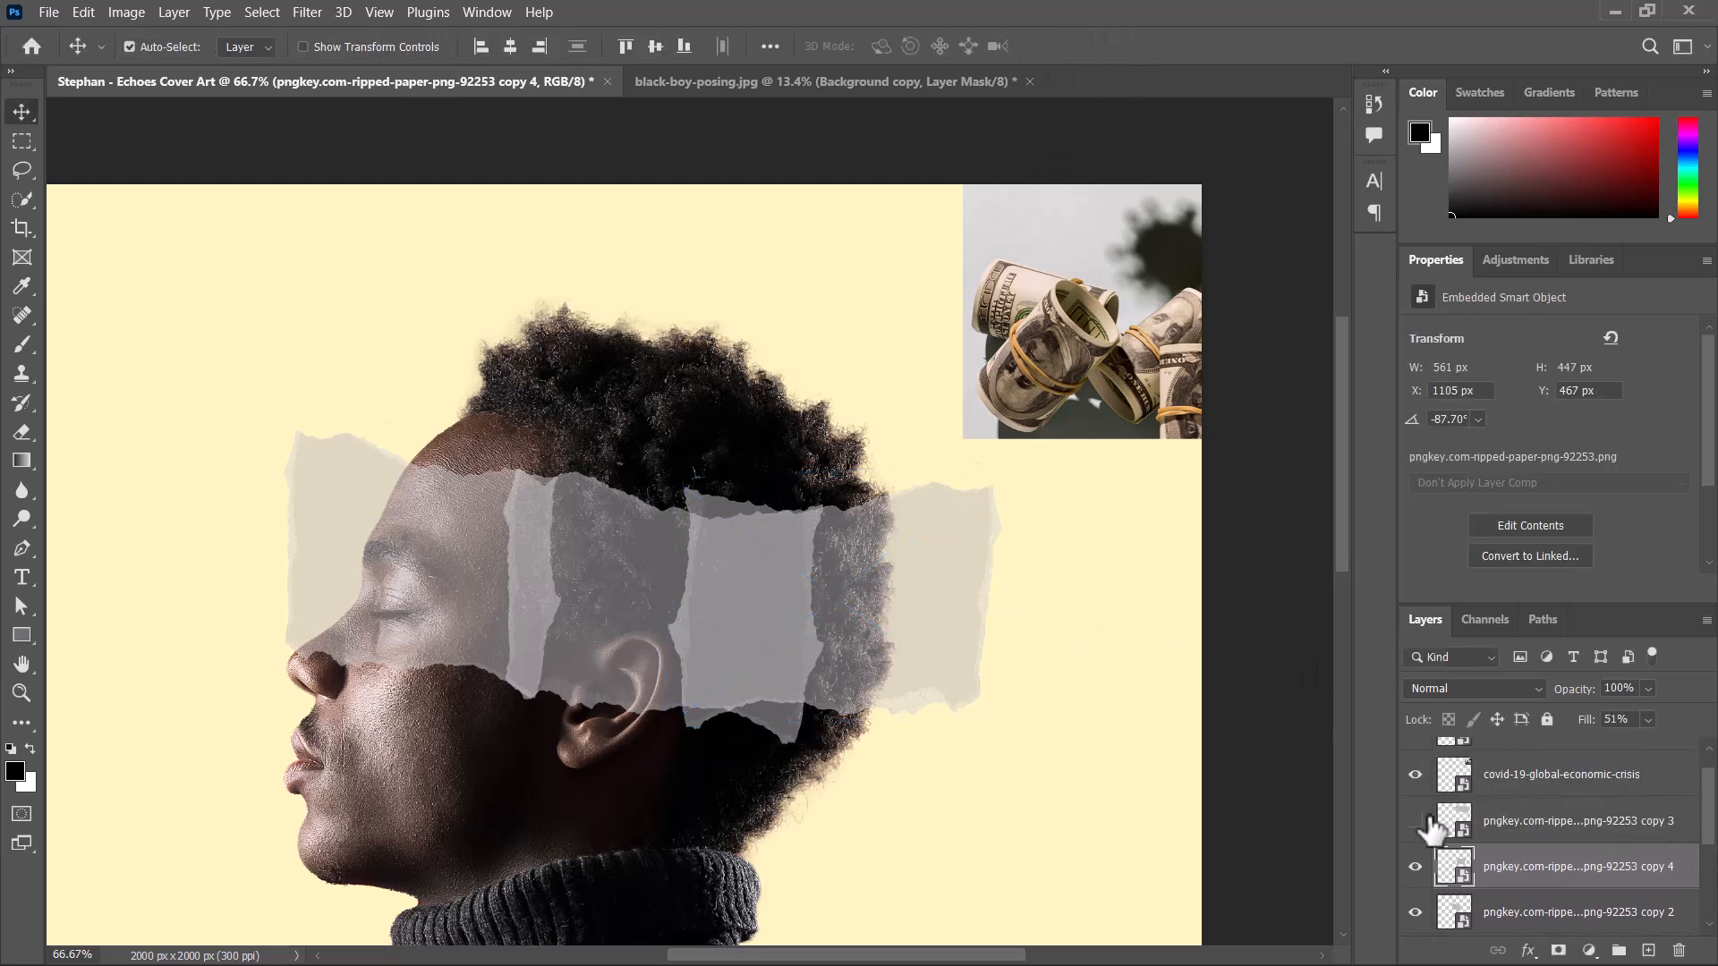
pyautogui.moveTo(801, 479); pyautogui.dragTo(830, 414)
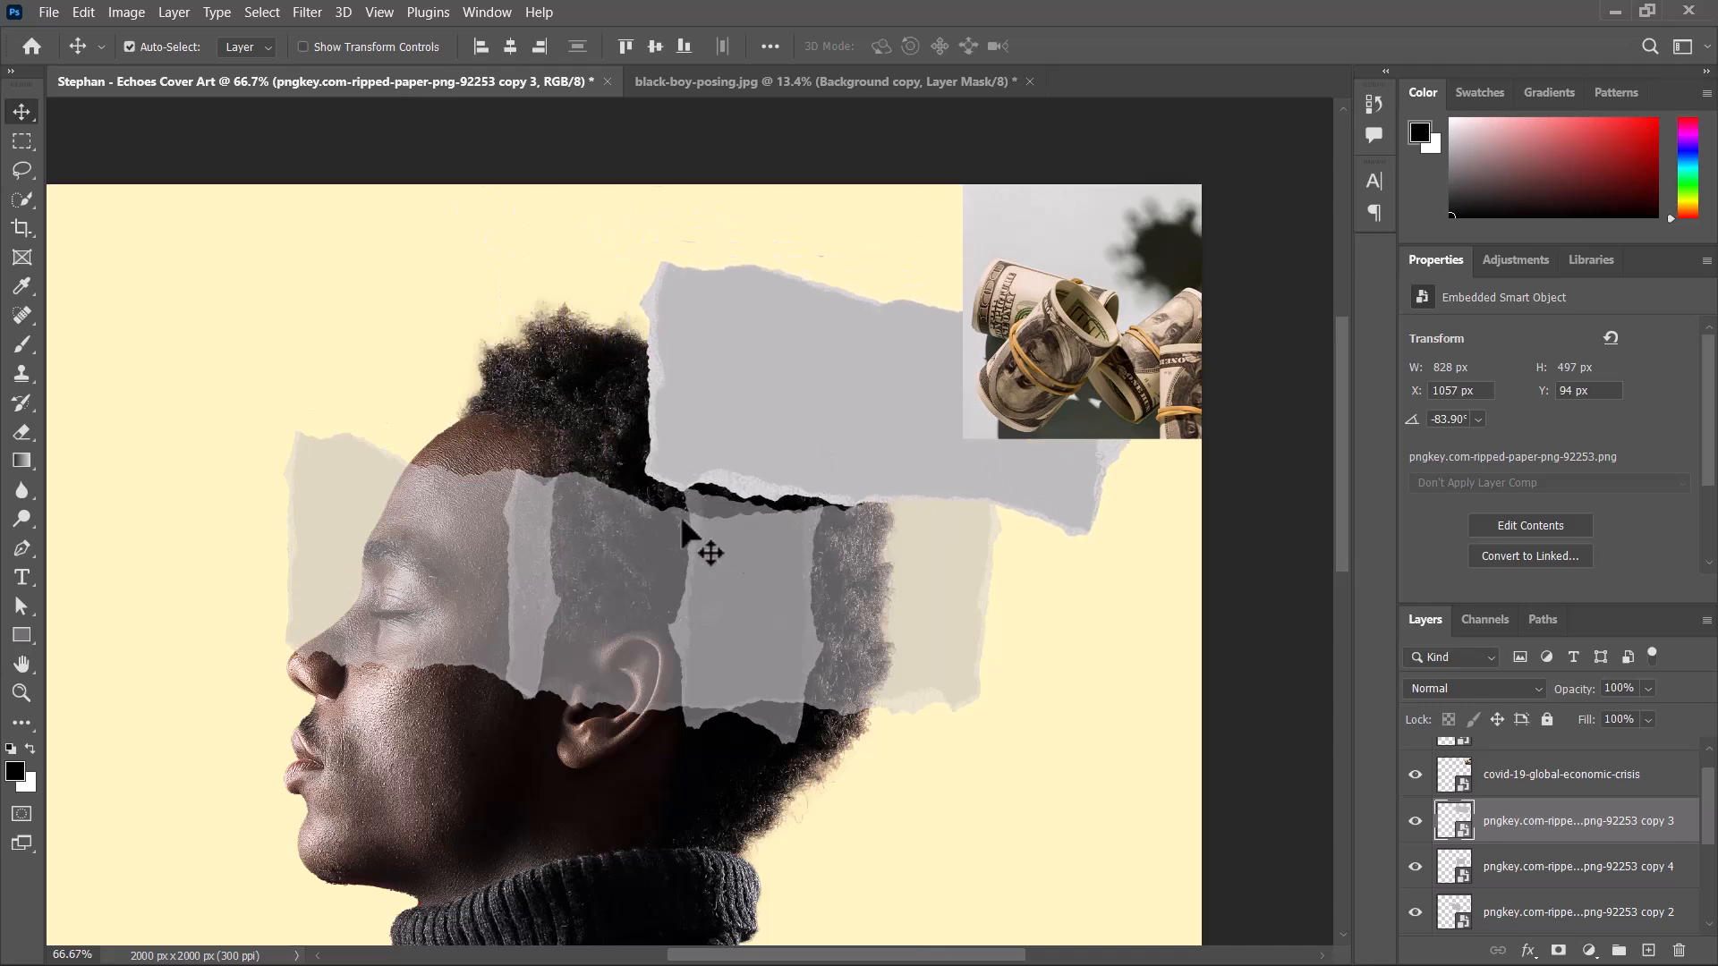
# Select the flipped strip at the back of the head and toggle its visibility off and on to check it.
pyautogui.click(648, 537)
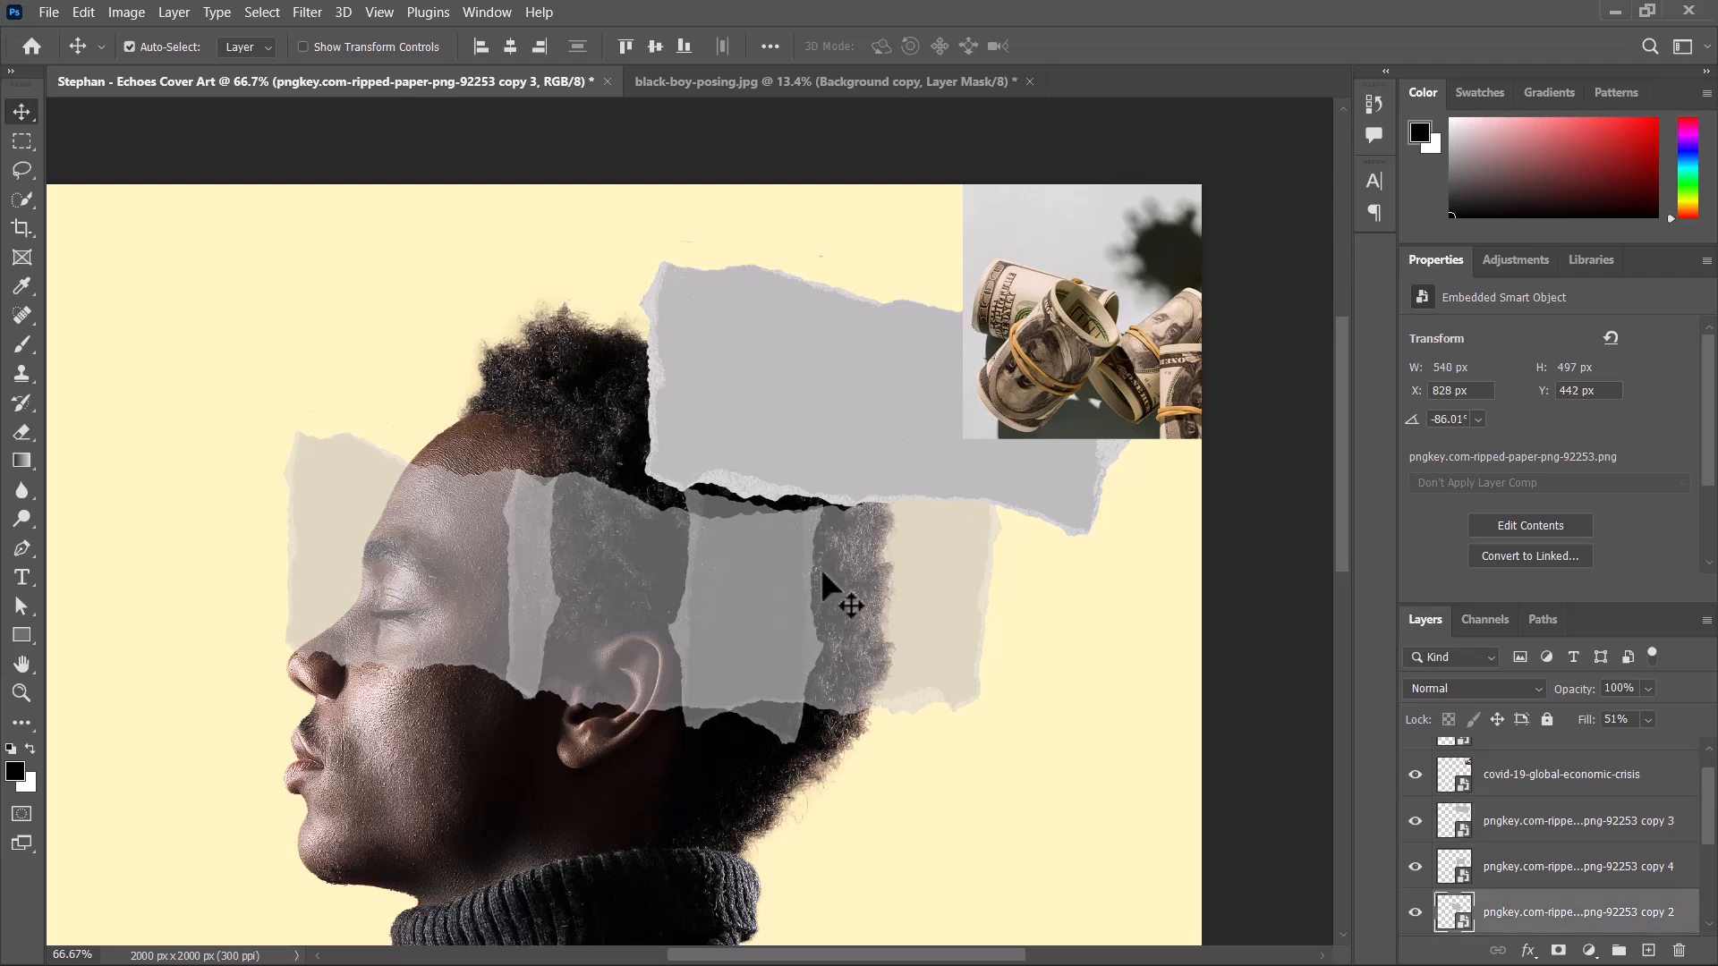
pyautogui.click(908, 614)
pyautogui.click(1415, 866)
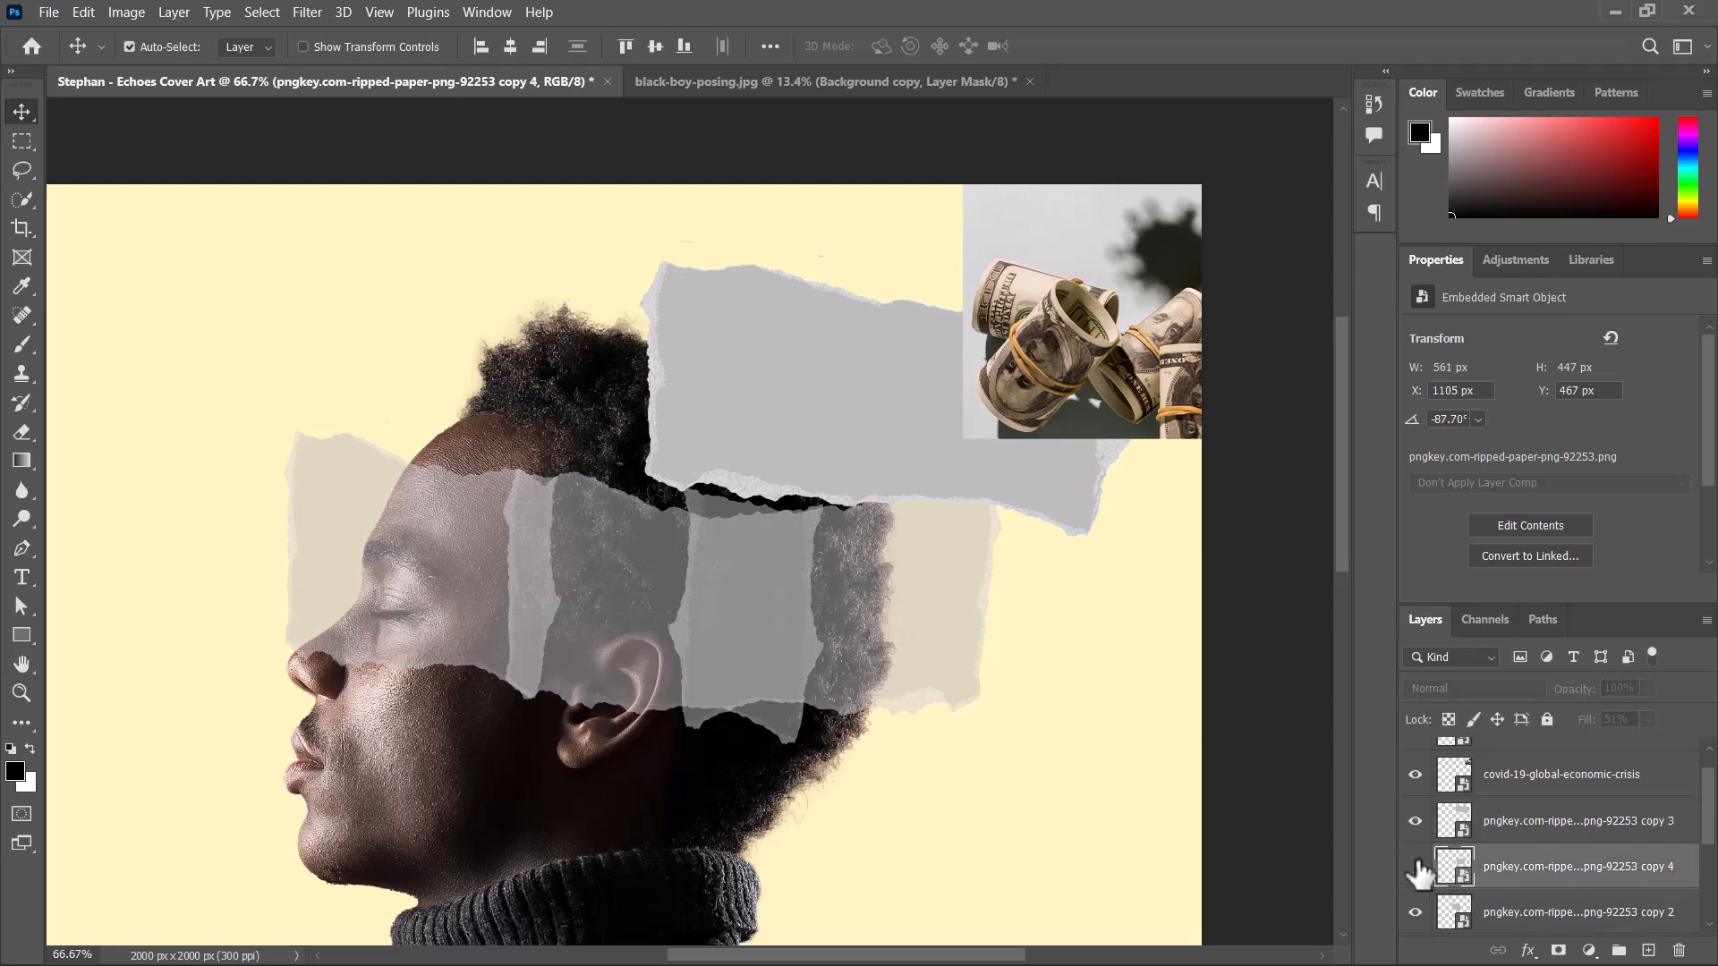
pyautogui.click(1415, 866)
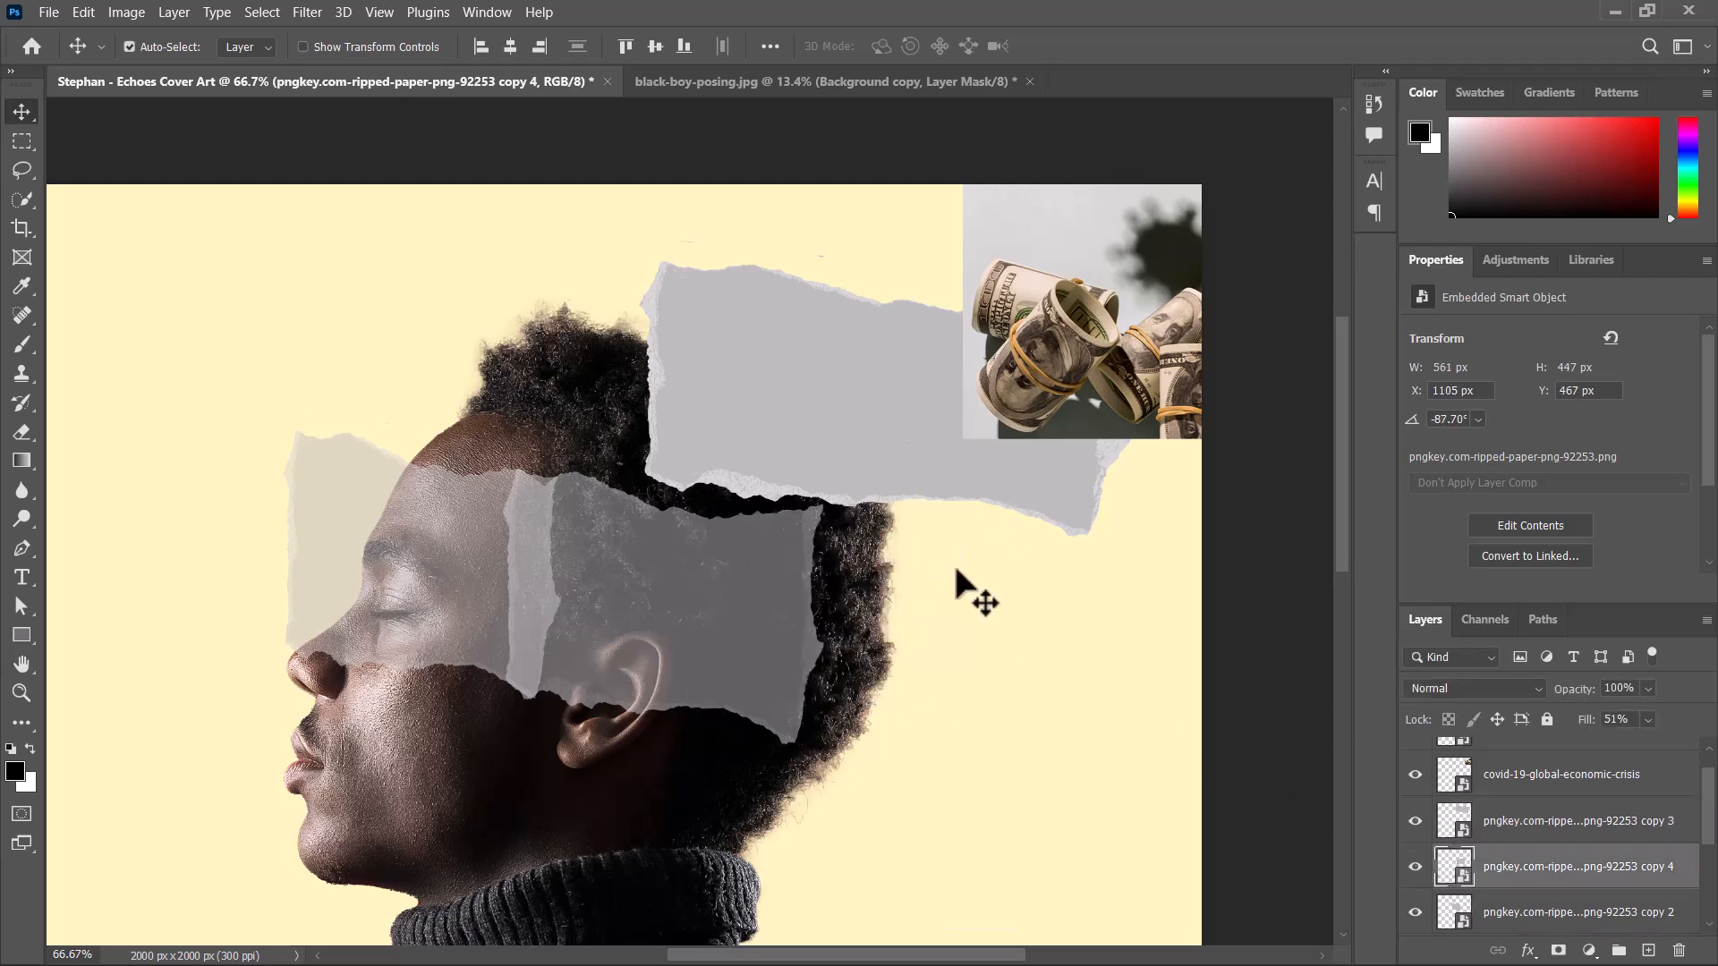
# Rasterize the flipped paper strip layer at the back of the head.
pyautogui.rightClick(1568, 868)
pyautogui.click(1302, 465)
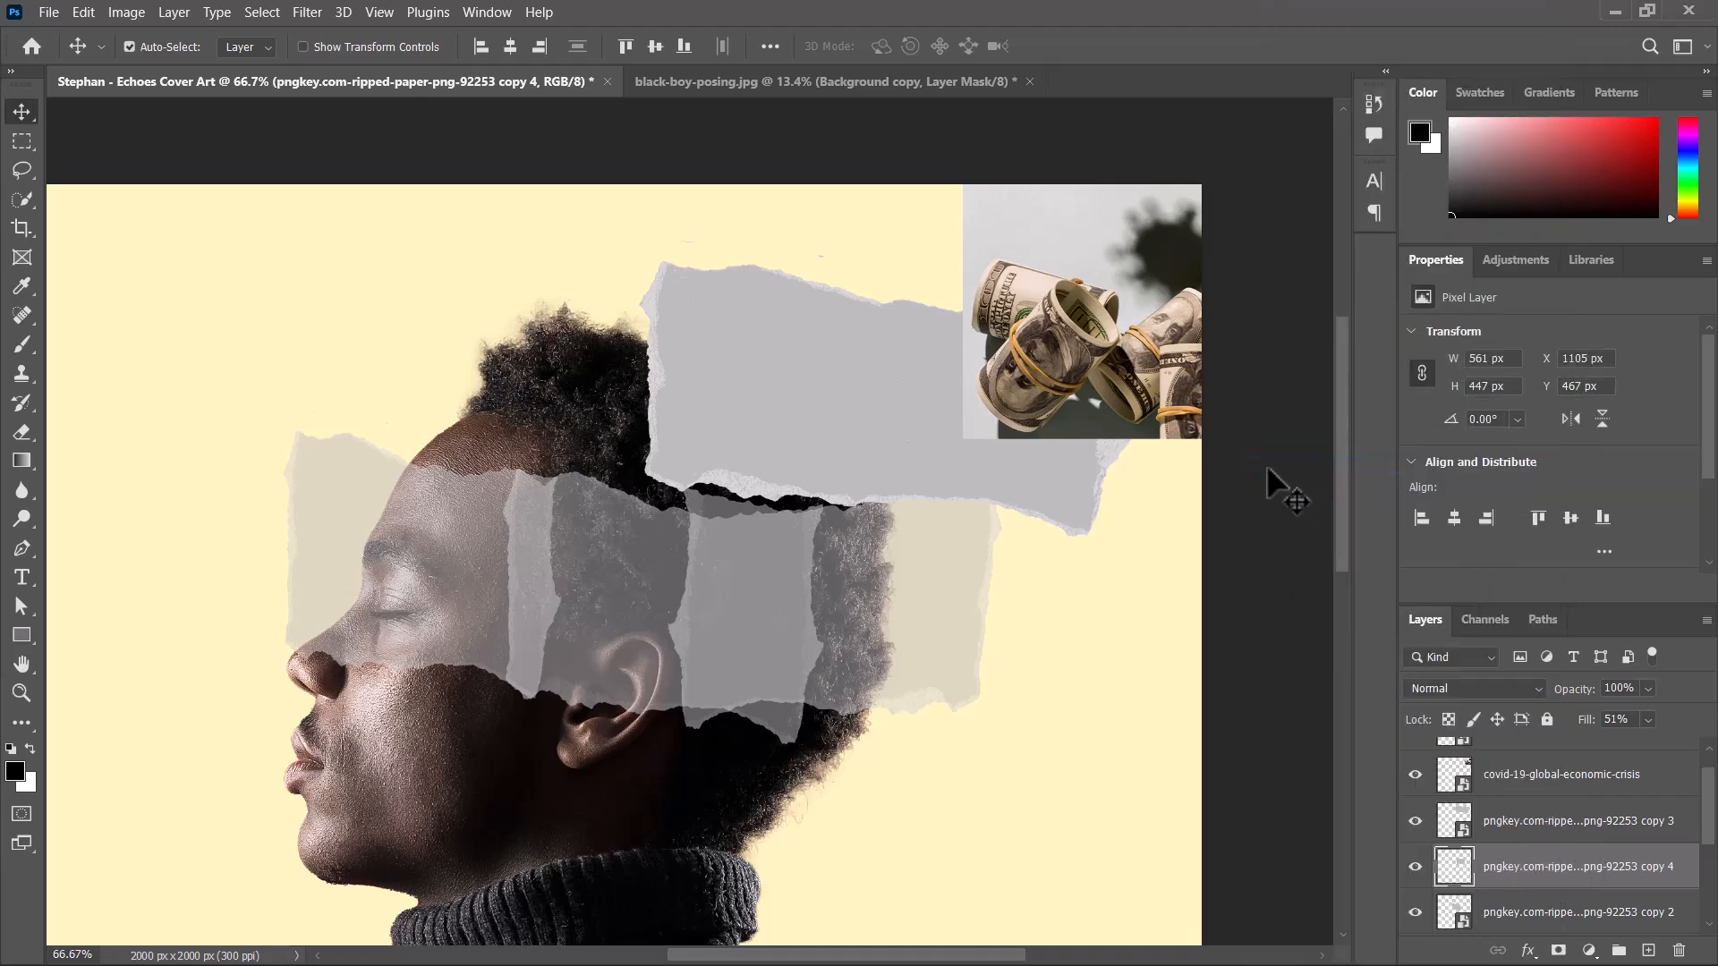
# Move the upper paper strip to X 1078 px, Y 124 px and lower its Fill to 59%.
pyautogui.click(1664, 823)
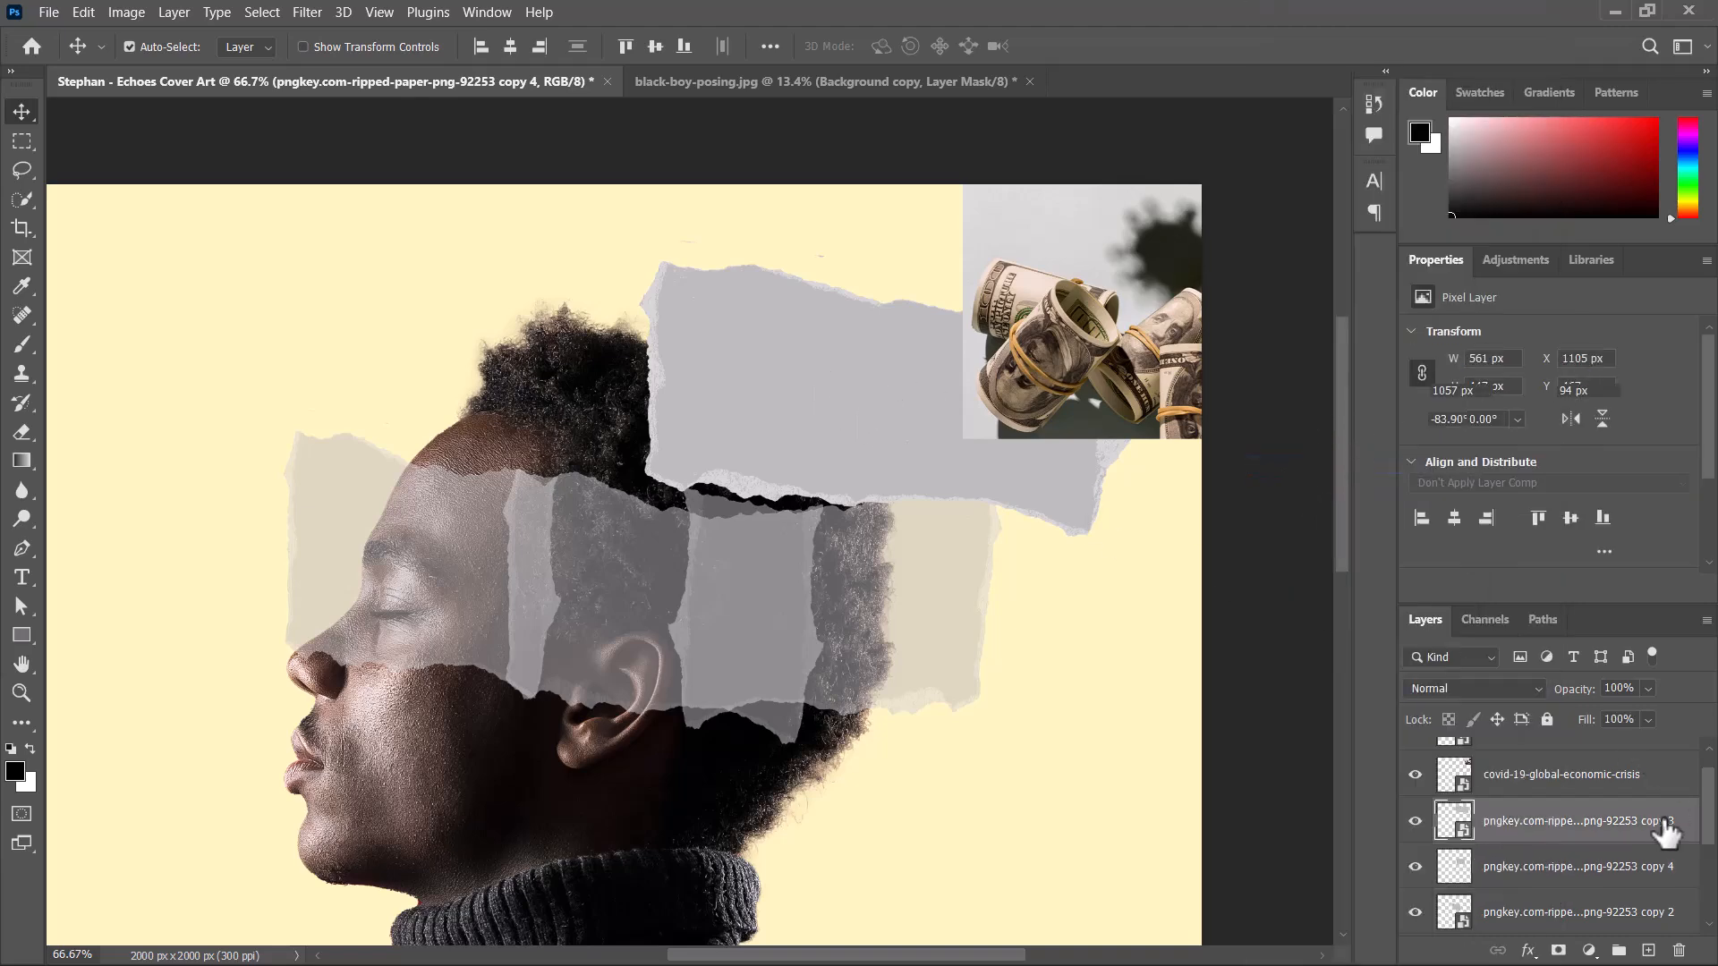
pyautogui.moveTo(799, 422)
pyautogui.mouseDown()
pyautogui.moveTo(645, 368)
pyautogui.moveTo(717, 338)
pyautogui.moveTo(811, 434)
pyautogui.mouseUp()
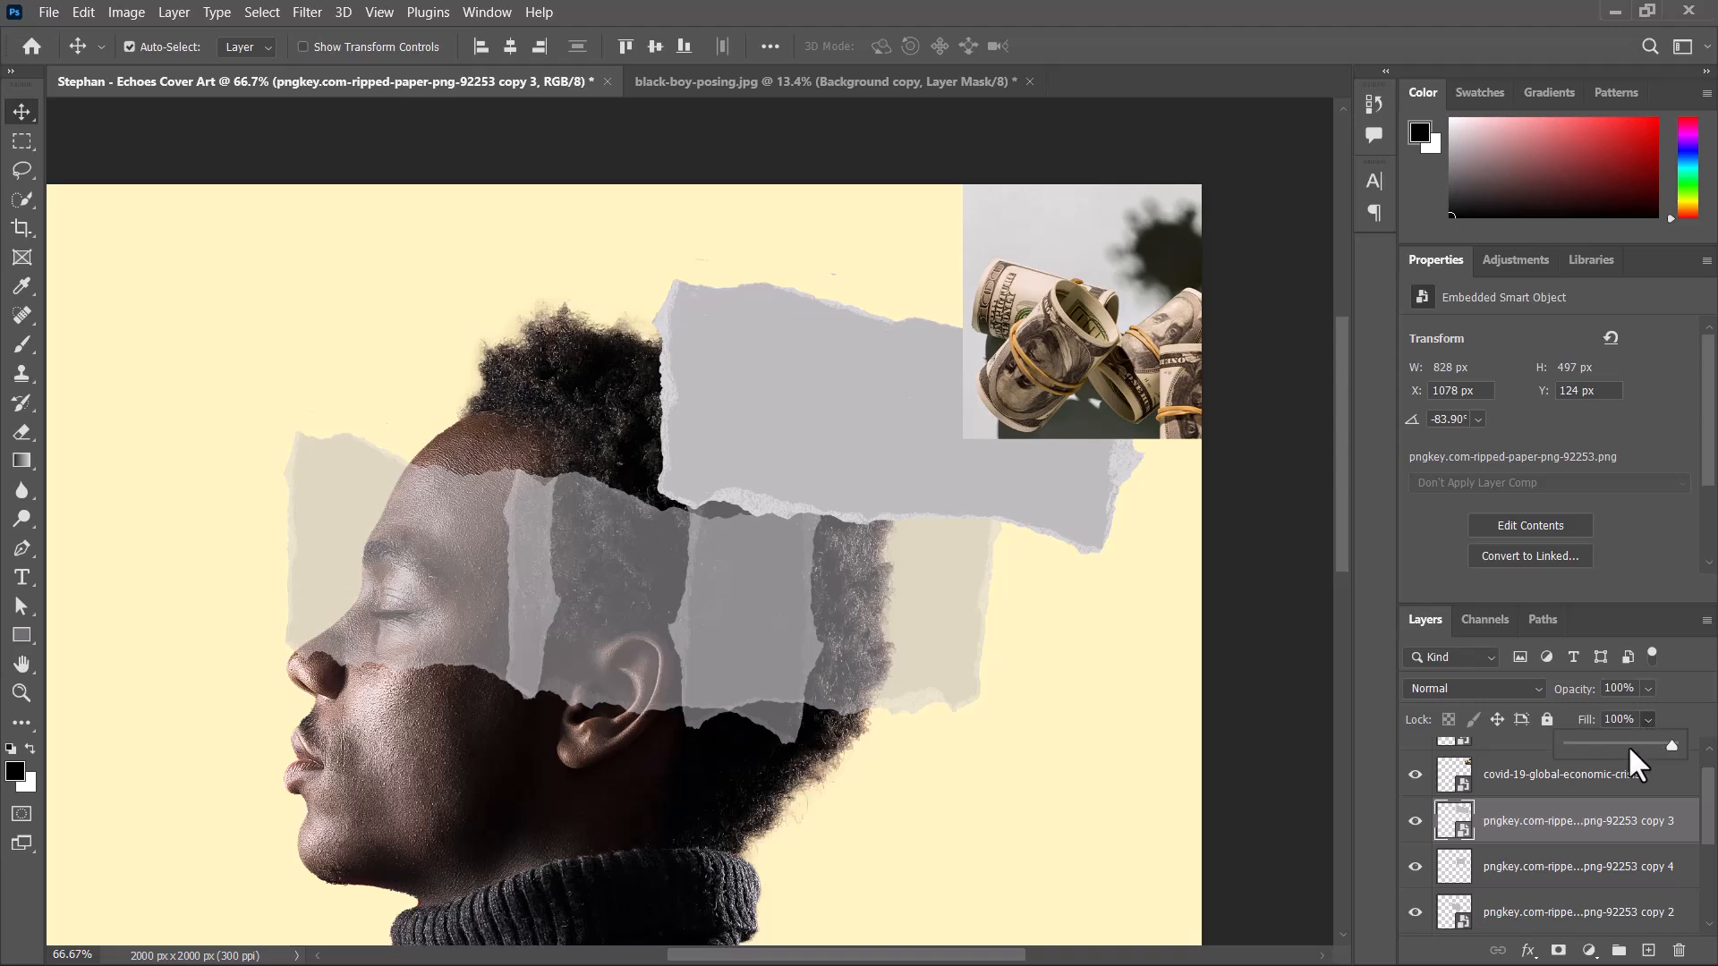
pyautogui.moveTo(1624, 744); pyautogui.dragTo(1626, 745)
# Move the banknote photo to X 1386 px, Y 15 px and hide its layer.
pyautogui.moveTo(958, 583); pyautogui.dragTo(801, 587)
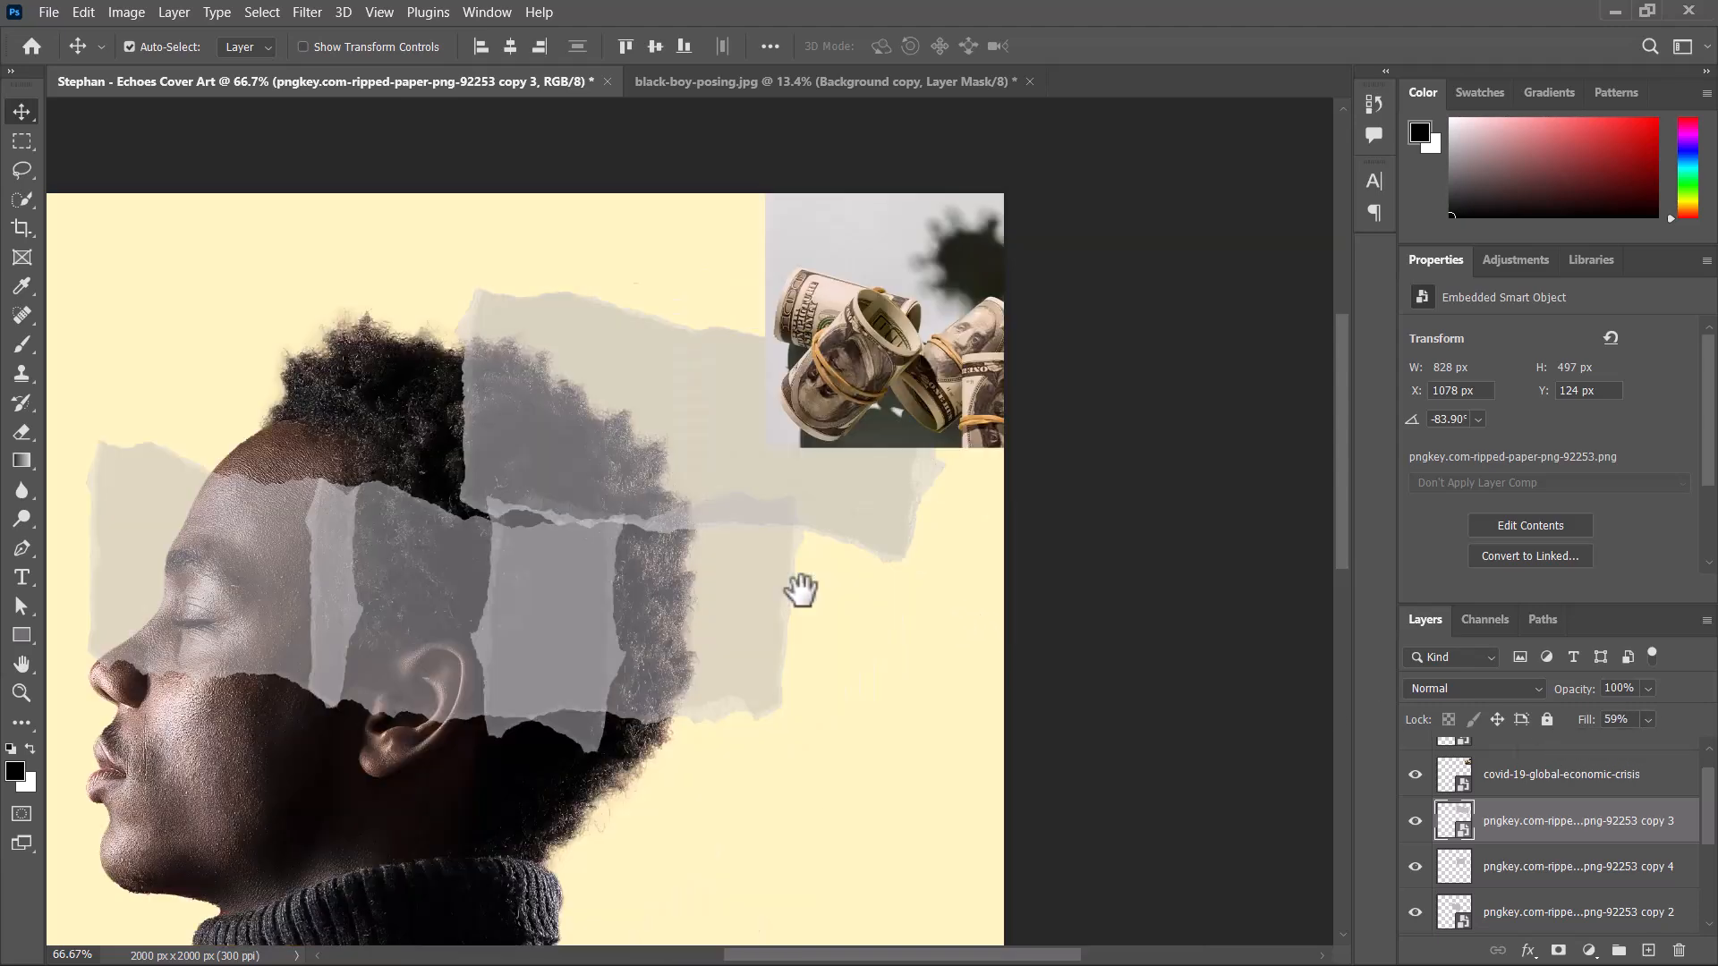
pyautogui.moveTo(898, 324); pyautogui.dragTo(769, 348)
pyautogui.click(1416, 775)
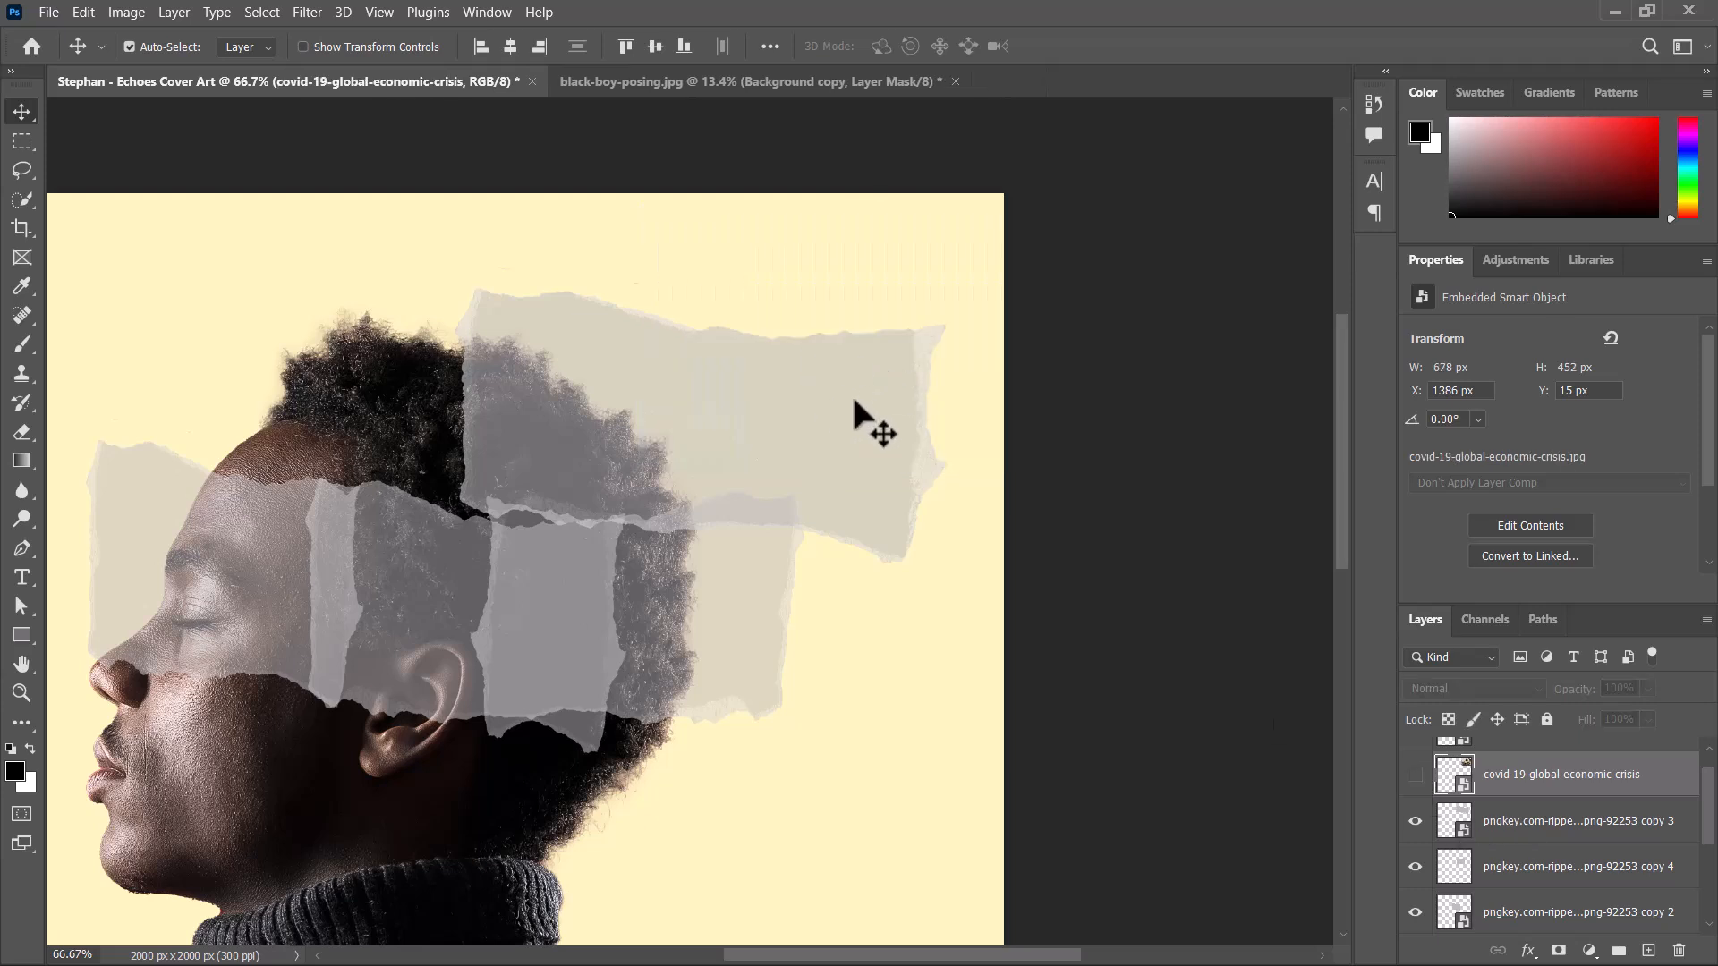
# Rotate the upper paper strip to -96.83° and shift its reference point to X 1492.49 px, Y 325.59 px.
pyautogui.click(788, 443)
pyautogui.hotkey('ctrl', 't')
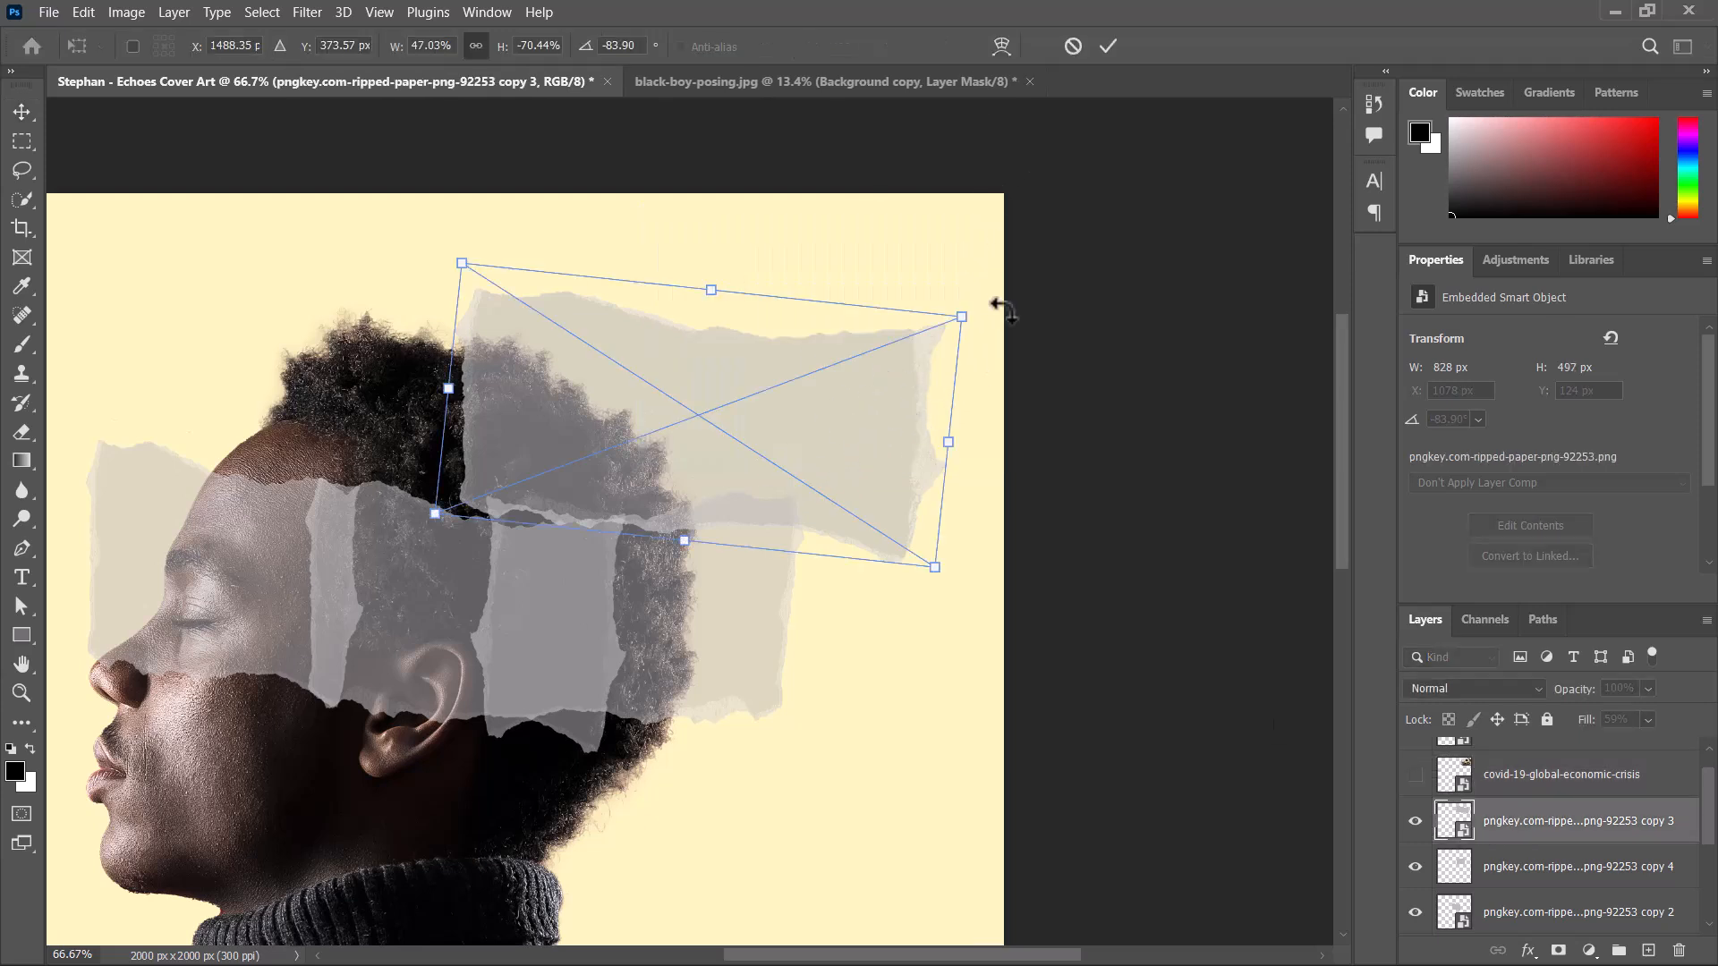
pyautogui.moveTo(987, 307); pyautogui.dragTo(980, 222)
pyautogui.moveTo(804, 402)
pyautogui.mouseDown()
pyautogui.moveTo(770, 349)
pyautogui.moveTo(802, 374)
pyautogui.mouseUp()
pyautogui.press('Down')
pyautogui.press('Down')
pyautogui.press('Down')
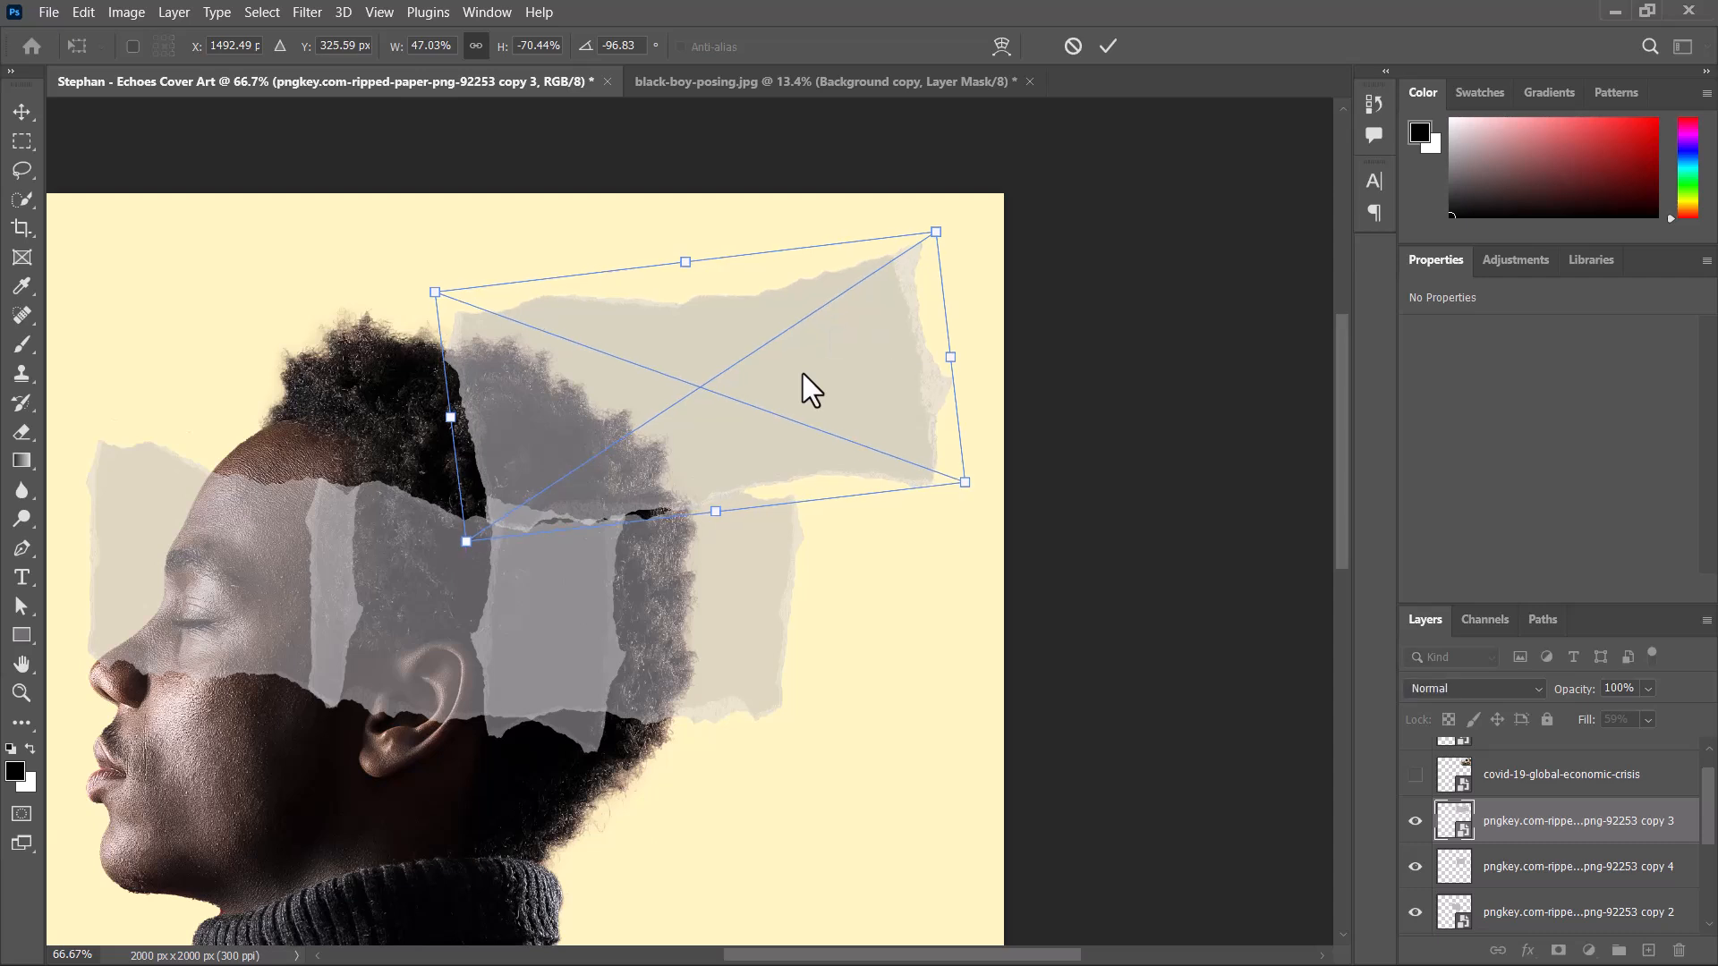
# Nudge the upper strip's reference point to X 1501.49 px, Y 331.59 px and apply the transform.
pyautogui.press('Right')
pyautogui.press('Right')
pyautogui.press('Right')
pyautogui.press('Right')
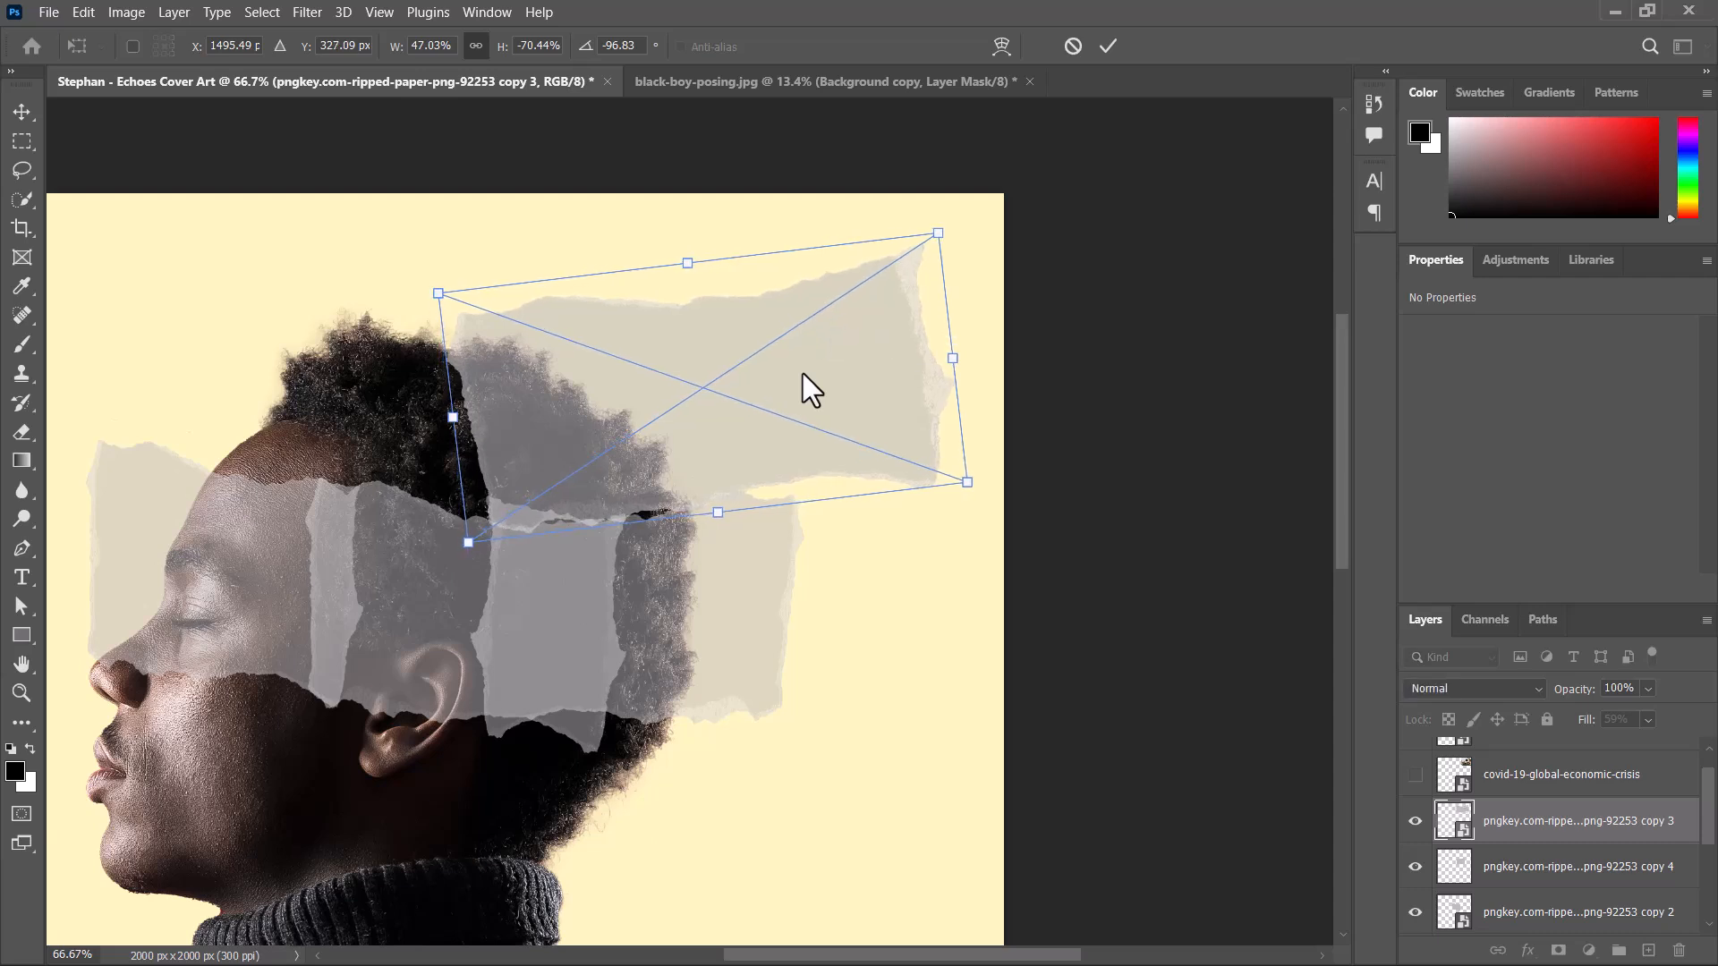
pyautogui.rightClick(803, 374)
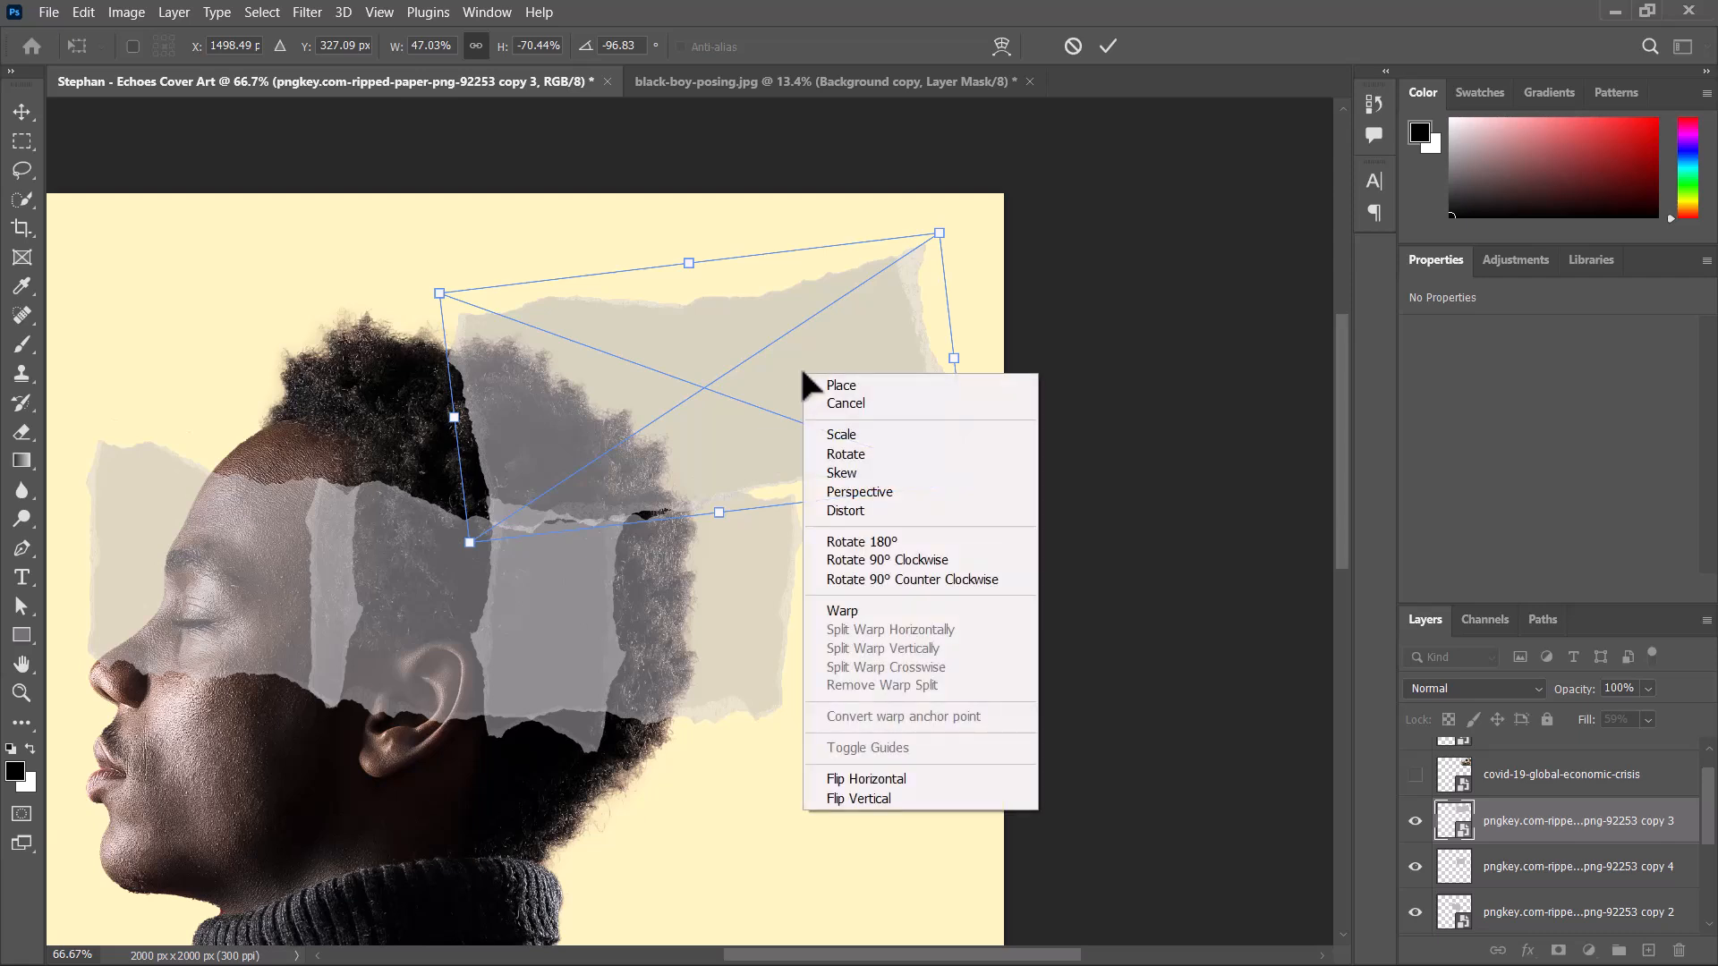
pyautogui.click(1108, 45)
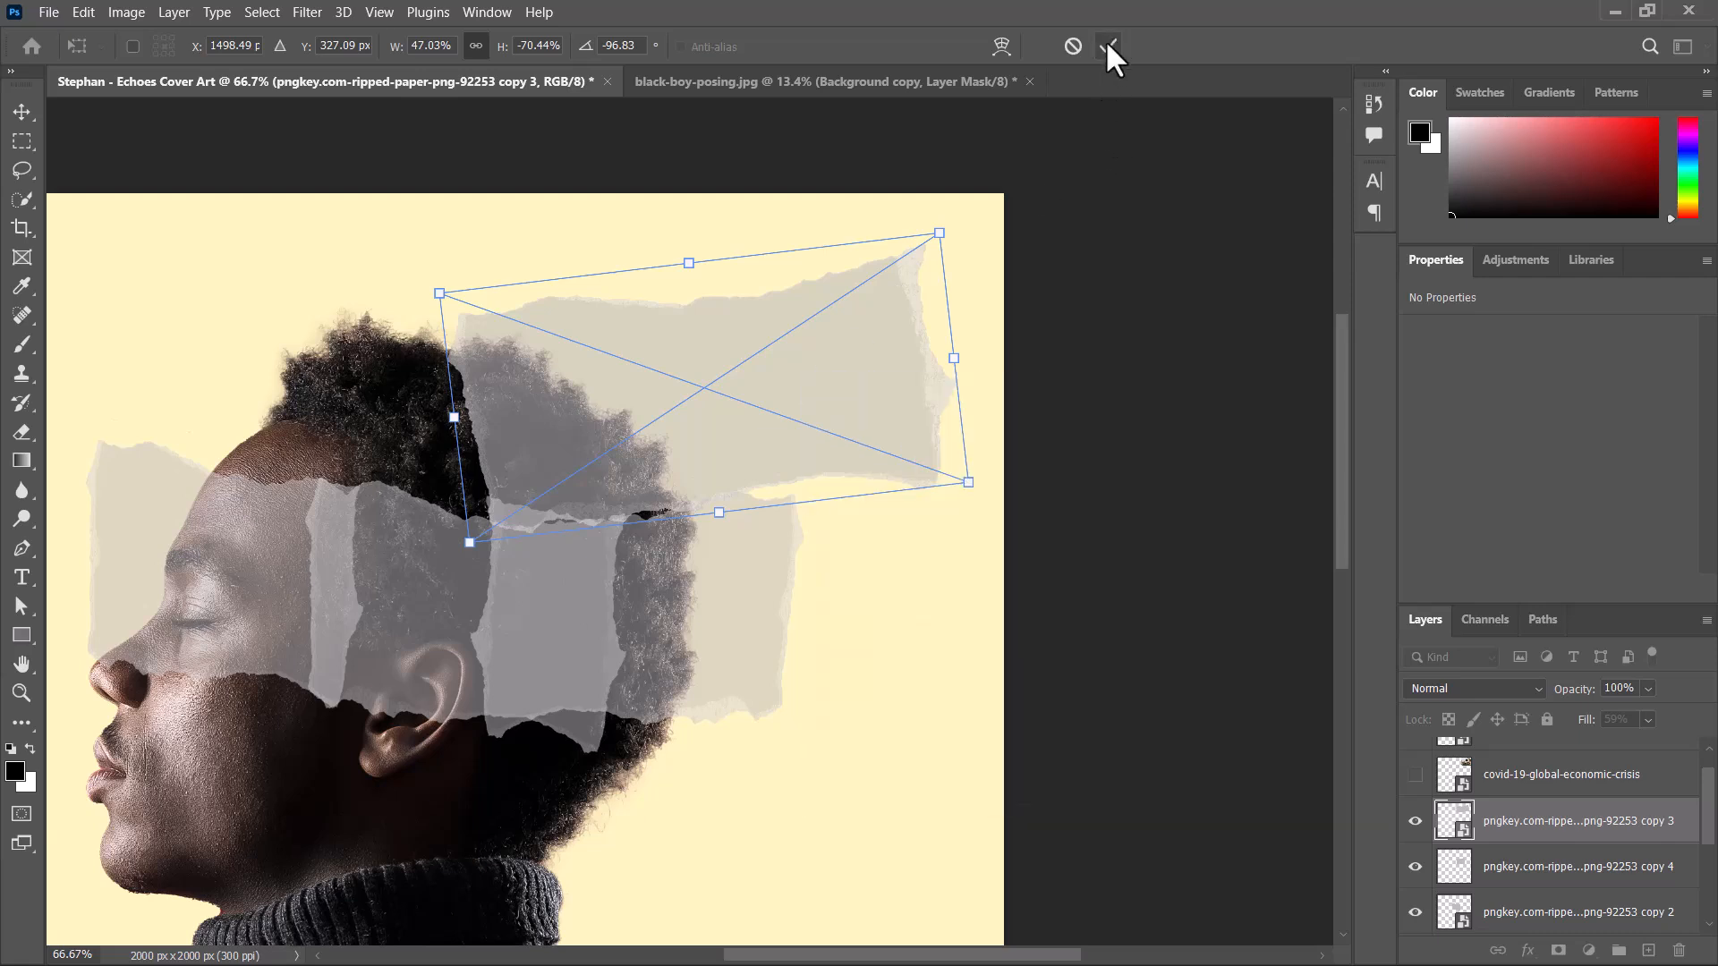
pyautogui.press('Down')
pyautogui.press('Up')
pyautogui.press('Right')
pyautogui.press('Right')
pyautogui.press('Down')
pyautogui.press('Down')
pyautogui.press('Down')
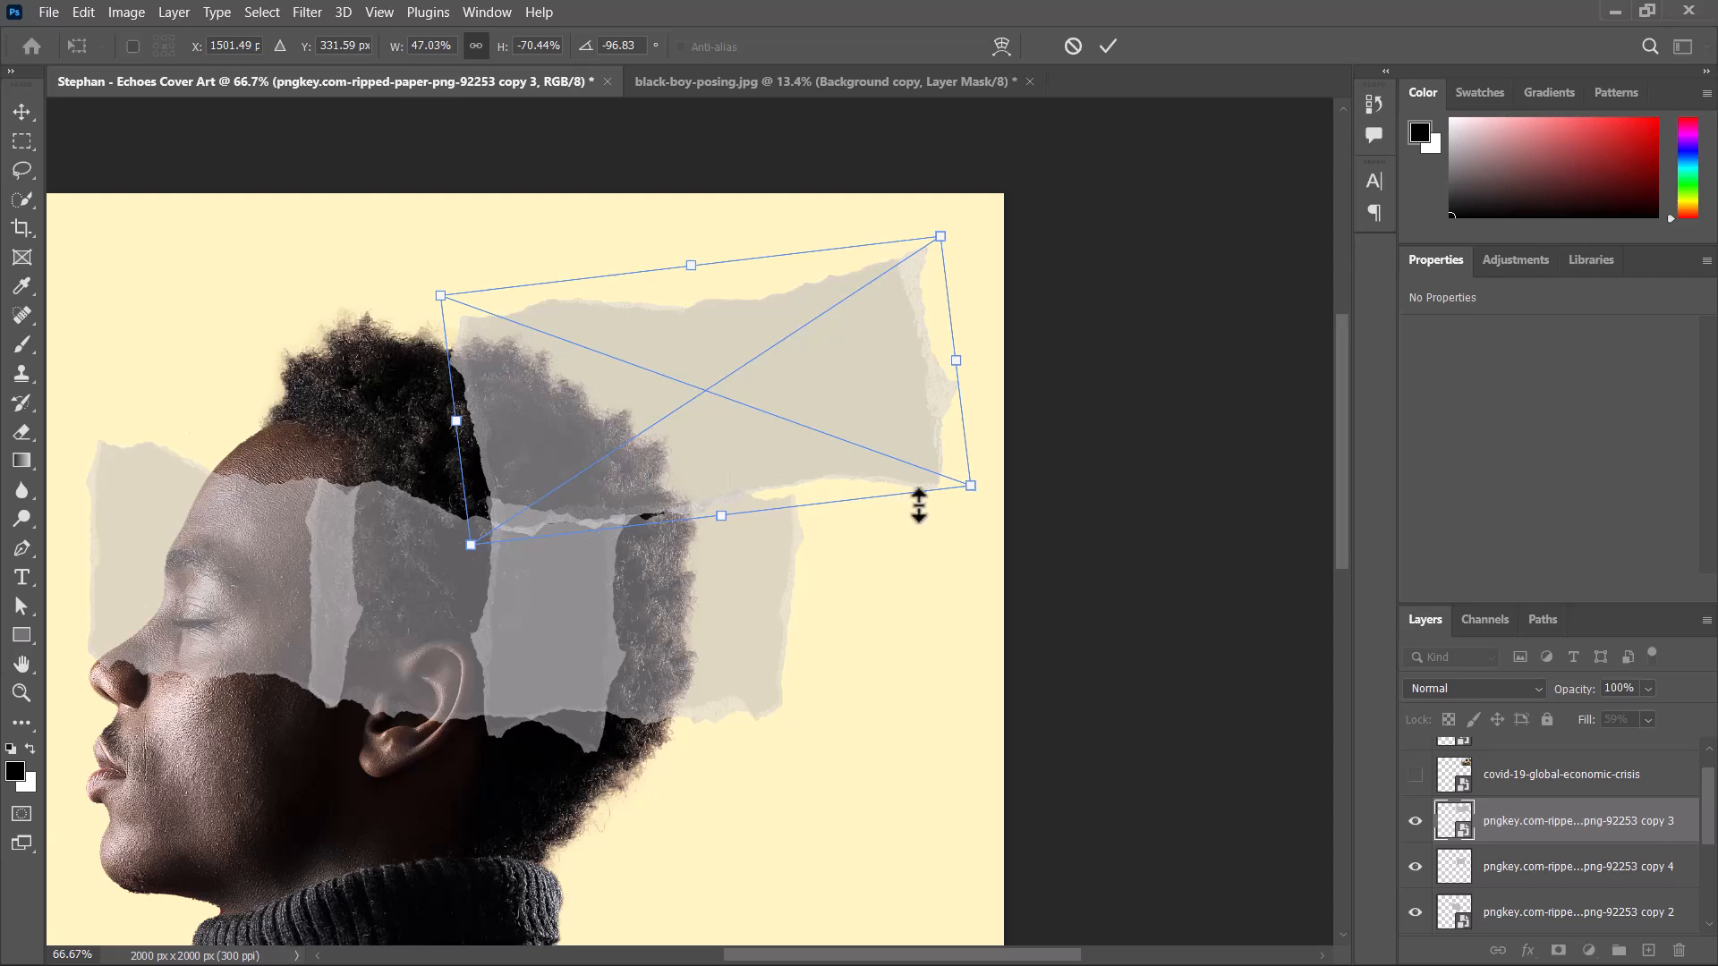
pyautogui.click(1110, 45)
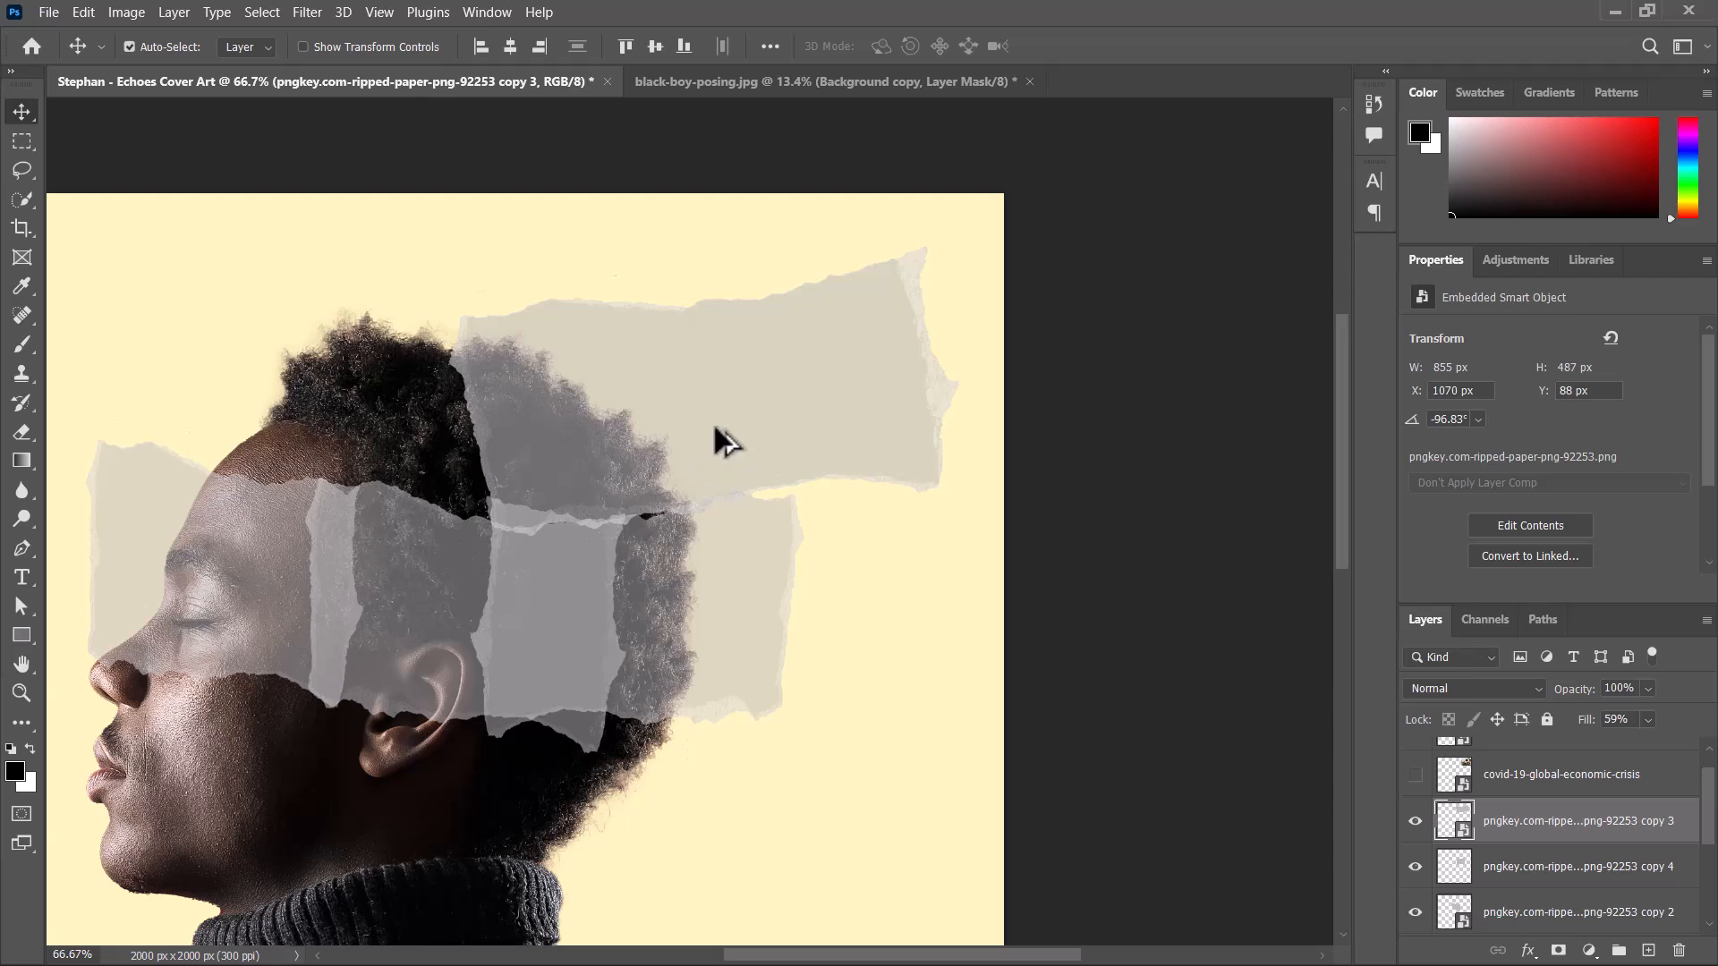
# Duplicate the upper strip down to the neck at X 981 px, Y 799 px, trying a lower placement and undoing it.
pyautogui.moveTo(715, 430); pyautogui.dragTo(672, 819)
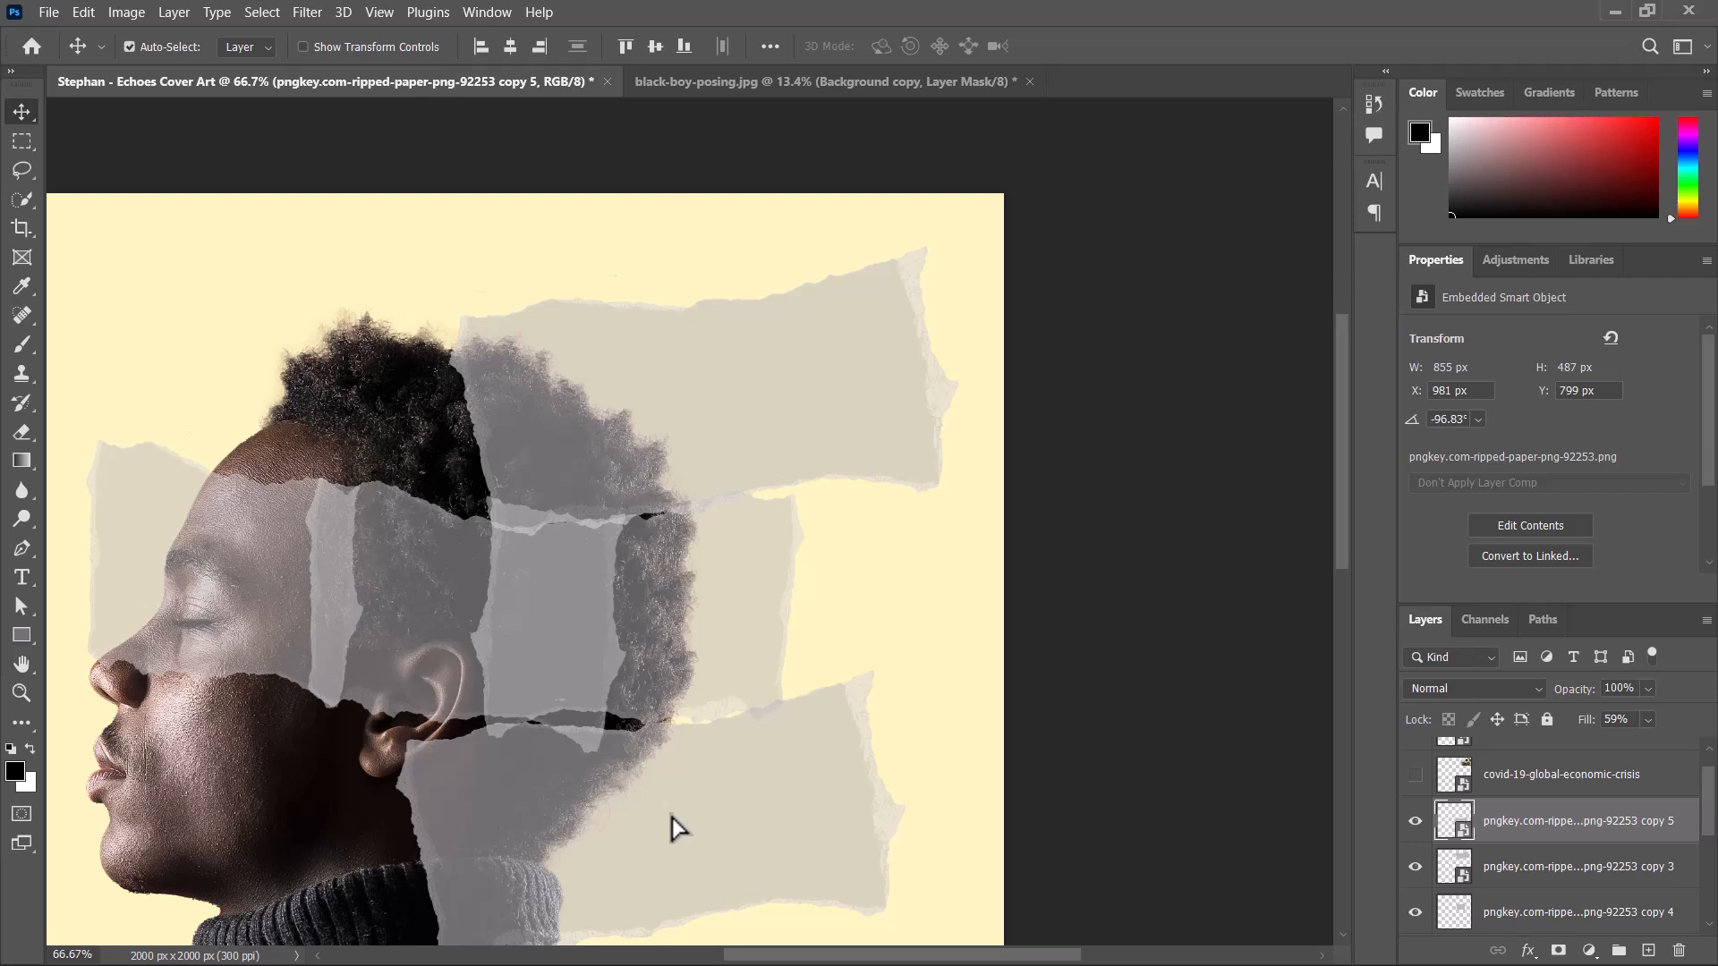
pyautogui.moveTo(560, 716); pyautogui.dragTo(578, 759)
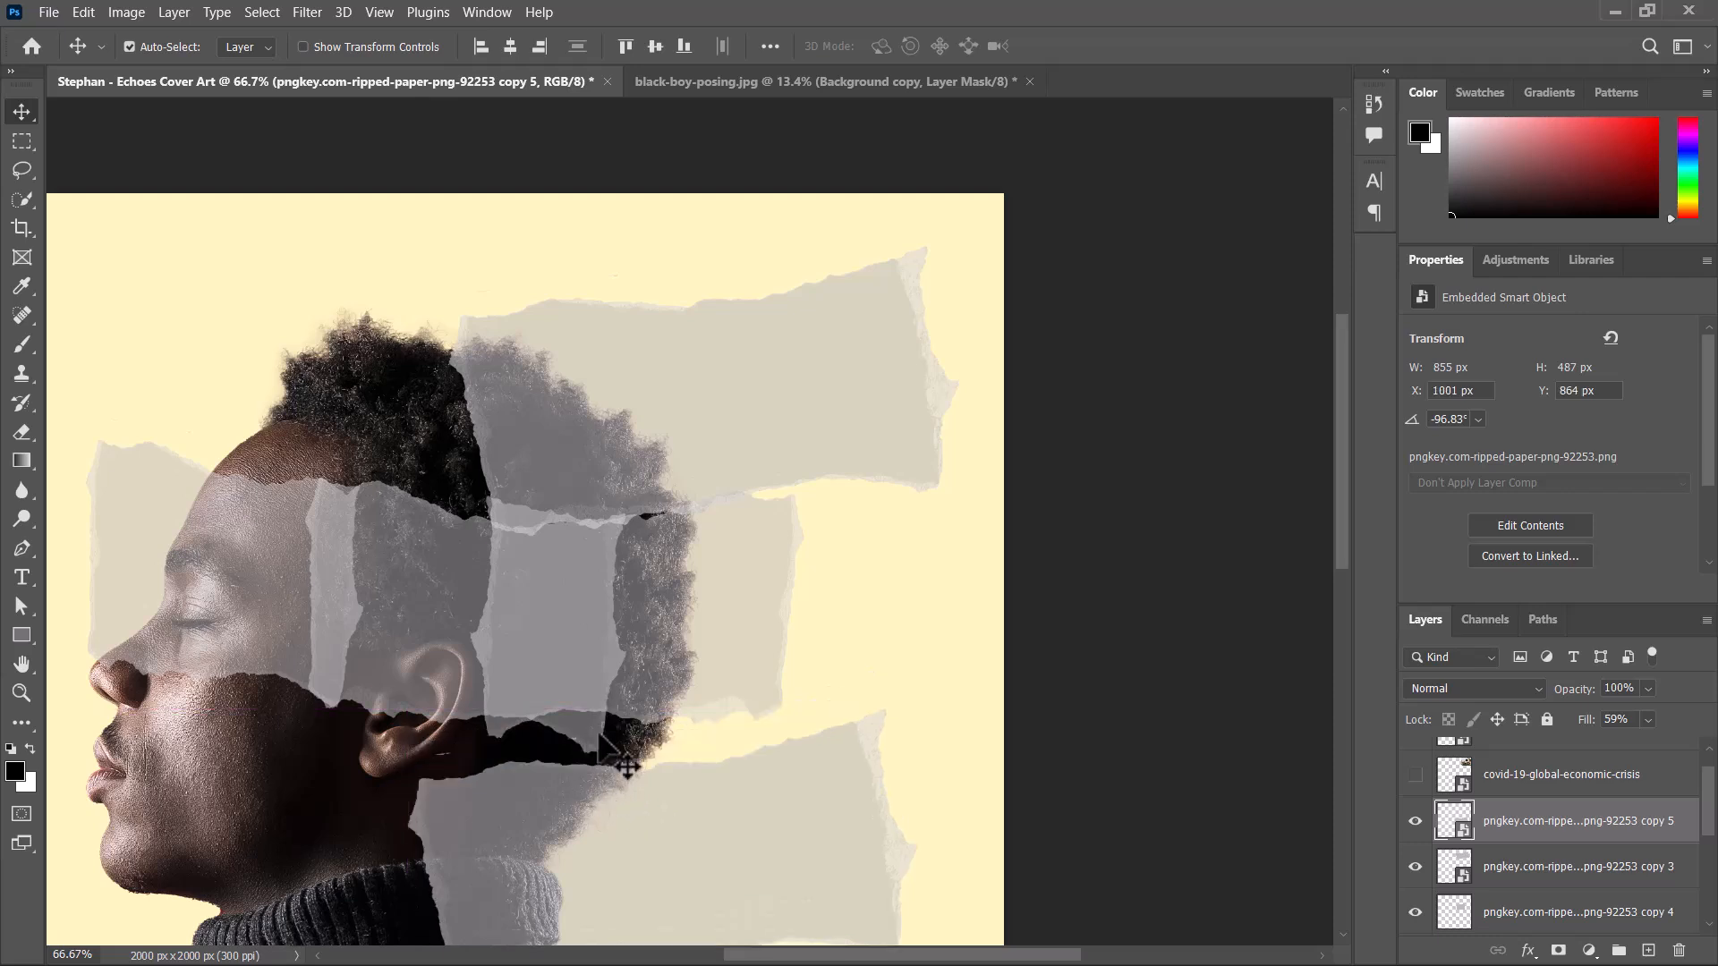
pyautogui.hotkey('ctrl', 'z')
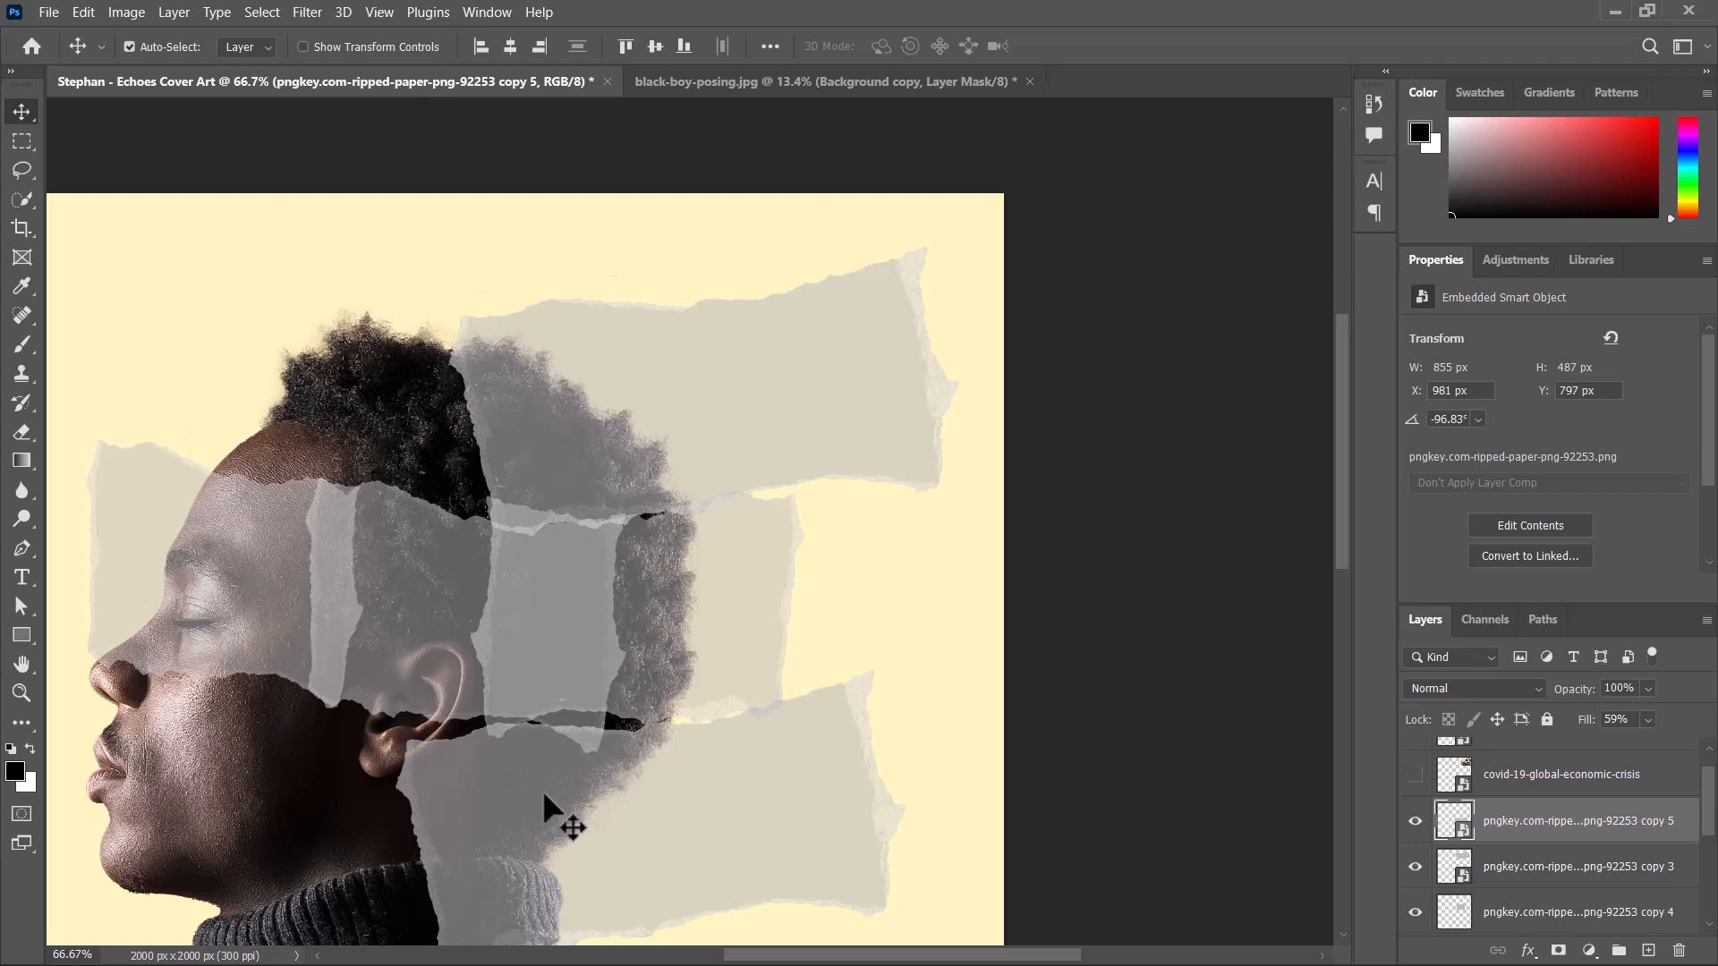
# Nudge the lower paper strip up and left to X 959 px, Y 787 px.
pyautogui.press('Up')
pyautogui.press('Up')
pyautogui.press('Up')
pyautogui.press('Up')
pyautogui.press('Up')
pyautogui.press('Up')
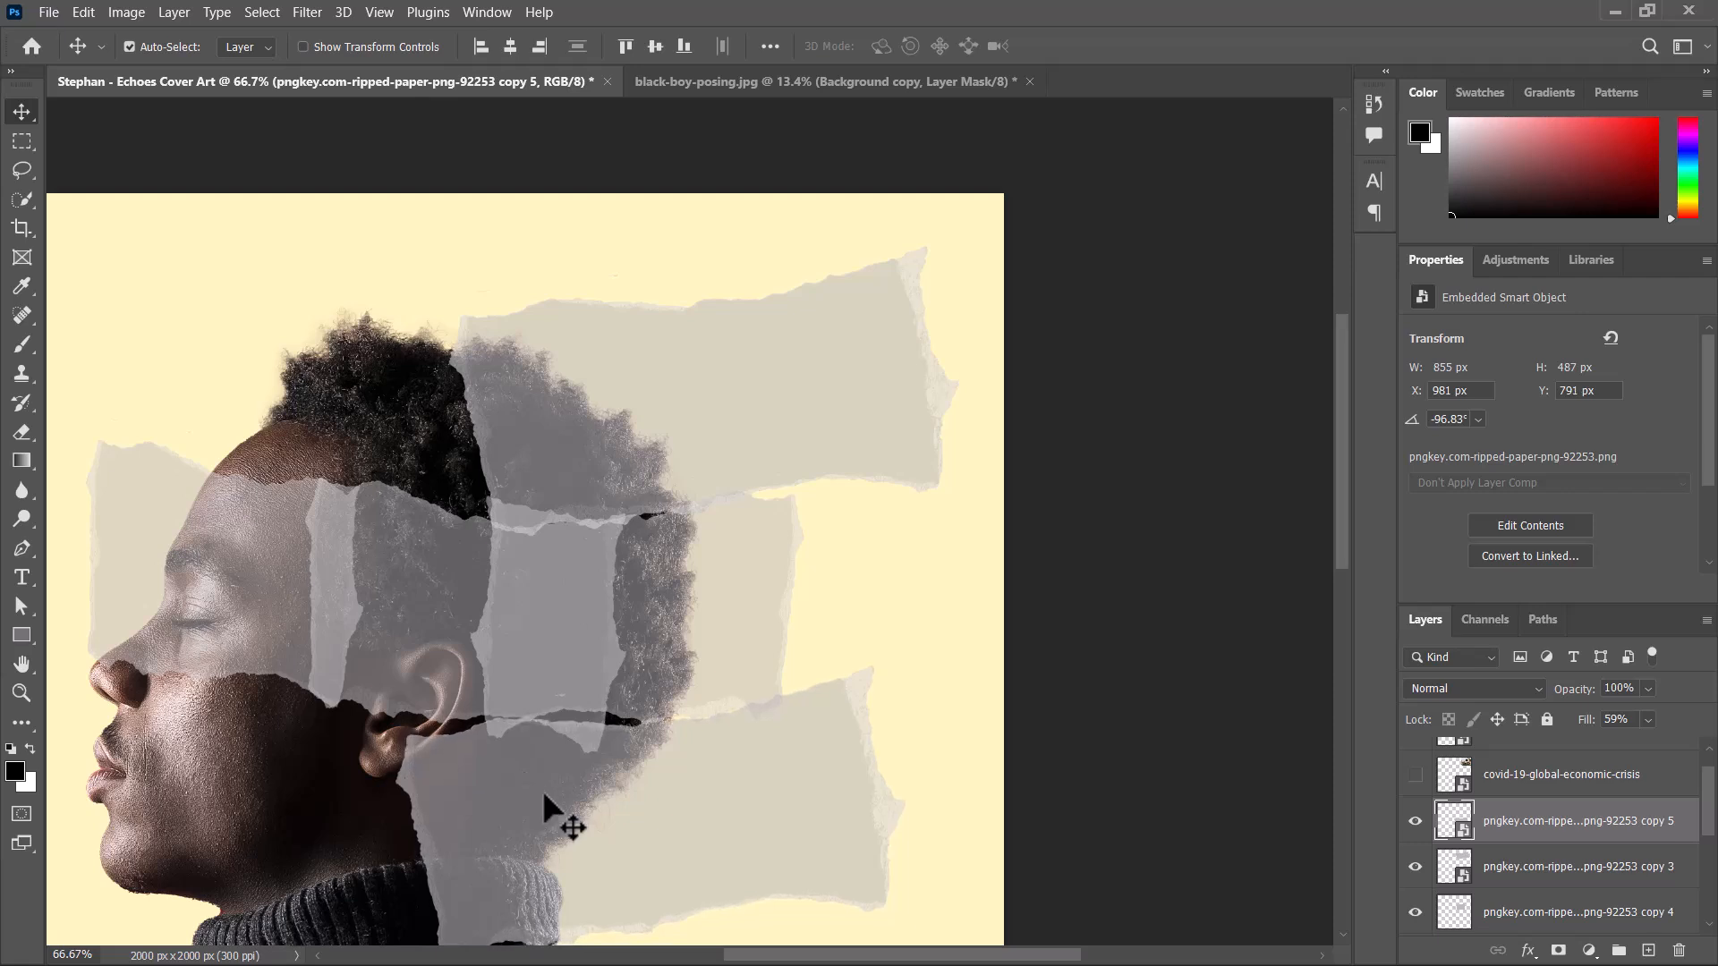
pyautogui.press('Left')
pyautogui.press('Left')
pyautogui.press('Left')
pyautogui.press('Left')
pyautogui.press('Up')
pyautogui.press('Up')
pyautogui.press('Up')
pyautogui.press('Up')
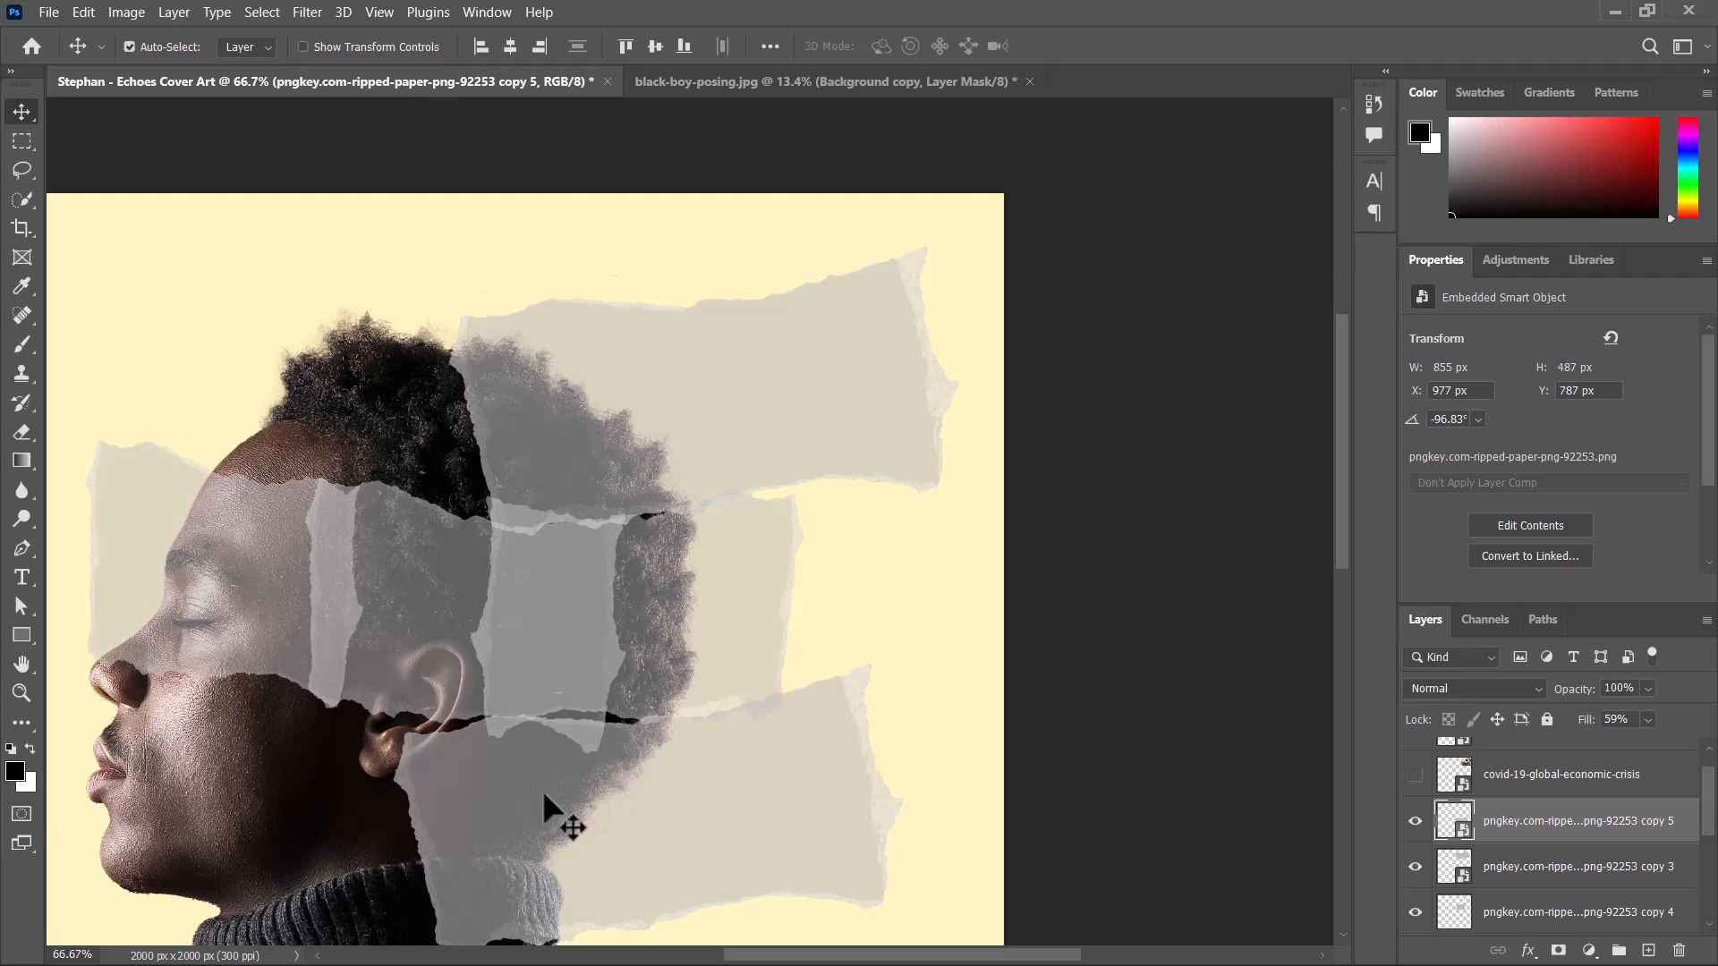
pyautogui.press('Left')
pyautogui.press('Left')
pyautogui.press('Left')
pyautogui.press('Left')
pyautogui.press('Left')
pyautogui.press('Left')
pyautogui.press('Left')
pyautogui.press('Left')
pyautogui.press('Left')
pyautogui.press('Left')
pyautogui.press('Left')
pyautogui.press('Left')
pyautogui.press('Left')
pyautogui.press('Left')
pyautogui.press('Left')
pyautogui.press('Left')
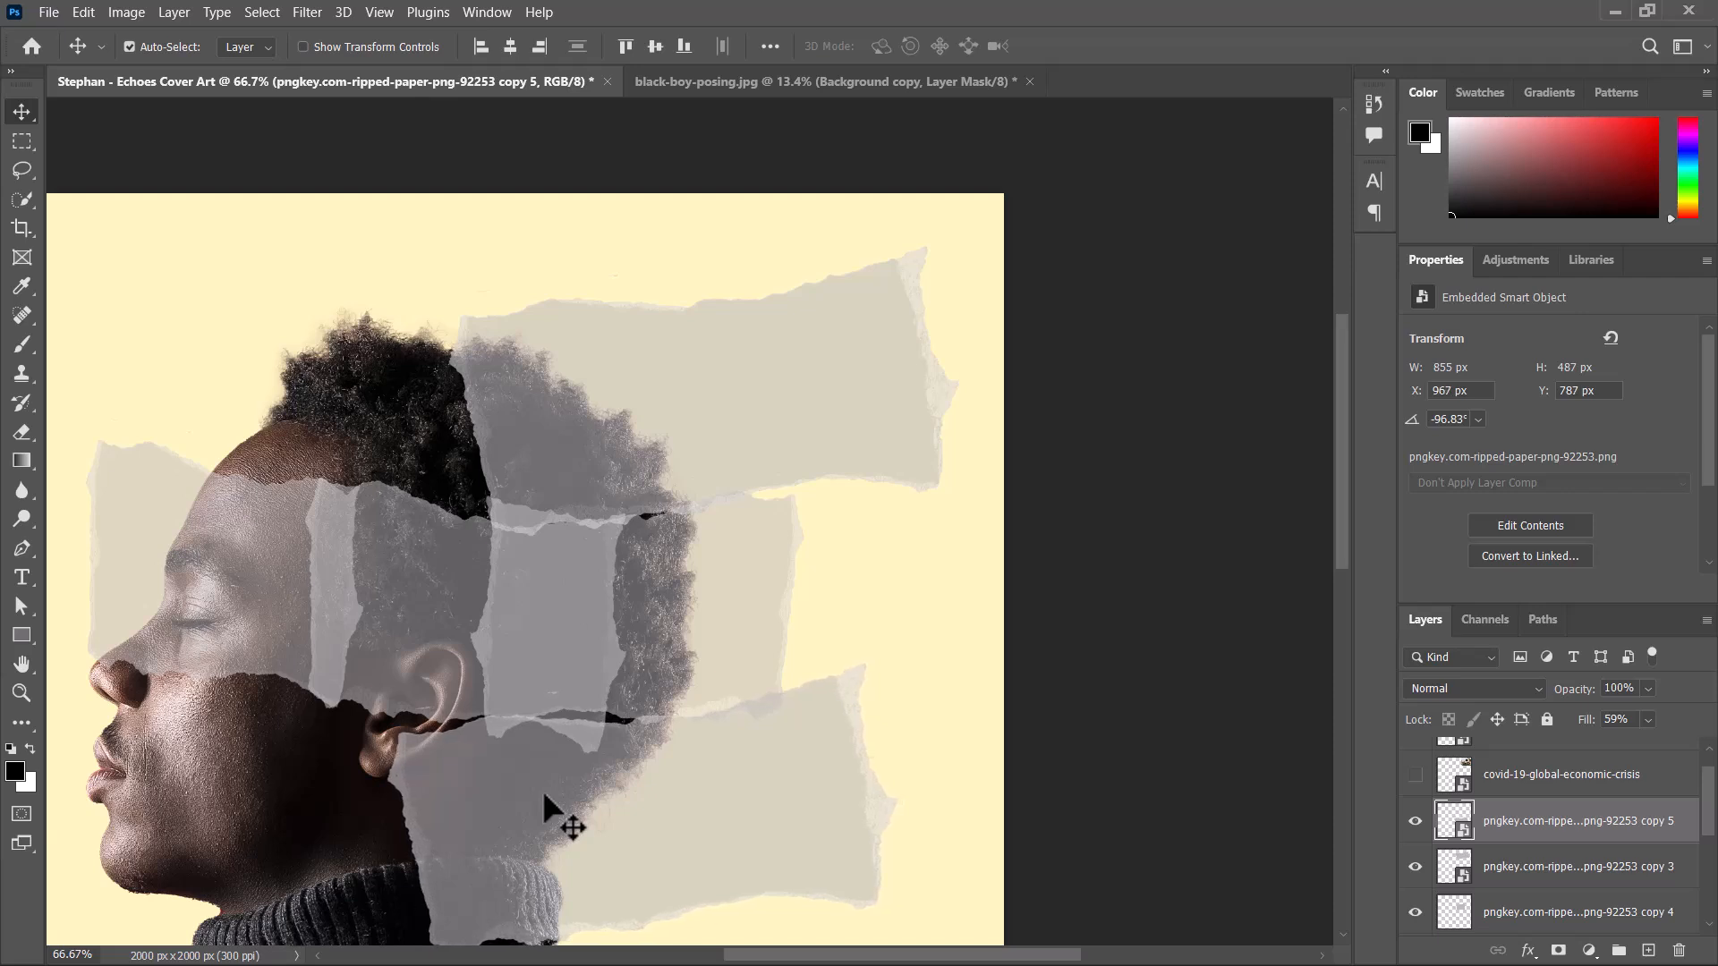
pyautogui.press('Left')
pyautogui.press('Left')
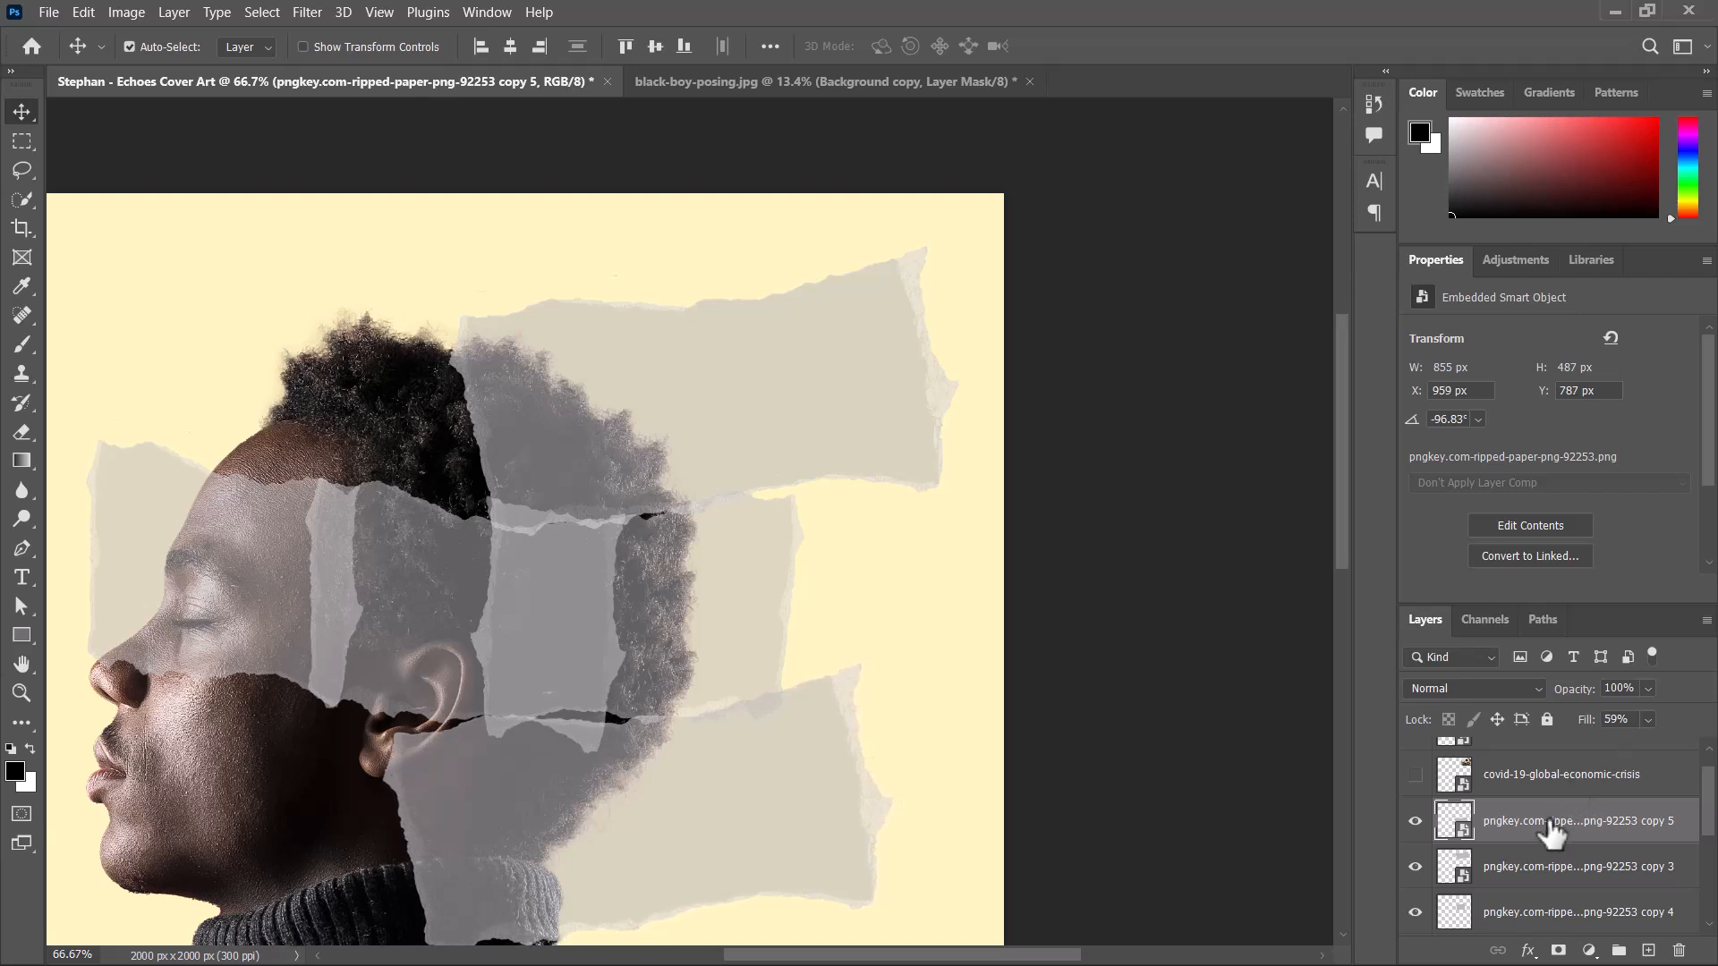
# Load the lower strip's outline as a selection, delete that overlap from the rear strip and deselect.
pyautogui.keyDown('ctrl'); pyautogui.click(1455, 818); pyautogui.keyUp('ctrl')
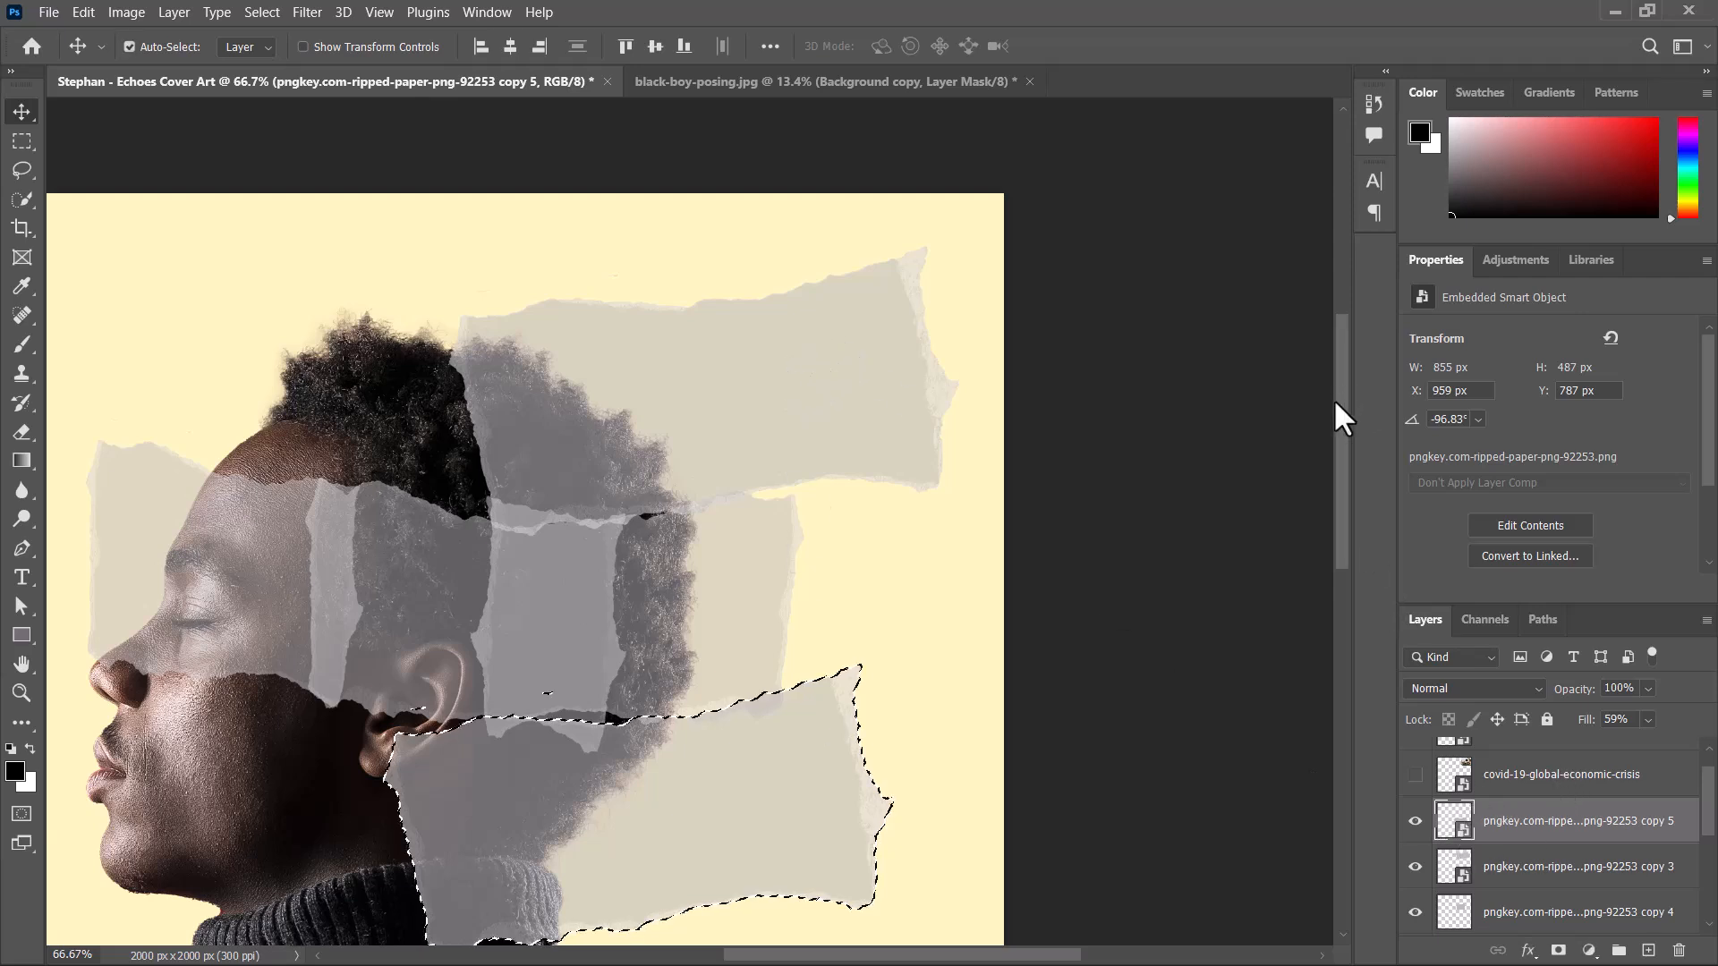
pyautogui.scroll(-2, 1334, 416)
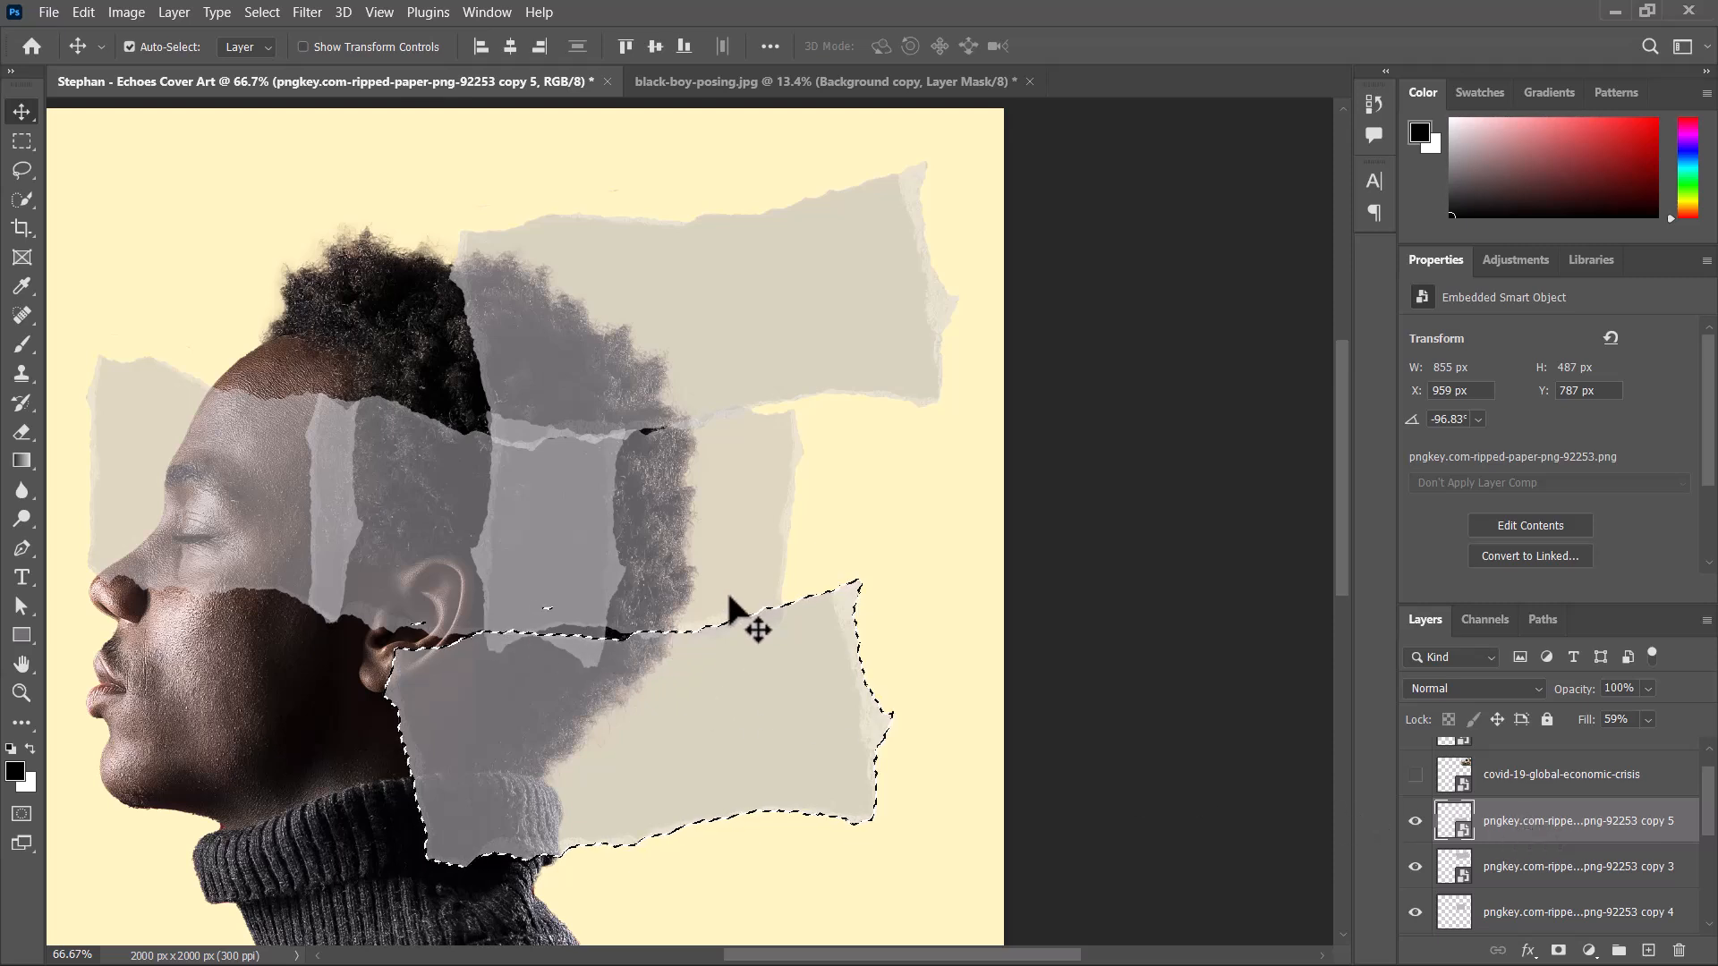
pyautogui.scroll(-1, 984, 643)
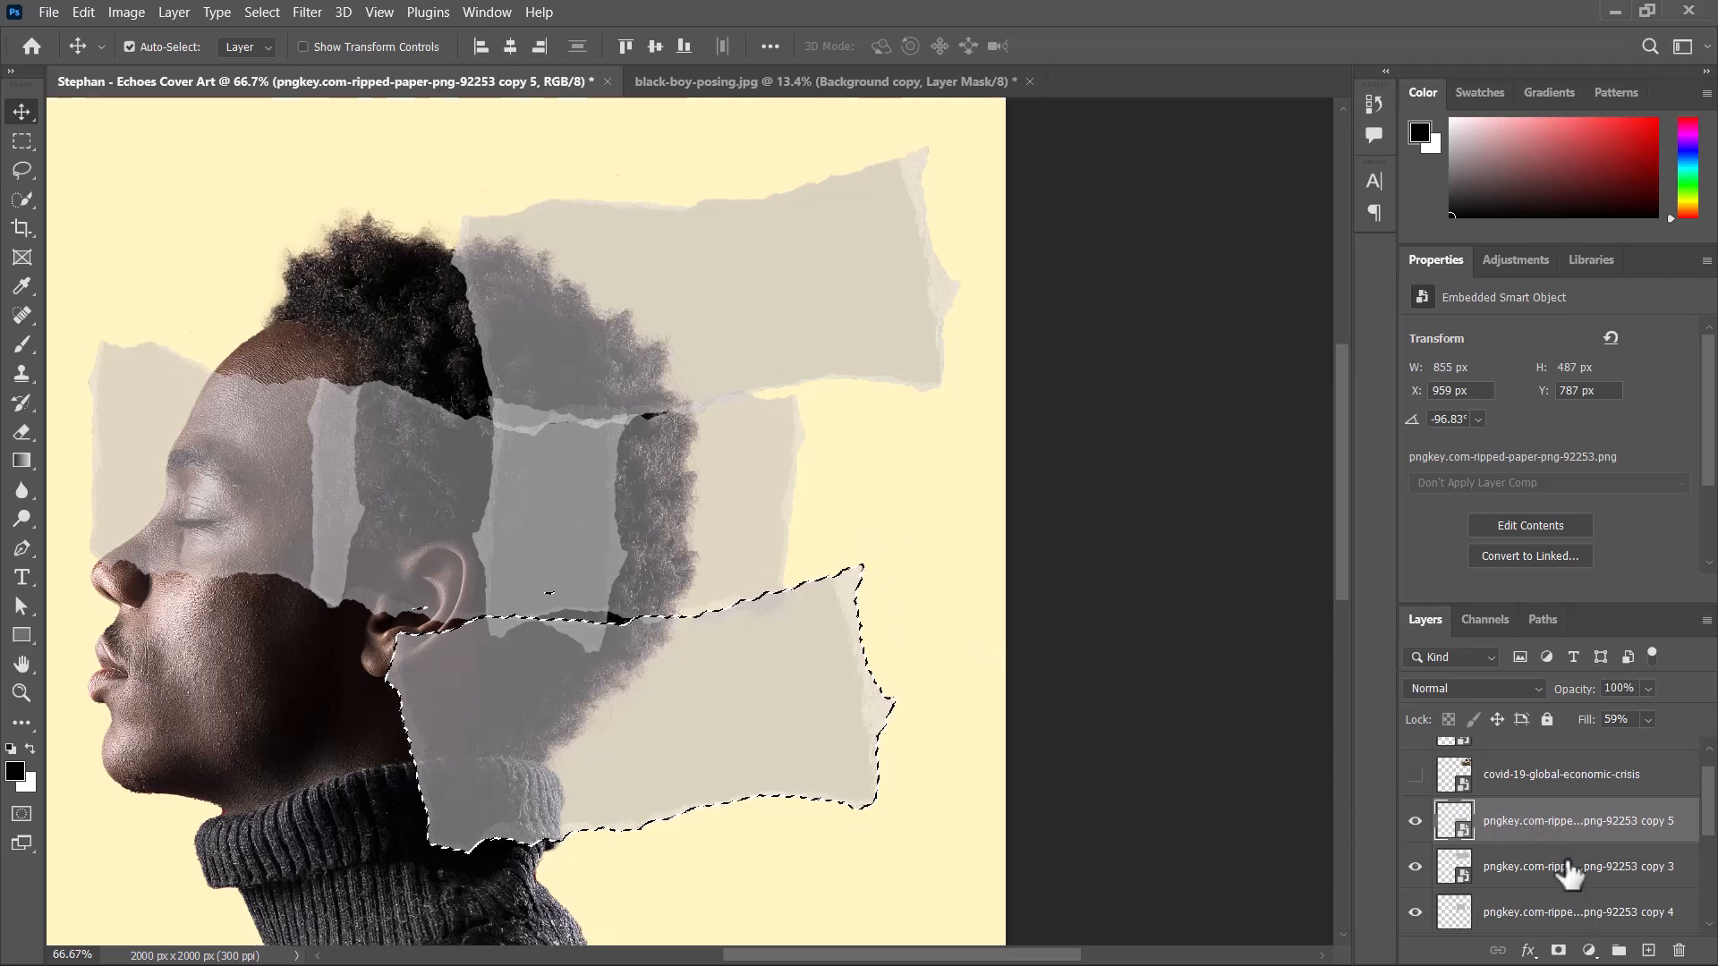
pyautogui.click(1453, 912)
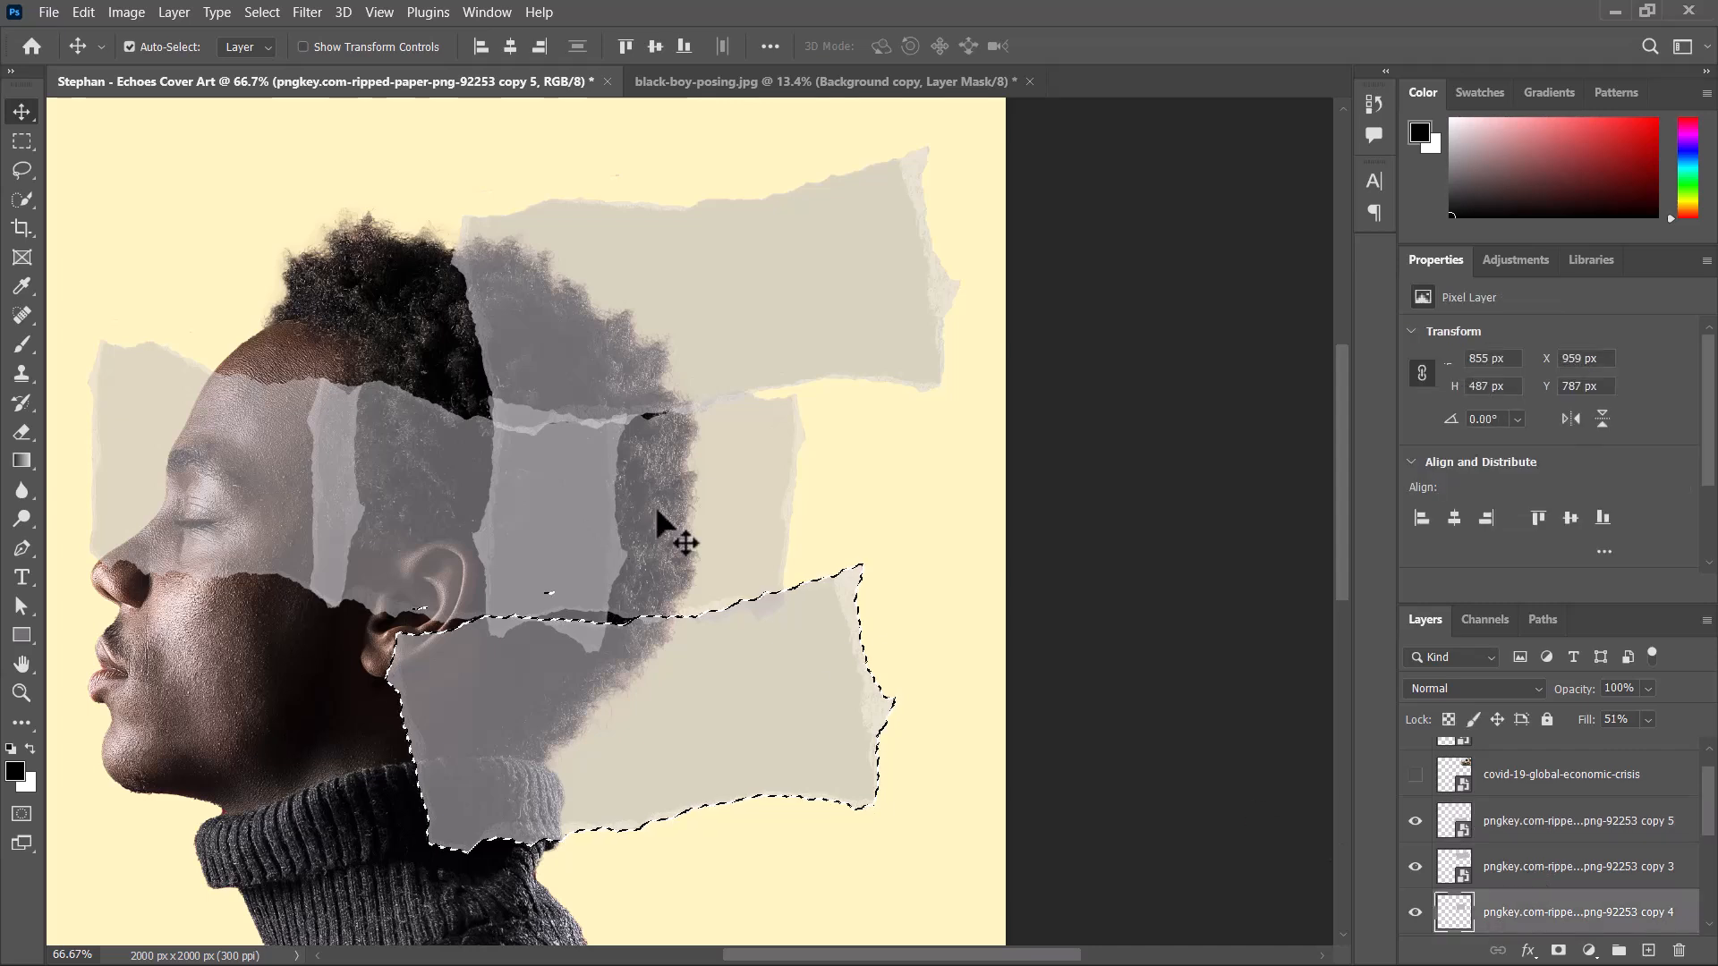
pyautogui.moveTo(726, 515); pyautogui.dragTo(756, 494)
pyautogui.hotkey('ctrl', 'z')
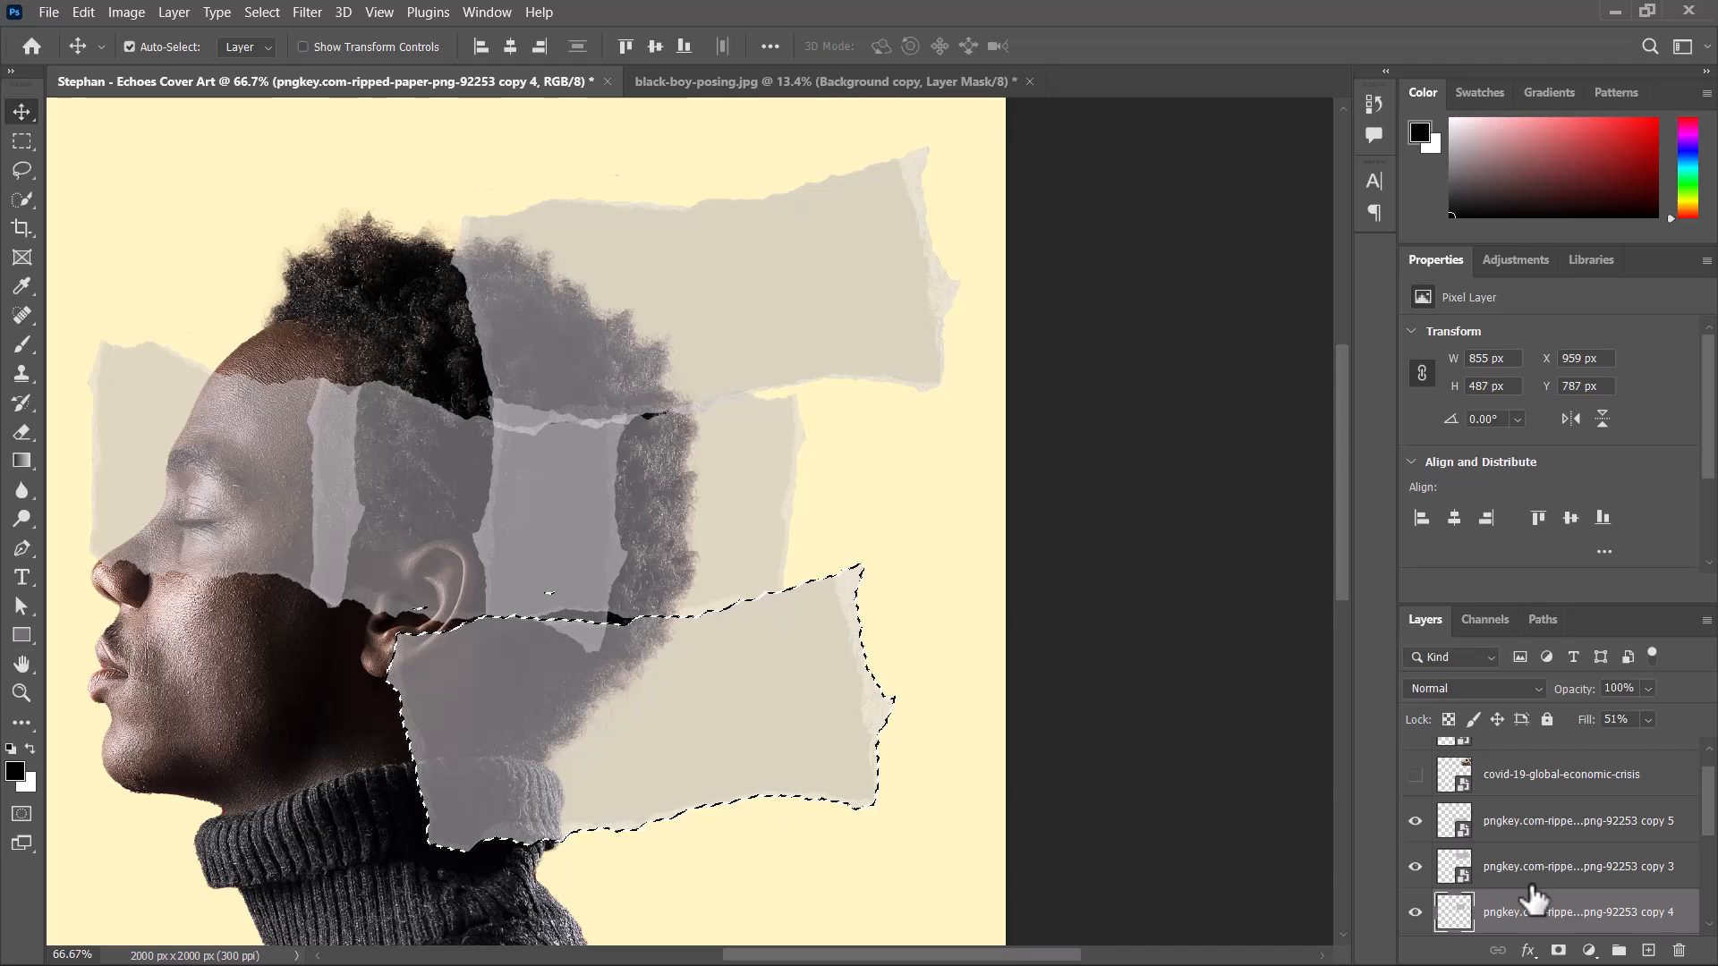
pyautogui.hotkey('ctrl', 'd')
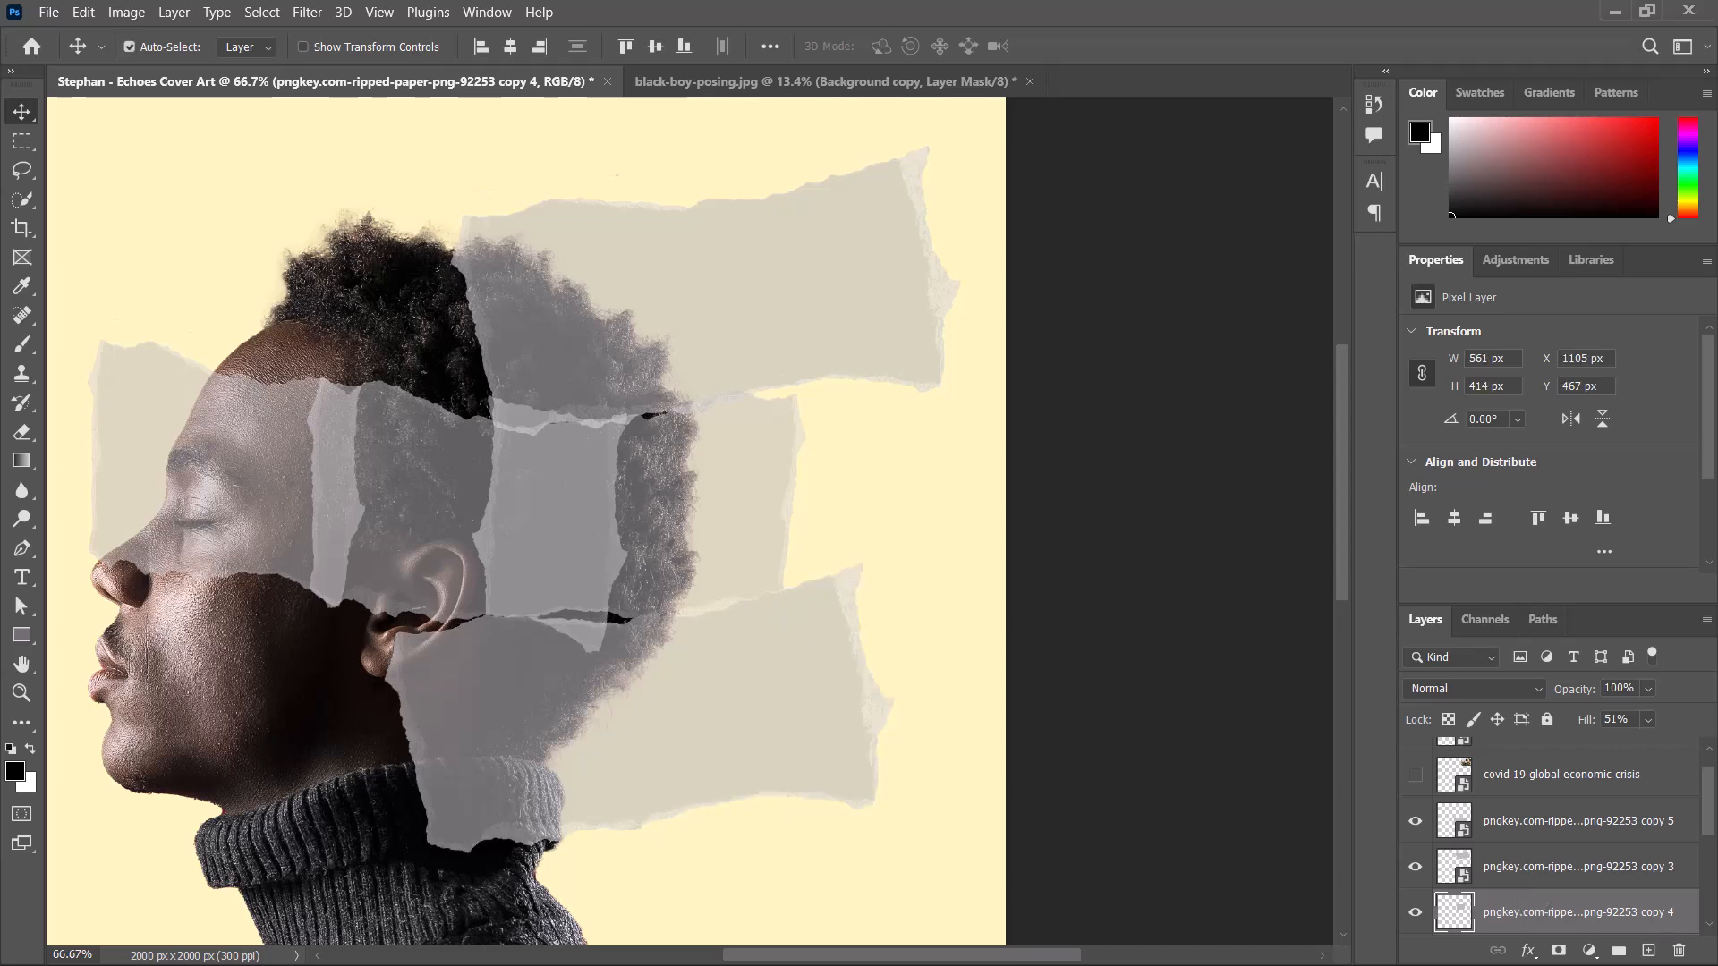
# Hide the lower strip and use the upper strip's outline as a selection to delete its overlap from the rear strip.
pyautogui.click(824, 716)
pyautogui.click(1415, 821)
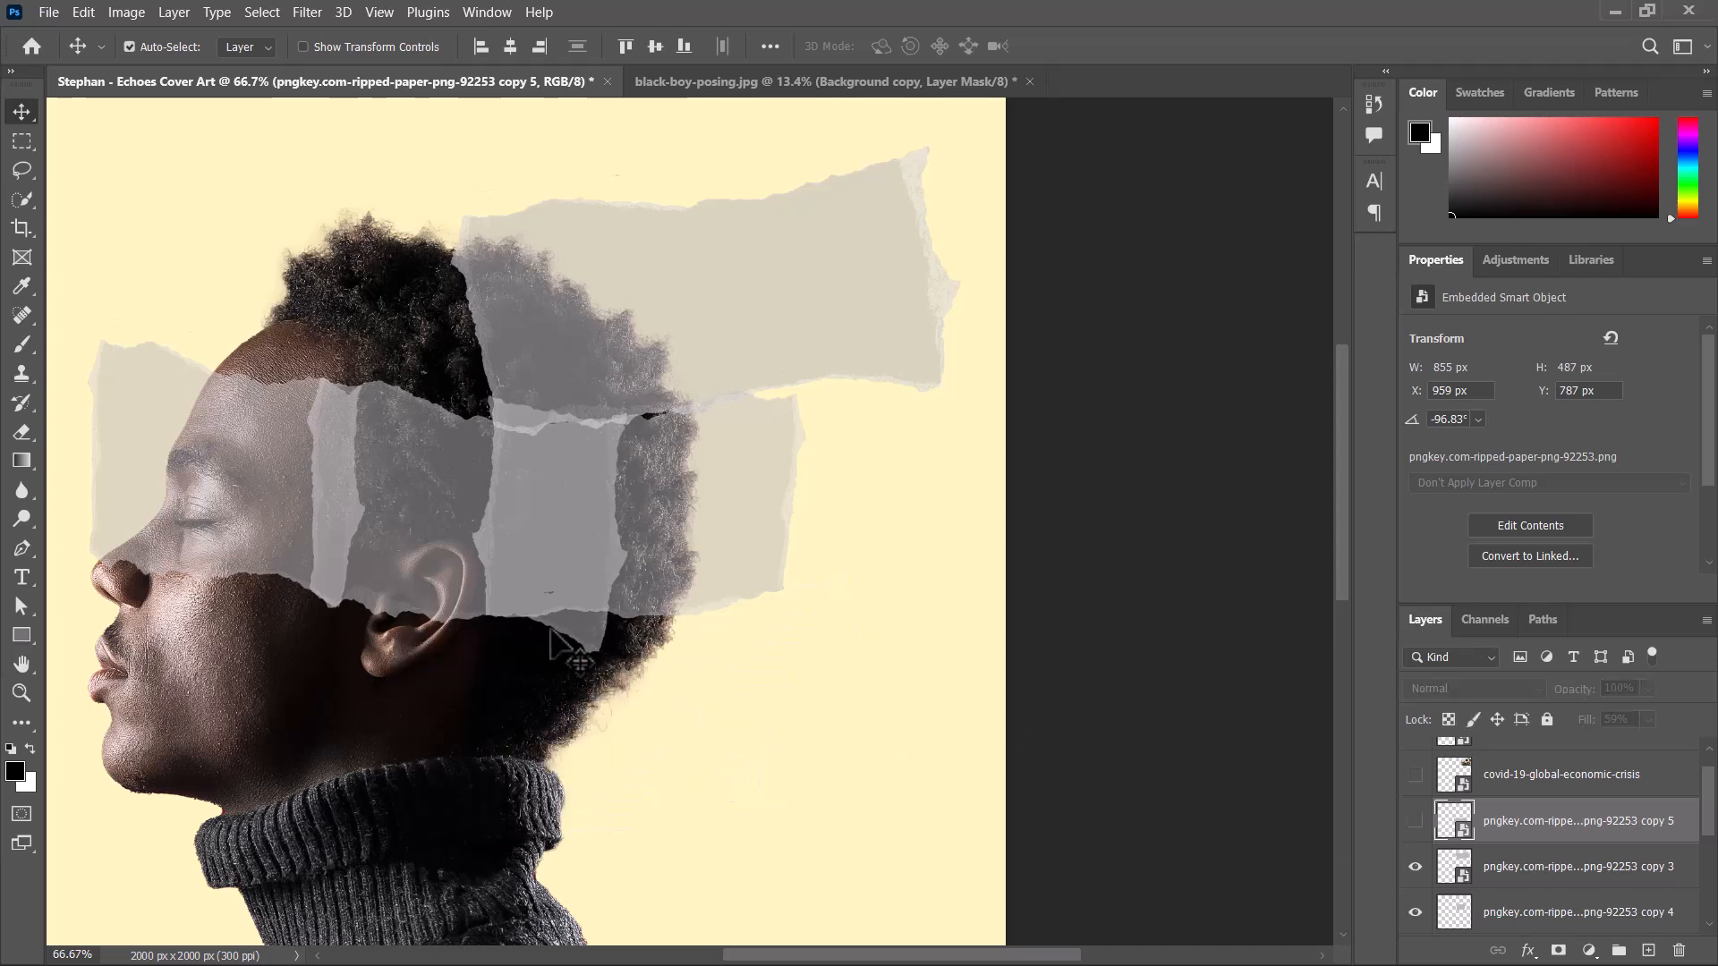
pyautogui.click(671, 356)
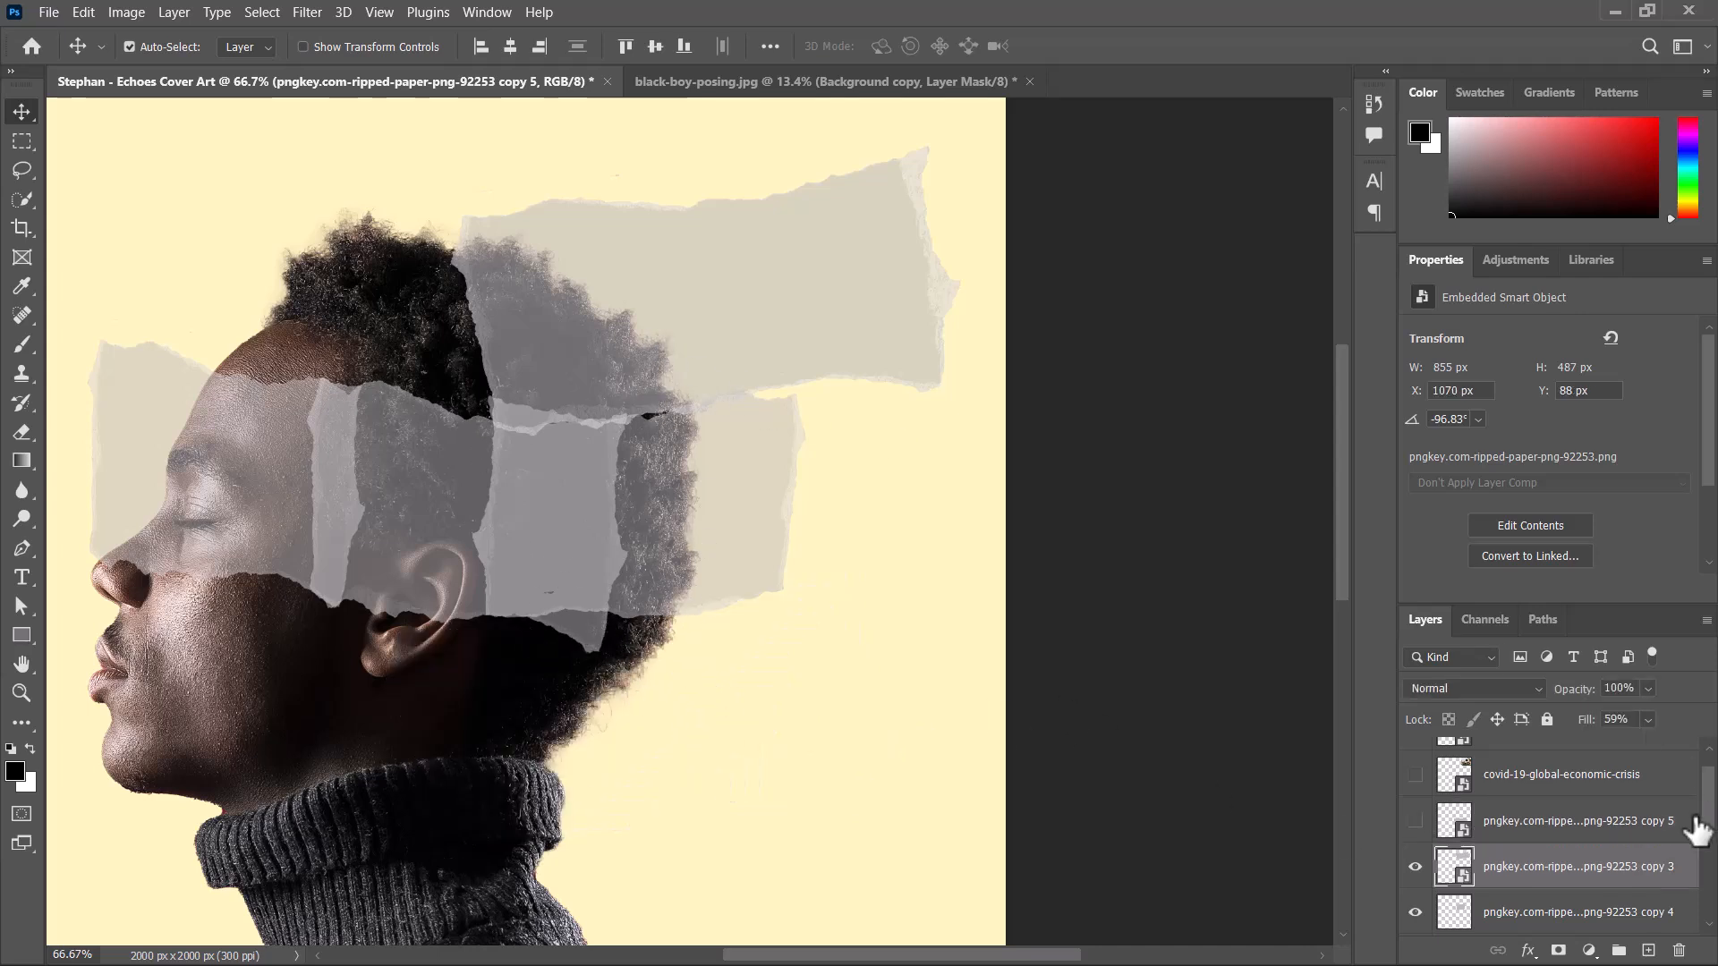
pyautogui.keyDown('ctrl'); pyautogui.click(1443, 877); pyautogui.keyUp('ctrl')
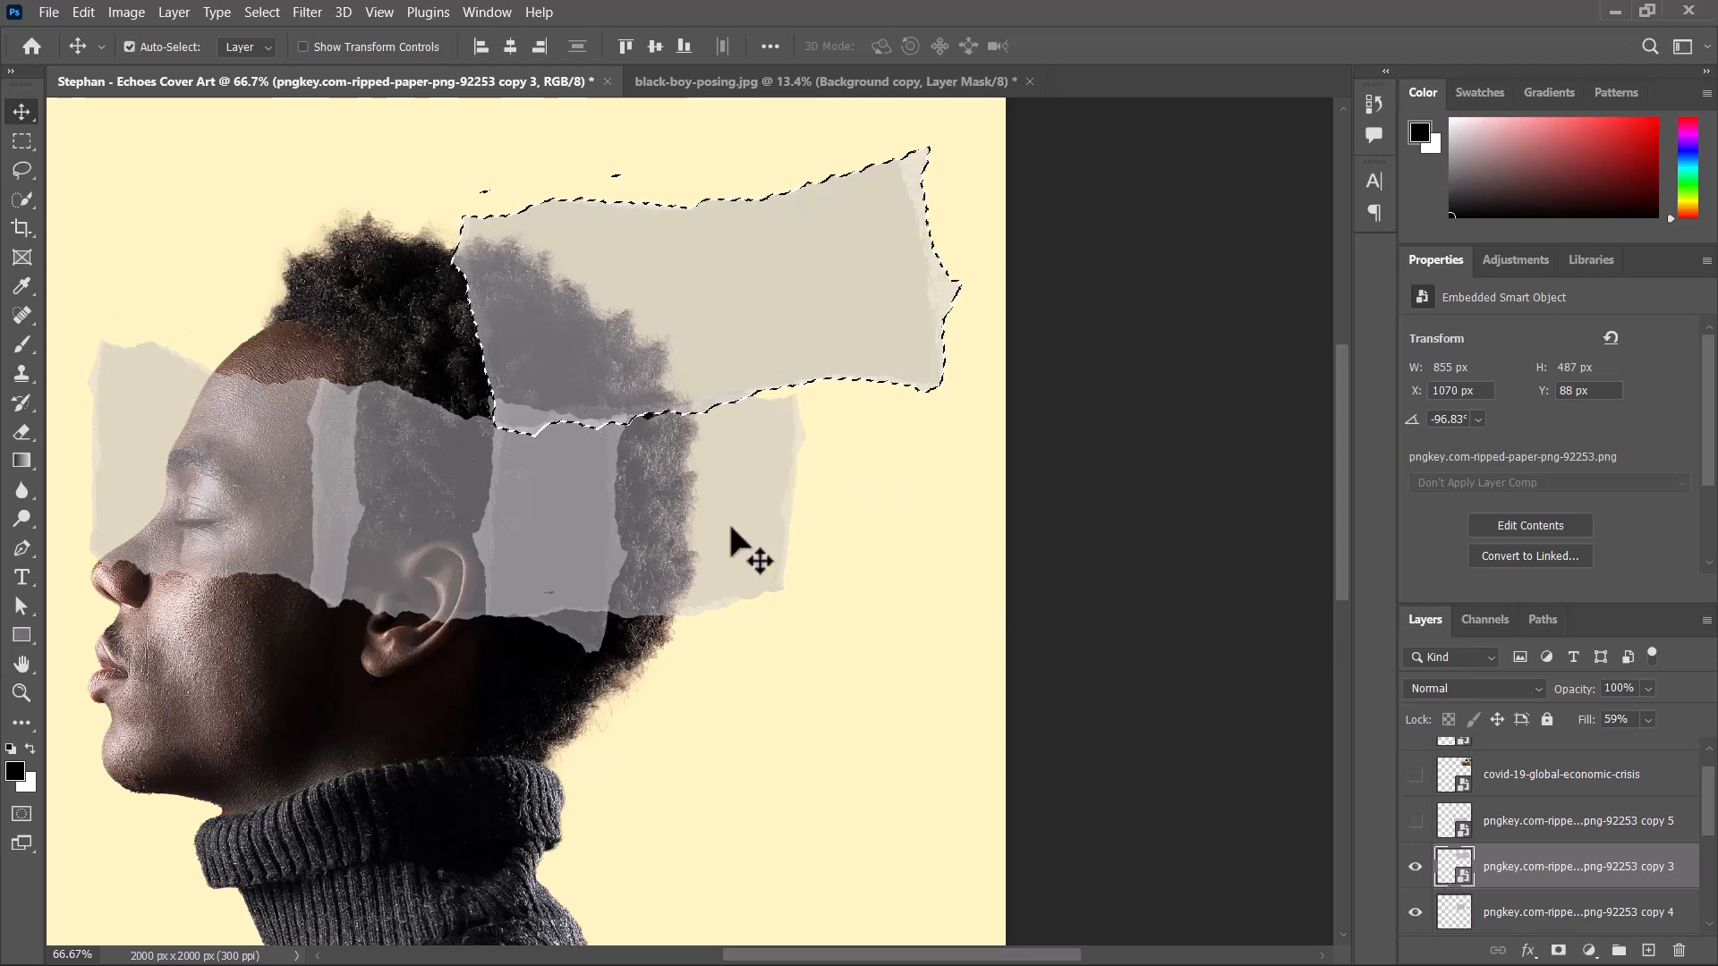
pyautogui.click(697, 513)
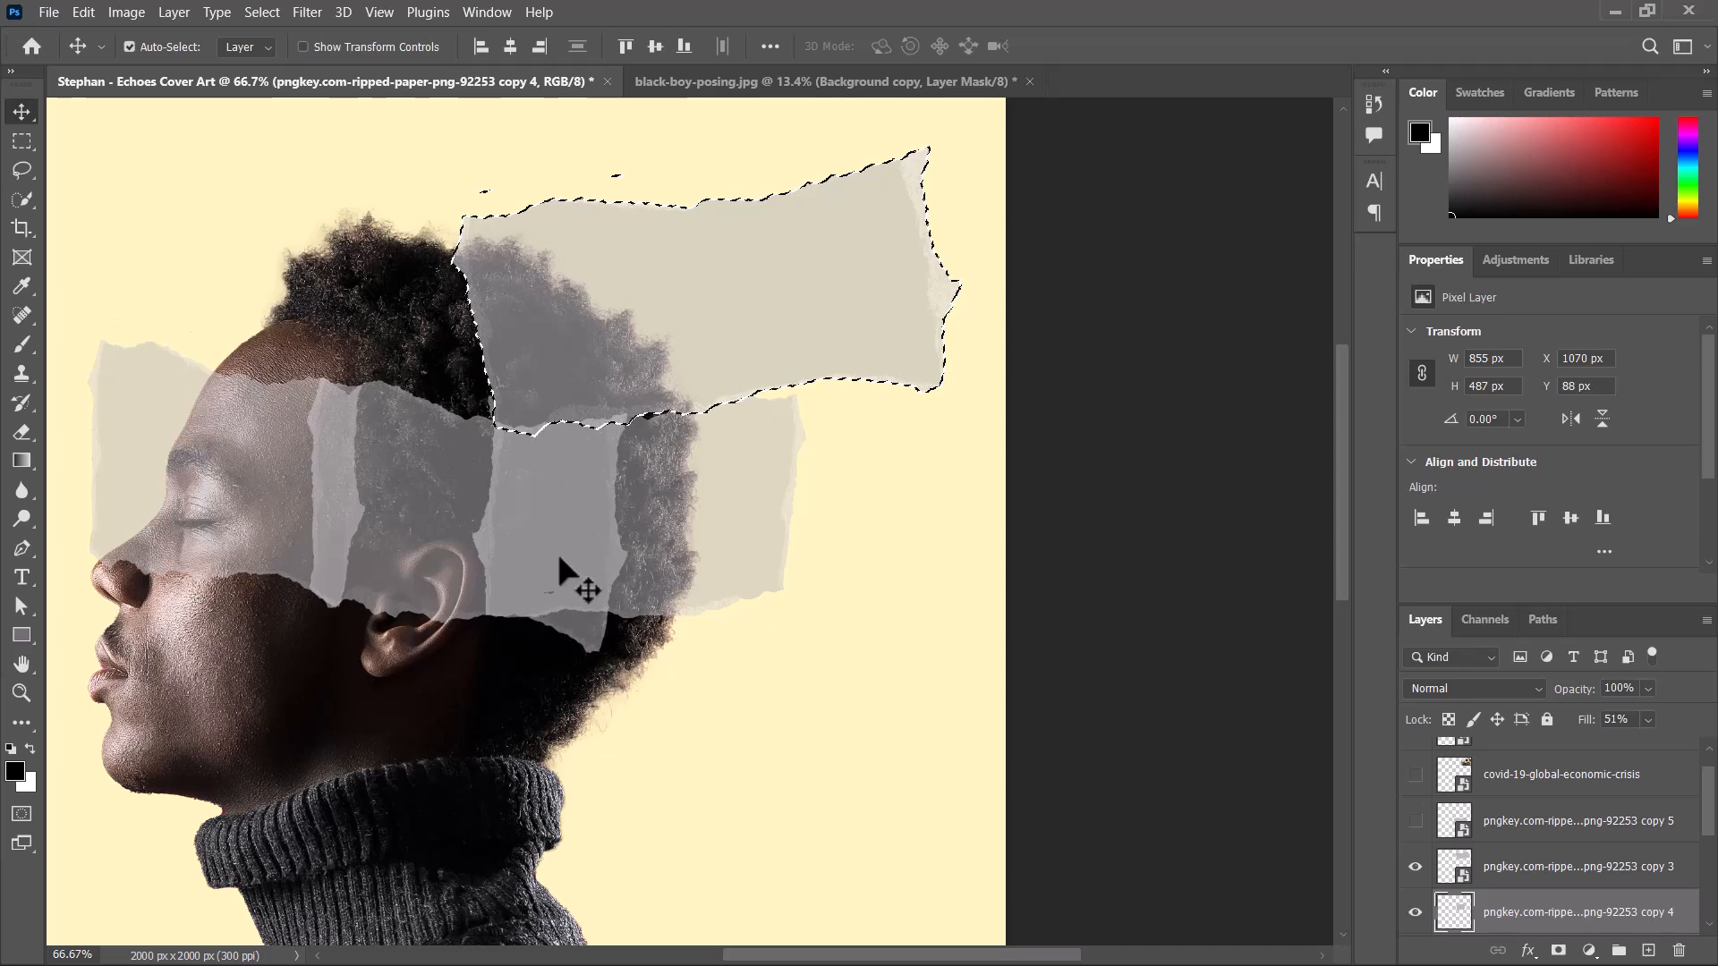
pyautogui.click(778, 709)
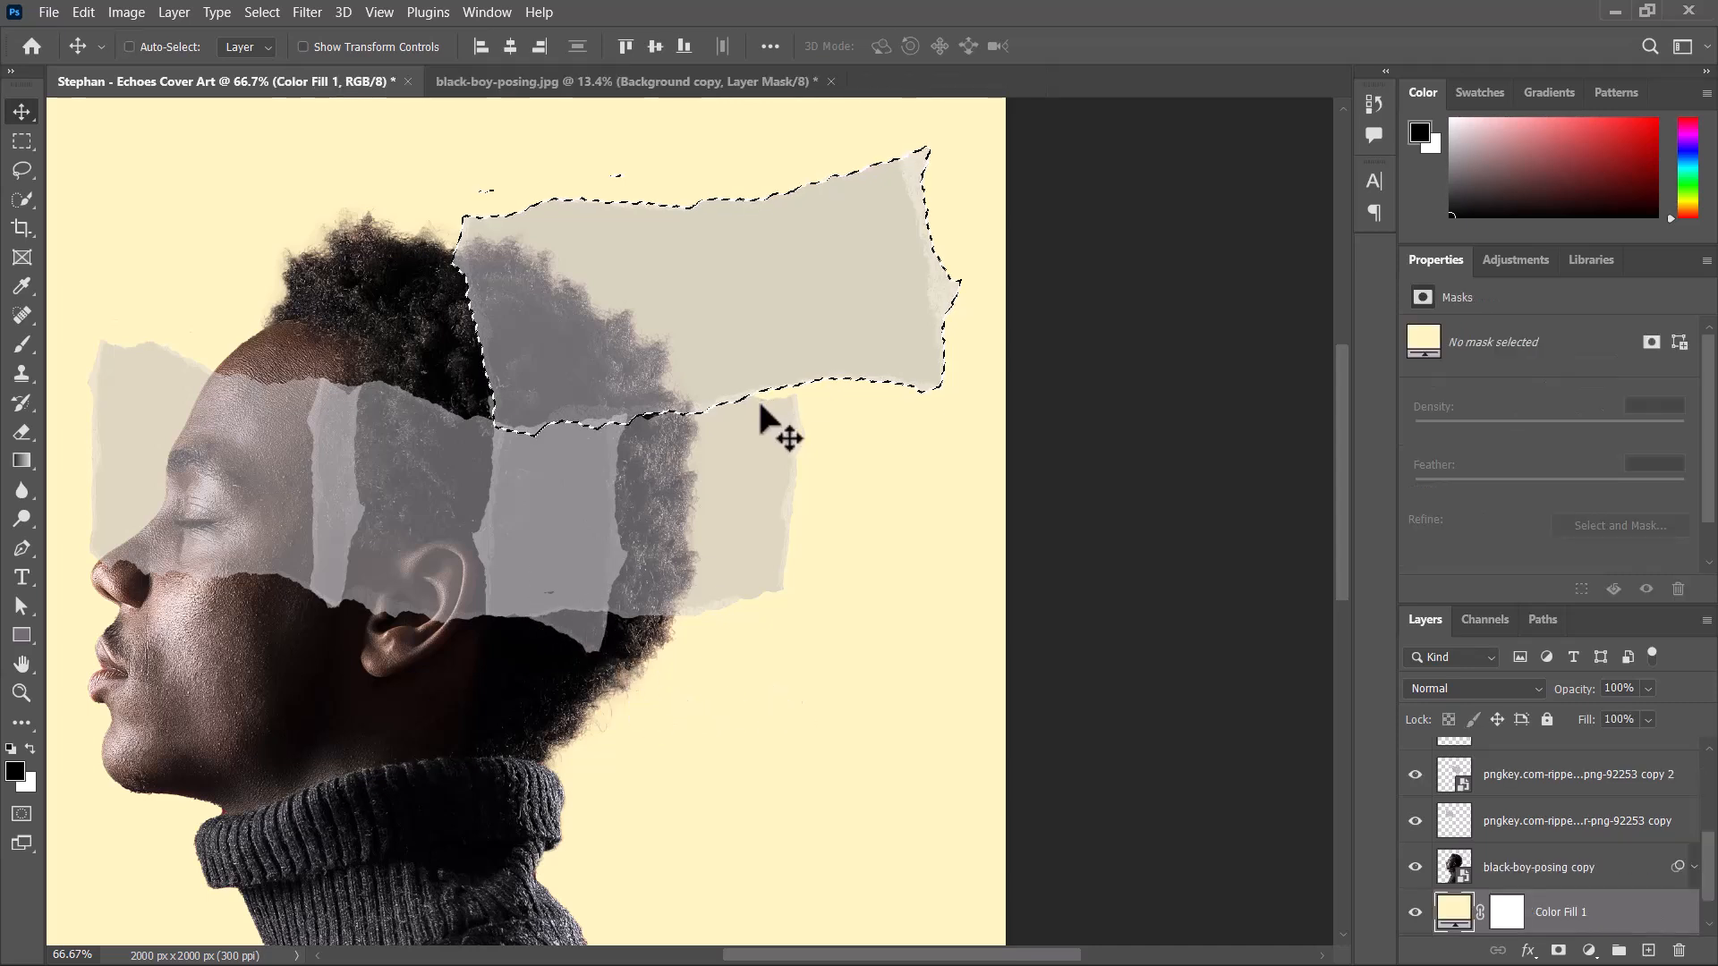
pyautogui.hotkey('ctrl', 'd')
# Select the middle strip behind the temple, try shifting it down, undo the move and rasterize its layer.
pyautogui.keyDown('ctrl'); pyautogui.click(422, 487); pyautogui.keyUp('ctrl')
pyautogui.moveTo(423, 487); pyautogui.dragTo(429, 549)
pyautogui.hotkey('ctrl', 'z')
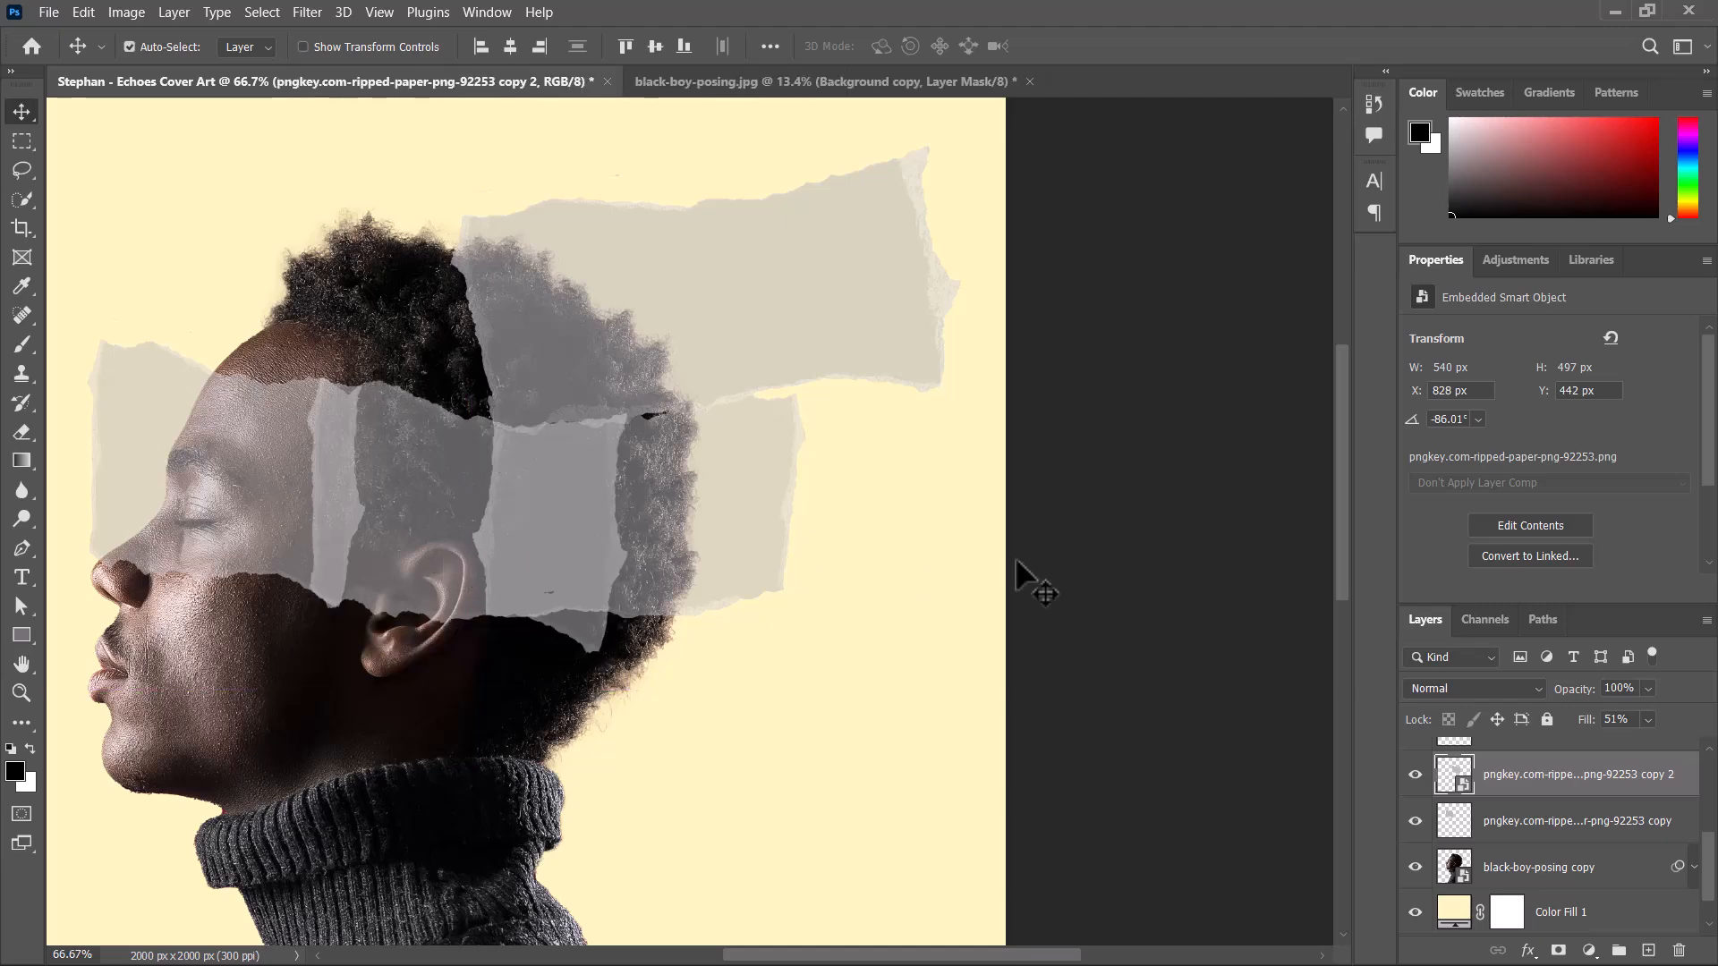
pyautogui.rightClick(1589, 780)
pyautogui.click(1312, 468)
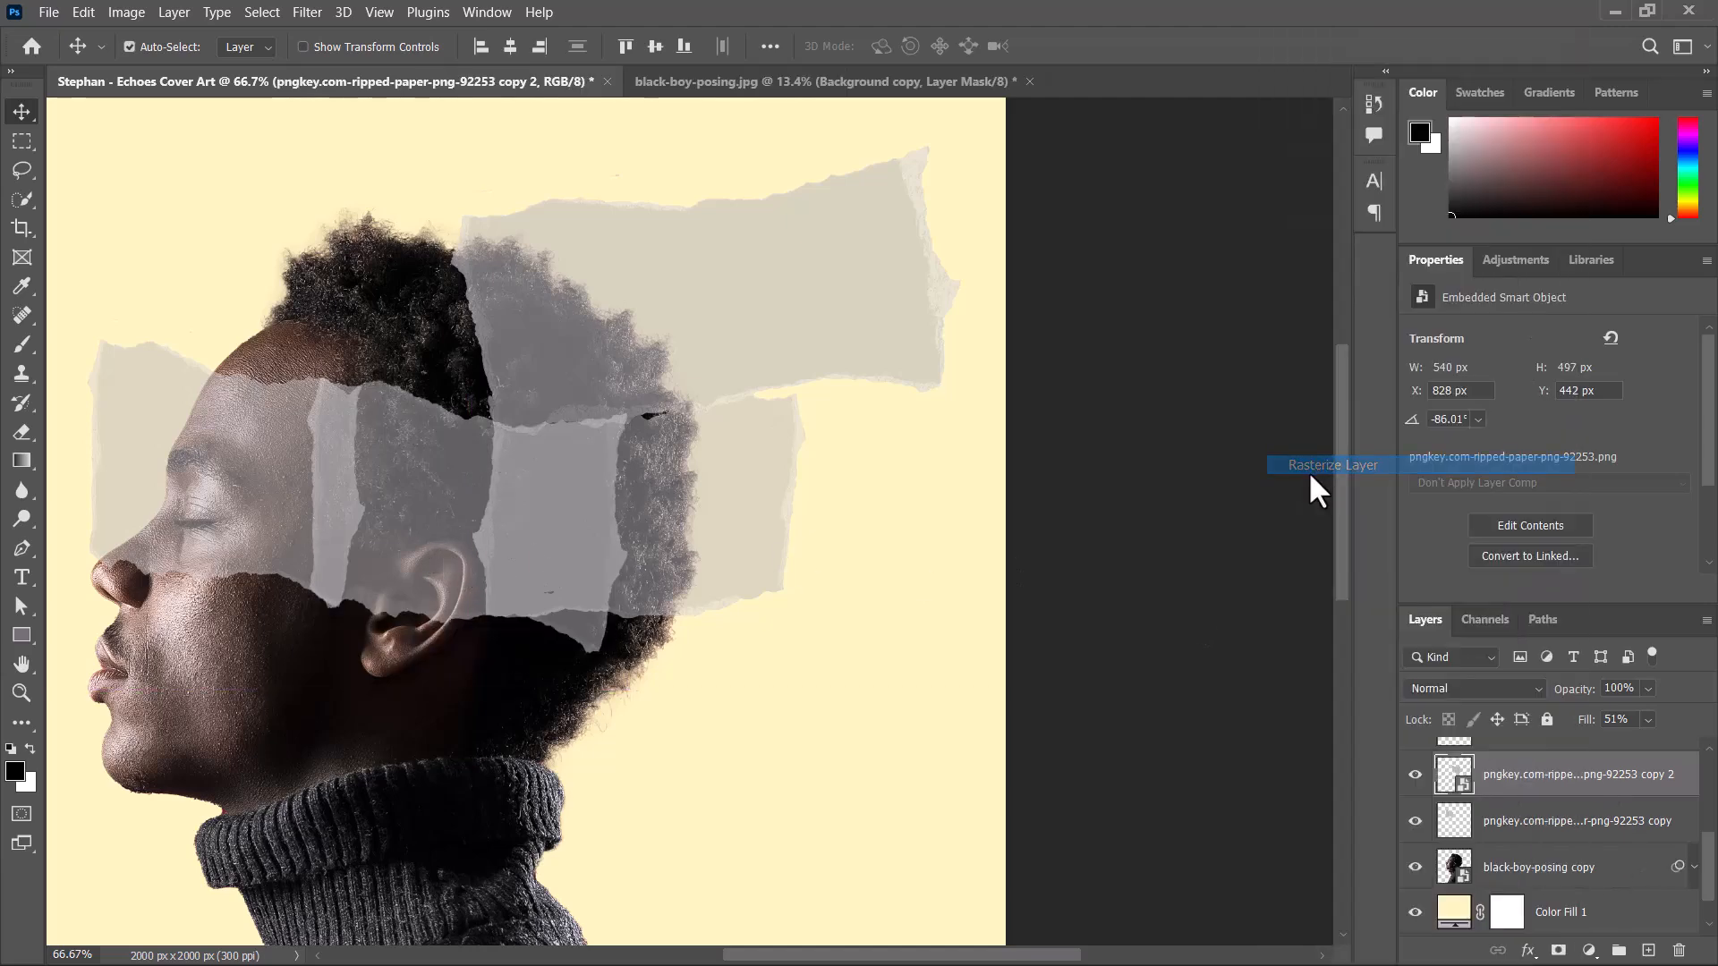
# Delete the upper strip's overlap from the middle strip using its outline, and move the upper strip below the ear to X 1077 px, Y 776 px.
pyautogui.click(805, 312)
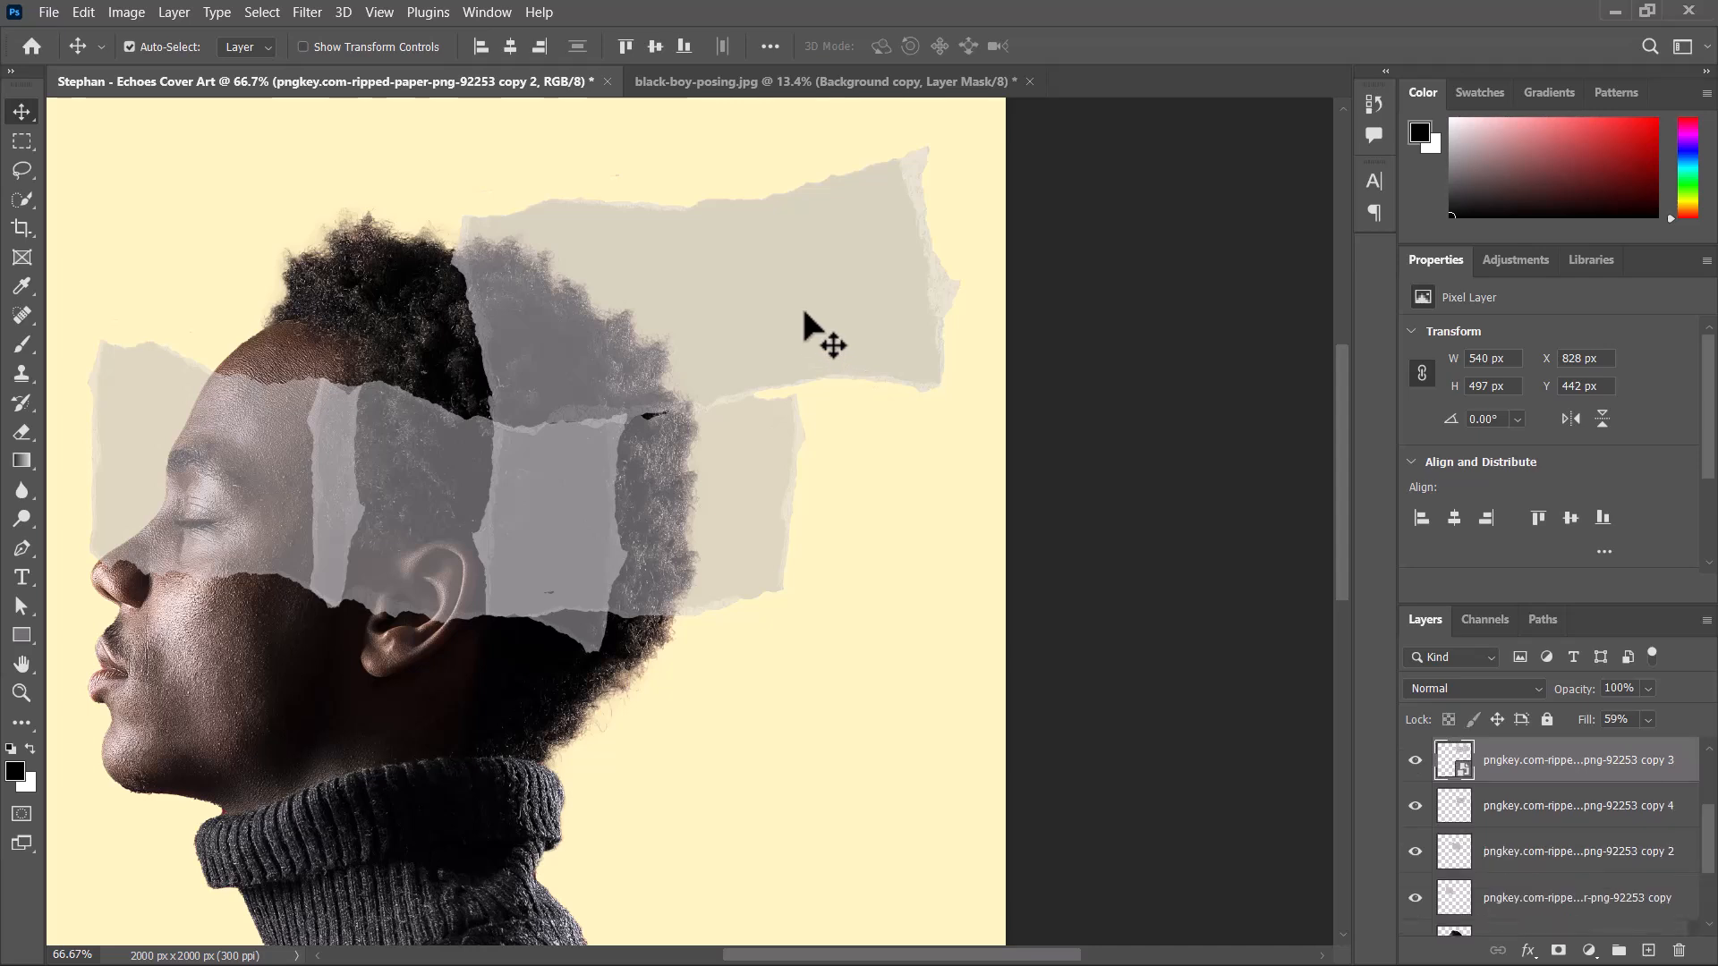
pyautogui.keyDown('ctrl'); pyautogui.click(1454, 760); pyautogui.keyUp('ctrl')
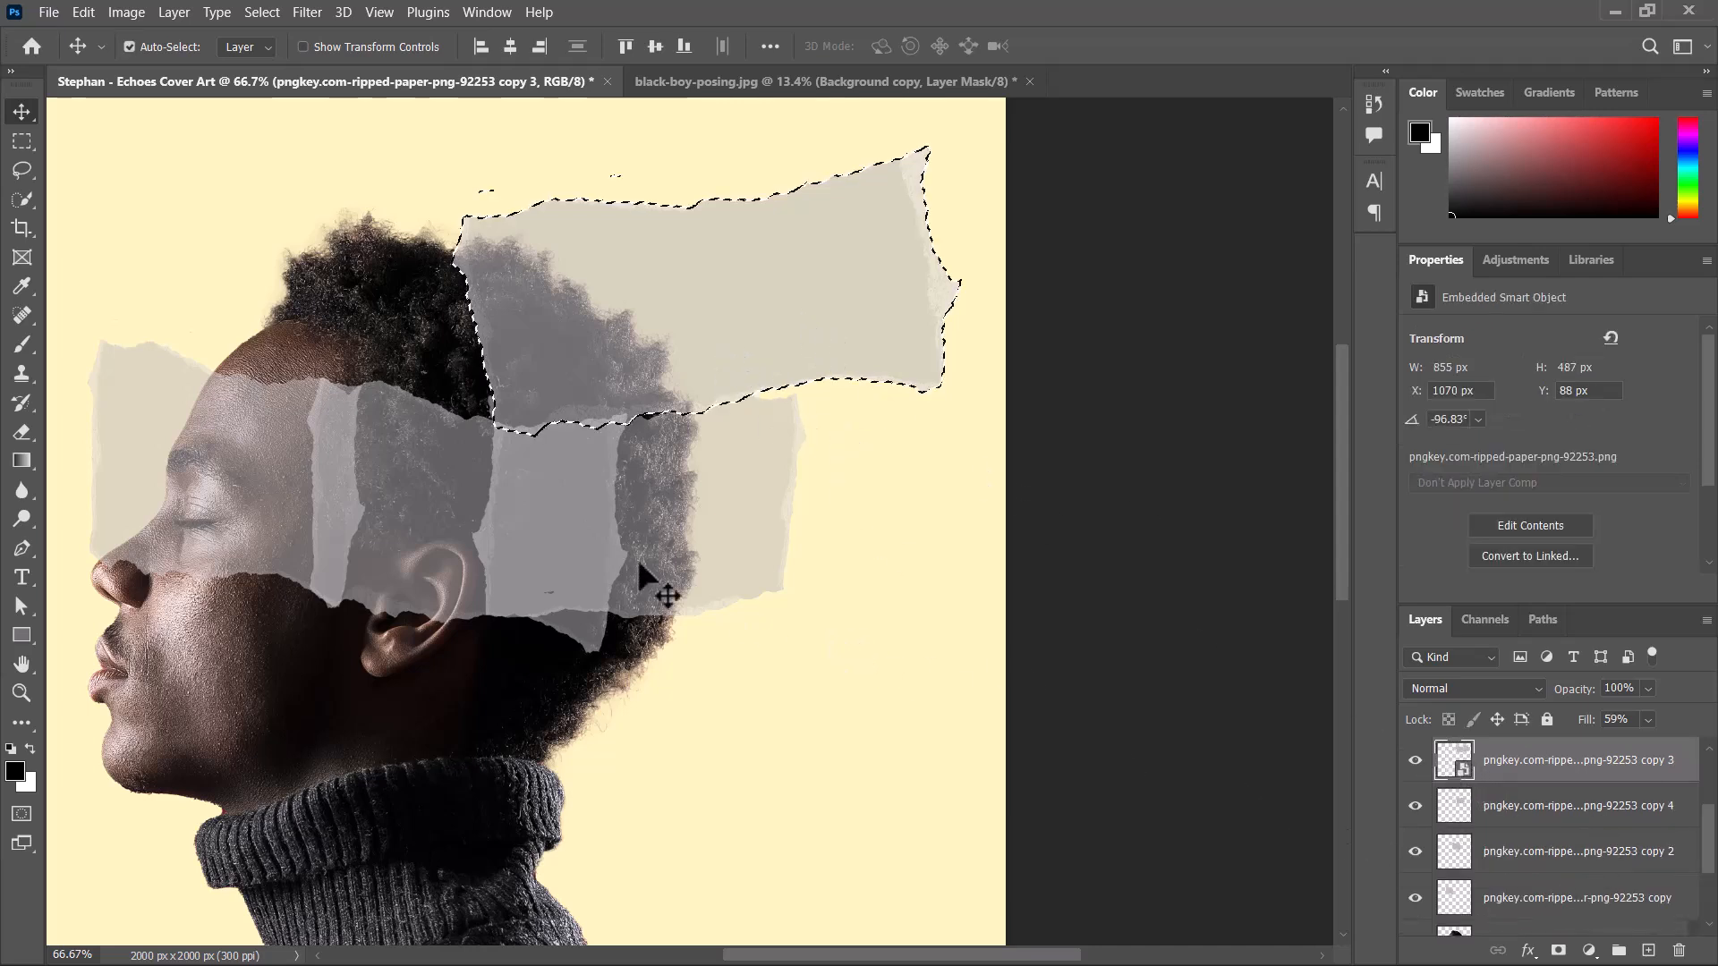
pyautogui.click(432, 508)
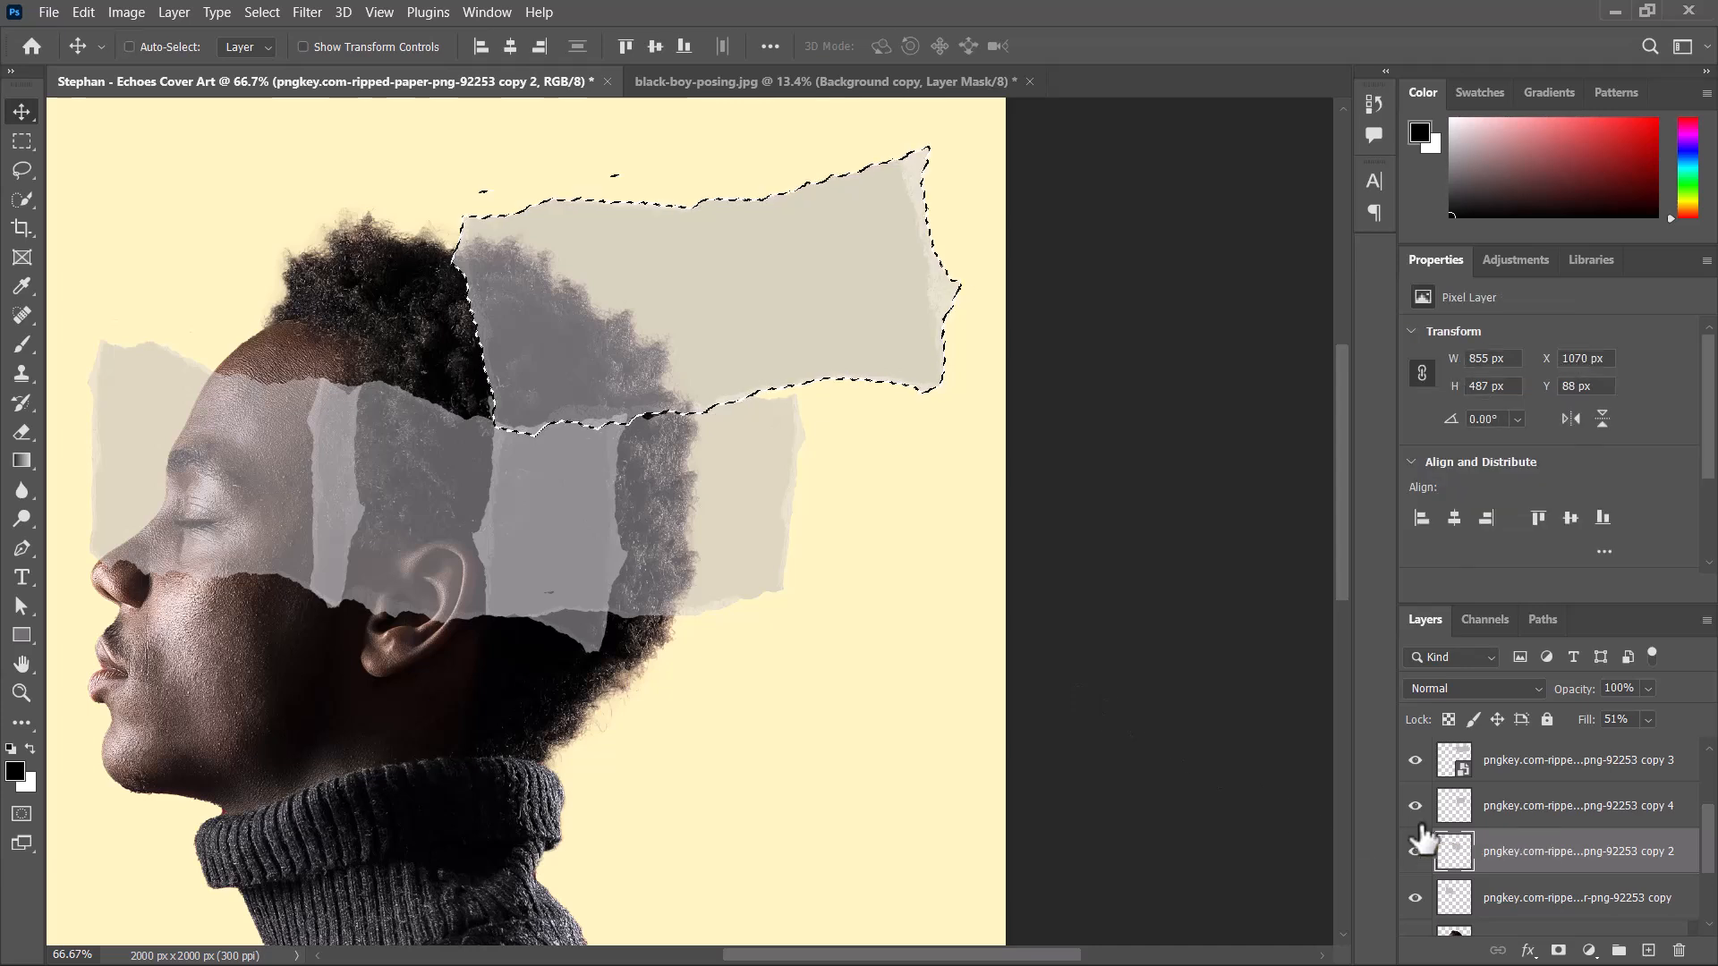
pyautogui.hotkey('ctrl', 'd')
pyautogui.moveTo(780, 324); pyautogui.dragTo(772, 678)
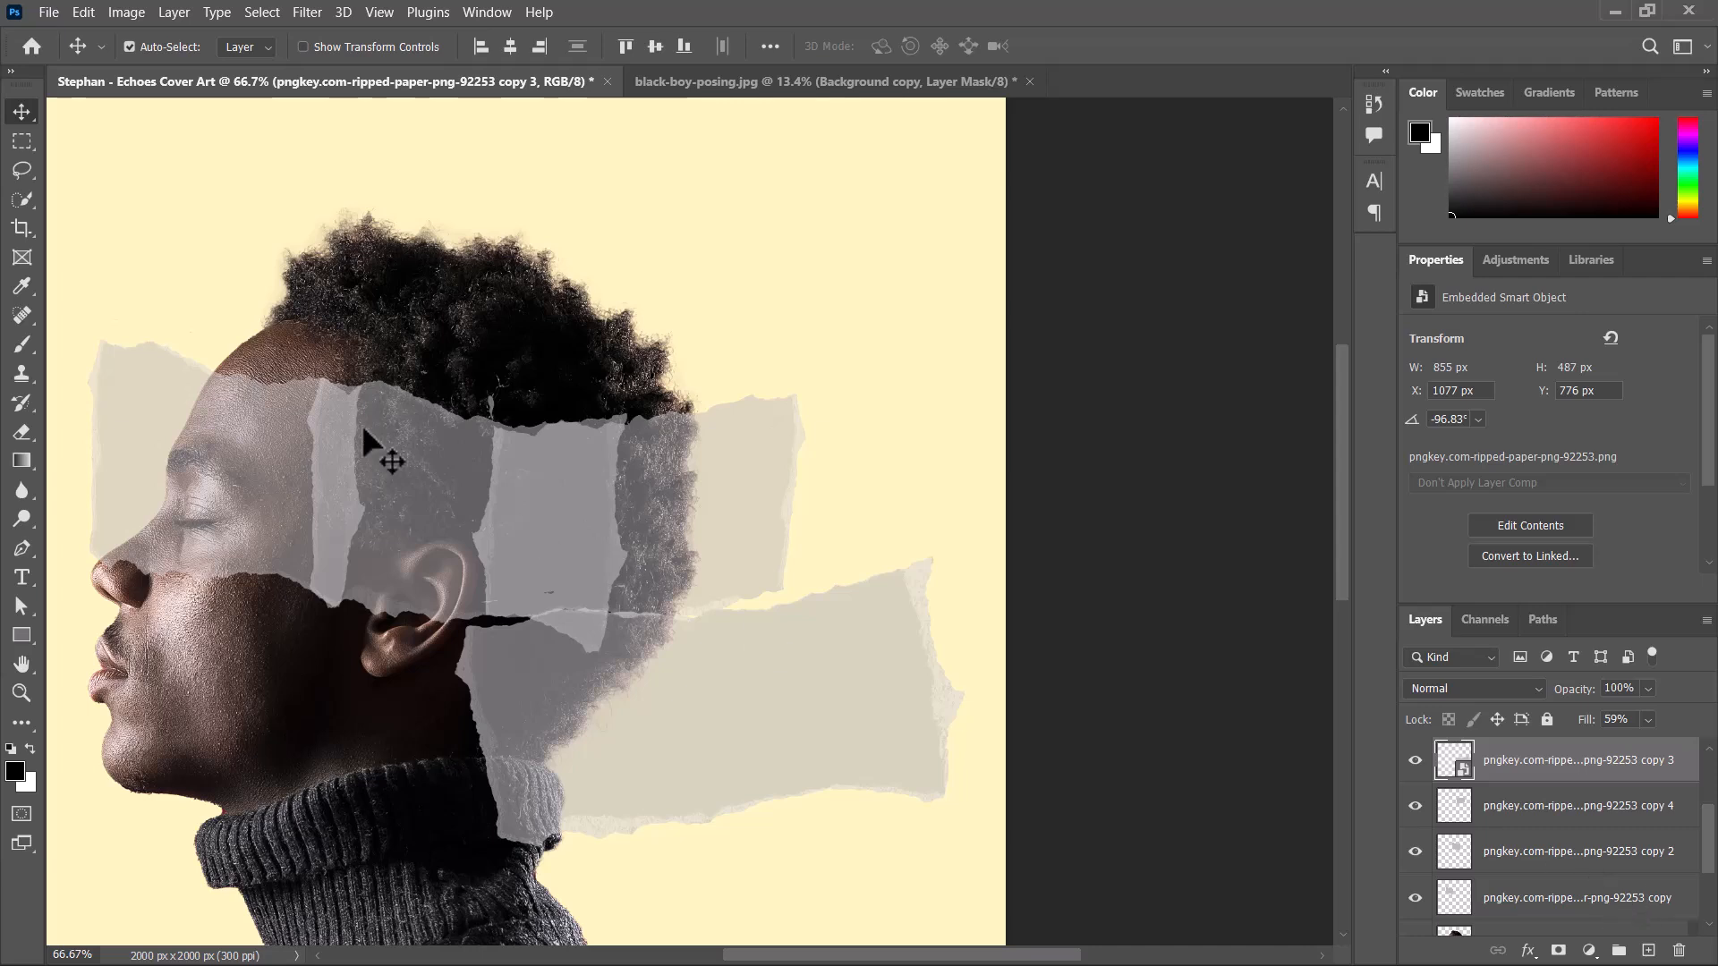
# Delete the lower strip's overlap from the middle strip using its outline as a selection, deselect, and hide the lower strip.
pyautogui.keyDown('ctrl'); pyautogui.click(1463, 759); pyautogui.keyUp('ctrl')
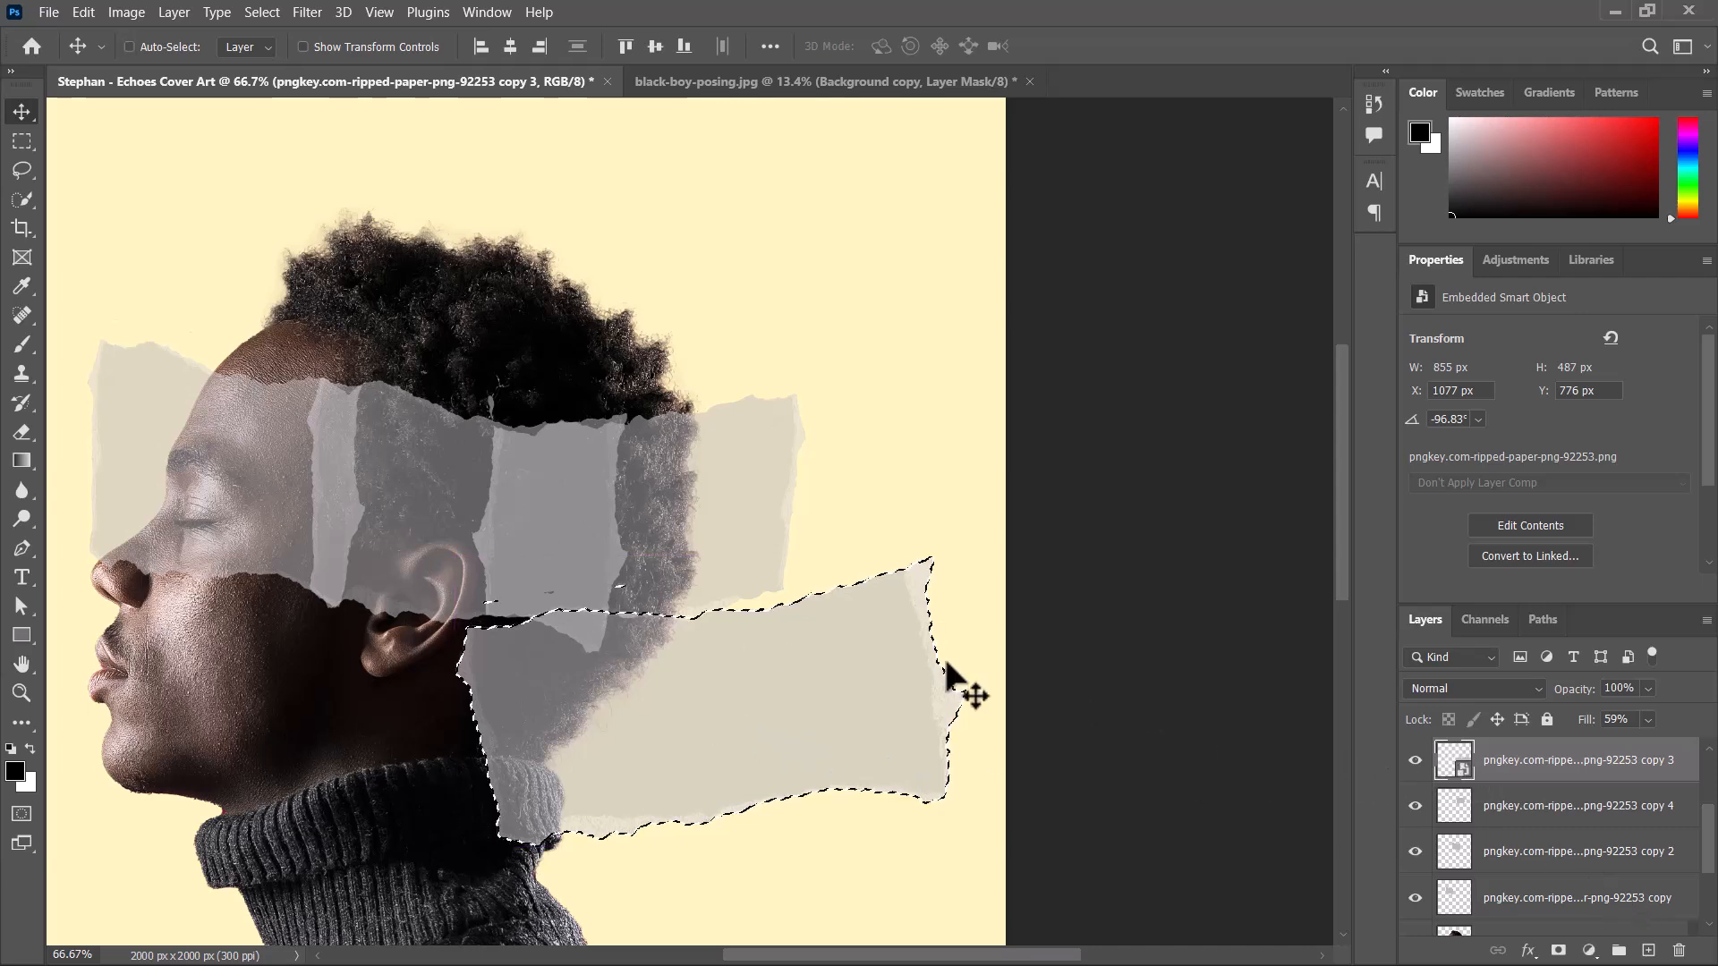
pyautogui.click(401, 476)
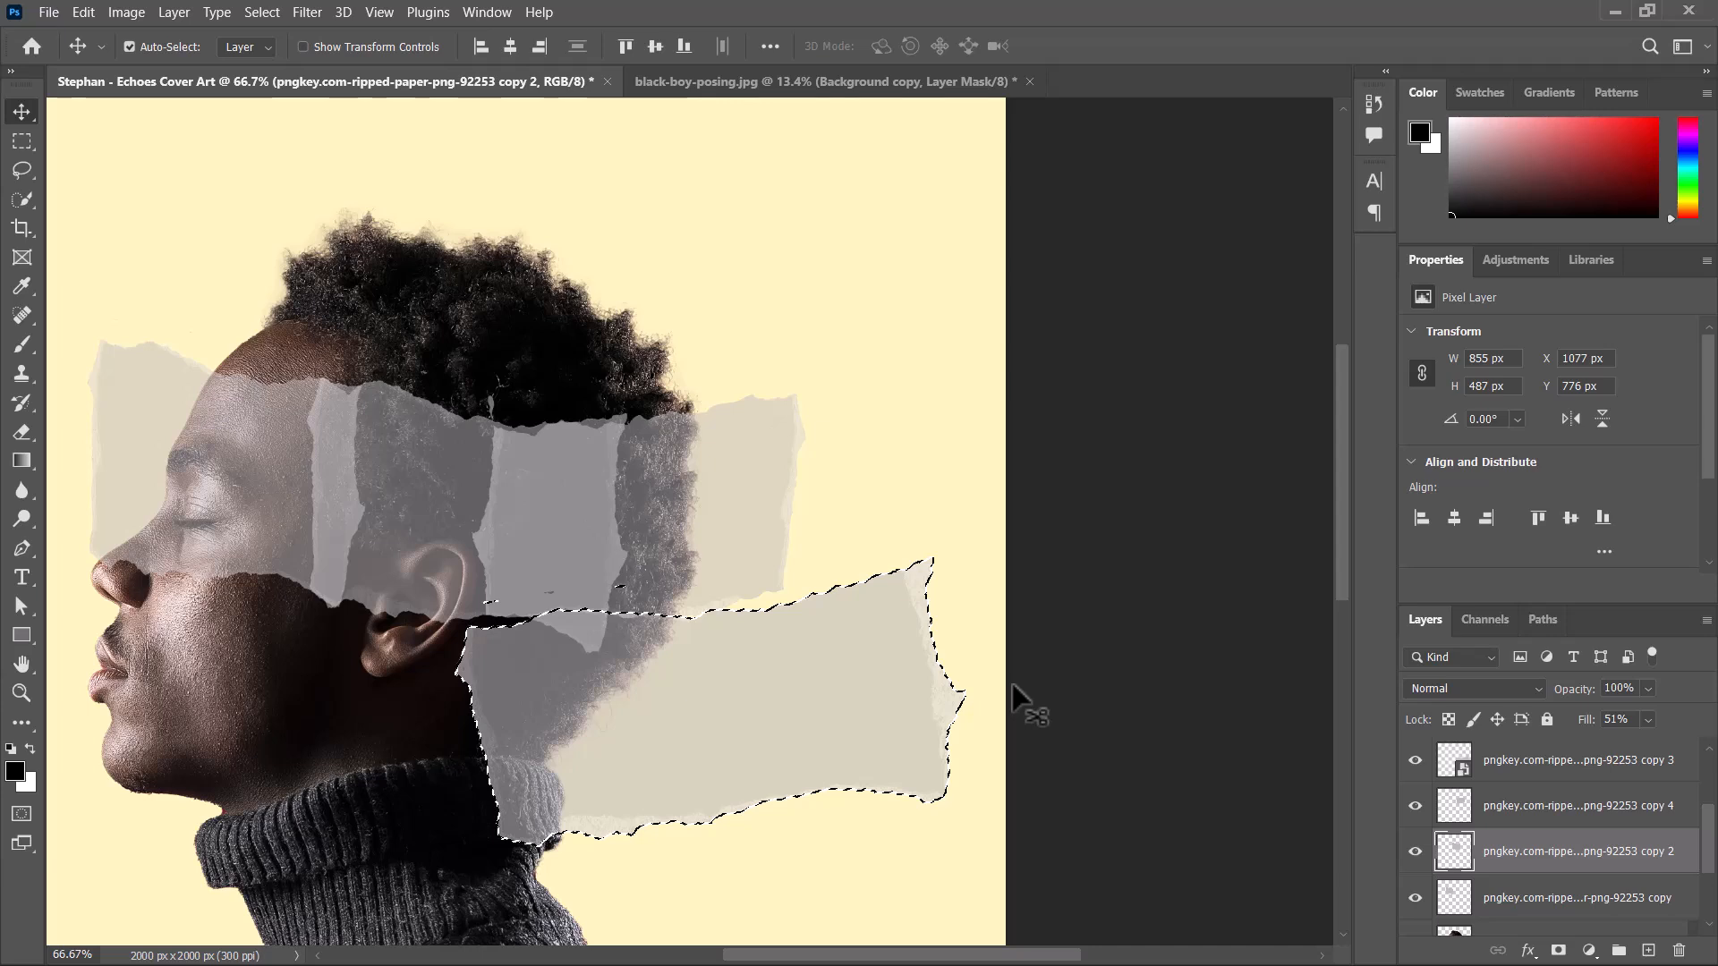
pyautogui.press('Delete')
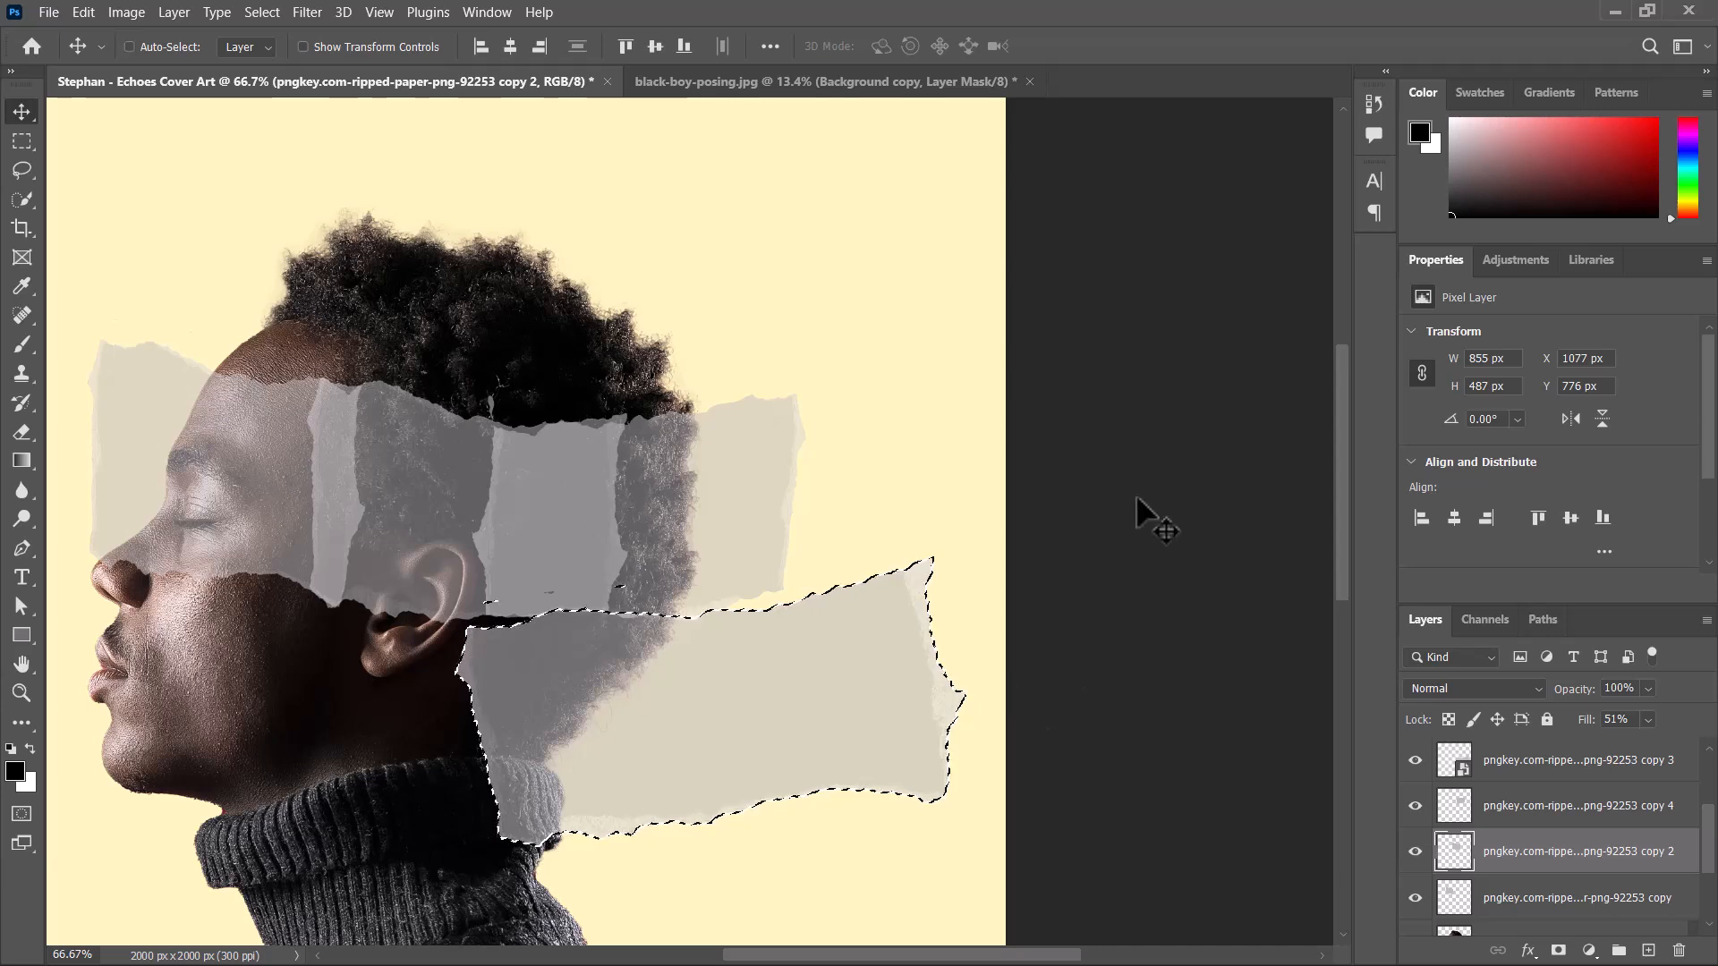
pyautogui.hotkey('ctrl', 'd')
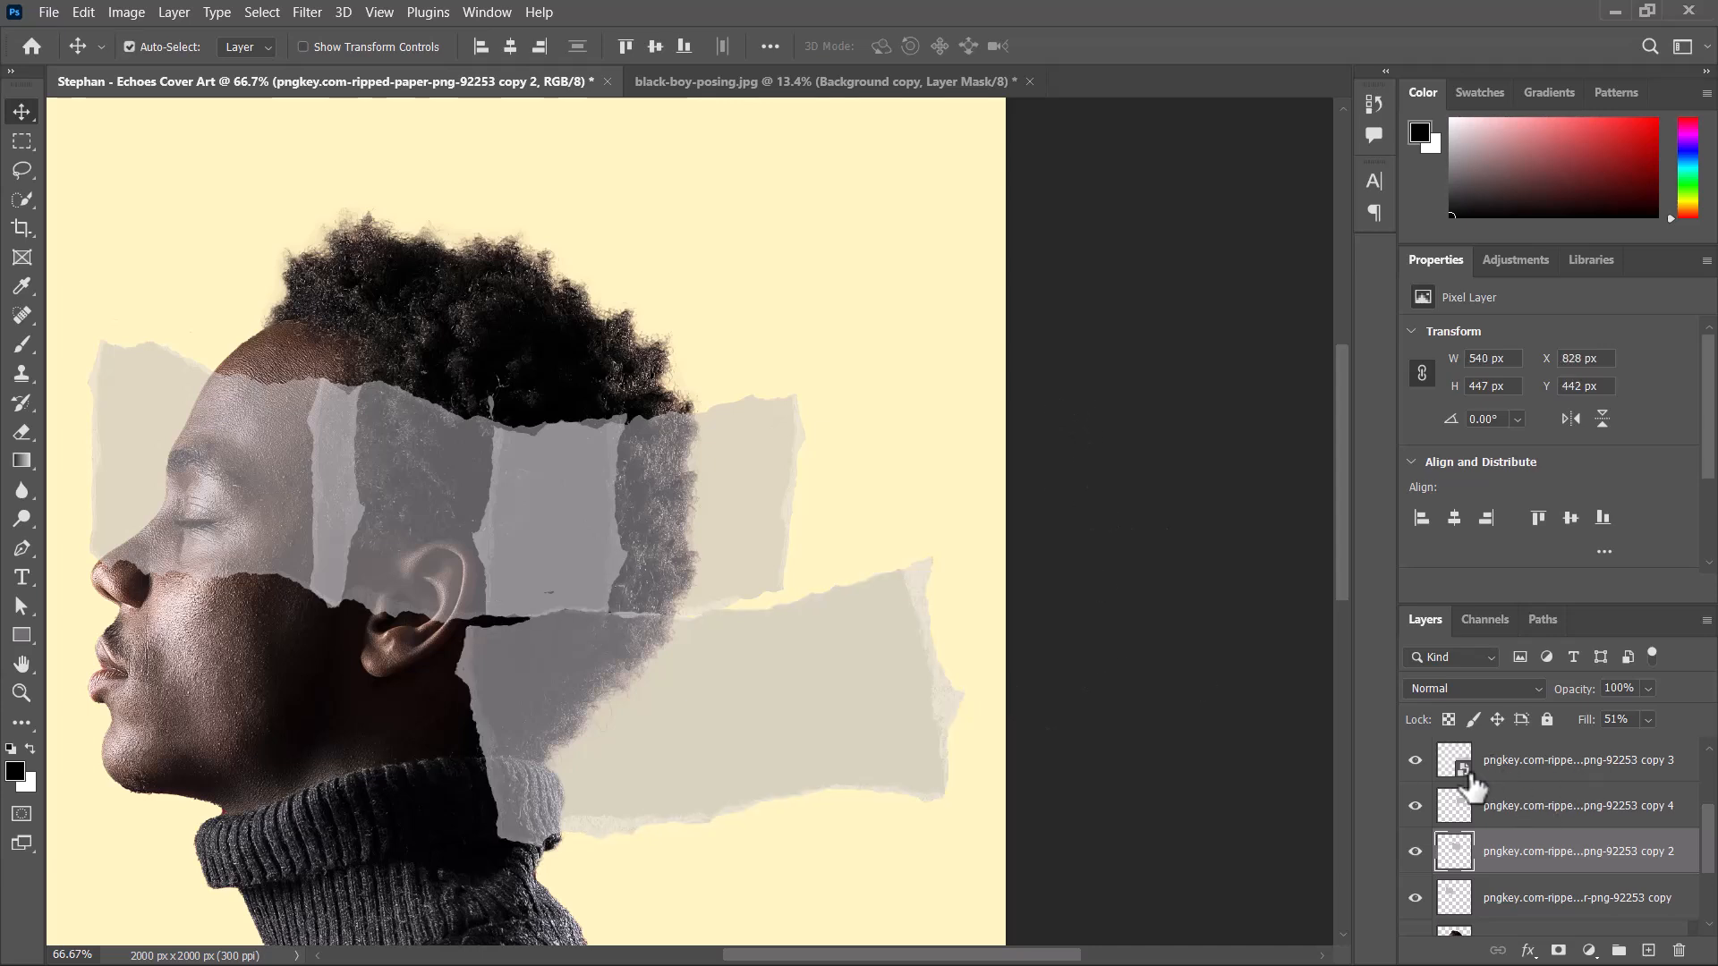
pyautogui.click(1459, 763)
pyautogui.click(1415, 759)
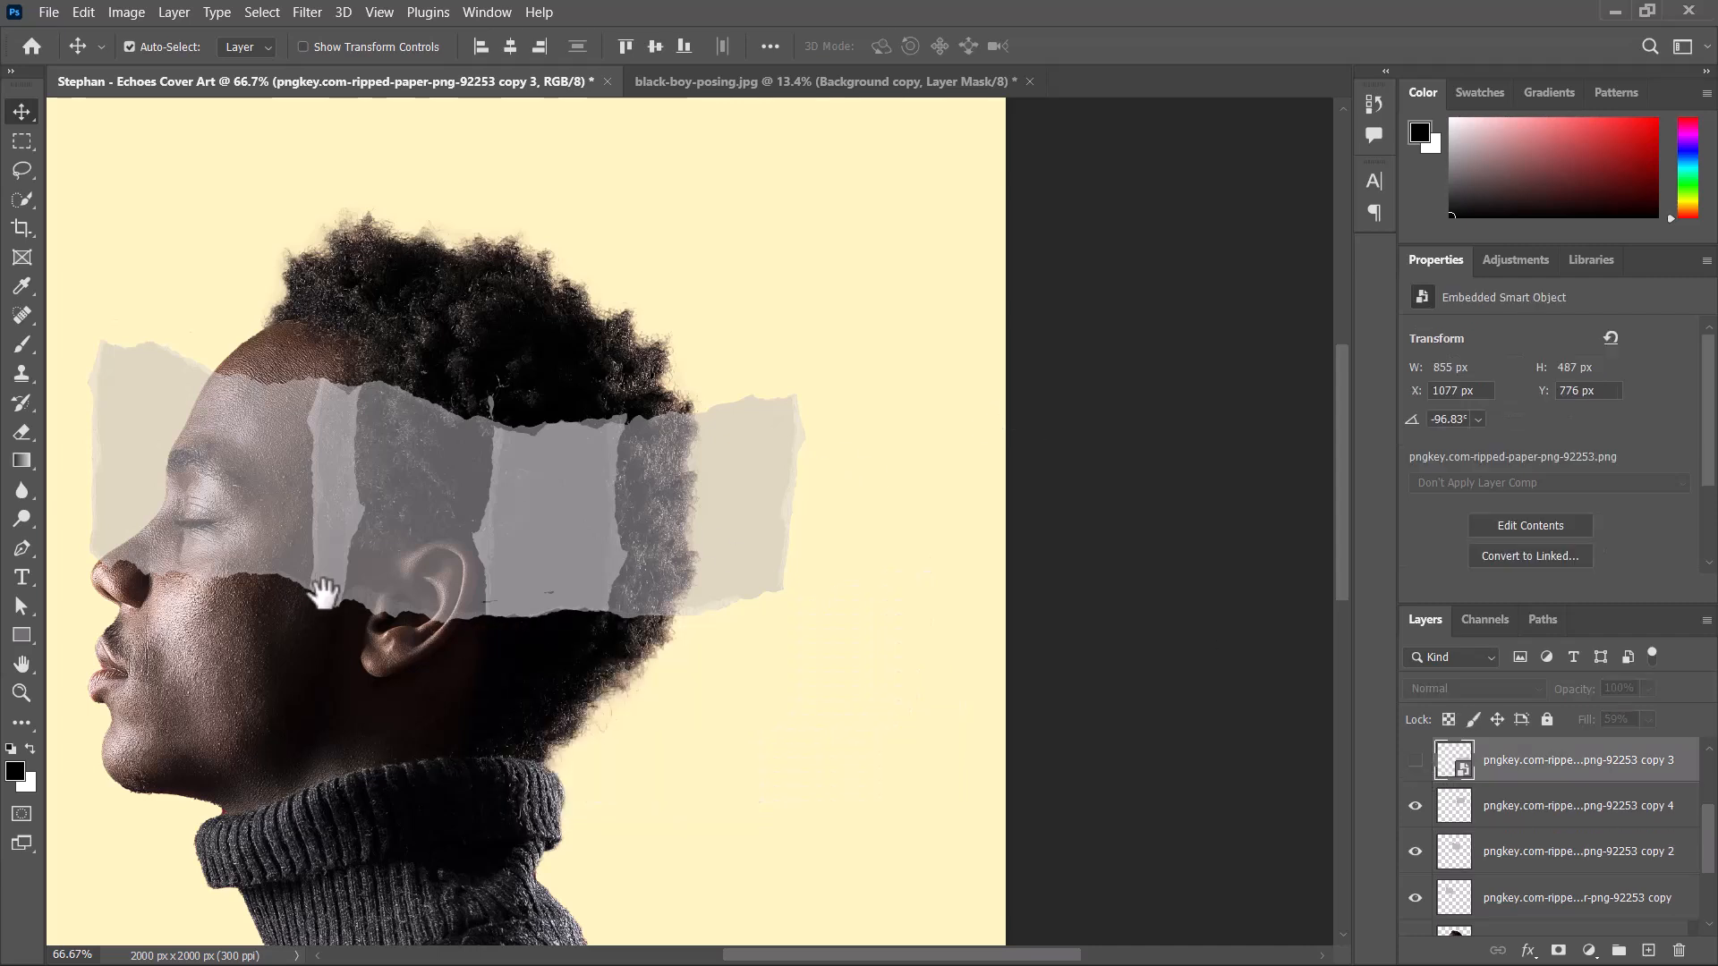
# Move the rear paper strip slightly away from the middle strip, to X 1156 px, Y 499 px.
pyautogui.moveTo(322, 592); pyautogui.dragTo(468, 614)
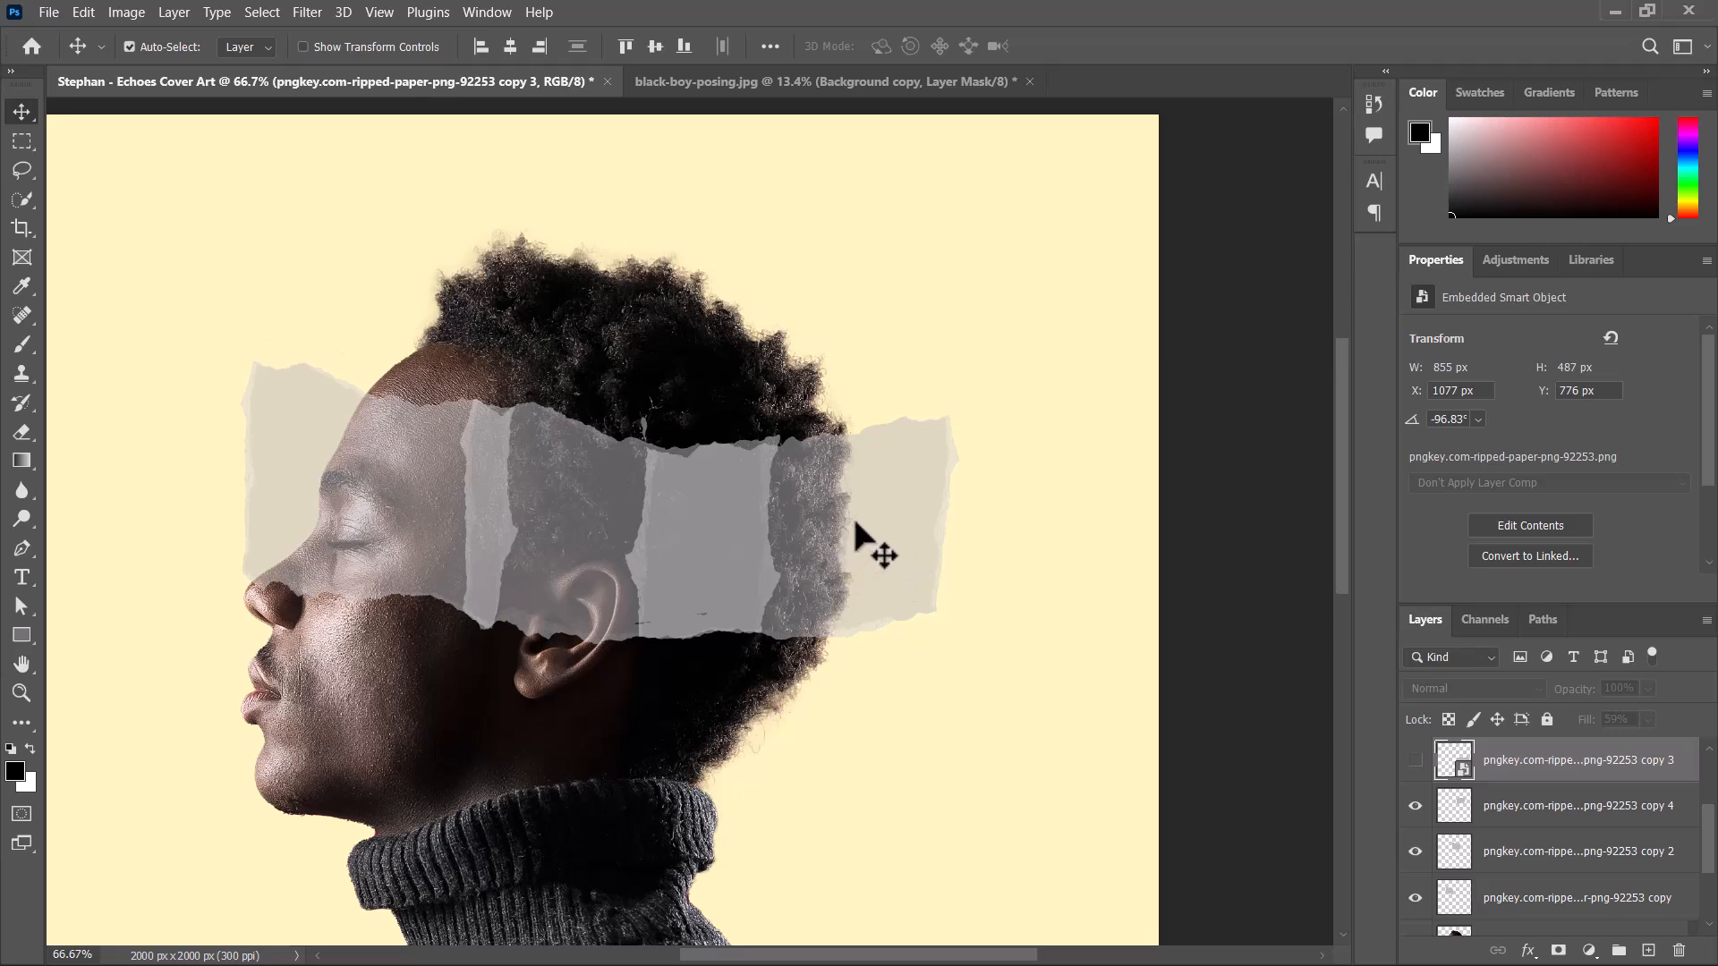
pyautogui.moveTo(834, 548); pyautogui.dragTo(875, 528)
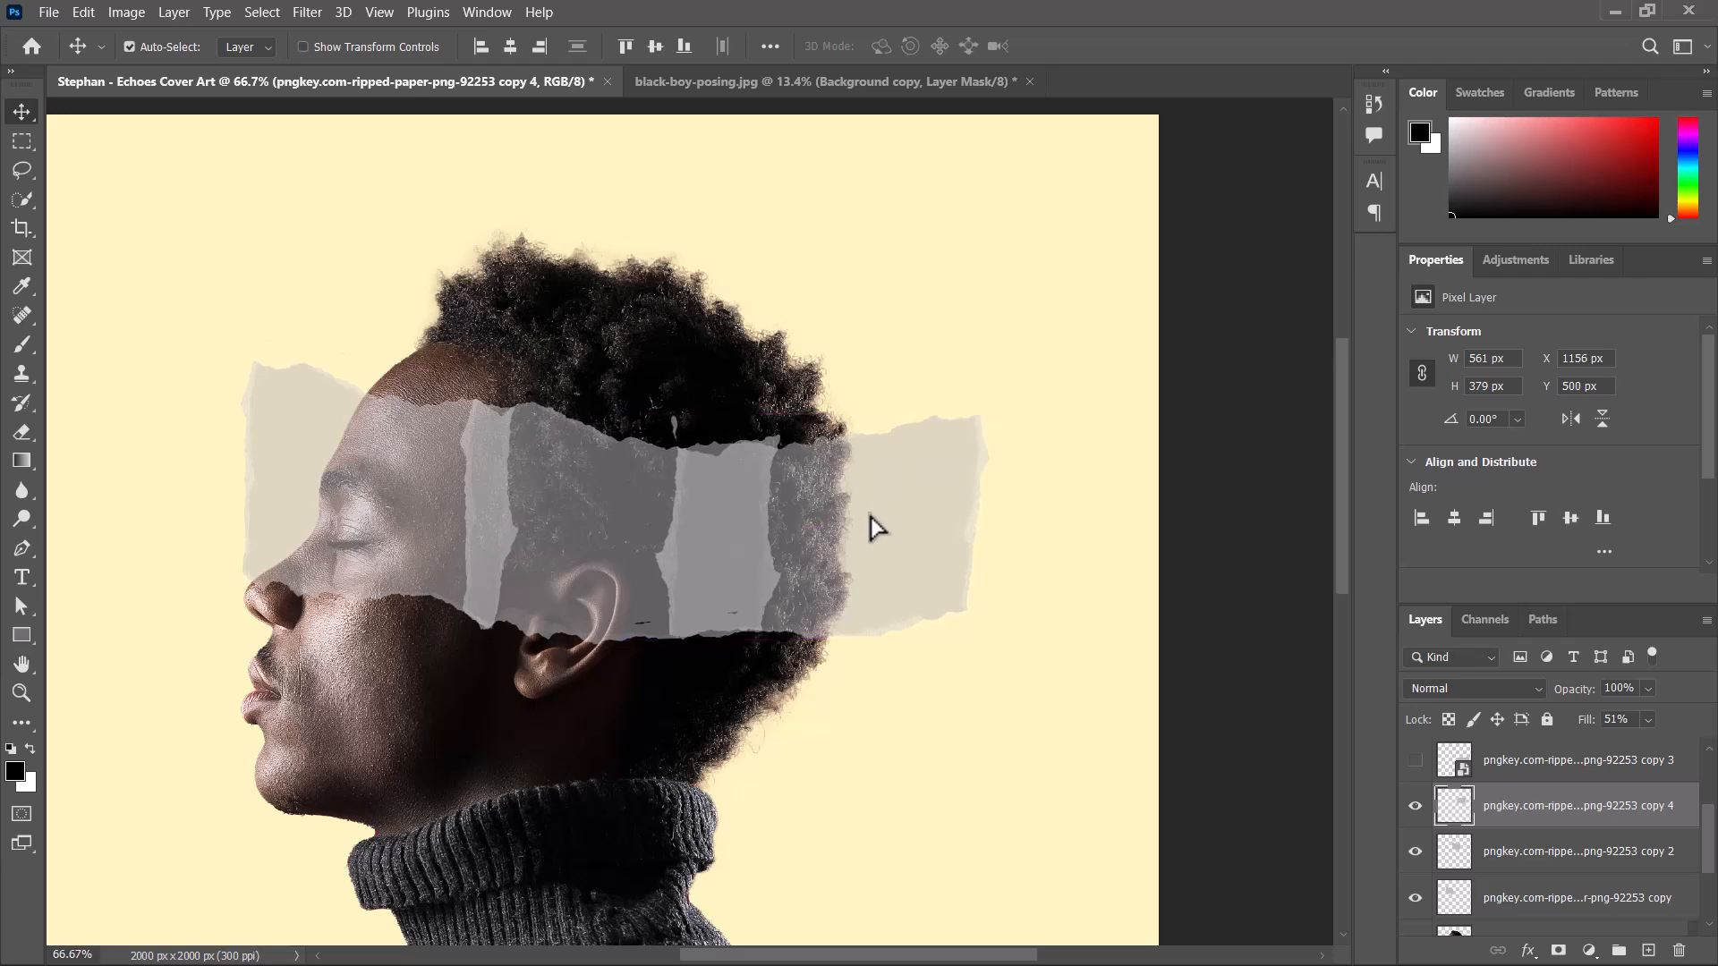
# Select the front paper strip over the eyes and nudge it outward and up to X 444 px, Y 374 px.
pyautogui.click(427, 503)
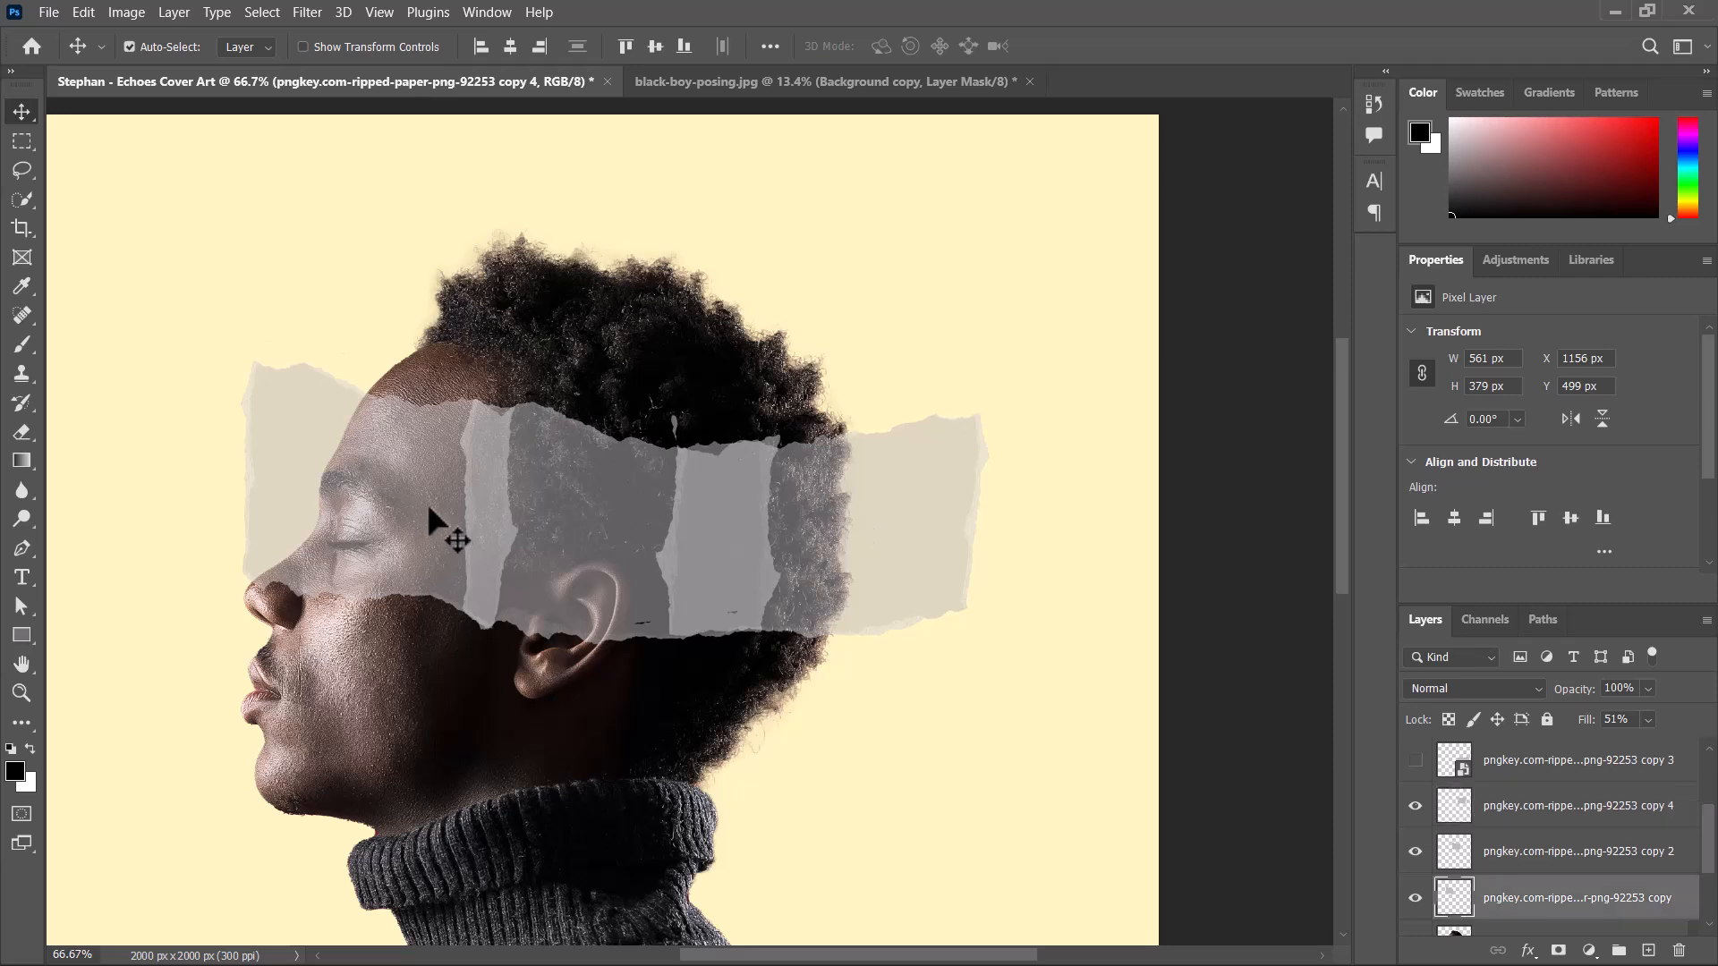
pyautogui.press('Left')
pyautogui.press('Left')
pyautogui.press('Left')
pyautogui.press('Left')
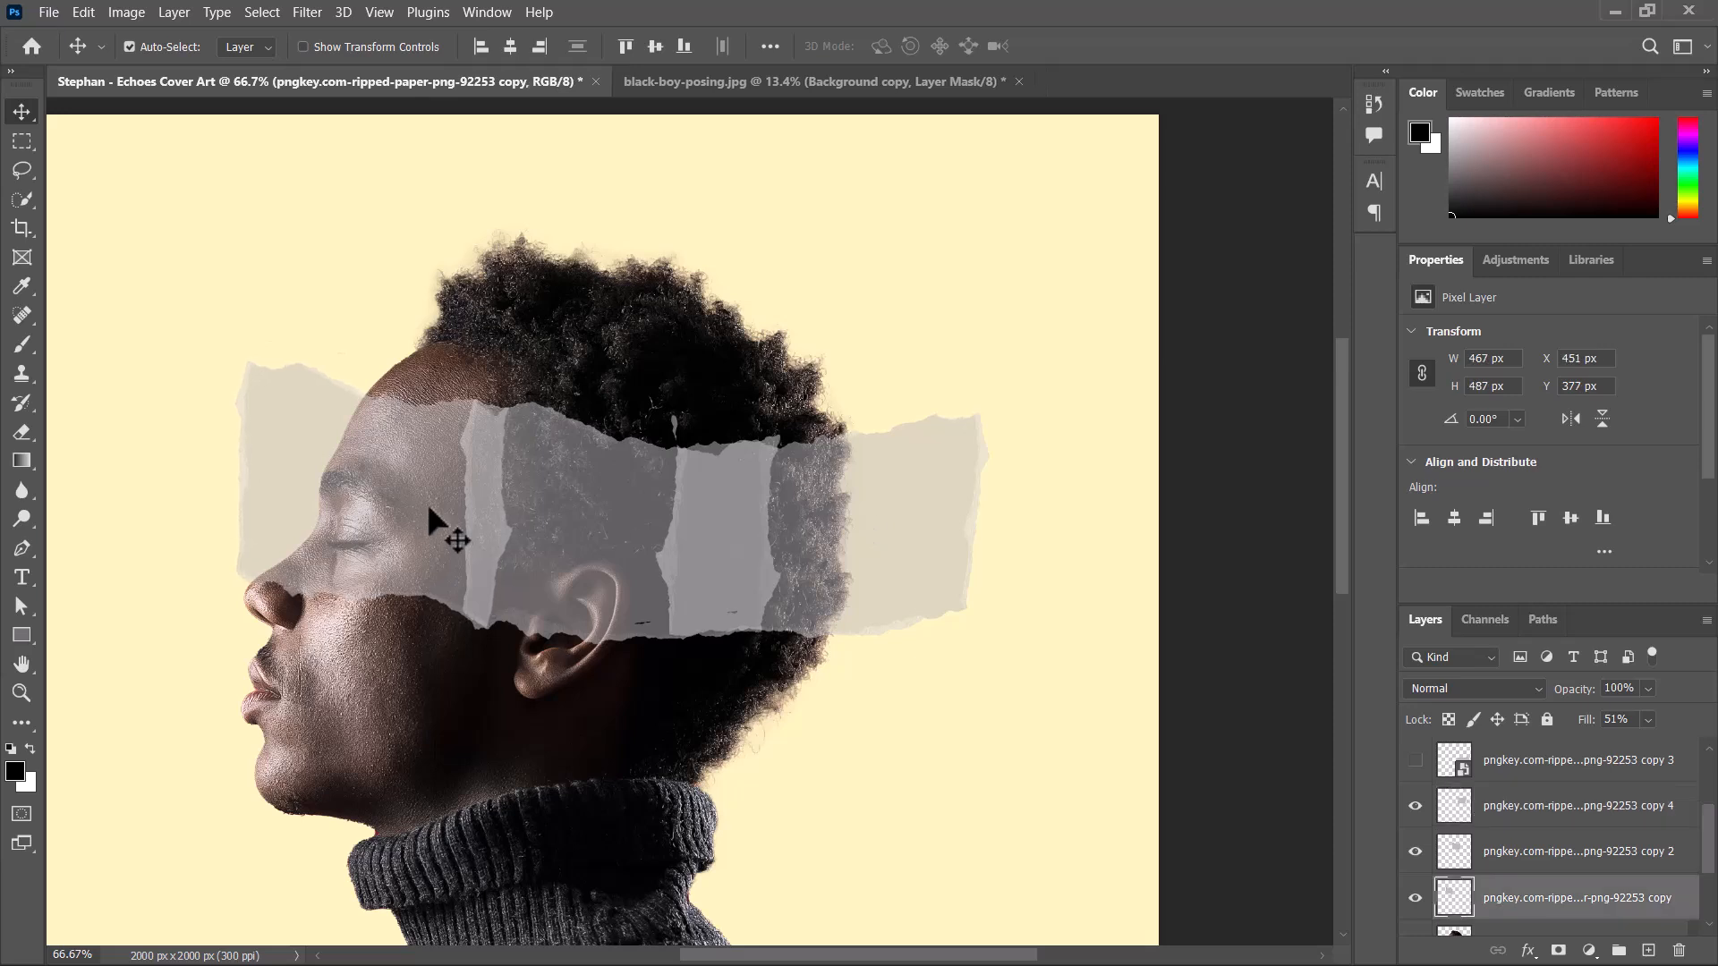
pyautogui.press('Up')
pyautogui.press('Up')
pyautogui.press('Down')
pyautogui.press('Left')
pyautogui.press('Left')
pyautogui.press('Left')
pyautogui.press('Left')
pyautogui.press('Left')
pyautogui.press('Left')
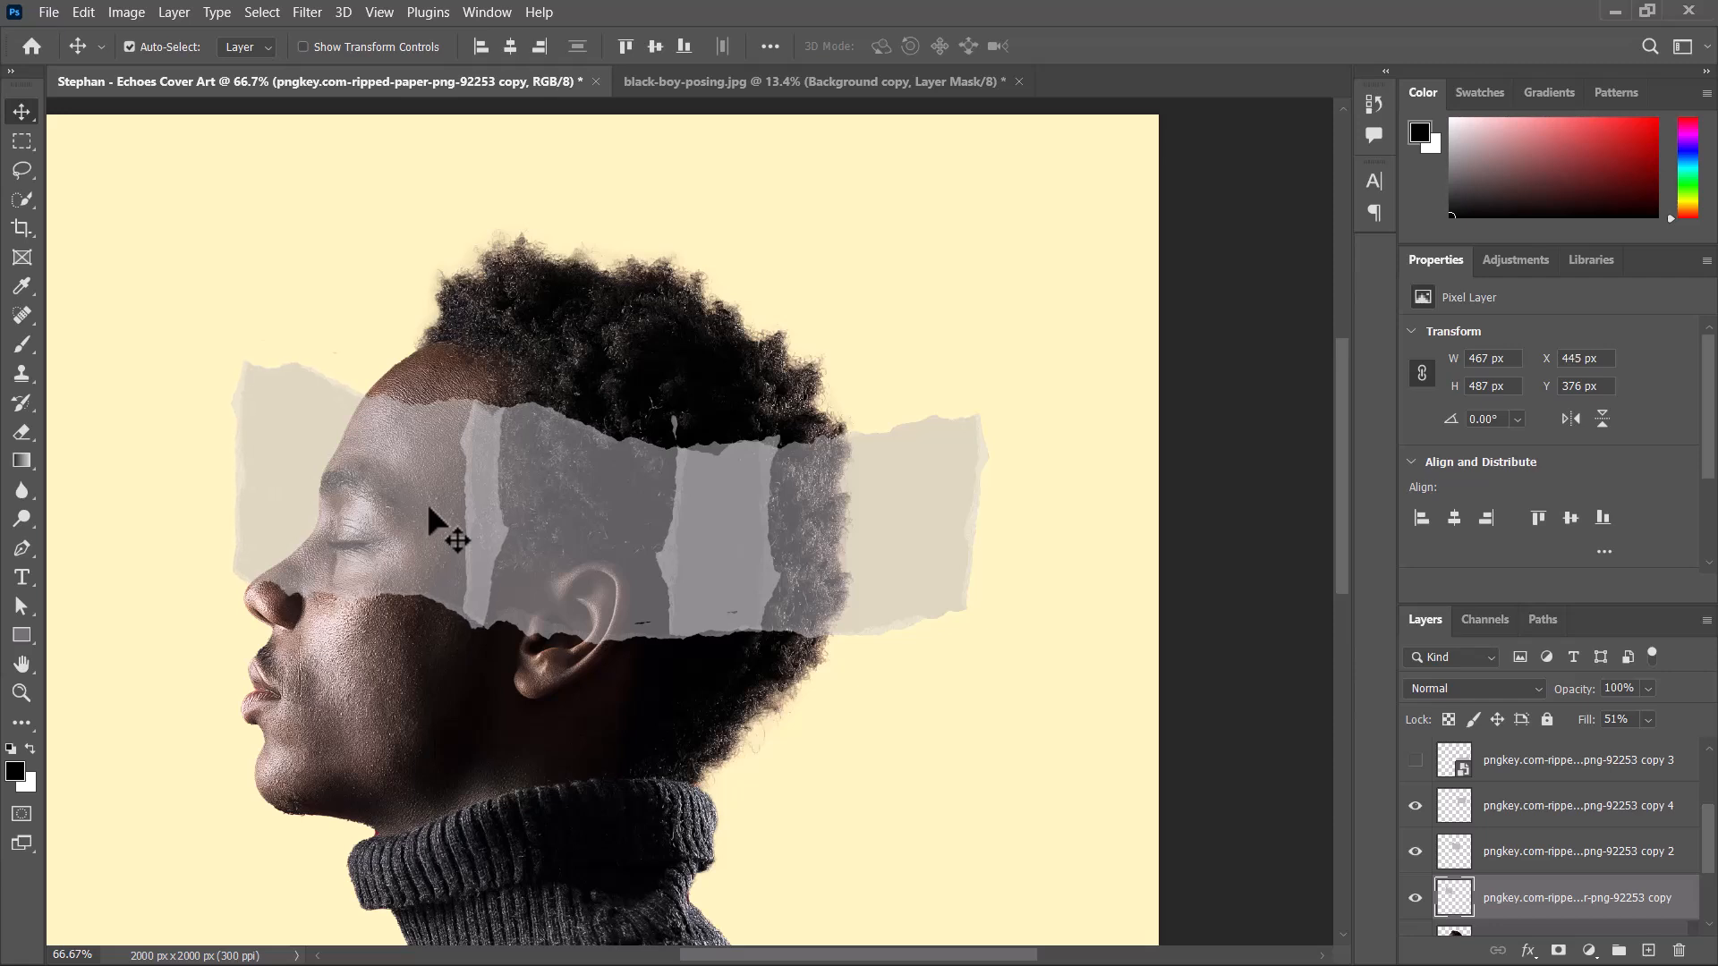
pyautogui.press('Left')
pyautogui.press('Left')
pyautogui.press('Up')
pyautogui.press('Up')
pyautogui.moveTo(905, 545); pyautogui.dragTo(956, 410)
pyautogui.moveTo(900, 486); pyautogui.dragTo(829, 602)
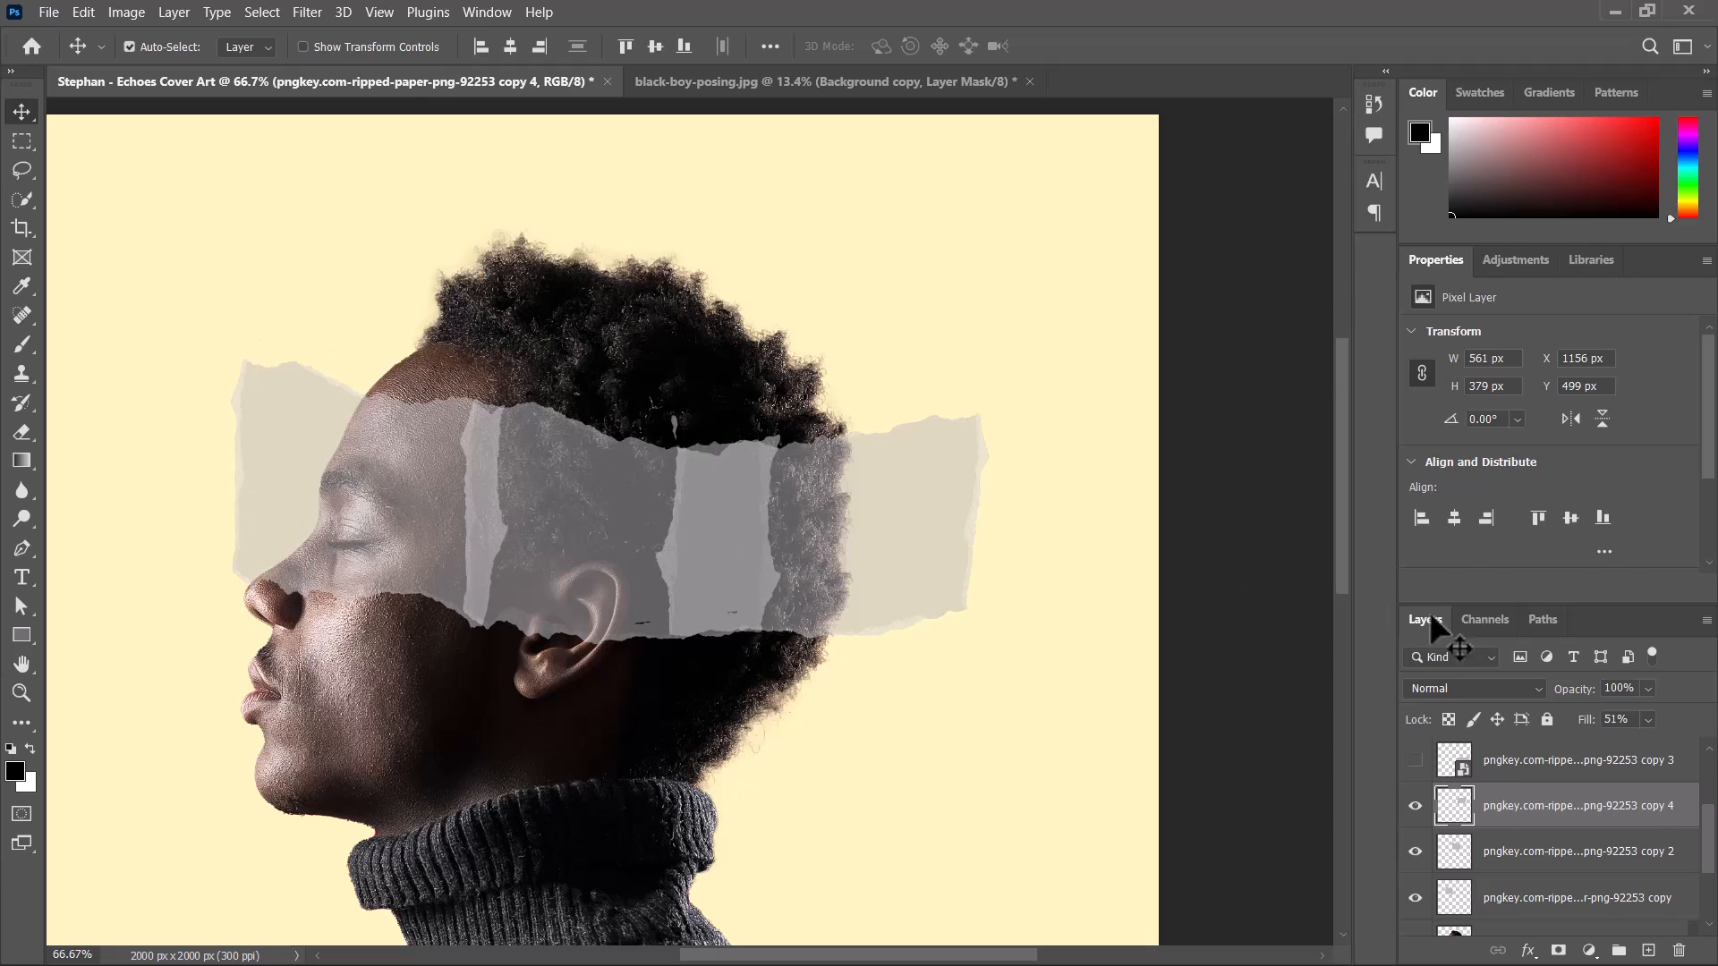
pyautogui.keyDown('shift'); pyautogui.click(1531, 895); pyautogui.keyUp('shift')
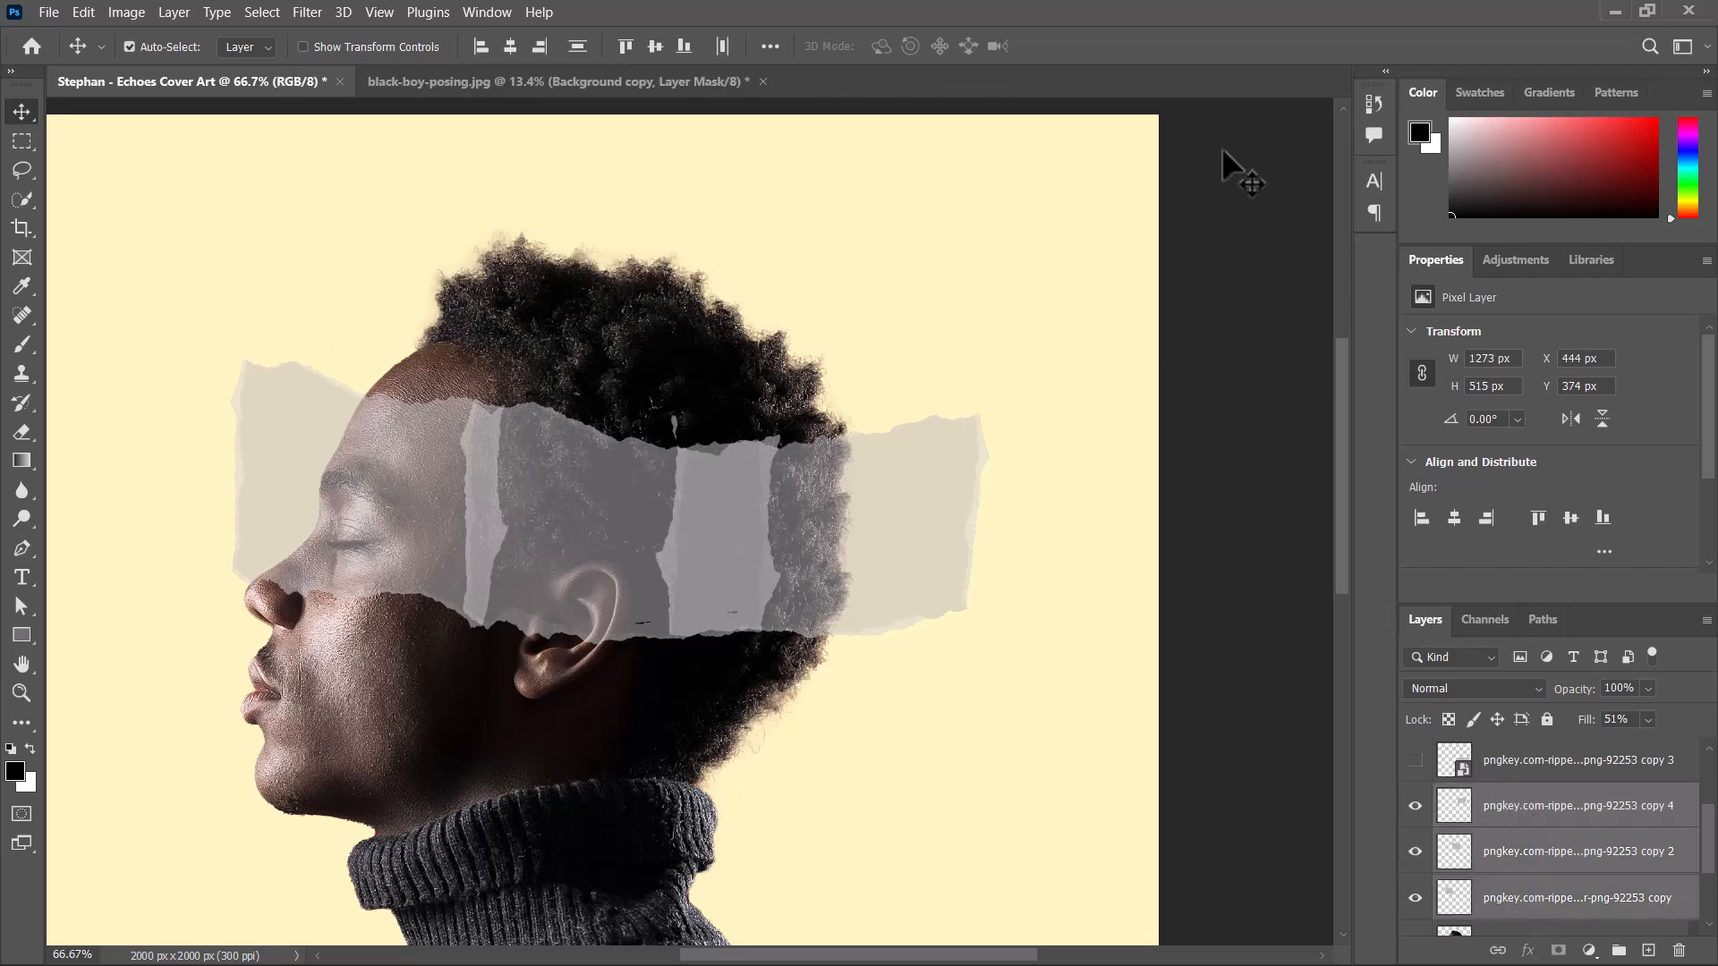
pyautogui.click(770, 47)
pyautogui.click(1282, 388)
pyautogui.click(1572, 813)
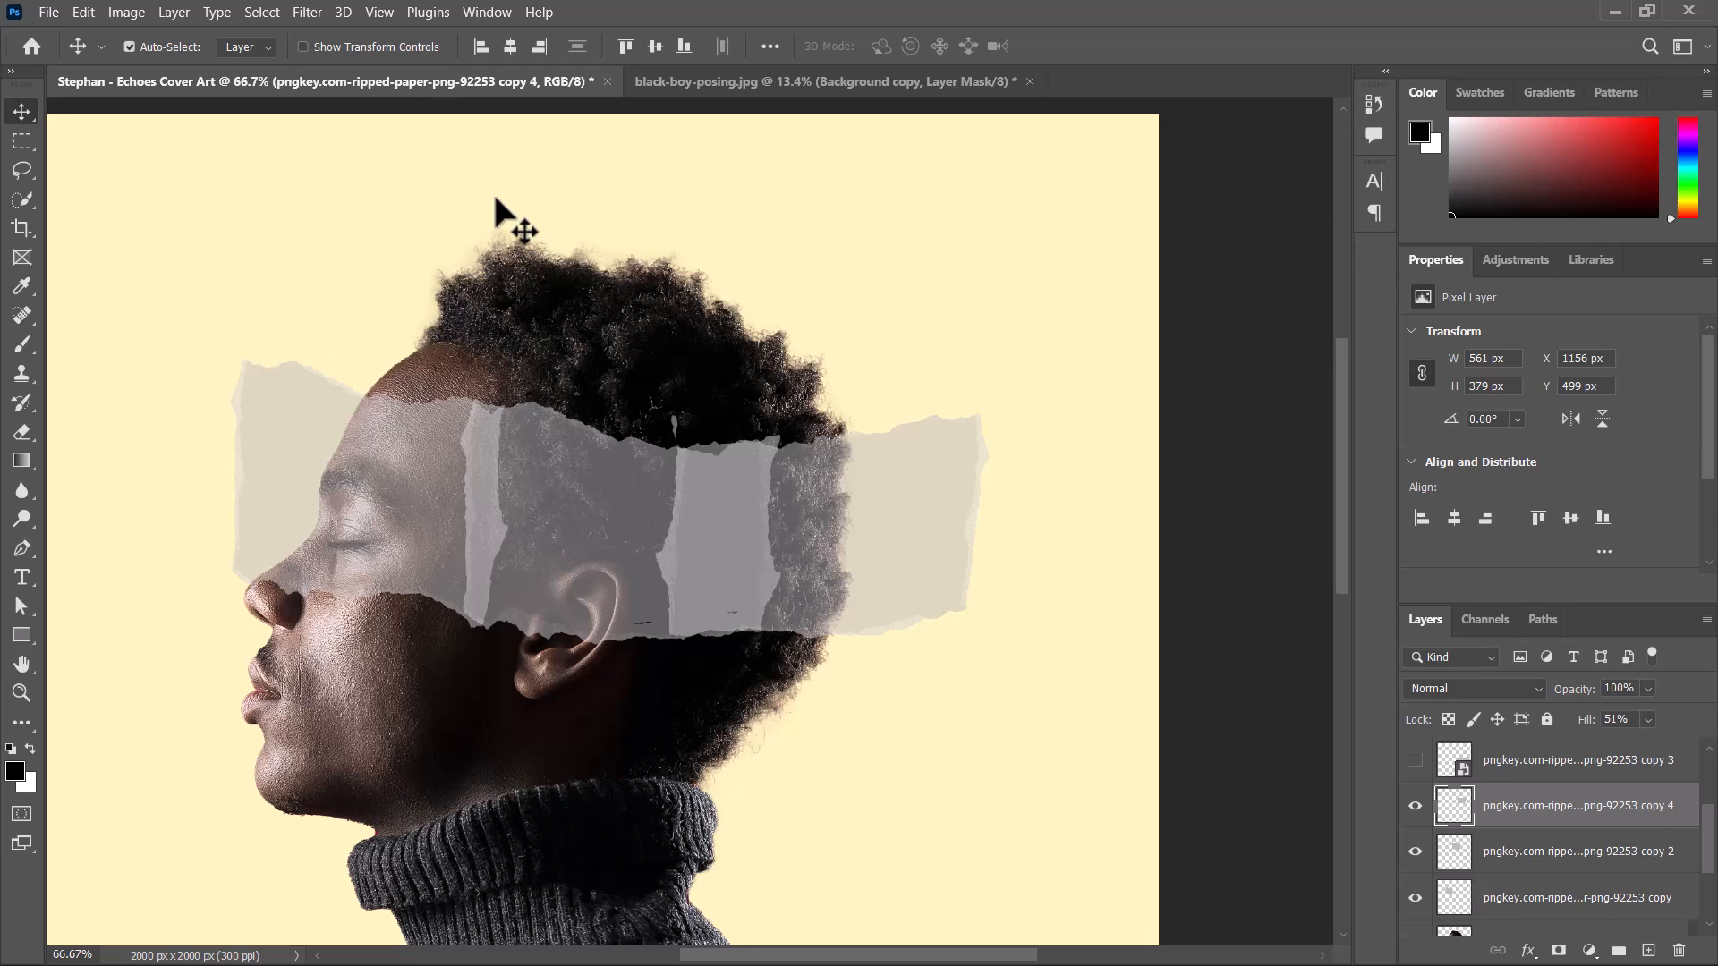
pyautogui.keyDown('shift'); pyautogui.click(1538, 908); pyautogui.keyUp('shift')
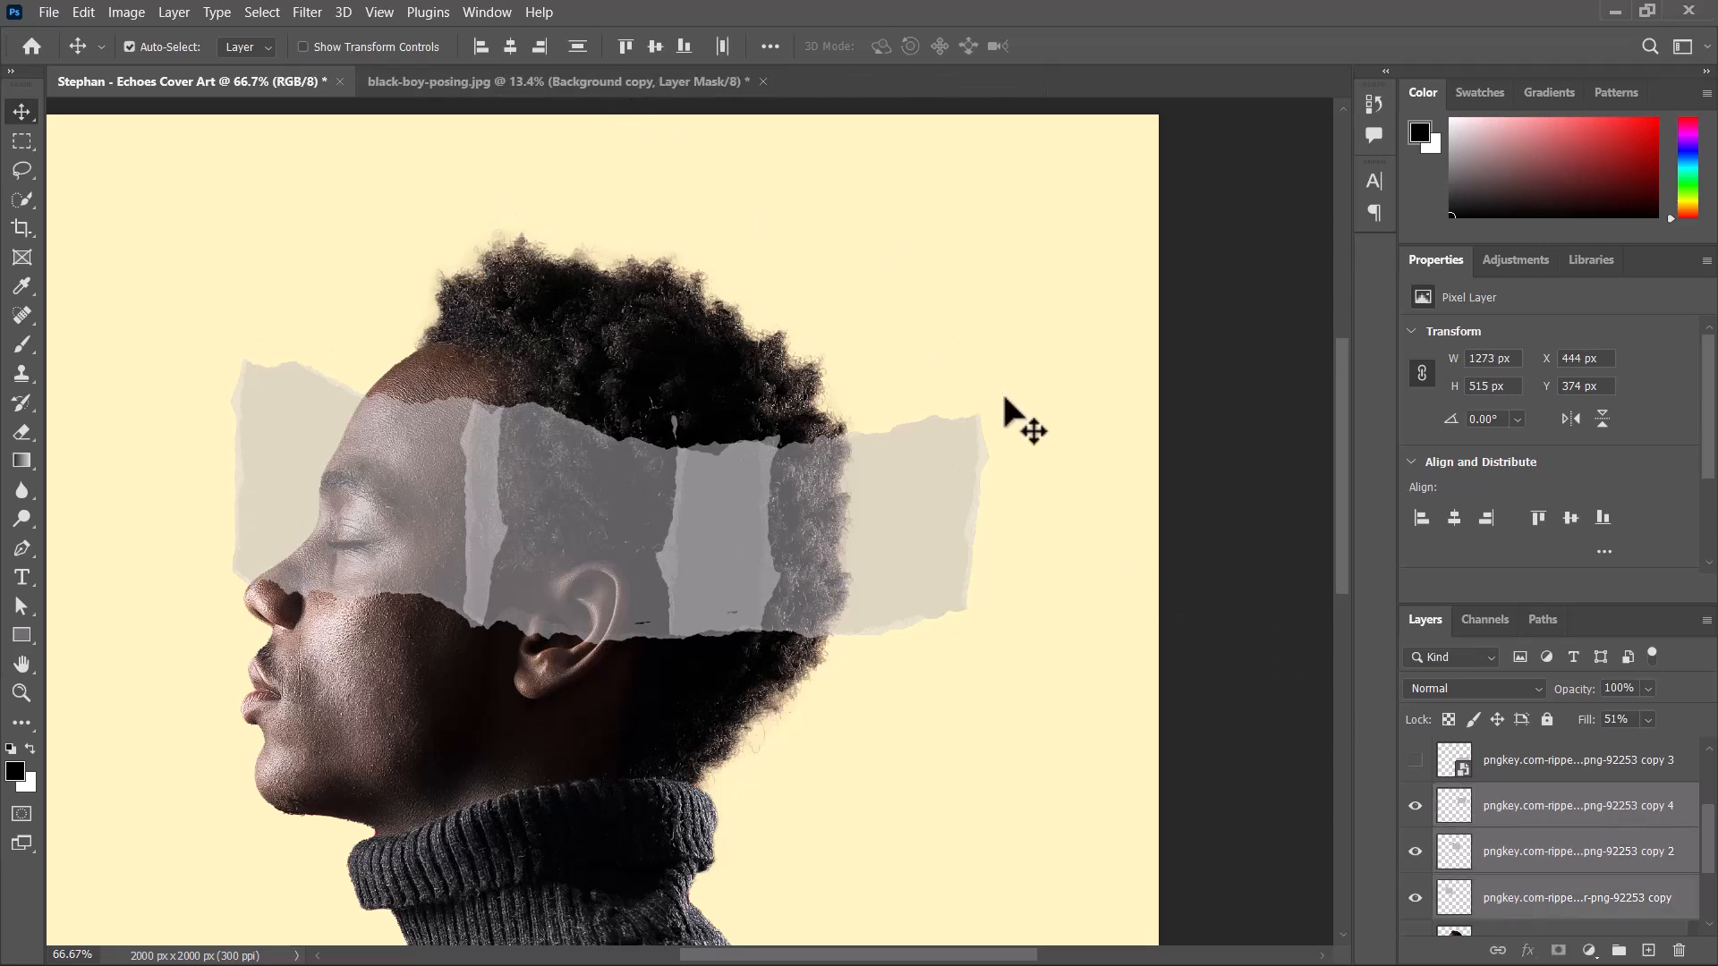
pyautogui.click(1277, 385)
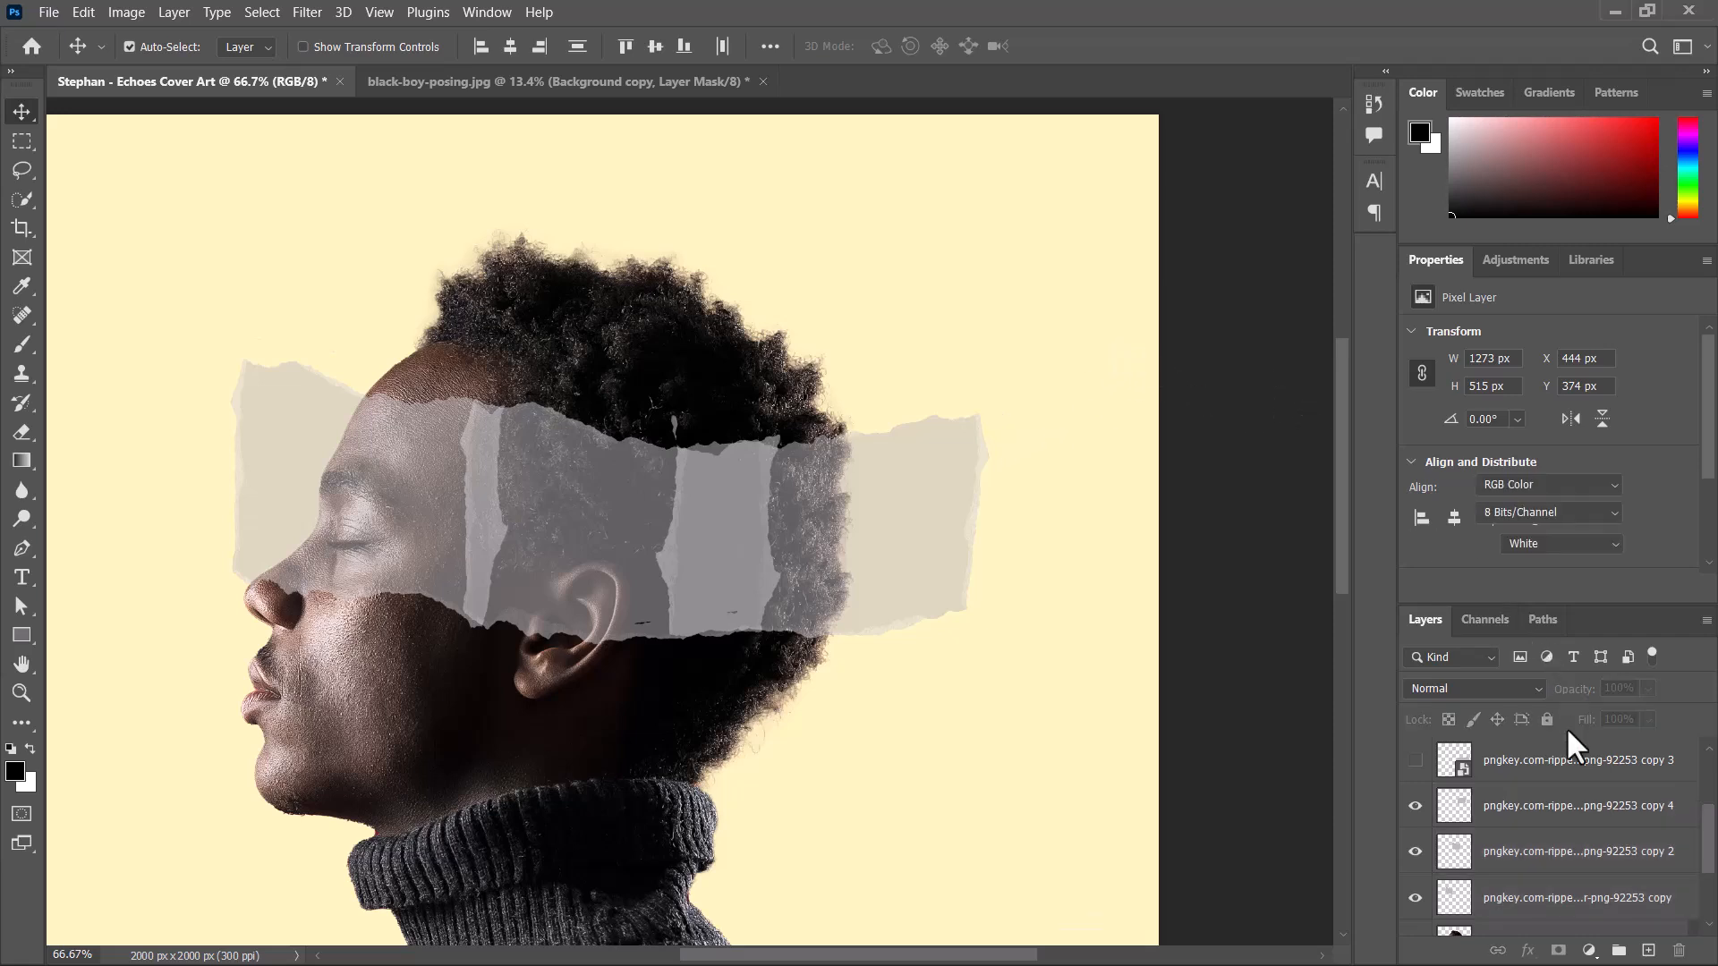
# Select the three visible paper strip layers, raise their Fill to 100%, and clear the layer selection by picking the background.
pyautogui.click(1565, 807)
pyautogui.keyDown('shift'); pyautogui.click(1580, 902); pyautogui.keyUp('shift')
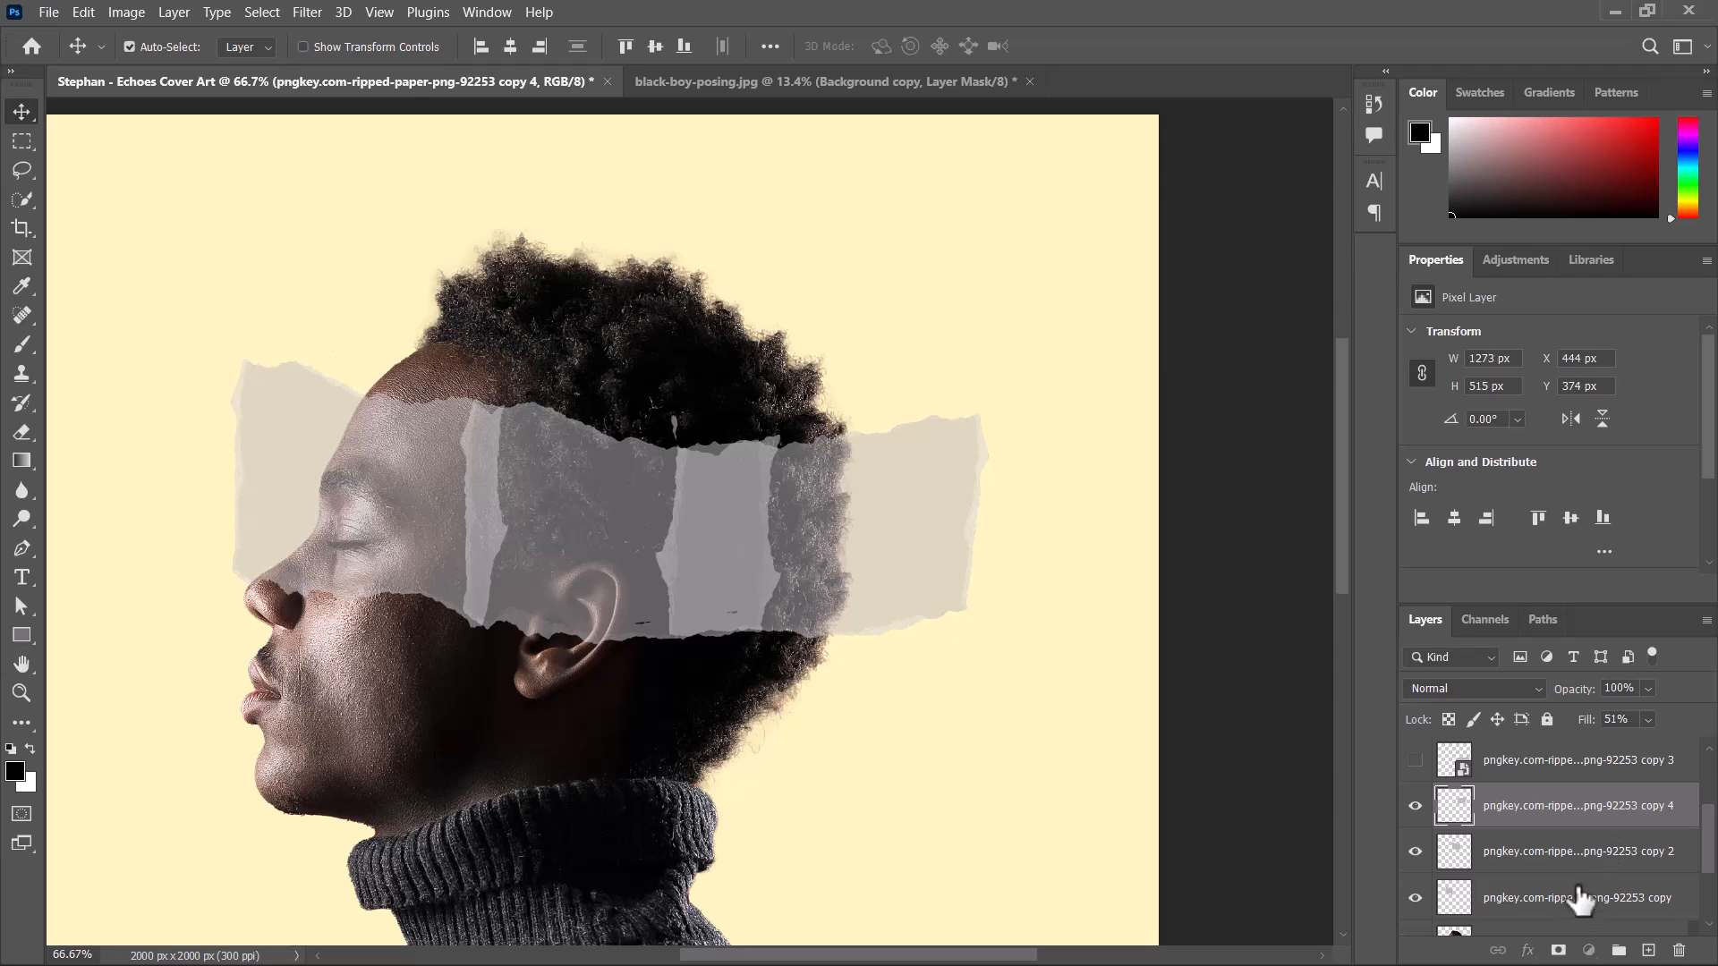
pyautogui.moveTo(1650, 743); pyautogui.dragTo(1701, 743)
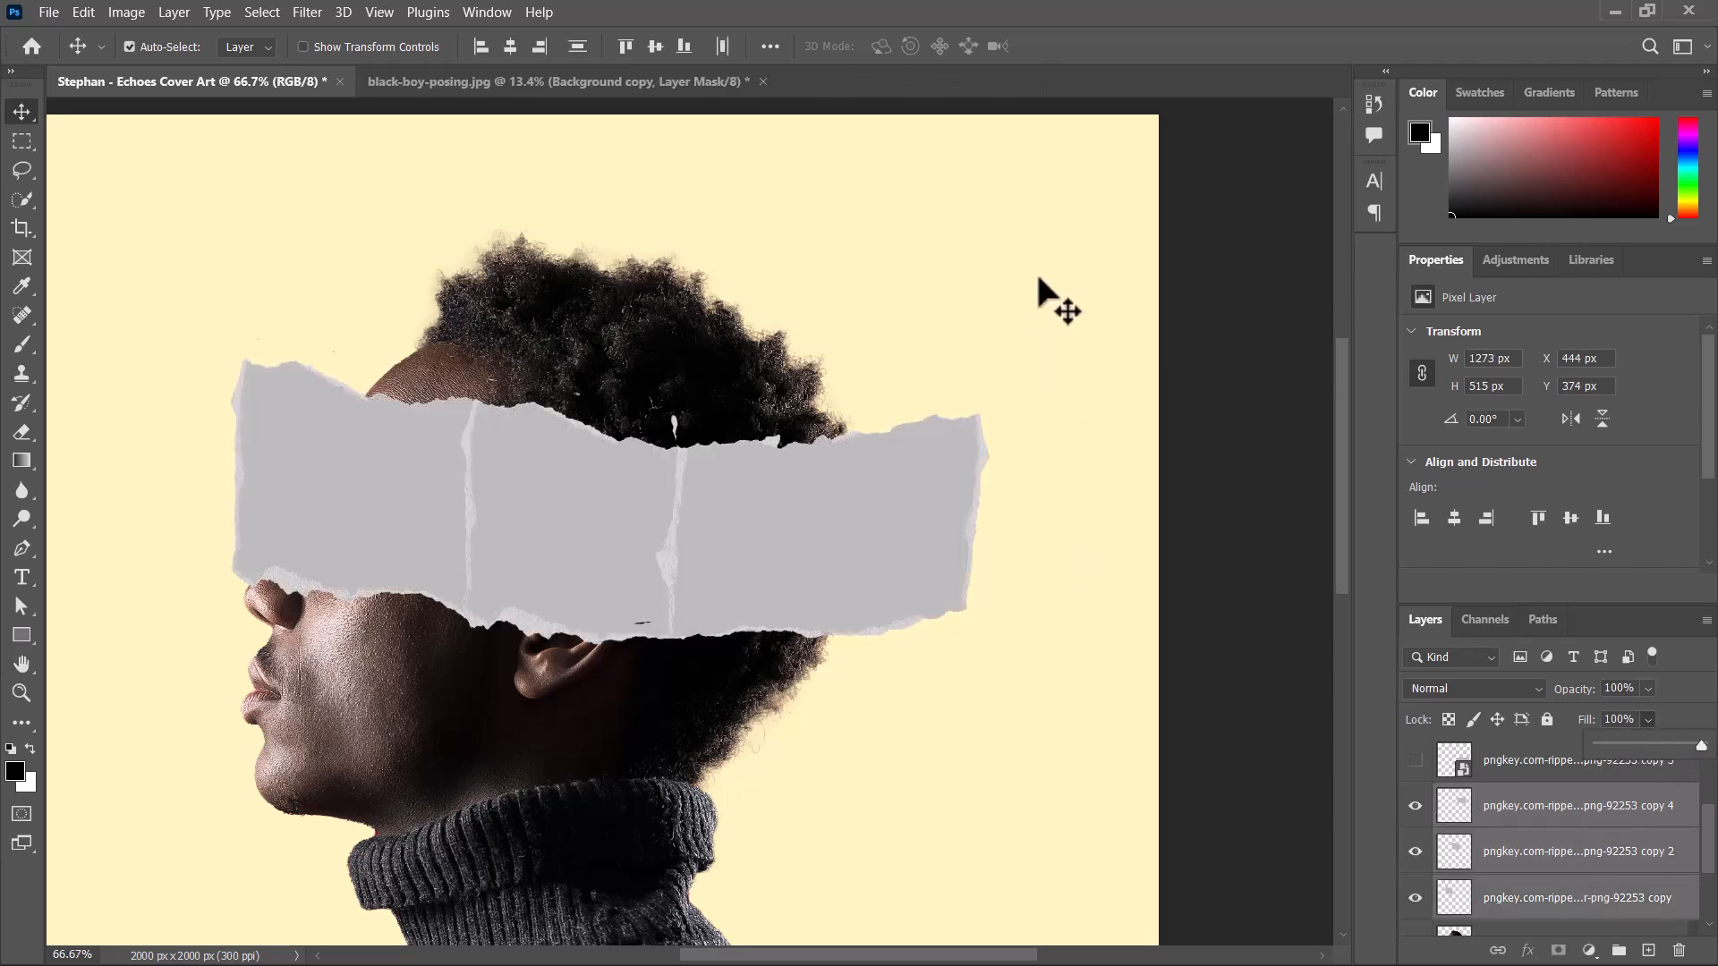
pyautogui.click(1039, 279)
# Try moving the front paper strip up and away from the face, and undo the move.
pyautogui.moveTo(942, 882); pyautogui.dragTo(951, 843)
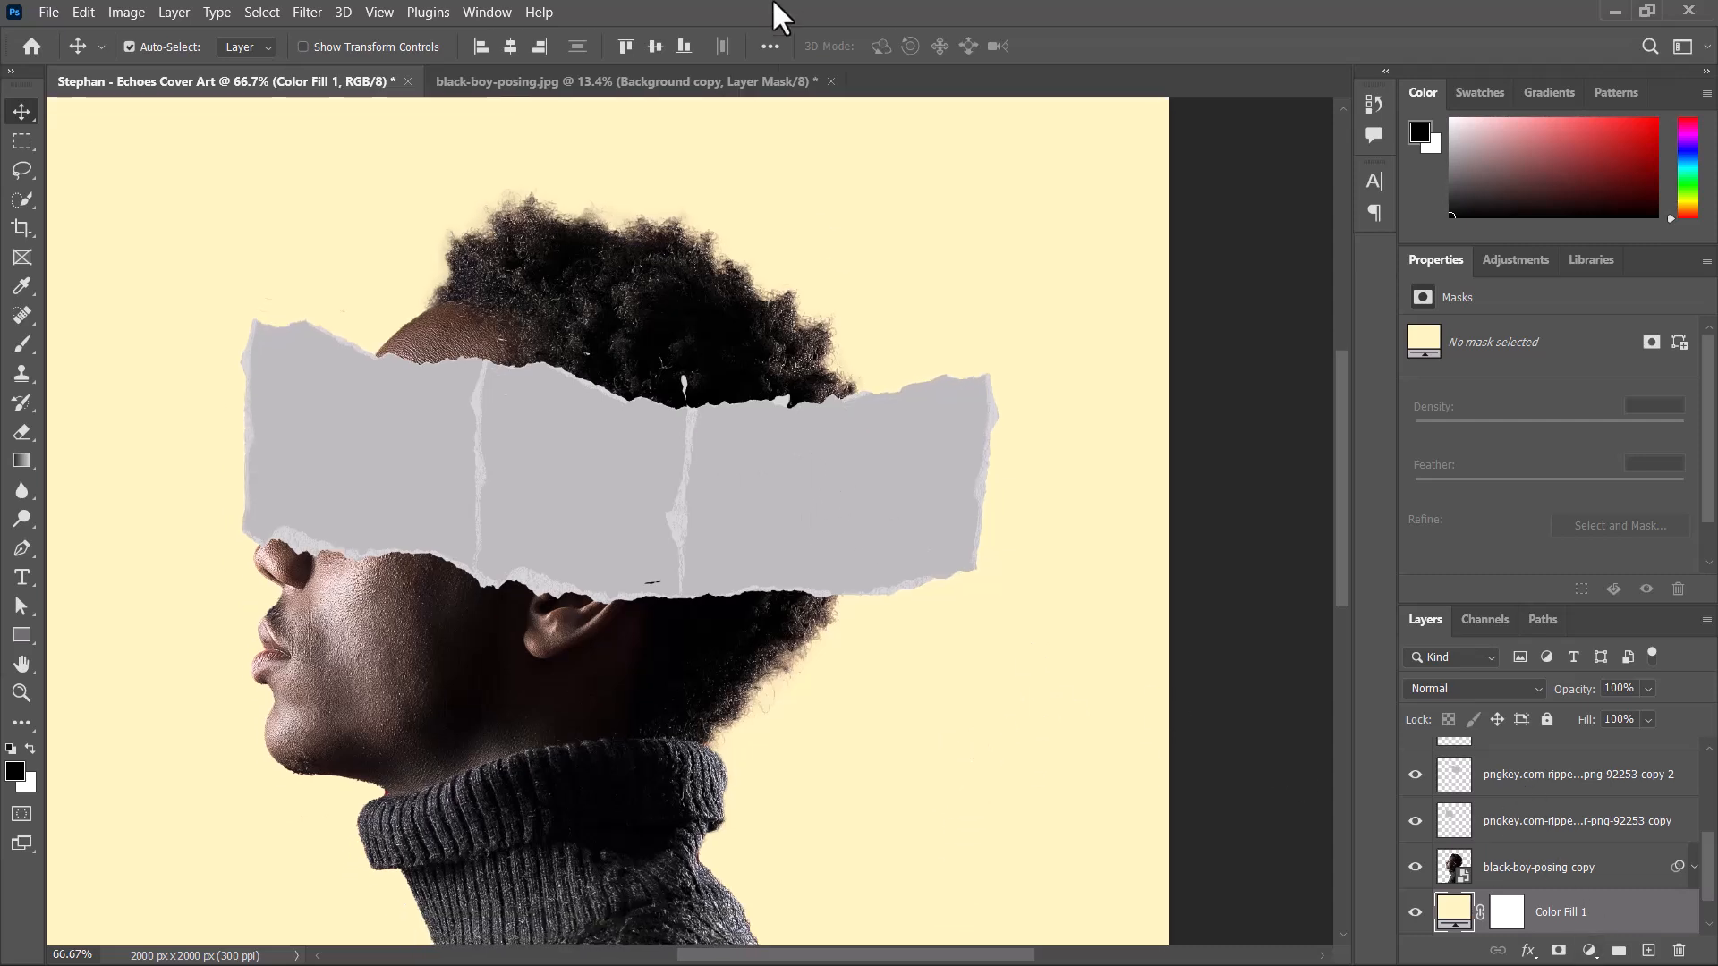
pyautogui.moveTo(723, 370); pyautogui.dragTo(782, 337)
pyautogui.click(396, 422)
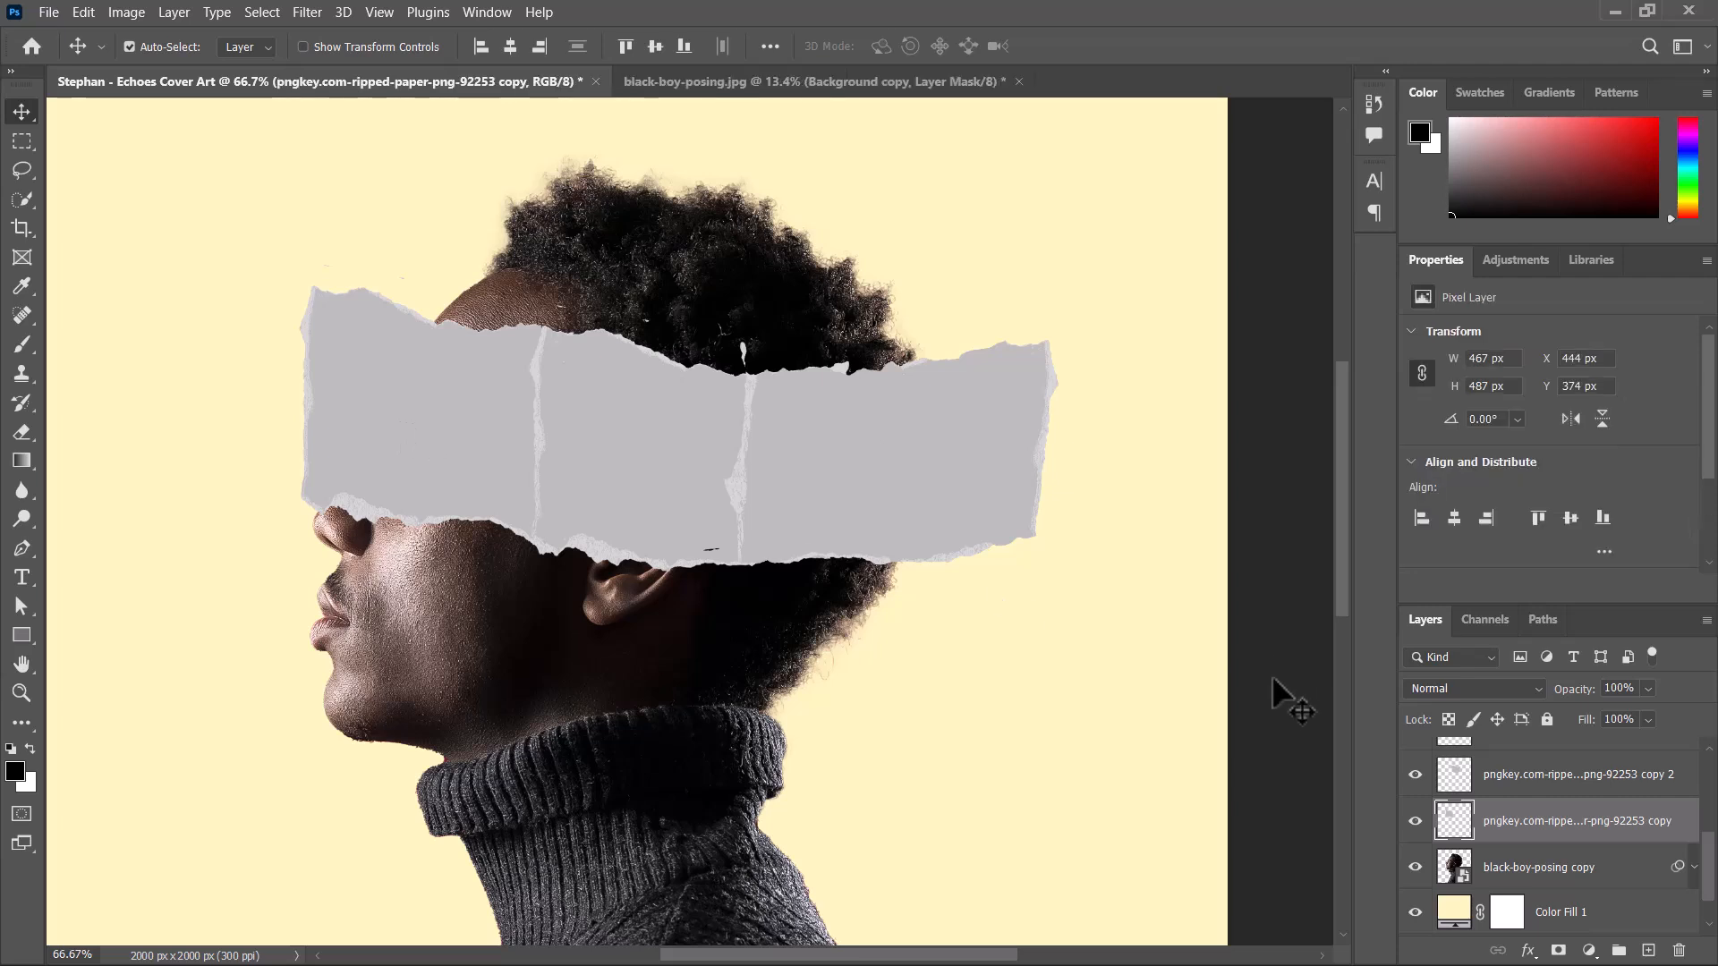
pyautogui.moveTo(433, 424); pyautogui.dragTo(349, 363)
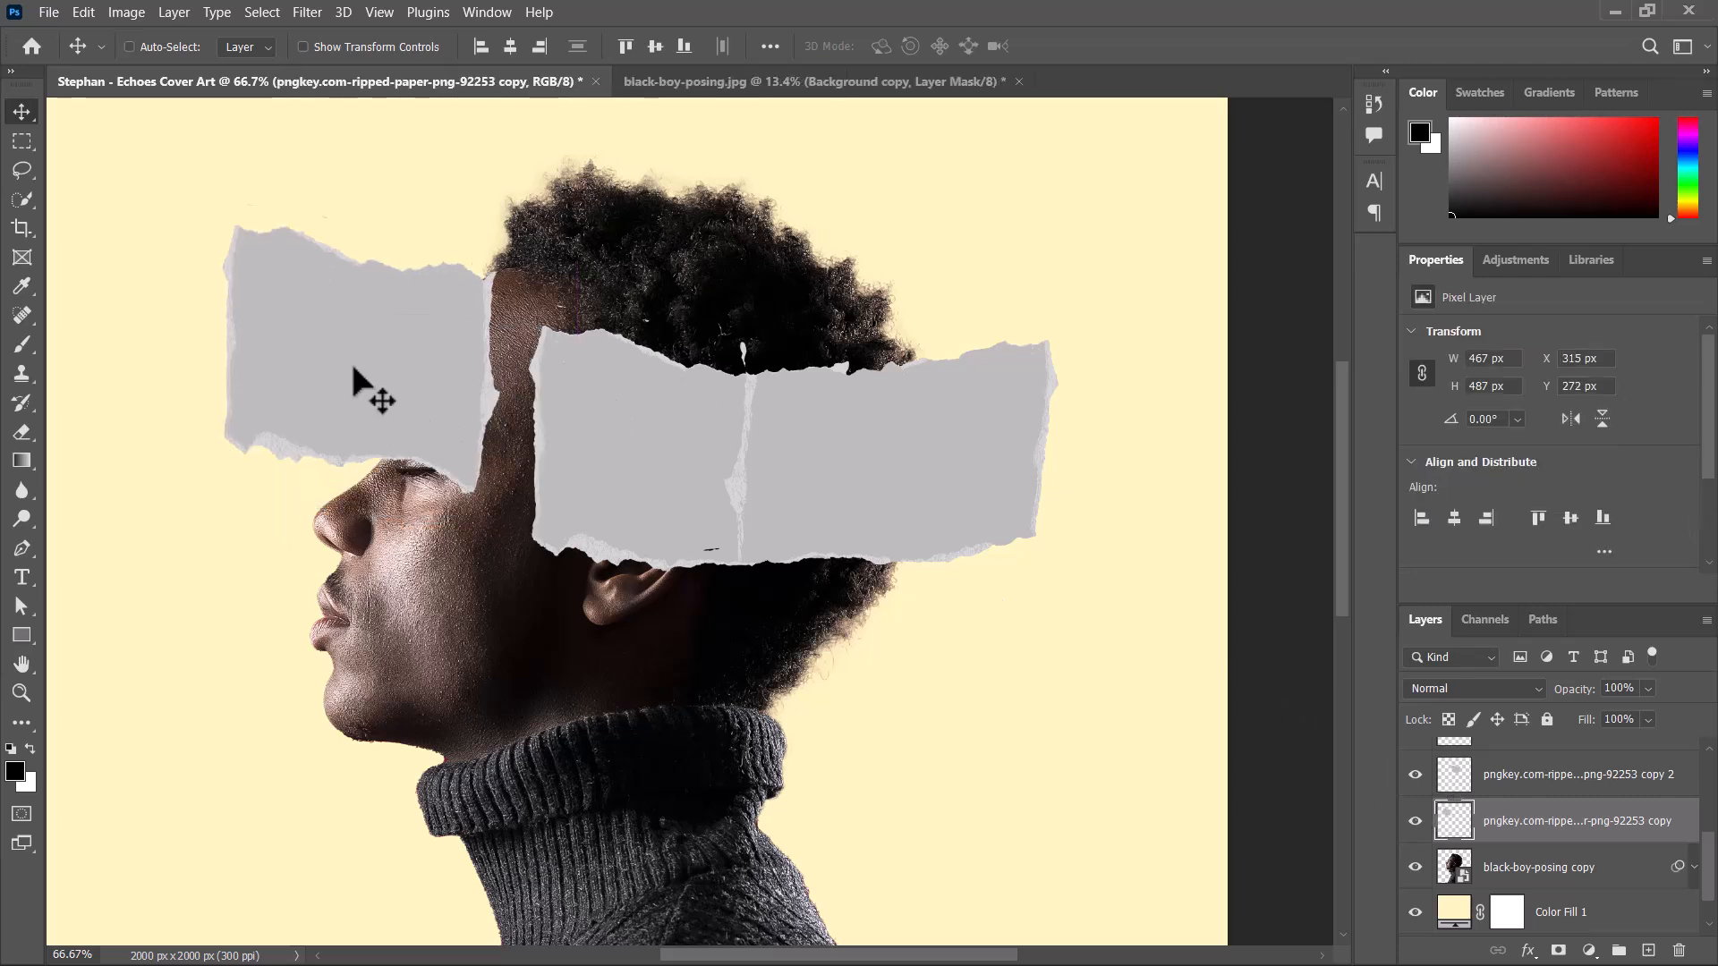
pyautogui.hotkey('ctrl', 'z')
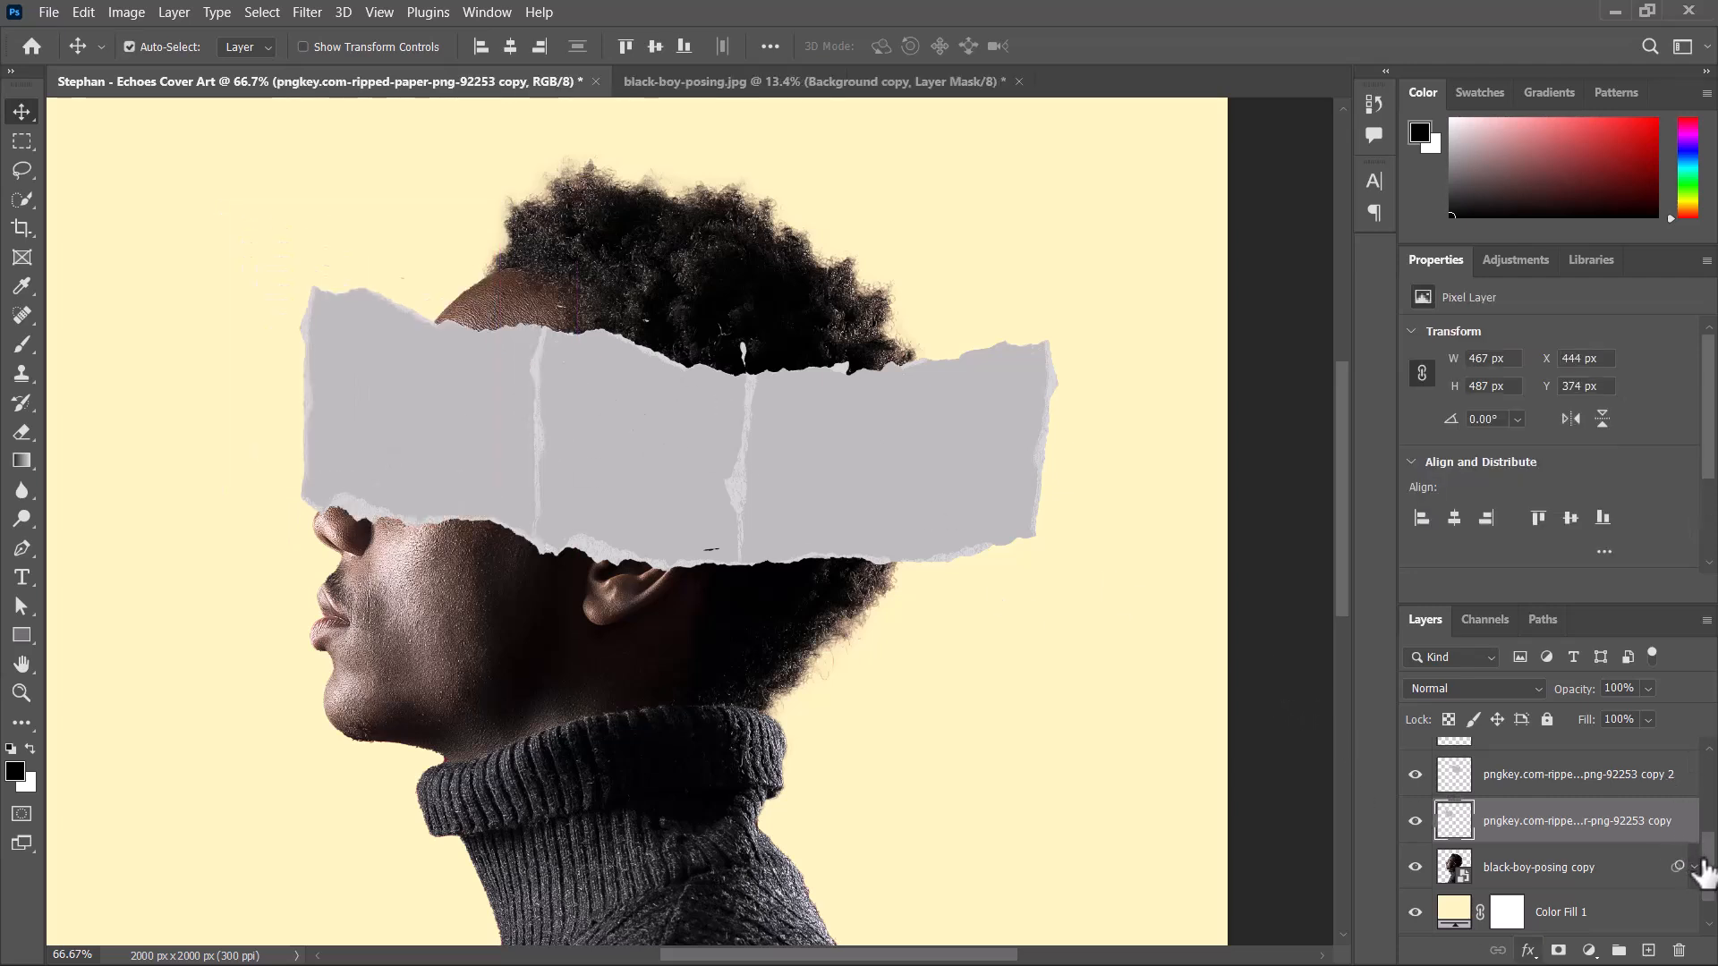
# Show the covid-19-global-economic-crisis money image and place it over the front paper strip at X 359 px, Y 392 px.
pyautogui.scroll(3, 1701, 850)
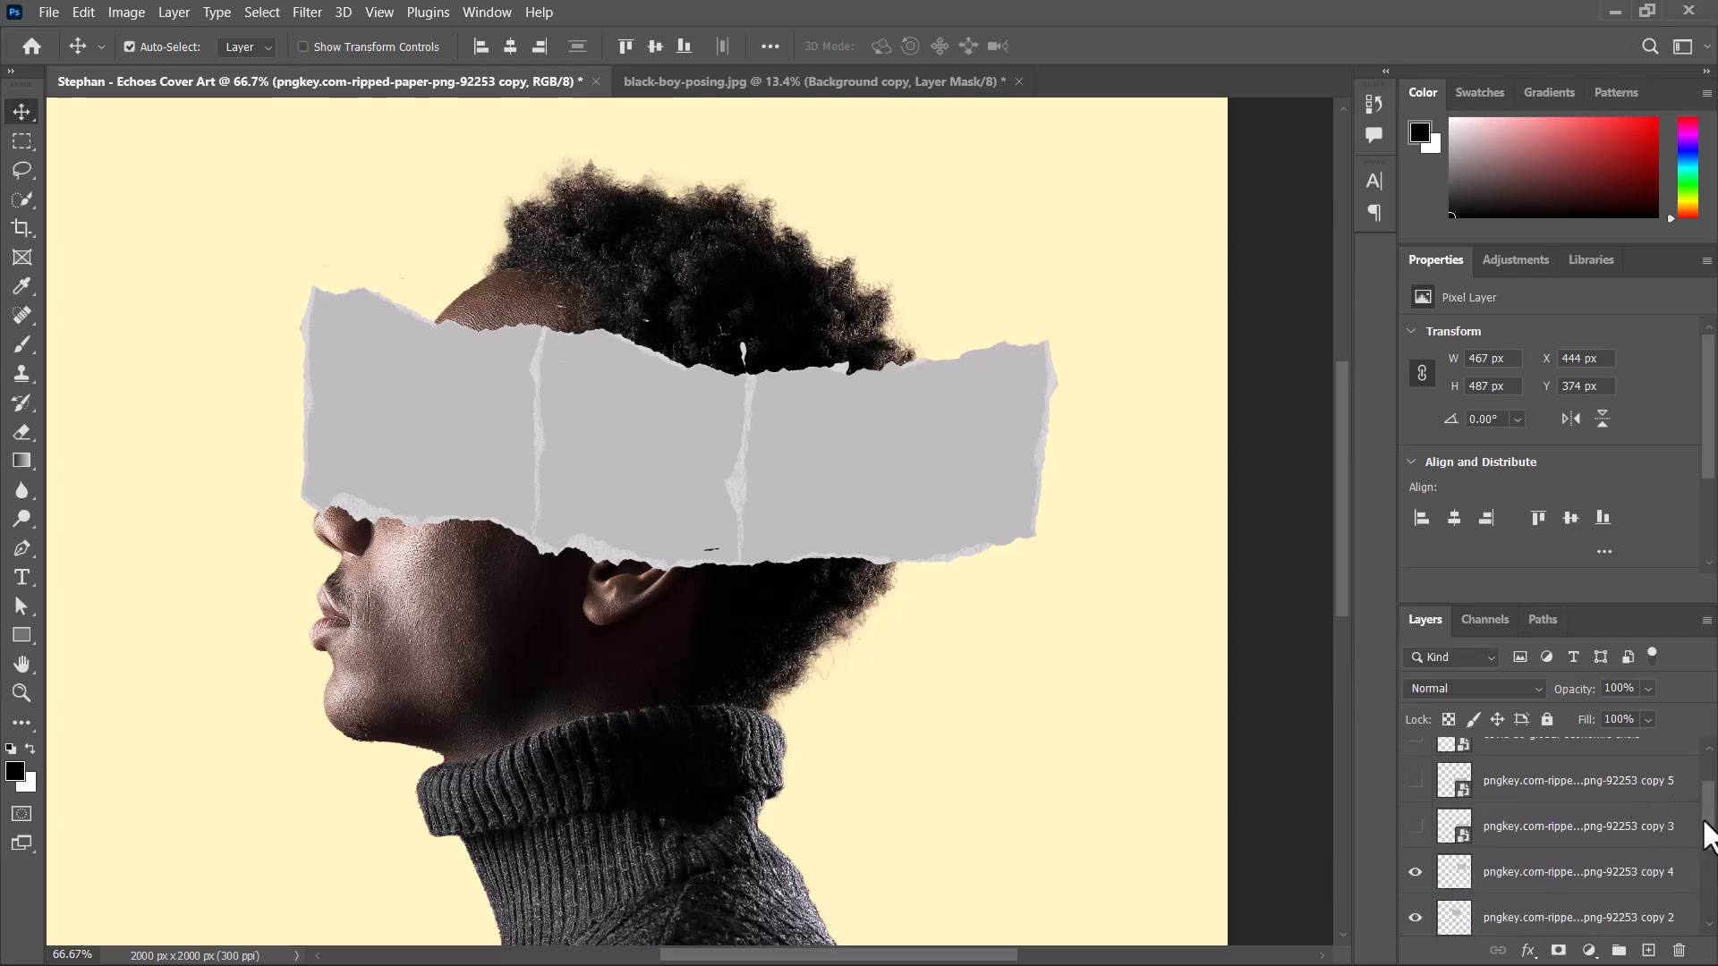
pyautogui.scroll(1, 1705, 837)
pyautogui.click(1416, 788)
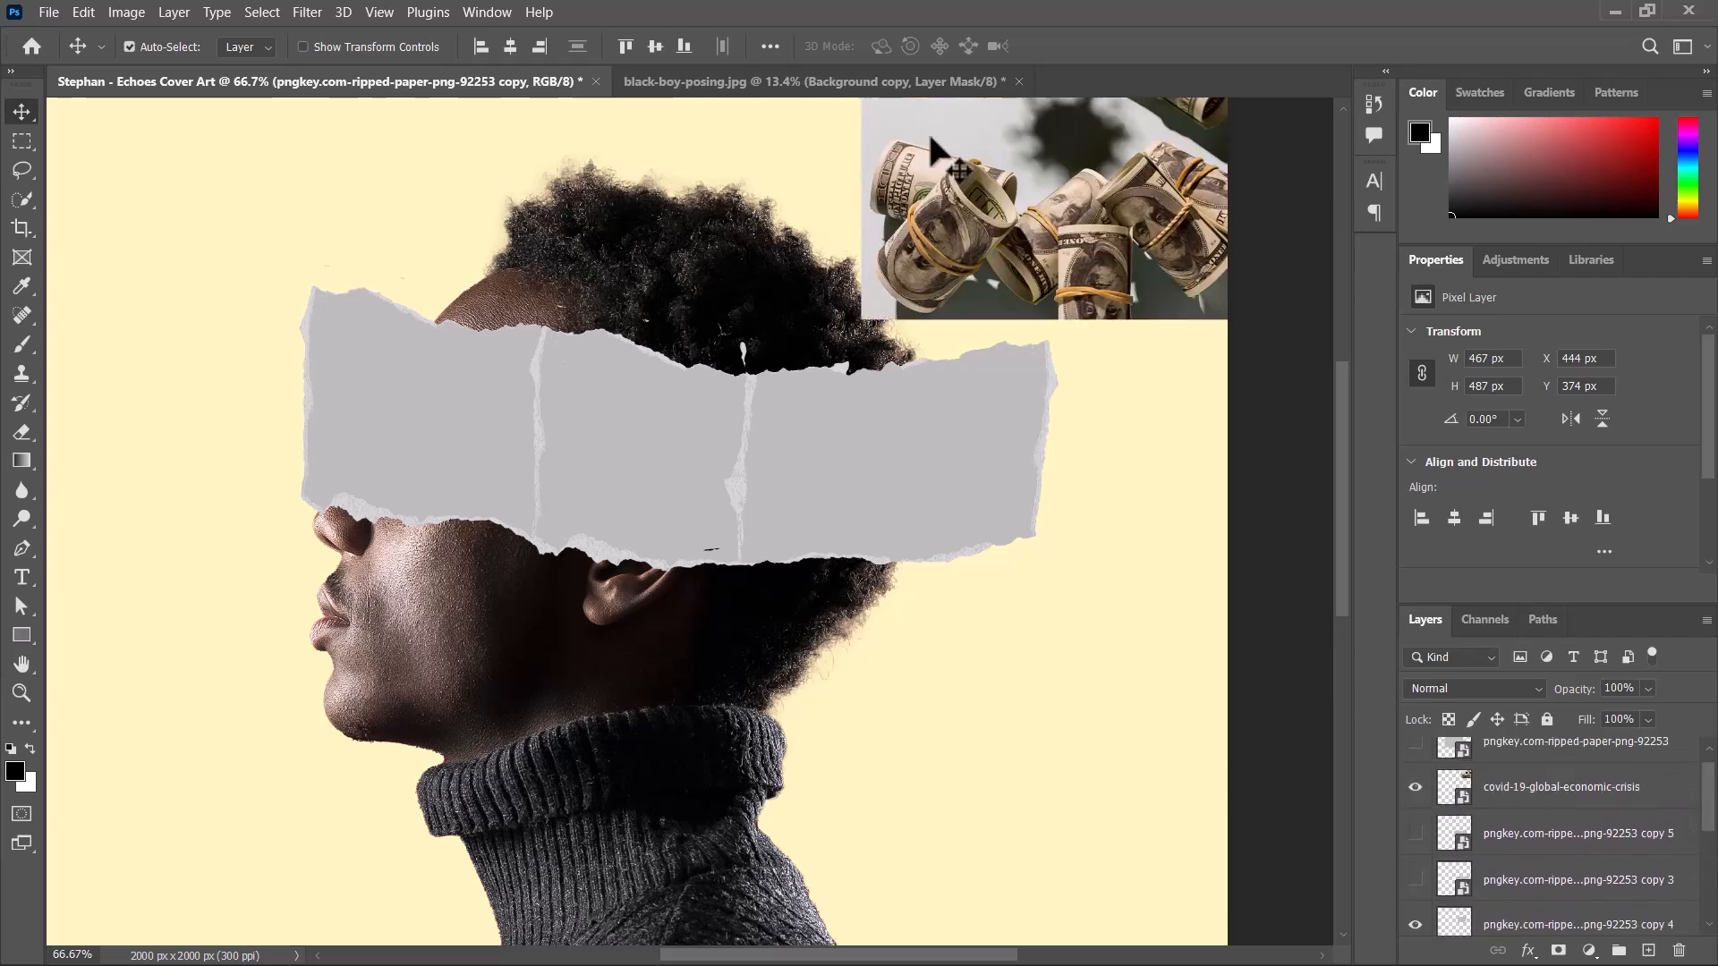
pyautogui.moveTo(1074, 261); pyautogui.dragTo(462, 486)
# Reorder the money image directly above the front paper strip's layer and clip it to that strip with a clipping mask.
pyautogui.scroll(-1, 1651, 766)
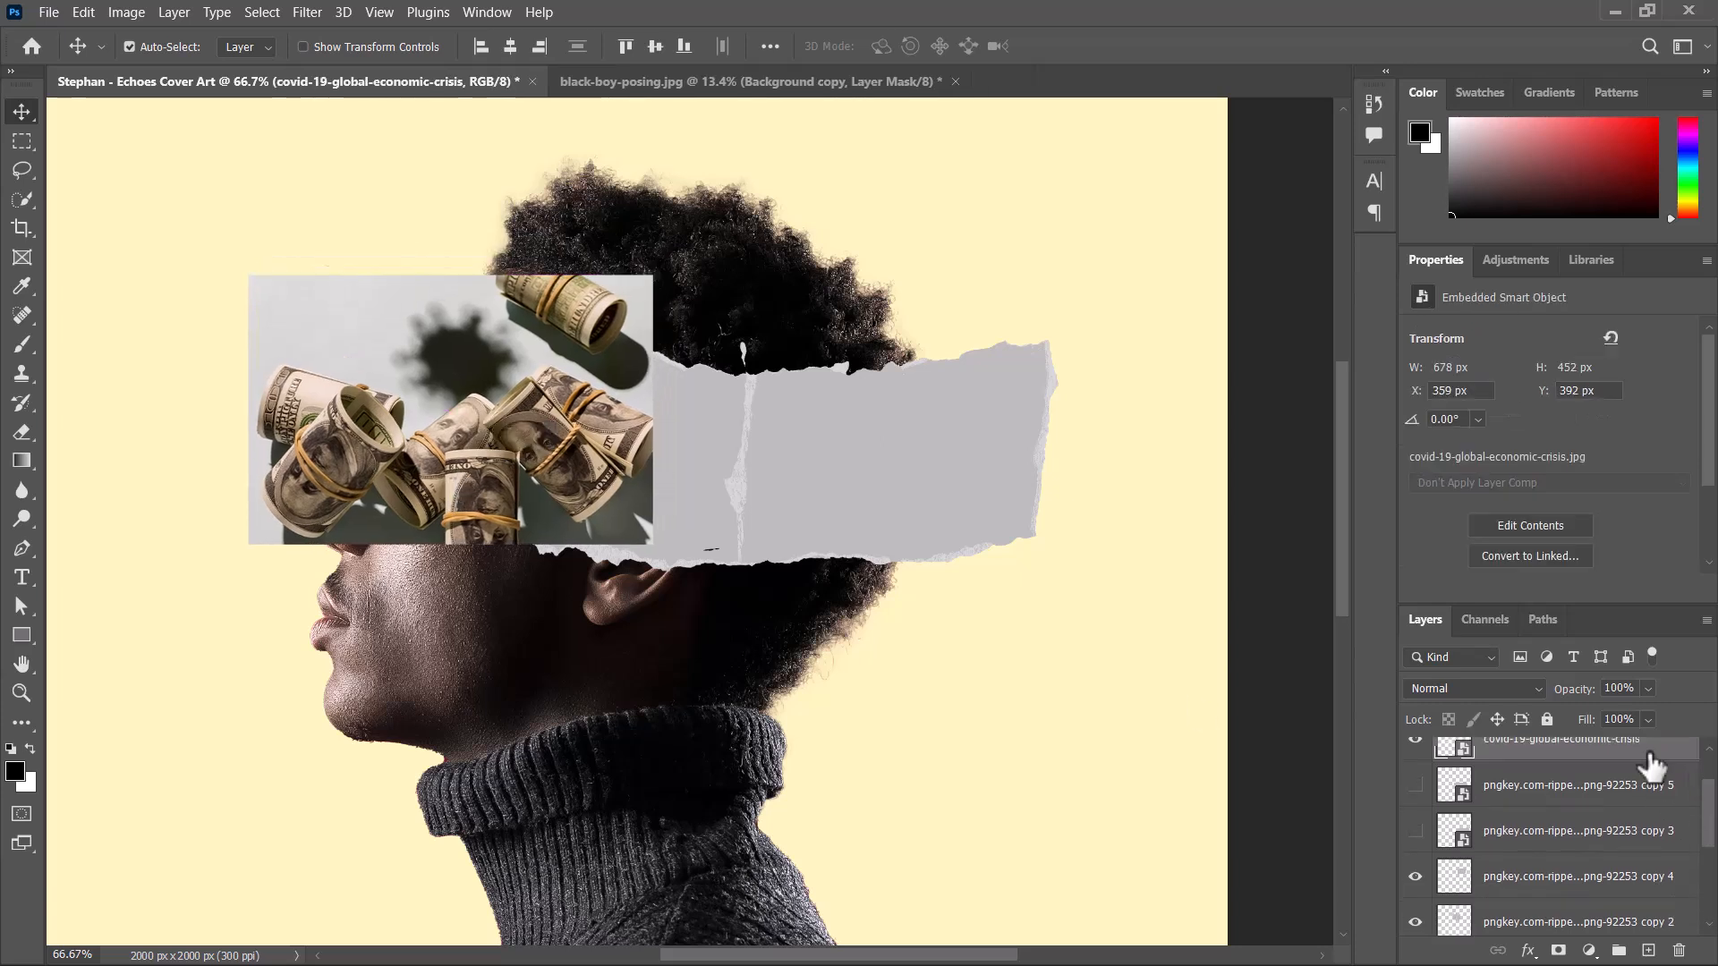
pyautogui.moveTo(1633, 762); pyautogui.dragTo(1532, 845)
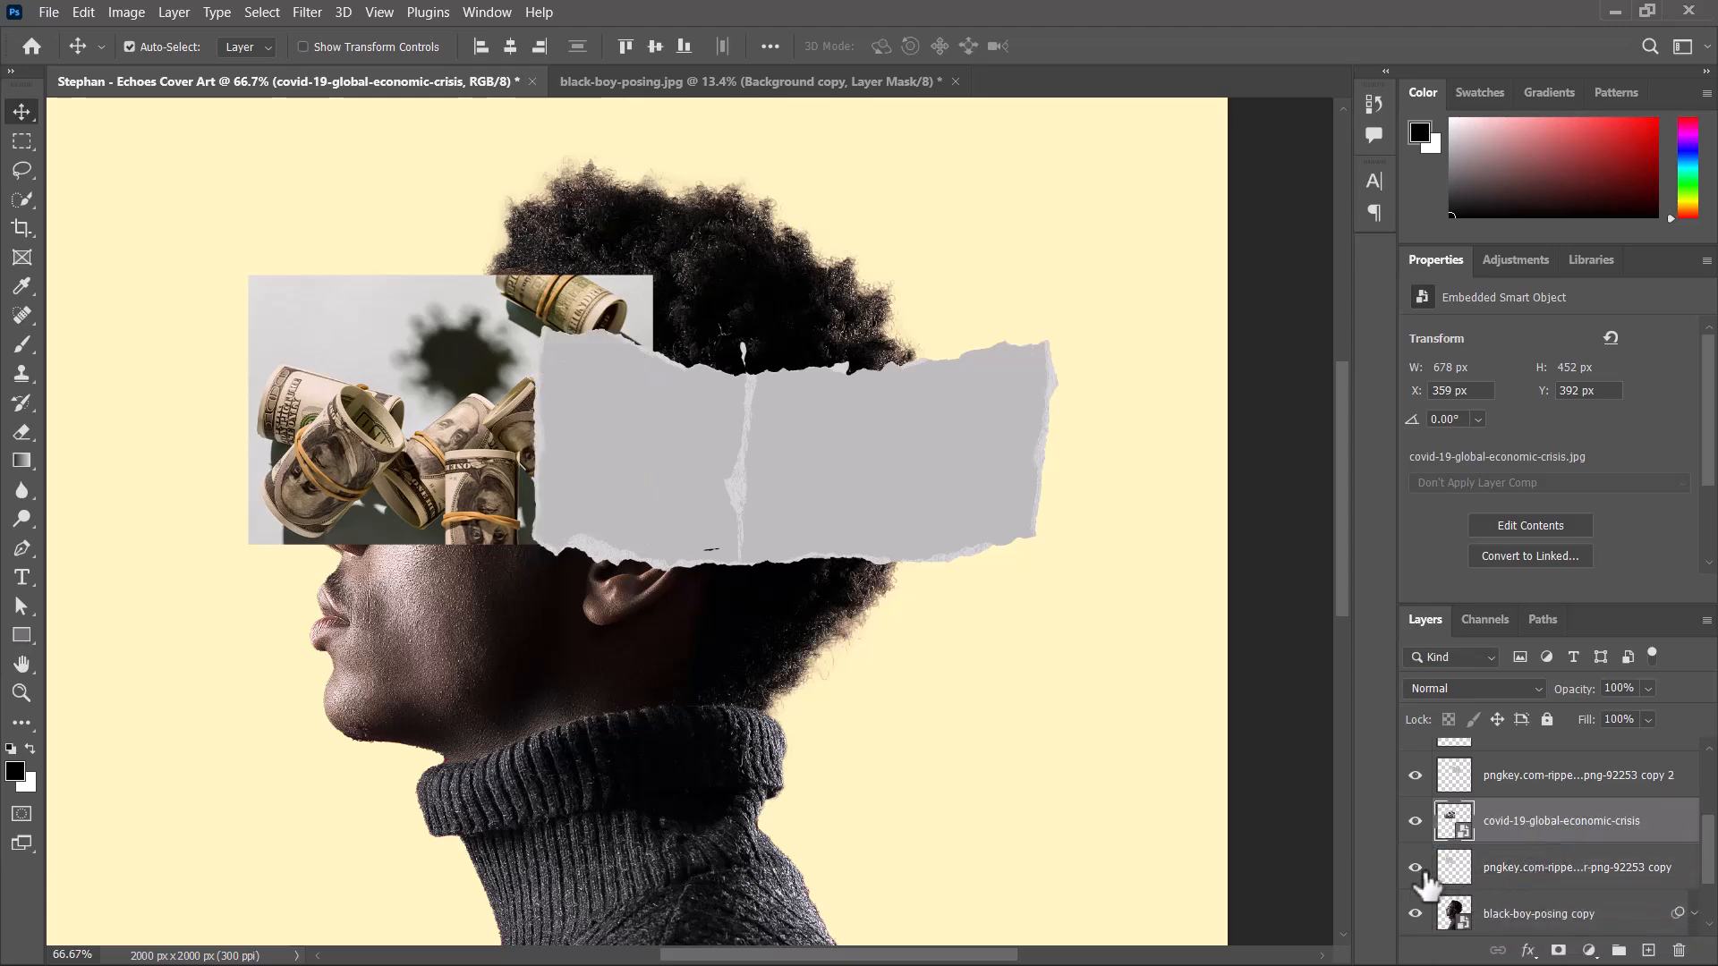
pyautogui.rightClick(1593, 808)
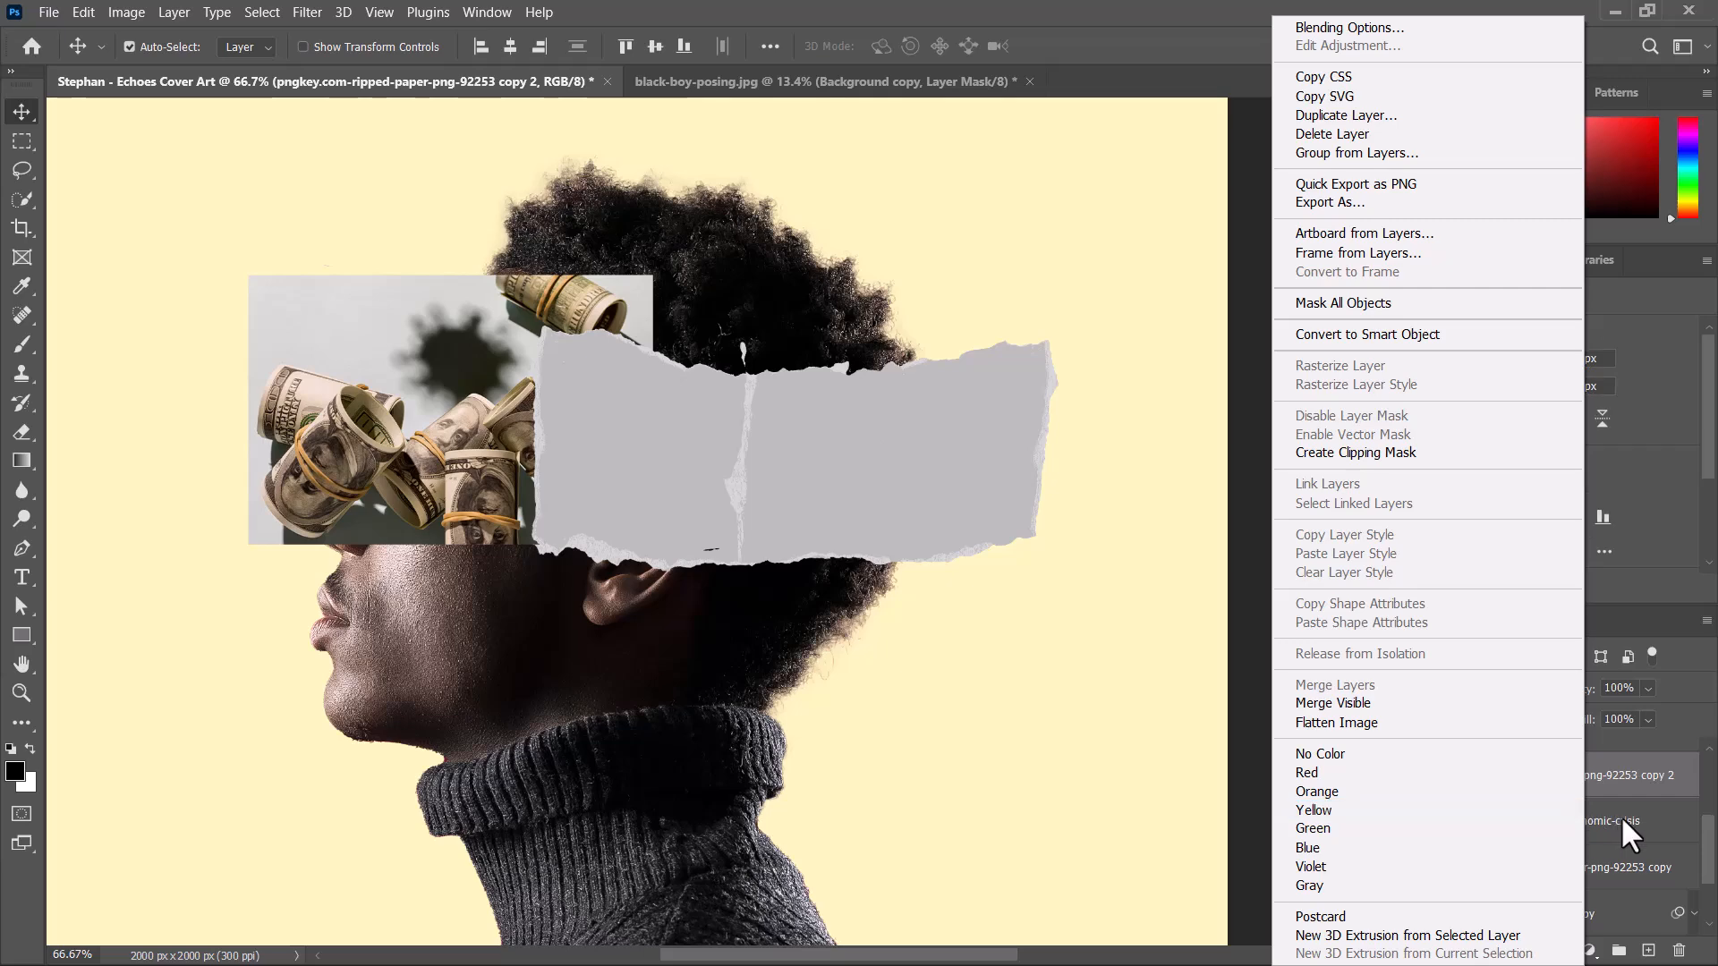
pyautogui.click(1620, 815)
pyautogui.rightClick(1641, 823)
pyautogui.click(1451, 555)
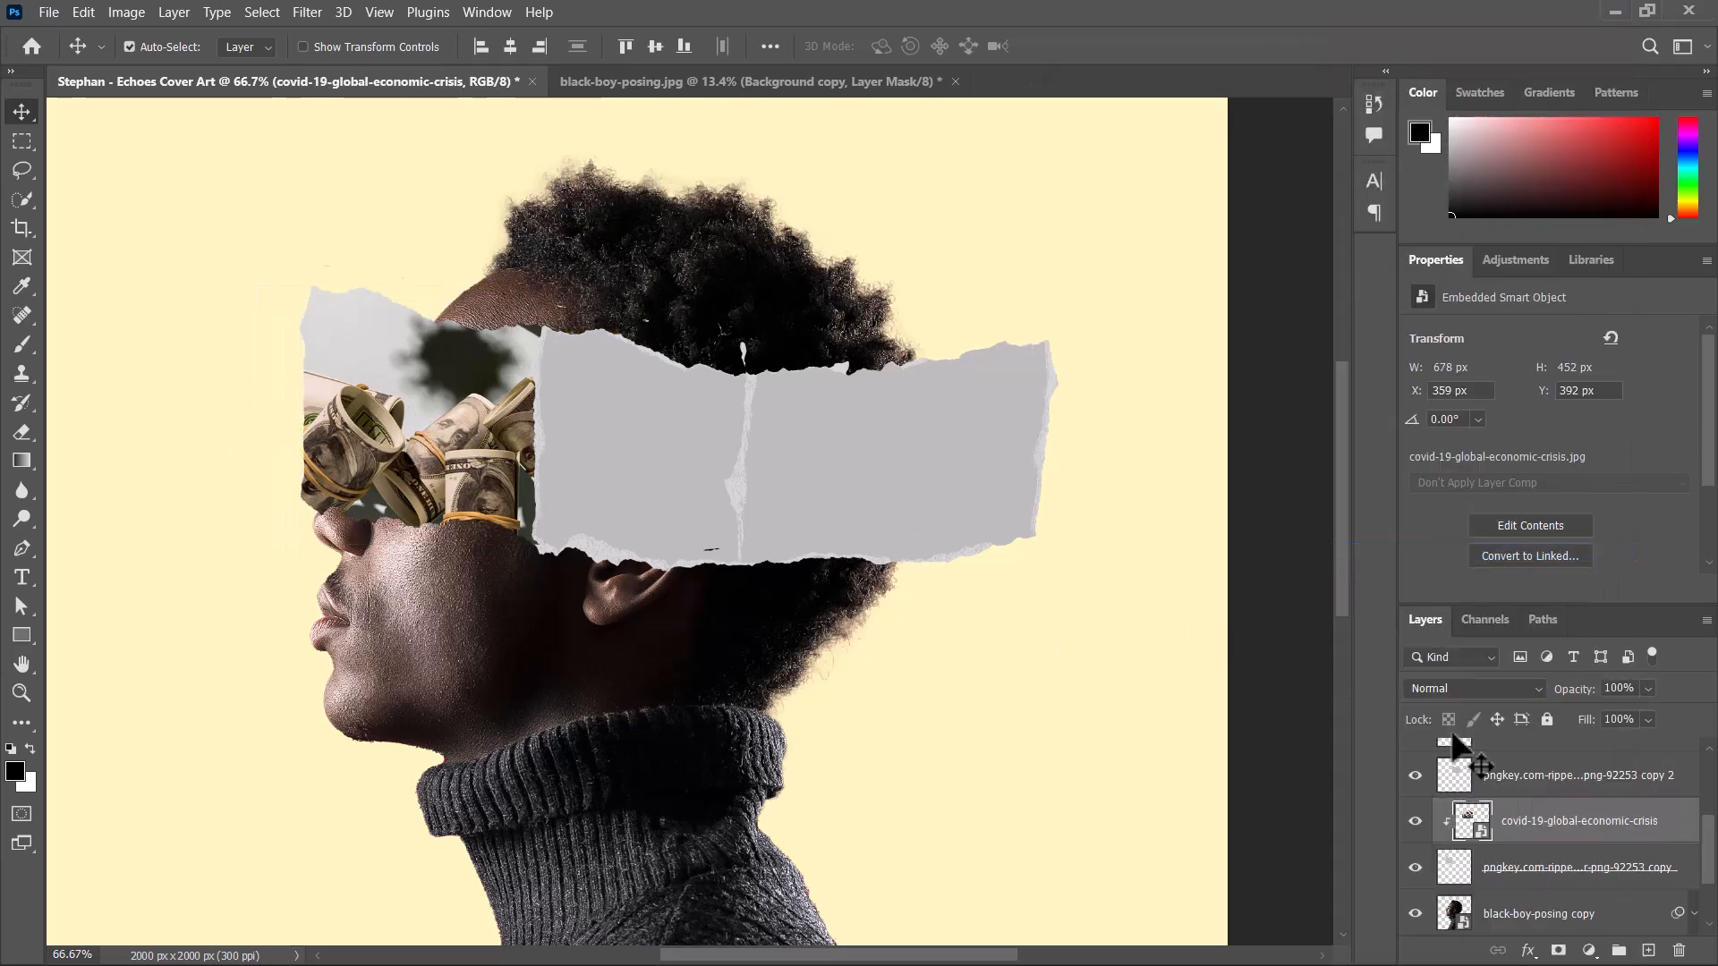
# Try to create a clipping mask for the money image and the front paper strip together.
pyautogui.keyDown('shift'); pyautogui.click(1572, 871); pyautogui.keyUp('shift')
pyautogui.rightClick(1572, 871)
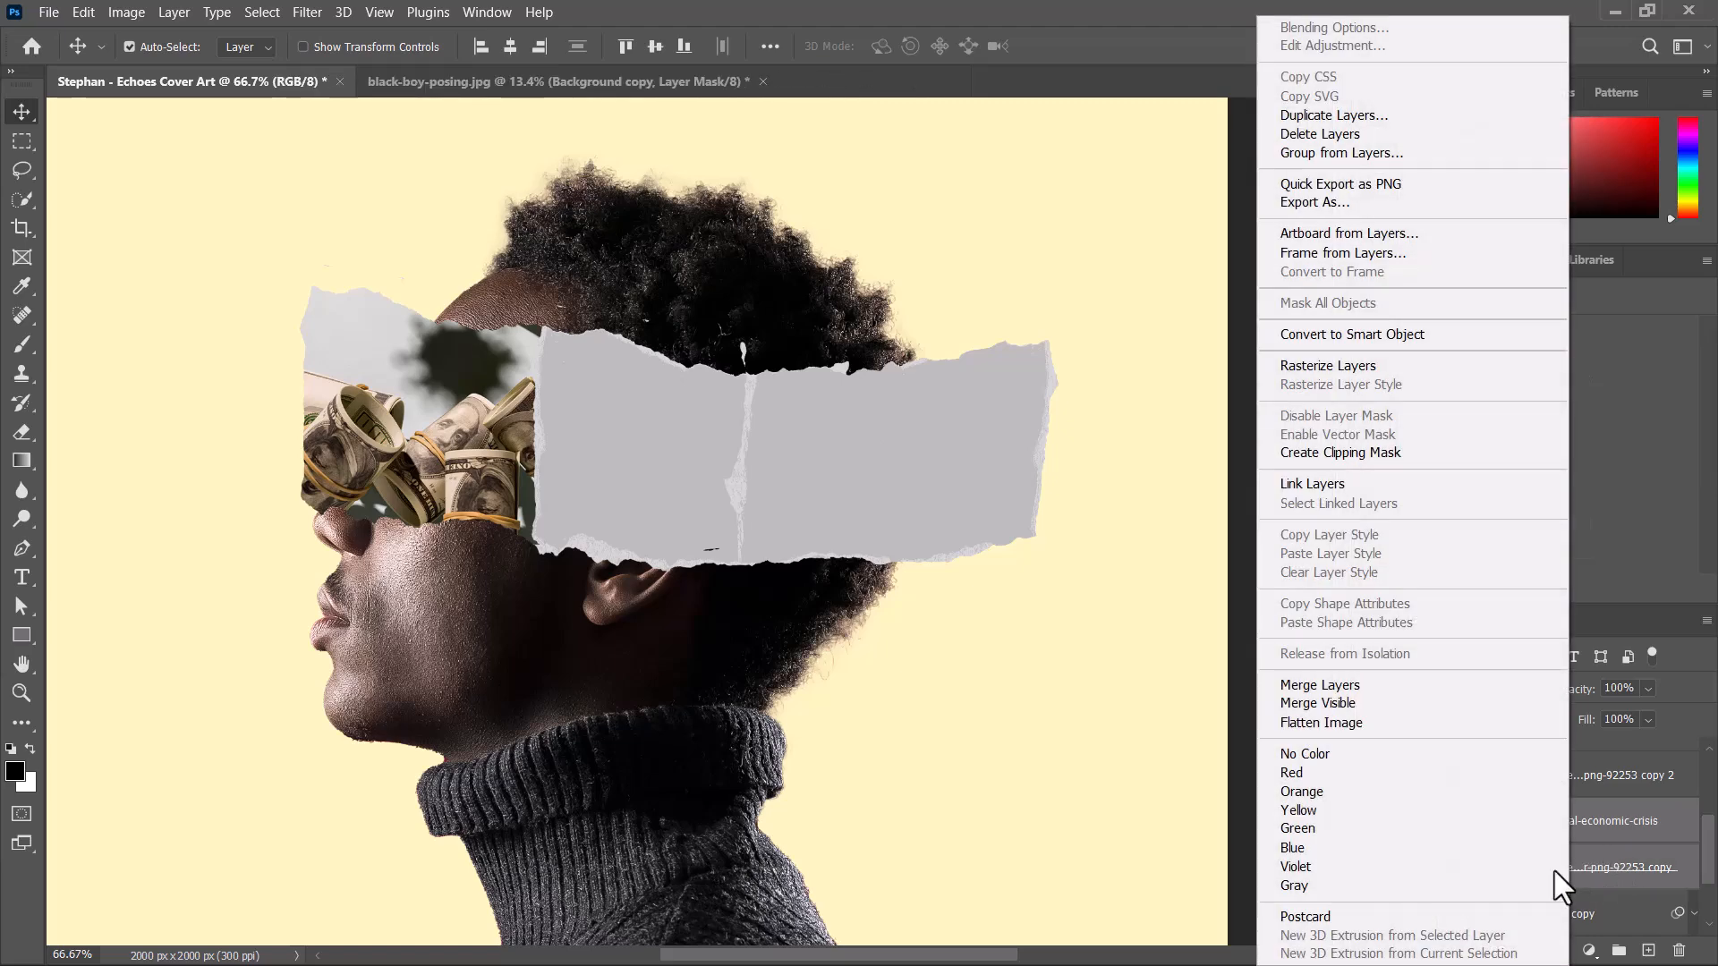
pyautogui.click(1346, 454)
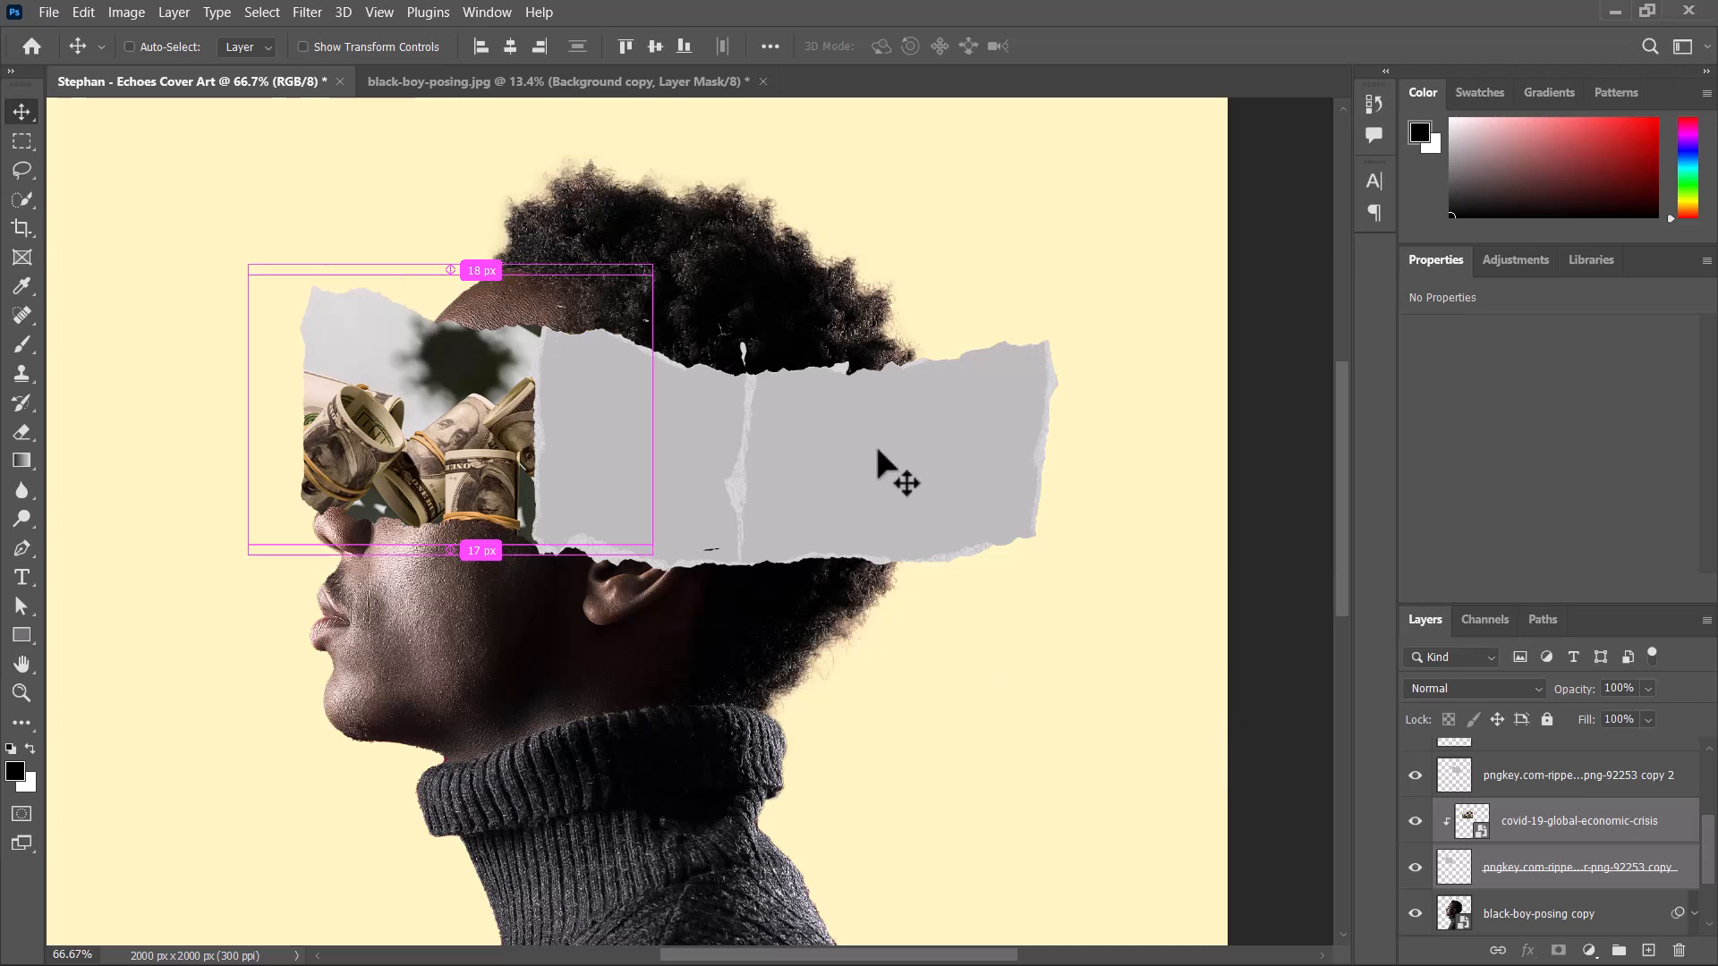
pyautogui.click(1139, 221)
pyautogui.moveTo(735, 392); pyautogui.dragTo(770, 403)
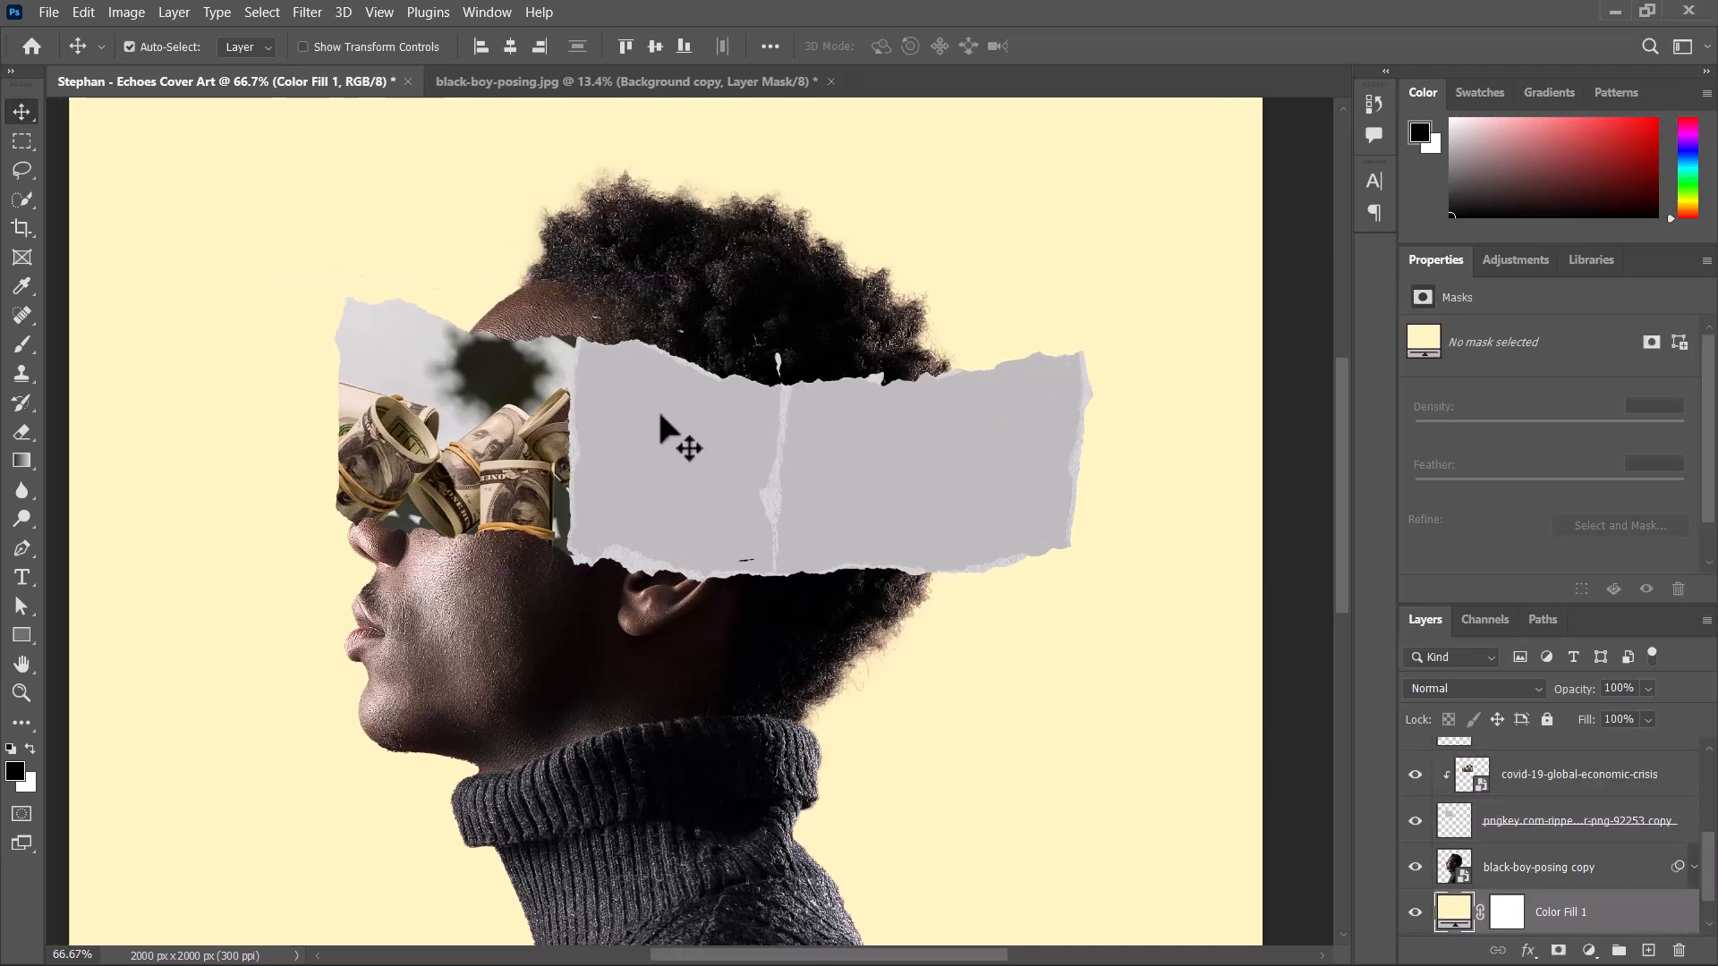
# Try clipping the front paper strip to the portrait layer below it, and undo the clipping mask.
pyautogui.click(1539, 838)
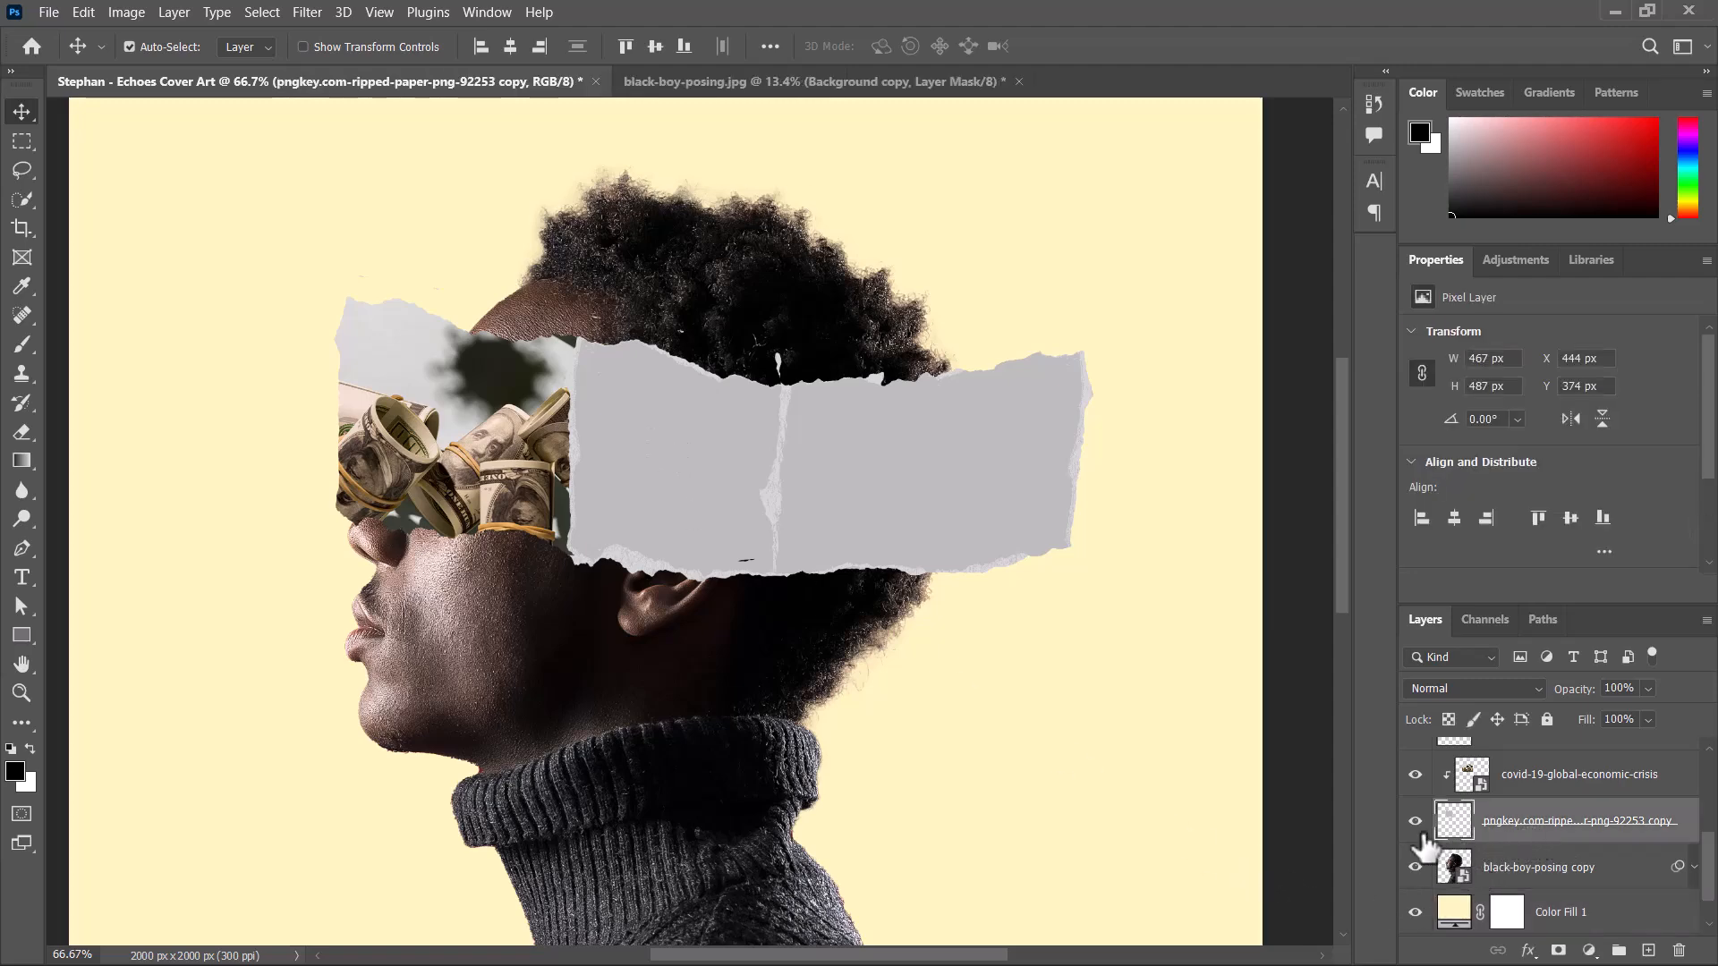
pyautogui.rightClick(1553, 848)
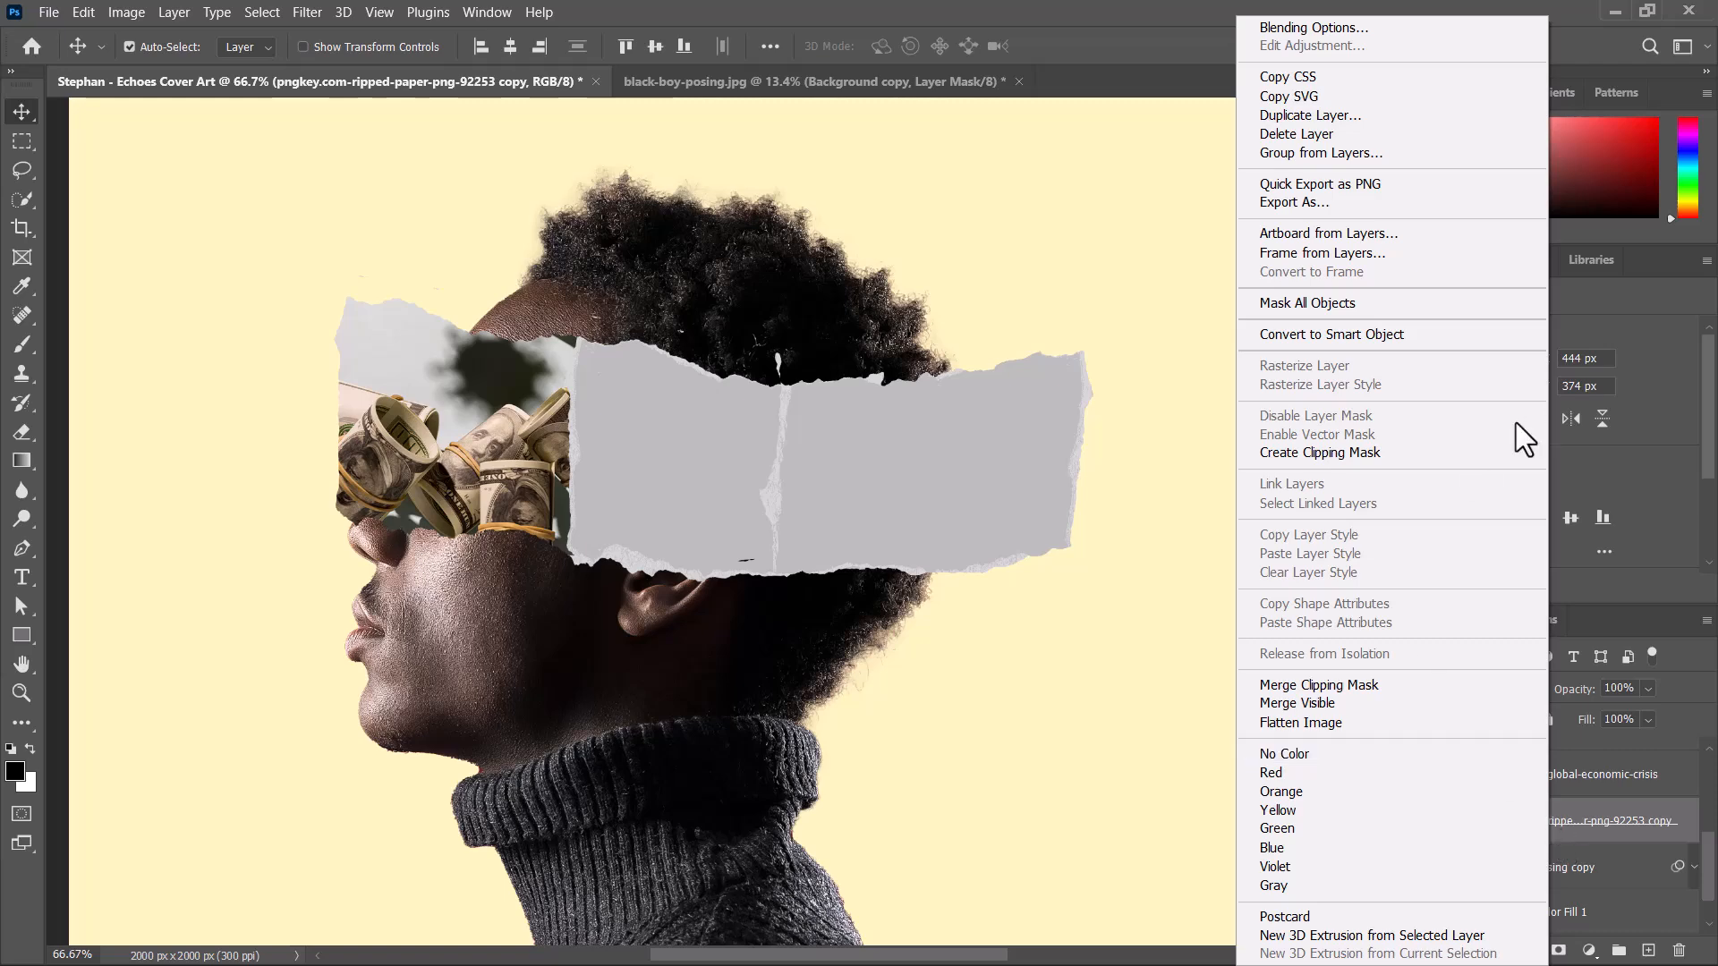
pyautogui.click(1378, 452)
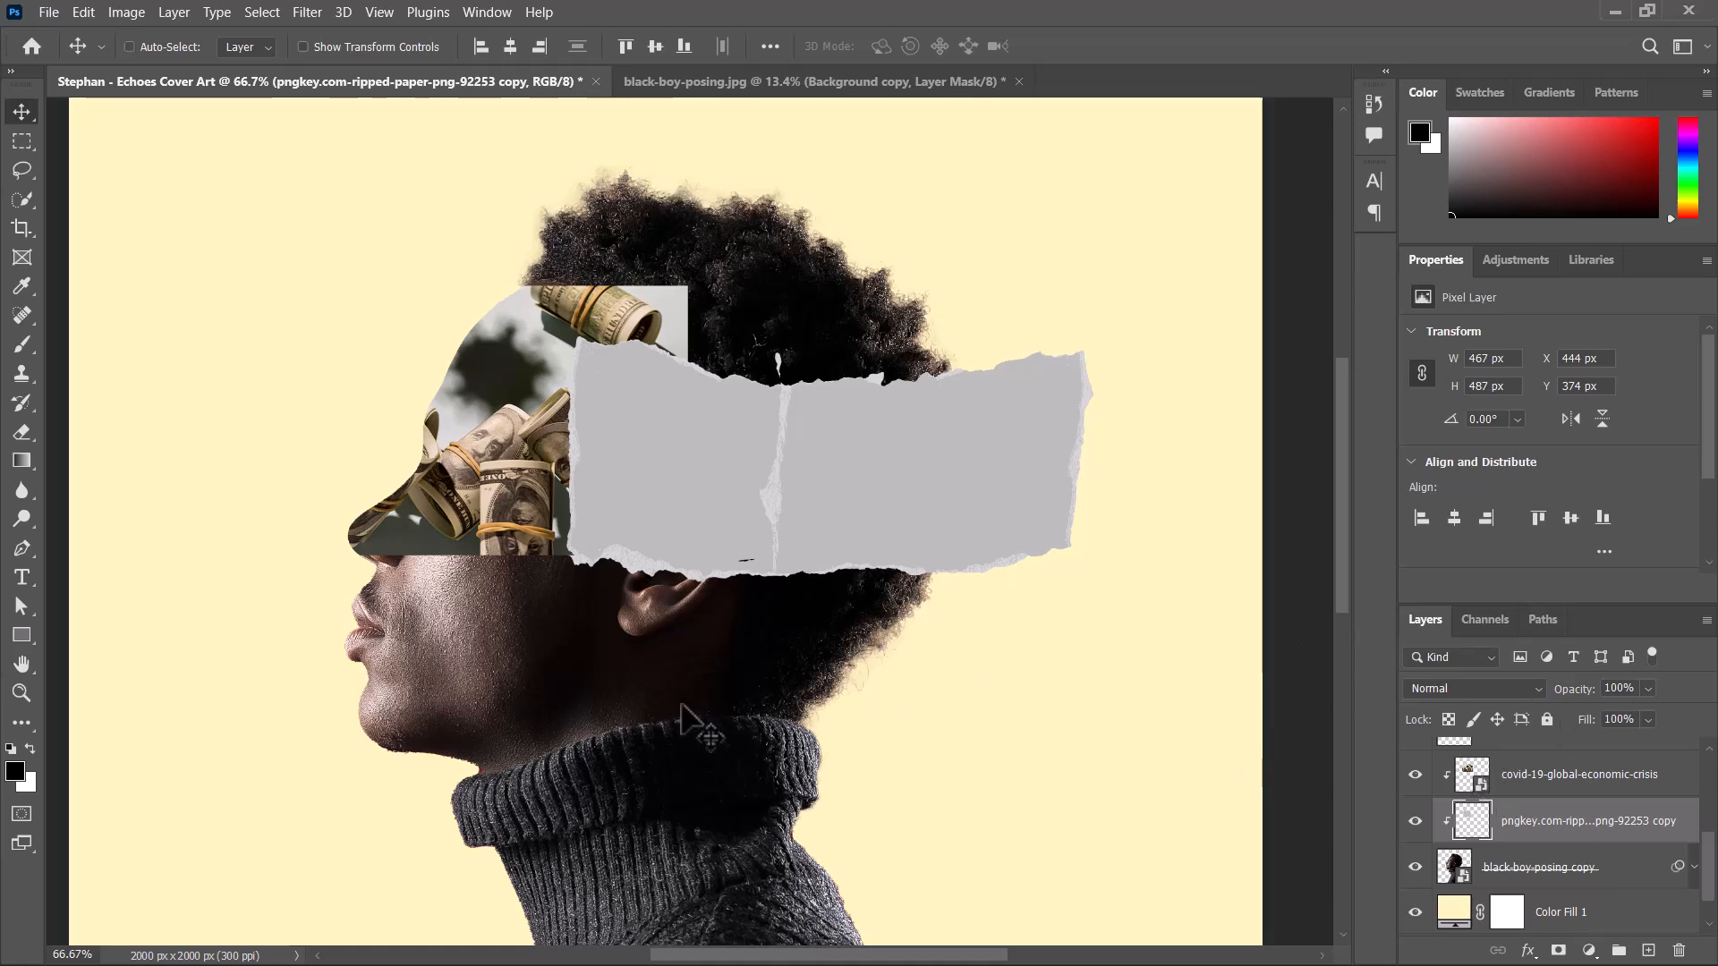
pyautogui.hotkey('ctrl', 'z')
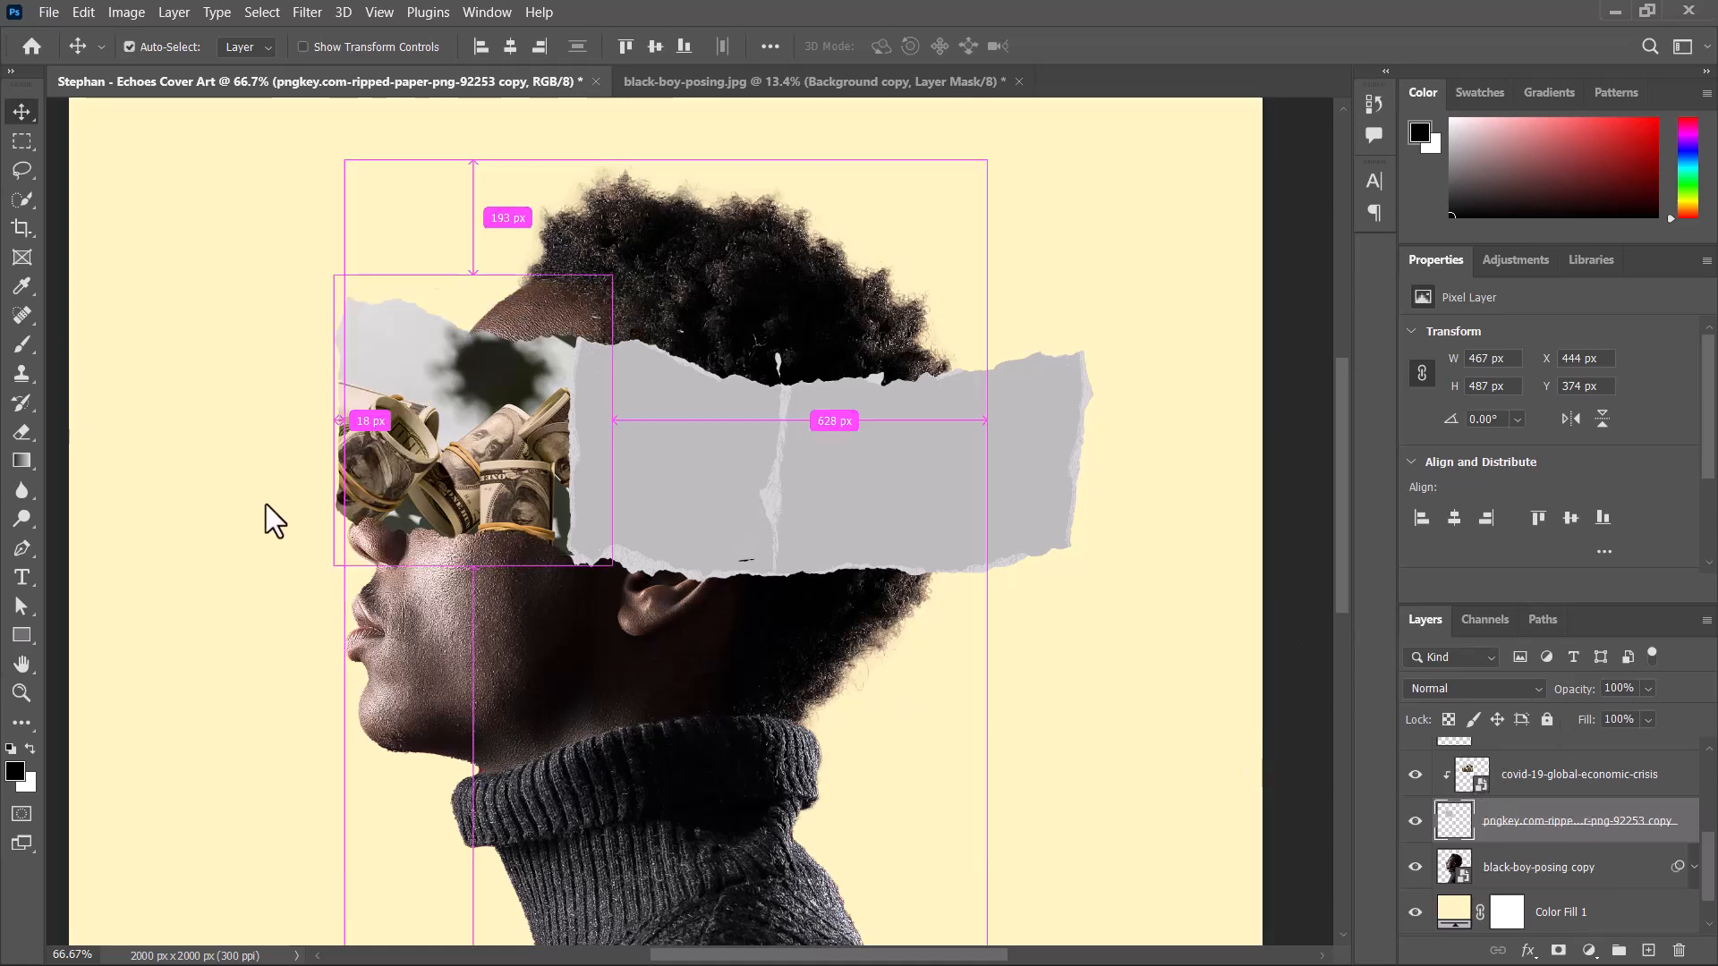
# Duplicate the front paper strip's layer beneath the clipped money image and select the original strip below the duplicate.
pyautogui.click(506, 461)
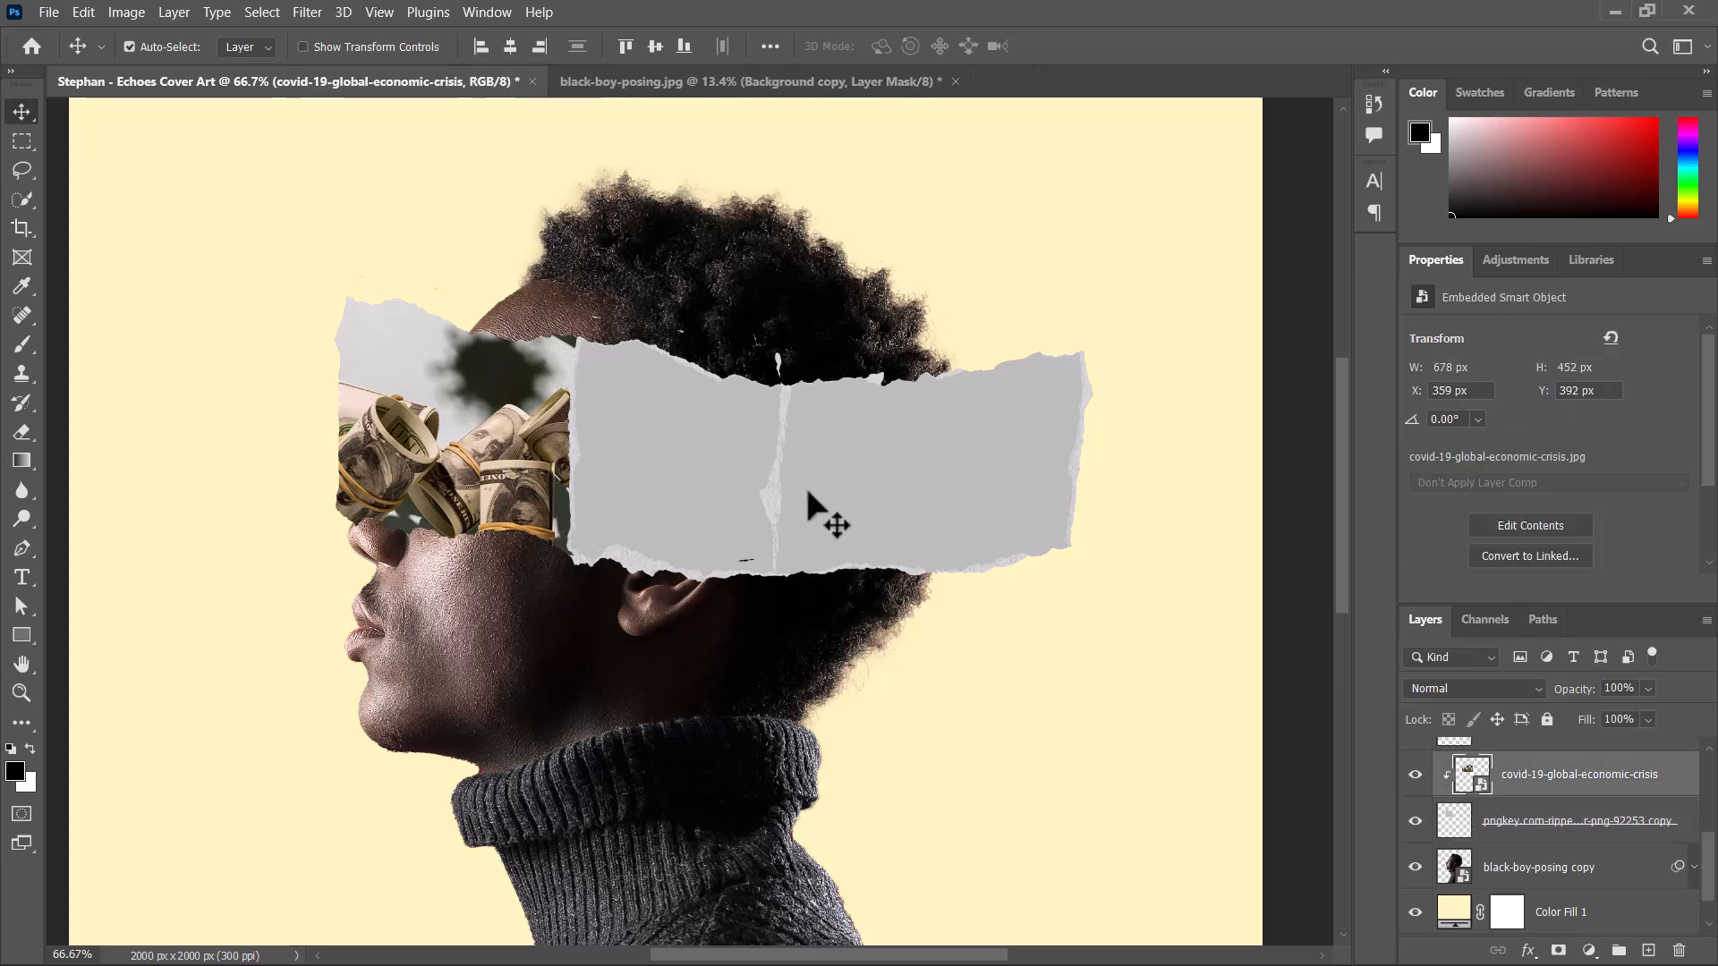
pyautogui.click(1580, 850)
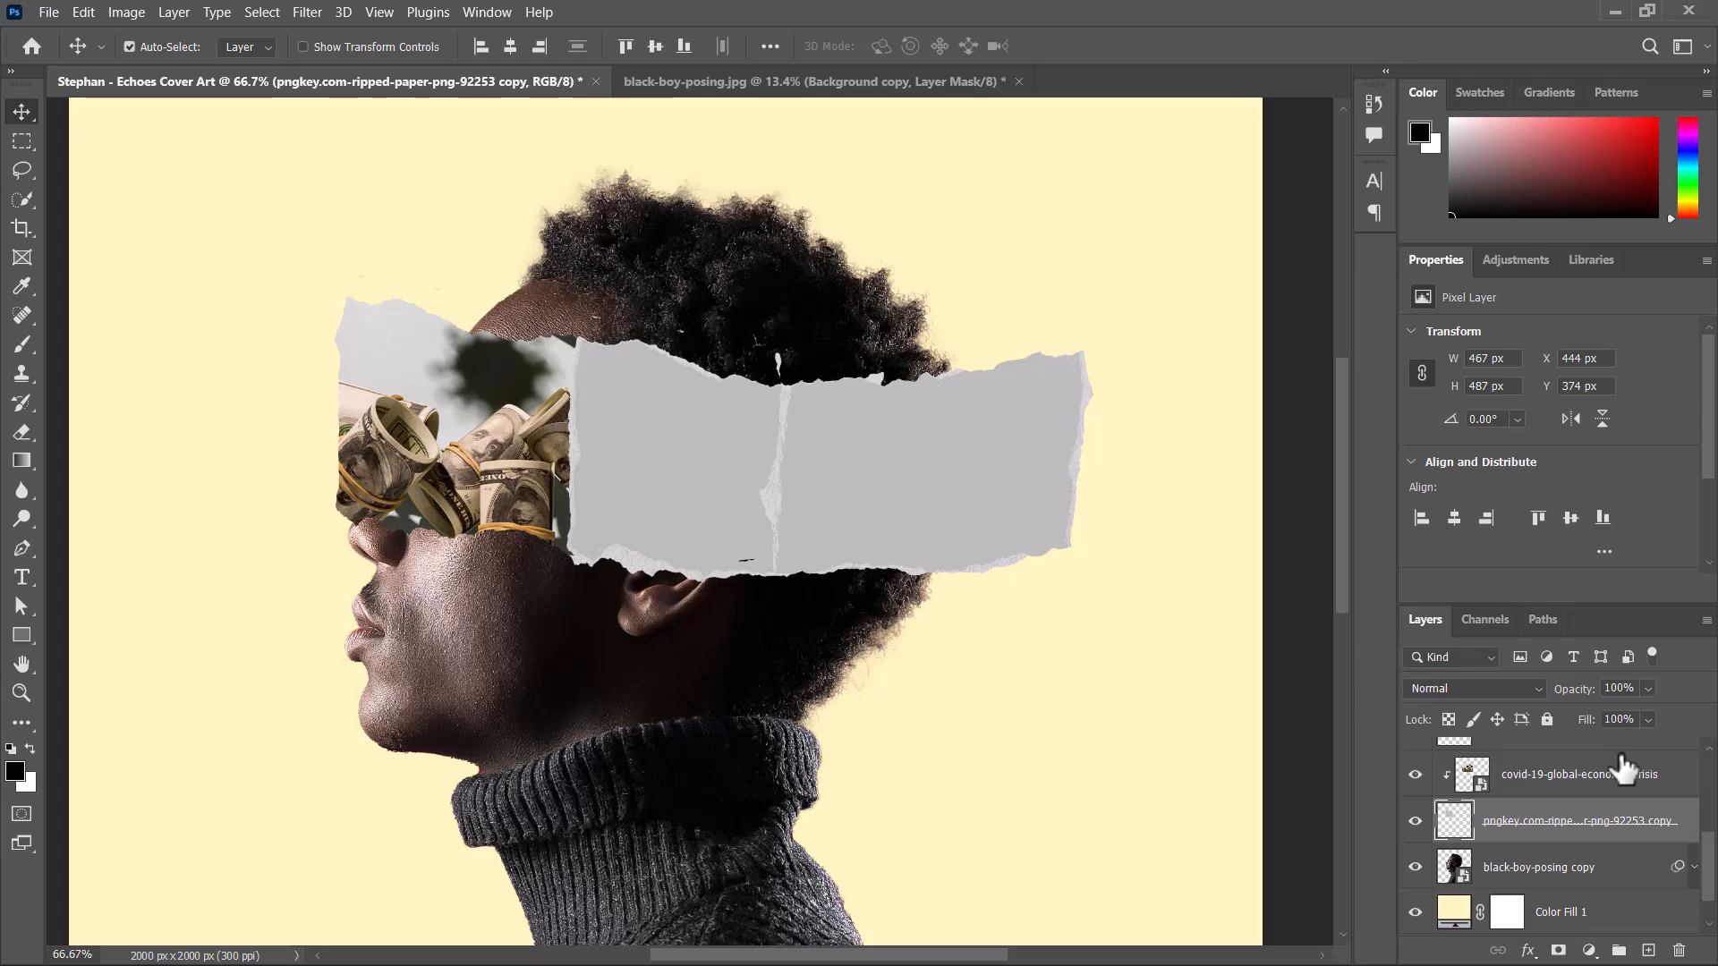
pyautogui.hotkey('ctrl', 'j')
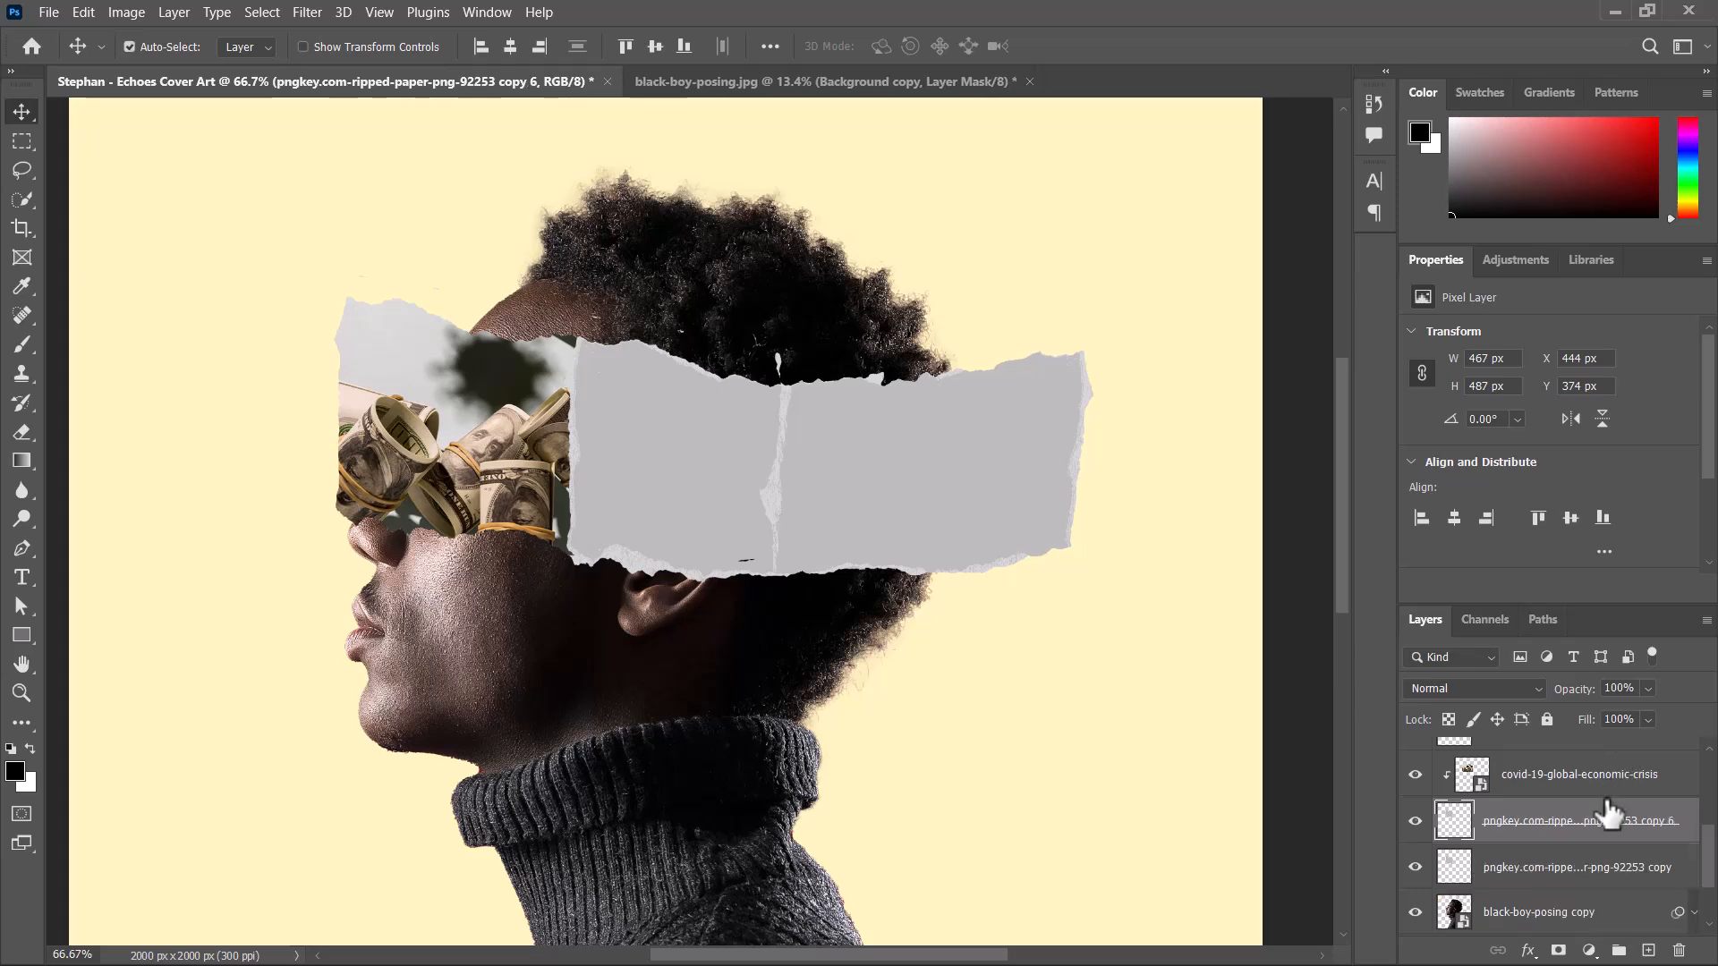
pyautogui.click(1591, 877)
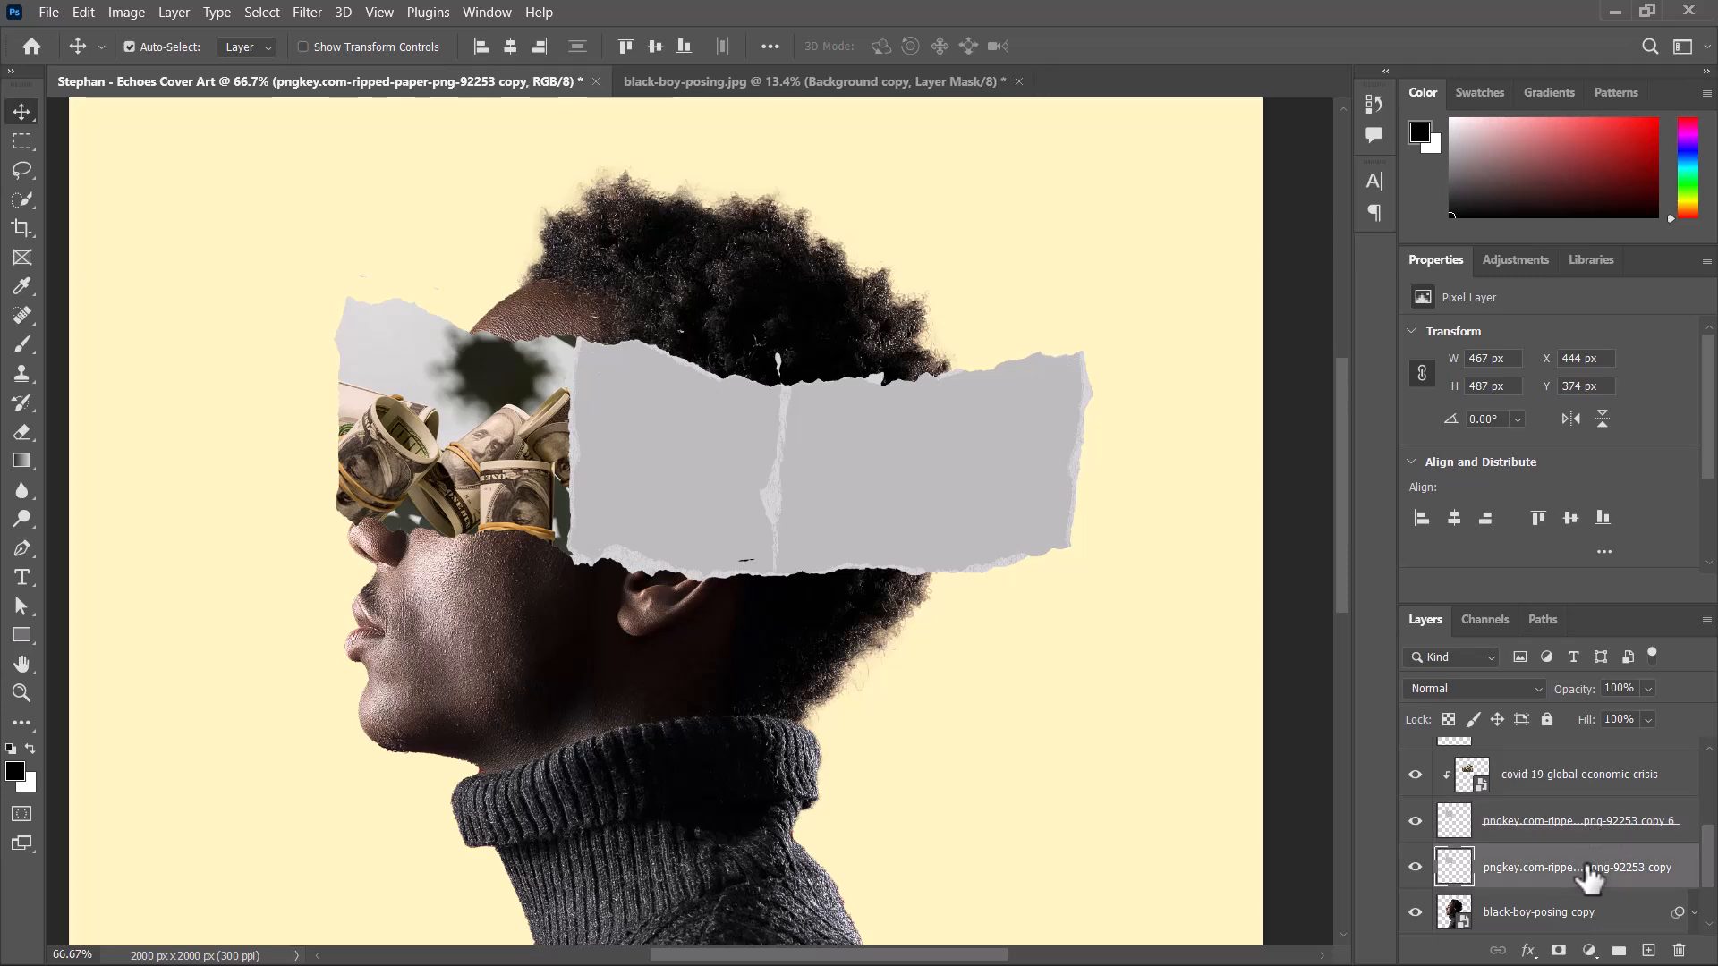
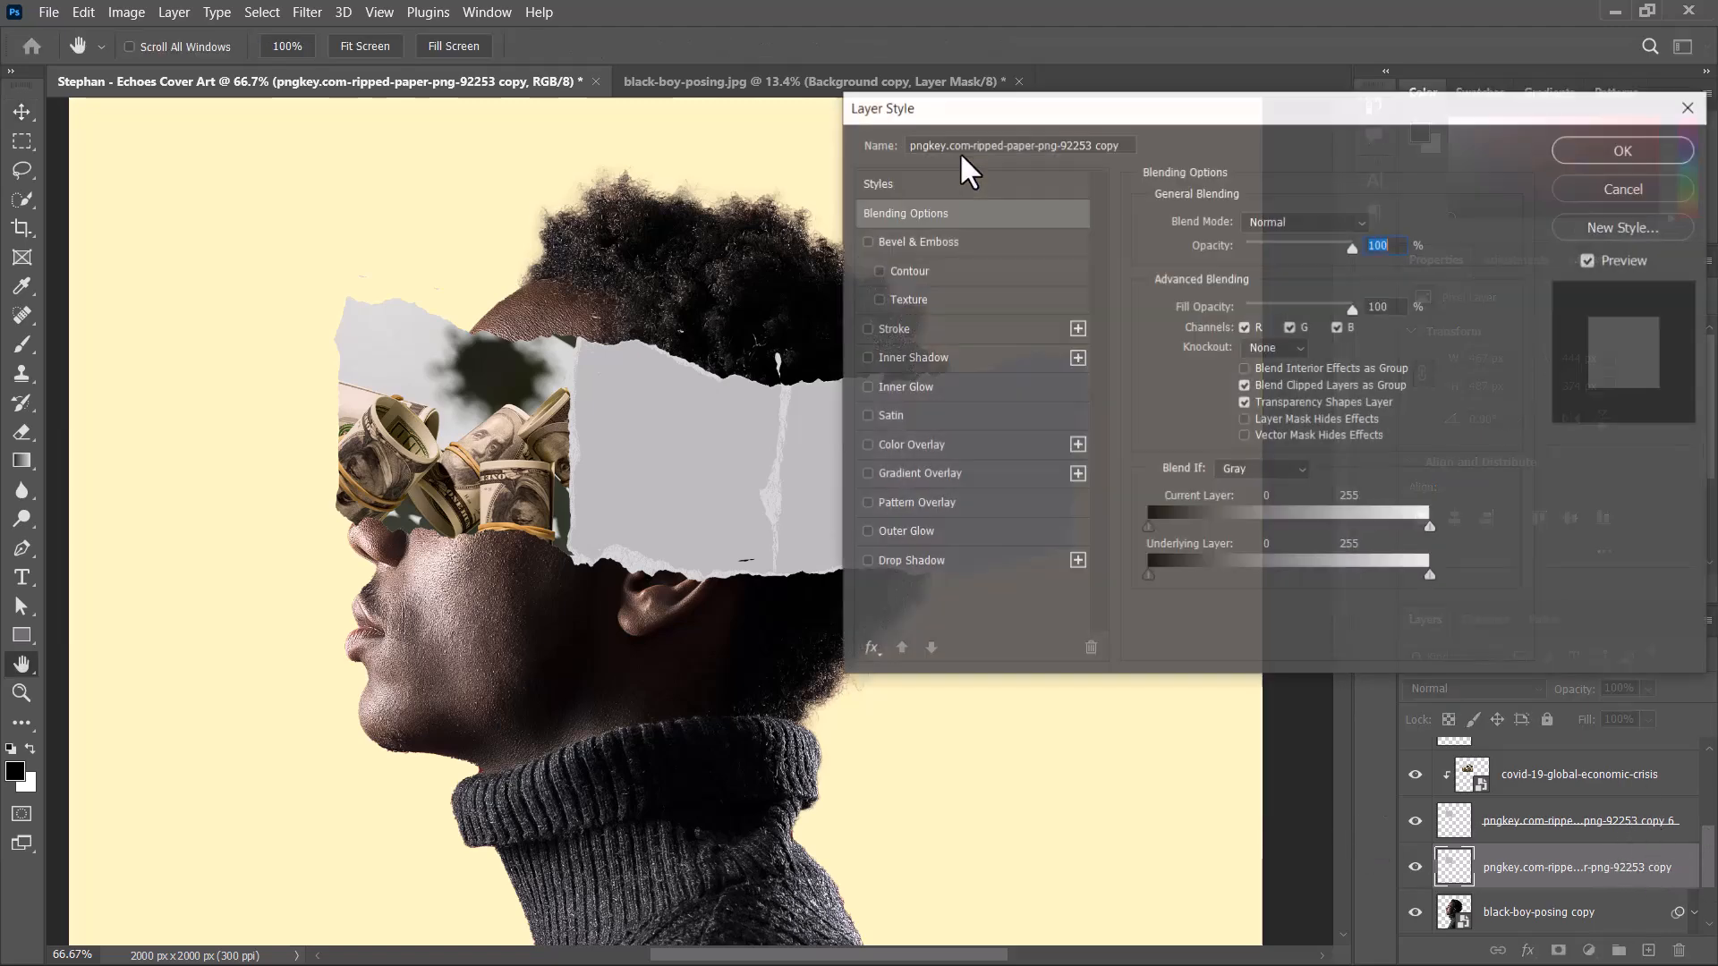
# Add a Color Overlay of white (ffffff) to the lower copy of the front paper strip and collapse its effects list.
pyautogui.moveTo(987, 116); pyautogui.dragTo(976, 112)
pyautogui.click(885, 441)
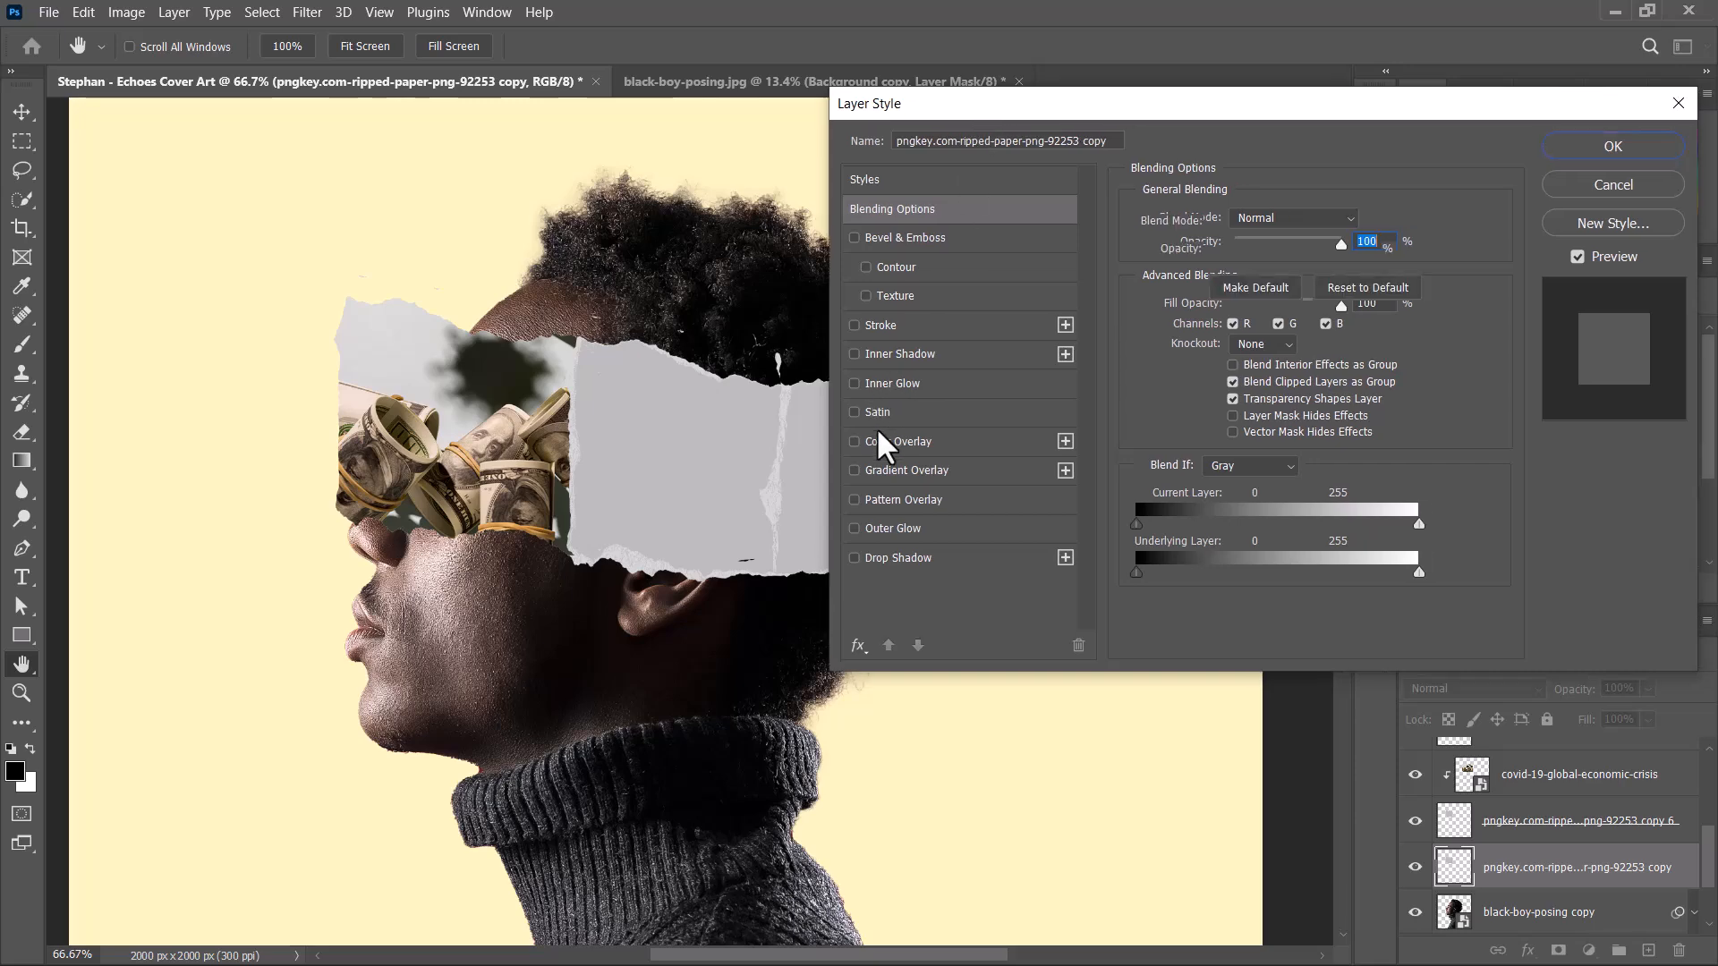
pyautogui.click(1362, 222)
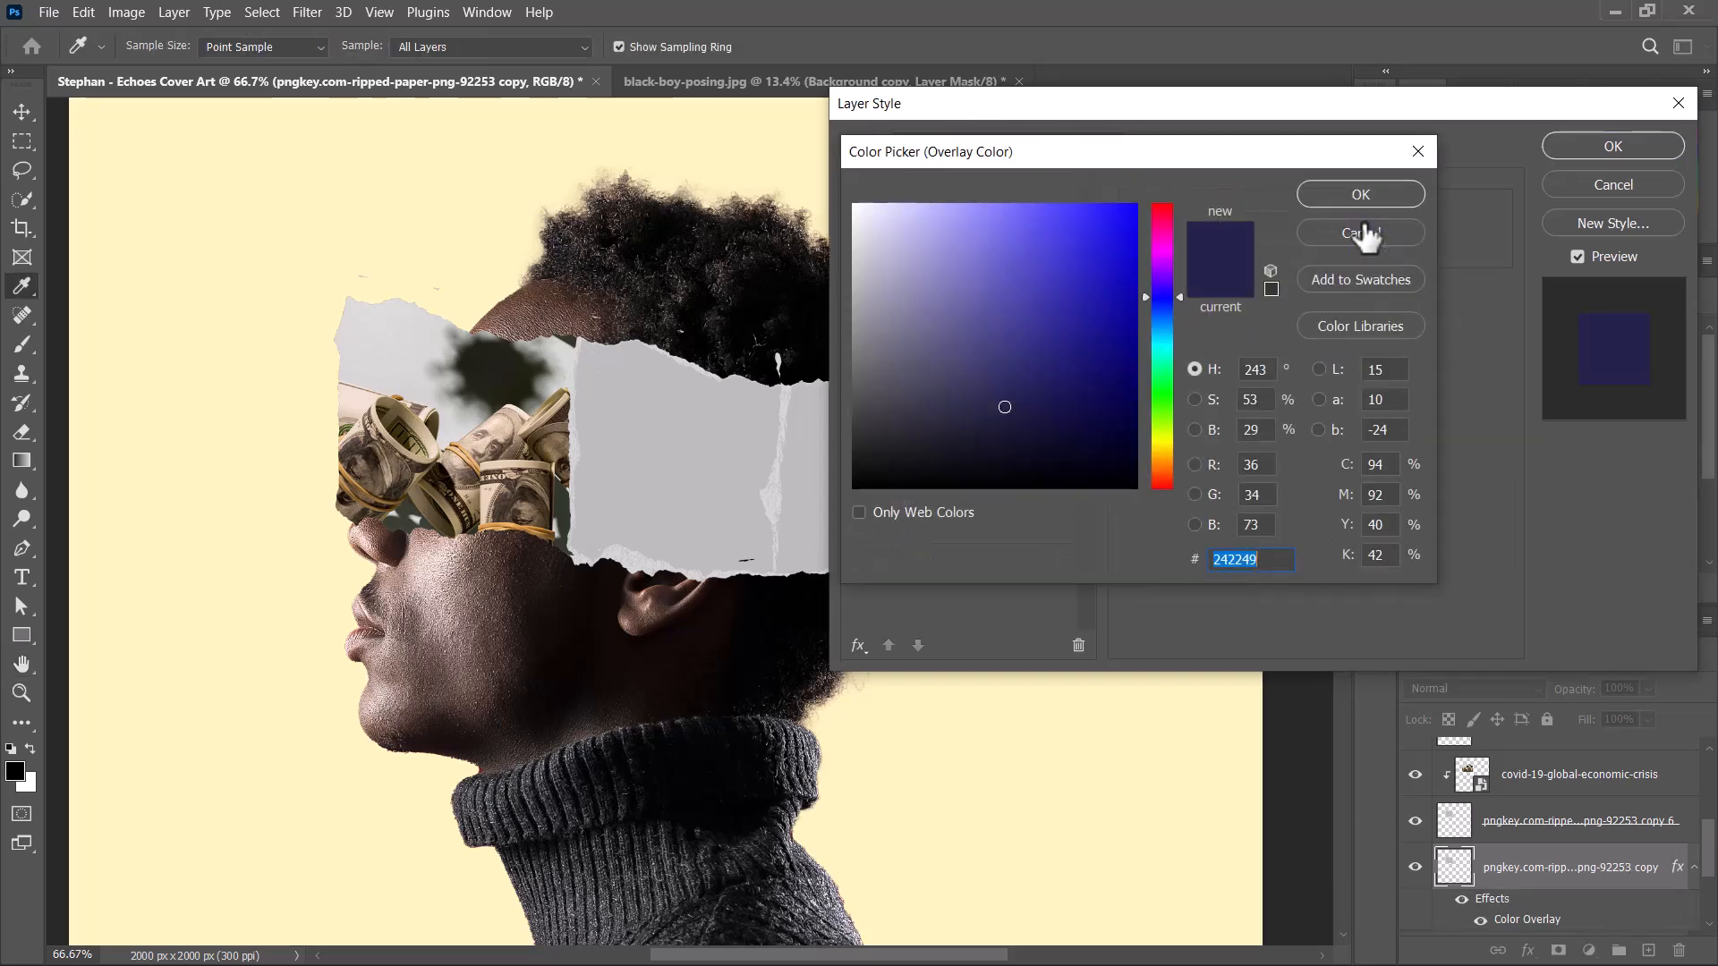
pyautogui.write('ffffff')
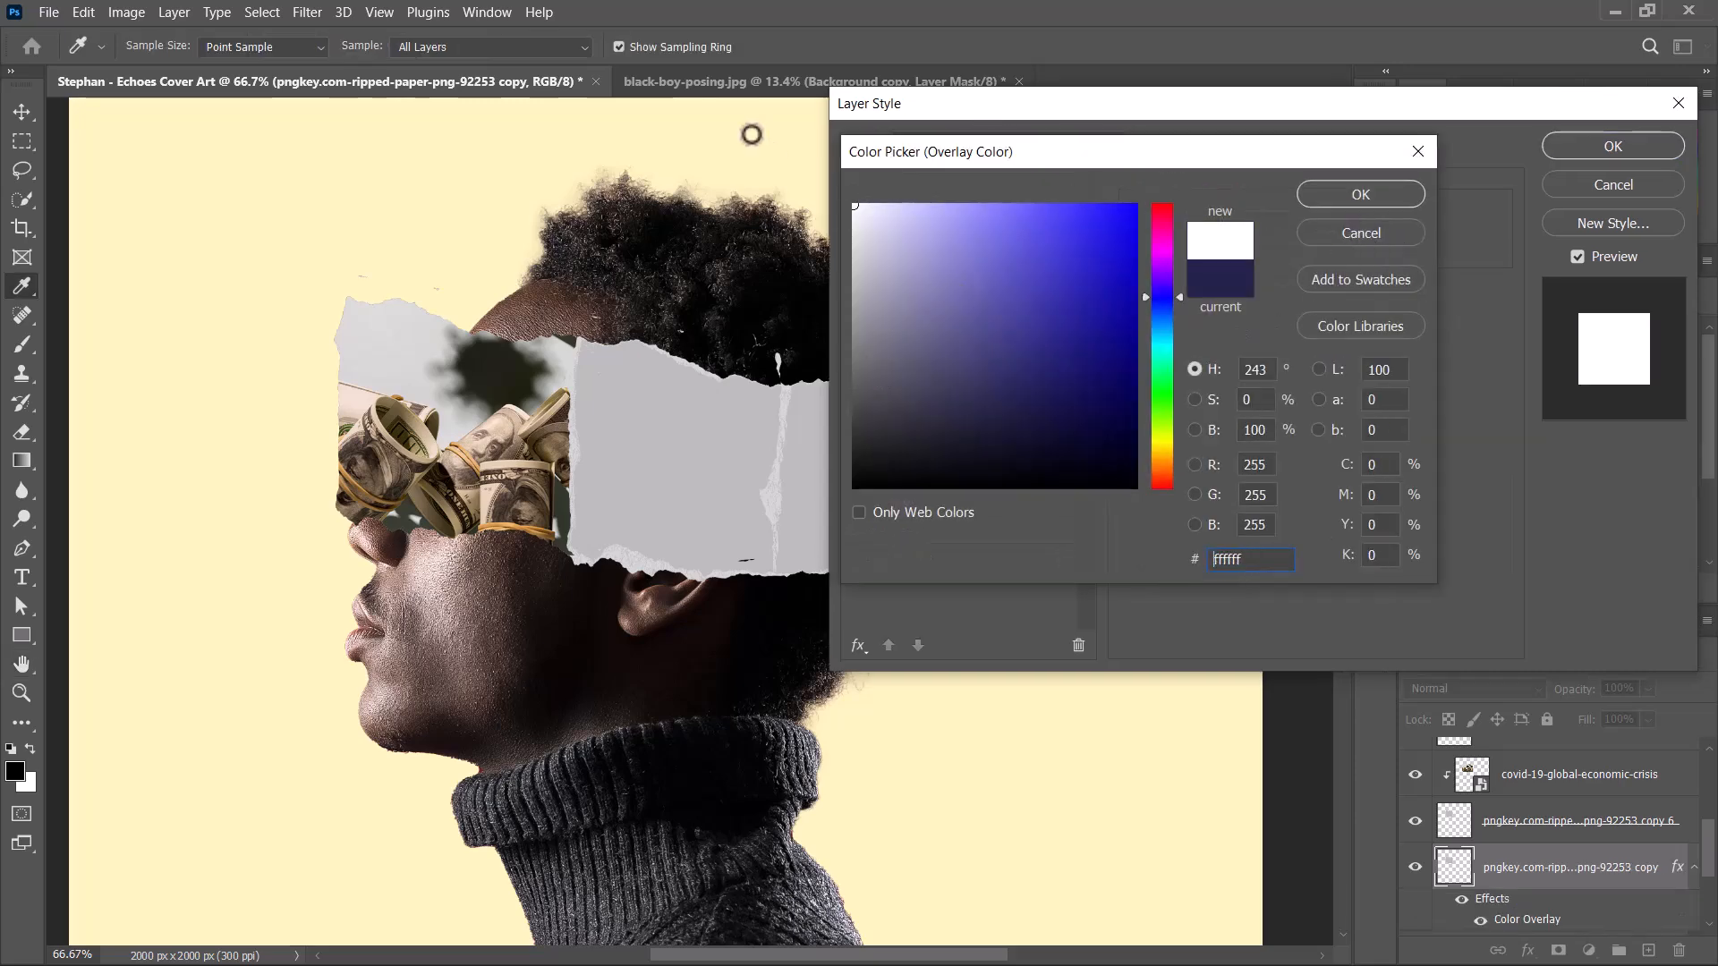
pyautogui.click(1366, 190)
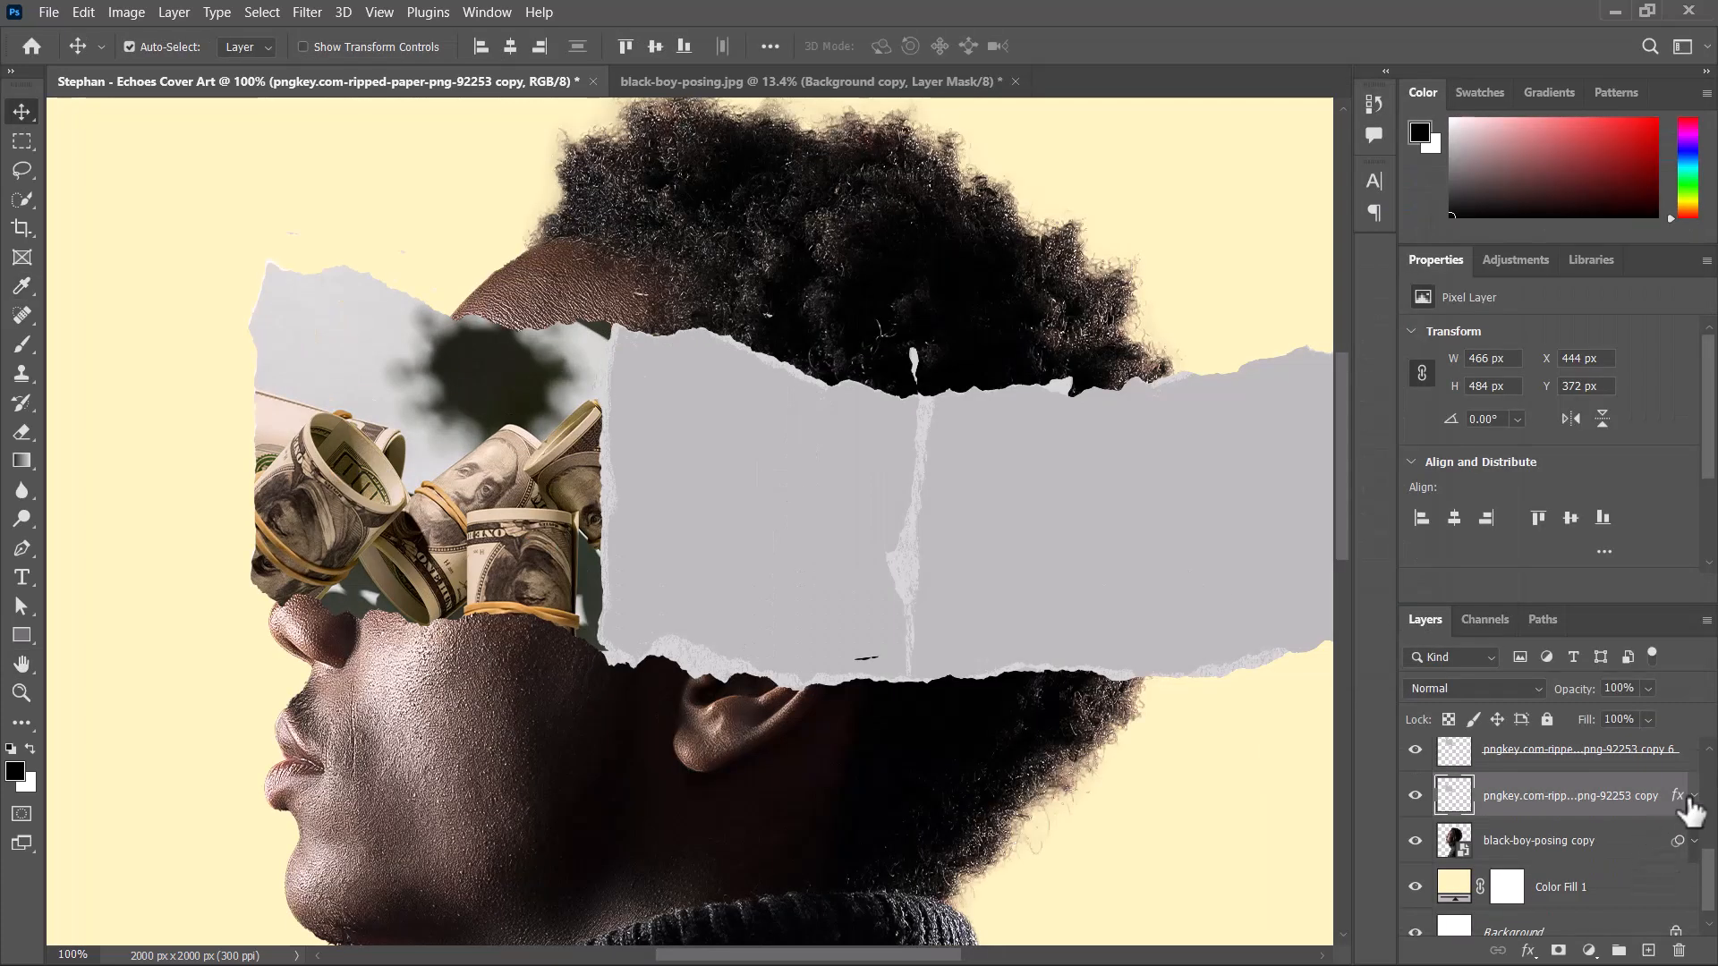
pyautogui.click(1694, 797)
pyautogui.click(1692, 798)
# Add a layer mask to the white strip copy and brush out the stray specks above its torn edge in black.
pyautogui.moveTo(549, 390); pyautogui.dragTo(578, 403)
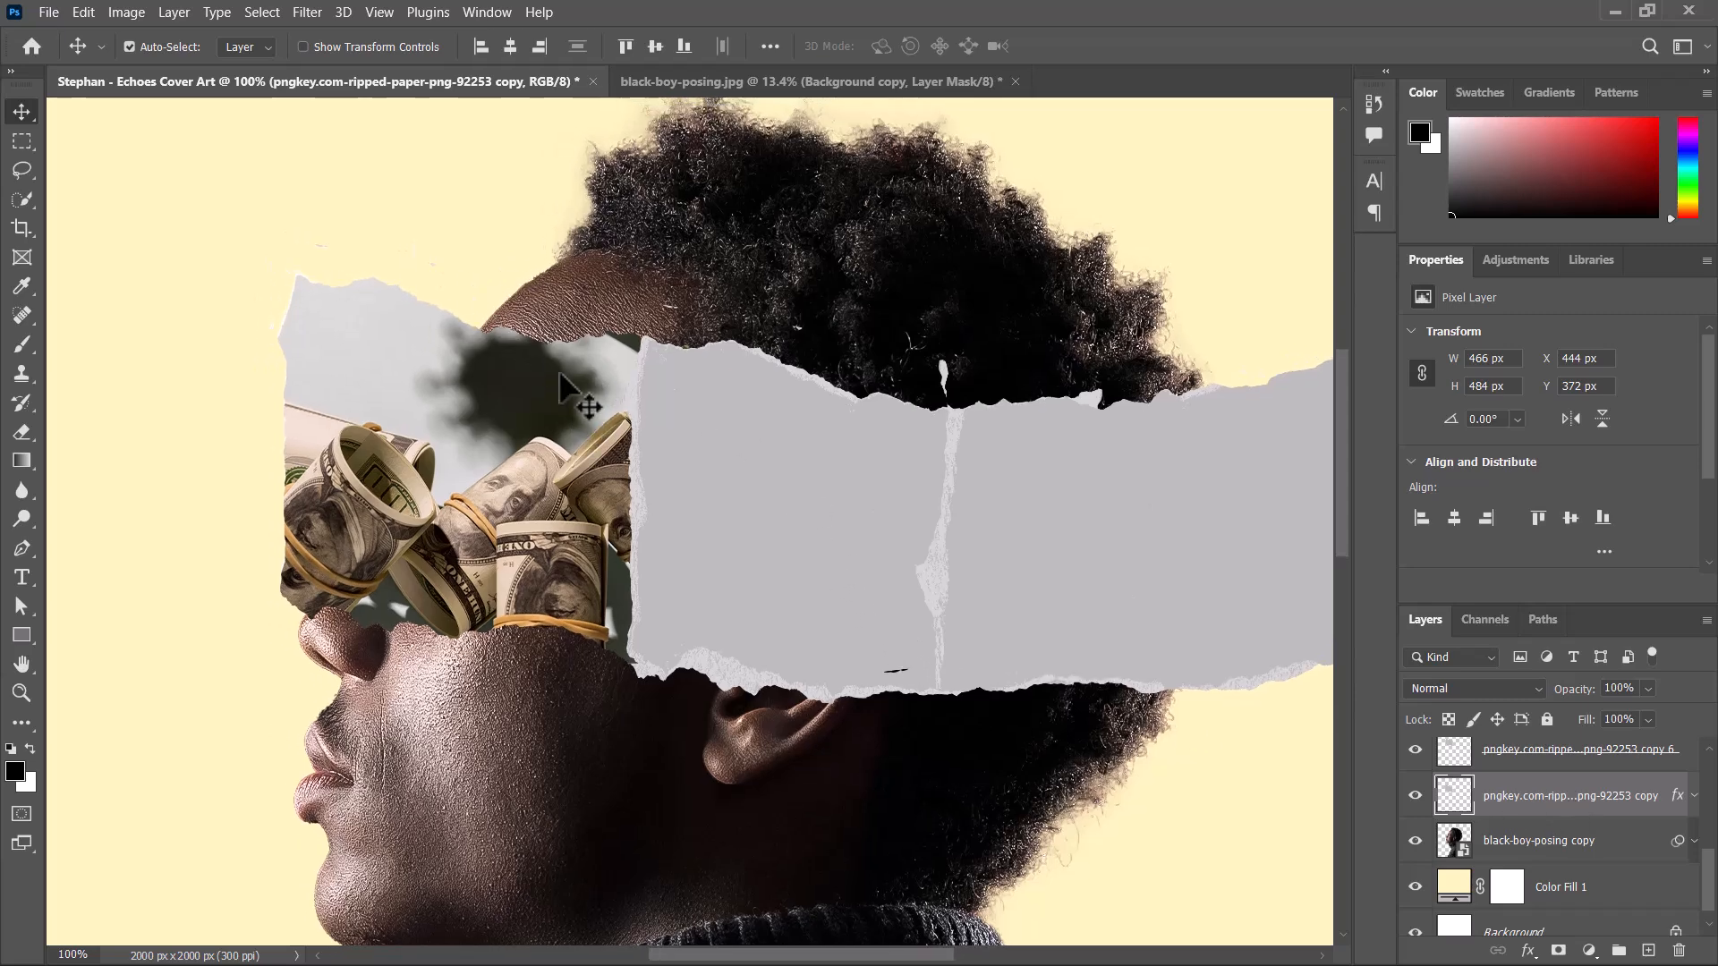
pyautogui.hotkey('ctrl', '+')
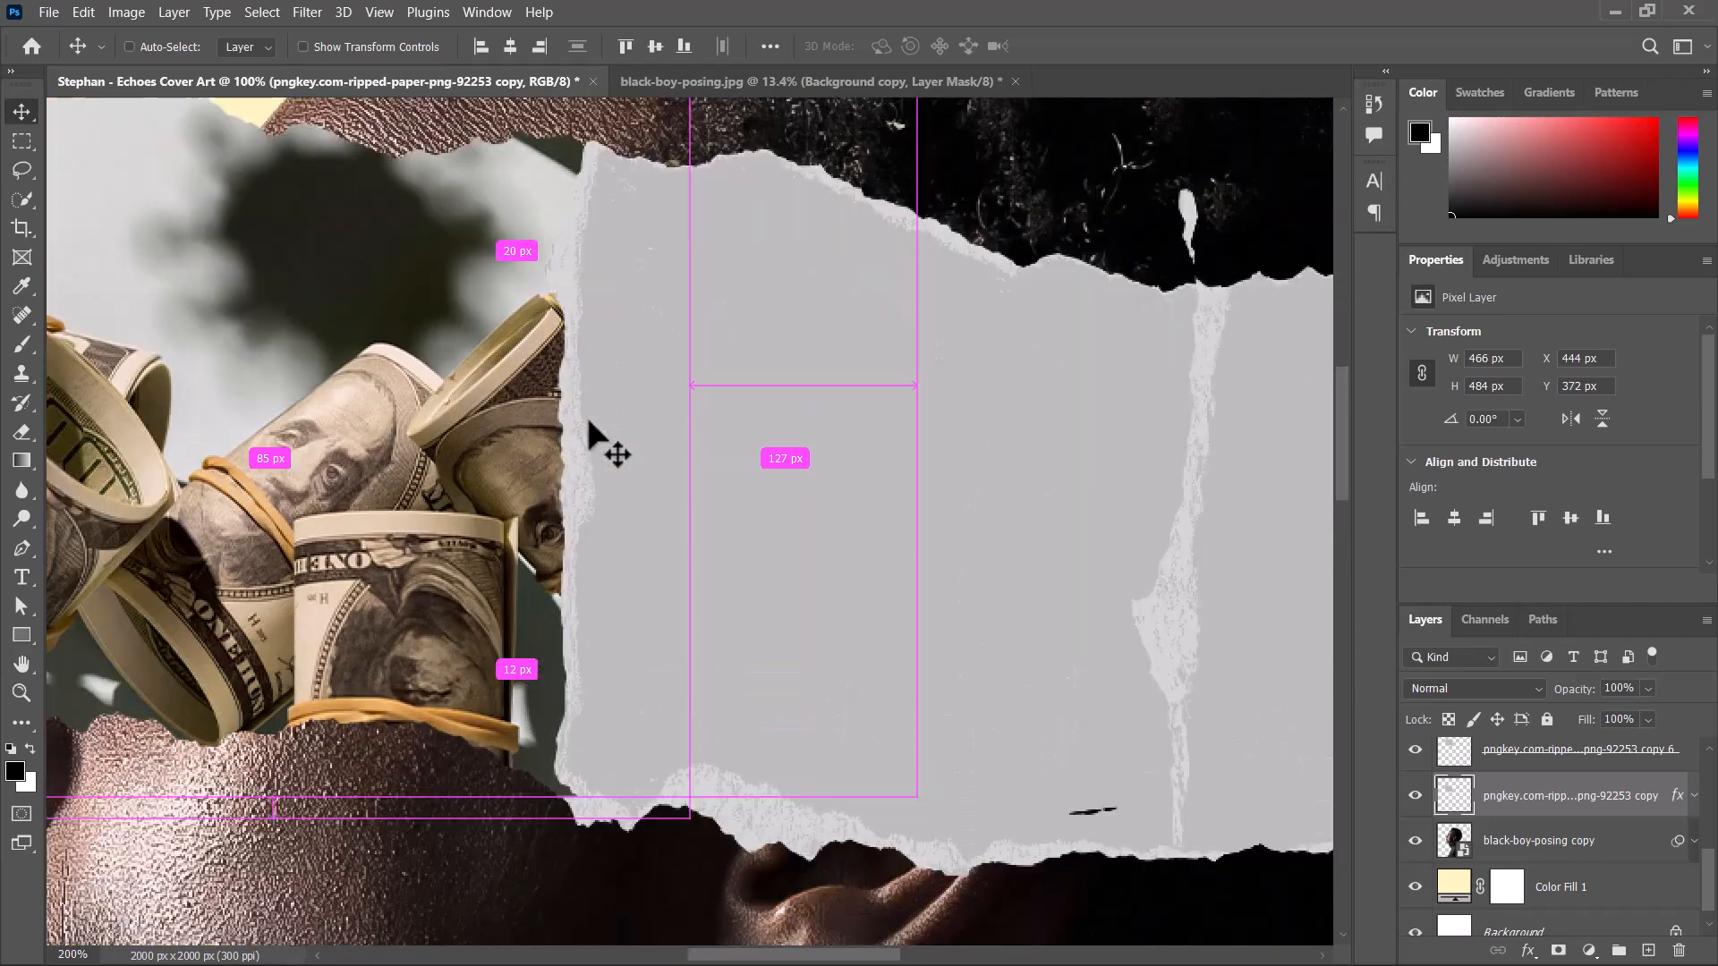
pyautogui.moveTo(543, 423); pyautogui.dragTo(717, 668)
pyautogui.moveTo(563, 358); pyautogui.dragTo(740, 514)
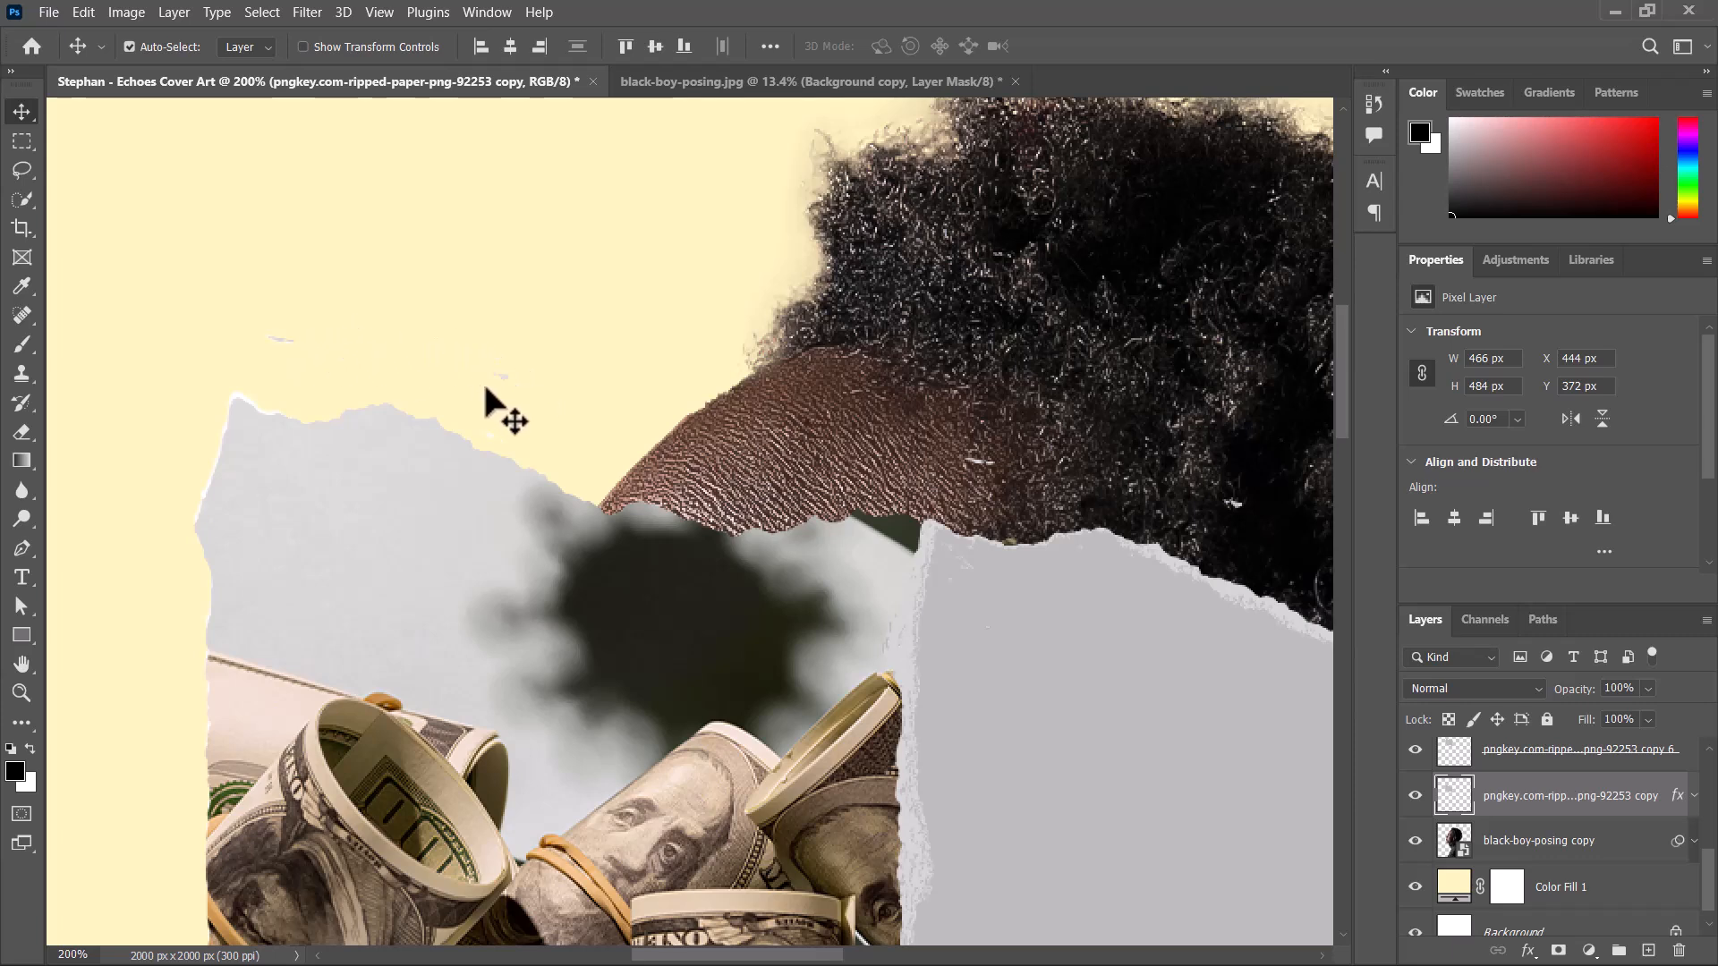
pyautogui.click(1559, 951)
pyautogui.click(22, 344)
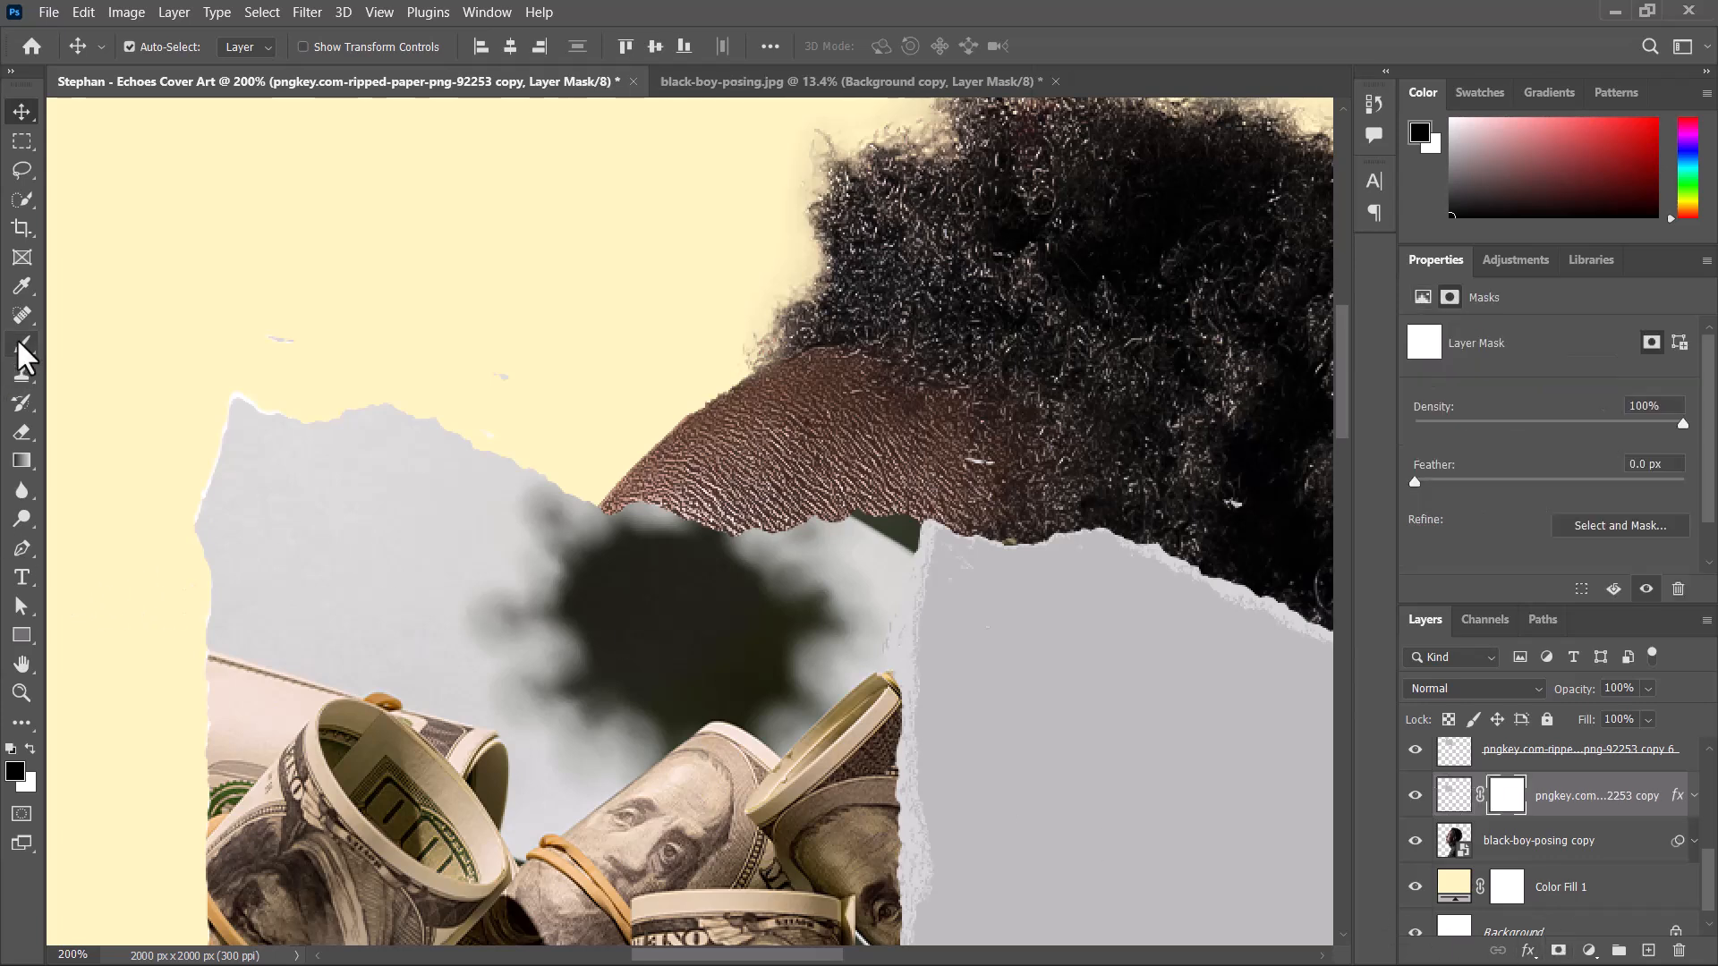
pyautogui.press('[')
pyautogui.press('[')
pyautogui.press('[')
pyautogui.press('[')
pyautogui.press('[')
pyautogui.press('[')
pyautogui.press('[')
pyautogui.press('[')
pyautogui.press('[')
pyautogui.press('[')
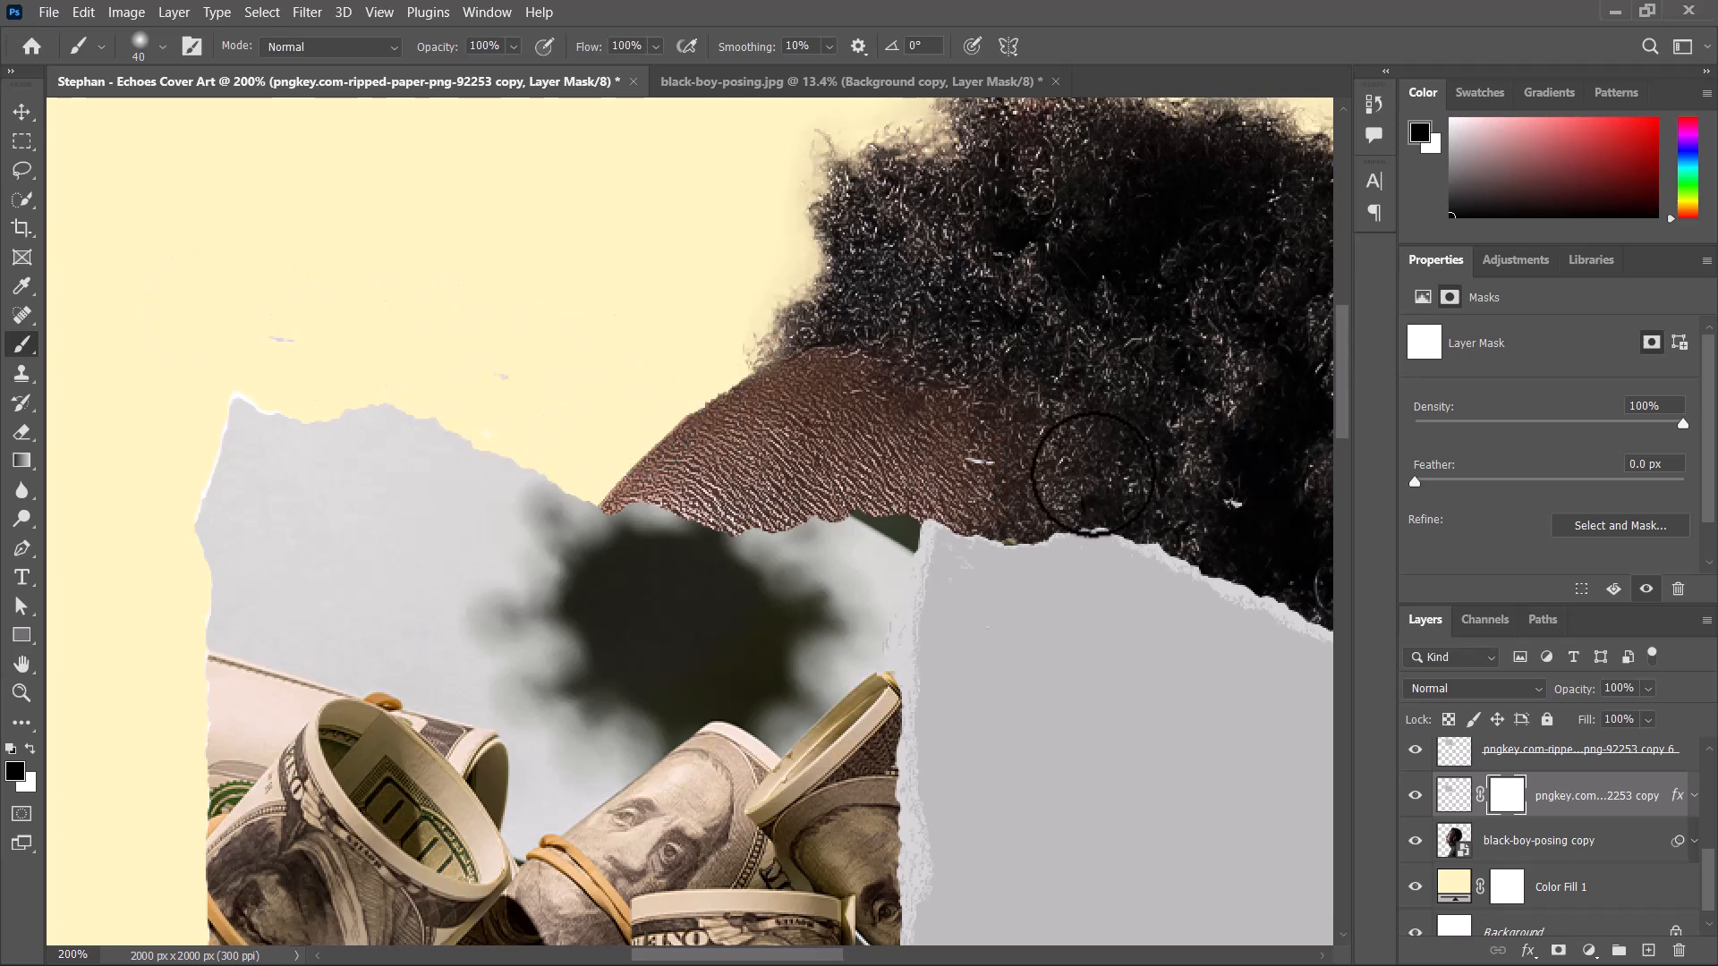
# Add a layer mask to the front strip holding the money image and paint out its stray specks in black.
pyautogui.click(1575, 755)
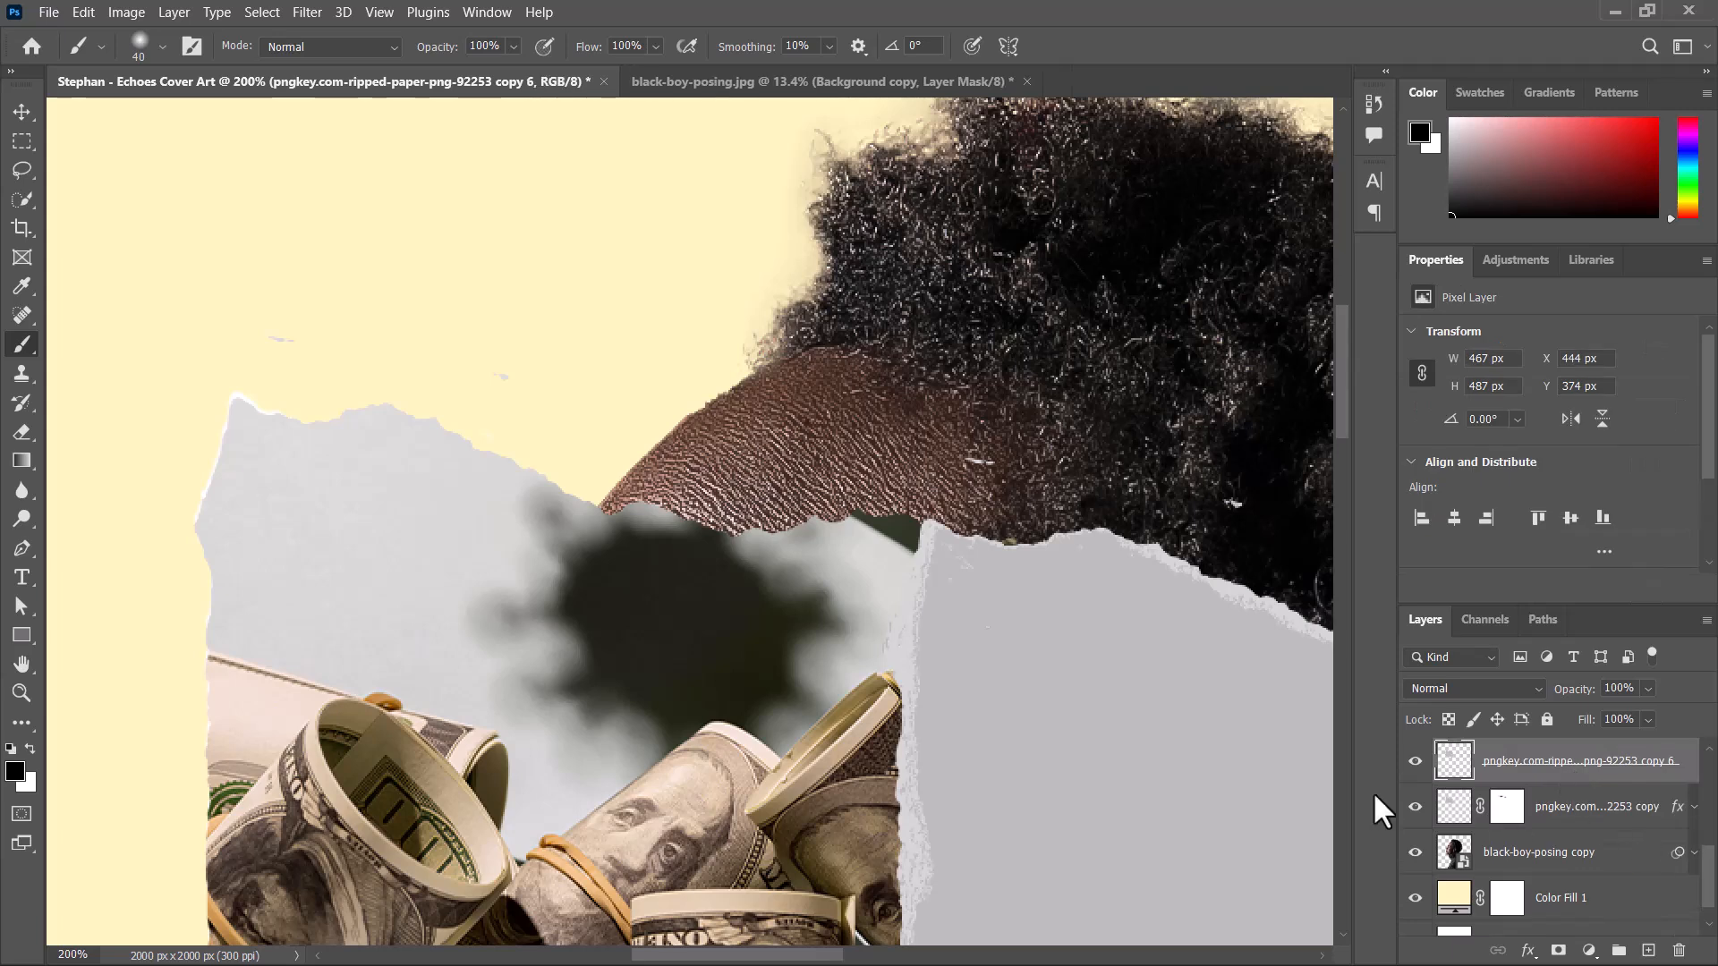
pyautogui.click(1558, 950)
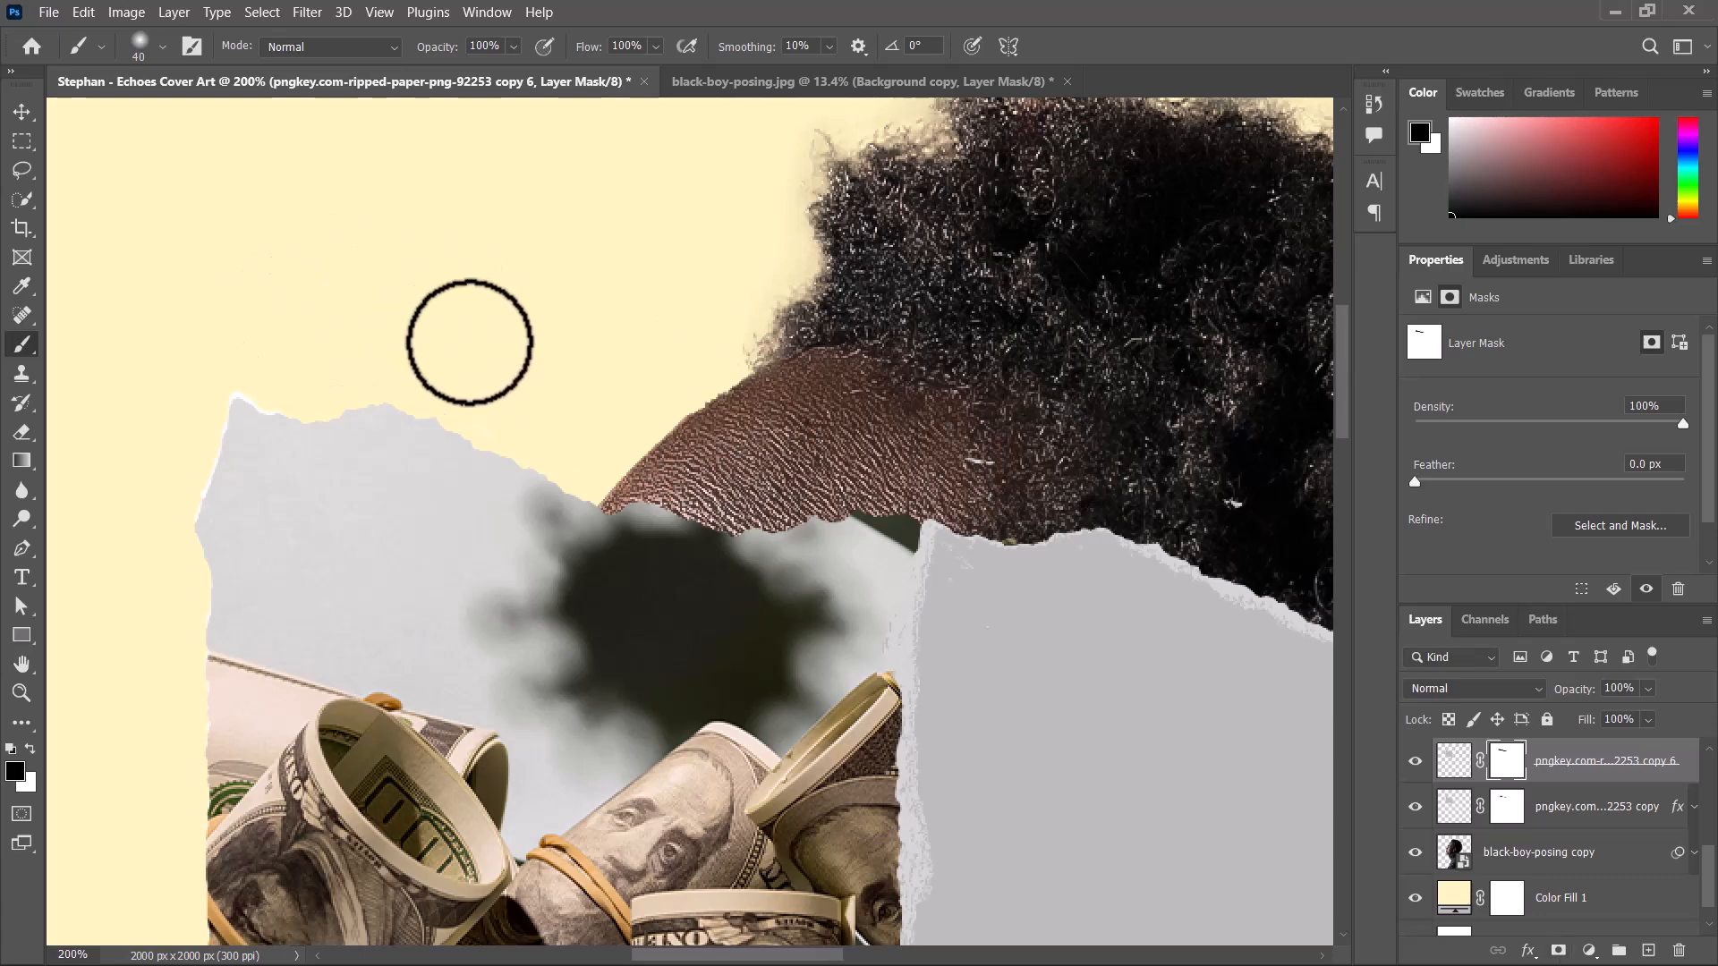
pyautogui.scroll(-8, 470, 343)
pyautogui.scroll(6, 467, 340)
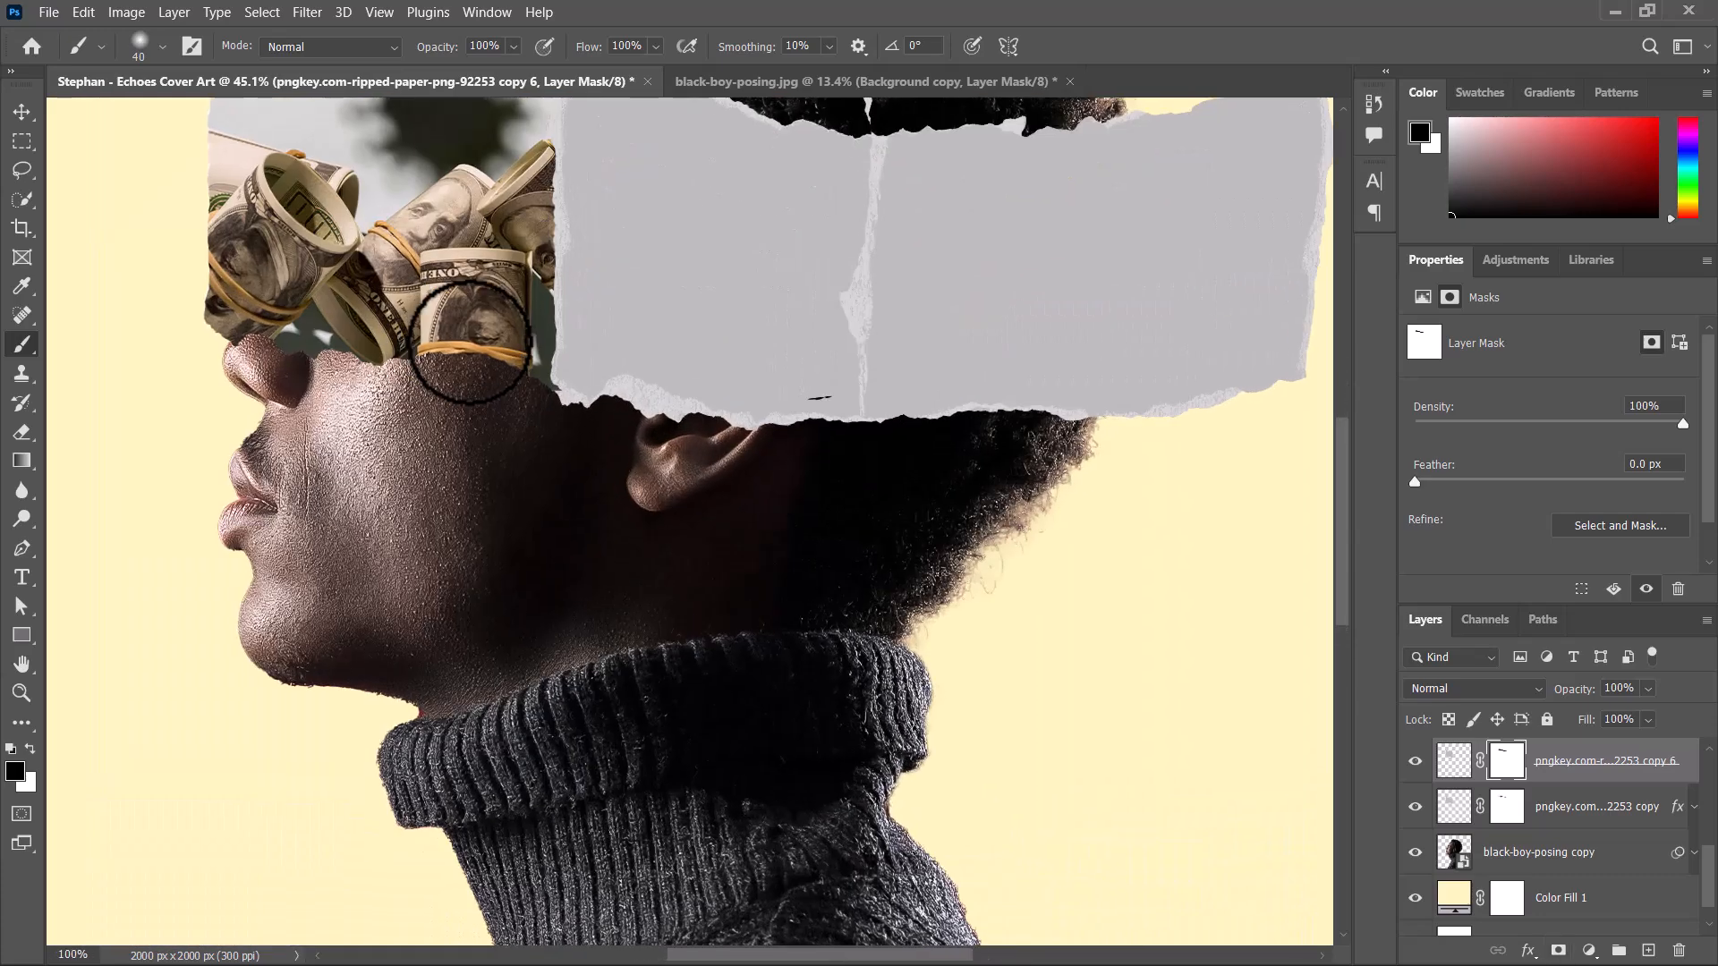
pyautogui.moveTo(547, 217); pyautogui.dragTo(600, 480)
# Convert the masked white strip copy into a smart object.
pyautogui.click(1621, 805)
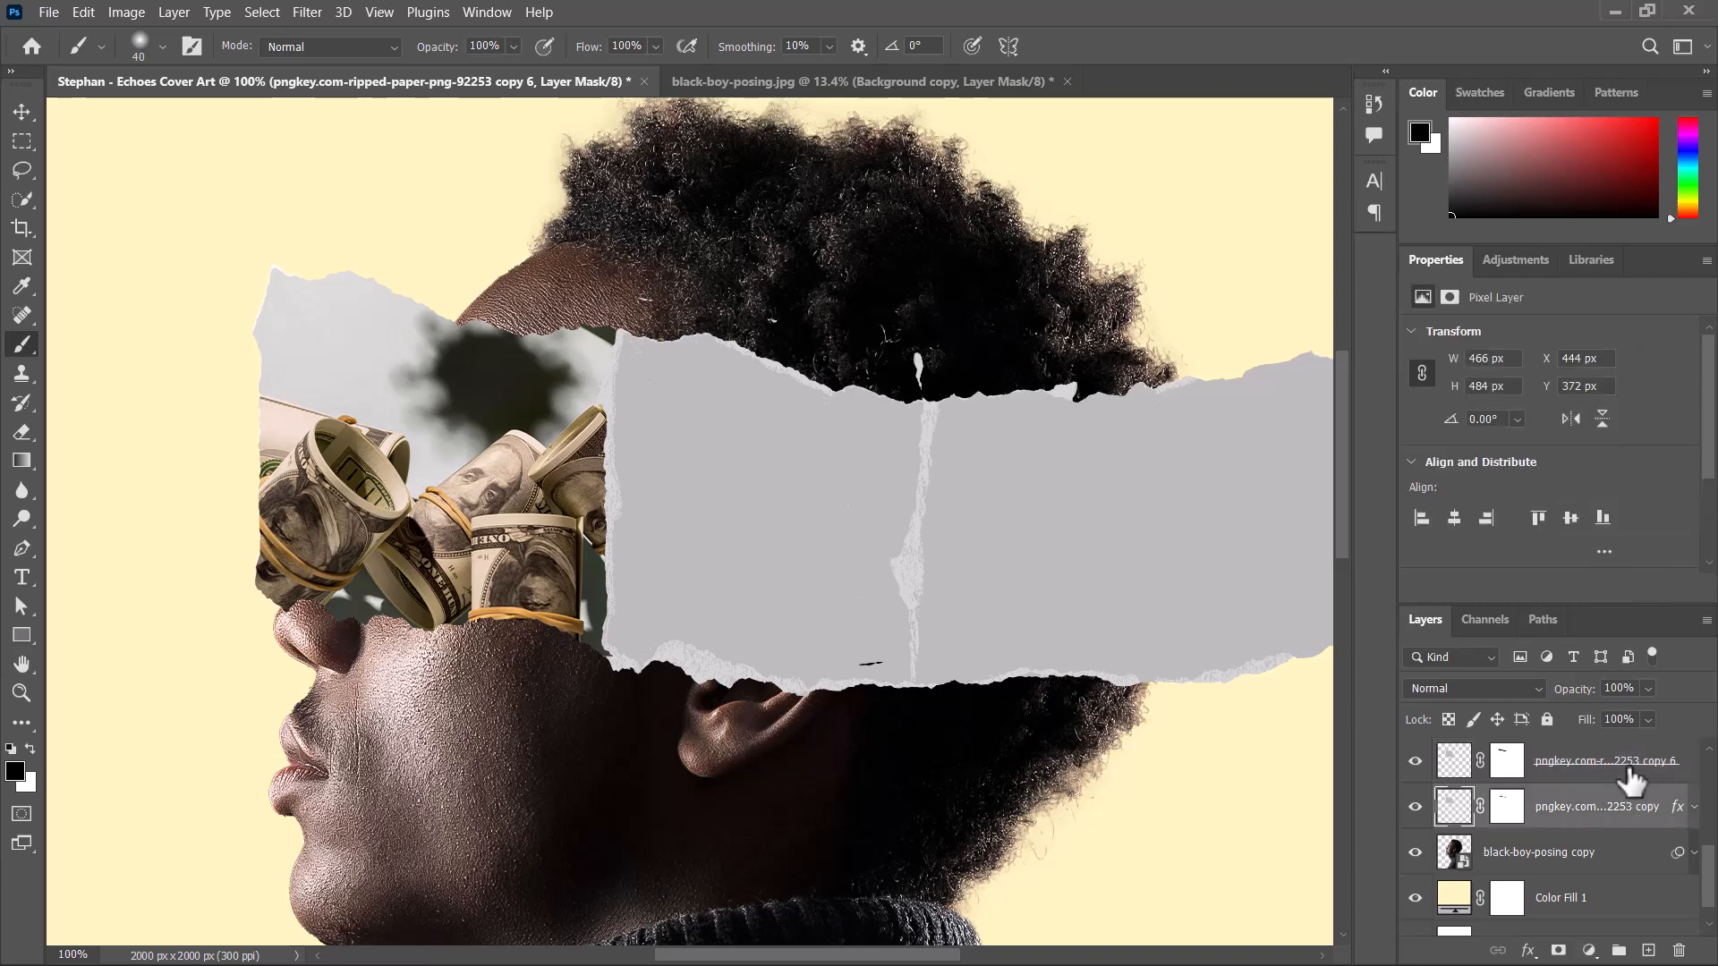
pyautogui.rightClick(1602, 814)
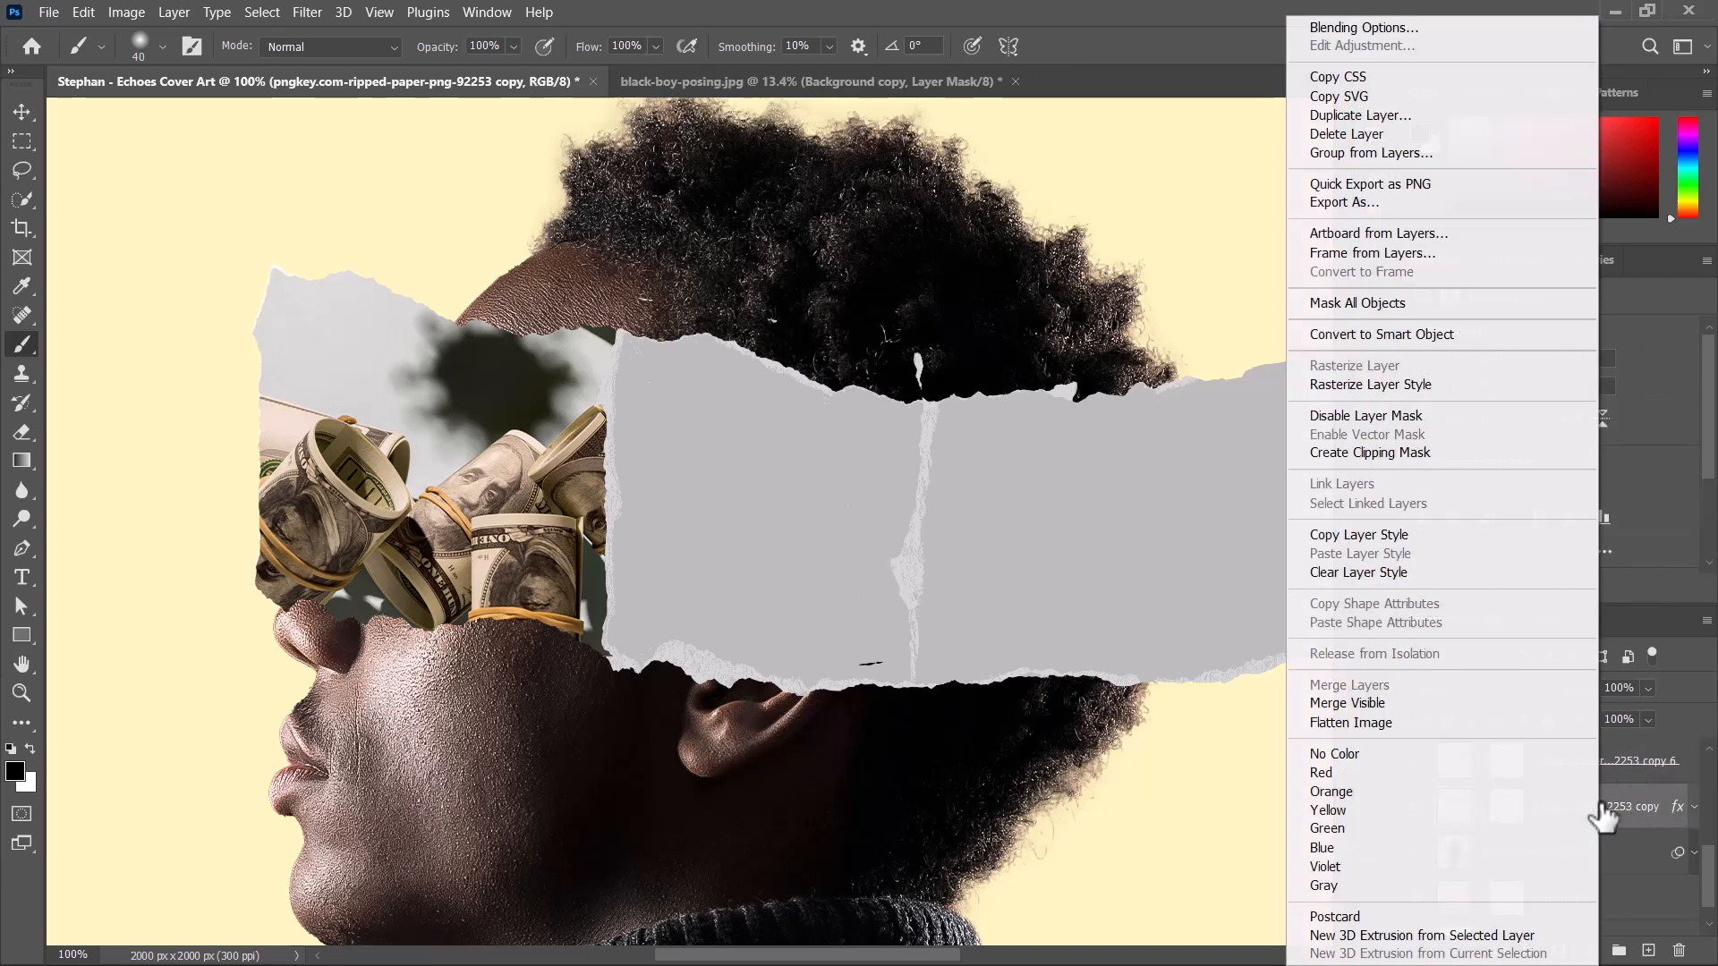
pyautogui.click(1372, 336)
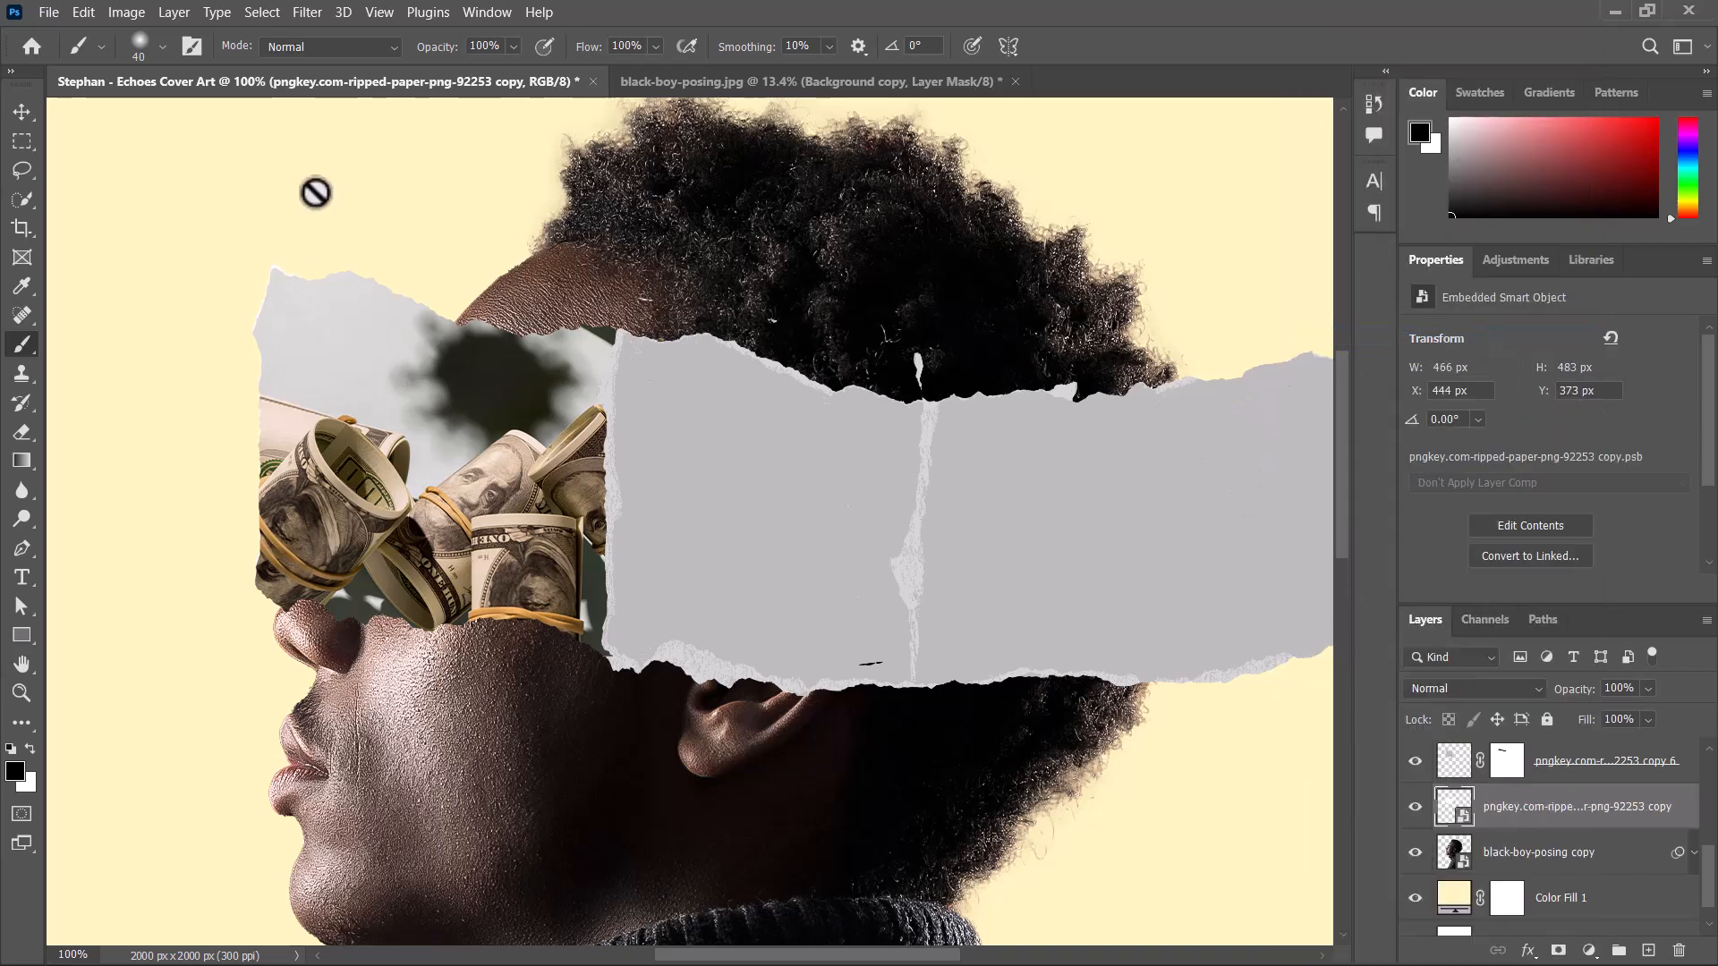
# Warp the white strip copy so its upper edge bulges upward beyond the money image as a white torn border.
pyautogui.click(24, 112)
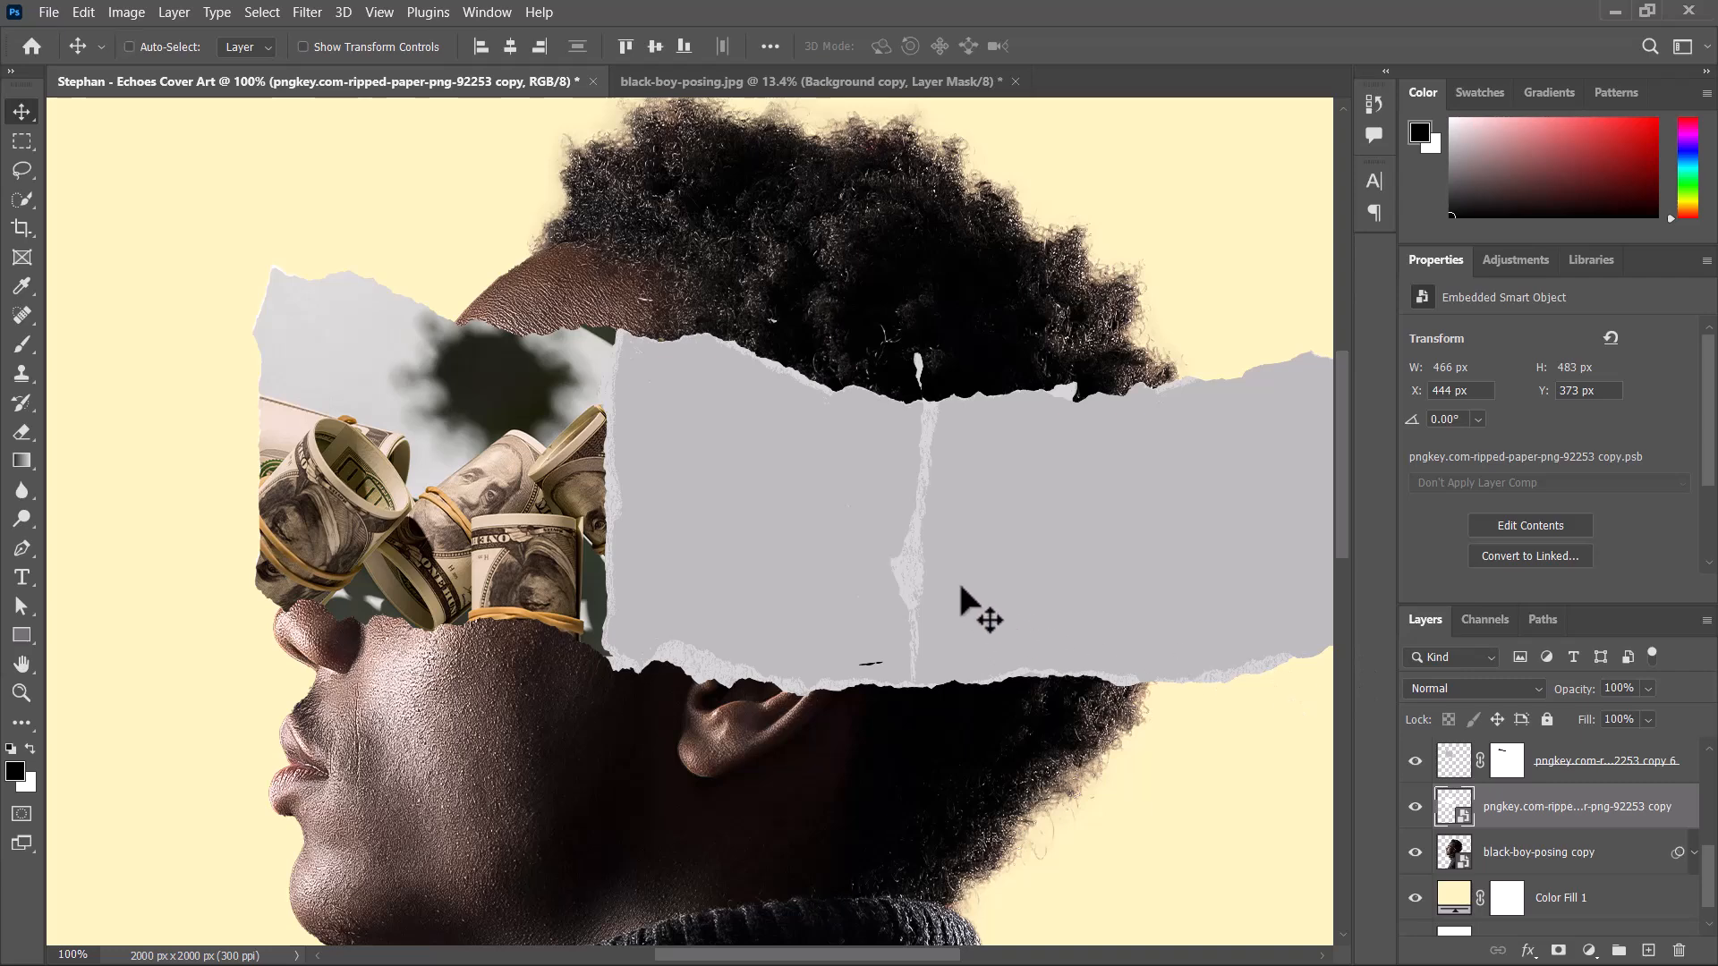
pyautogui.hotkey('ctrl', 't')
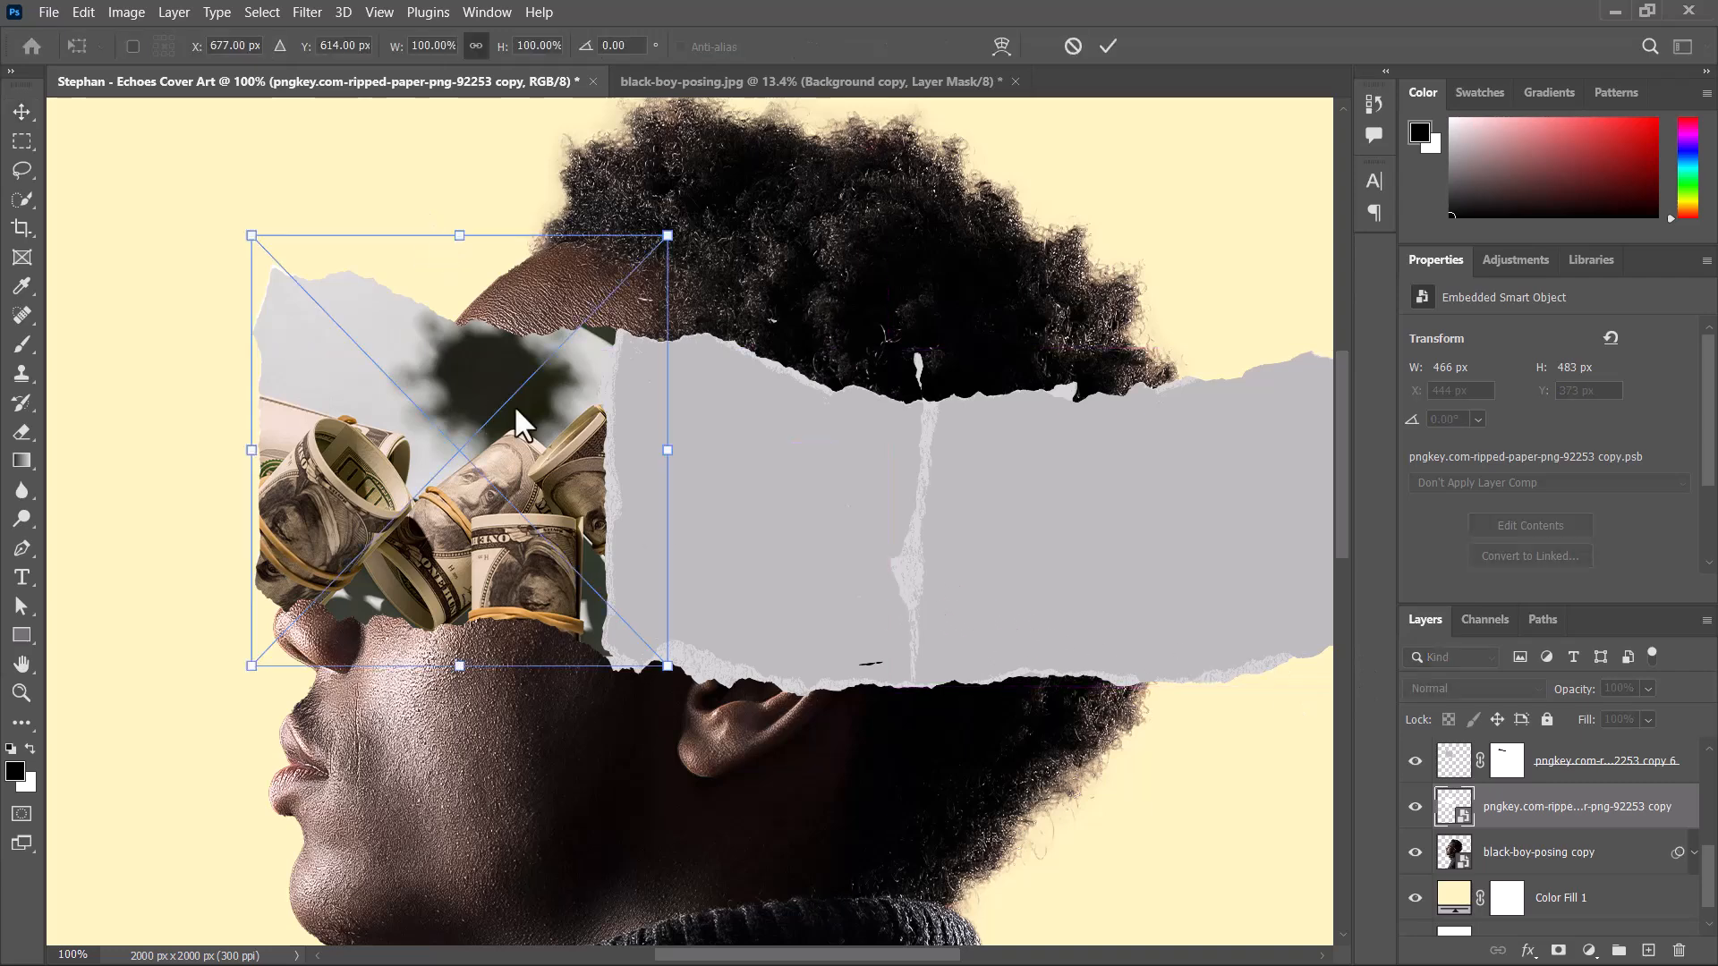
pyautogui.rightClick(515, 410)
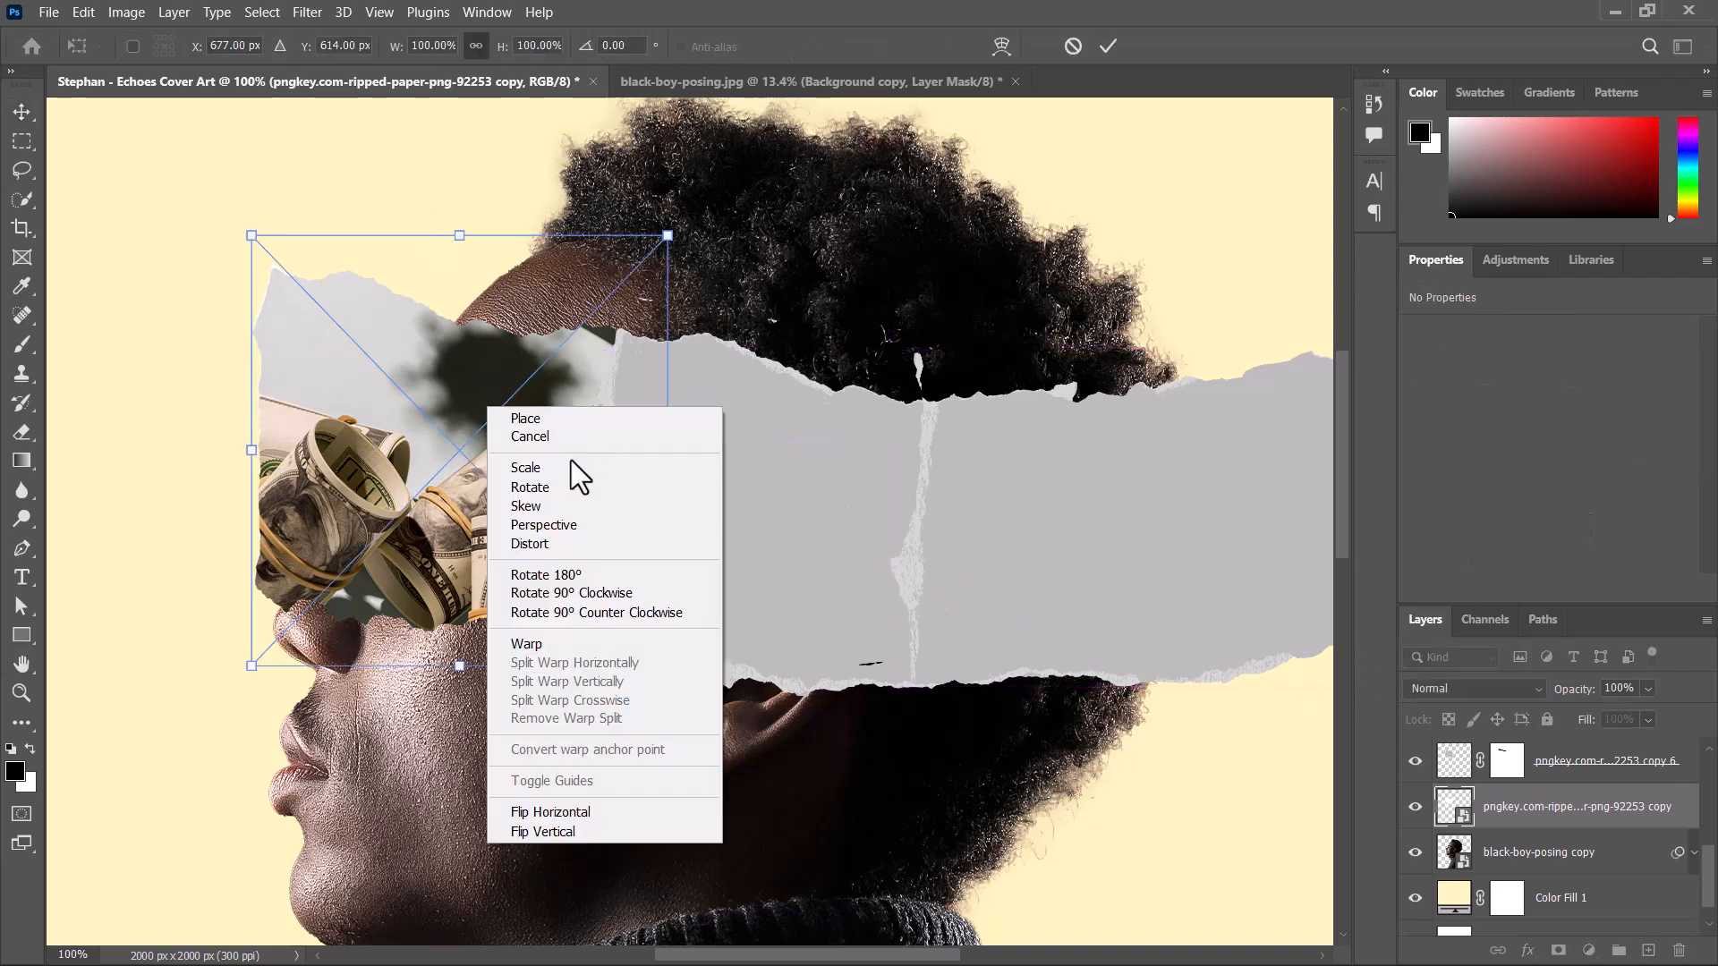
pyautogui.click(539, 642)
pyautogui.moveTo(510, 313); pyautogui.dragTo(521, 318)
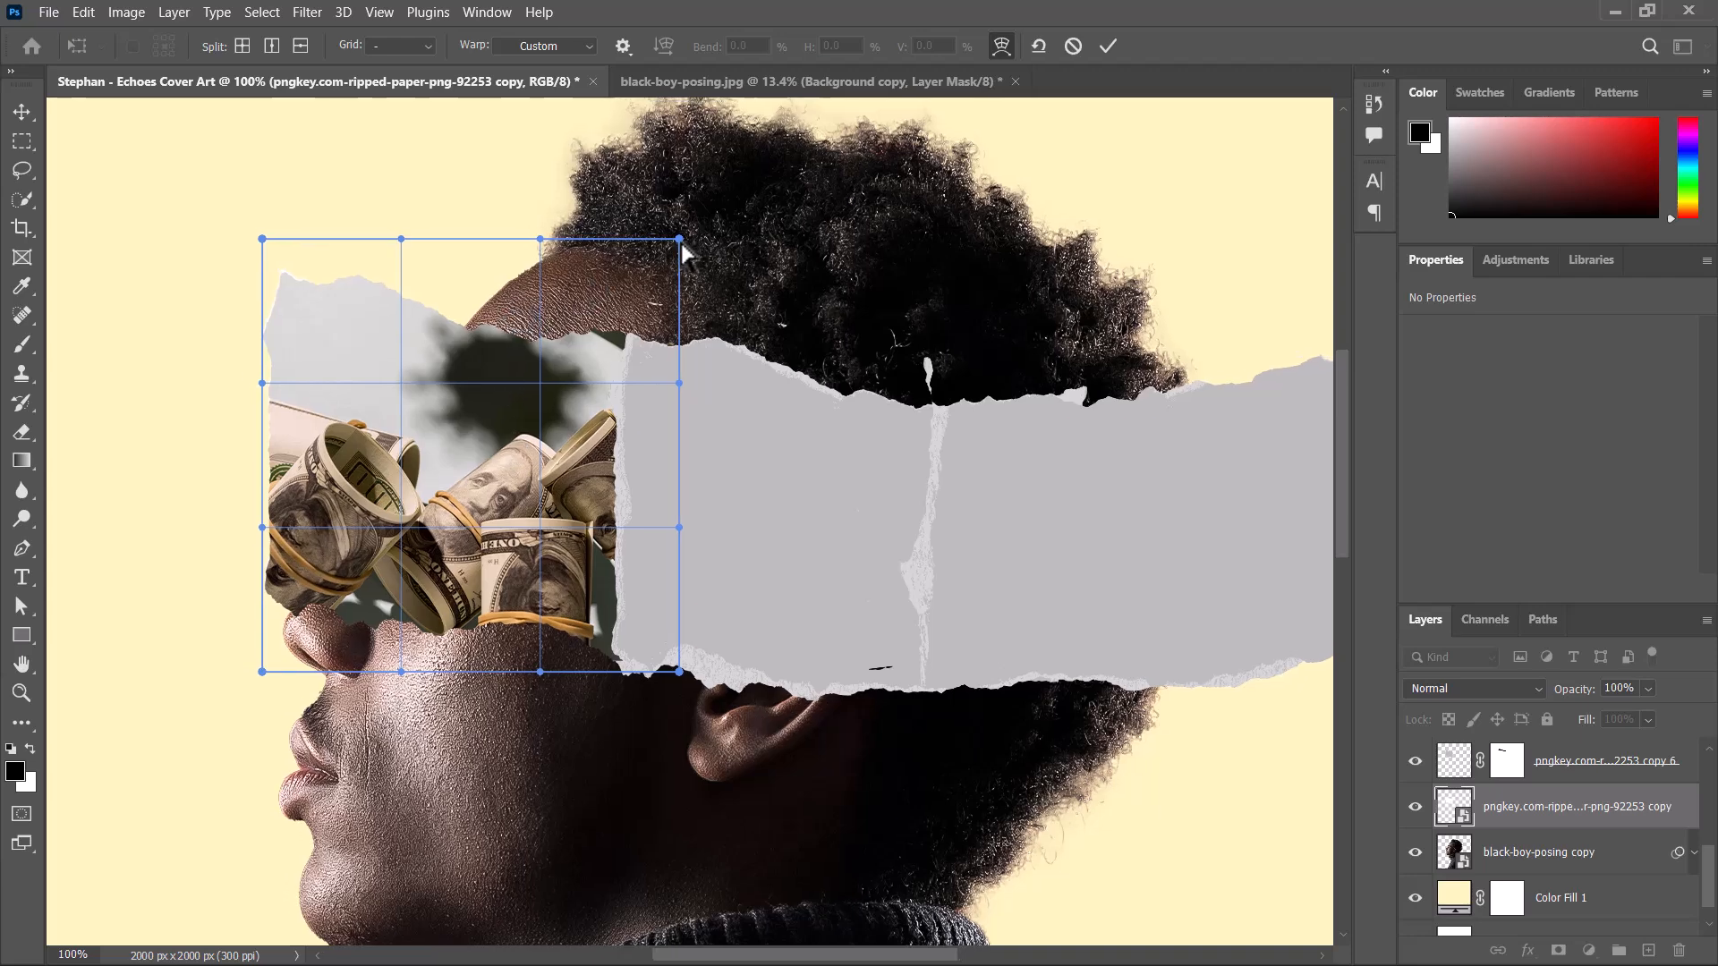
pyautogui.moveTo(683, 243); pyautogui.dragTo(735, 80)
pyautogui.hotkey('ctrl', 'z')
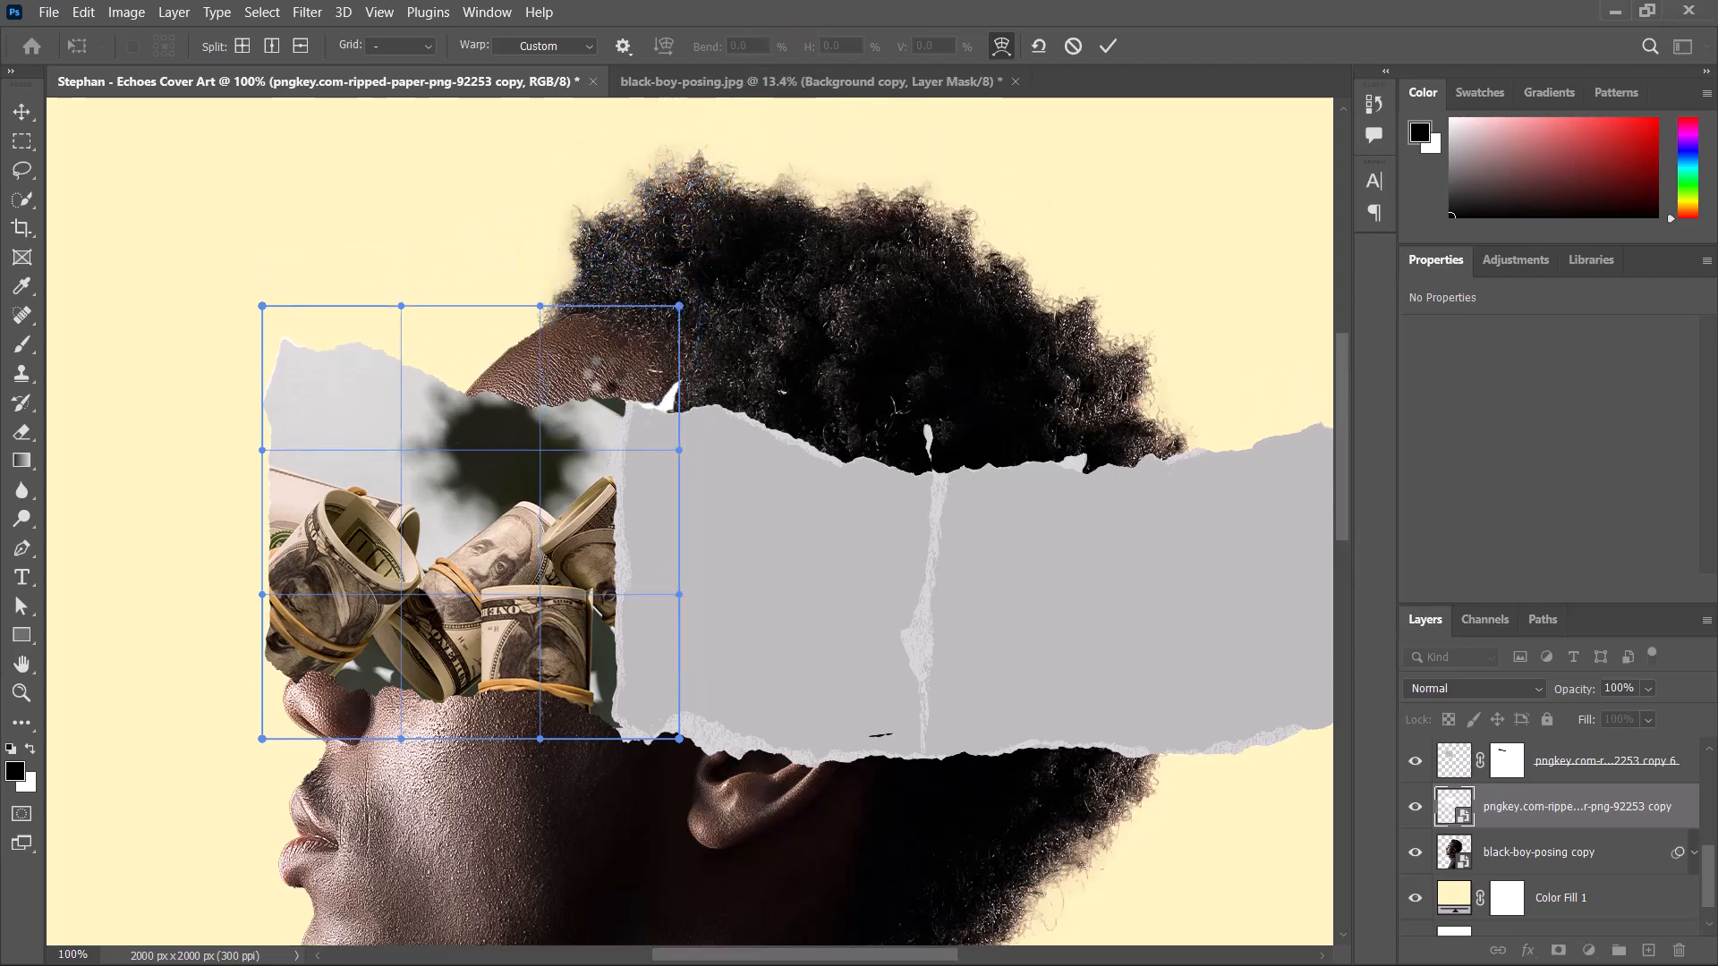
pyautogui.moveTo(537, 303); pyautogui.dragTo(620, 89)
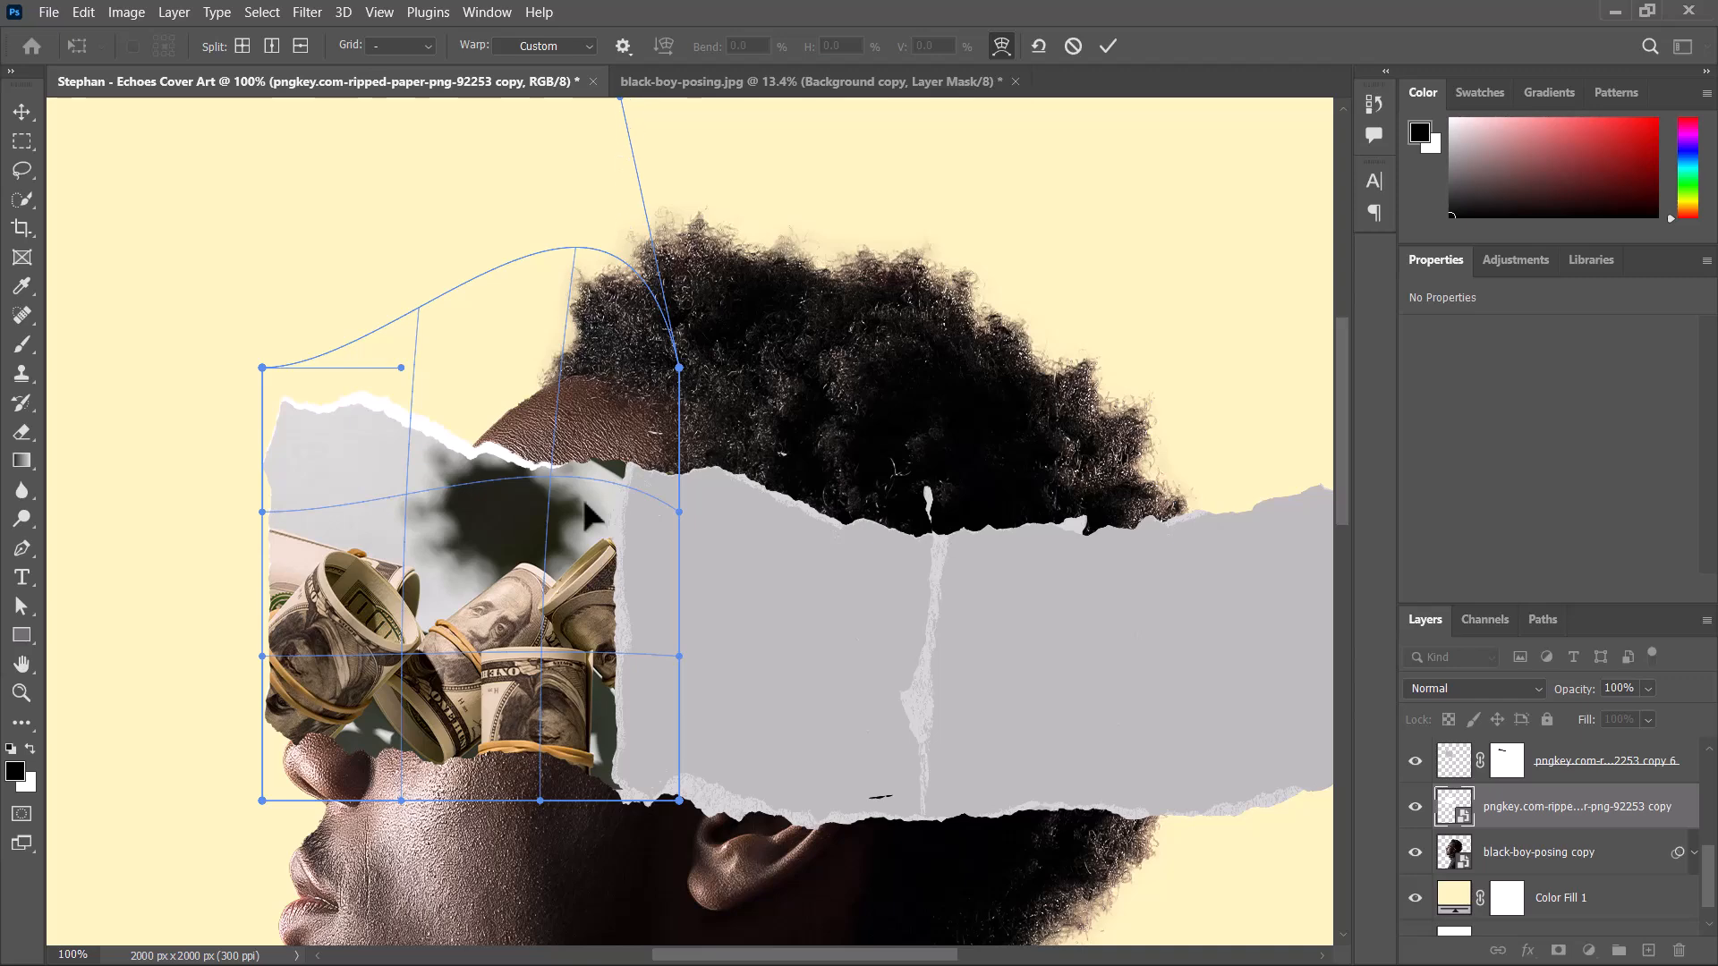
# Warp the white strip's lower edge downward and its lower front corner outward to expose a torn white border over the cheek.
pyautogui.scroll(-3, 555, 613)
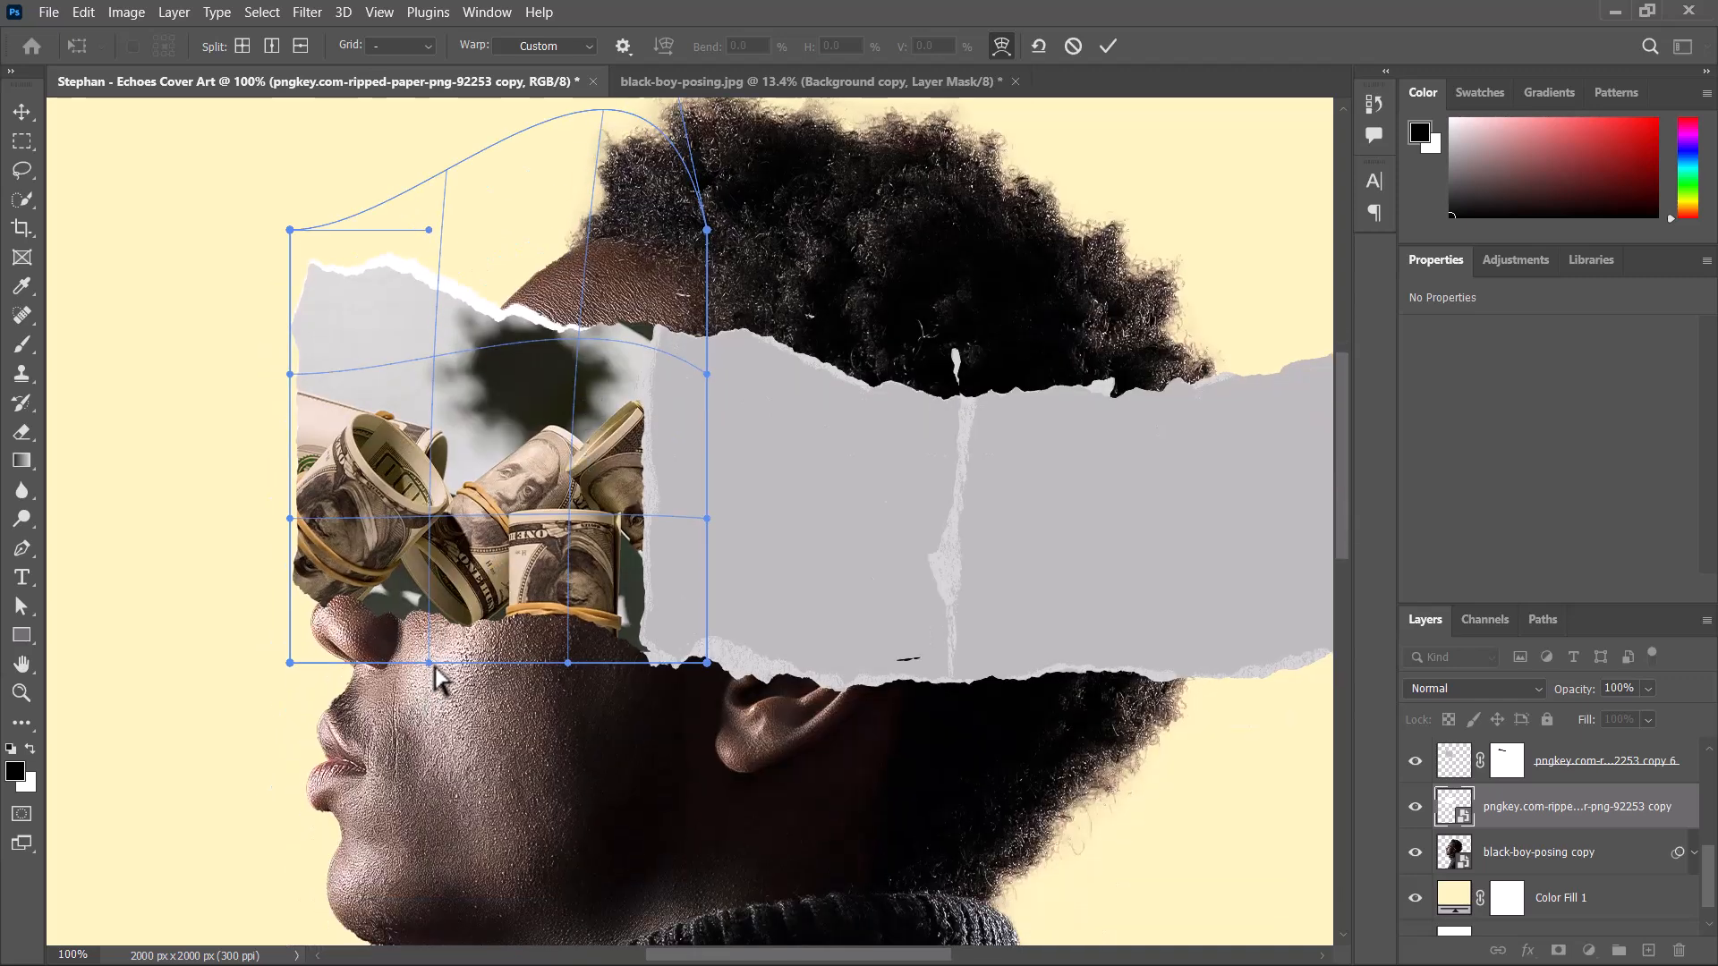
pyautogui.moveTo(430, 663); pyautogui.dragTo(422, 705)
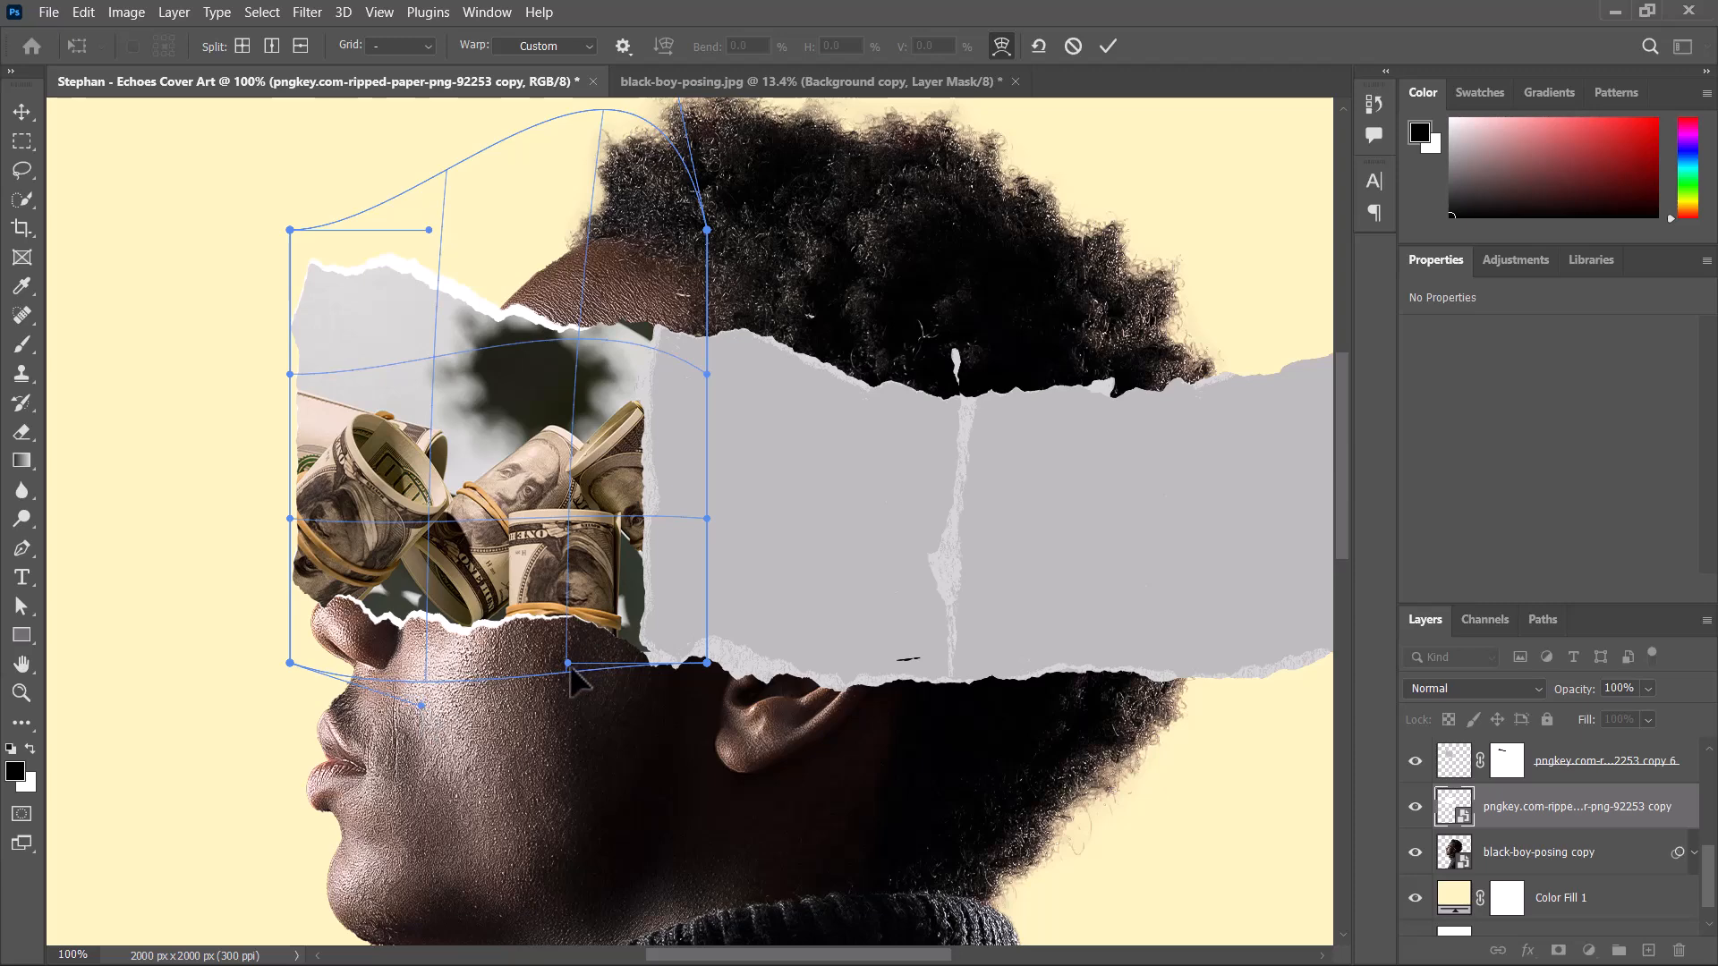
pyautogui.moveTo(568, 664); pyautogui.dragTo(578, 691)
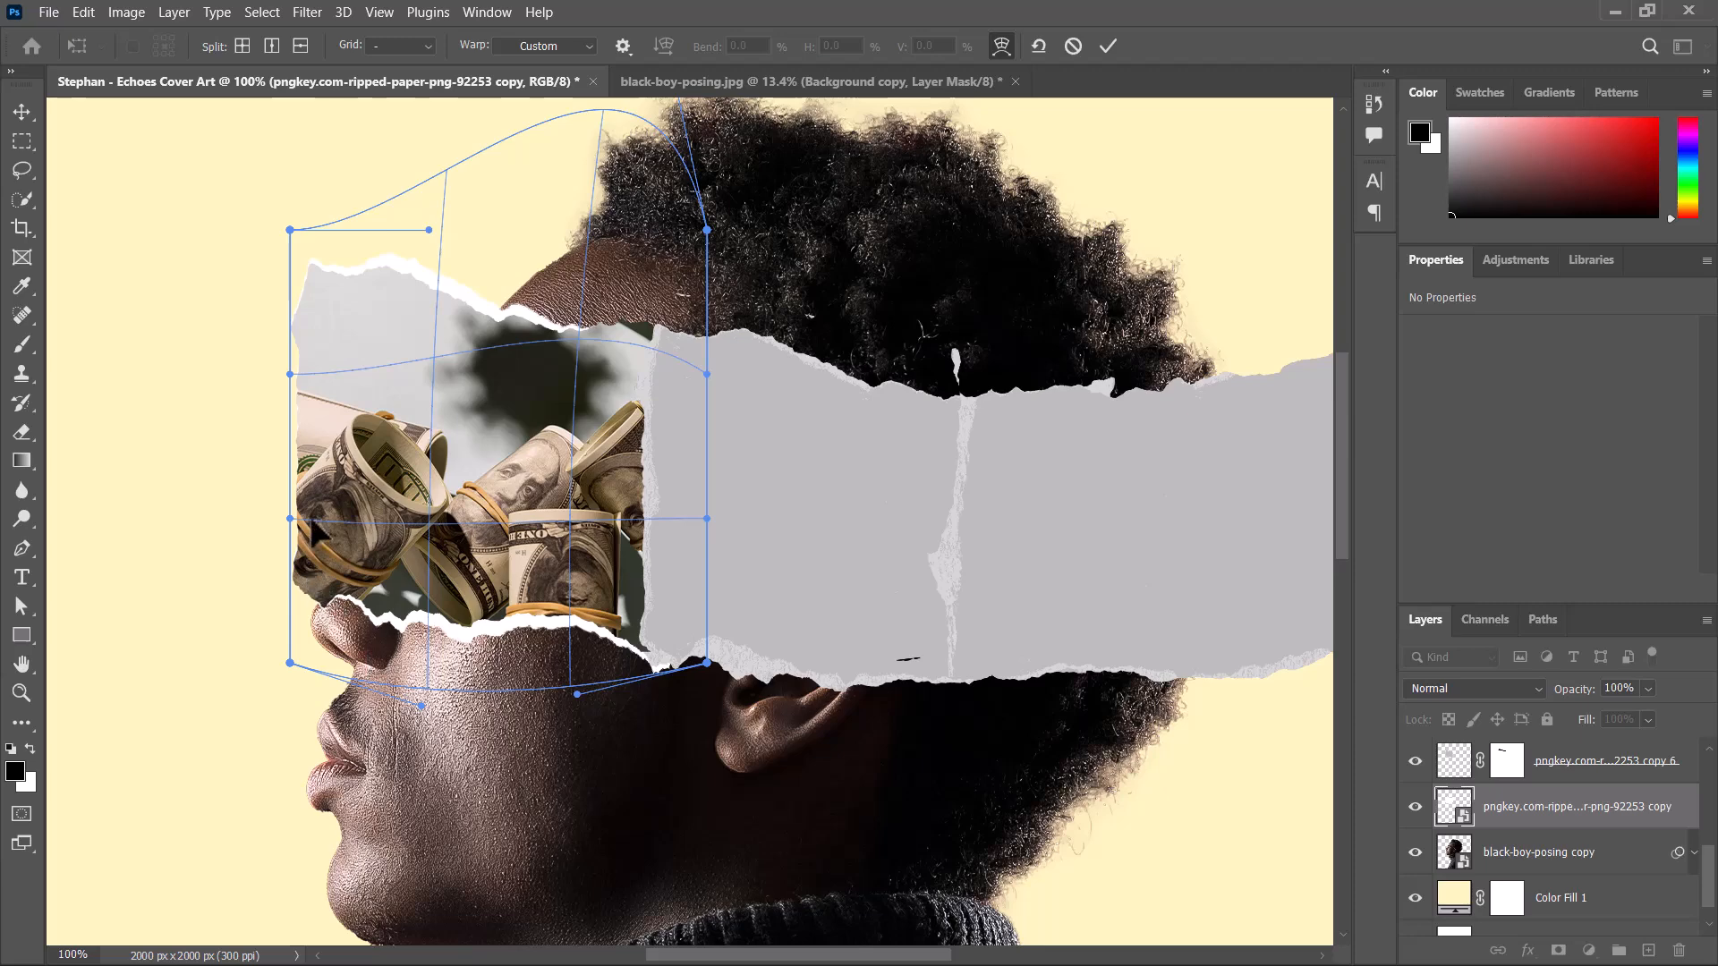
pyautogui.moveTo(290, 518); pyautogui.dragTo(296, 506)
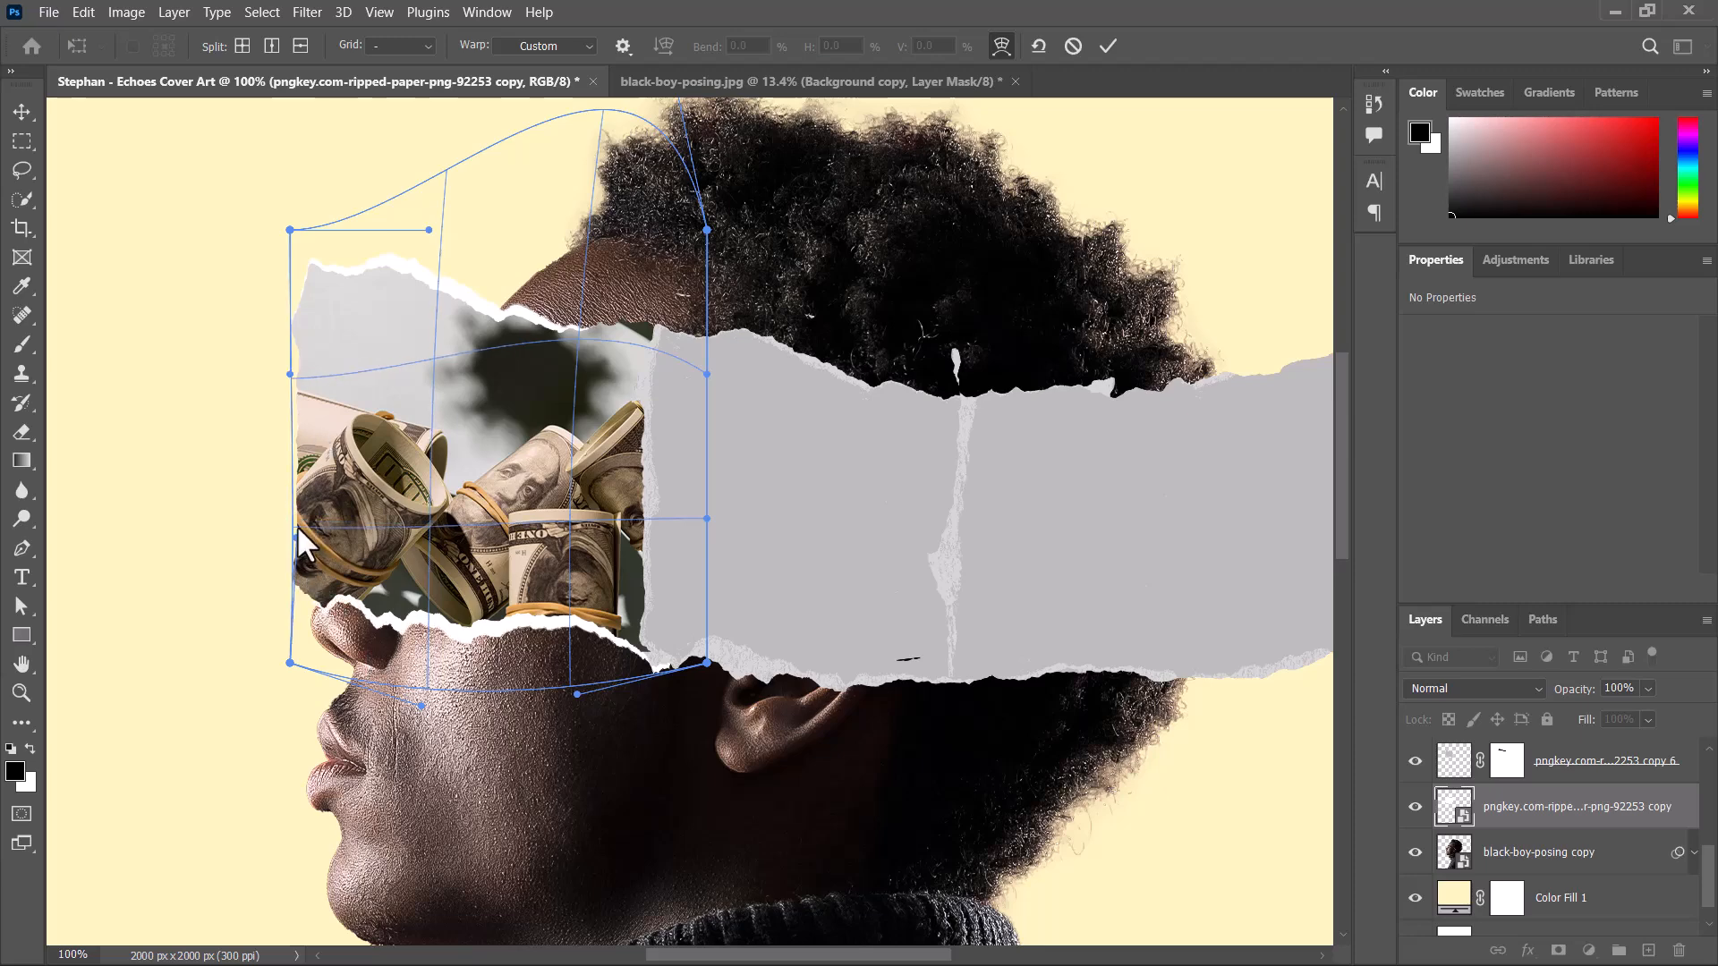
pyautogui.moveTo(286, 669); pyautogui.dragTo(280, 675)
pyautogui.moveTo(420, 706); pyautogui.dragTo(418, 709)
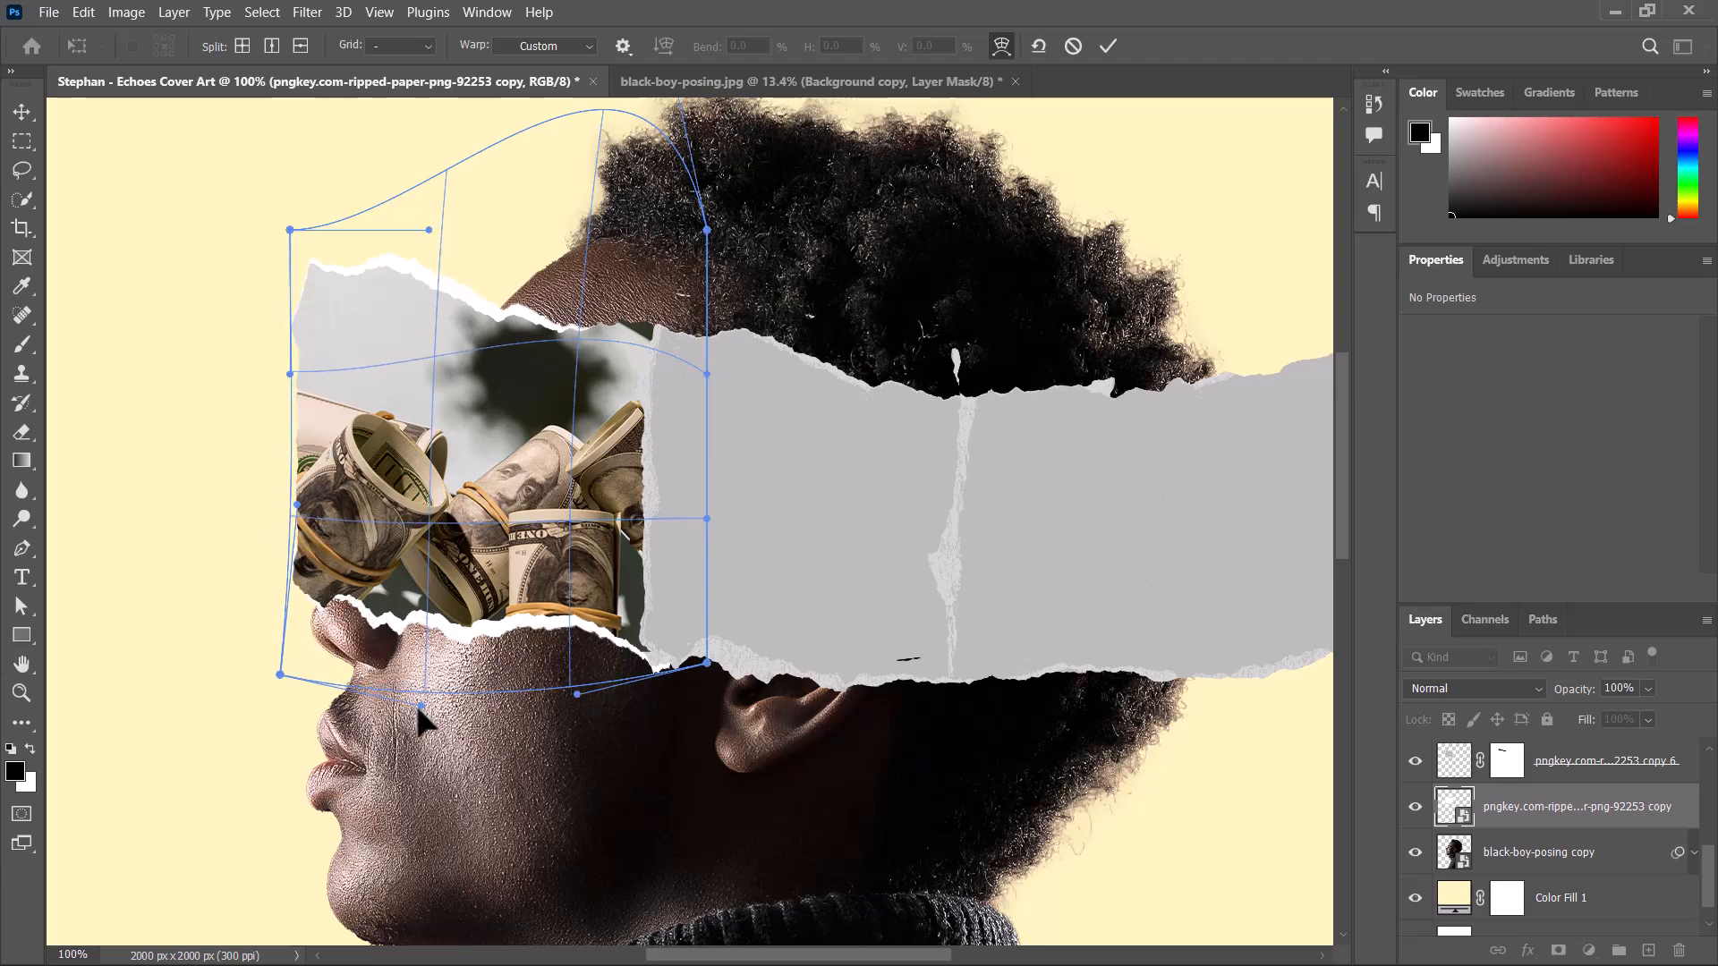
# Pull the front part of the white strip's upper edge closer to the money image, adjust its upper rear corner and apply the warp.
pyautogui.moveTo(429, 230); pyautogui.dragTo(420, 238)
pyautogui.moveTo(707, 230); pyautogui.dragTo(731, 392)
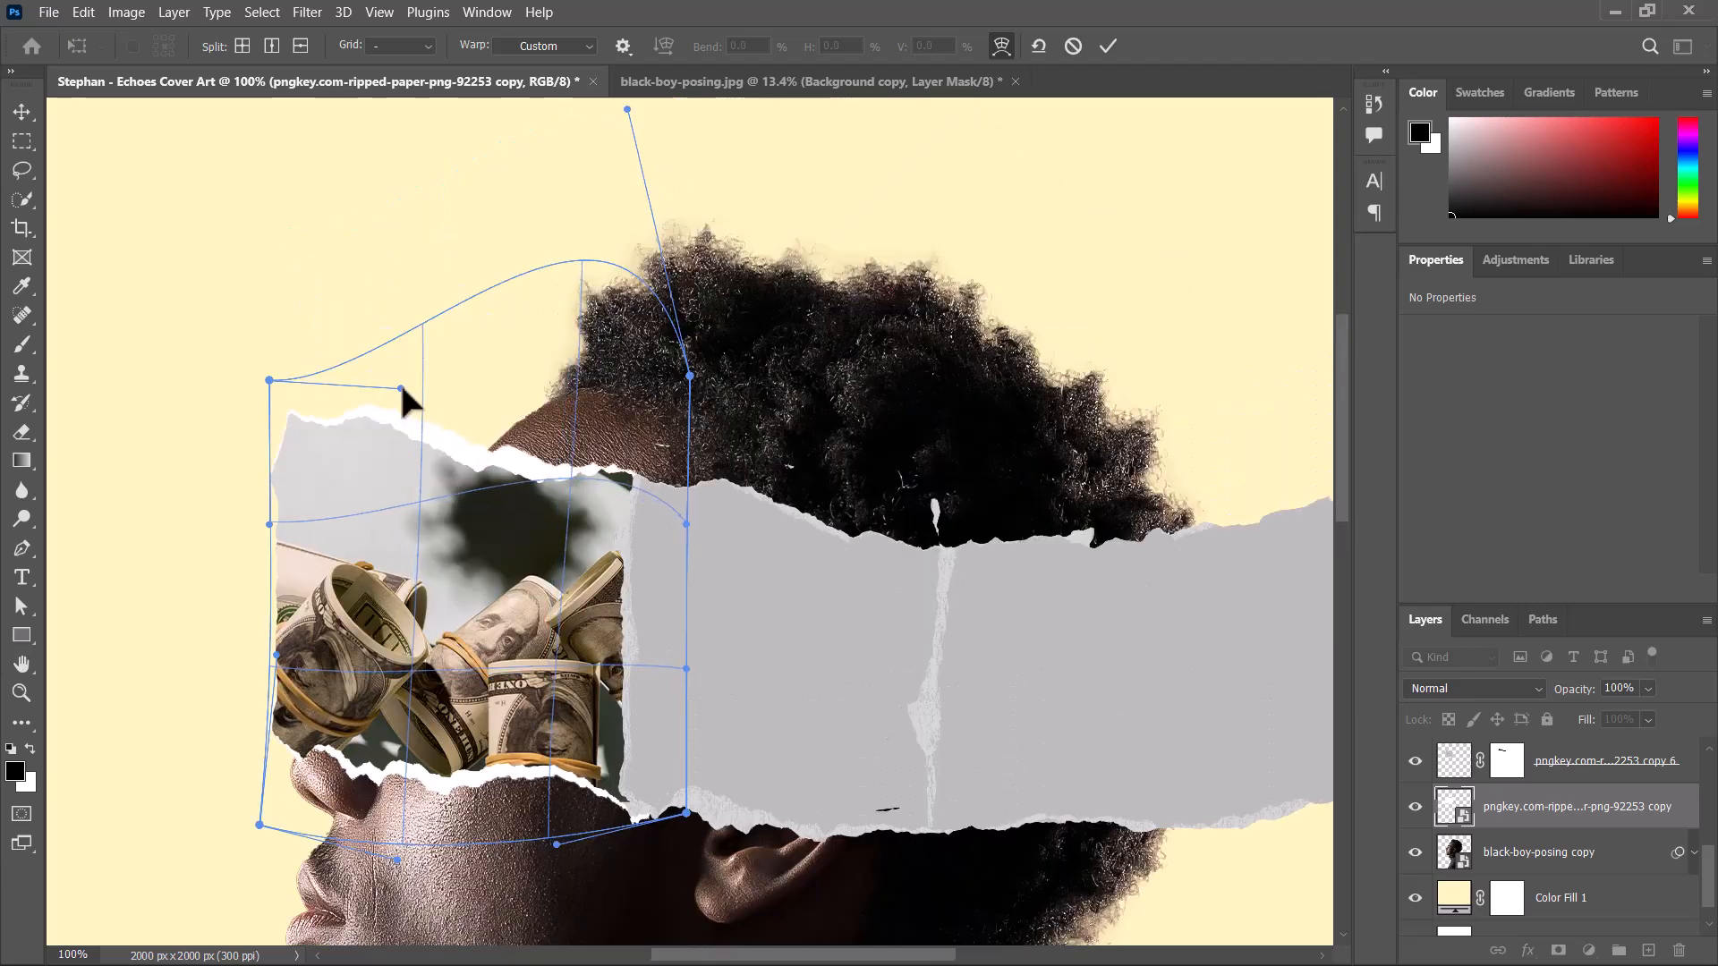
pyautogui.moveTo(401, 388); pyautogui.dragTo(380, 426)
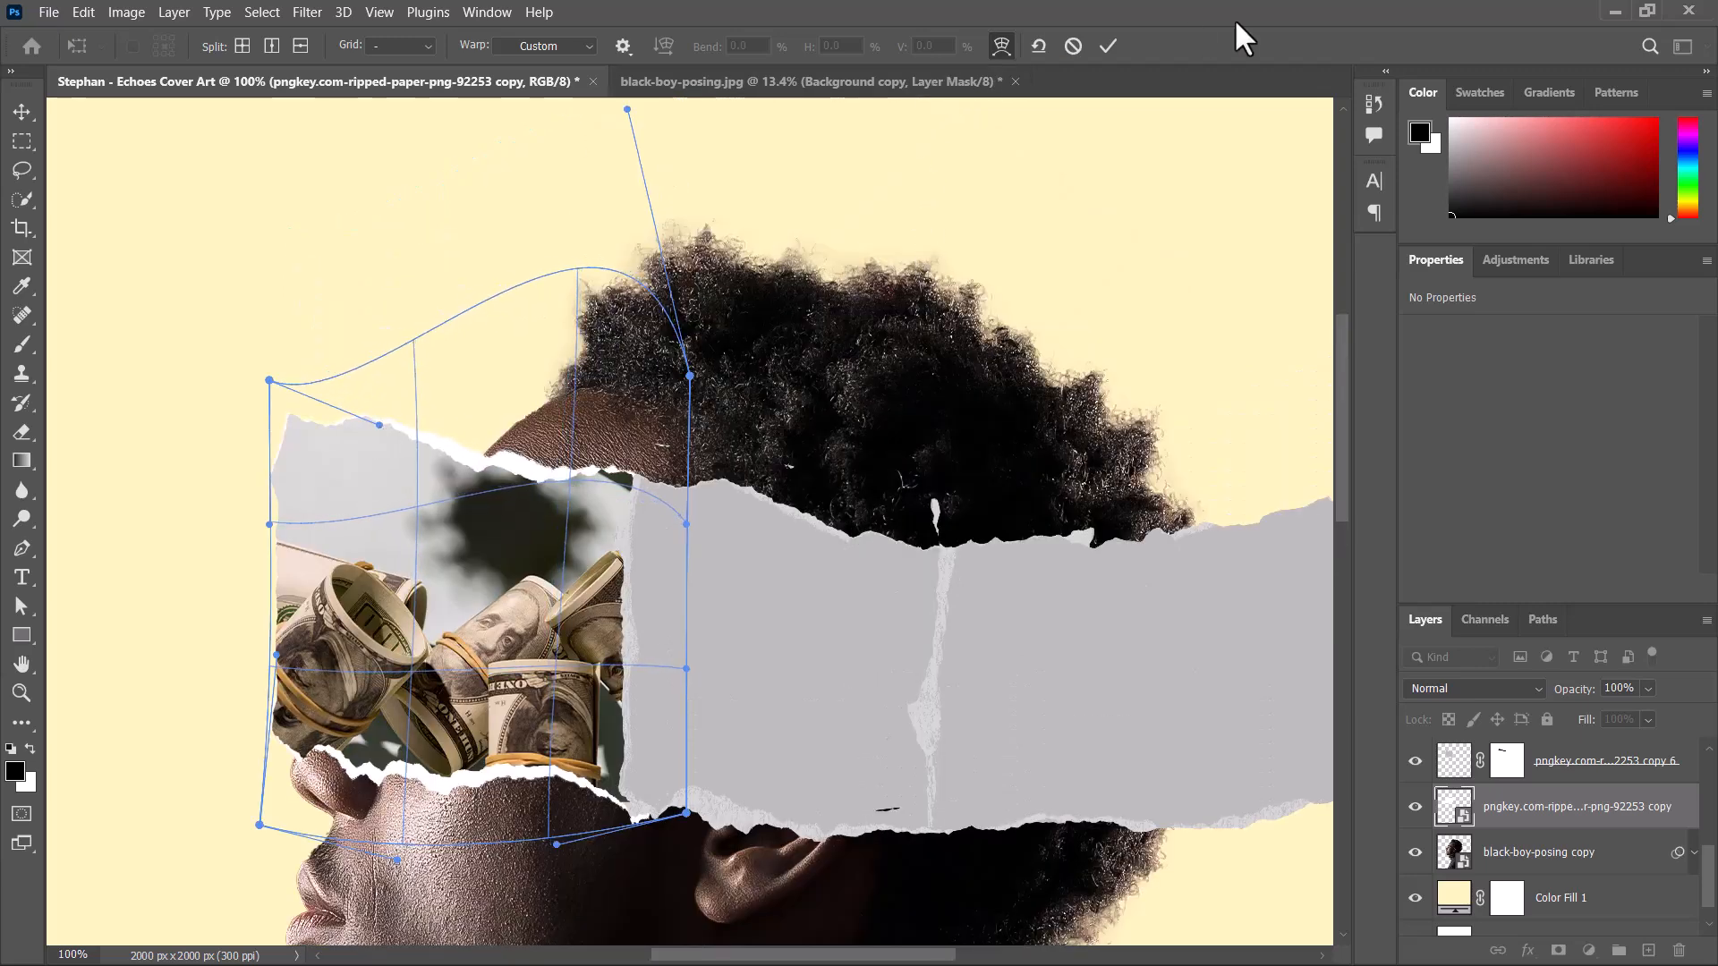
pyautogui.click(1110, 45)
# Select the middle paper strip's layer and place the black-and-white hooded portrait from the Cover art moodboards folder into the cover document.
pyautogui.hotkey('ctrl', '-')
pyautogui.hotkey('ctrl', '-')
pyautogui.click(663, 346)
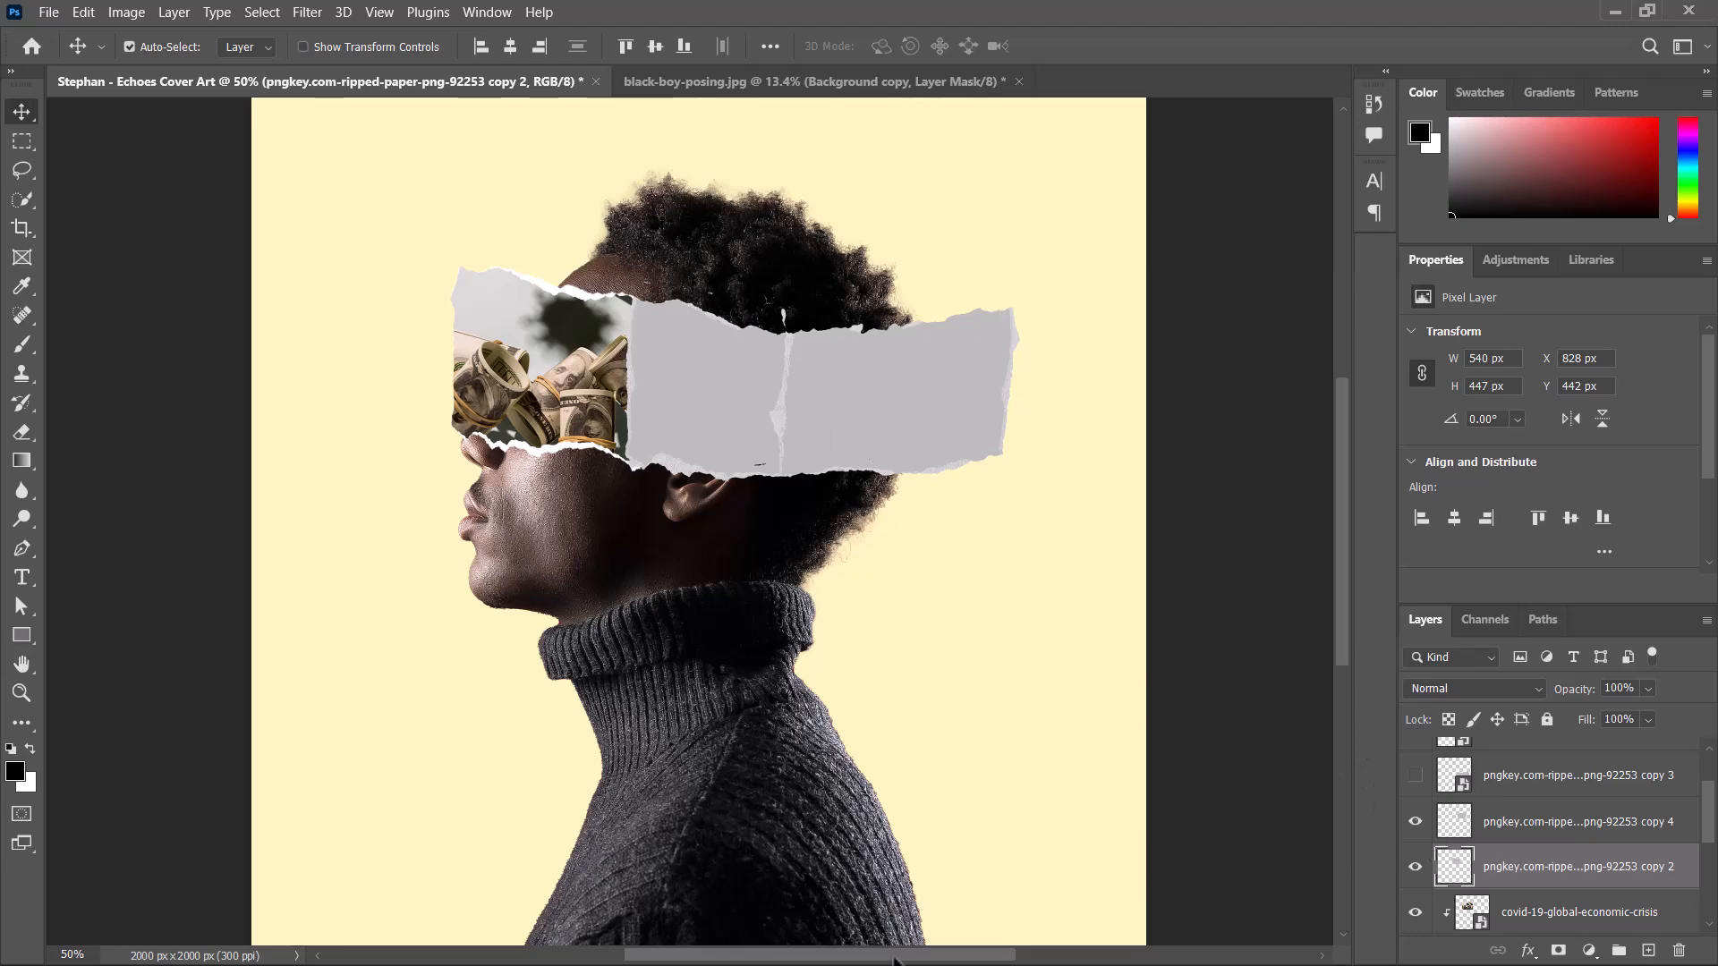
pyautogui.press('super')
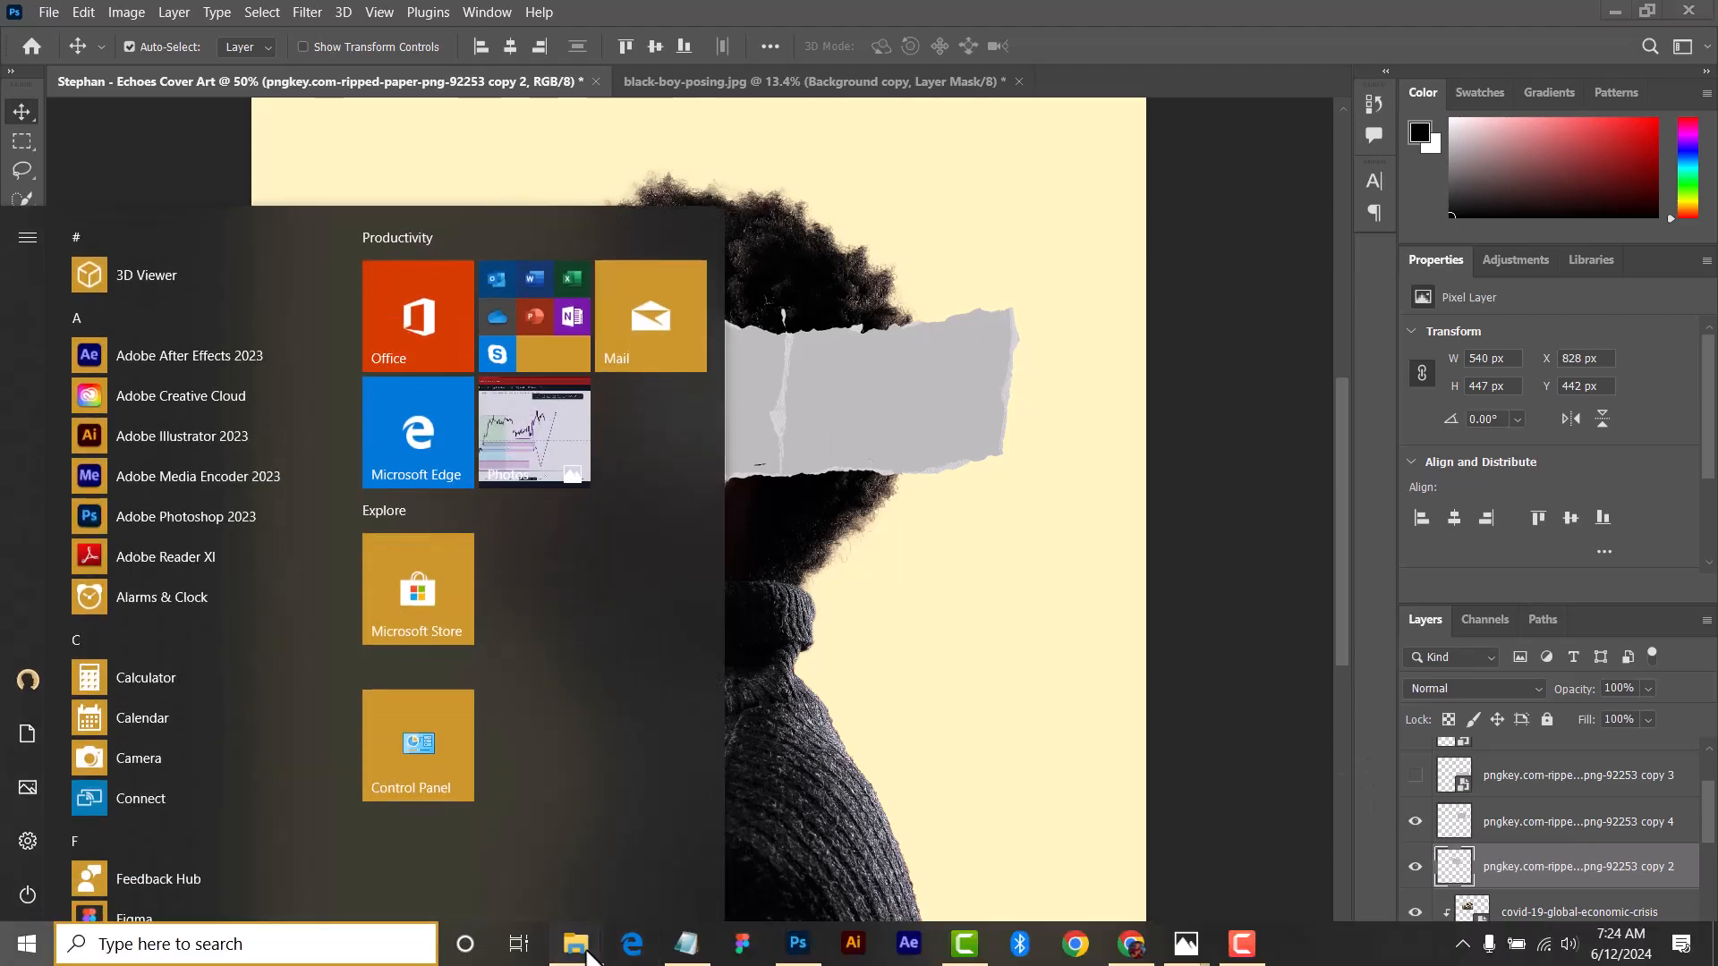
pyautogui.moveTo(576, 944)
pyautogui.click(877, 872)
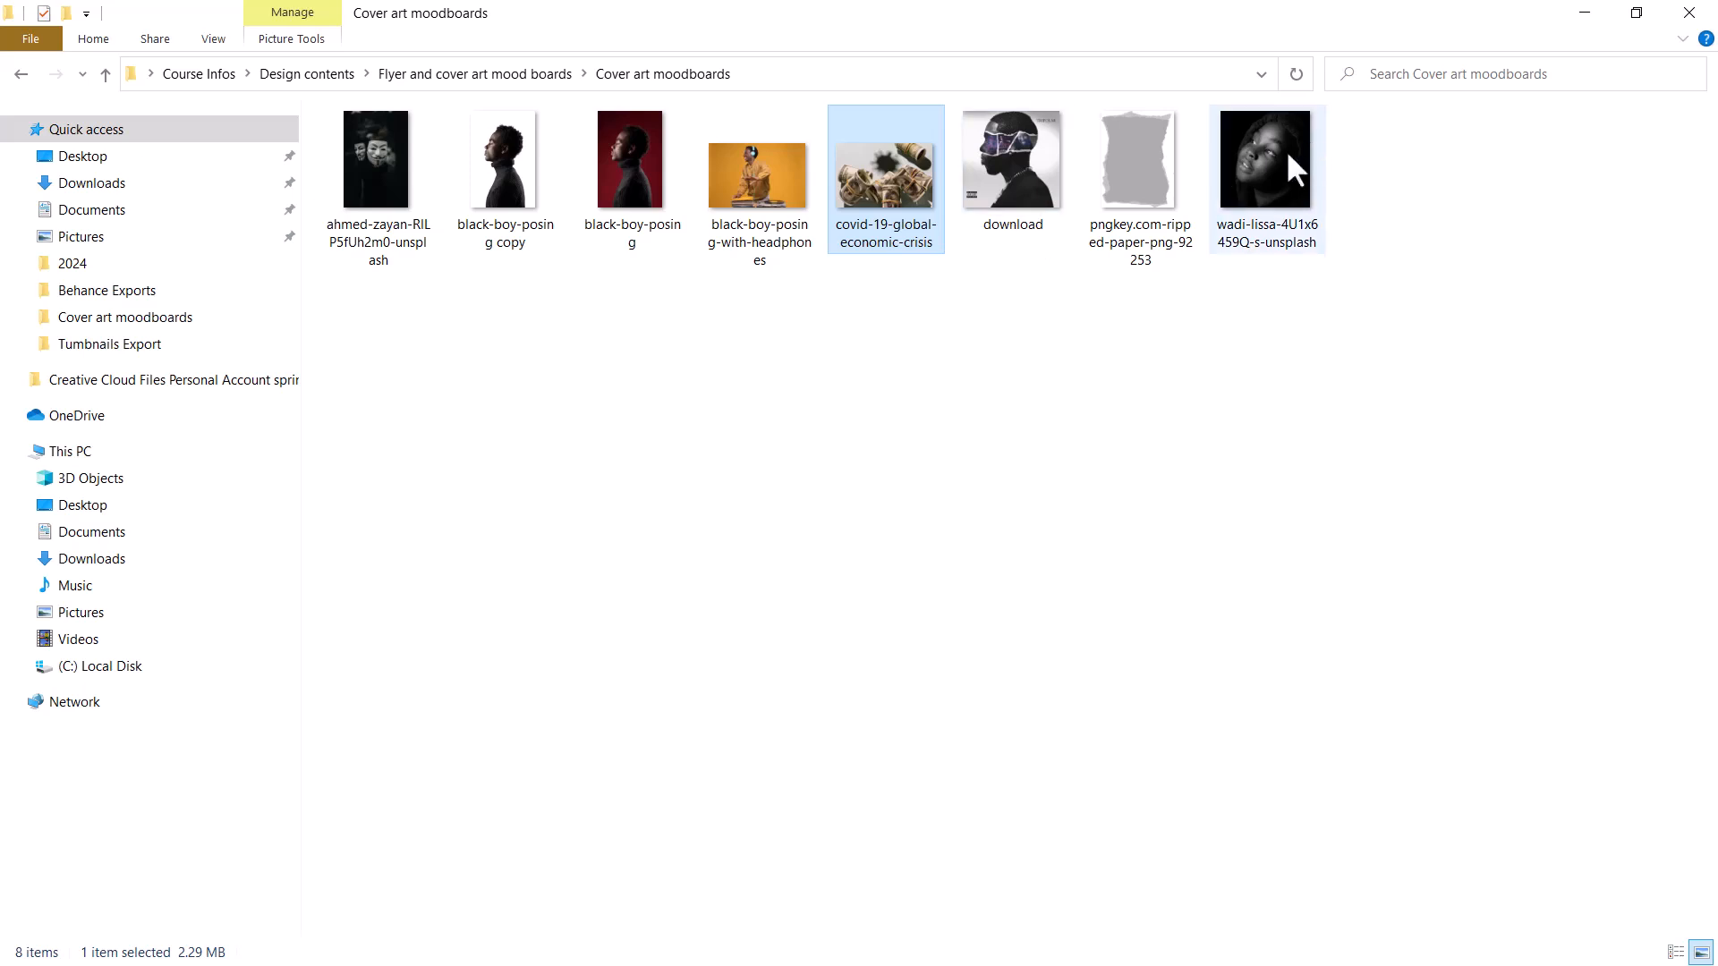
pyautogui.moveTo(1292, 170); pyautogui.dragTo(726, 440)
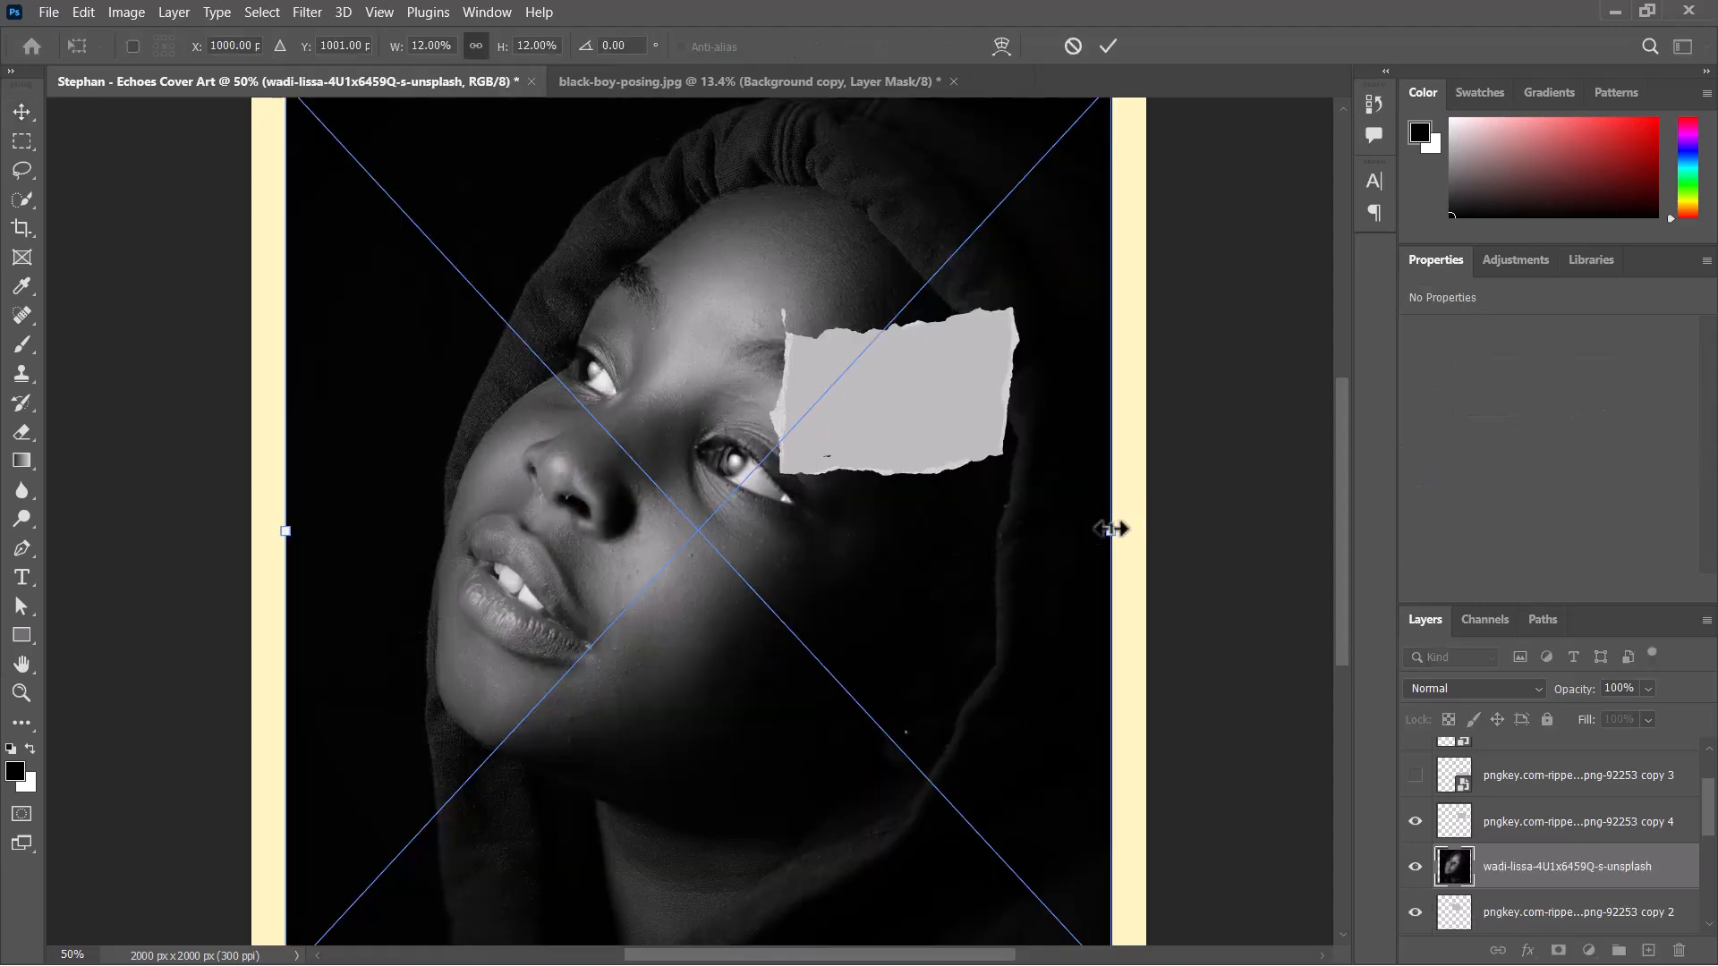
# Scale the placed hooded portrait down to about 2.64%, position it over the middle paper strip and commit the placement.
pyautogui.moveTo(1113, 529); pyautogui.dragTo(528, 507)
pyautogui.moveTo(403, 573); pyautogui.dragTo(694, 430)
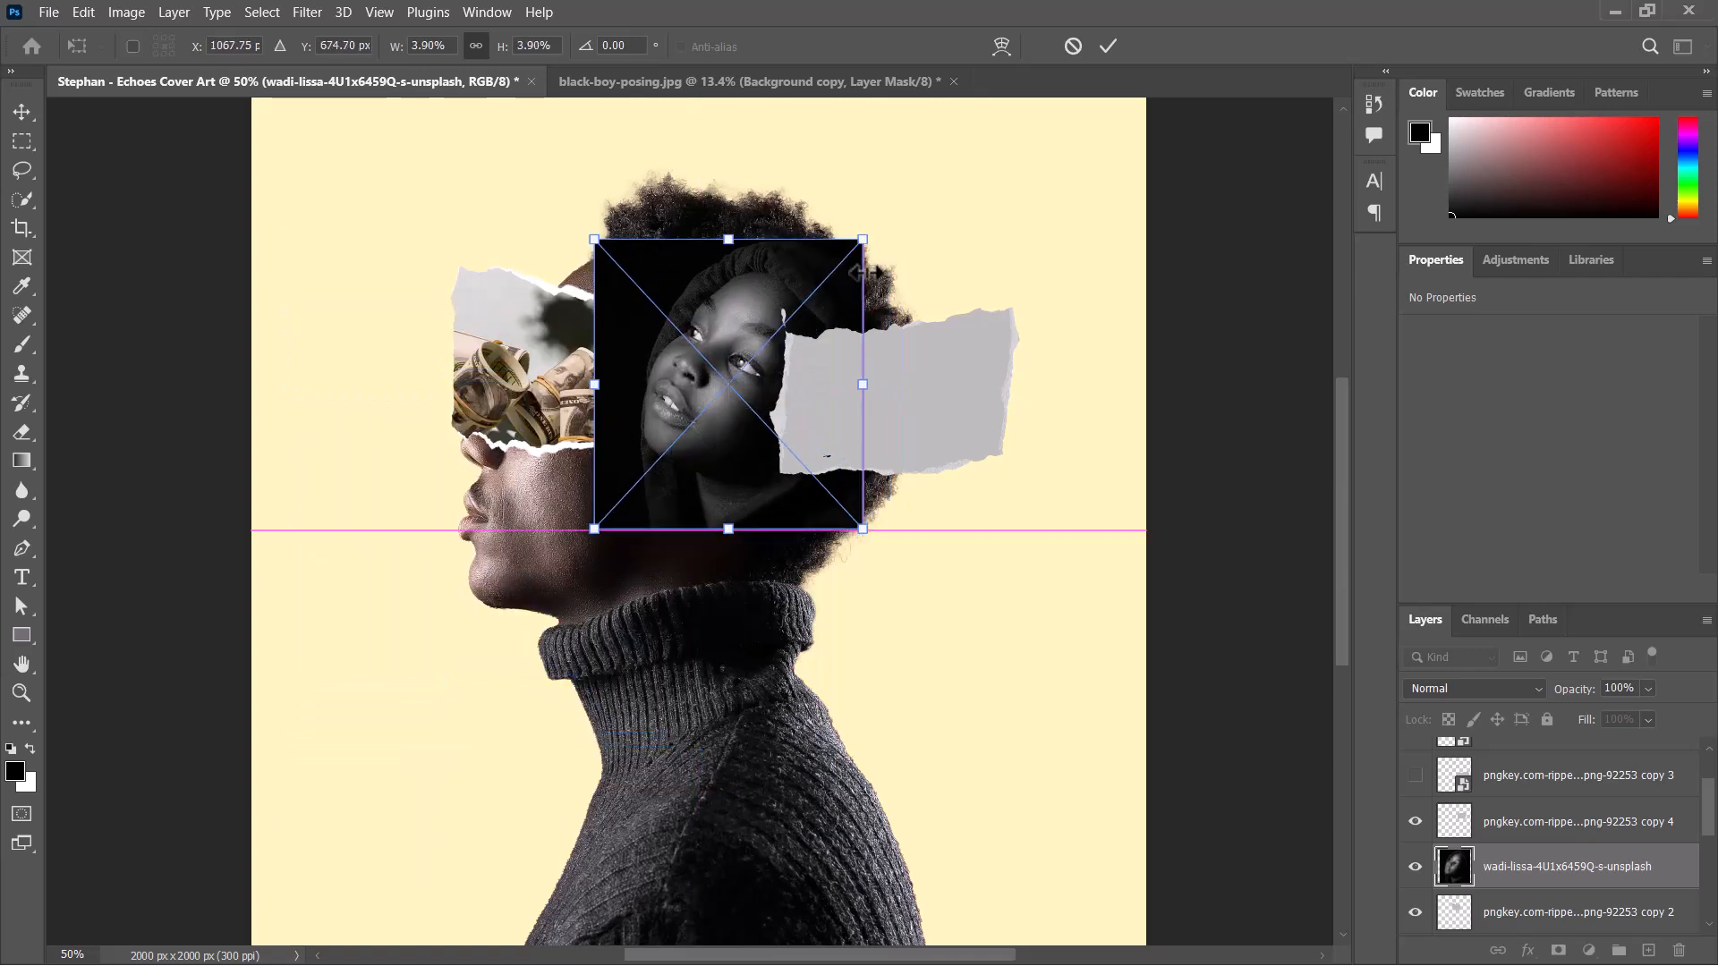
pyautogui.moveTo(865, 271); pyautogui.dragTo(745, 317)
pyautogui.moveTo(694, 454); pyautogui.dragTo(704, 426)
pyautogui.click(1108, 47)
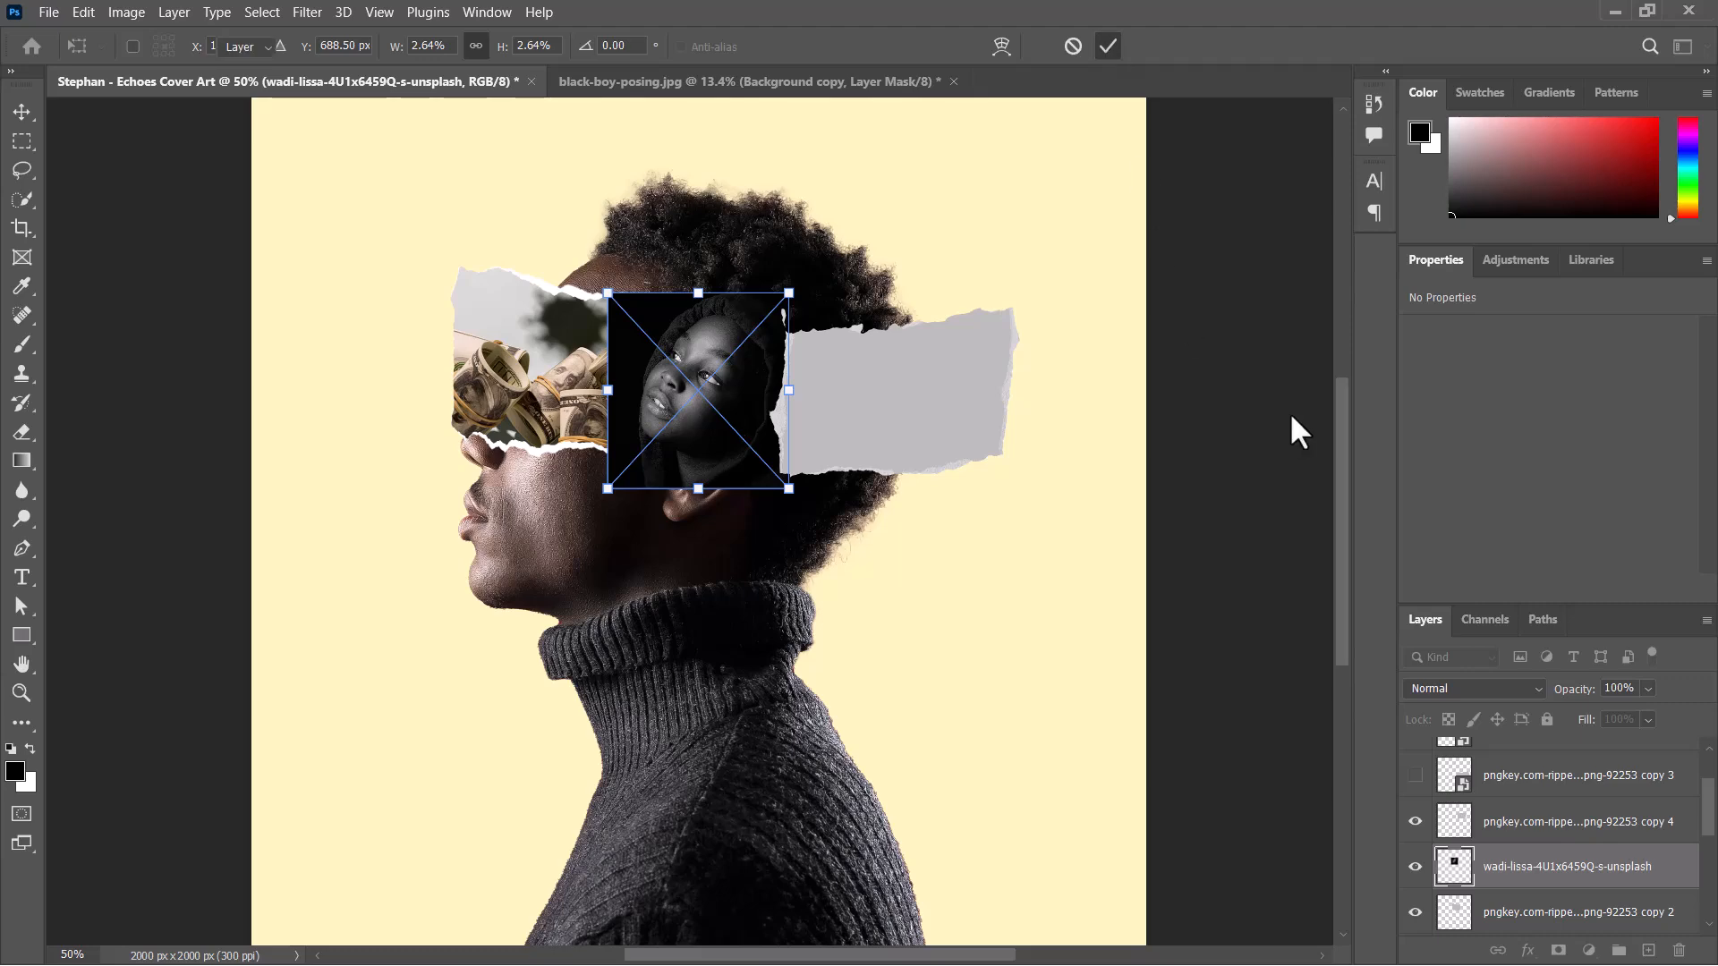
# Clip the hooded portrait to the middle paper strip and duplicate that strip's layer.
pyautogui.rightClick(1575, 866)
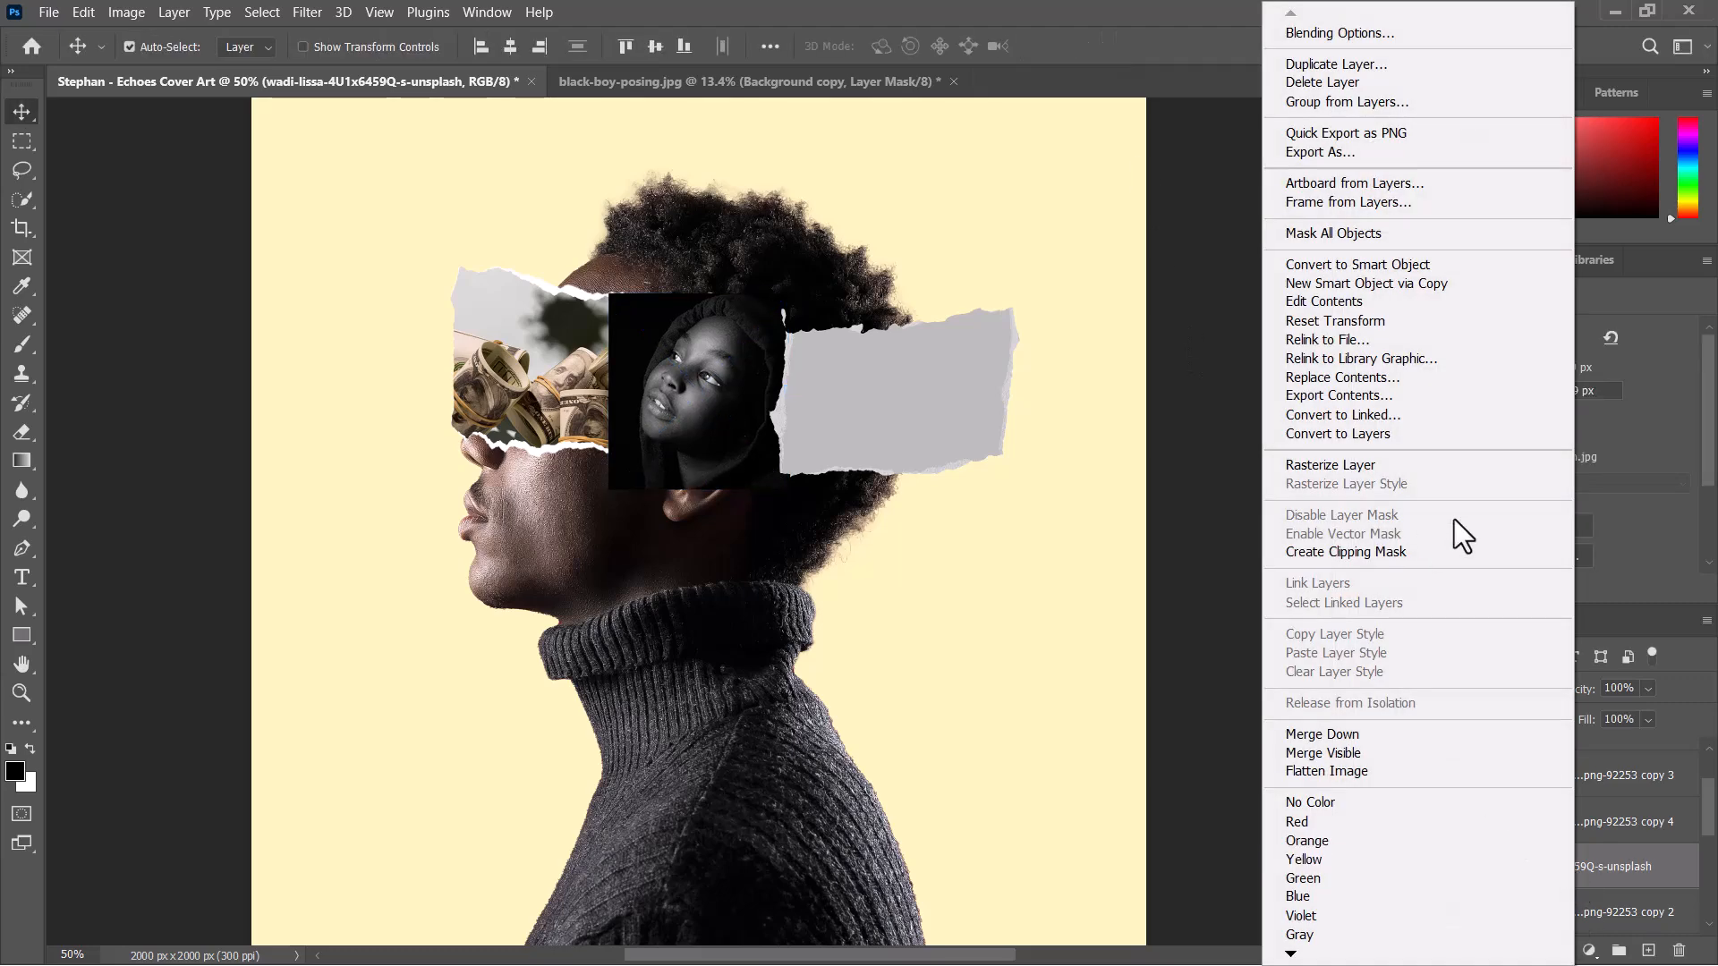
pyautogui.click(1383, 552)
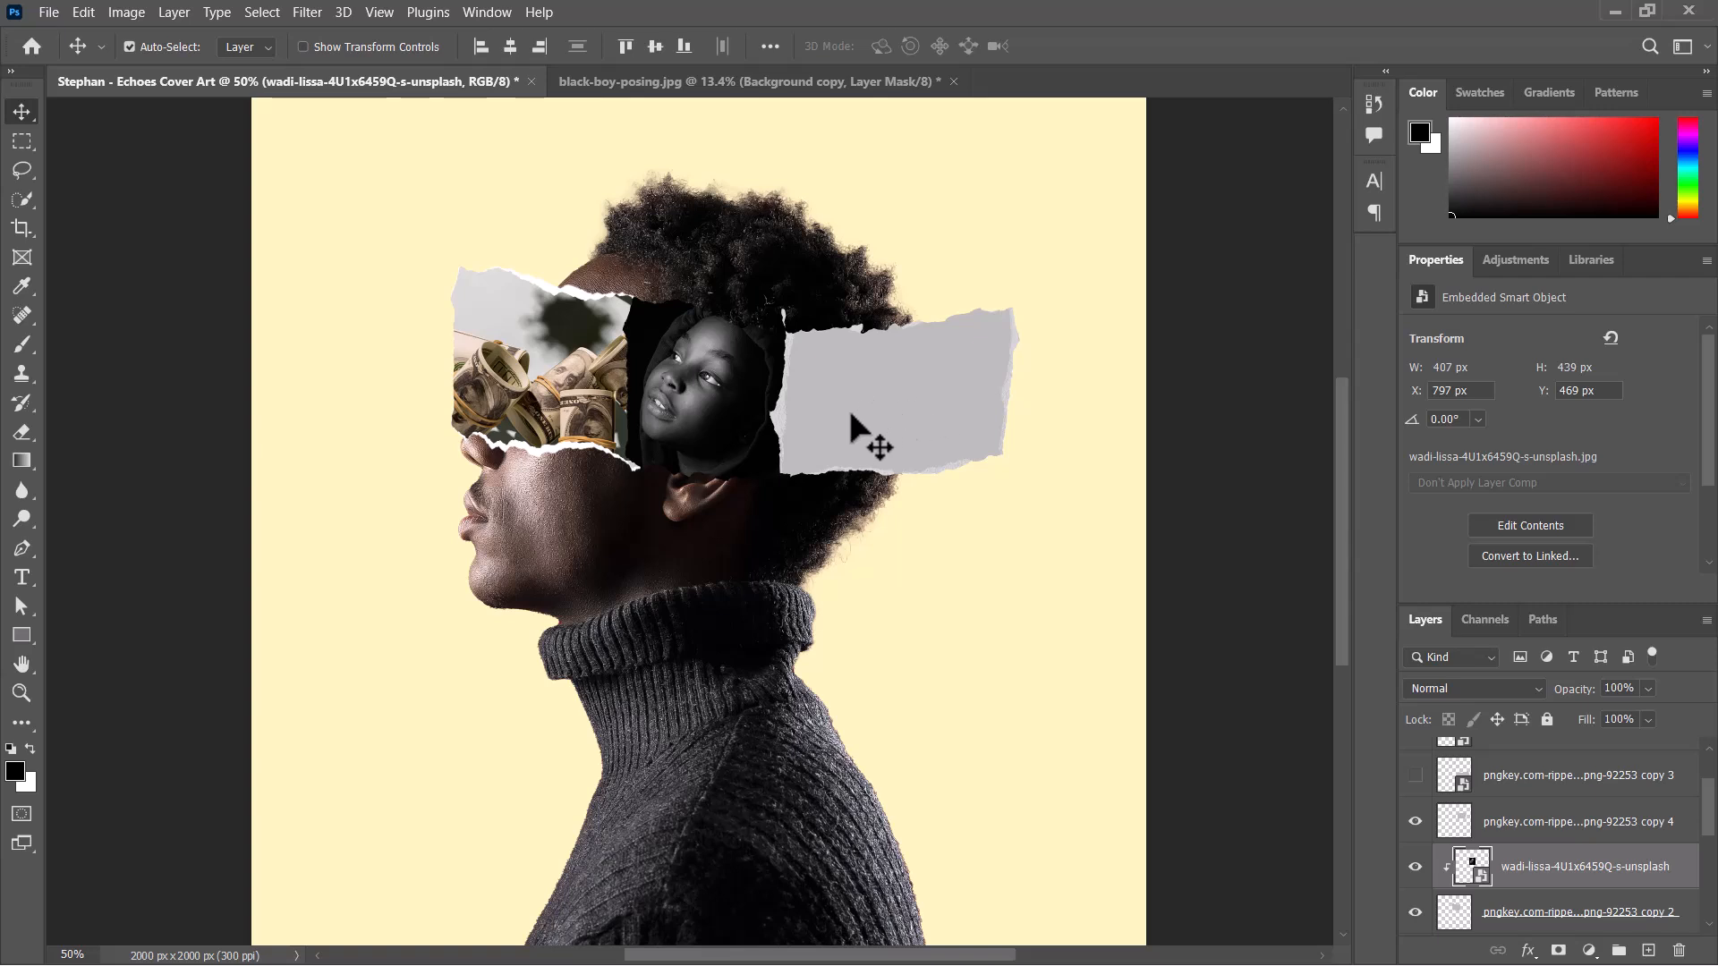
pyautogui.click(1538, 917)
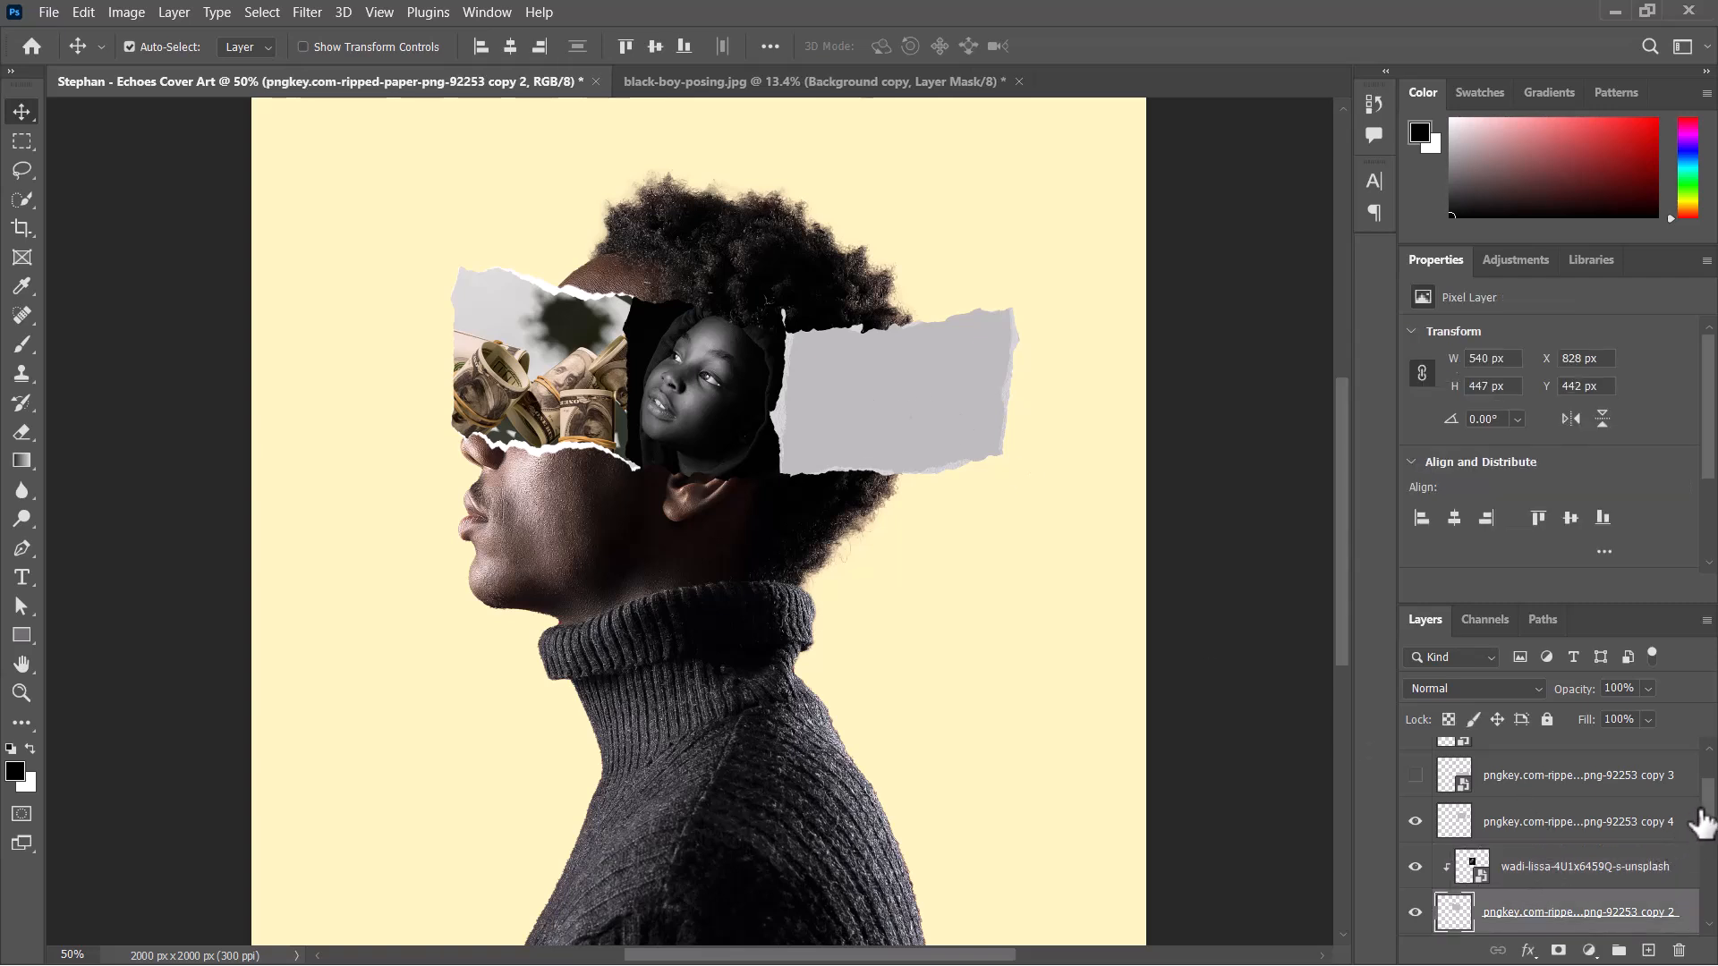
pyautogui.scroll(-2, 1695, 832)
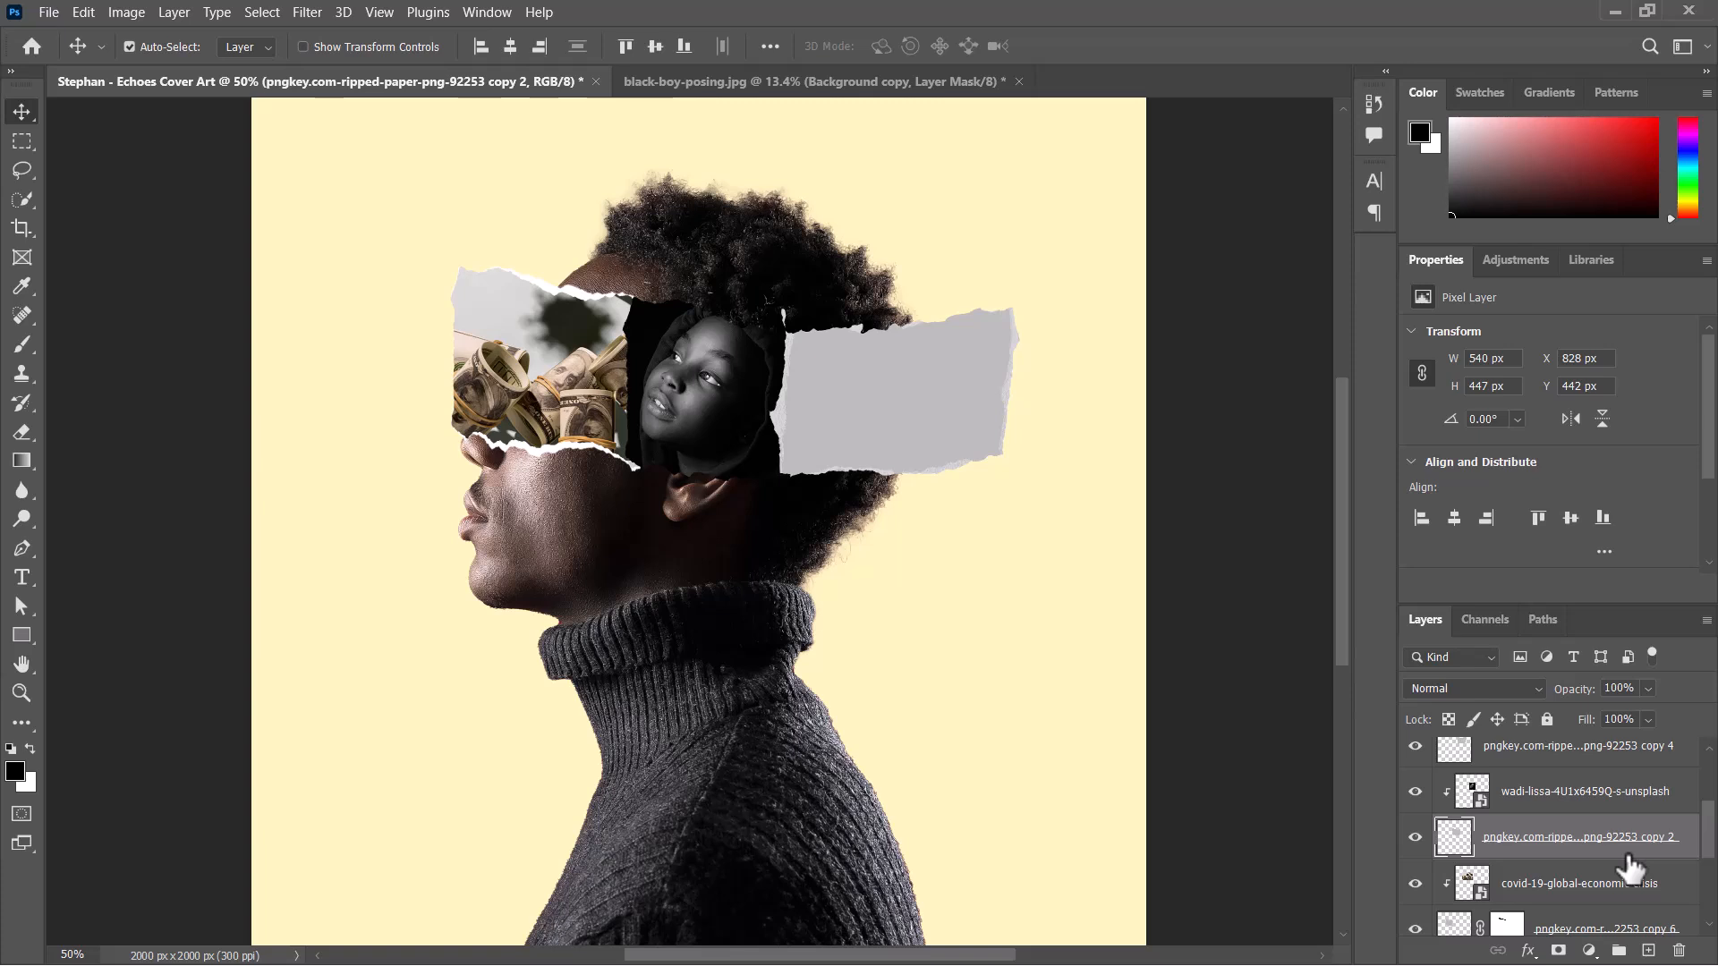
pyautogui.hotkey('ctrl', 'j')
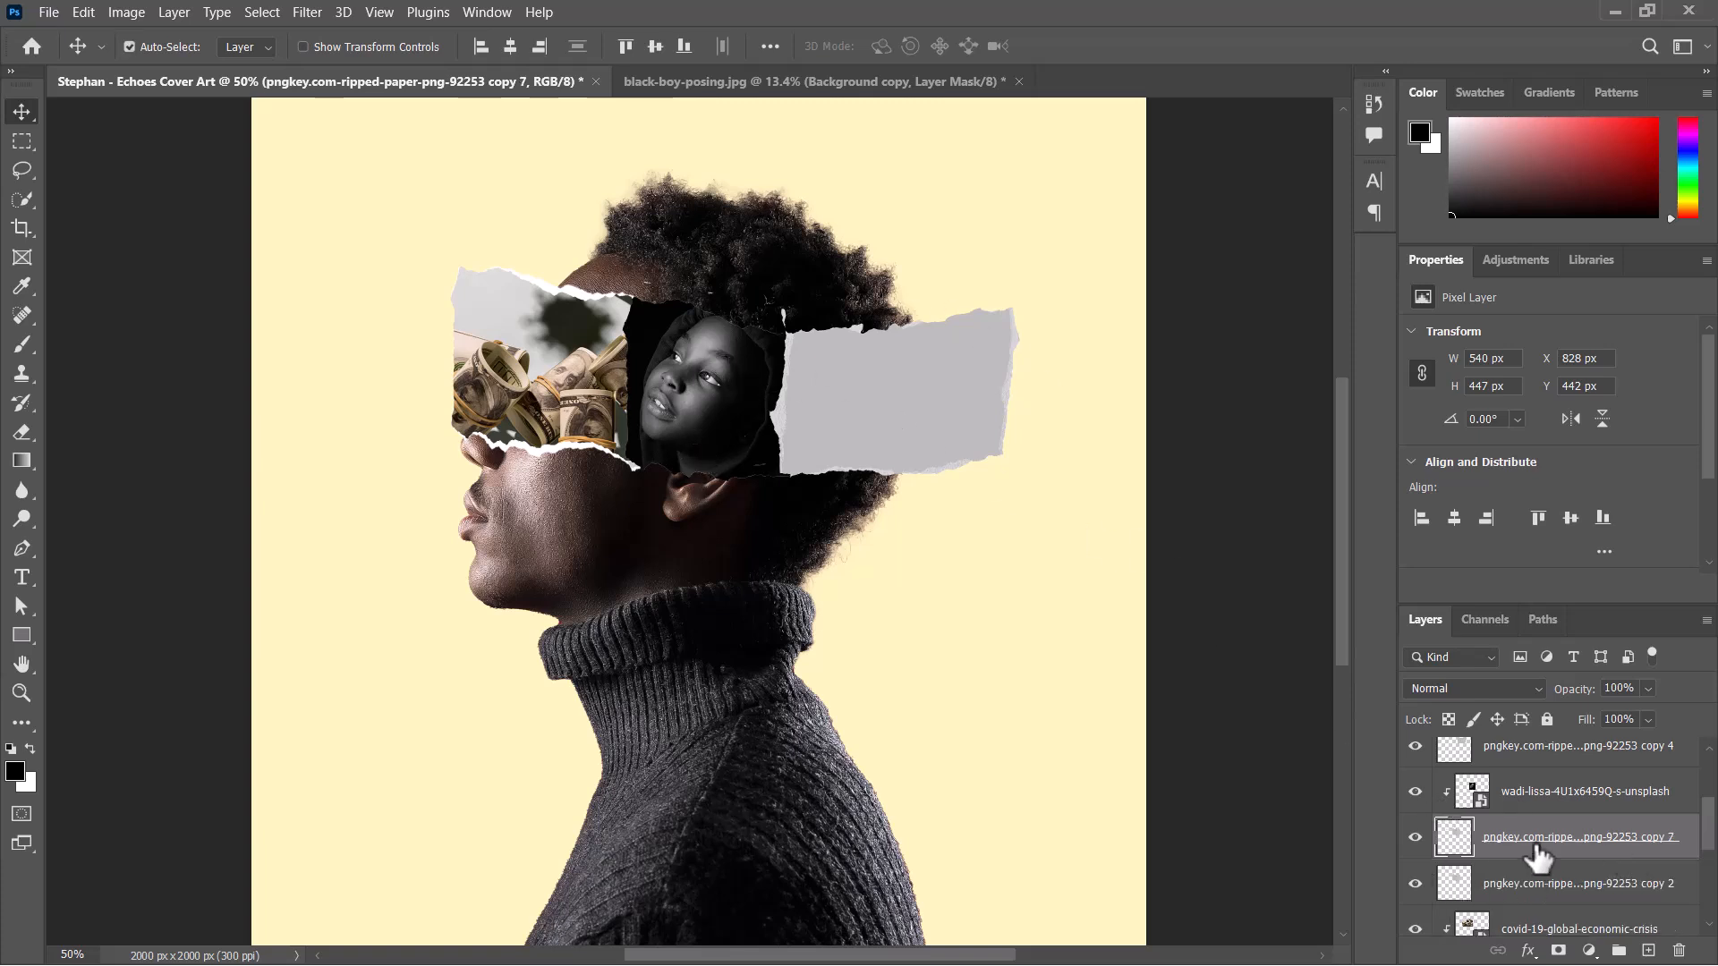
# Apply a white Color Overlay at 100% opacity to the lower copy of the middle strip and collapse its effects list.
pyautogui.click(1507, 887)
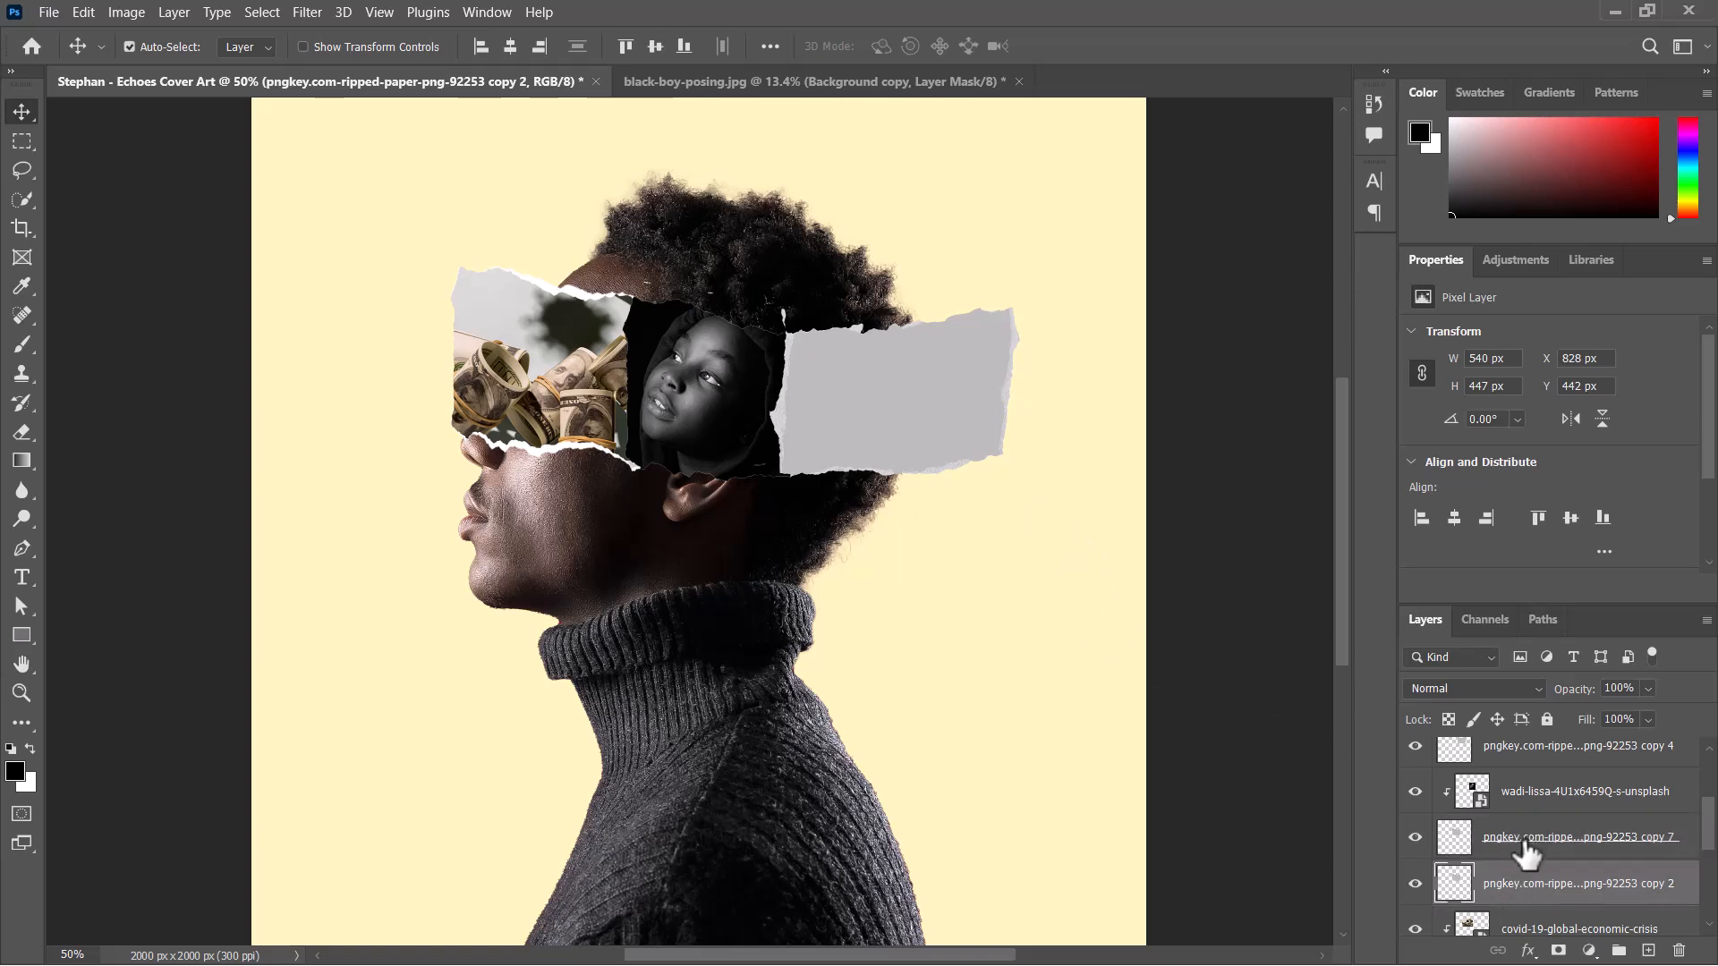
pyautogui.click(1611, 856)
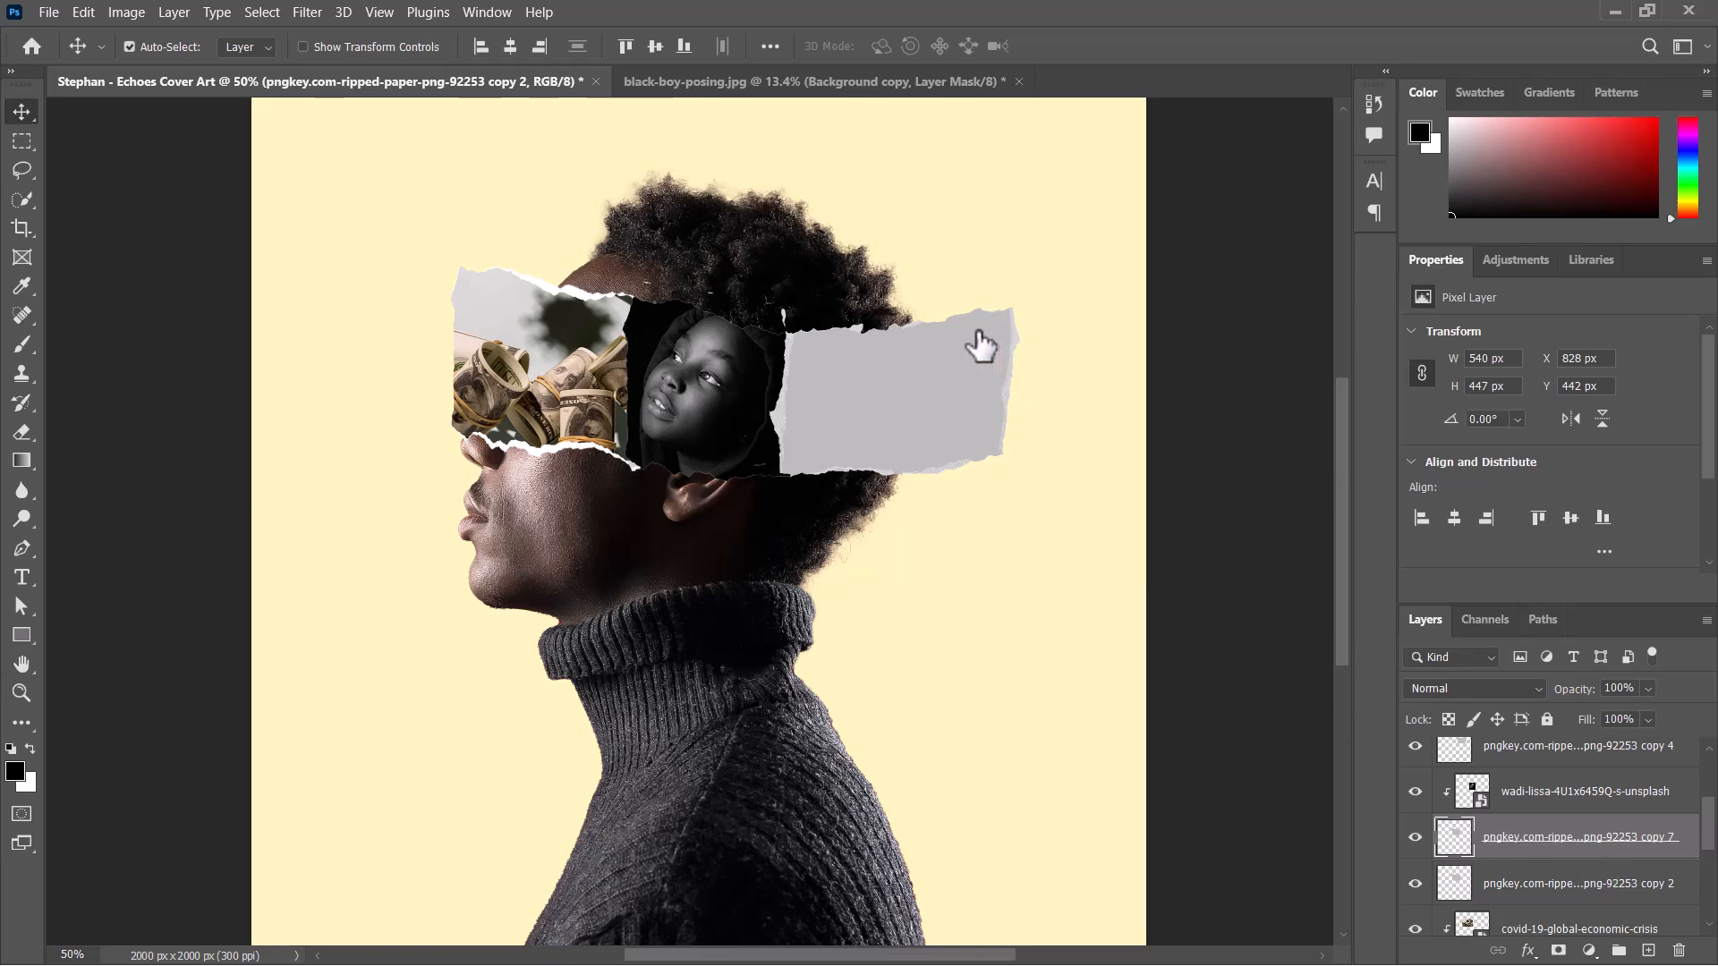
pyautogui.press('space')
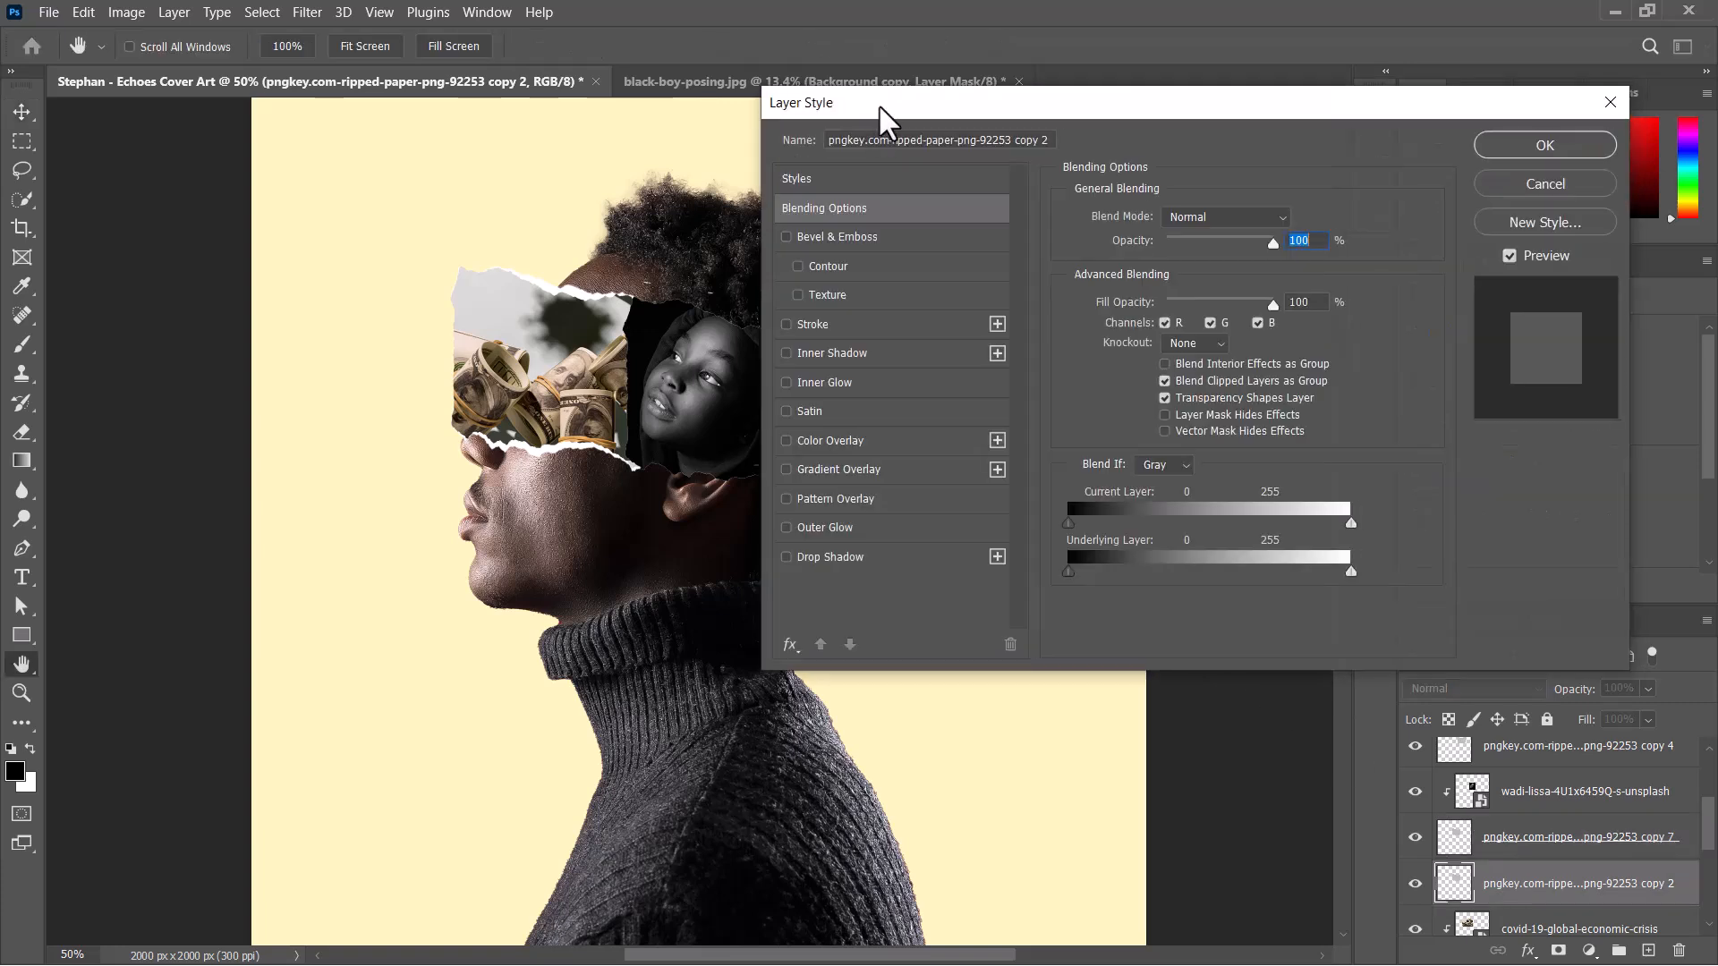
pyautogui.click(877, 436)
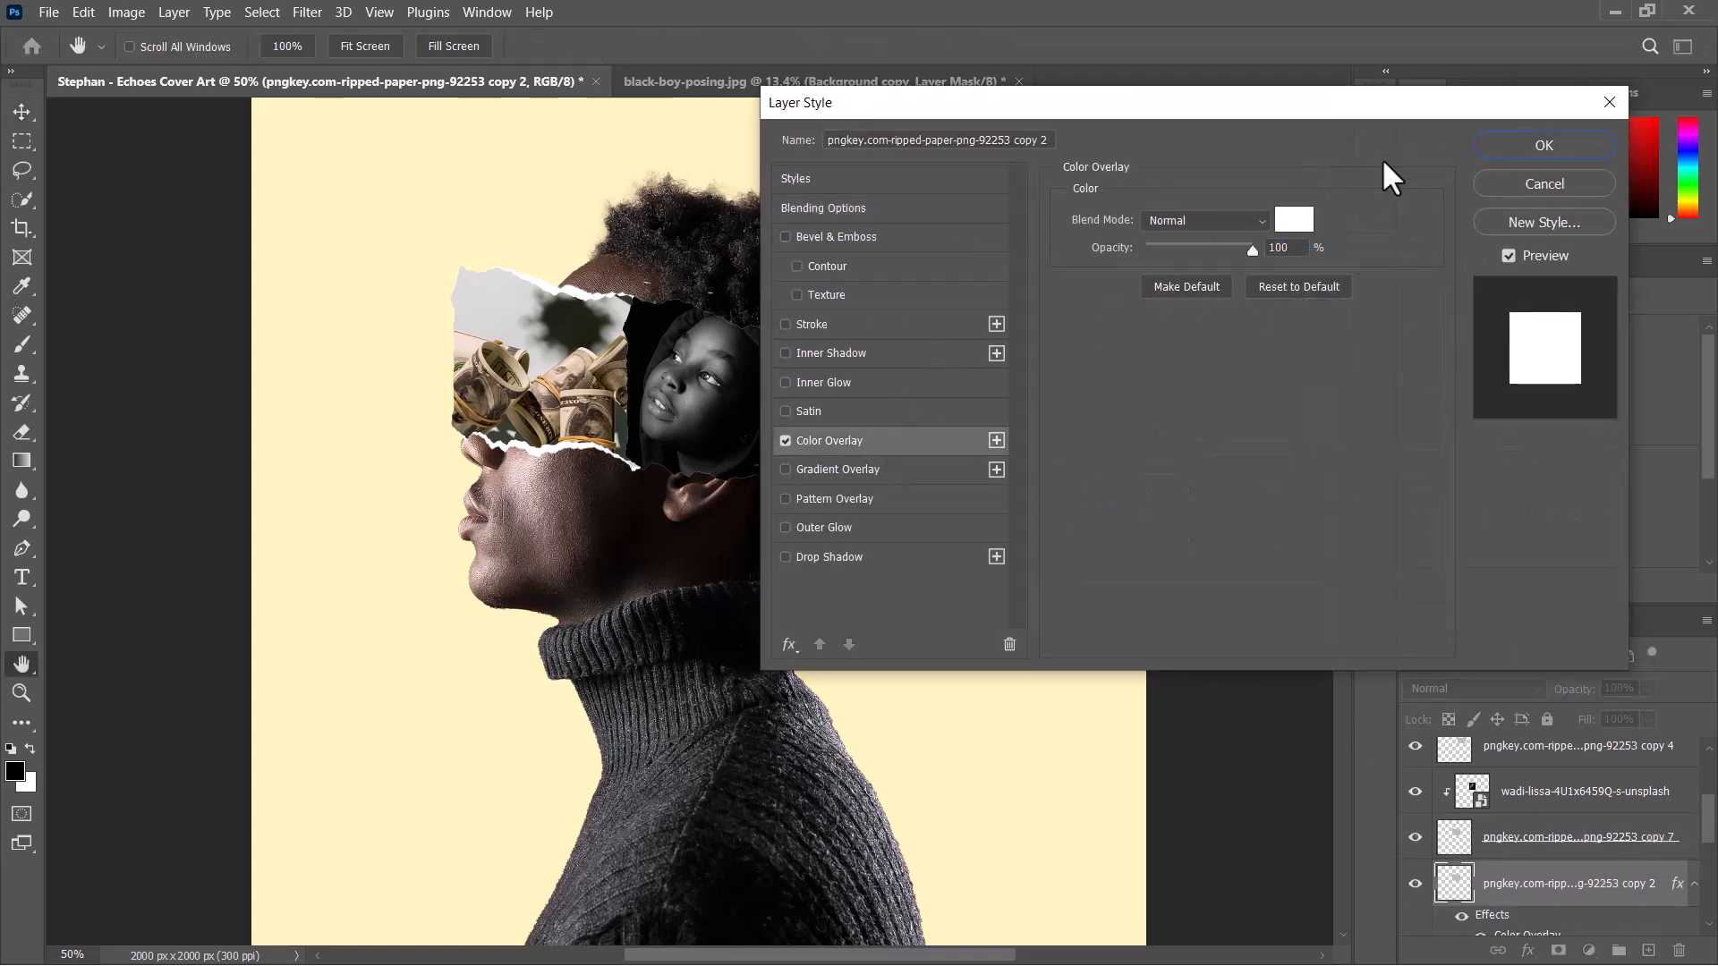
pyautogui.click(1509, 143)
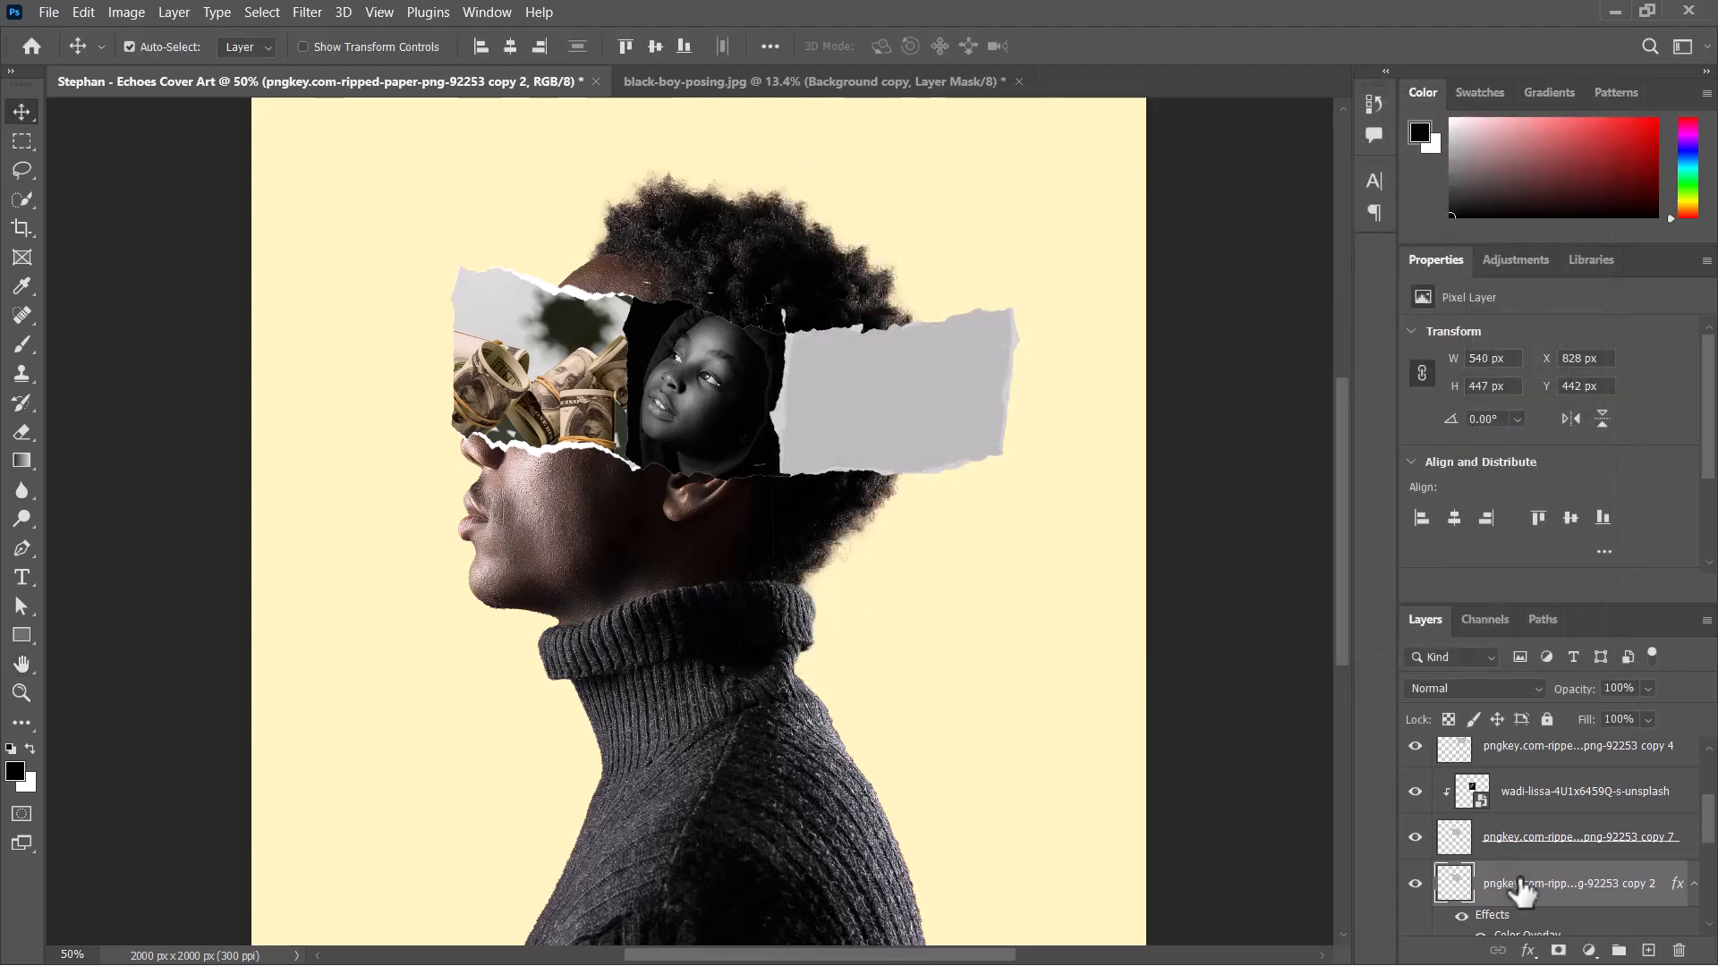
pyautogui.click(1694, 891)
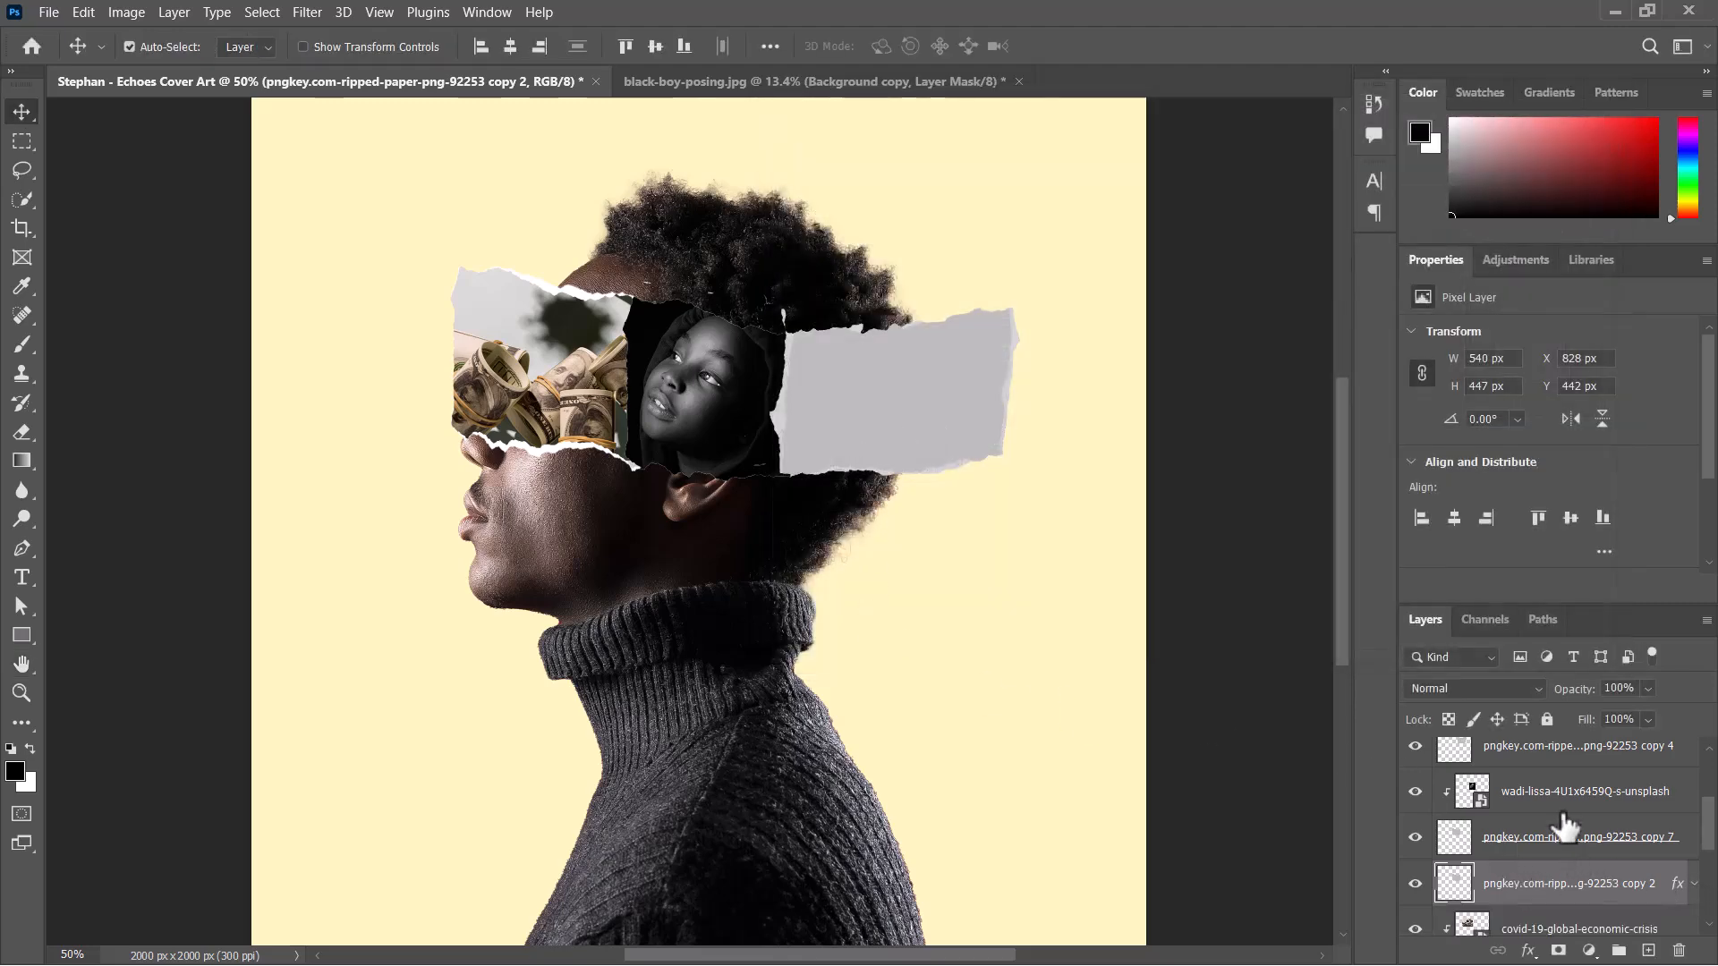
# Inspect both middle strip layers by toggling their visibility, then mask the white one and paint out stray specks above its upper edge.
pyautogui.hotkey('ctrl', '+')
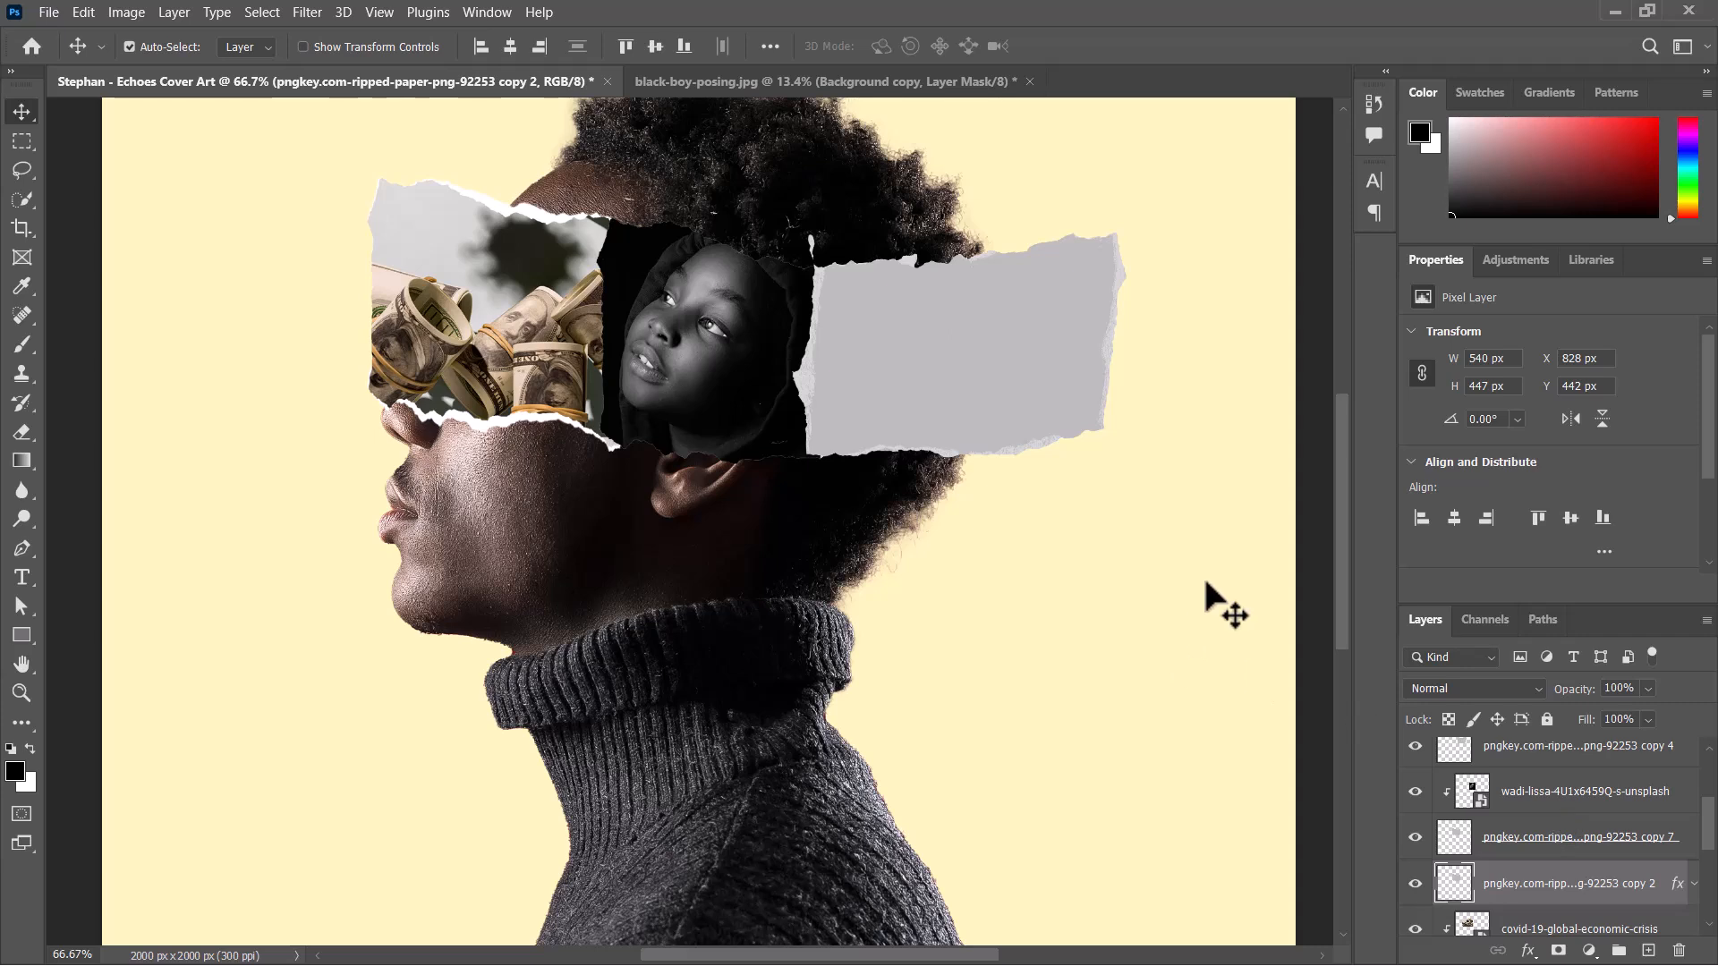
pyautogui.moveTo(1339, 471); pyautogui.dragTo(1339, 448)
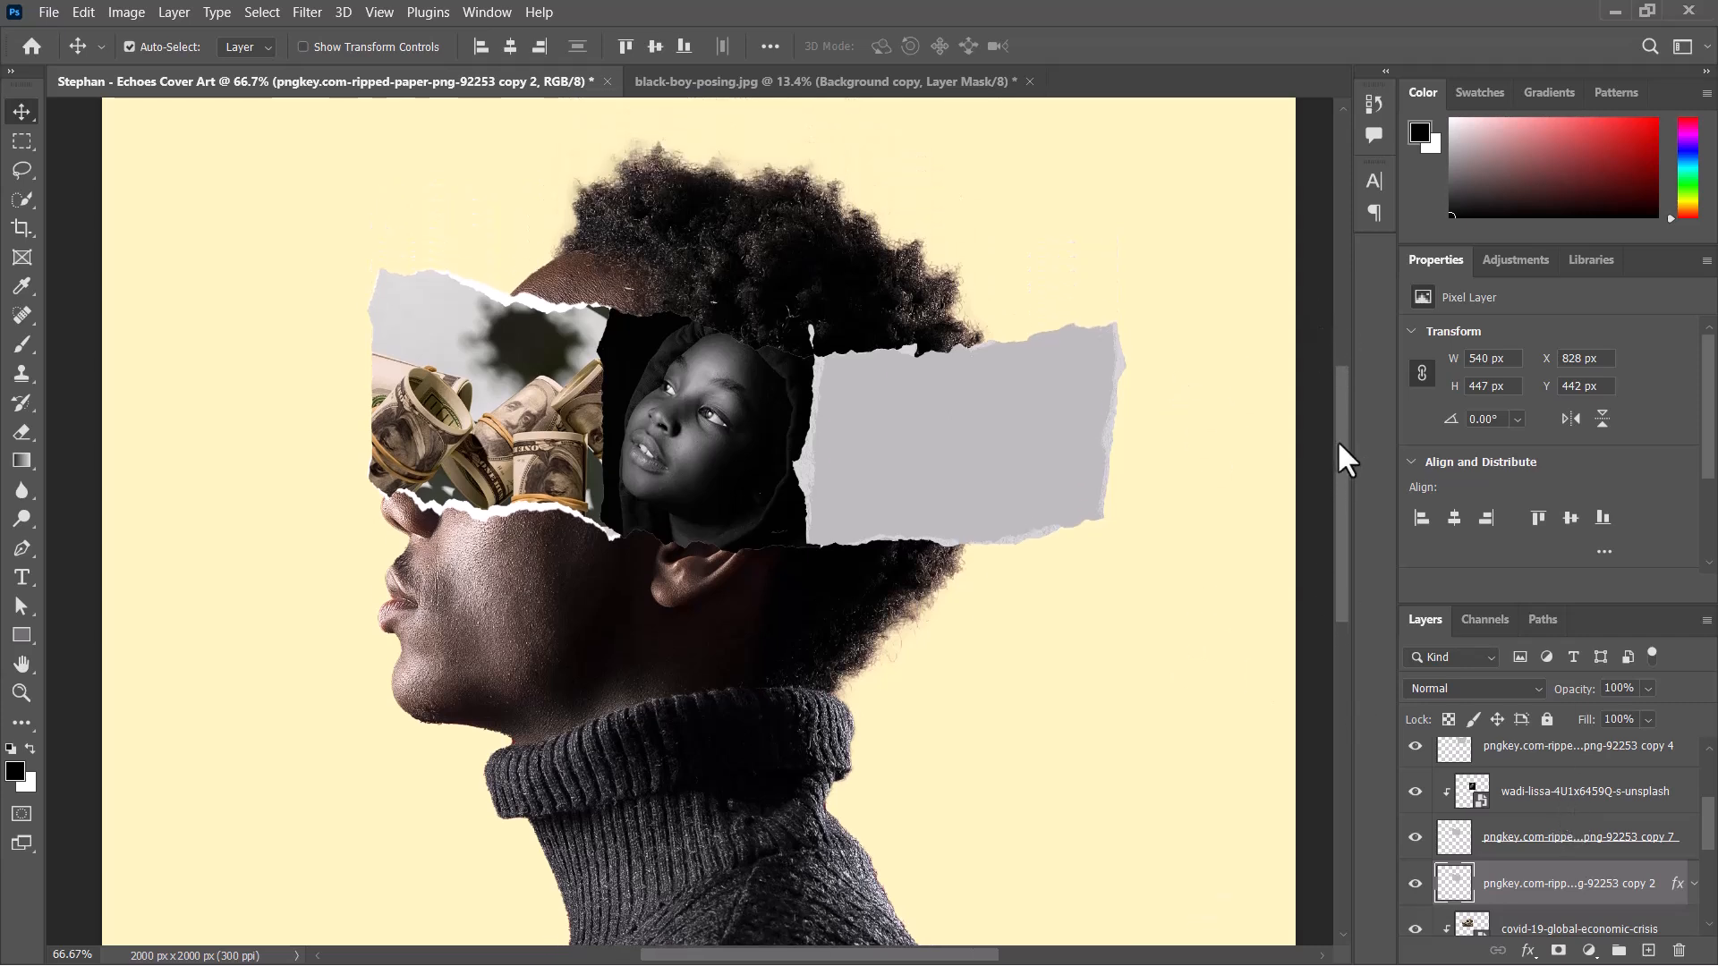
pyautogui.click(1415, 839)
pyautogui.click(1414, 884)
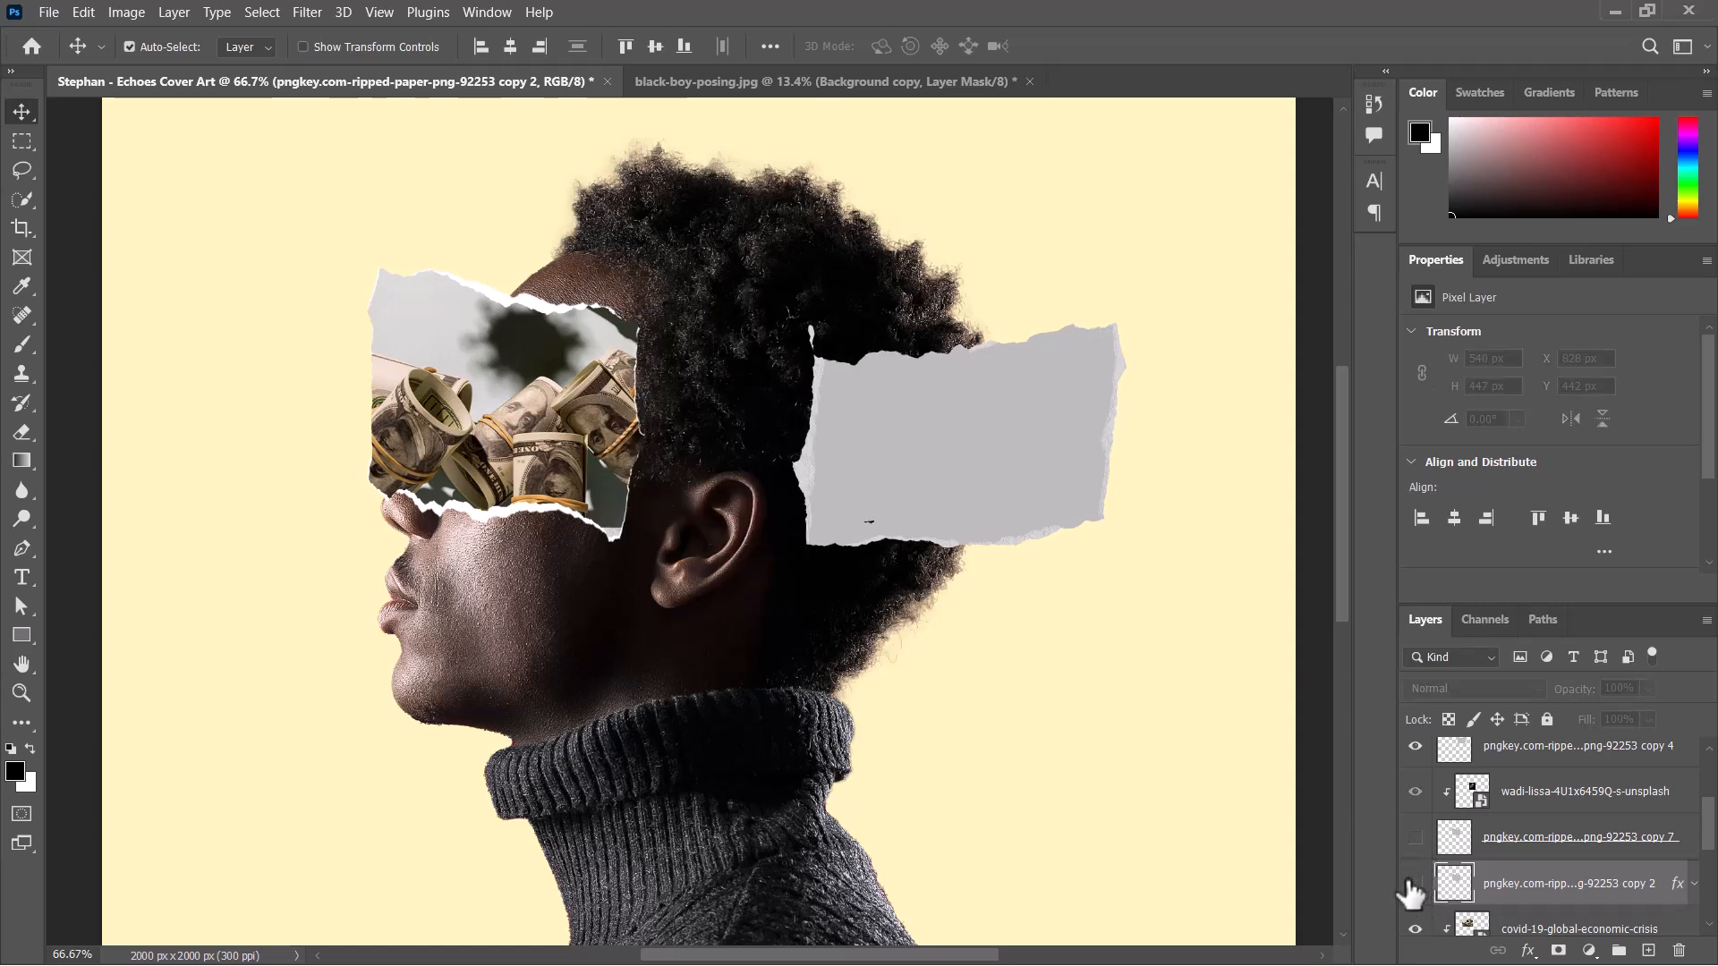
pyautogui.click(1413, 885)
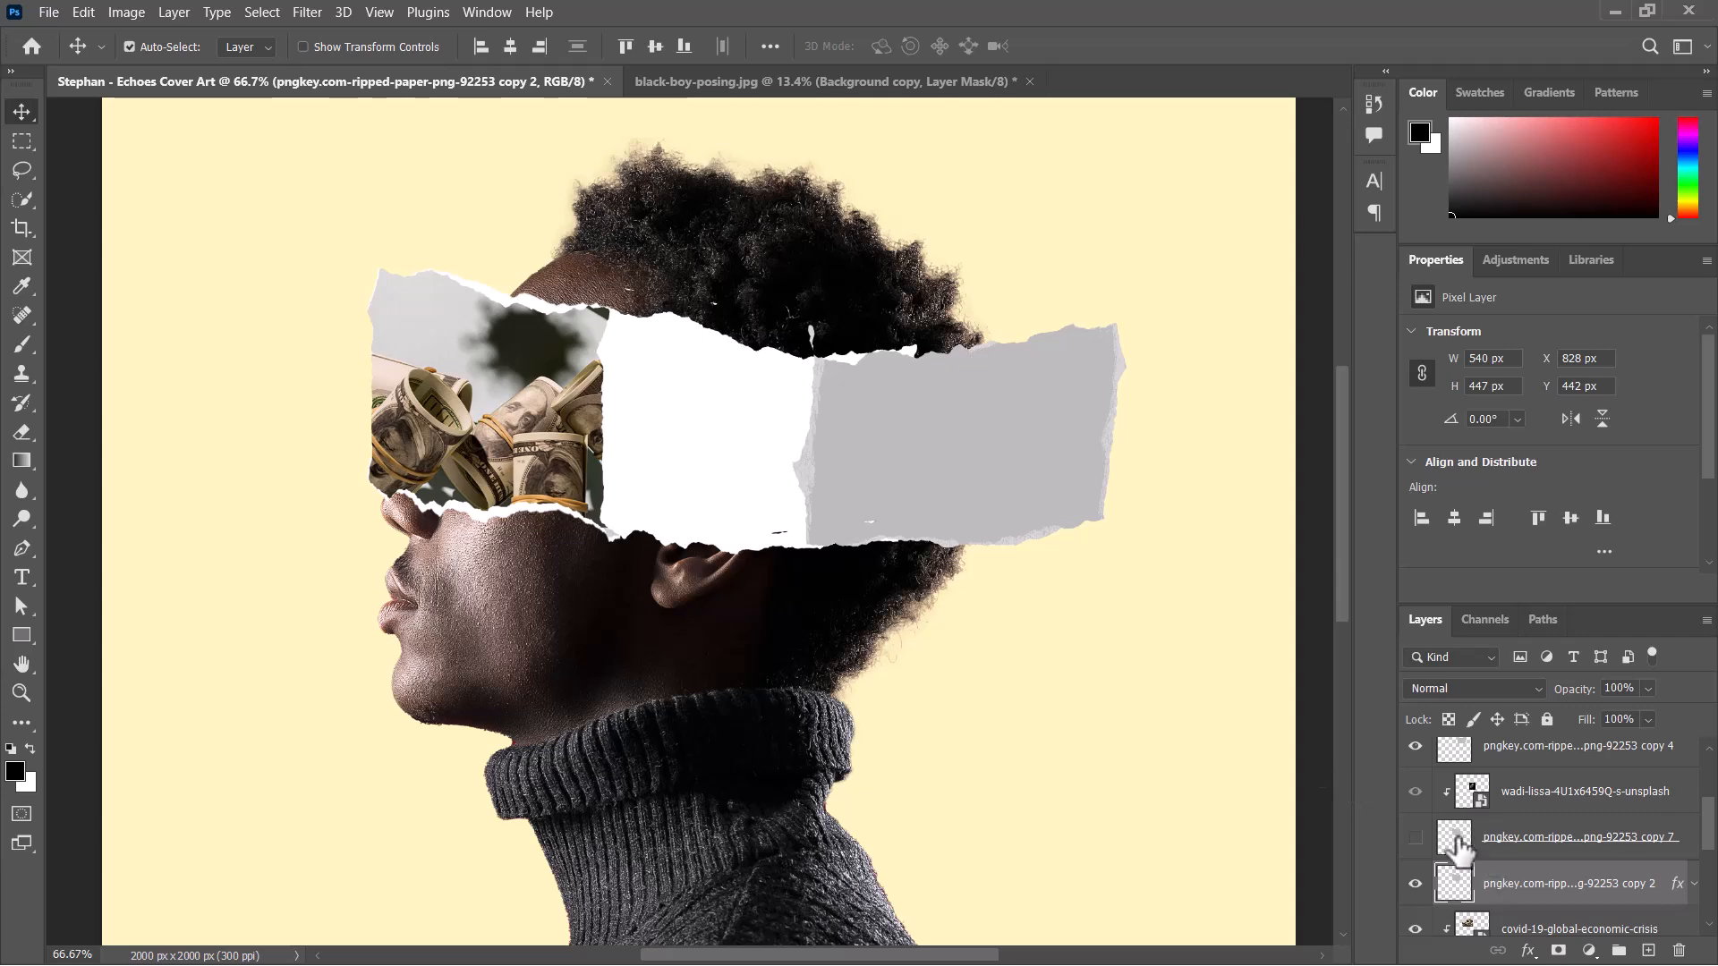
pyautogui.click(1415, 839)
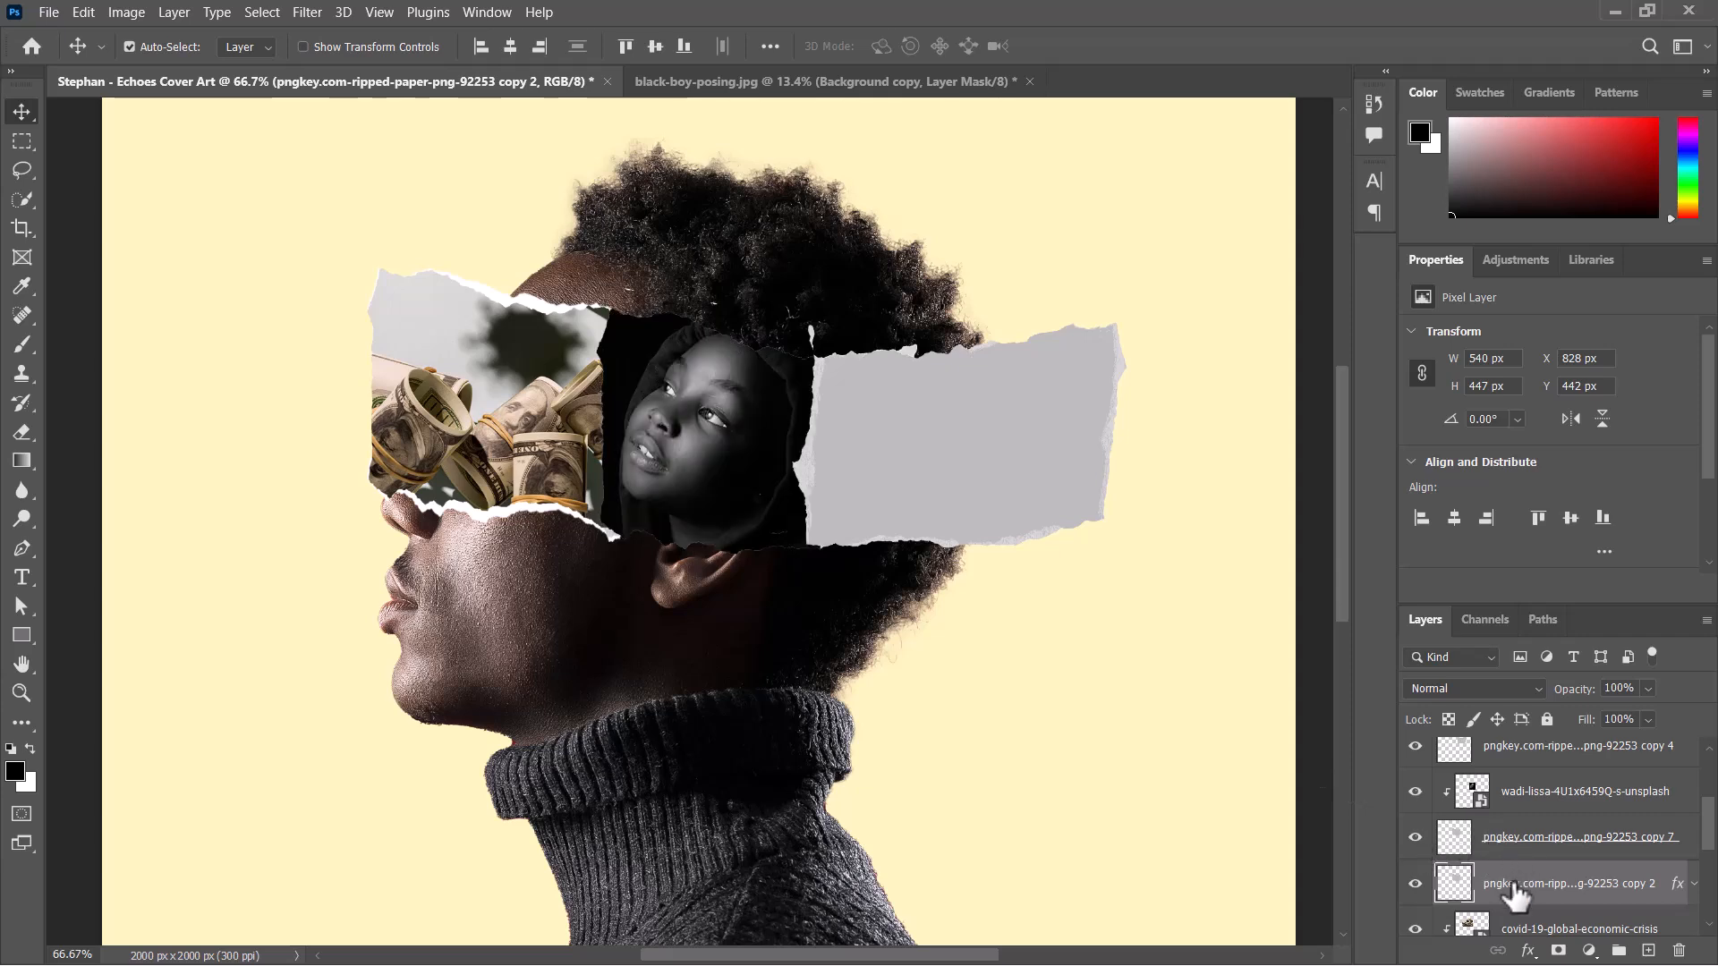
pyautogui.click(1558, 951)
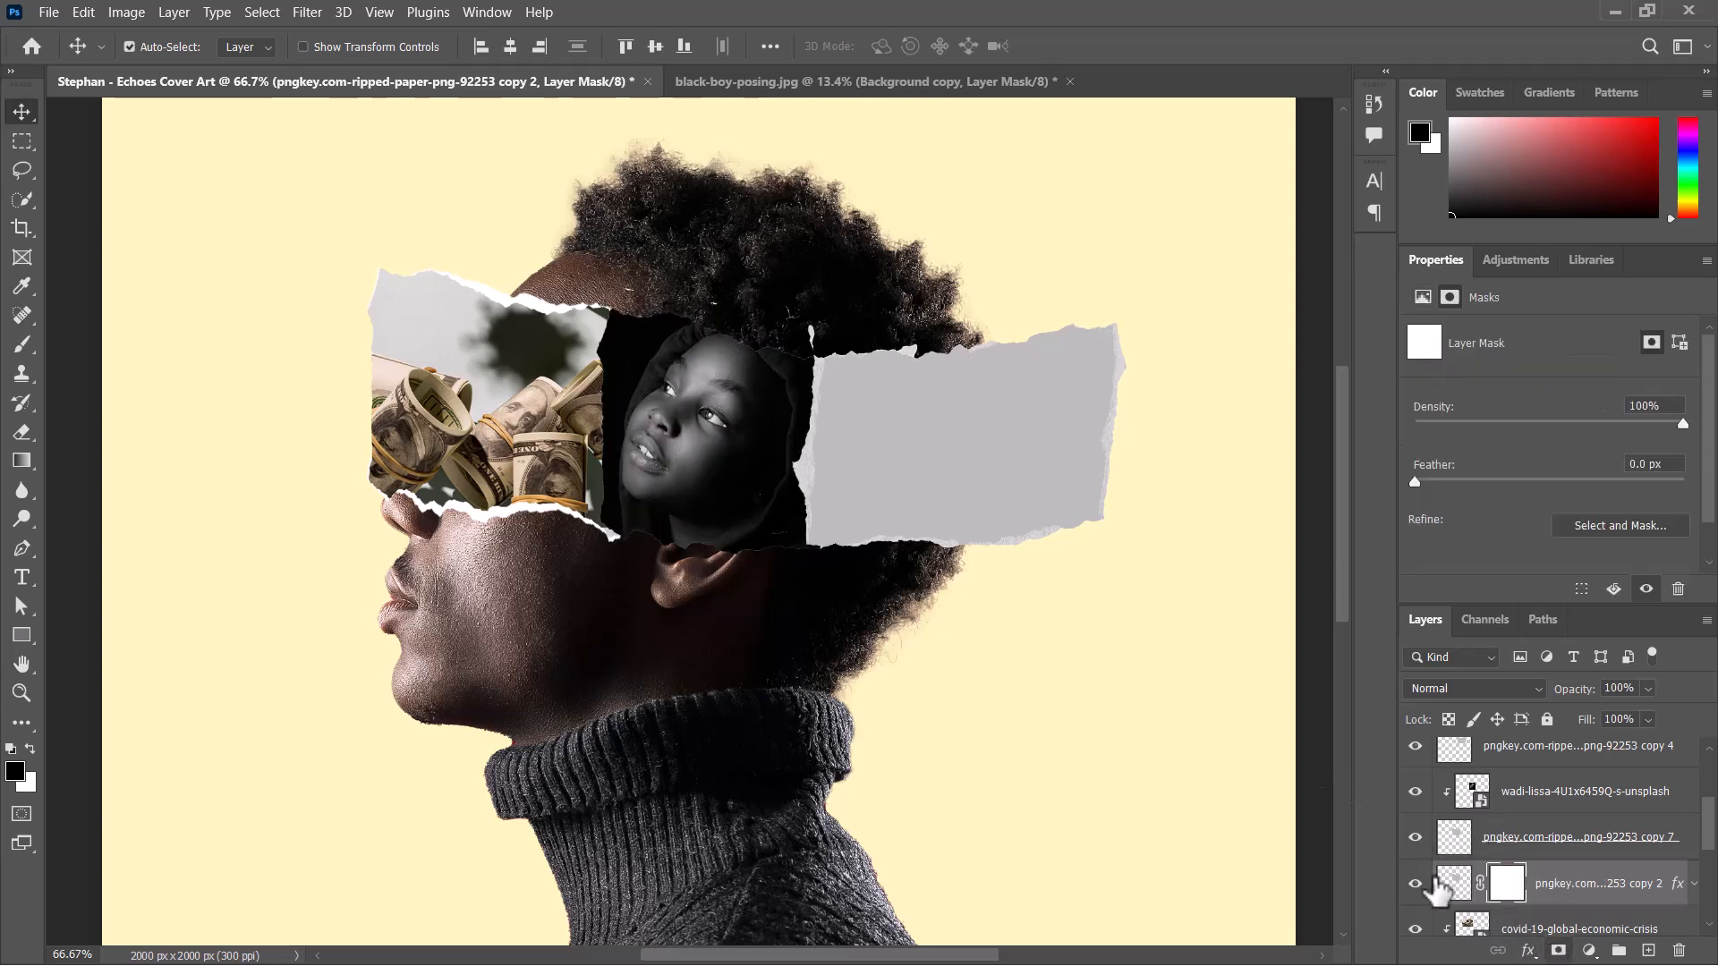
pyautogui.click(16, 344)
pyautogui.moveTo(737, 304); pyautogui.dragTo(660, 299)
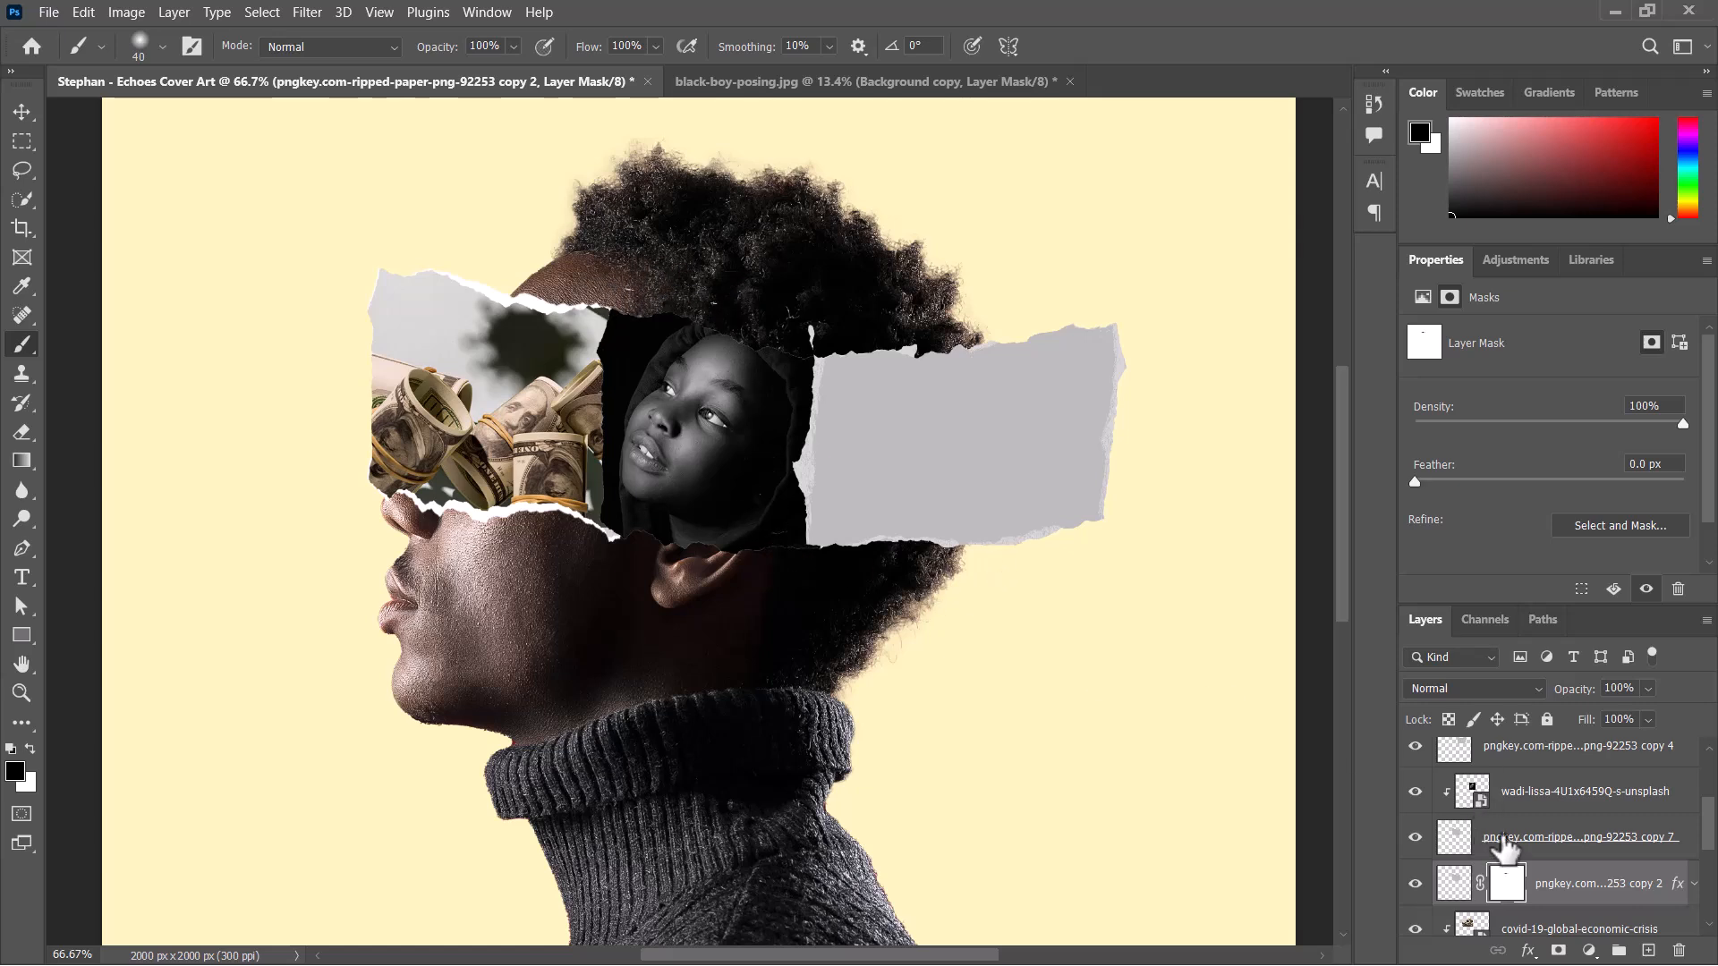
# Add a layer mask to the portrait's clipping strip and paint out the stray marks above its upper edge.
pyautogui.click(1502, 841)
pyautogui.click(1557, 951)
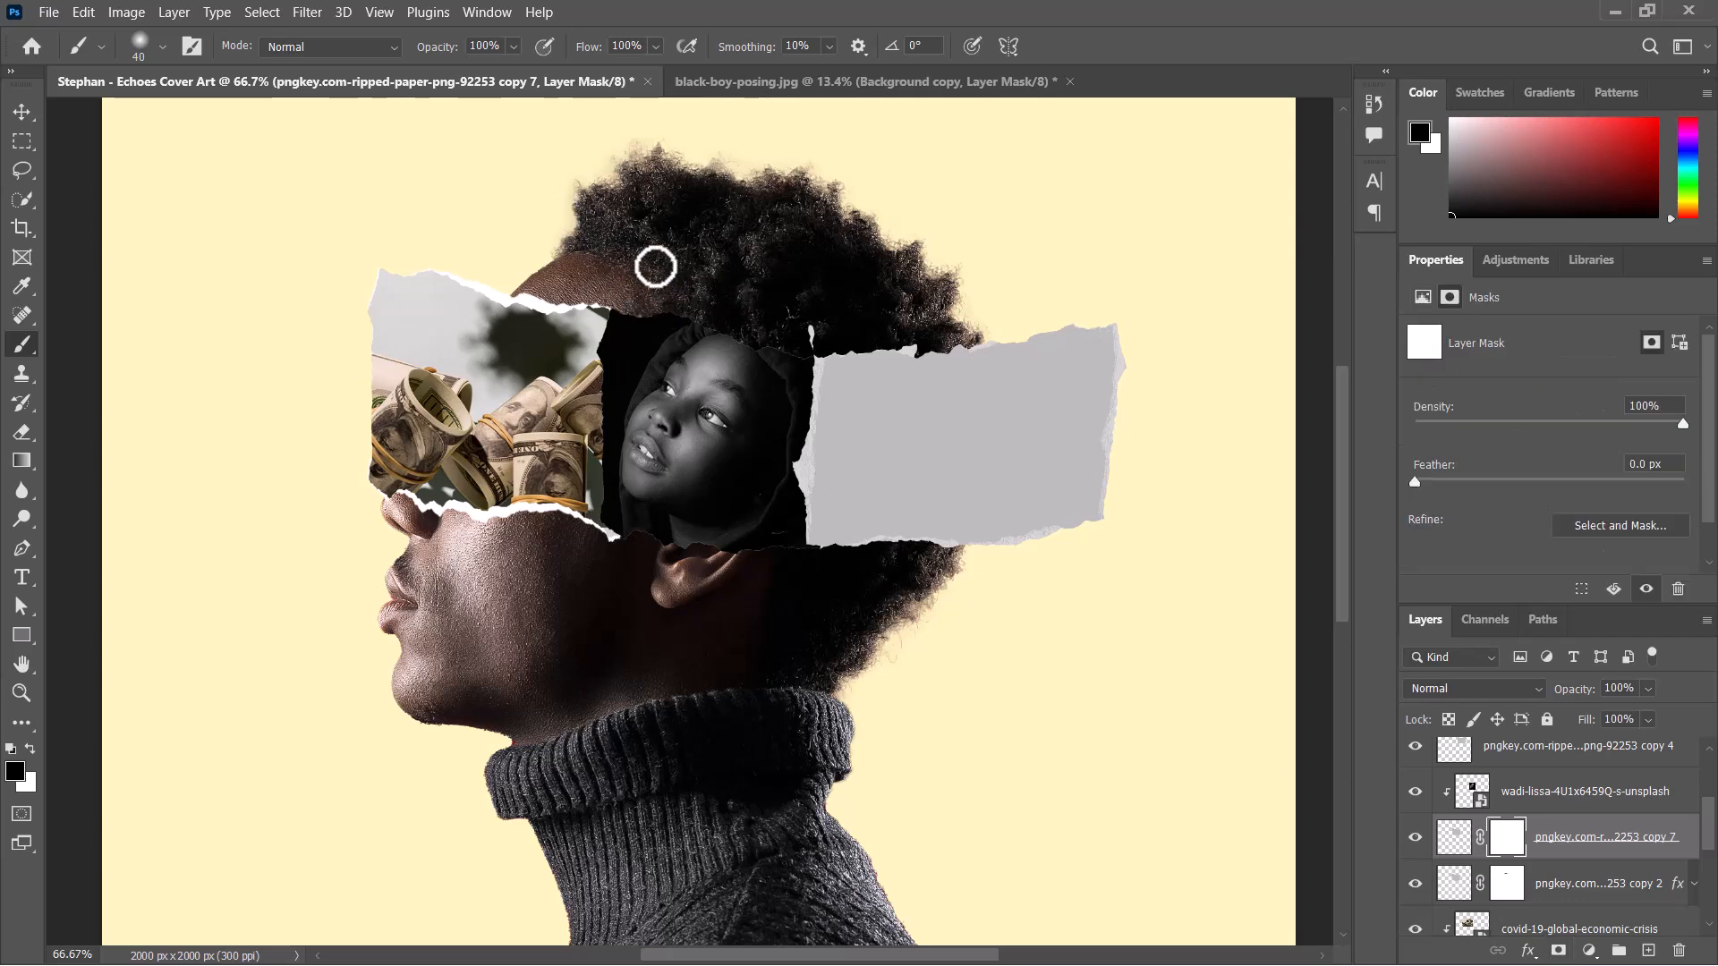
pyautogui.click(26, 111)
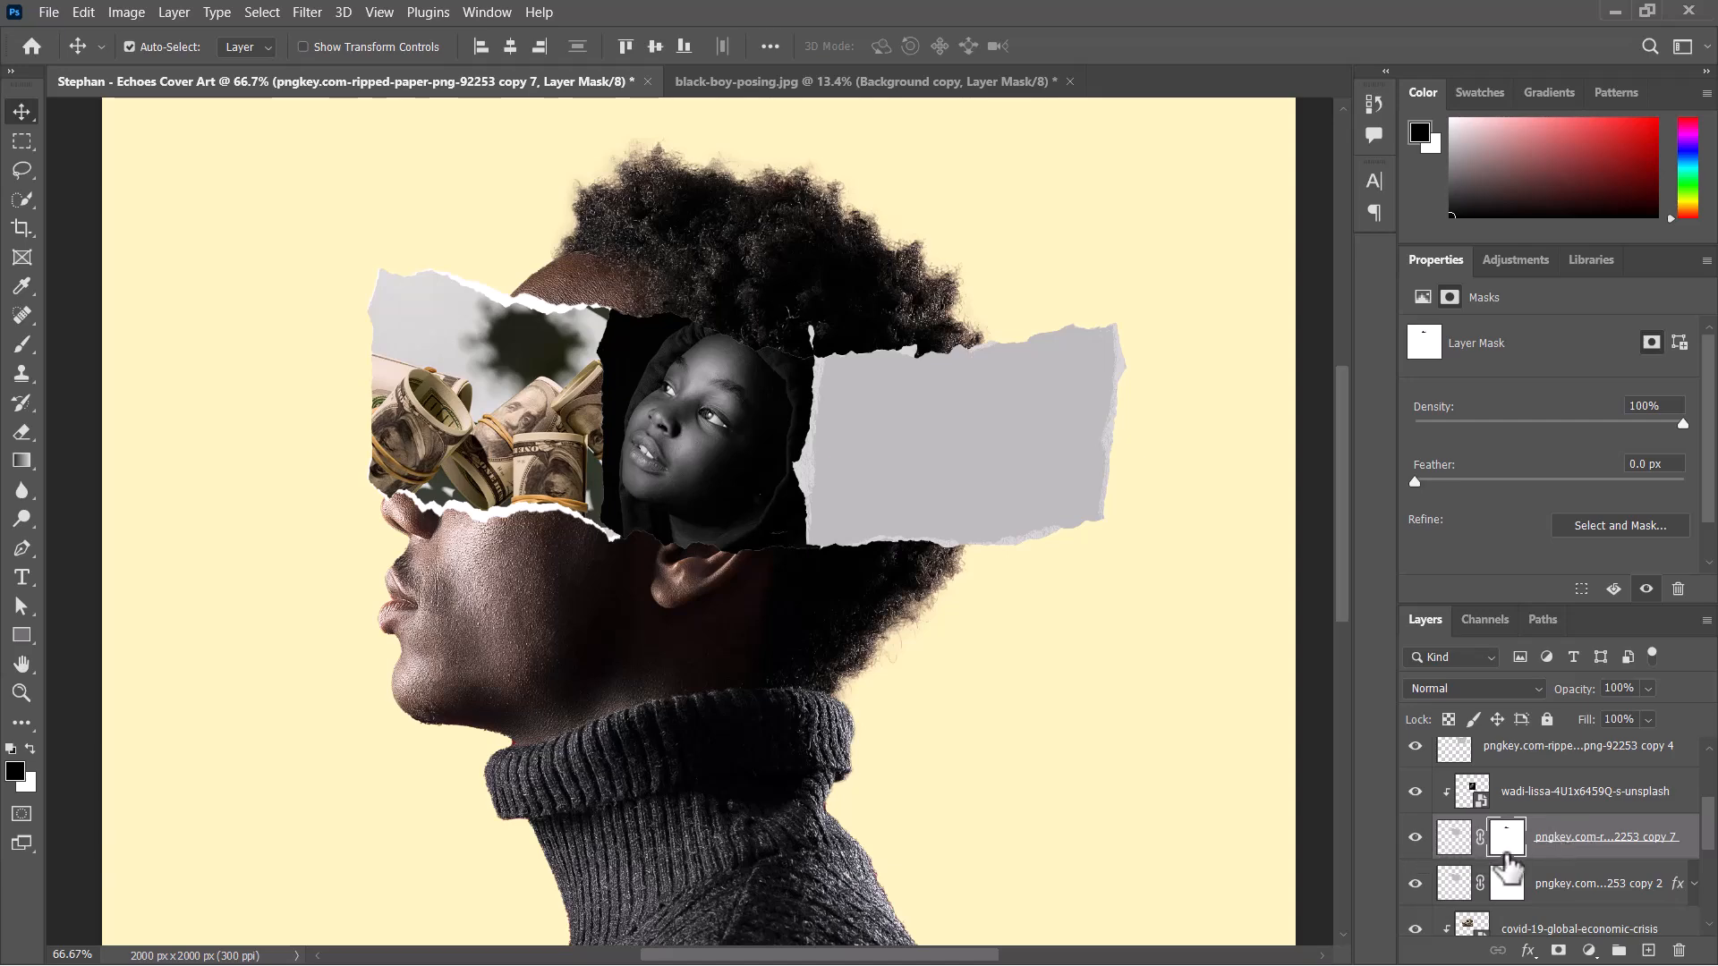
# Convert the white middle strip's layer to a smart object.
pyautogui.click(1553, 889)
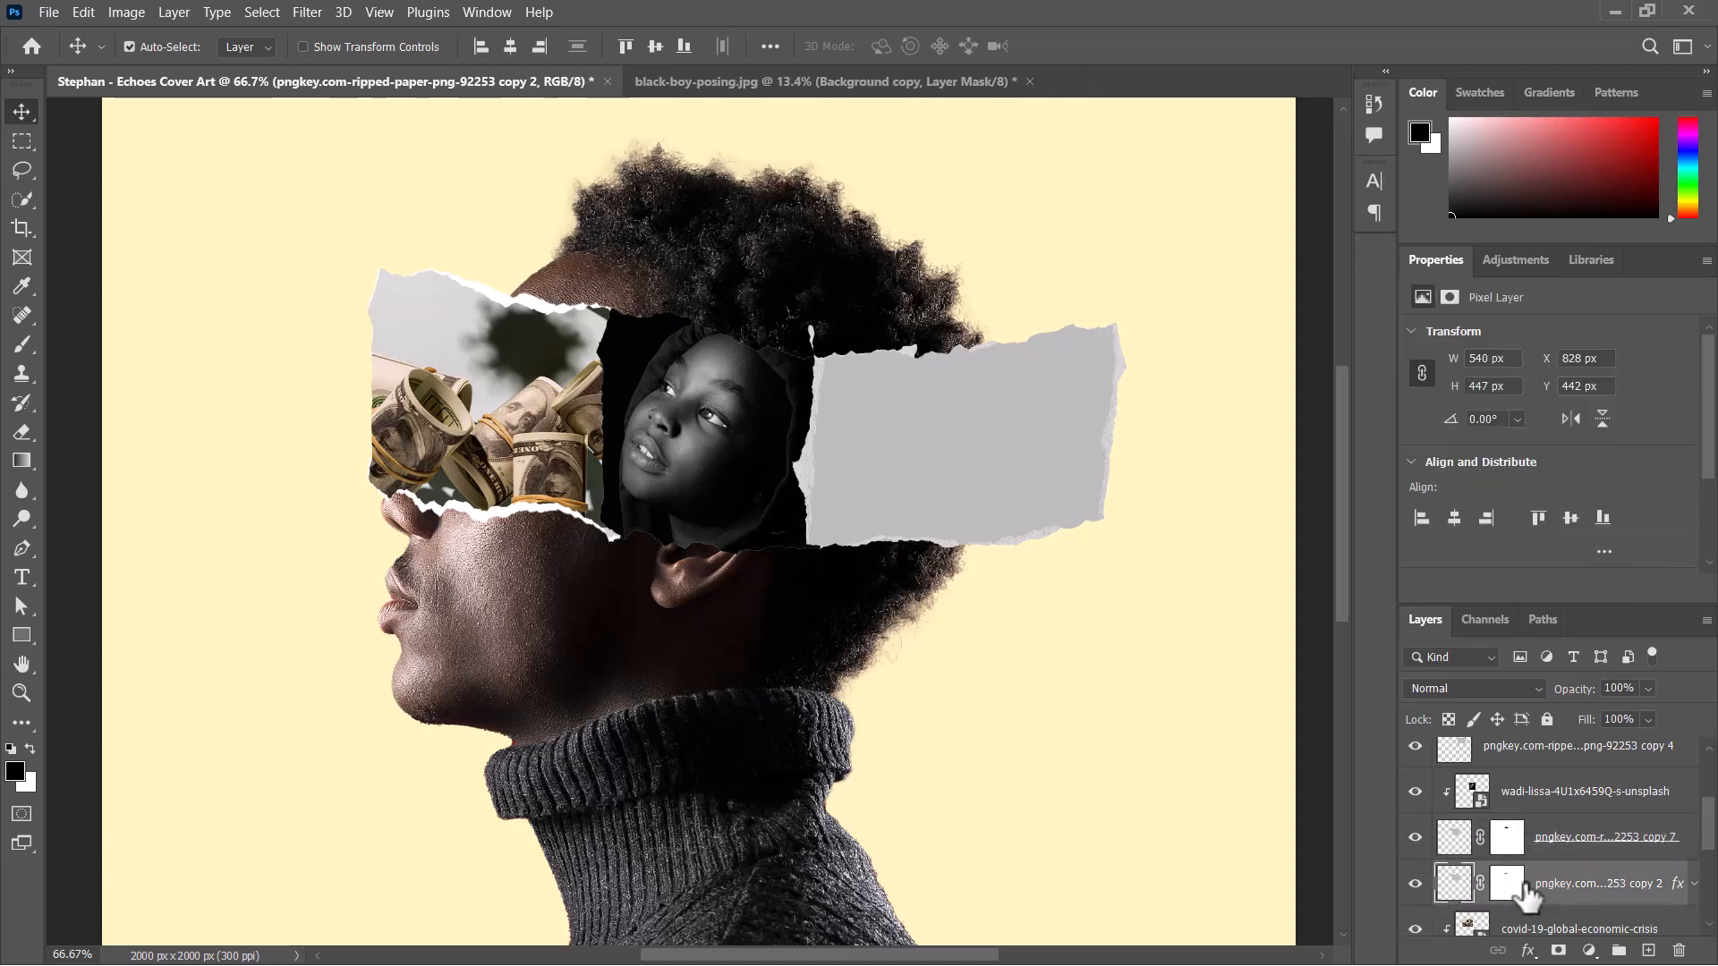
pyautogui.rightClick(1560, 886)
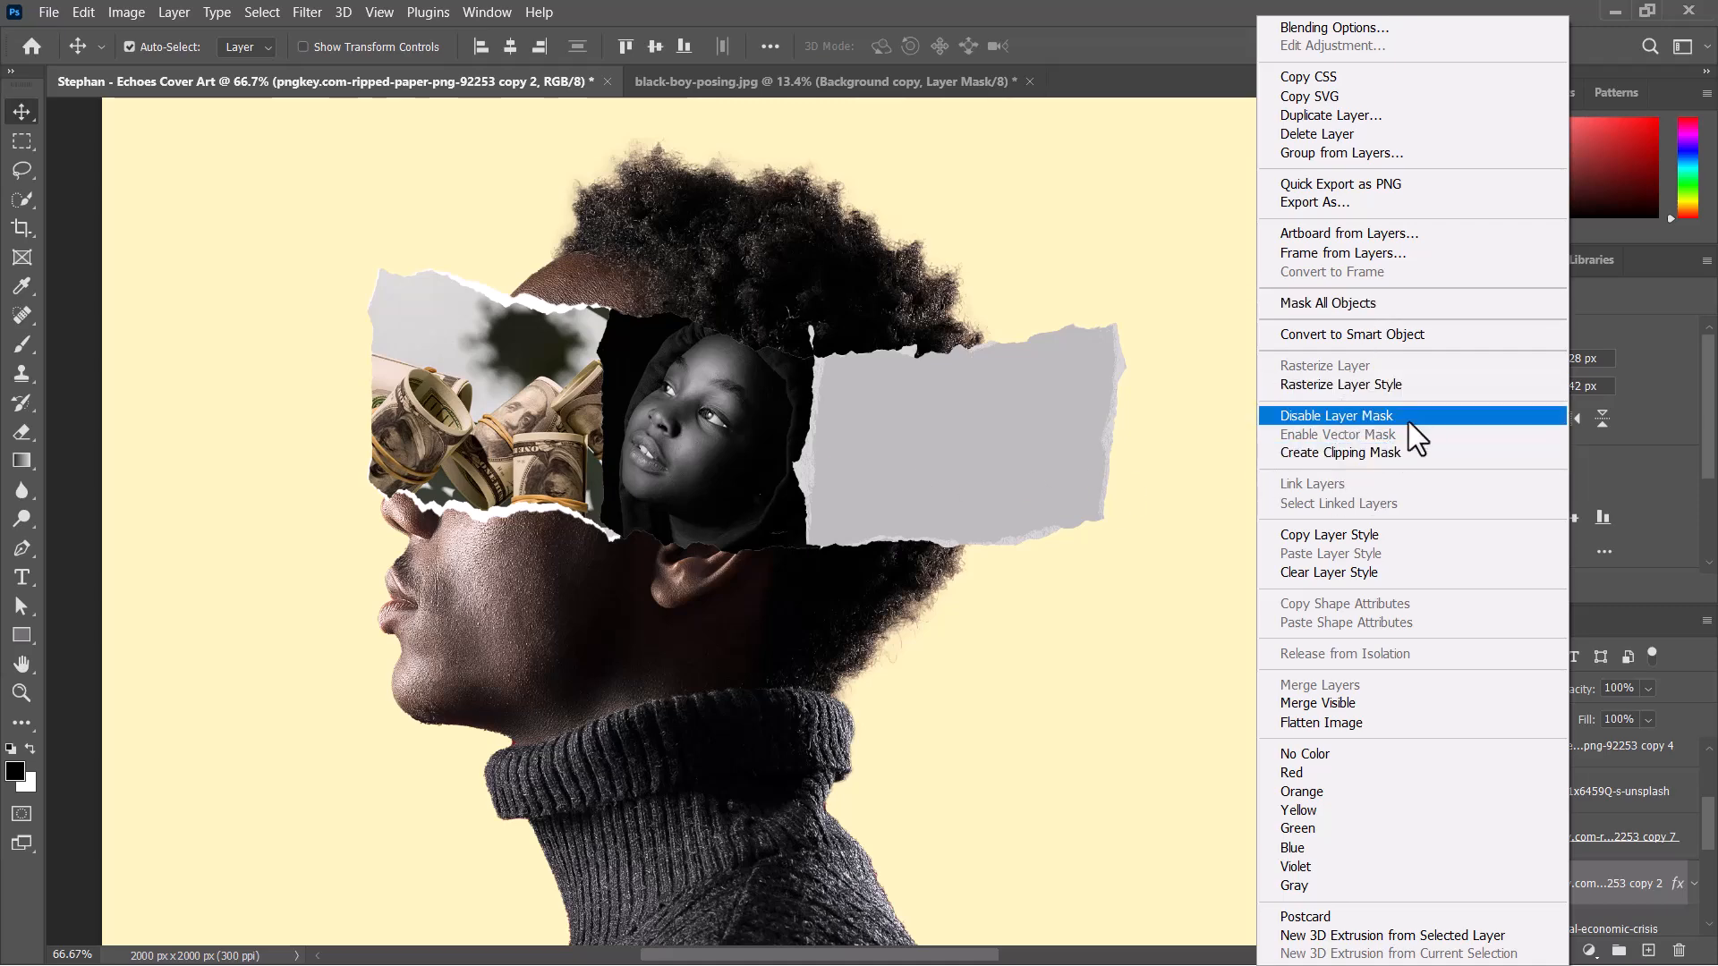
pyautogui.click(1382, 335)
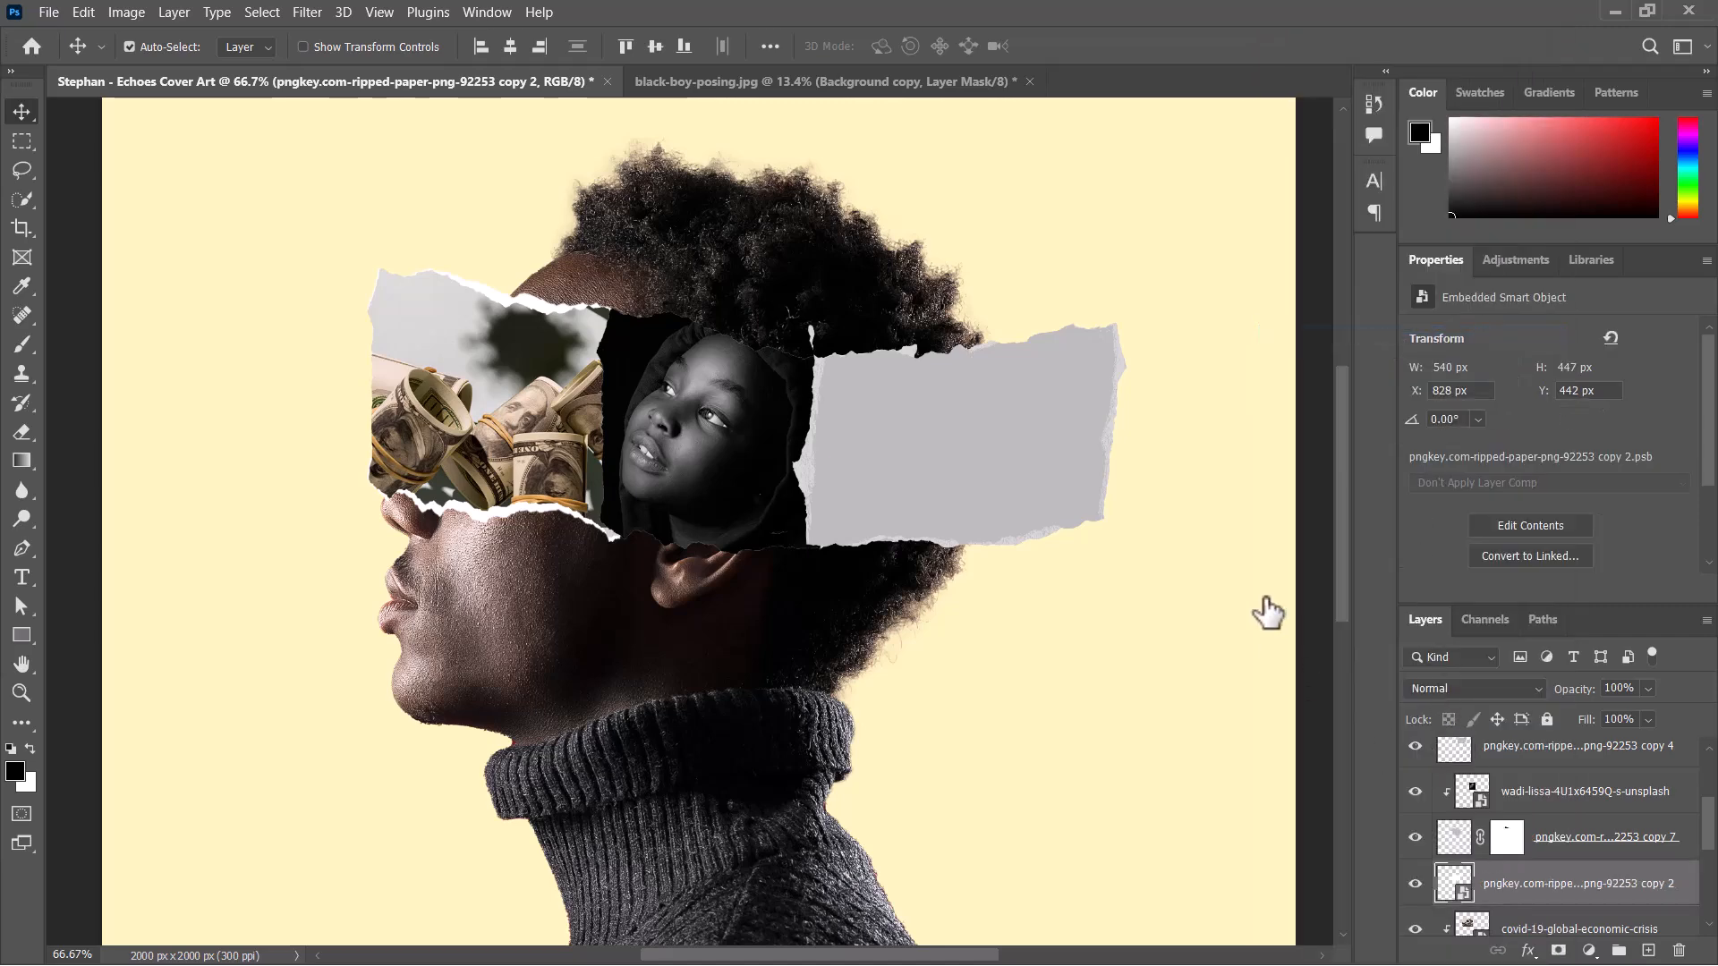
# Warp the white middle strip's upper edge upward and its lower edge downward to expose torn white borders around the hooded portrait.
pyautogui.hotkey('ctrl', '+')
pyautogui.hotkey('ctrl', '+')
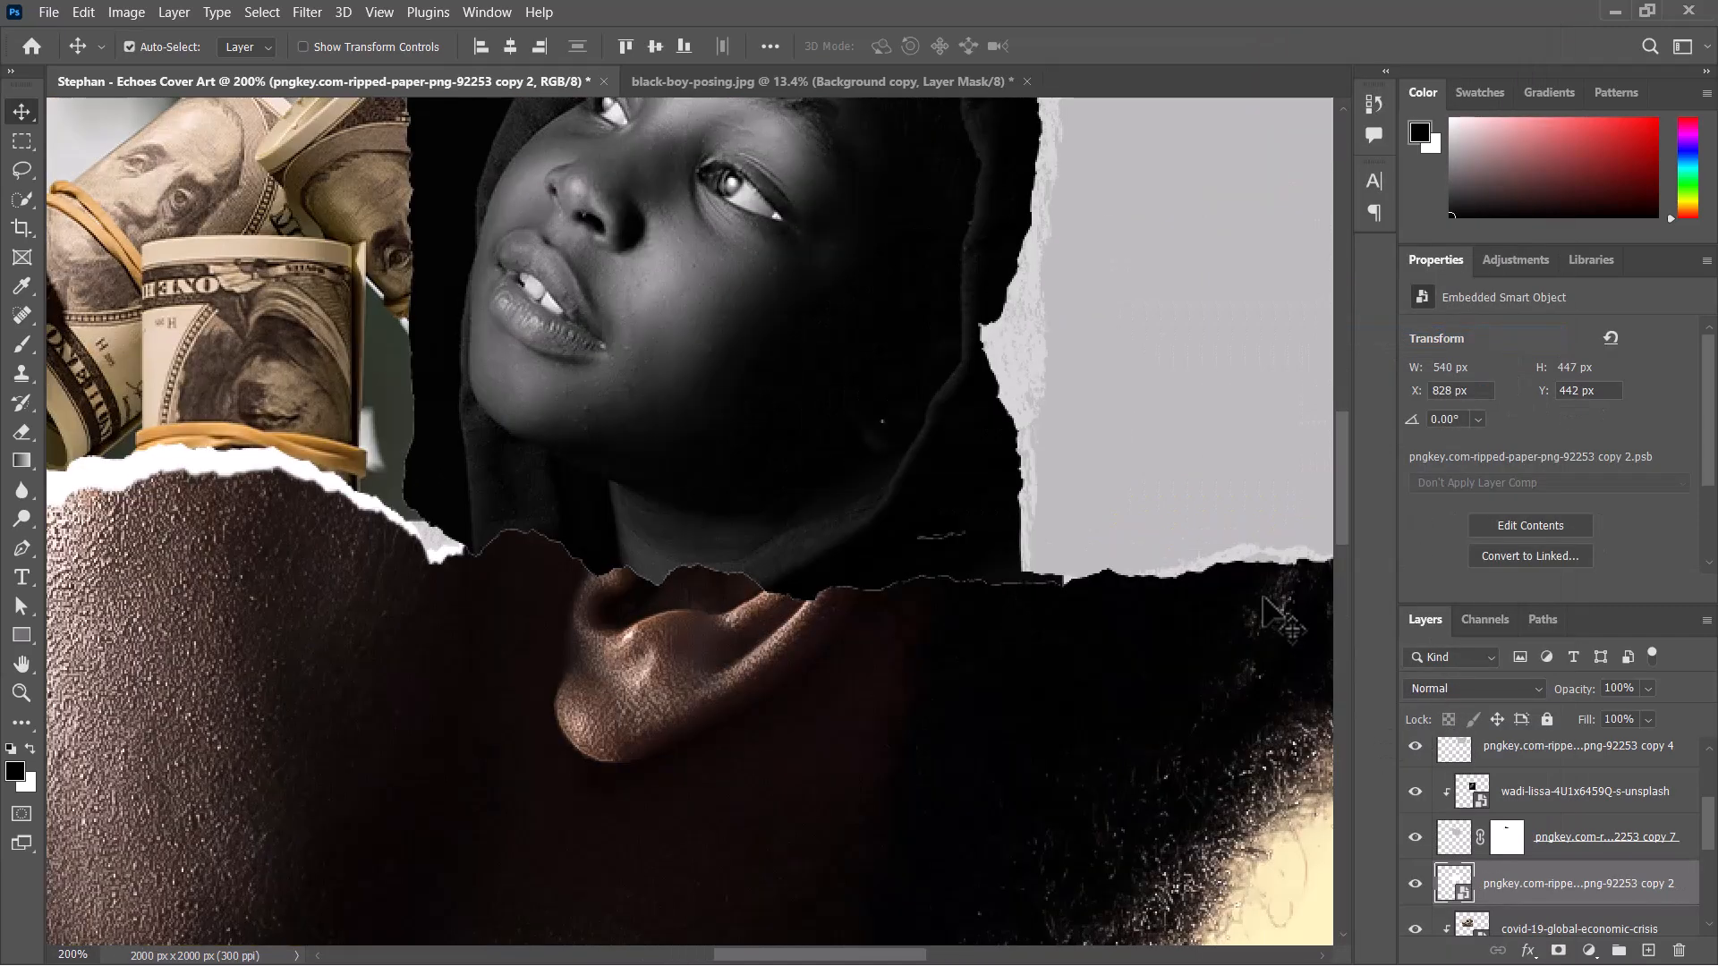
pyautogui.hotkey('ctrl', '-')
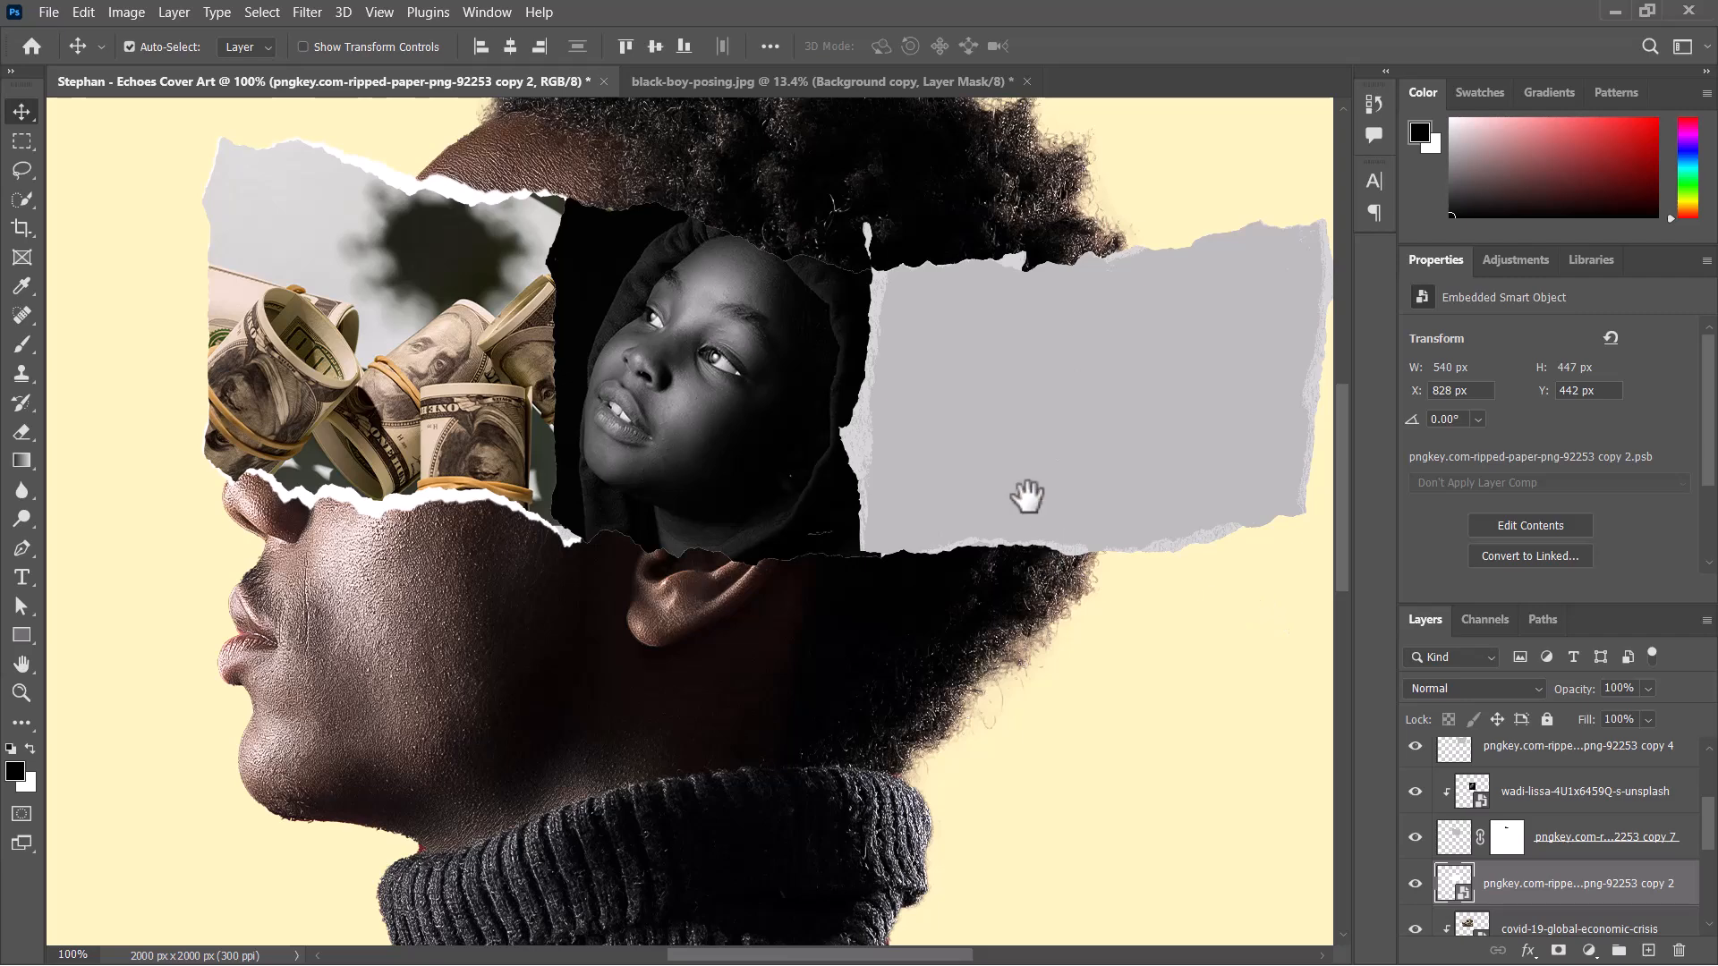
pyautogui.moveTo(1024, 498); pyautogui.dragTo(978, 498)
pyautogui.moveTo(639, 487); pyautogui.dragTo(682, 459)
pyautogui.hotkey('ctrl', 't')
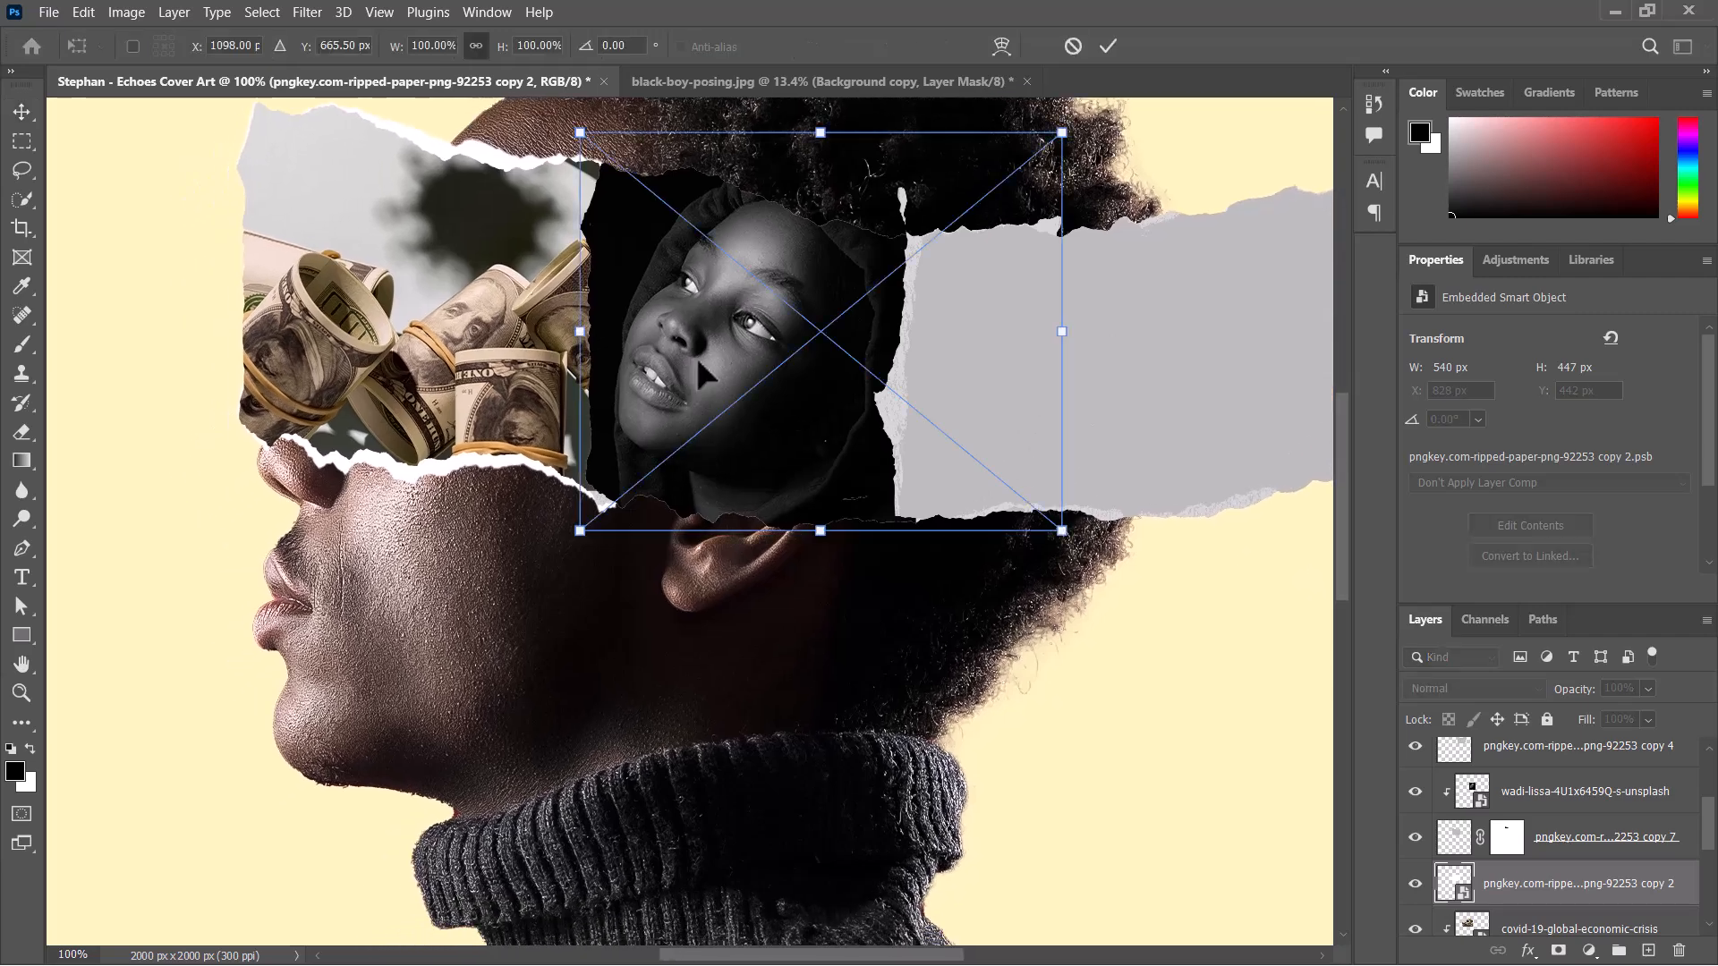
pyautogui.rightClick(696, 357)
pyautogui.click(743, 599)
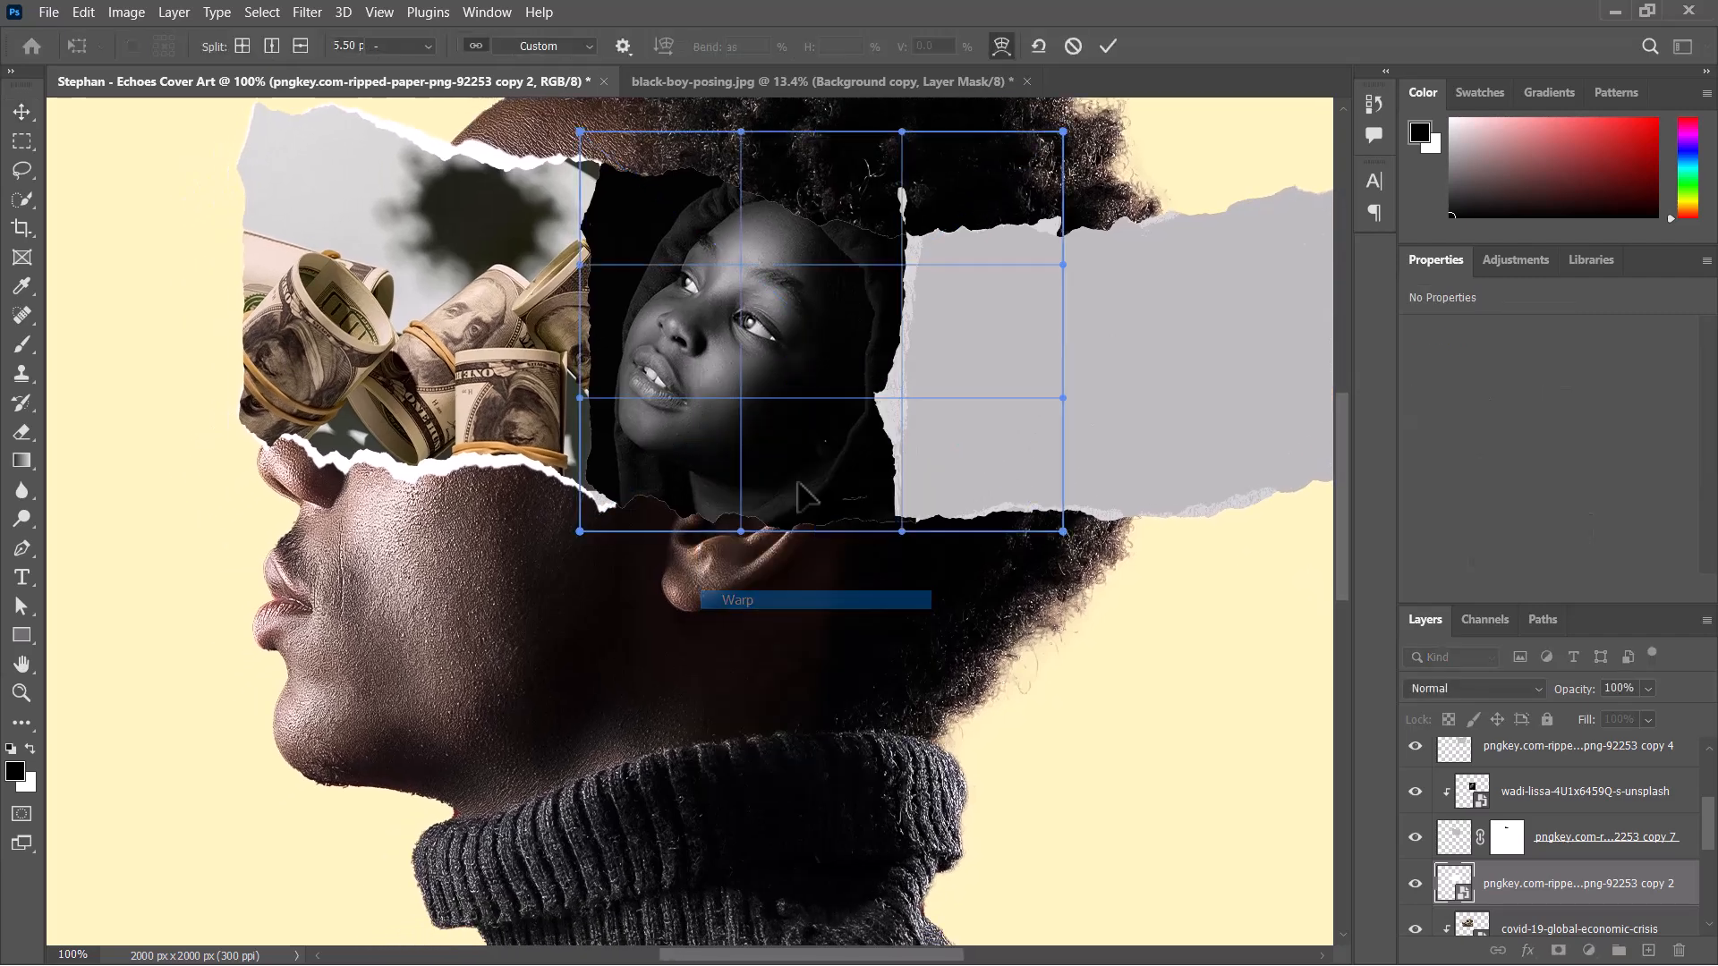
pyautogui.moveTo(854, 383); pyautogui.dragTo(622, 528)
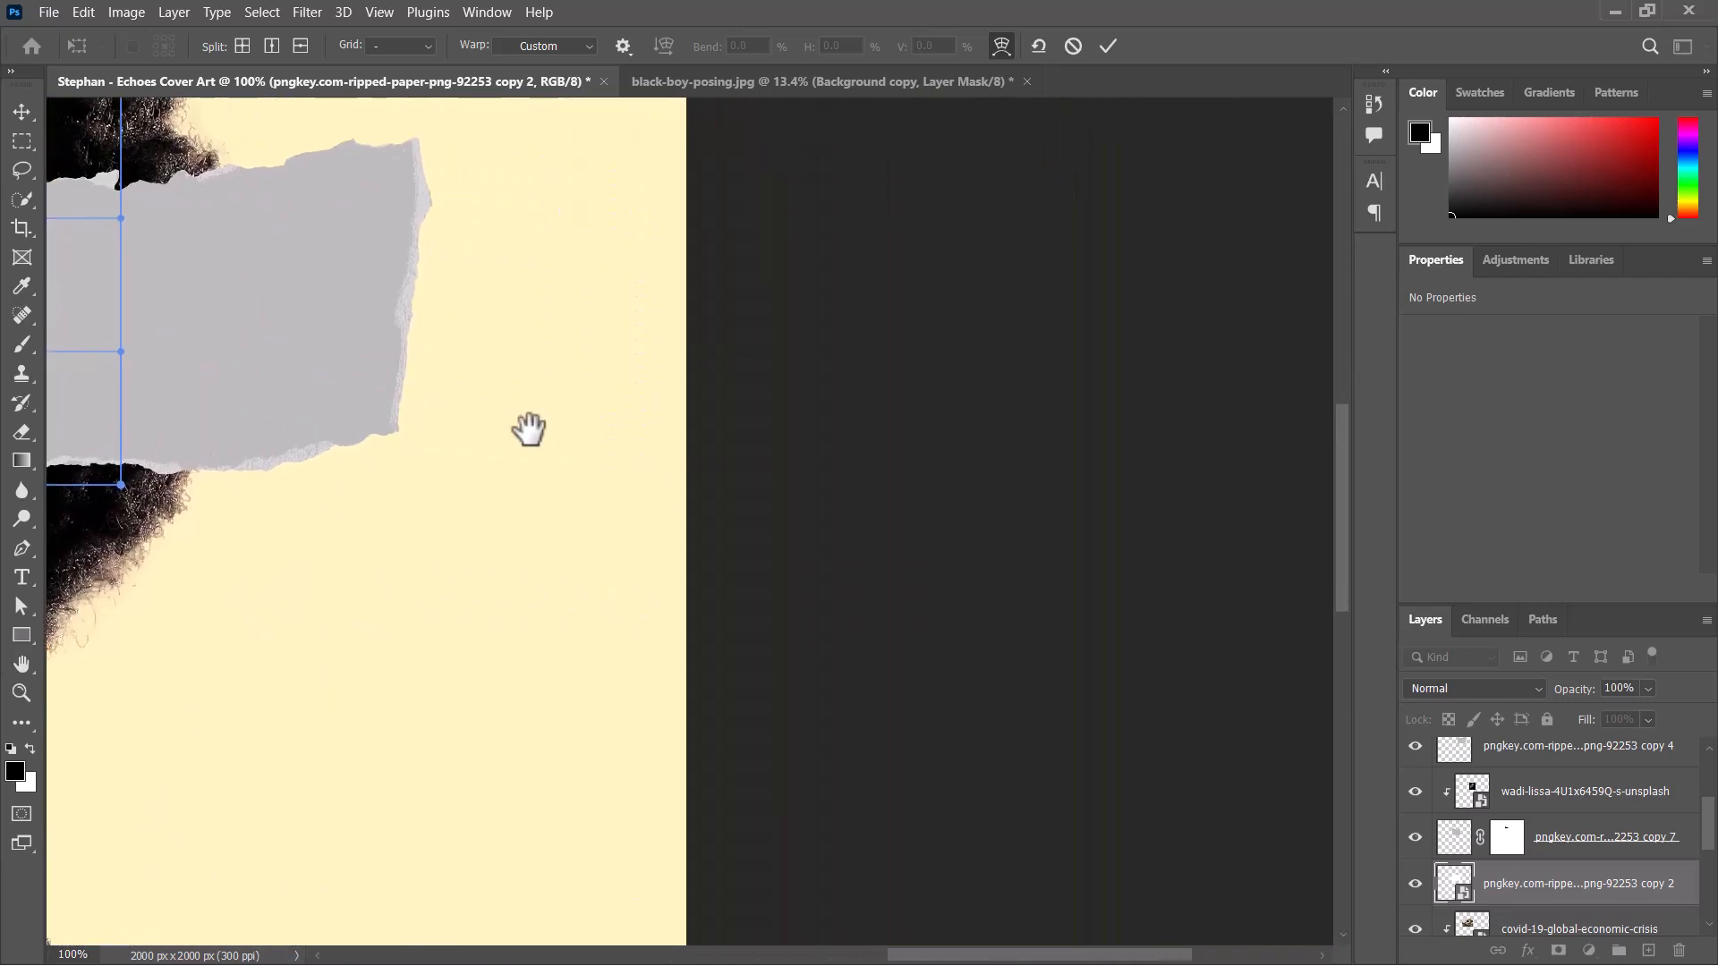
pyautogui.moveTo(528, 429); pyautogui.dragTo(1050, 582)
pyautogui.moveTo(472, 424); pyautogui.dragTo(557, 471)
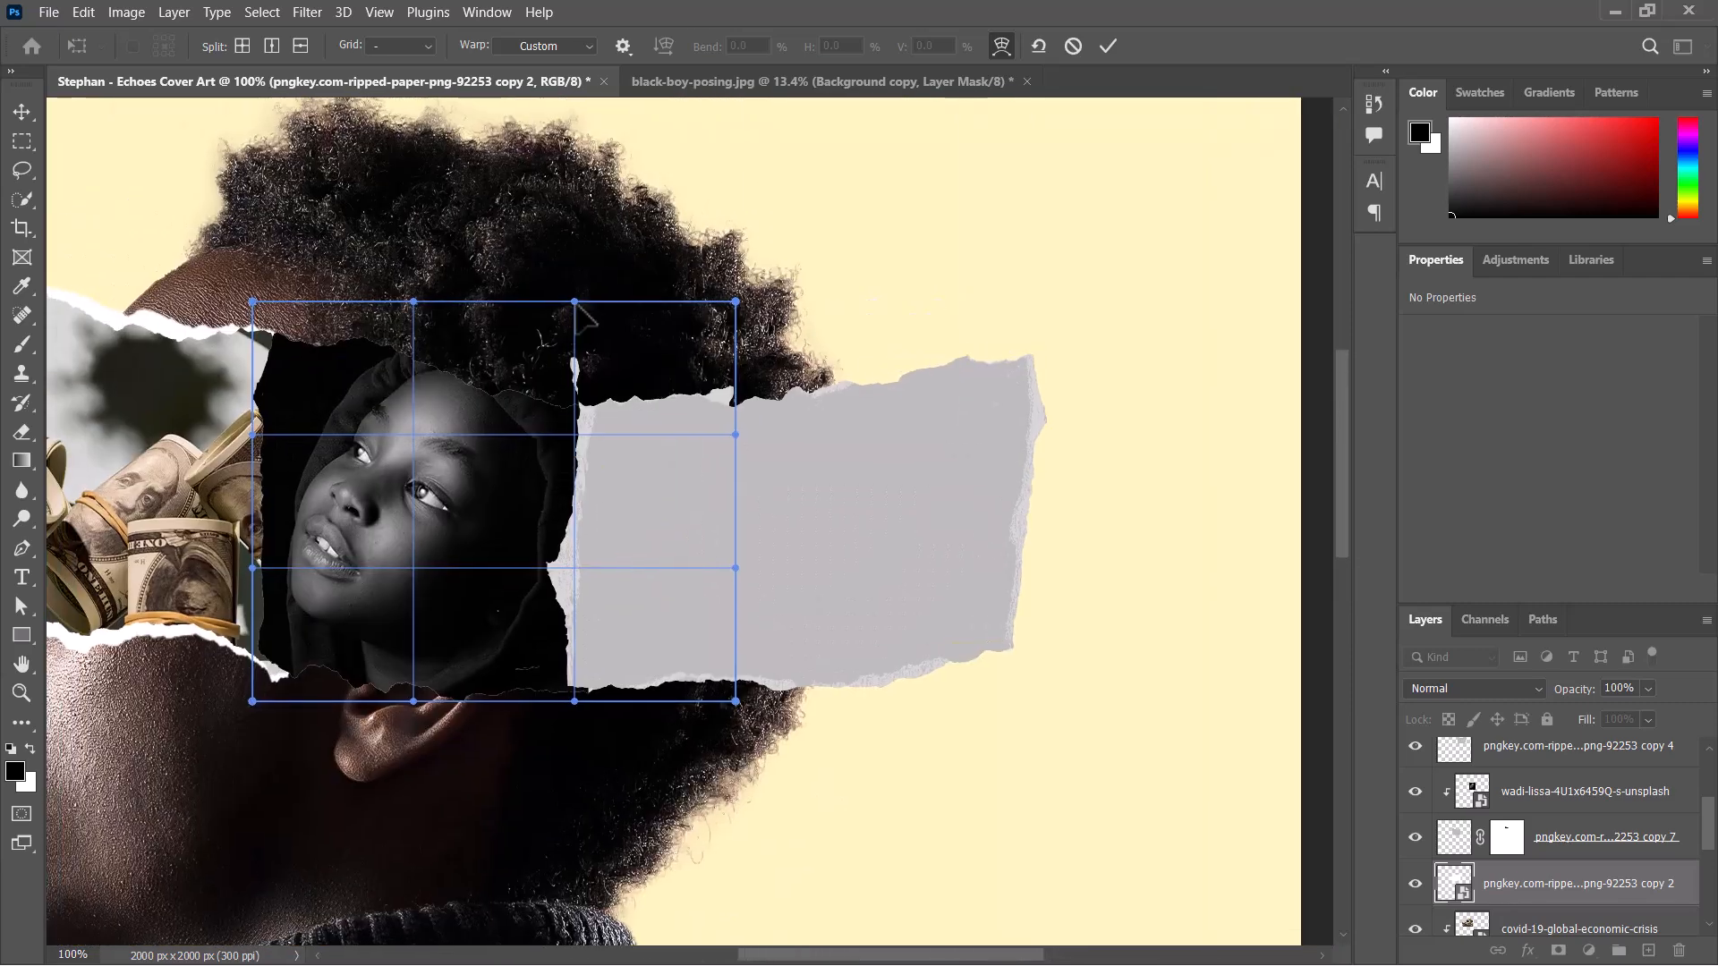
pyautogui.moveTo(576, 302); pyautogui.dragTo(593, 250)
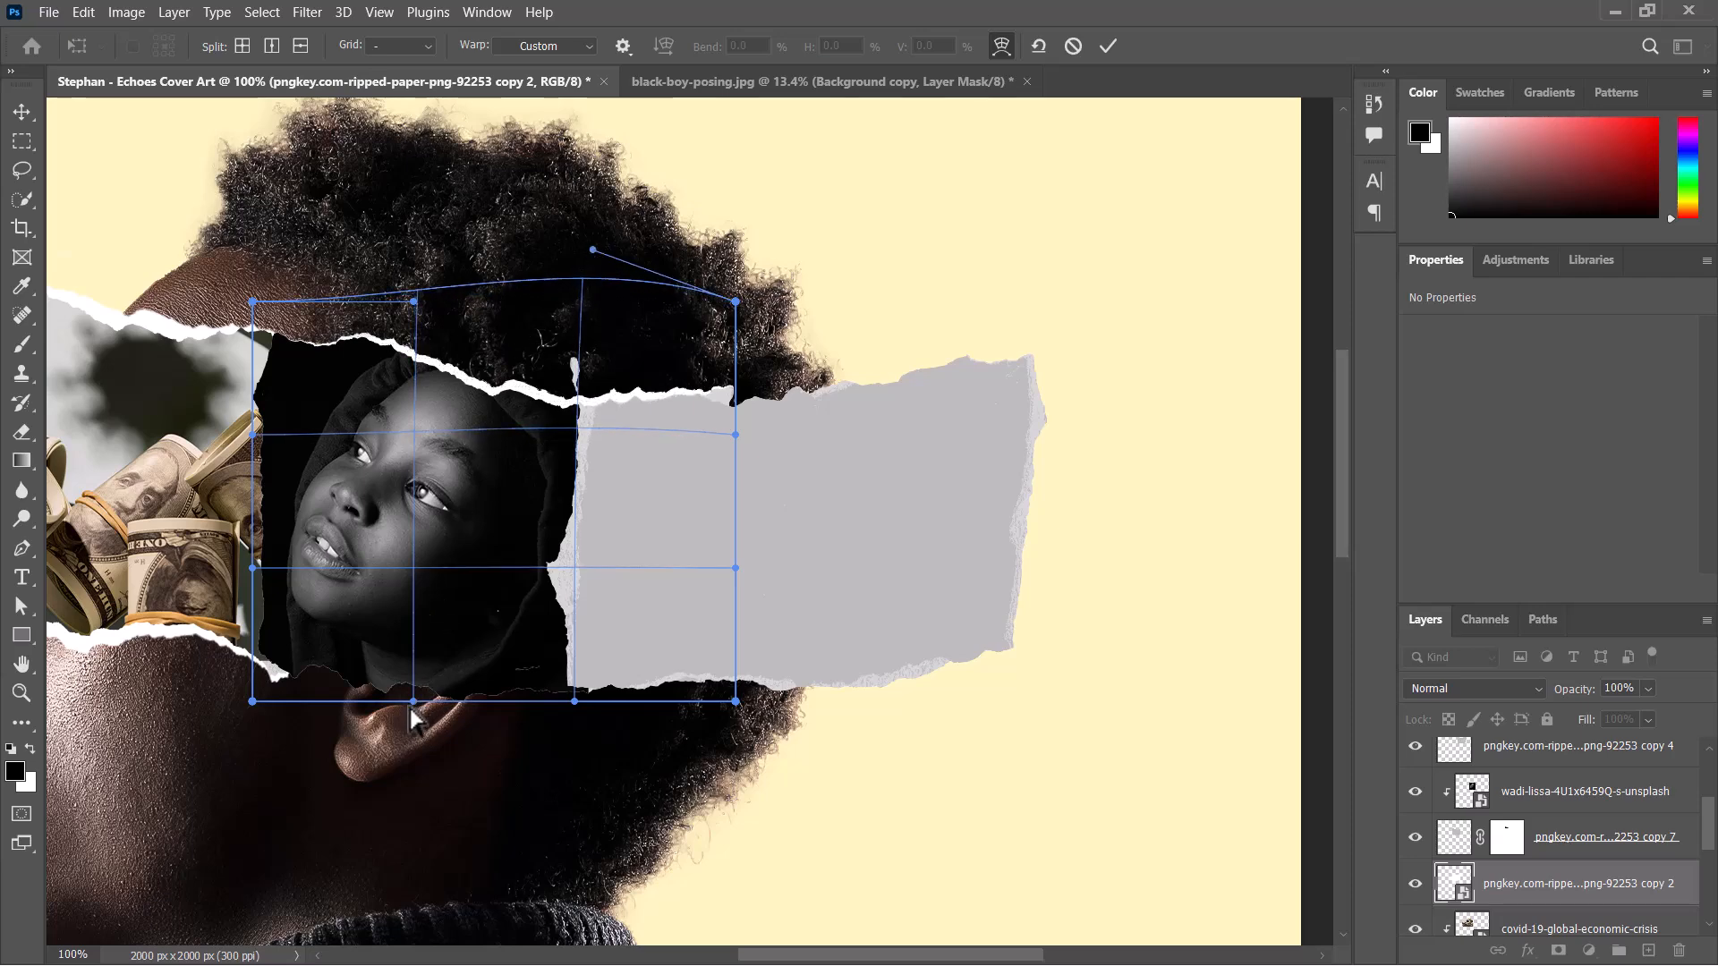
pyautogui.moveTo(412, 706); pyautogui.dragTo(401, 732)
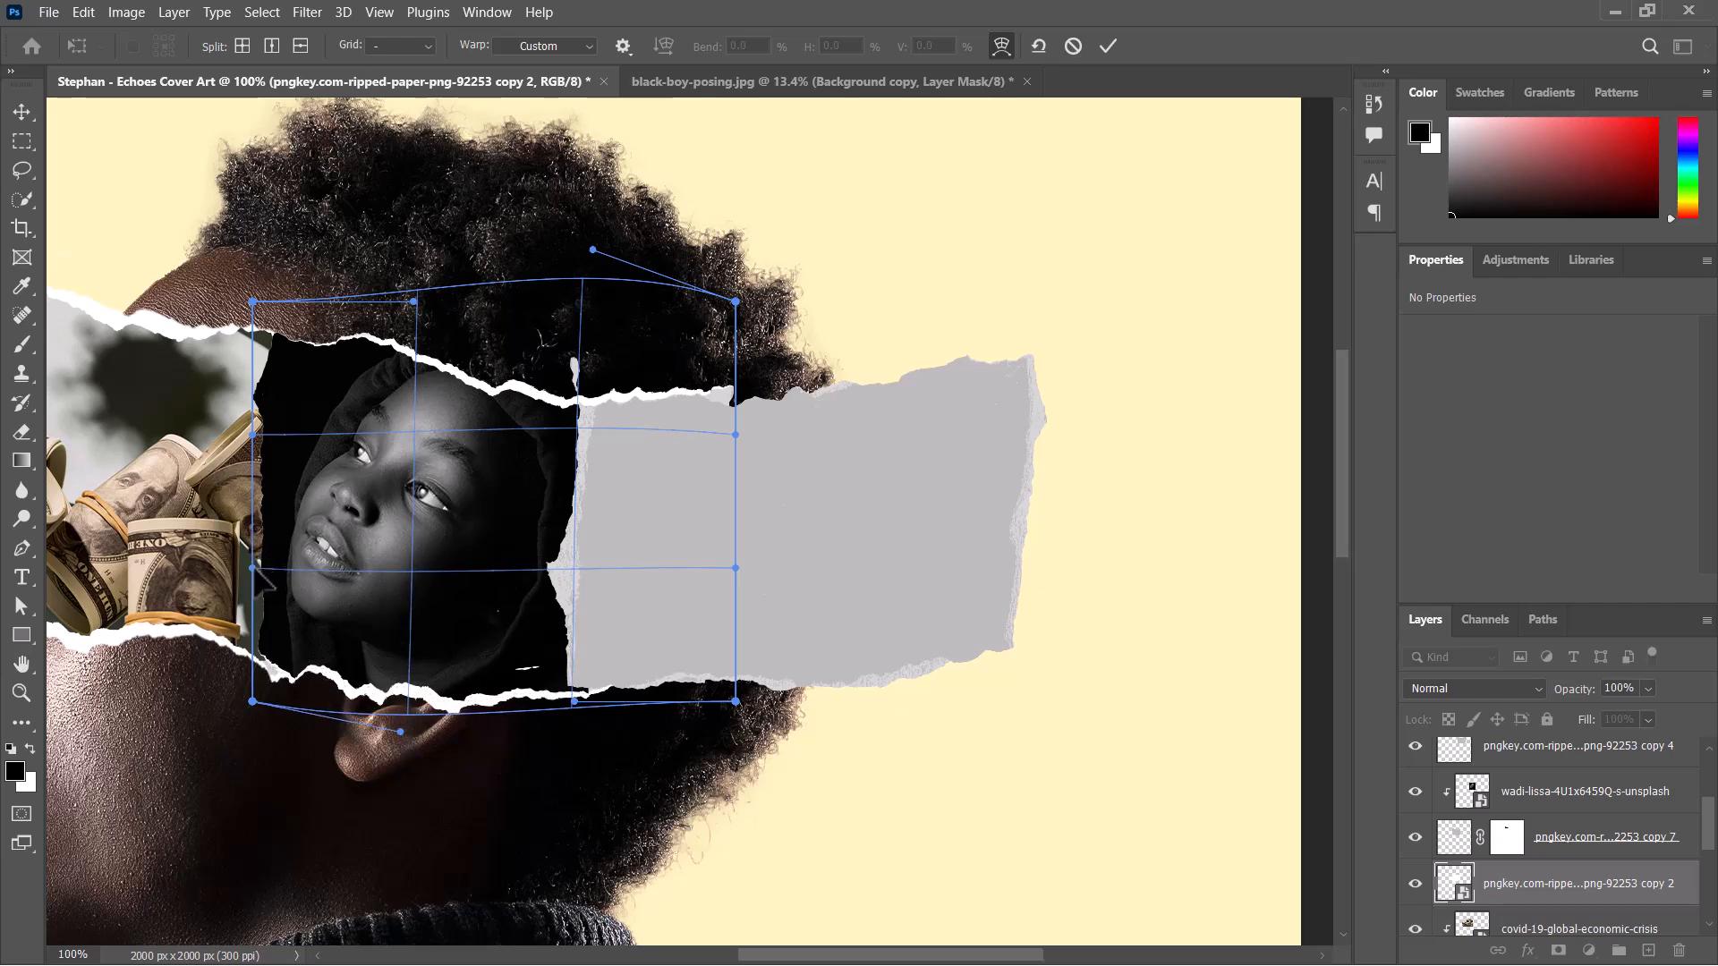
# Warp the white middle strip's left edge outward to expose a torn border beside the money image, and pull its upper-right corner inward.
pyautogui.moveTo(253, 567); pyautogui.dragTo(215, 565)
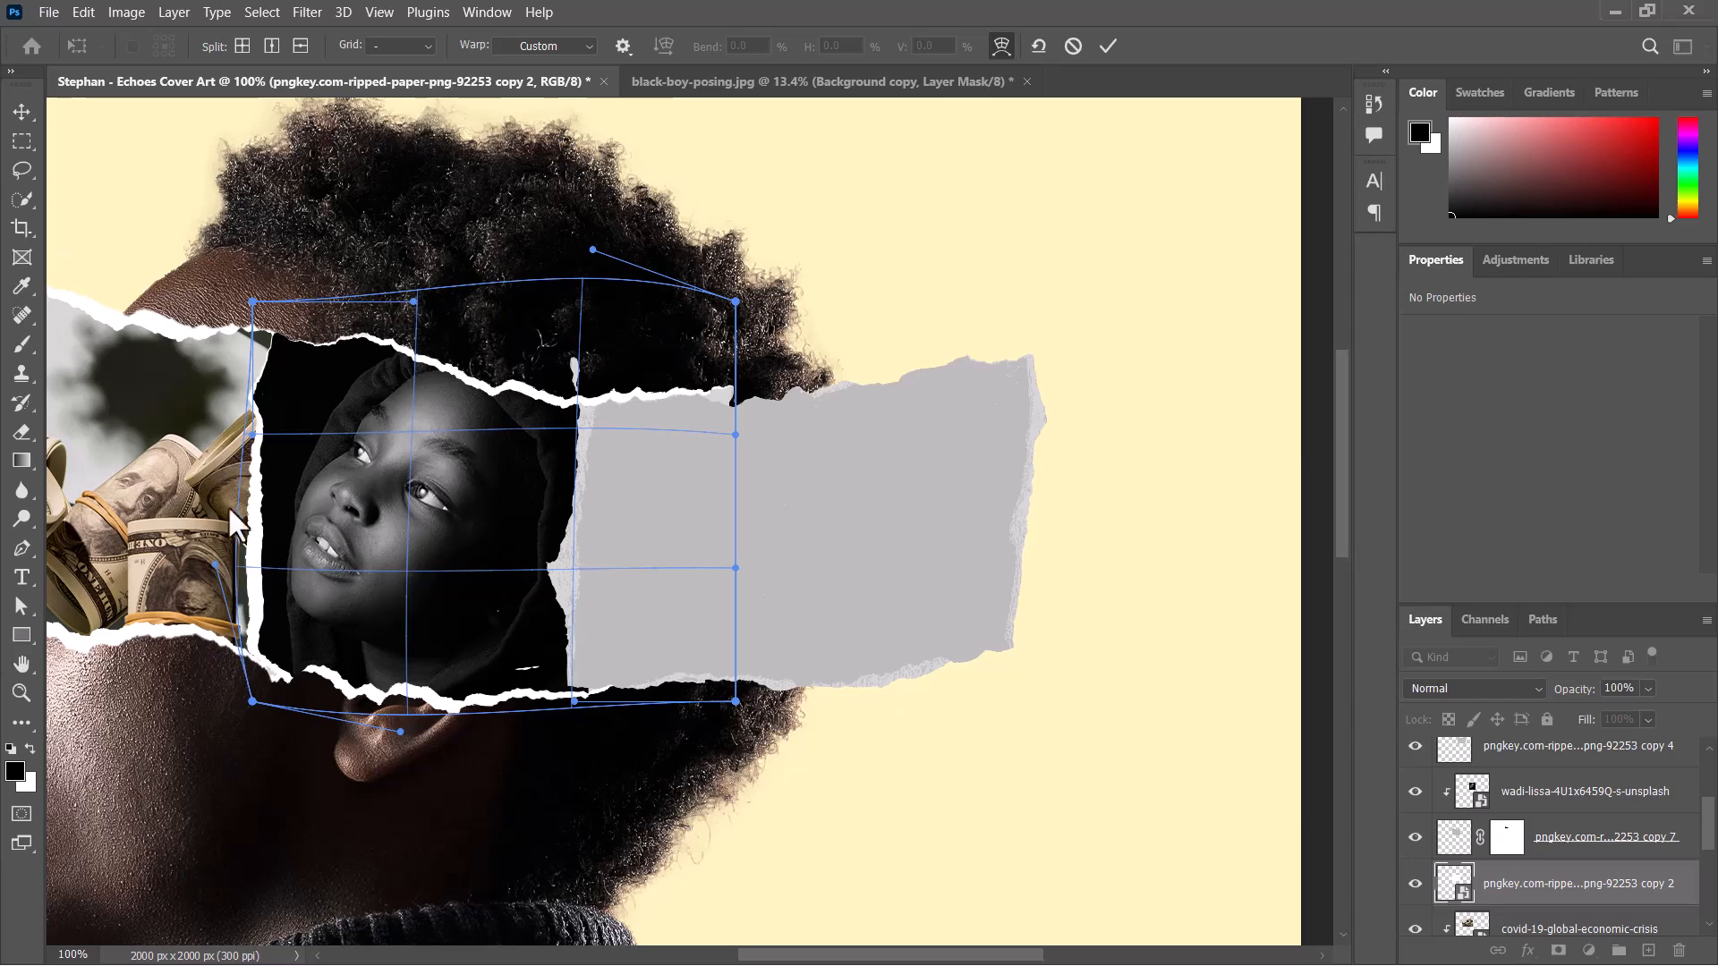
pyautogui.moveTo(250, 433); pyautogui.dragTo(224, 419)
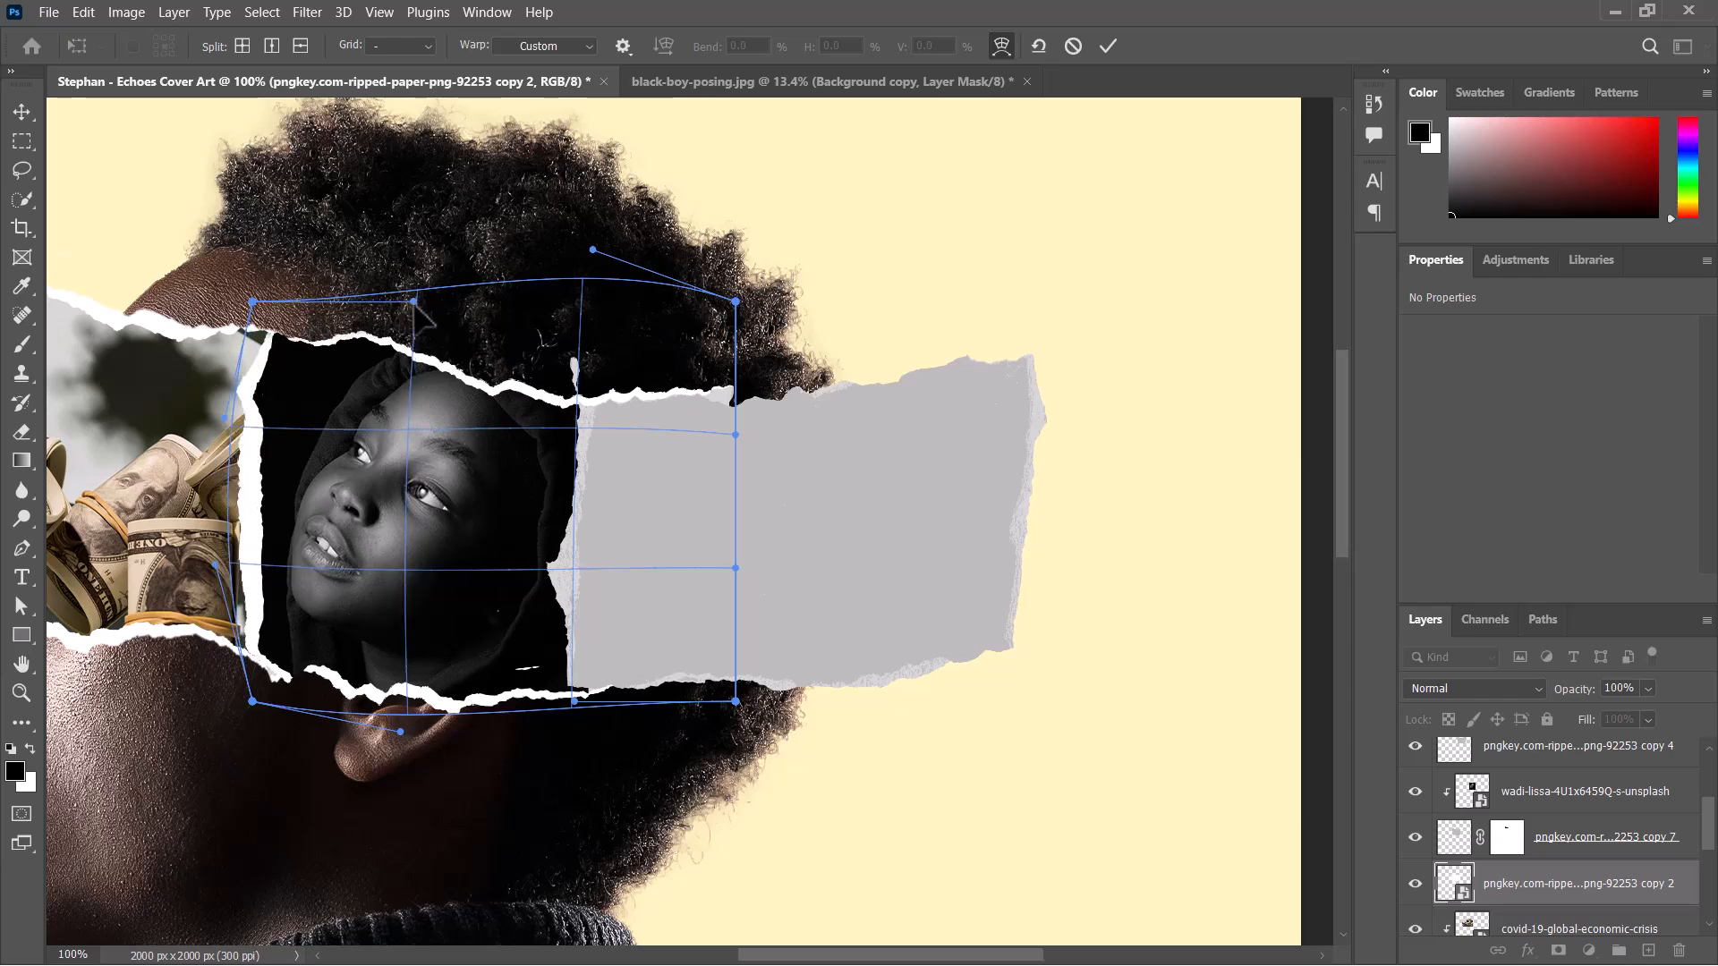
pyautogui.moveTo(415, 302); pyautogui.dragTo(413, 307)
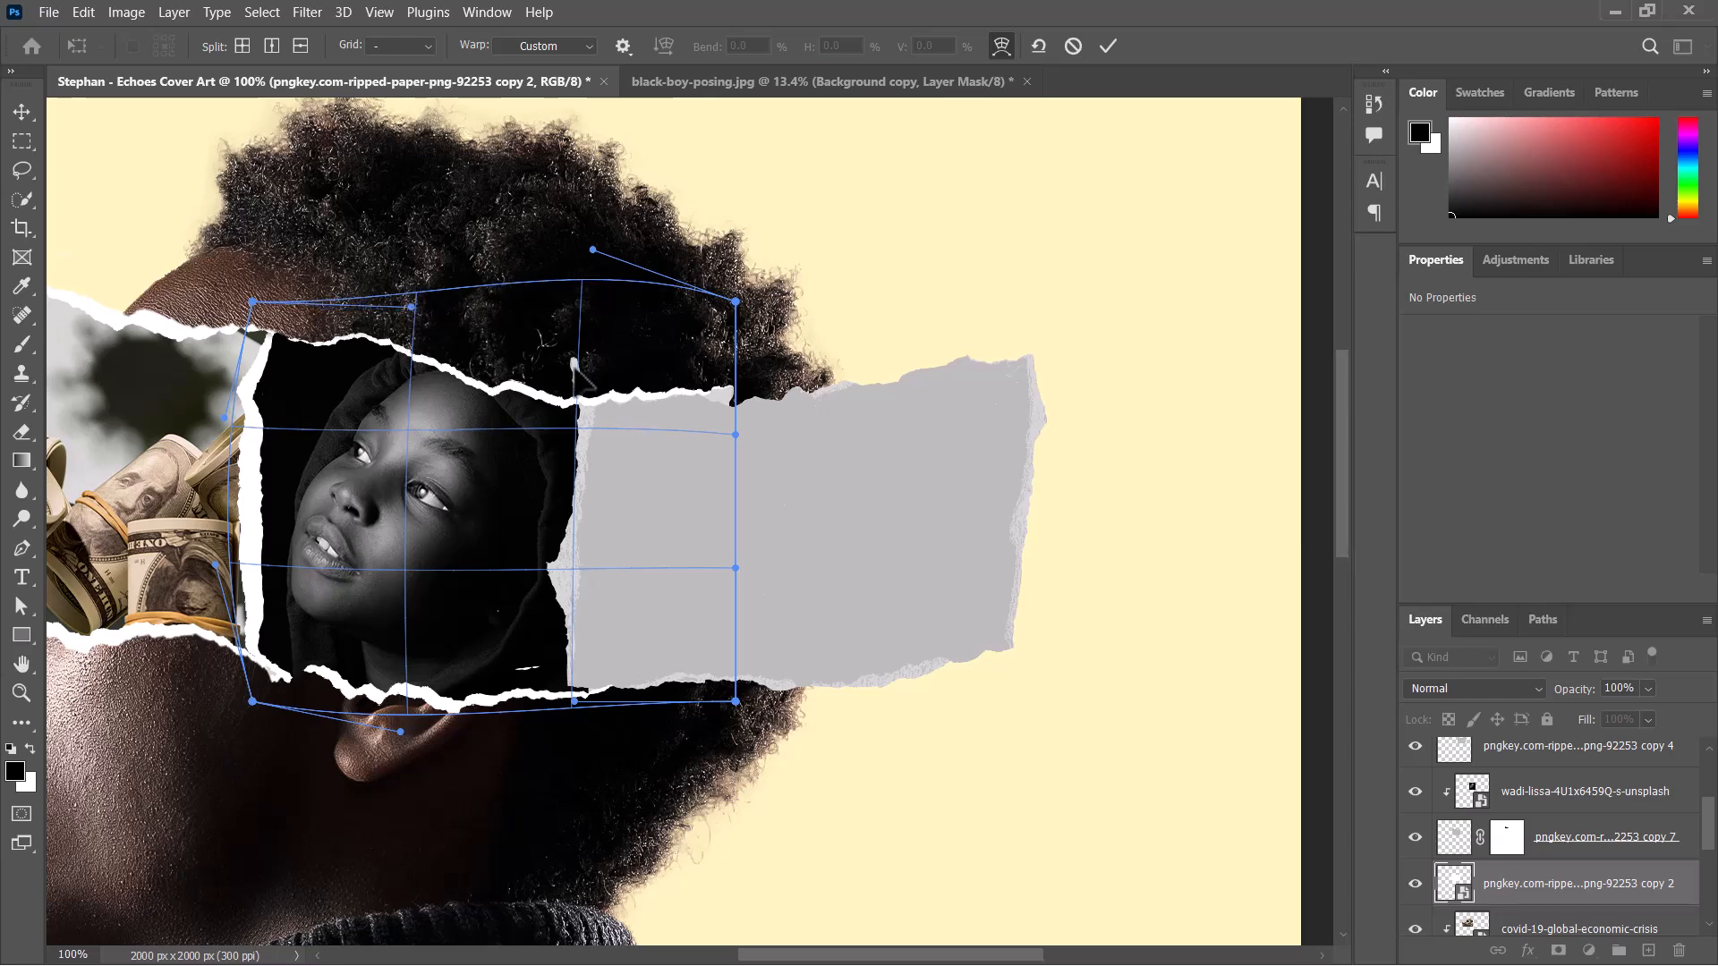
pyautogui.moveTo(591, 250); pyautogui.dragTo(584, 261)
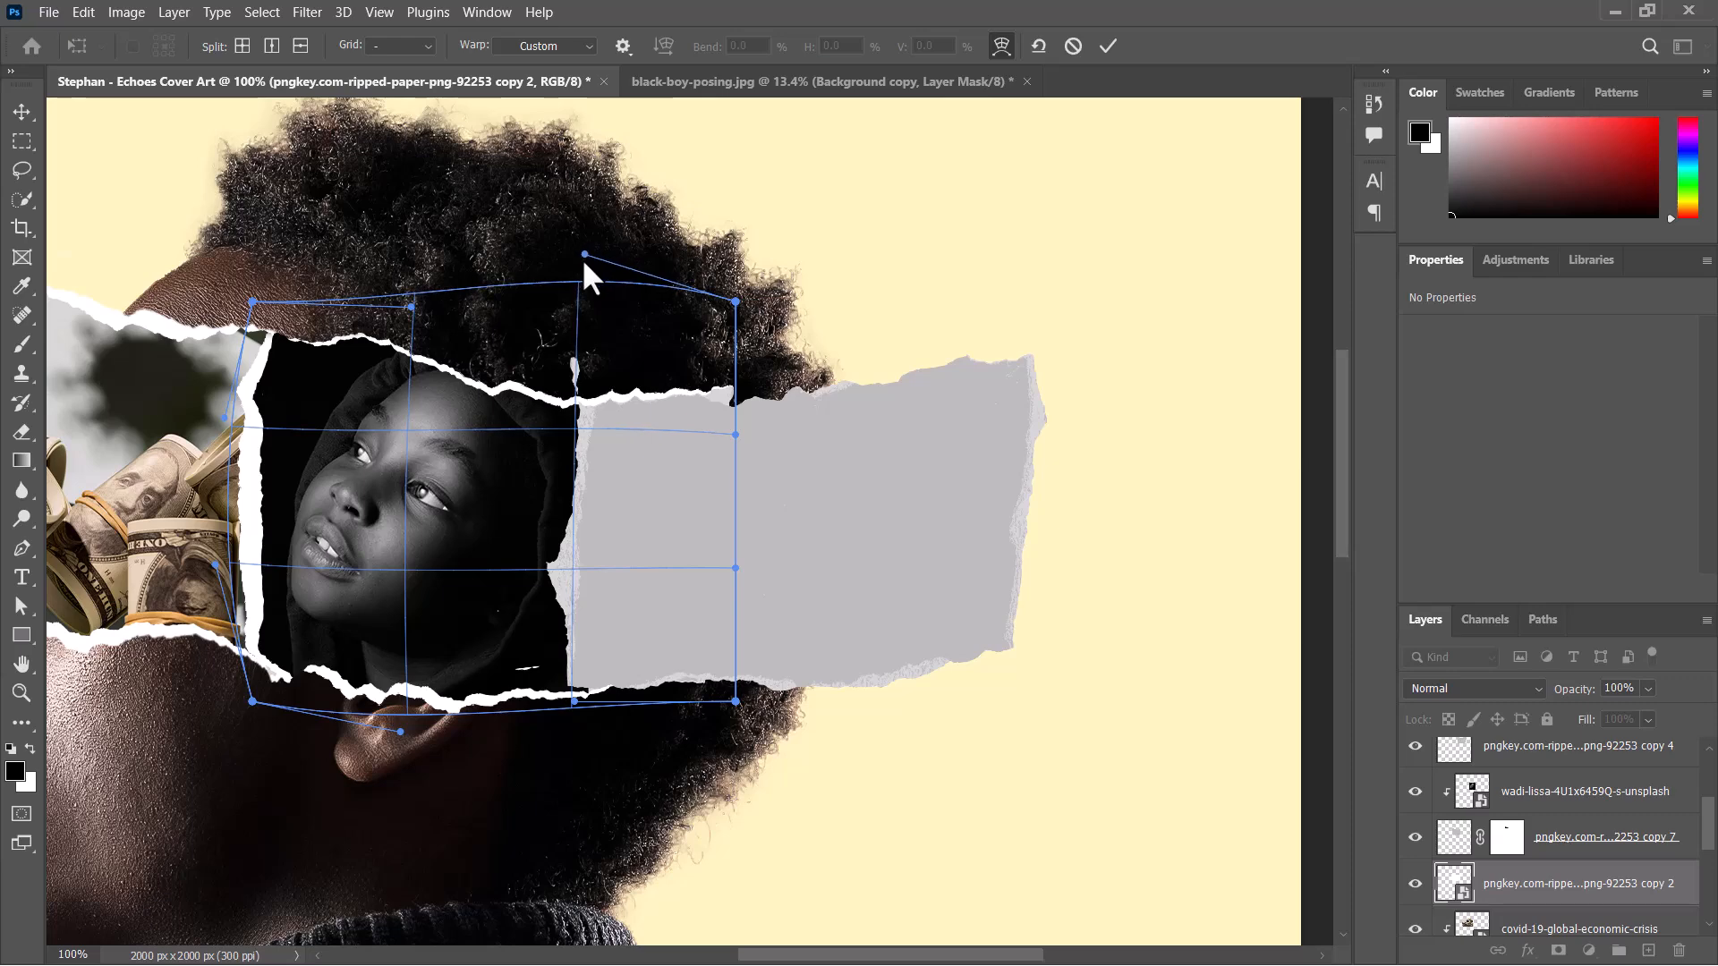
pyautogui.moveTo(736, 302)
pyautogui.mouseDown()
pyautogui.moveTo(719, 349)
pyautogui.moveTo(725, 332)
pyautogui.mouseUp()
pyautogui.moveTo(587, 265); pyautogui.dragTo(588, 248)
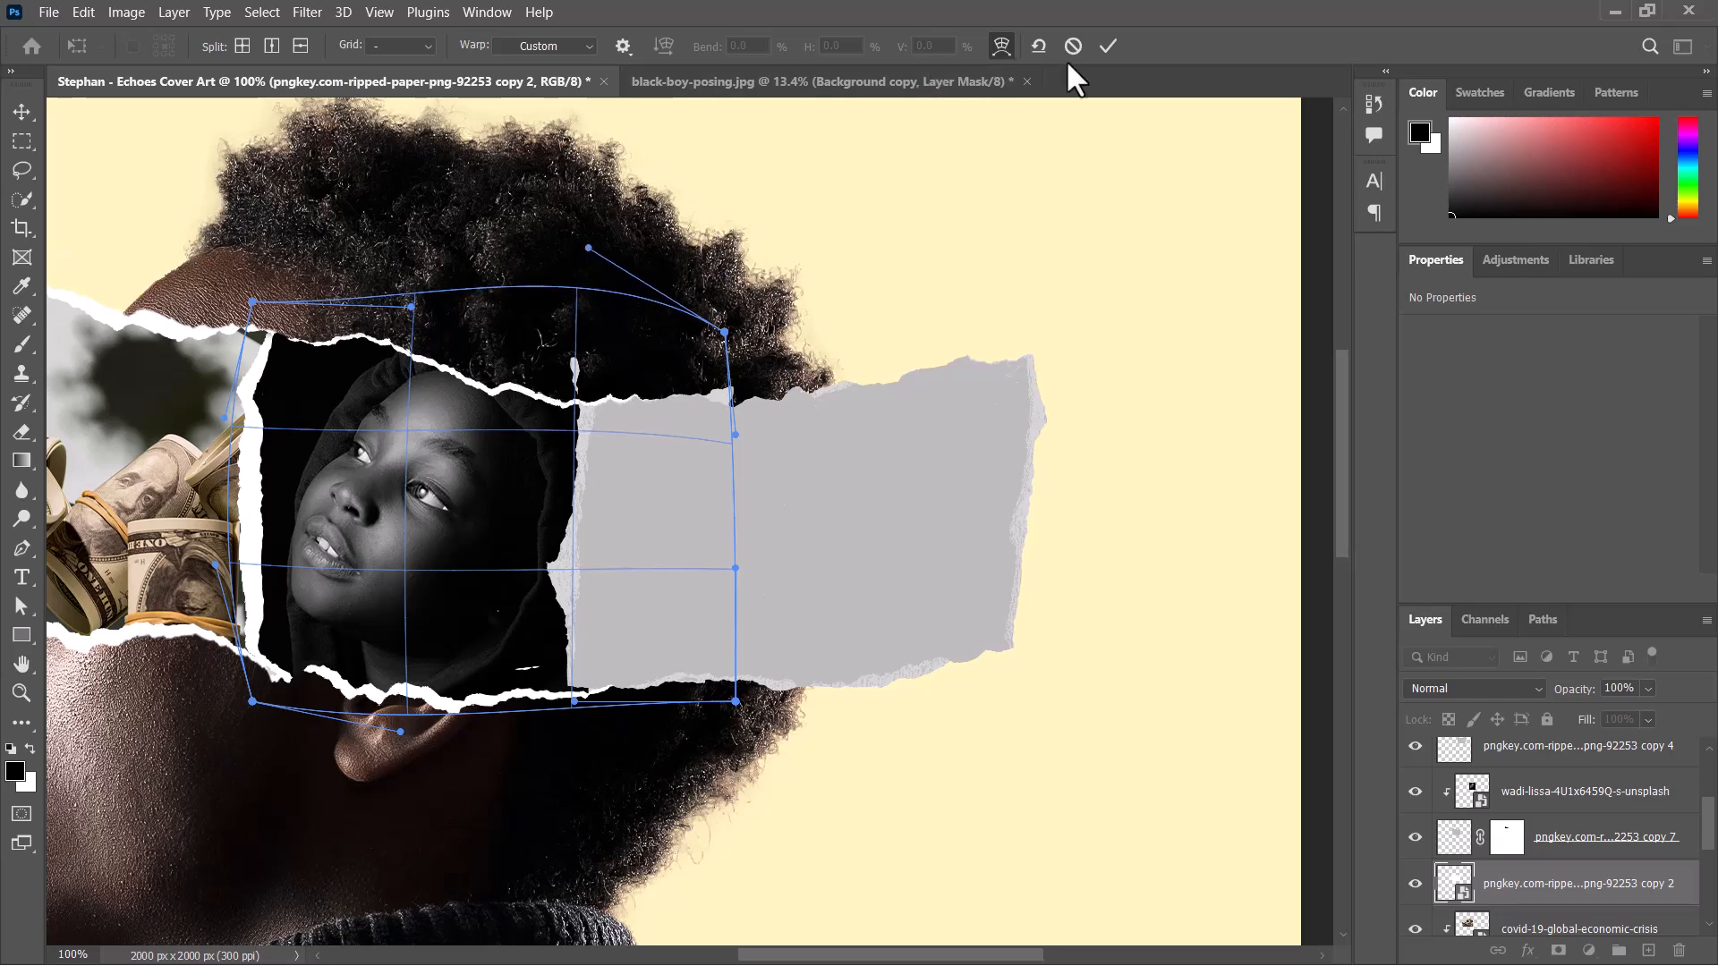
pyautogui.click(1104, 46)
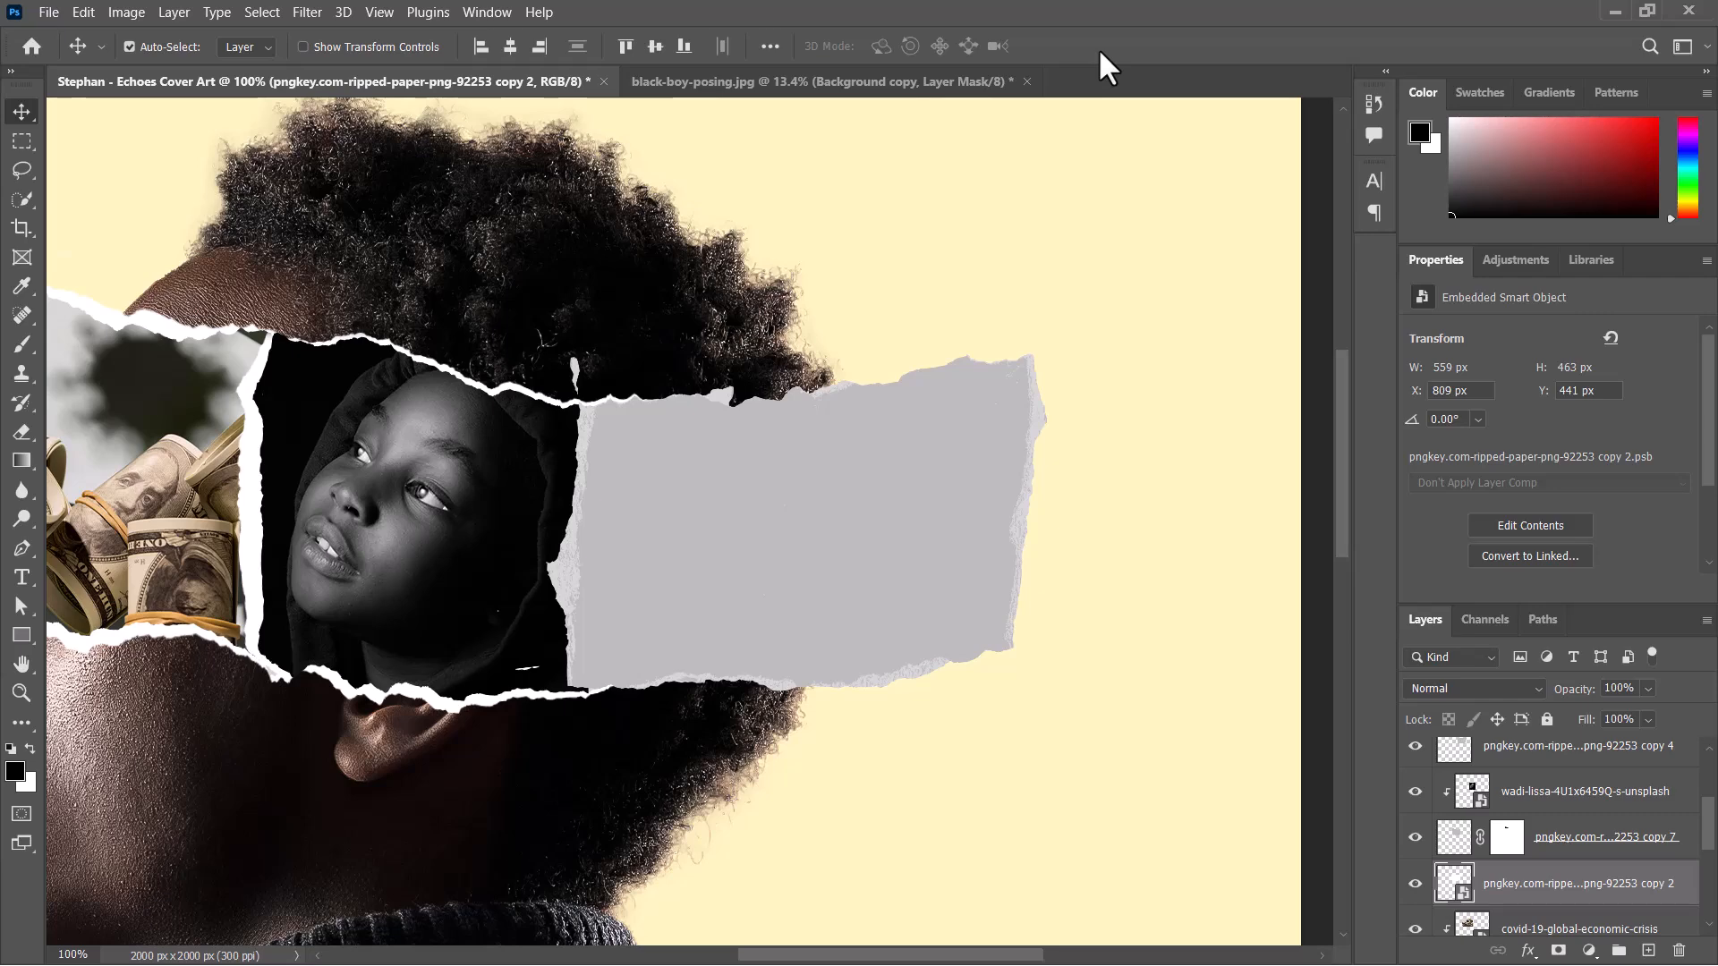
# Select the layer of the blank grey paper strip behind the hooded portrait.
pyautogui.hotkey('ctrl', '-')
pyautogui.hotkey('ctrl', '-')
pyautogui.hotkey('ctrl', '-')
pyautogui.hotkey('ctrl', '+')
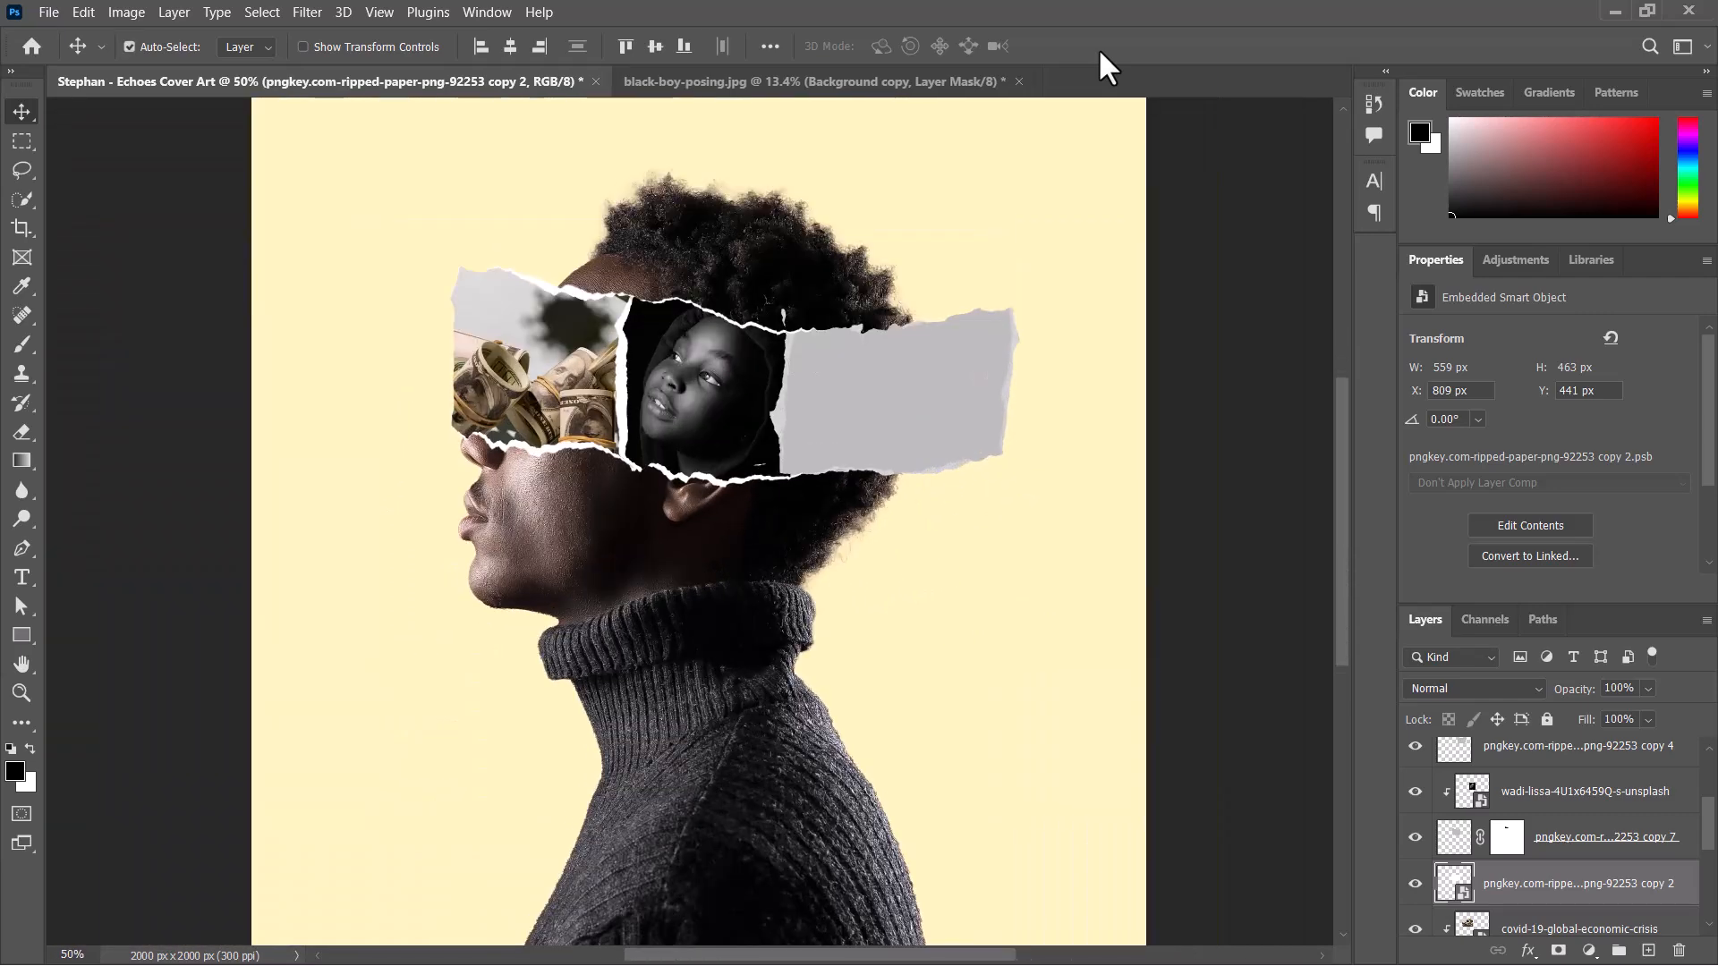
pyautogui.click(872, 376)
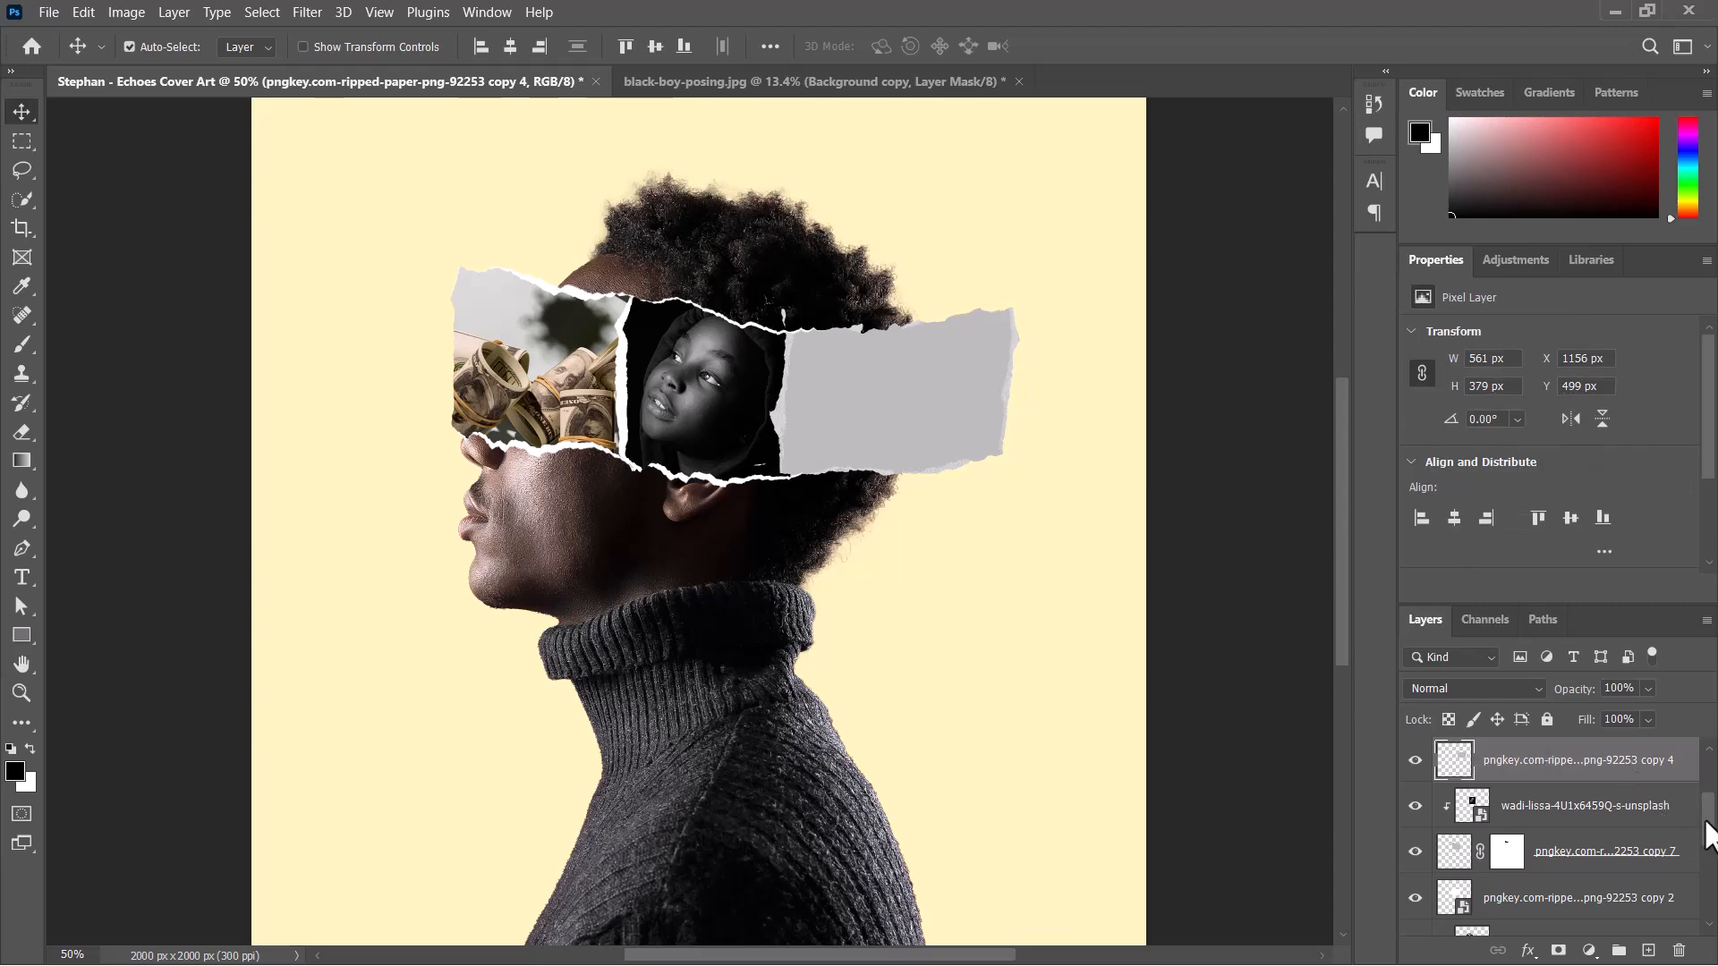
pyautogui.moveTo(1709, 832); pyautogui.dragTo(1709, 806)
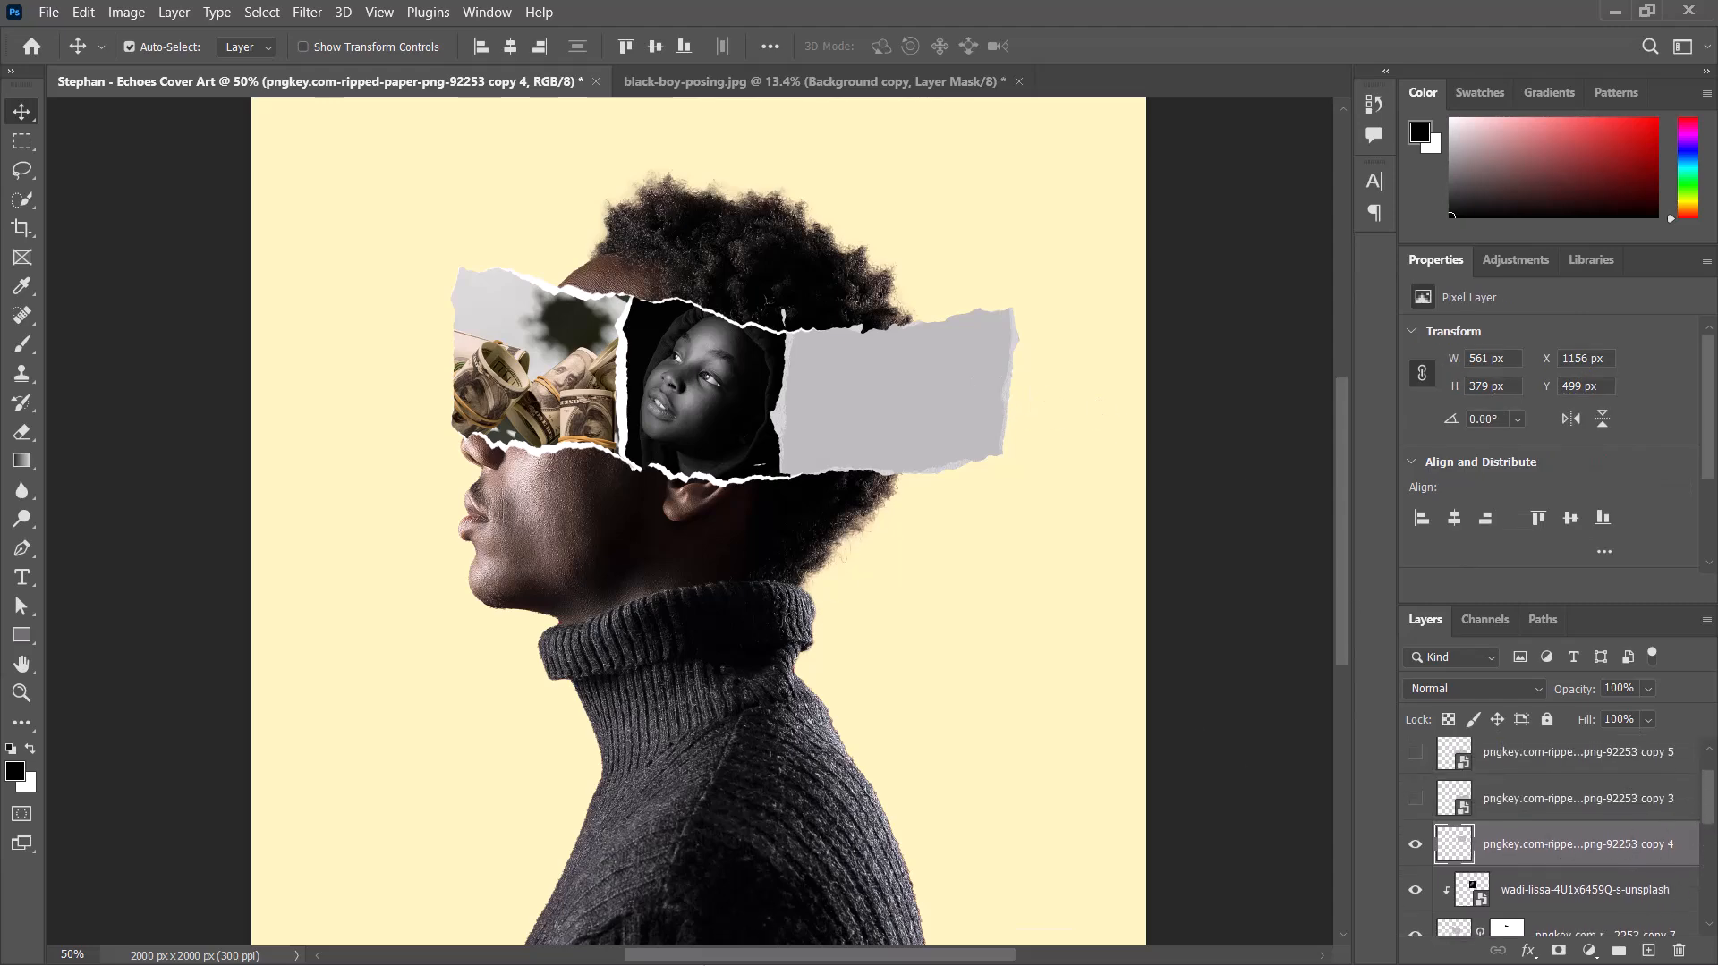
# Switch to the Cover art moodboards folder, preview the white-mask photo, and bring the black-boy-posing-with-headphones image toward the cover document.
pyautogui.press('super')
pyautogui.moveTo(582, 947)
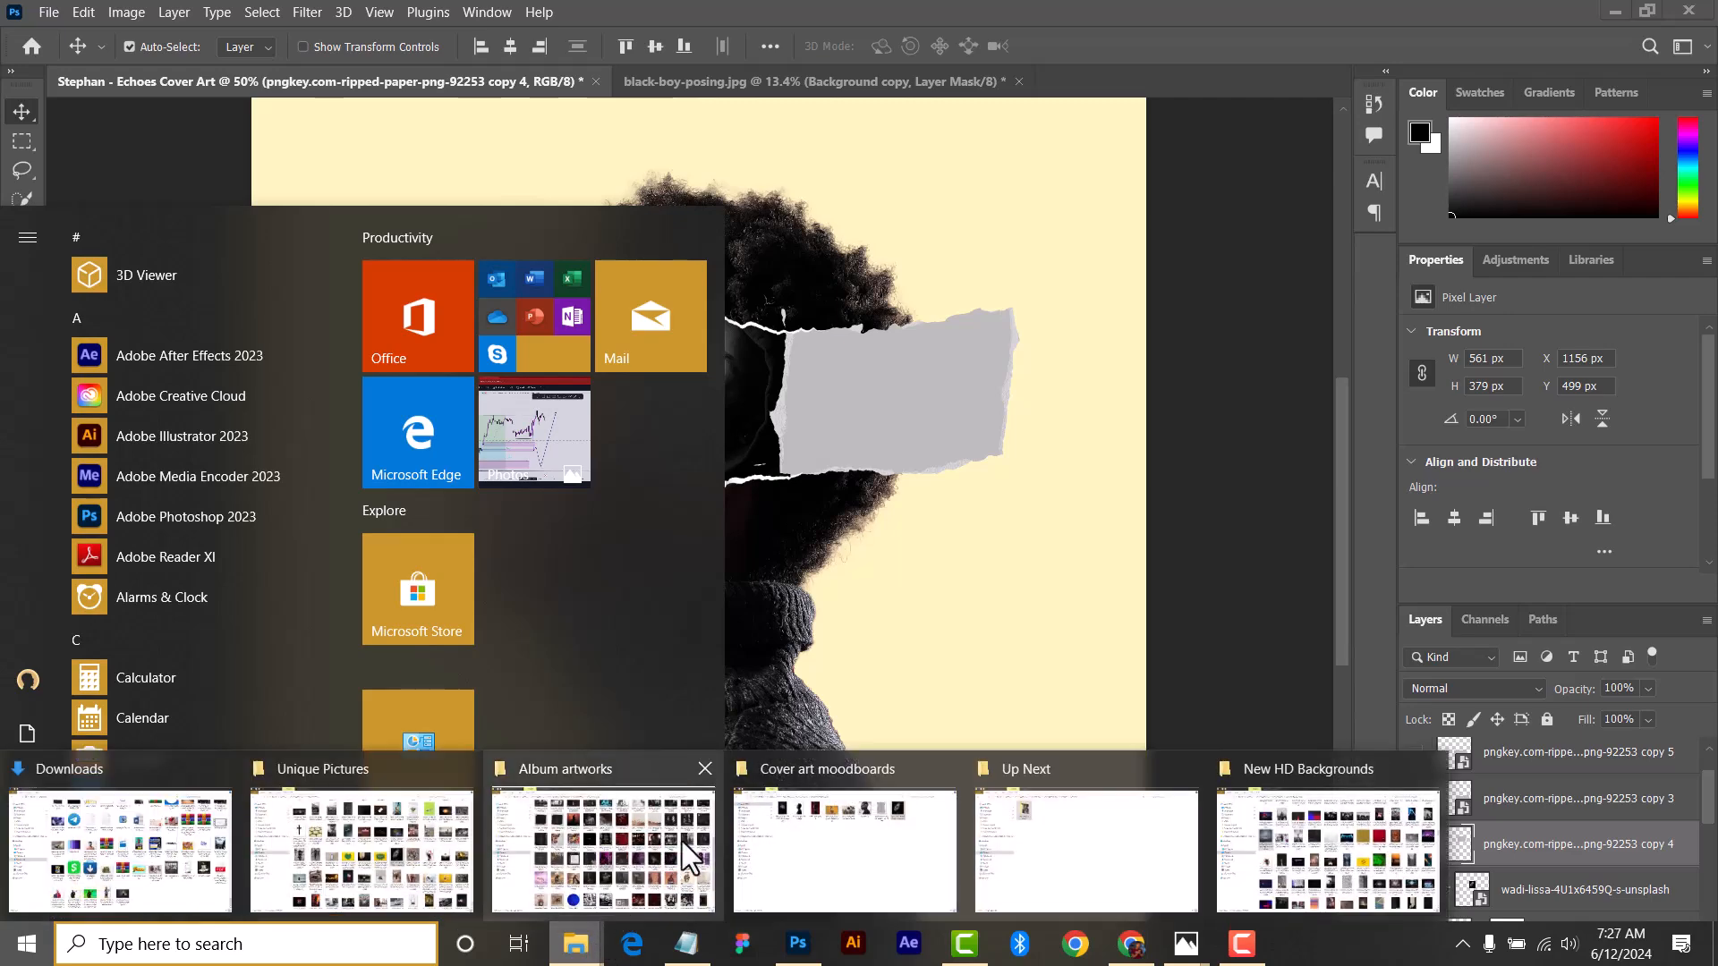
pyautogui.click(850, 805)
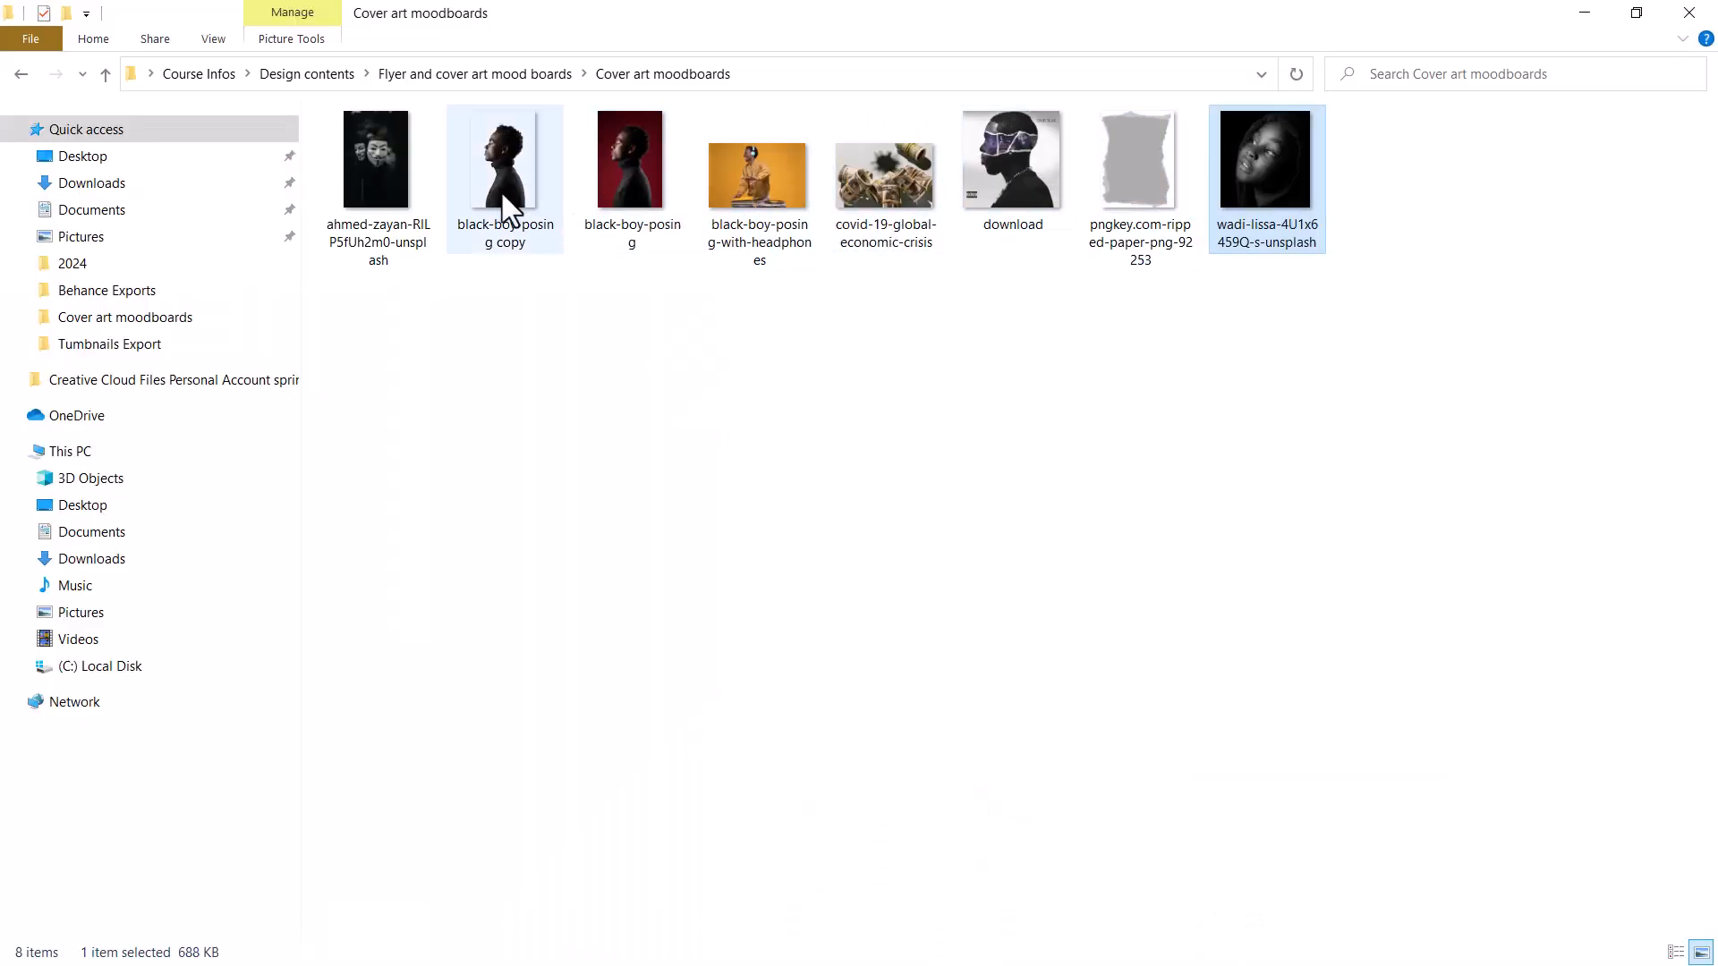
pyautogui.click(390, 168)
pyautogui.click(787, 179)
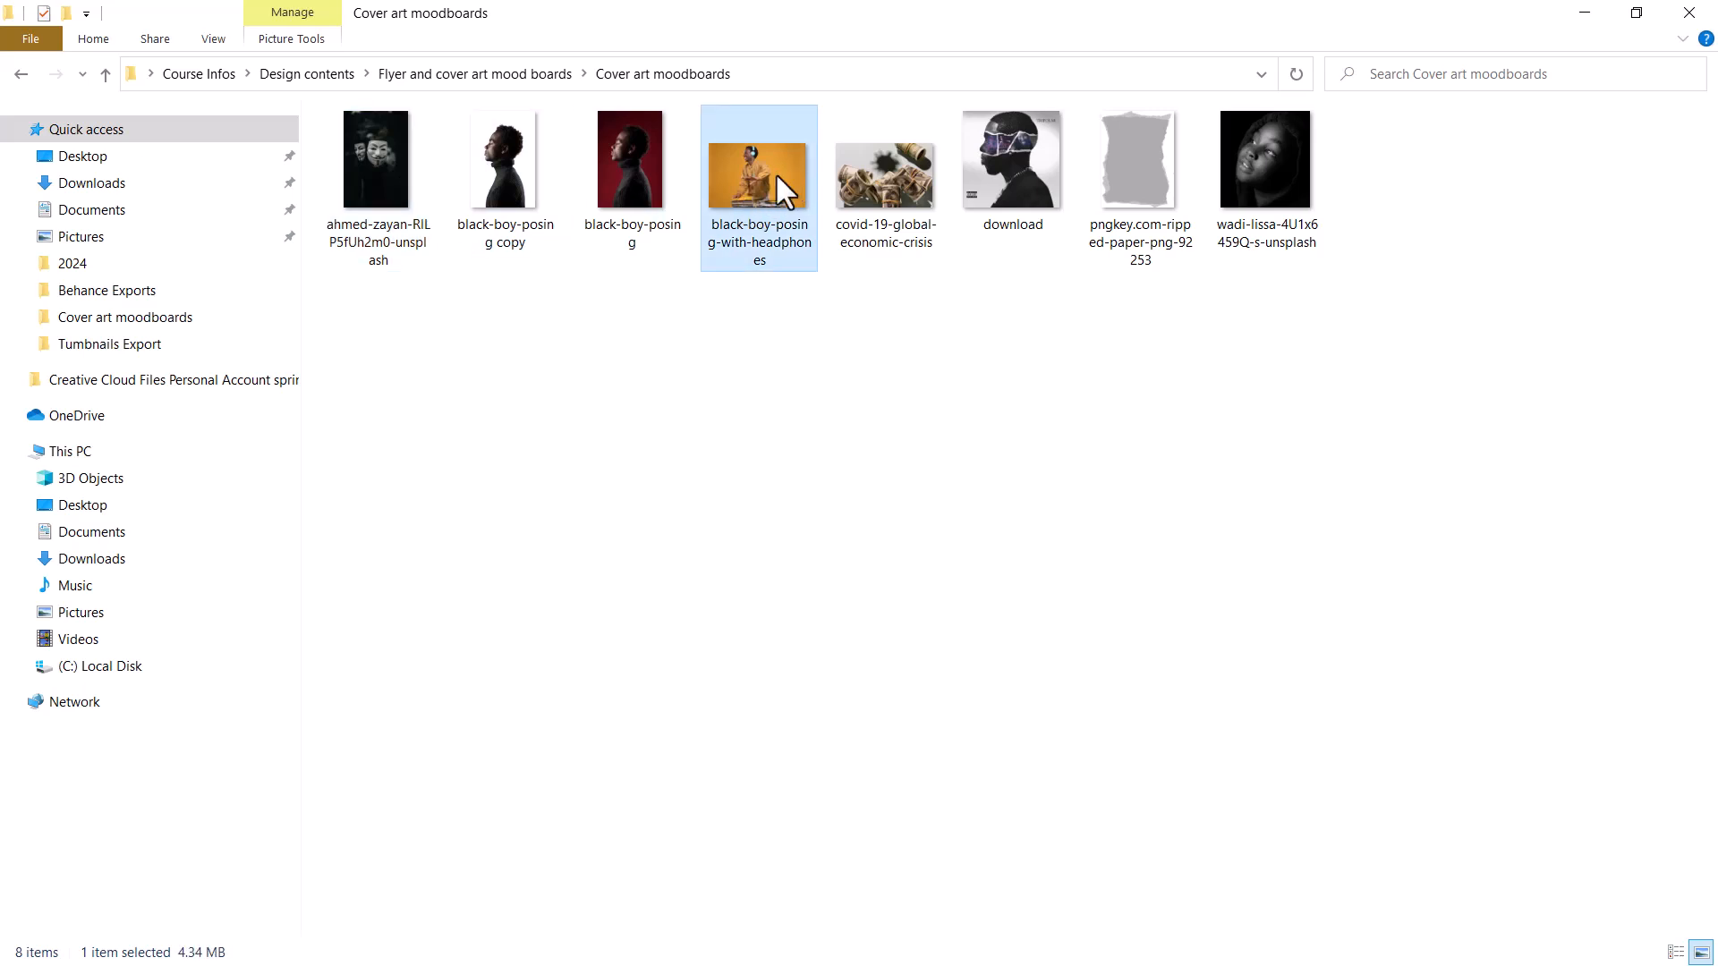
pyautogui.click(390, 163)
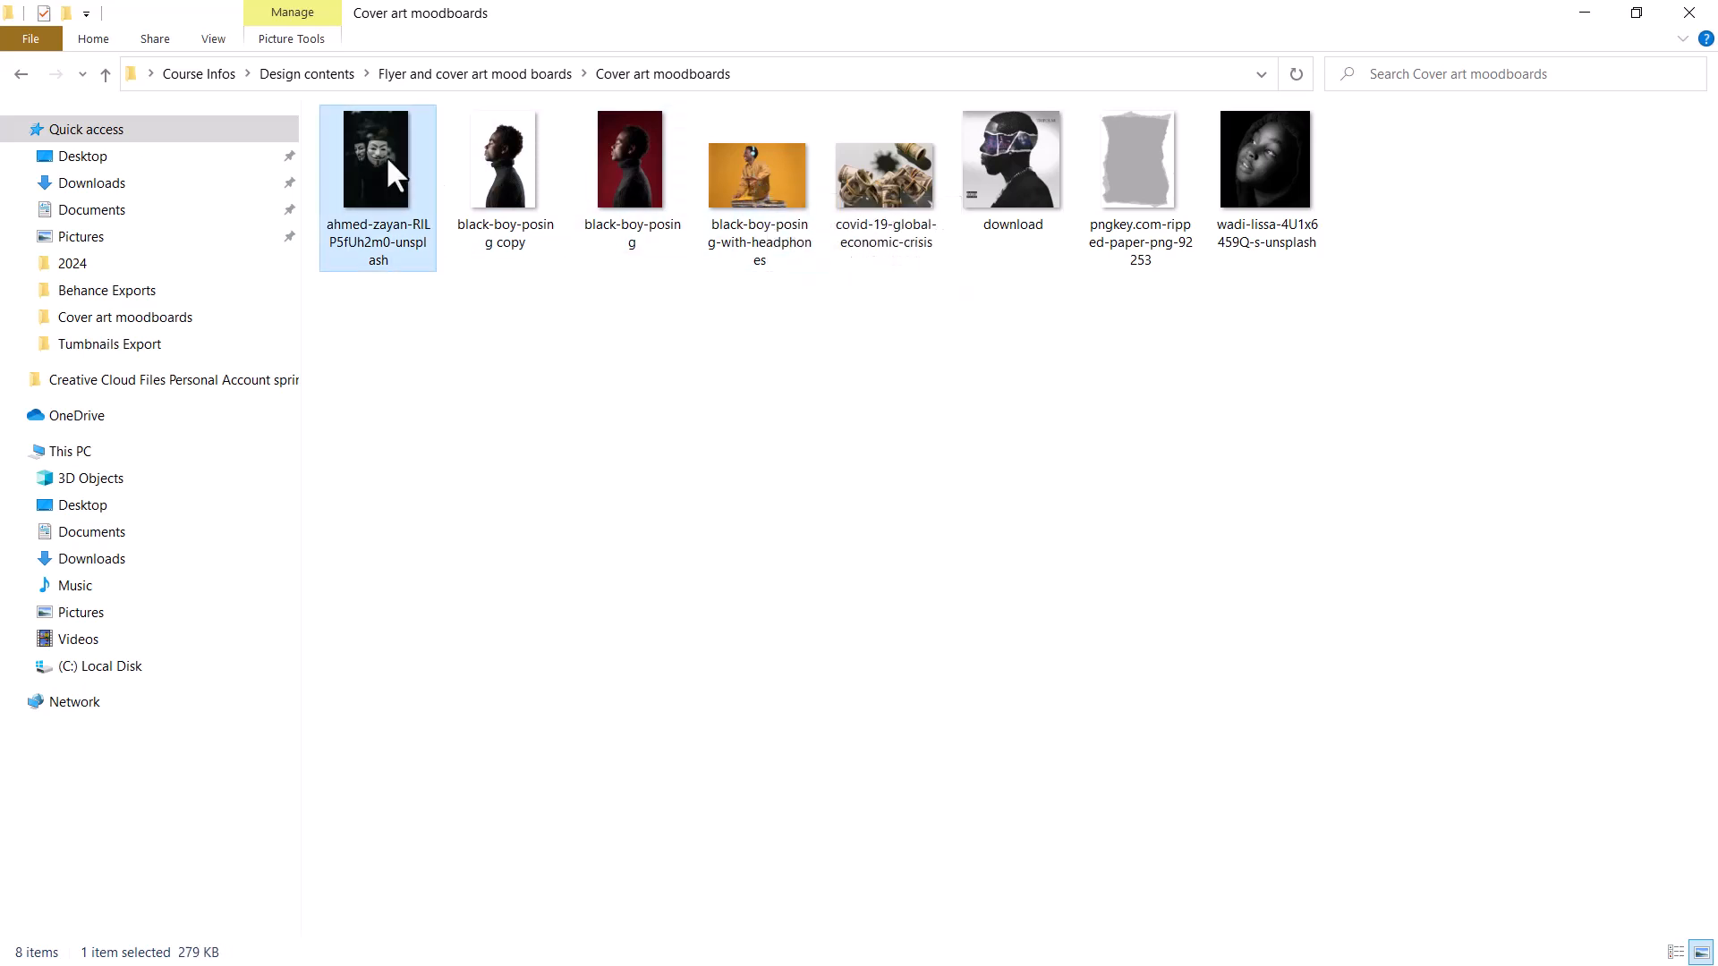
pyautogui.doubleClick(385, 161)
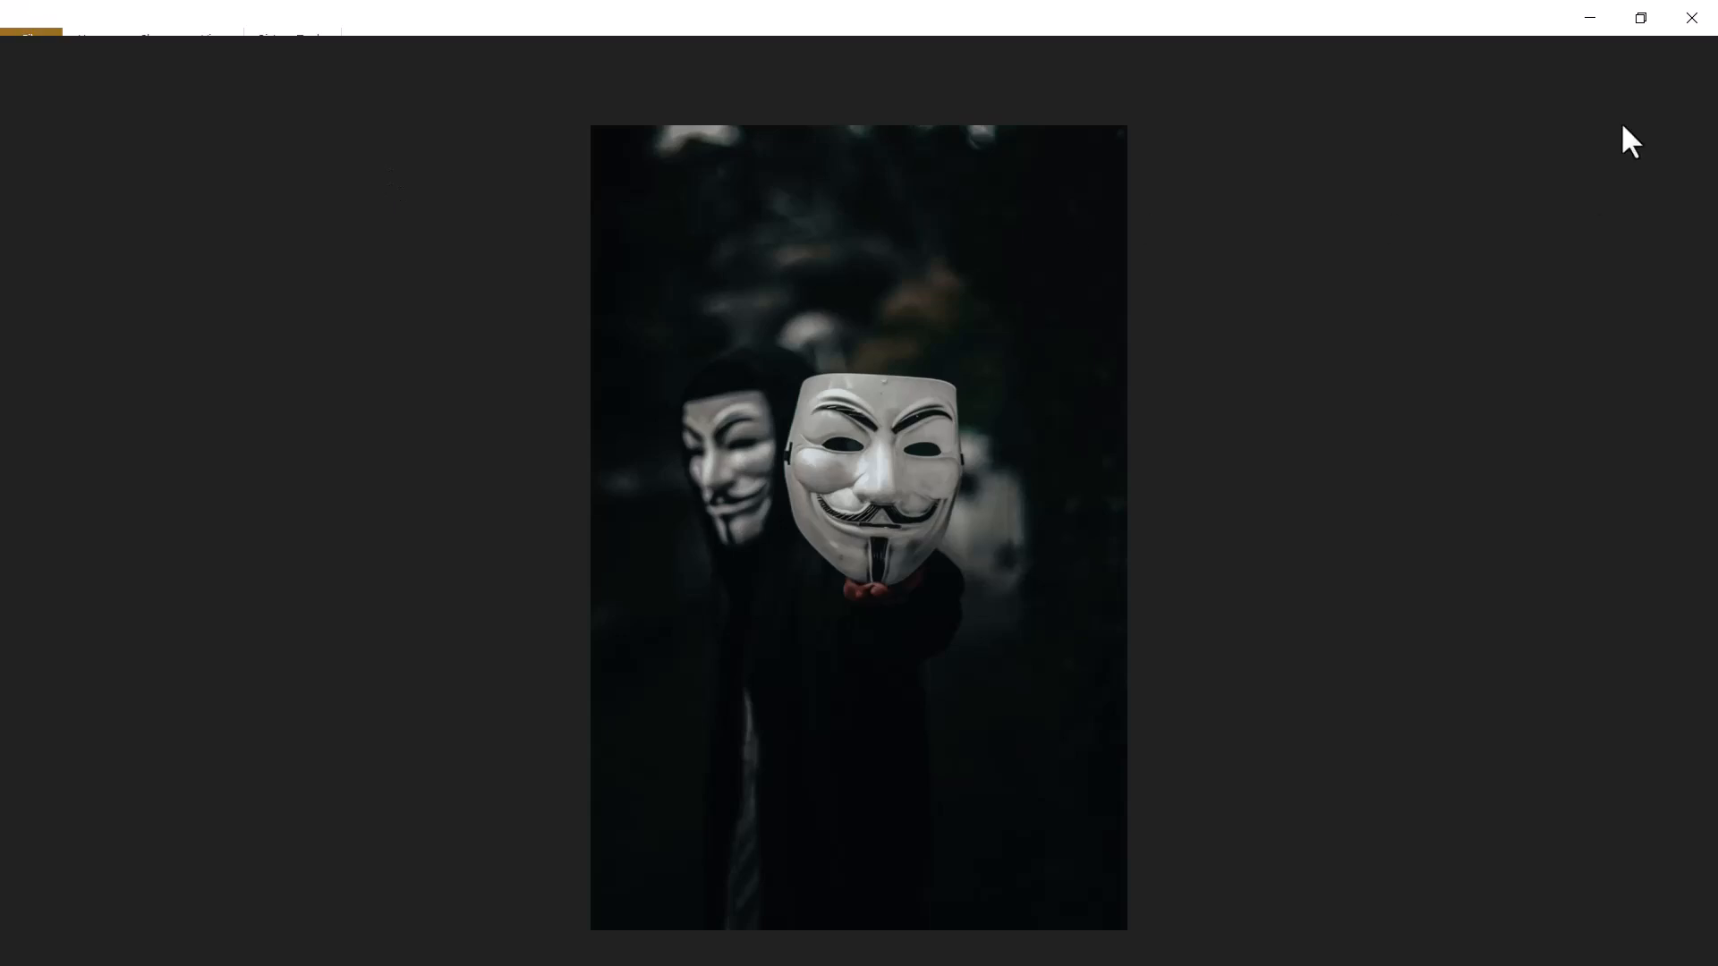
pyautogui.click(1697, 25)
pyautogui.moveTo(781, 201); pyautogui.dragTo(954, 445)
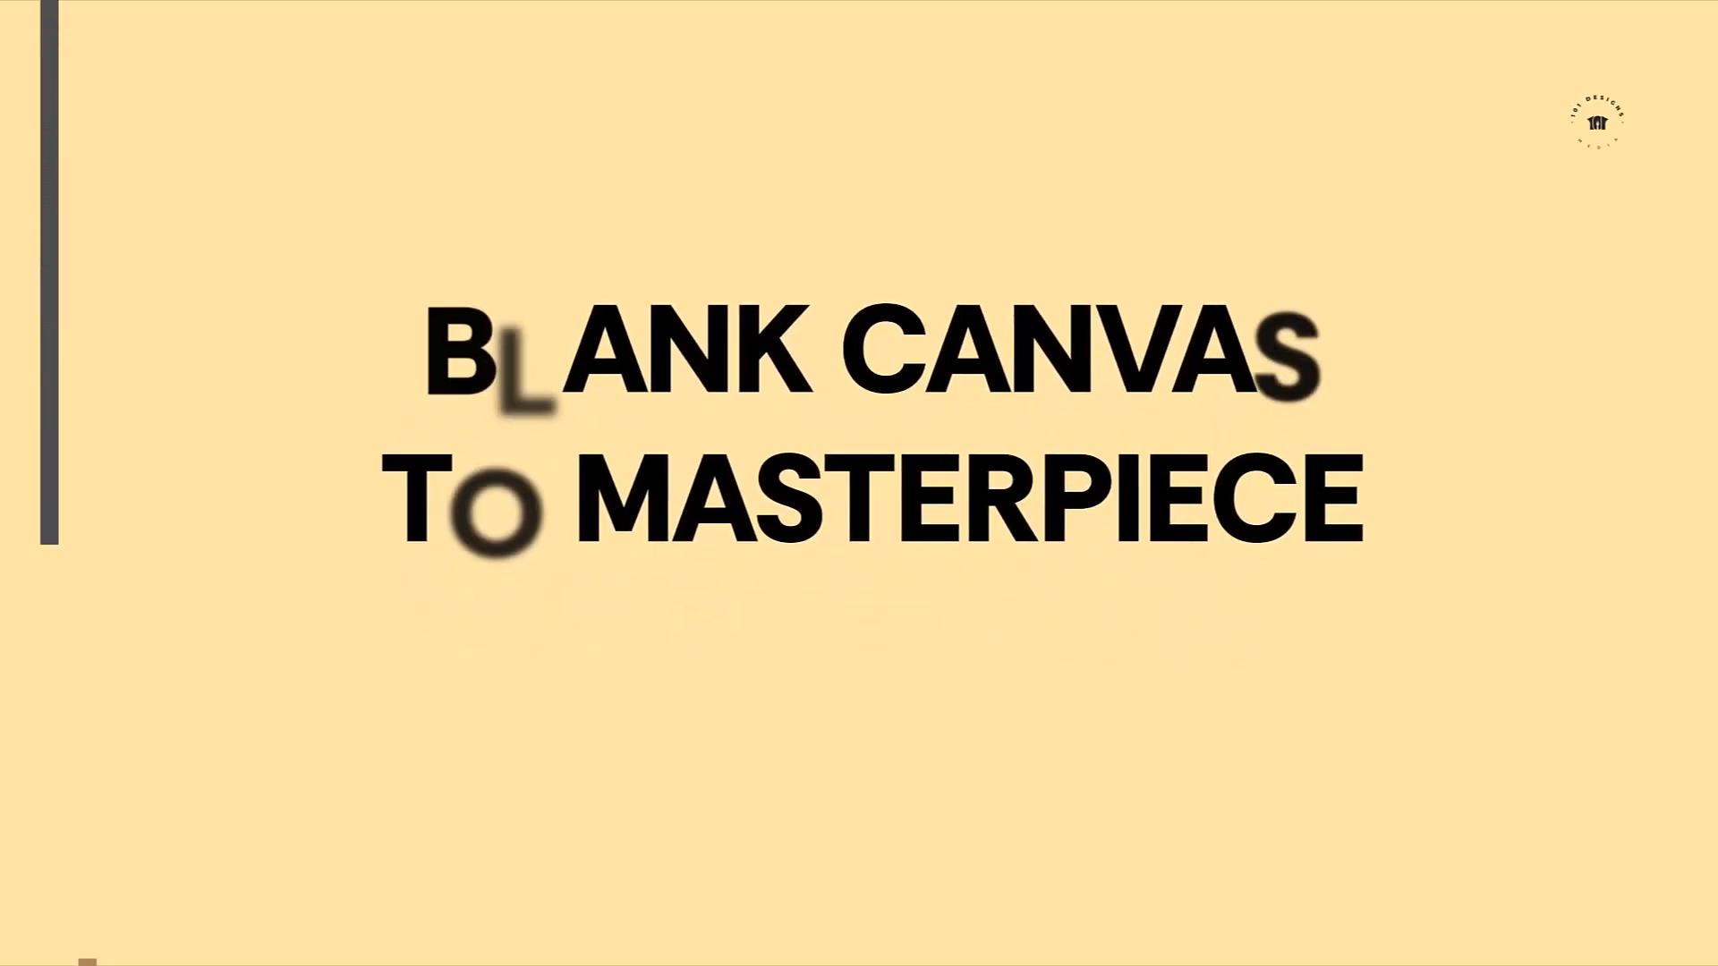